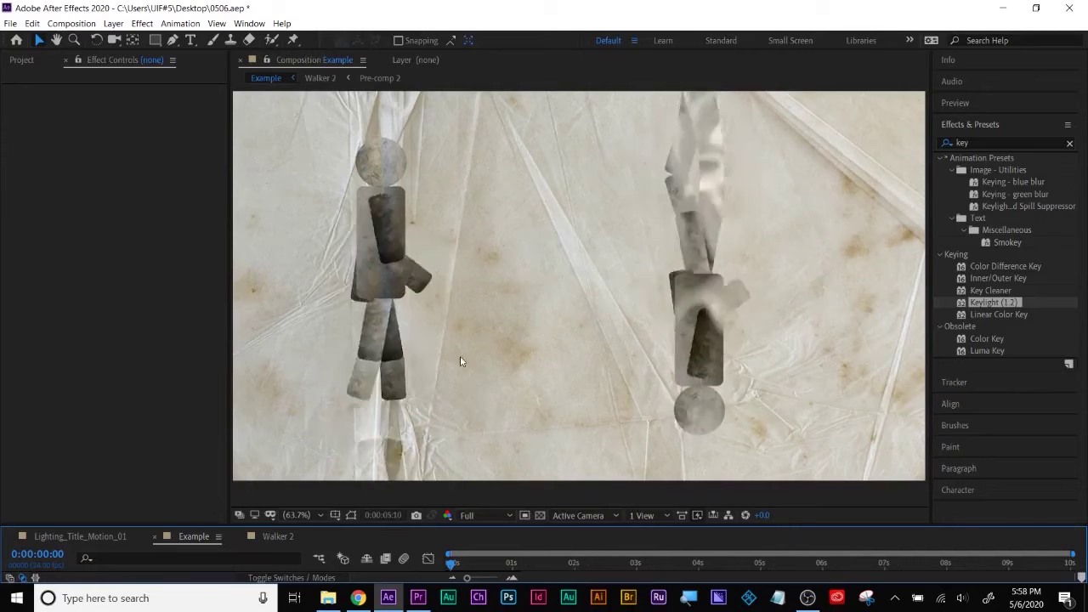
Step: Enlarge the timeline and open the nested Walker composition, then the Head composition
left_click_drag(664, 526, 673, 393)
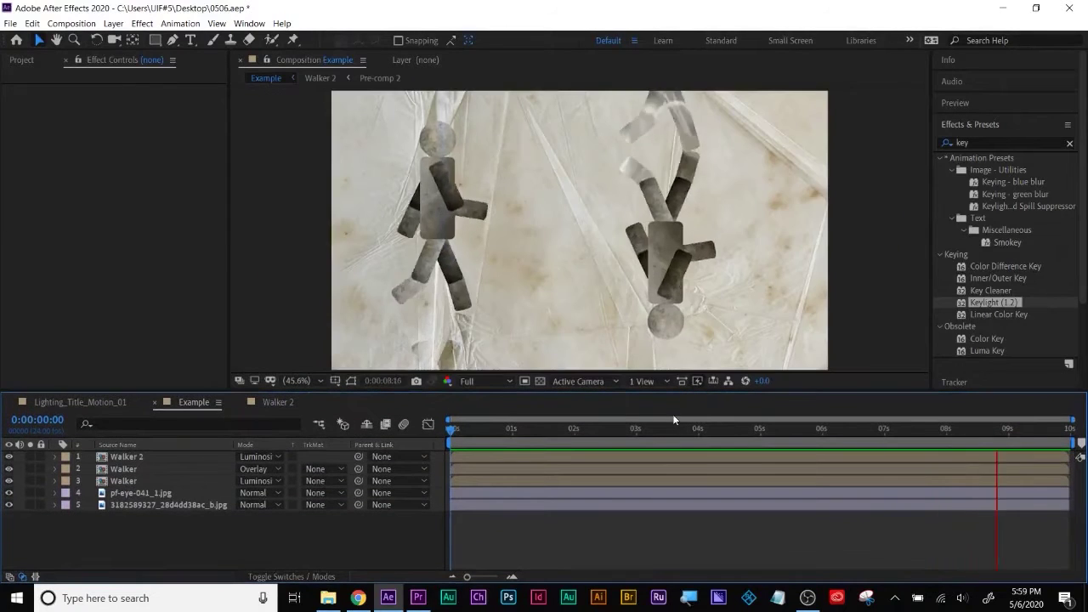
double_click(123, 469)
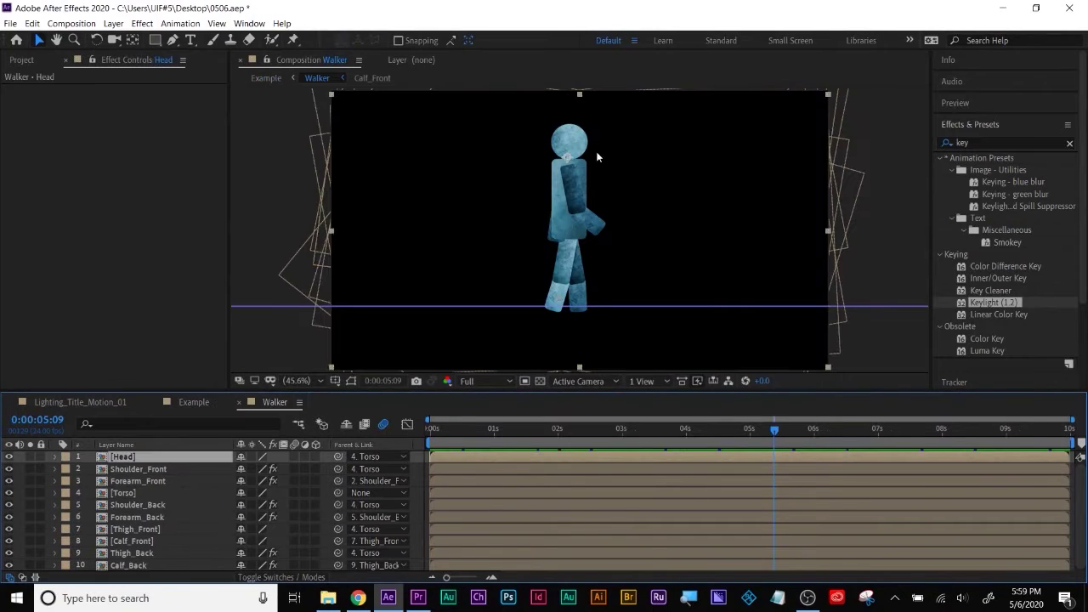
scroll(600, 154, "up", 6)
double_click(612, 153)
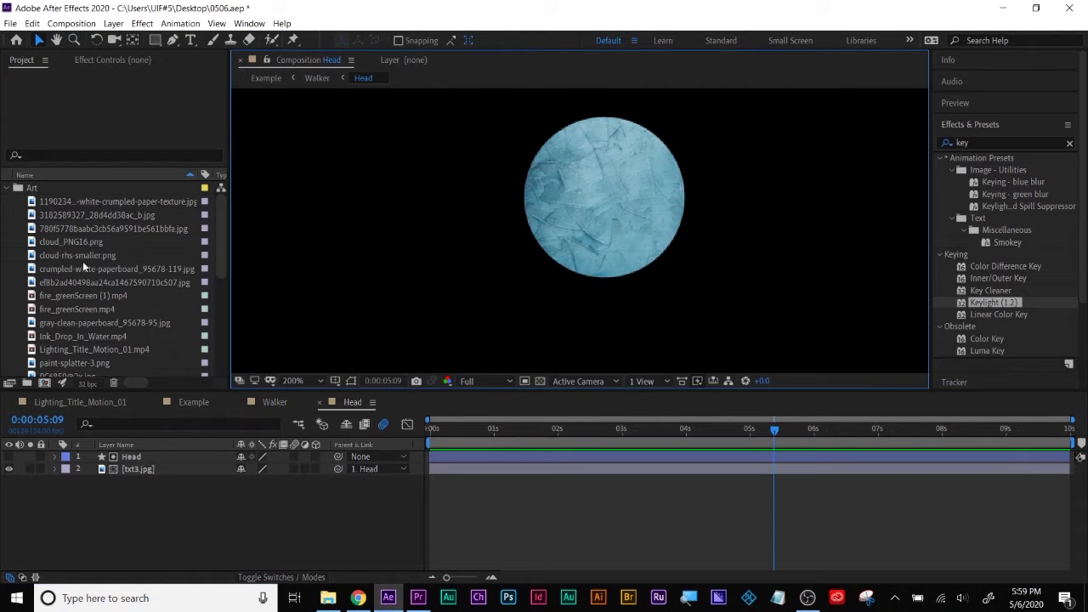
Step: Browse the Project panel's images and pick the crumpled paper texture
left_click(84, 254)
left_click(81, 308)
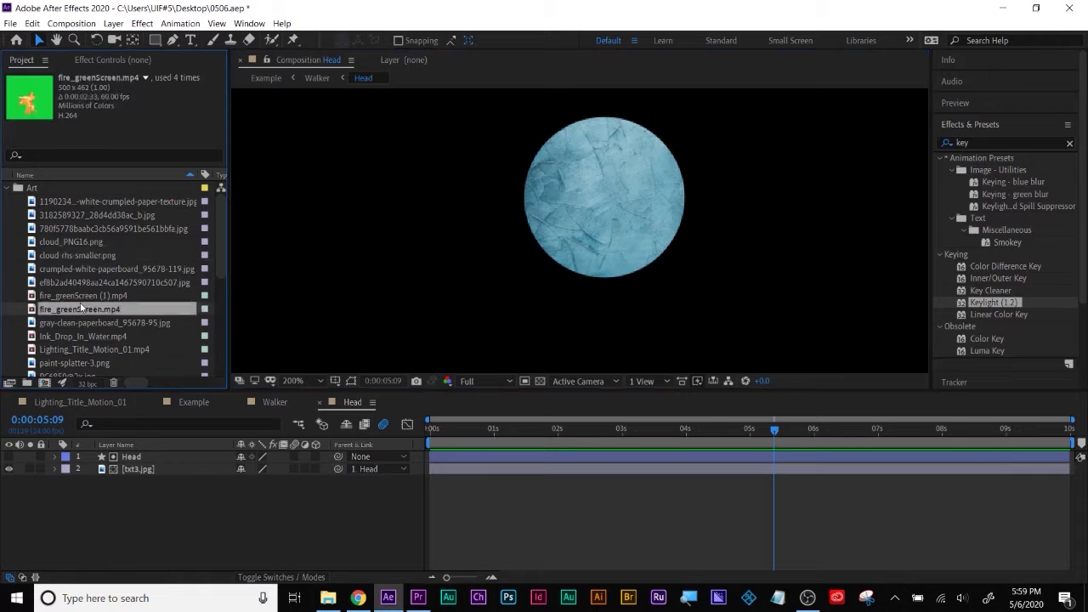
scroll(81, 323, "down", 3)
left_click(76, 270)
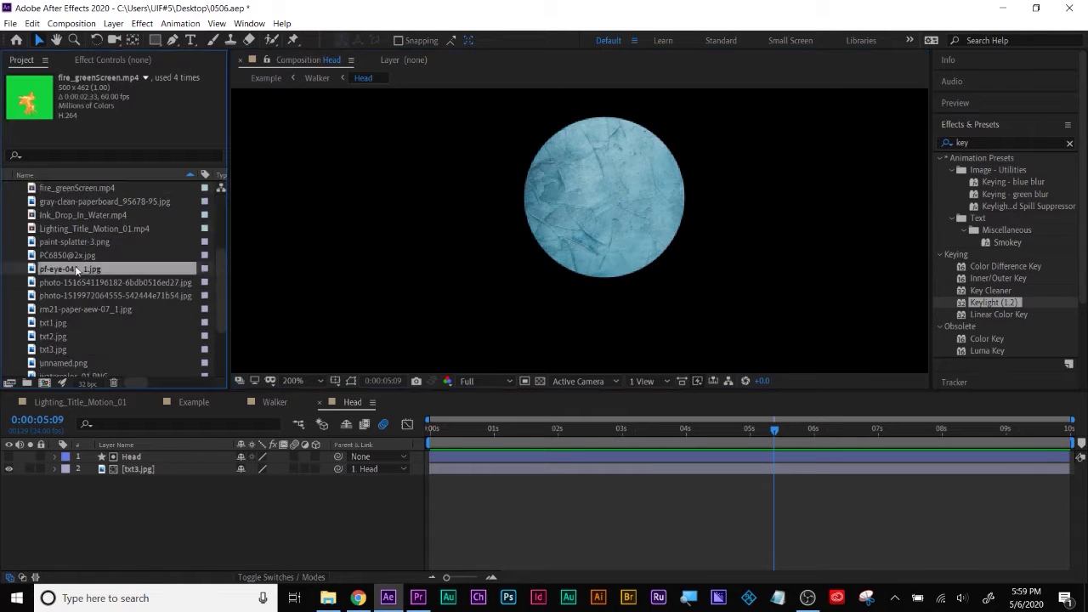
left_click(73, 312)
scroll(59, 255, "up", 3)
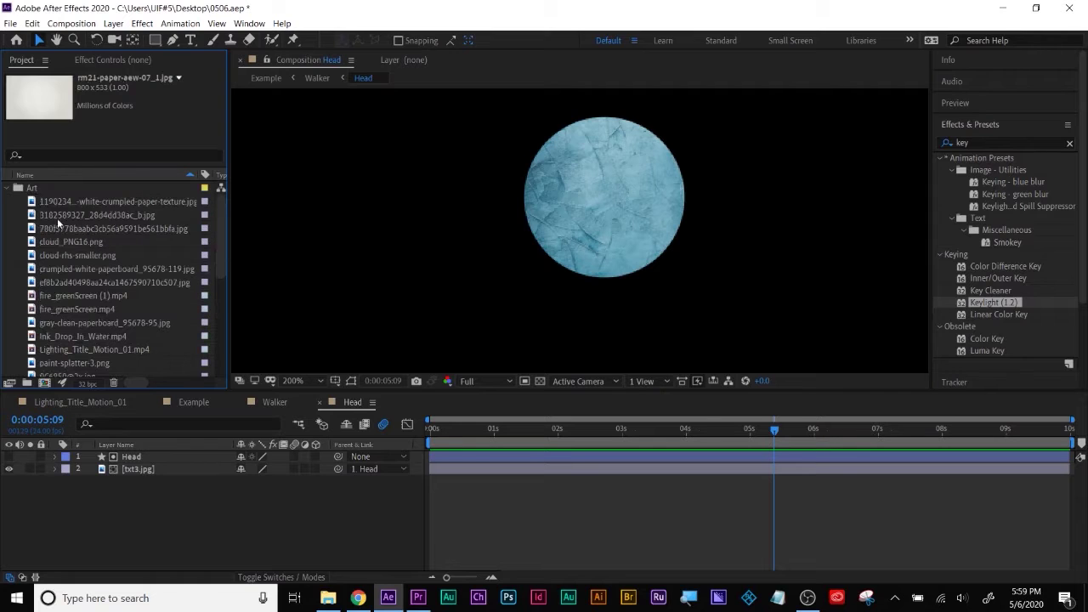
left_click(65, 200)
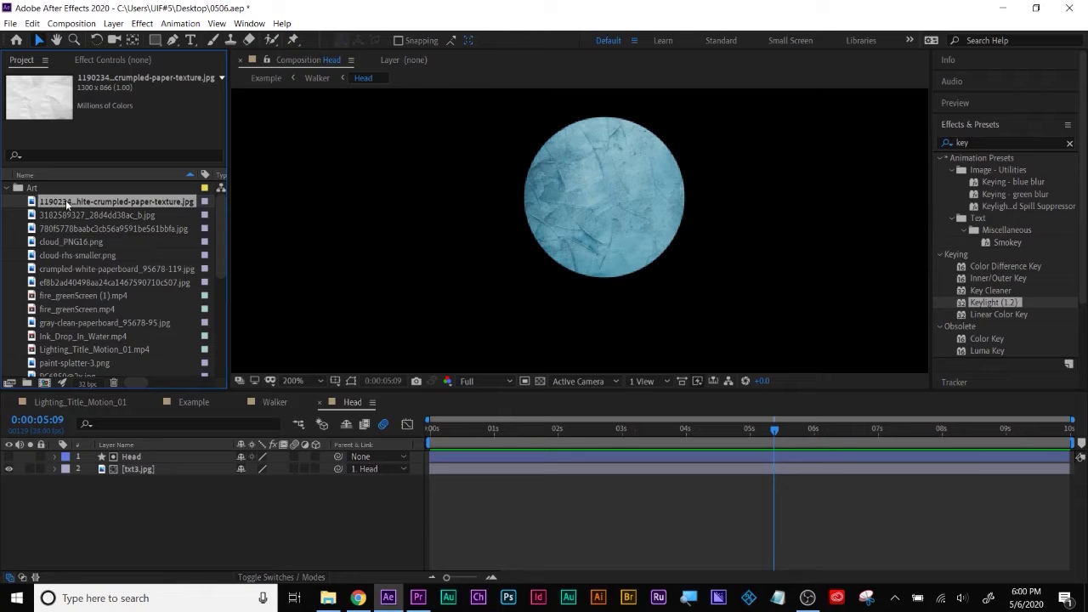
Step: Select the txt3.jpg layer and the crumpled paper texture as its replacement
left_click(137, 470)
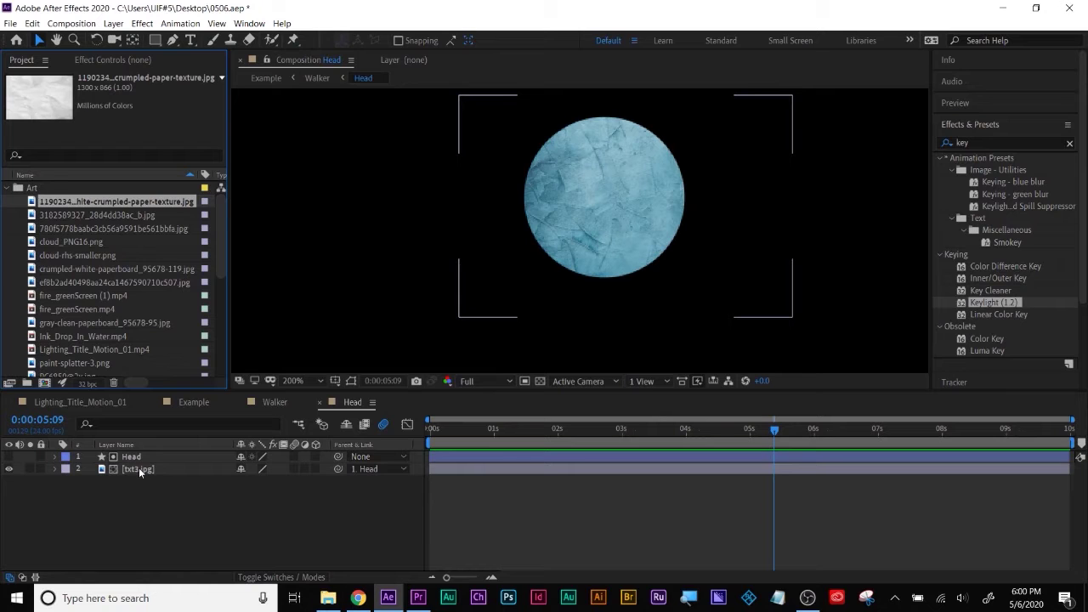
left_click(138, 468)
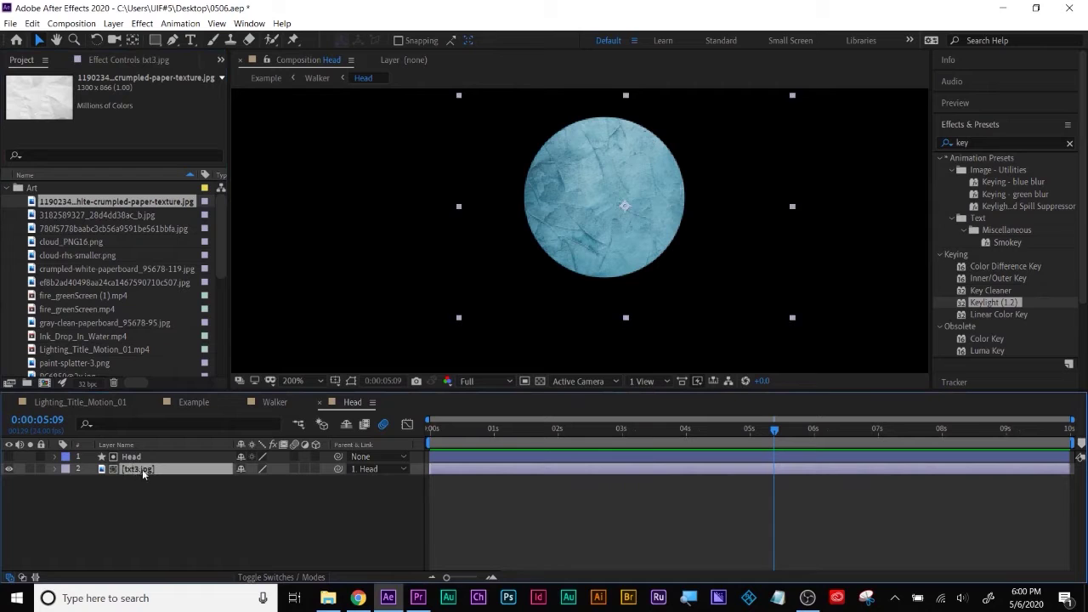
left_click(89, 204)
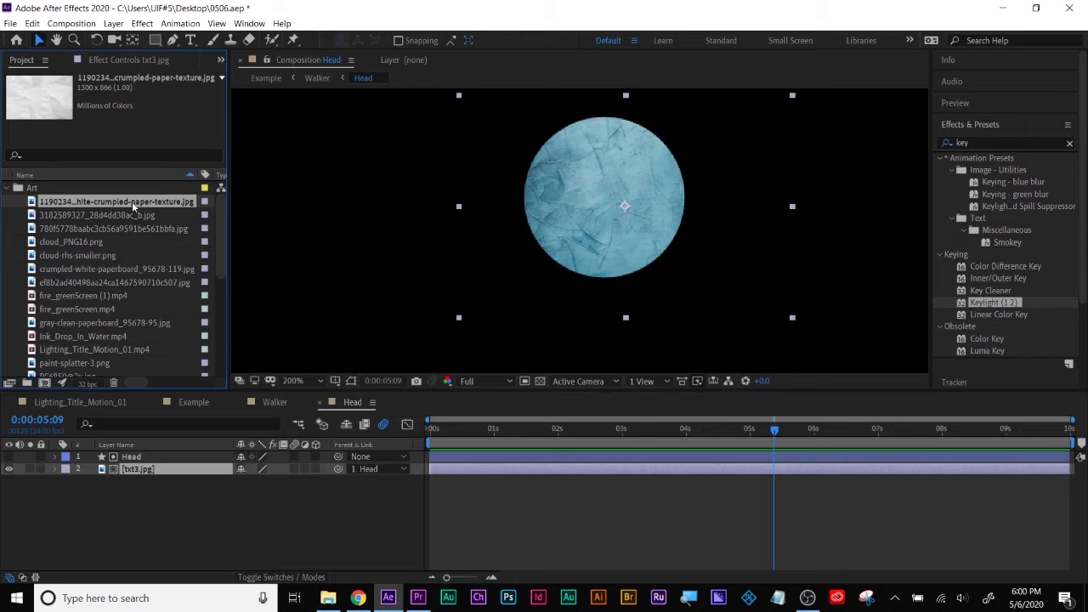
Step: Replace txt3.jpg with the crumpled paper texture and shift its Position X left to -883.6
left_click_drag(143, 204, 141, 473)
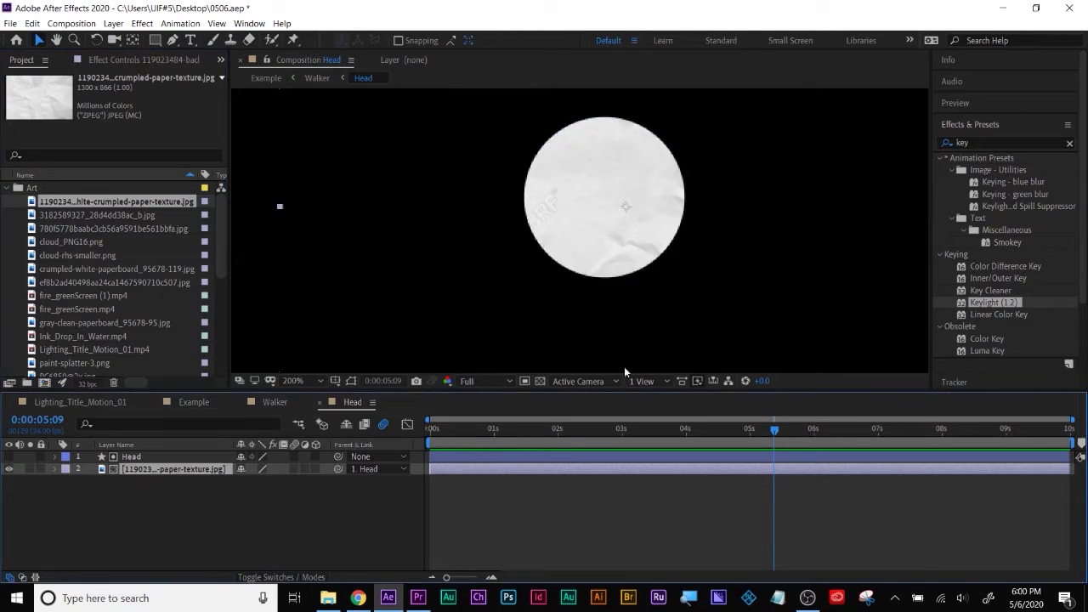
left_click(301, 505)
left_click(495, 338)
key("p")
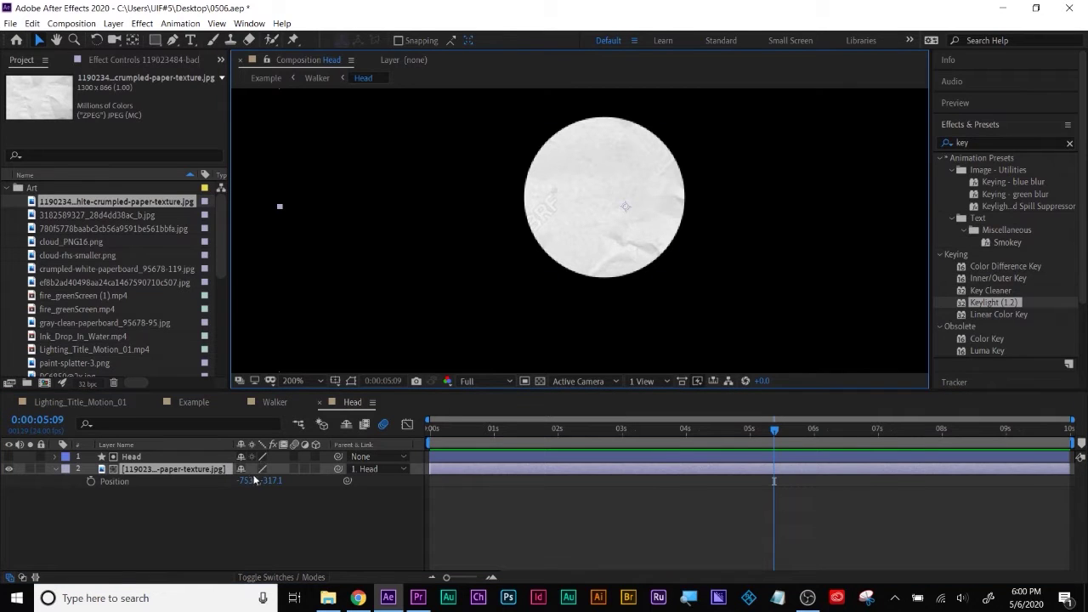
left_click_drag(251, 481, 164, 486)
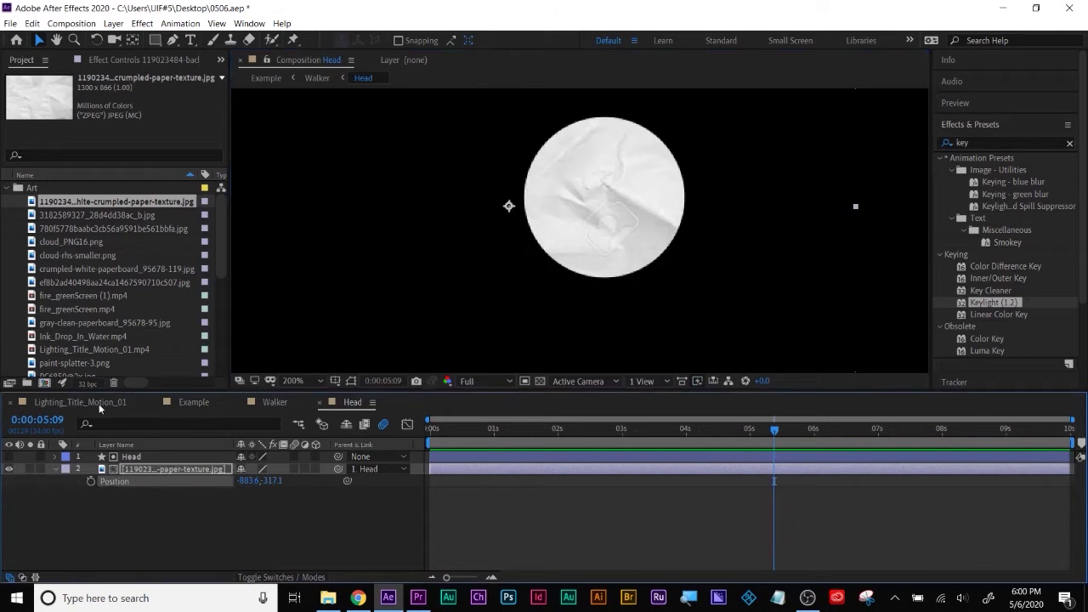
Step: Check the Lighting_Title_Motion_01, Example, Walker and Head compositions
left_click(98, 404)
left_click(194, 402)
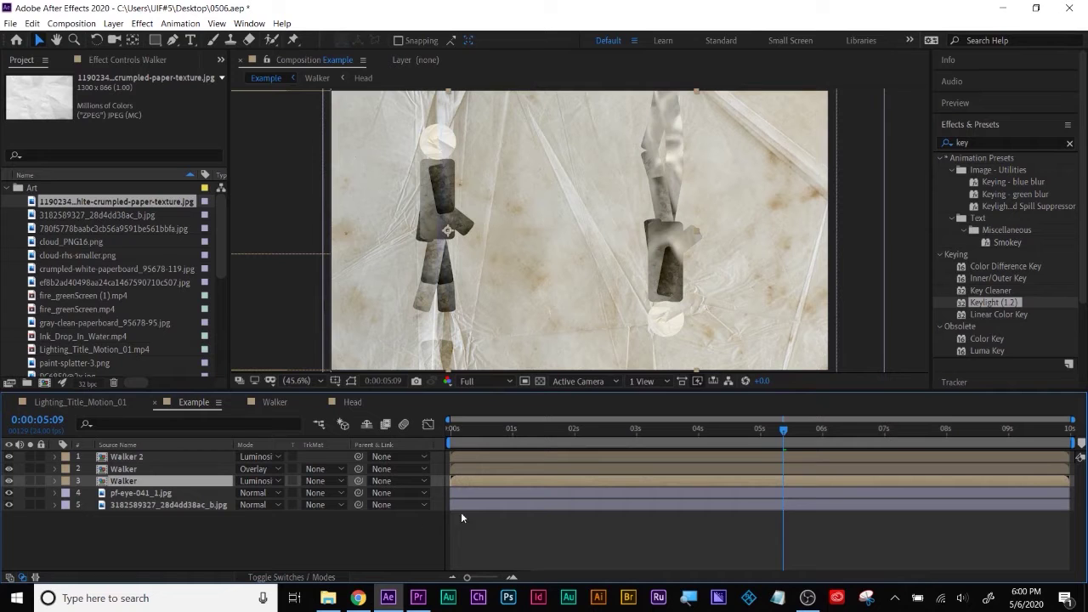
left_click(260, 400)
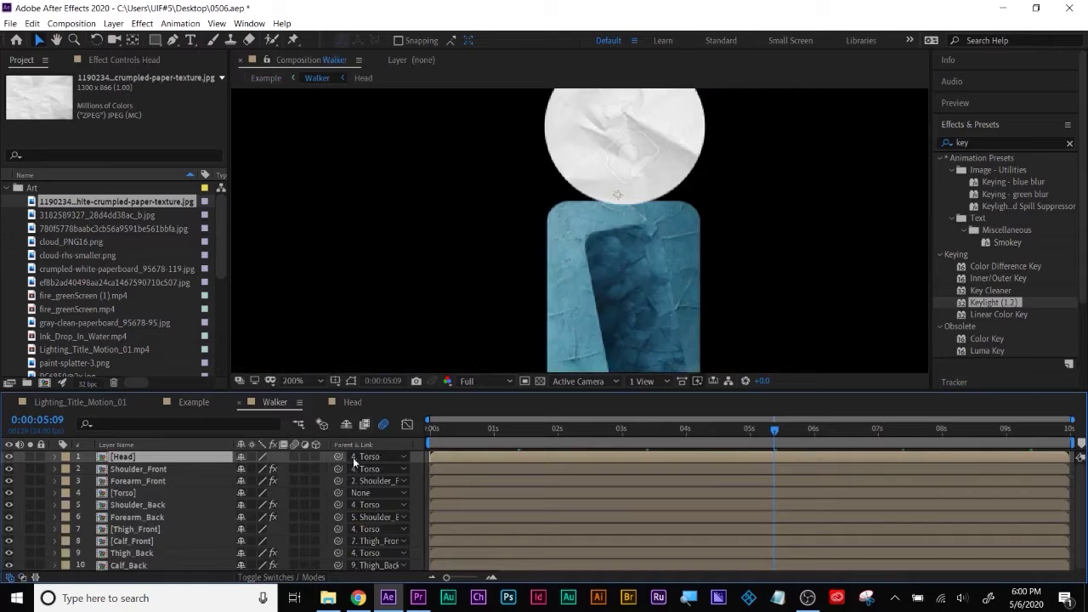
left_click(346, 405)
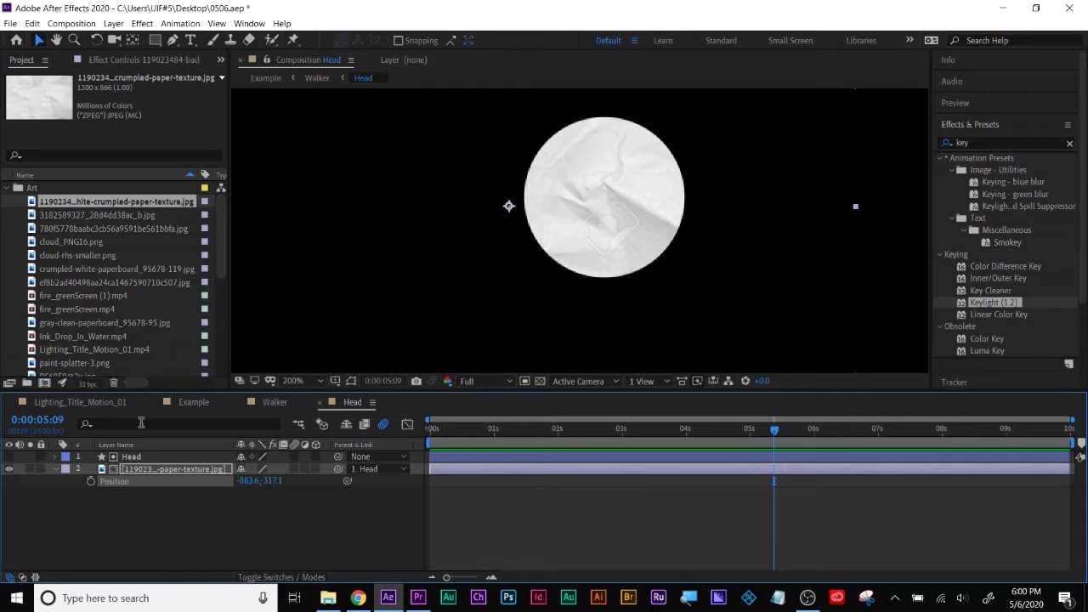
Step: Replace the paper layer with cloud_PNG16.png and set its Scale to 52.5%
left_click(82, 241)
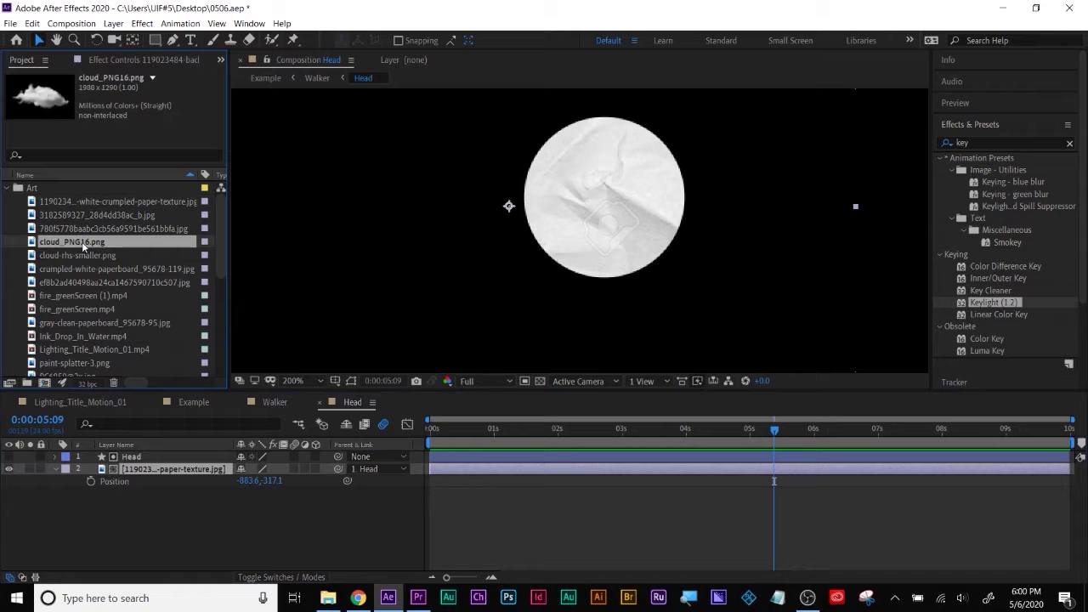
left_click(94, 229)
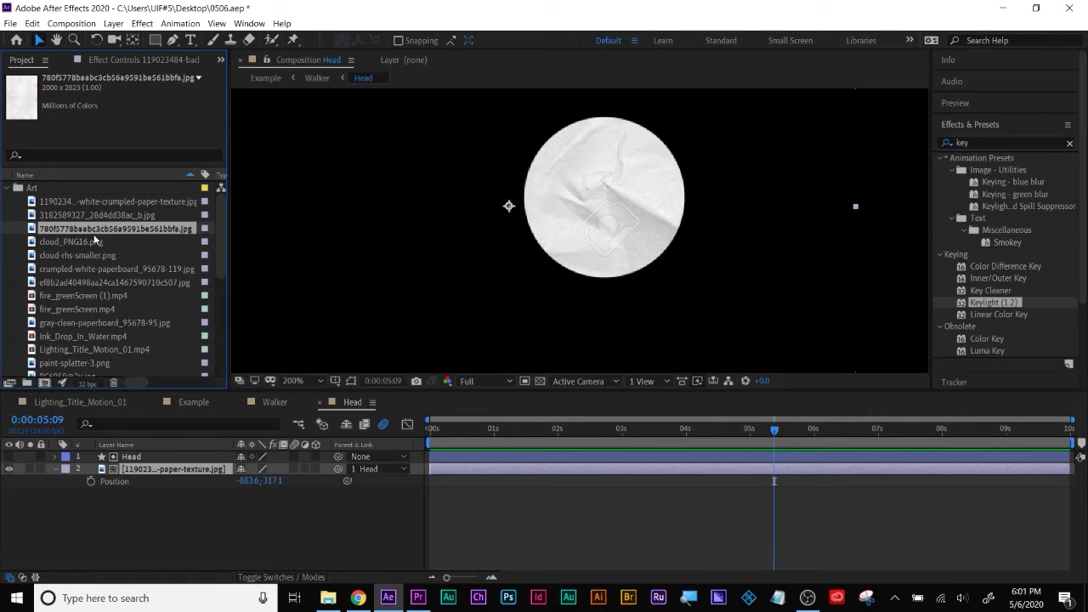
left_click(96, 241)
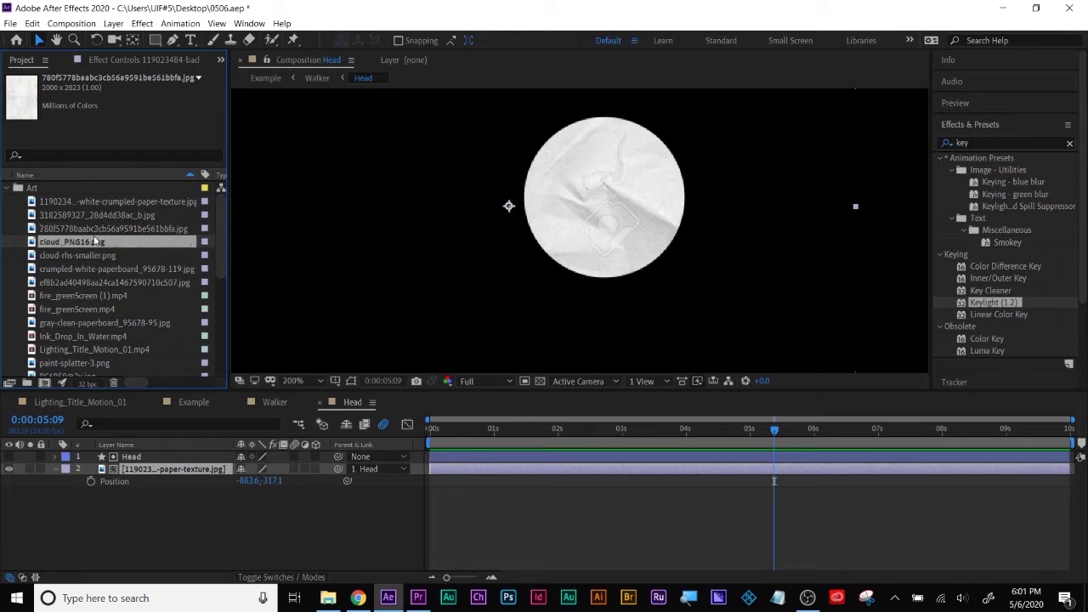
left_click_drag(95, 241, 150, 468)
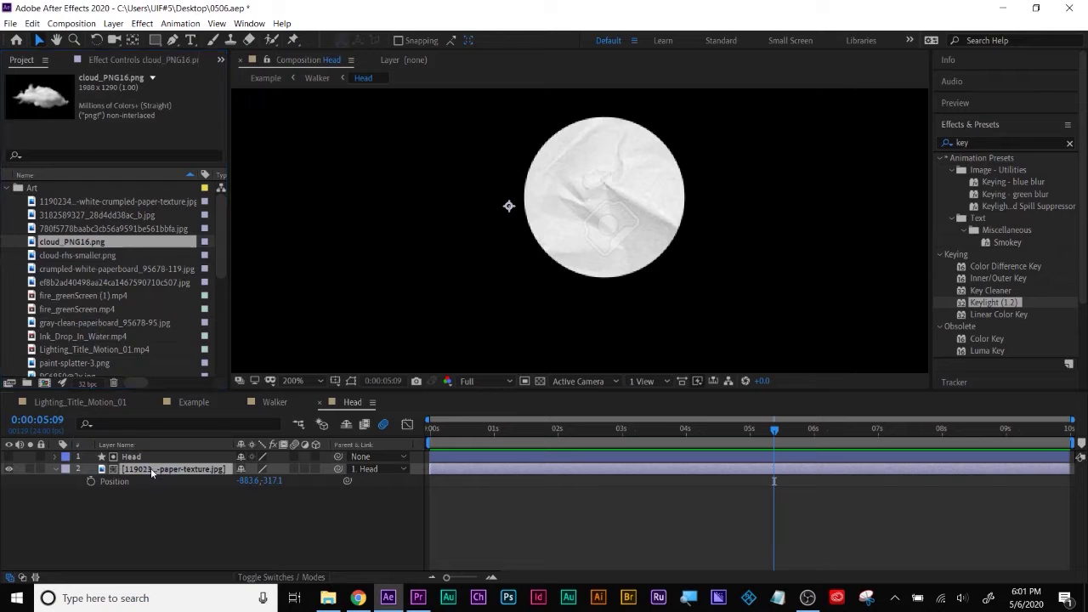
key("s")
left_click_drag(260, 481, 284, 477)
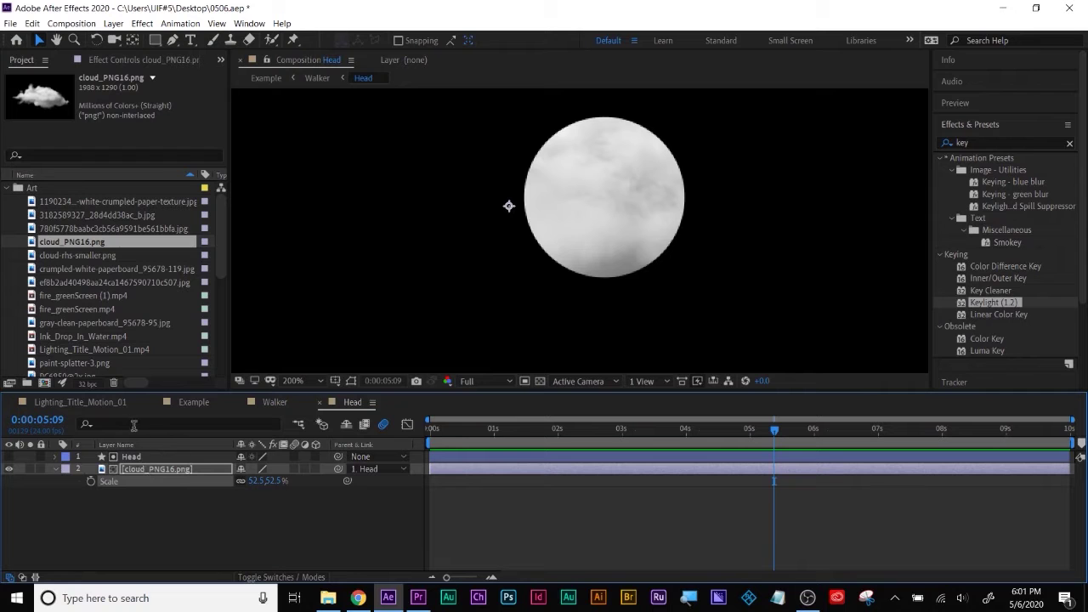
Step: Preview the Example composition with the walkers
left_click(192, 405)
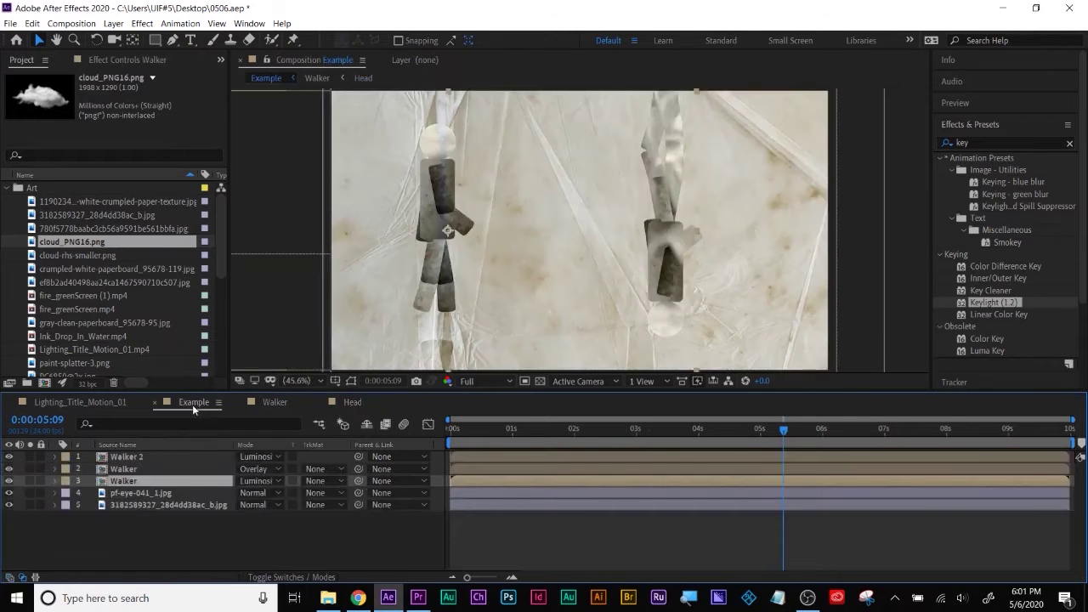
left_click_drag(578, 392, 578, 433)
key("space")
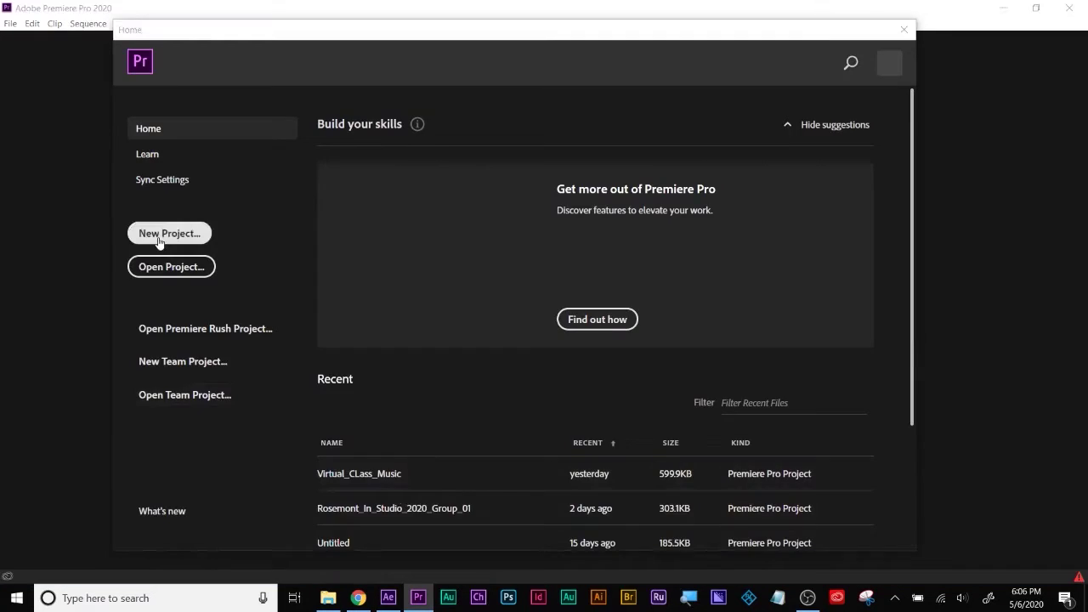
Step: Create a new Premiere project named 0506 saved to the Desktop
left_click(170, 233)
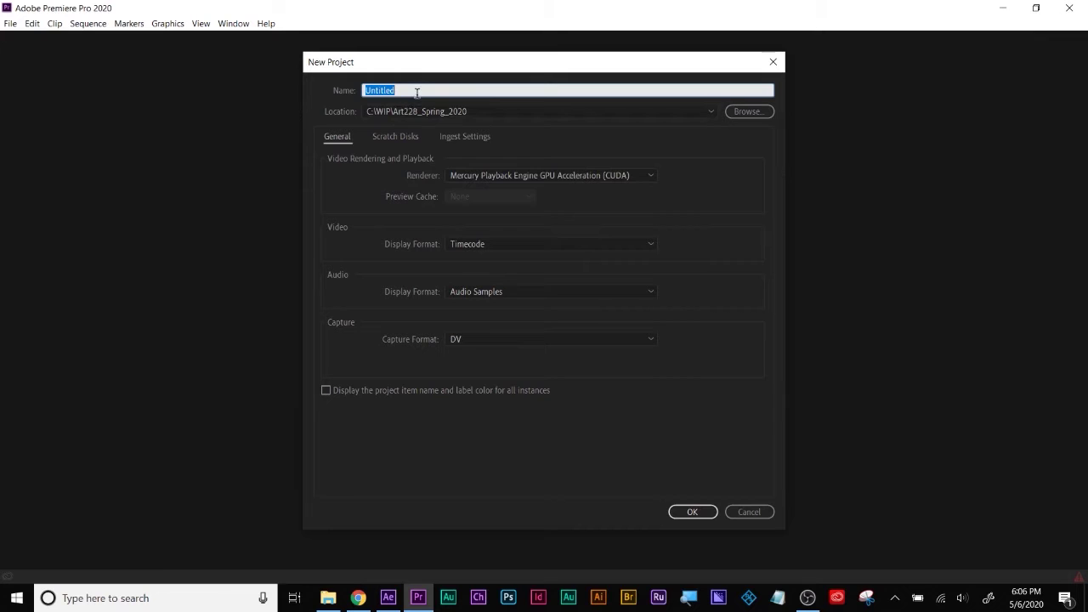
type("0506")
left_click(748, 111)
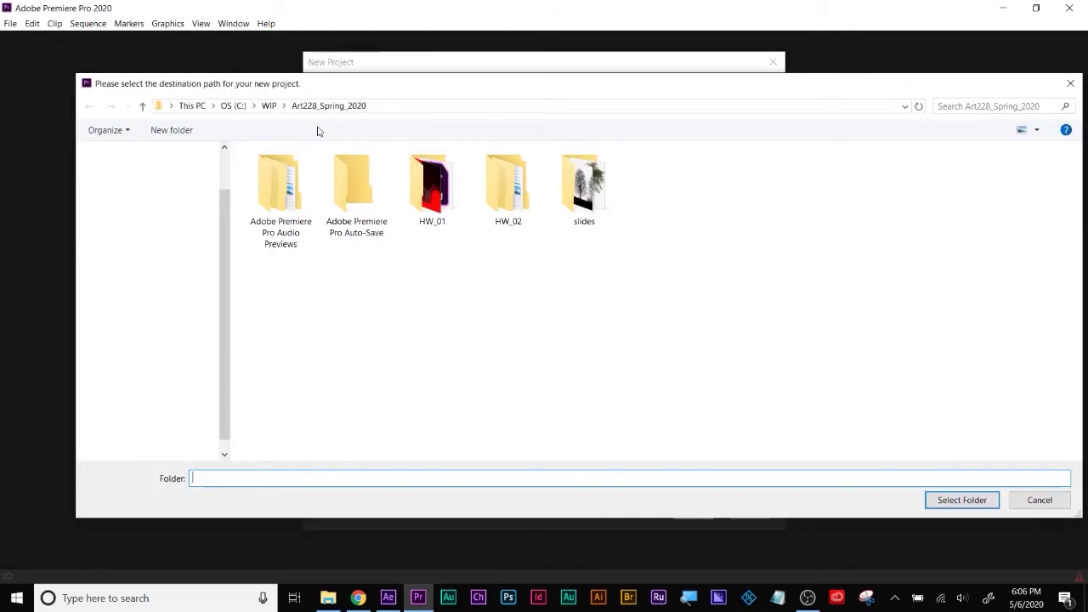
left_click(128, 262)
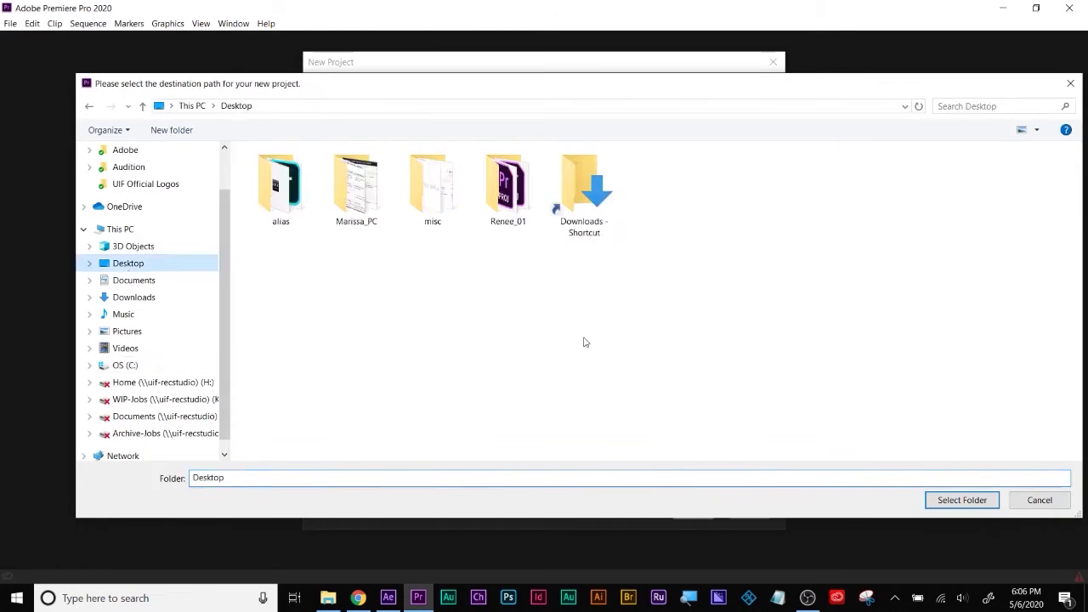
left_click(962, 500)
left_click(683, 513)
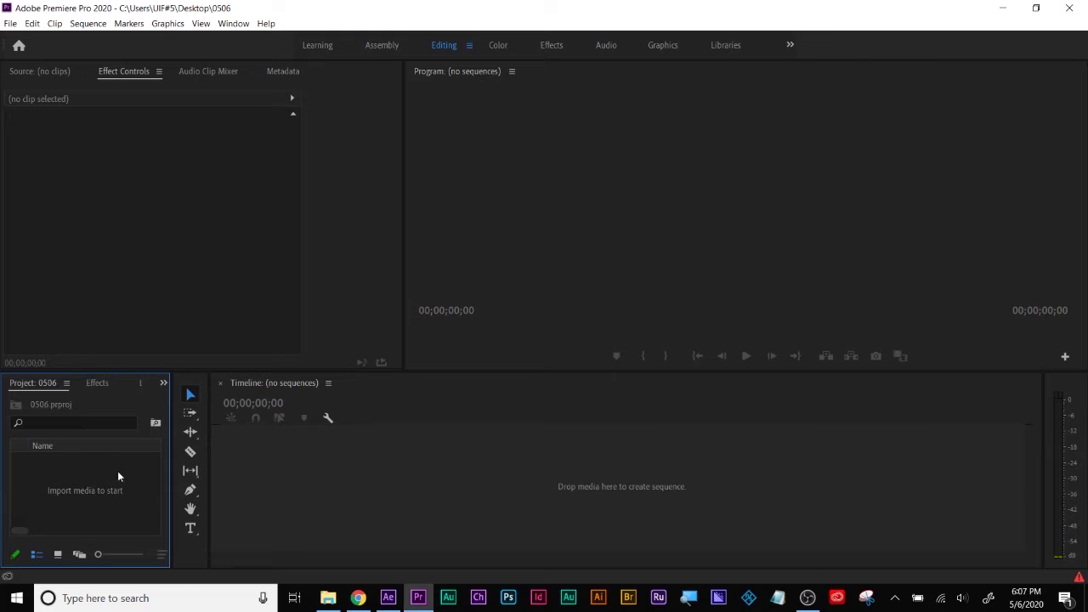
Step: Import the five MOV clips DSCF4025 through MVI_1549 from Downloads and load MVI_1549.MOV in the Source monitor
left_click(10, 23)
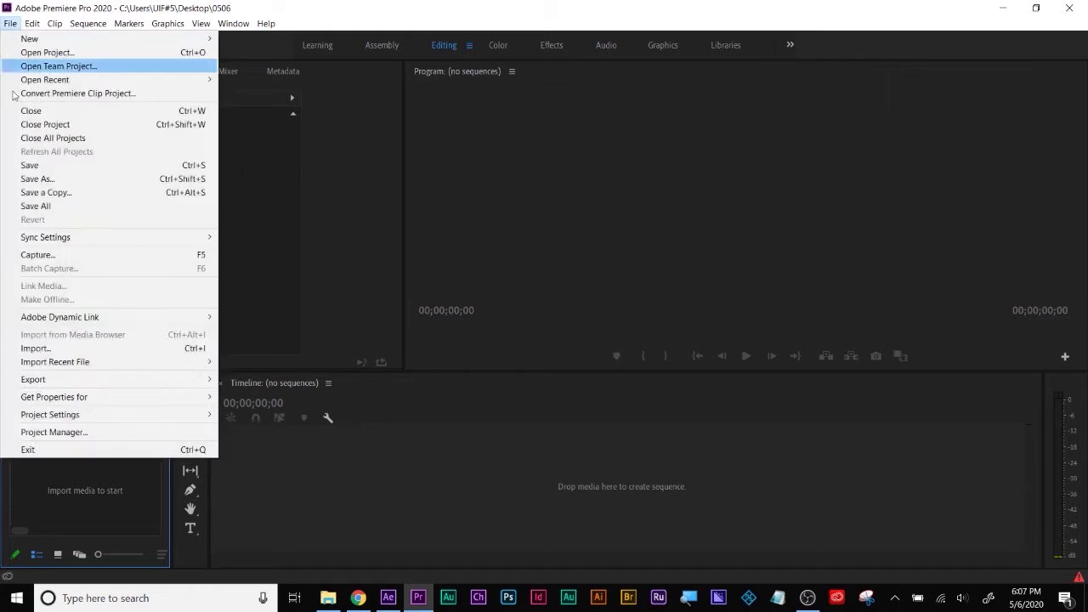
left_click(41, 348)
left_click(218, 241)
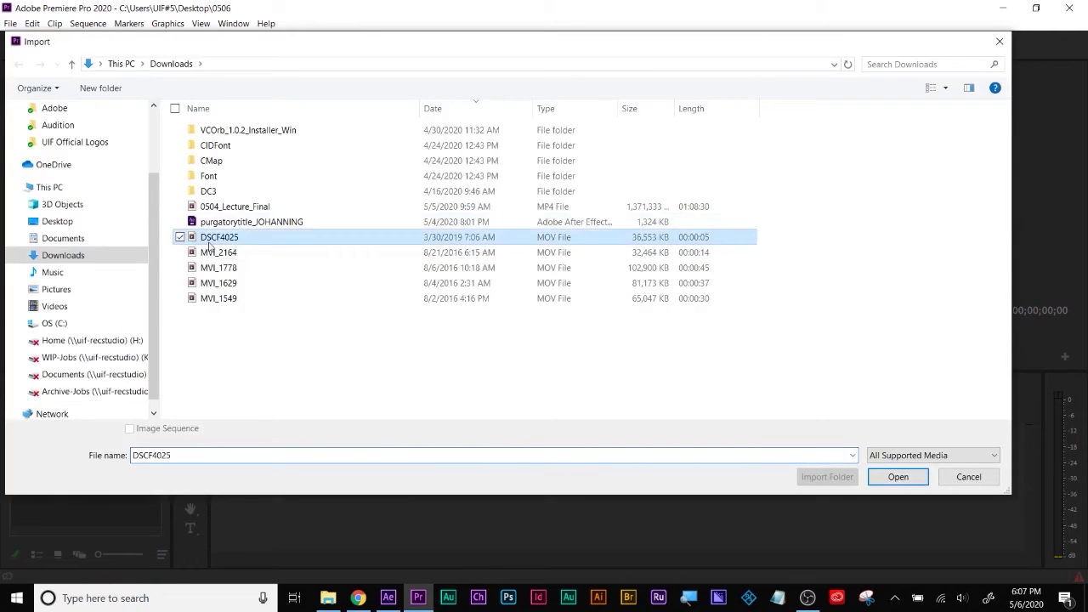
left_click(221, 300, "shift")
left_click(899, 478)
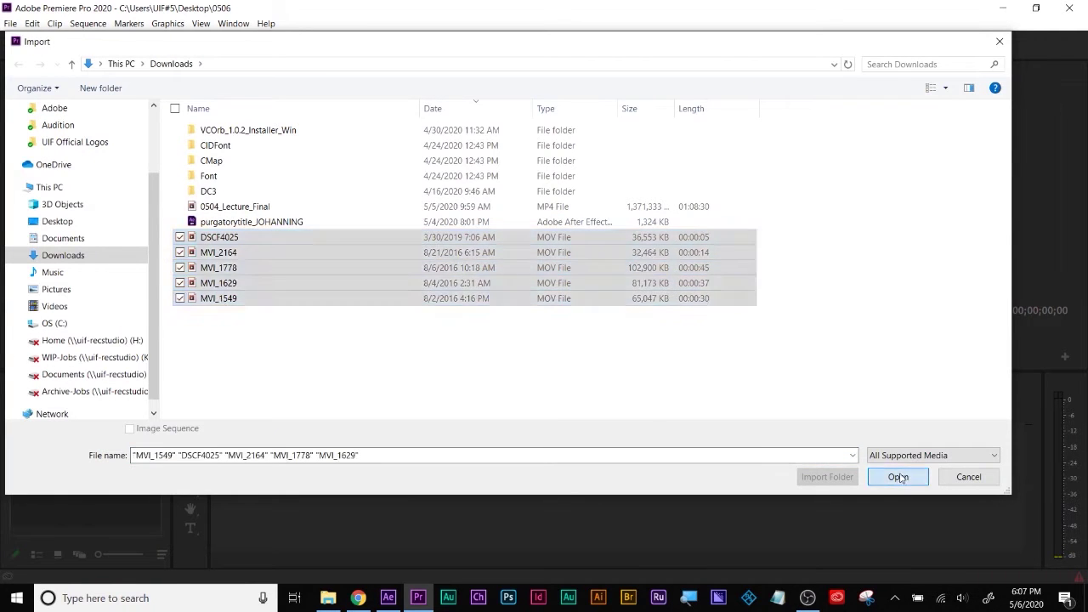
double_click(61, 461)
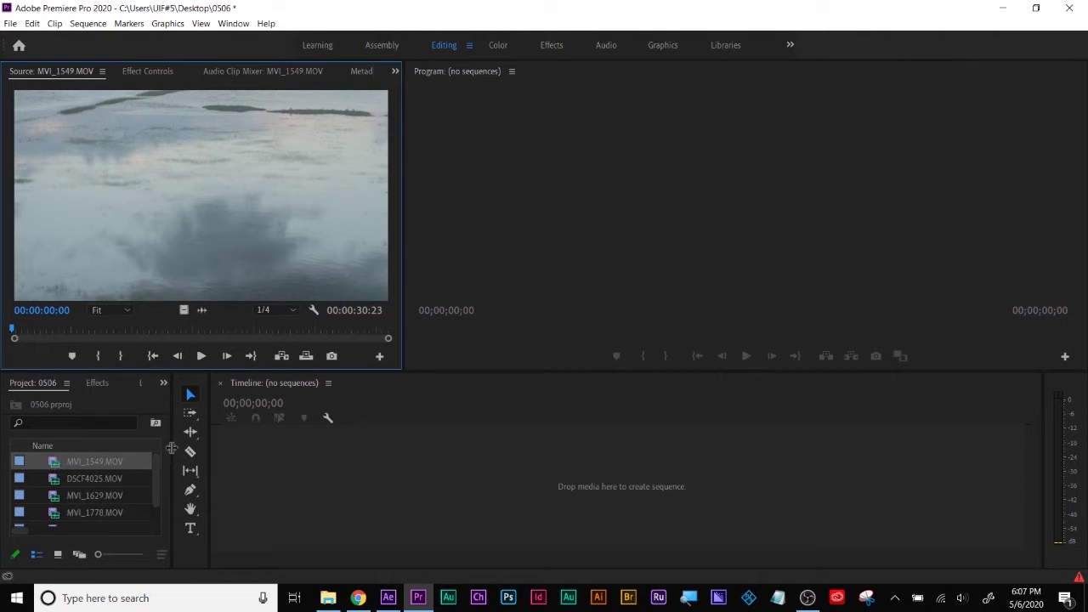
Step: Mark MVI_1549.MOV with an in point at 00:00:16:19 and an out point at 00:00:28:02
left_click_drag(175, 458, 258, 459)
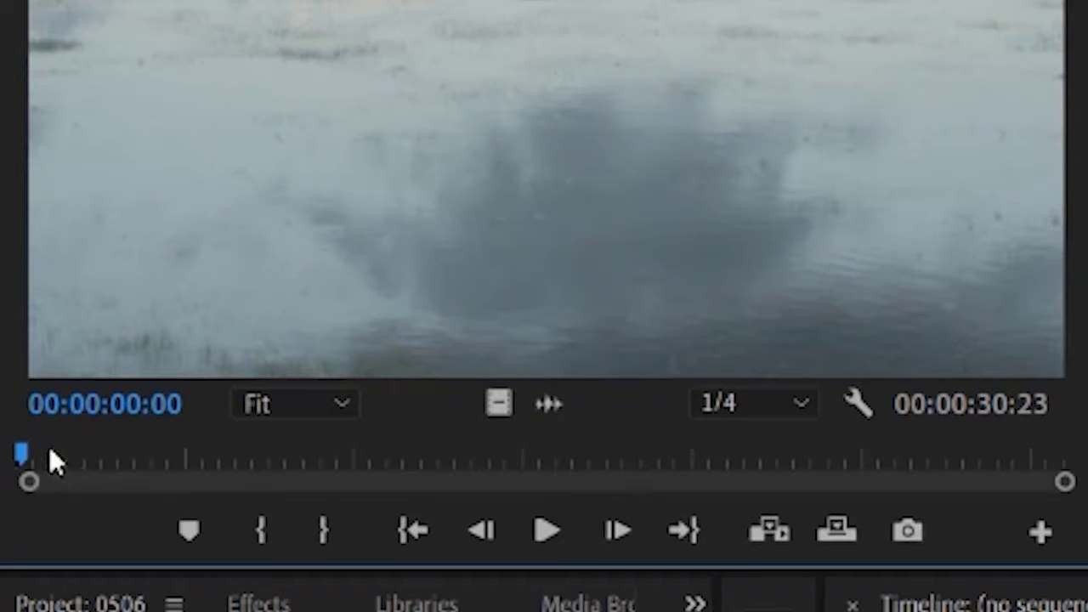
left_click_drag(49, 450, 389, 461)
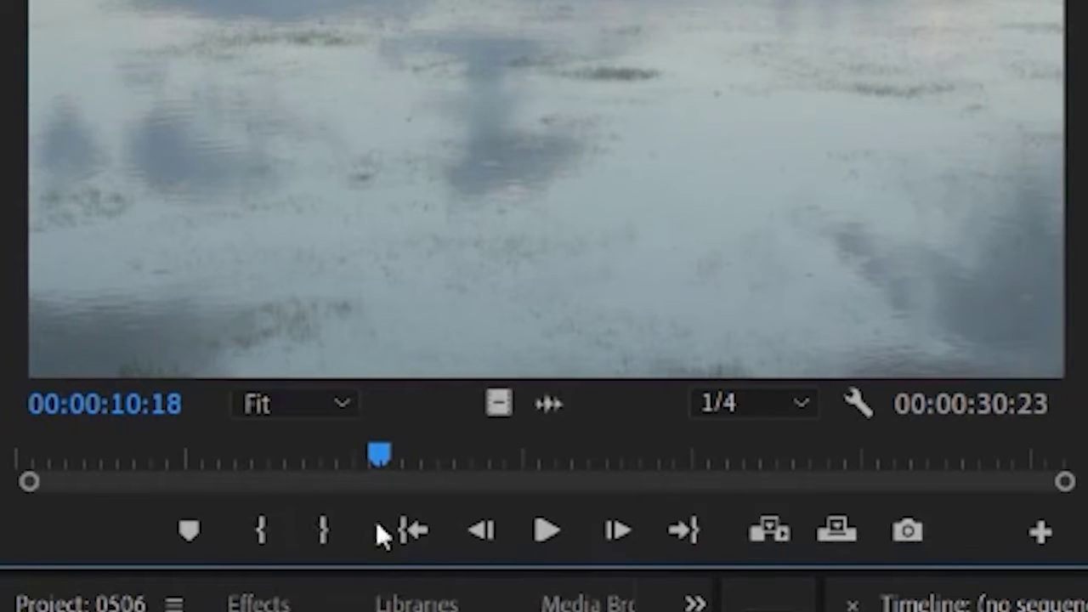
left_click_drag(394, 462, 591, 424)
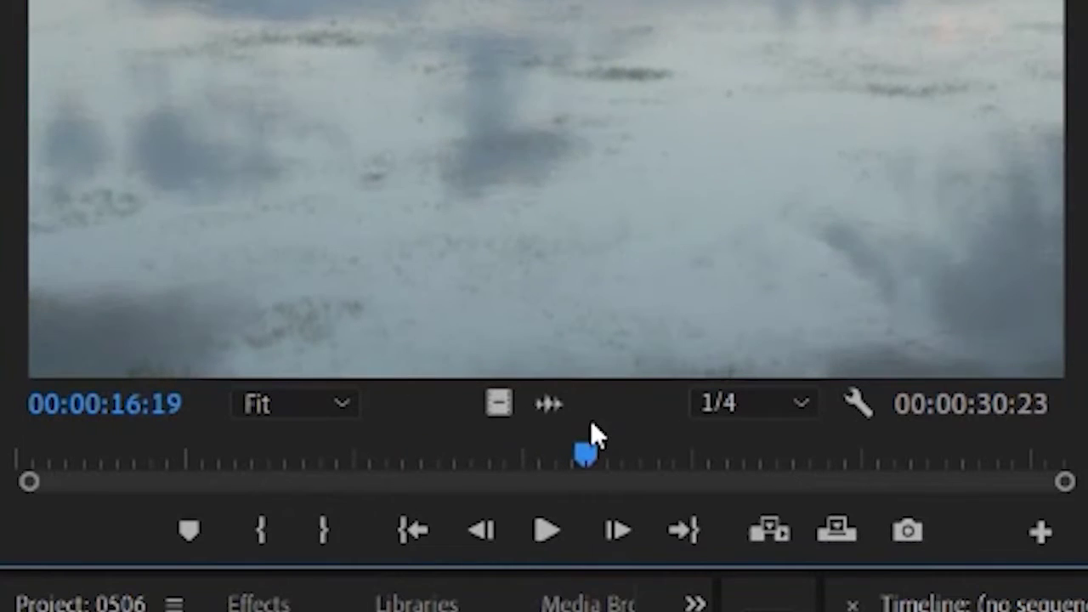
left_click(337, 523)
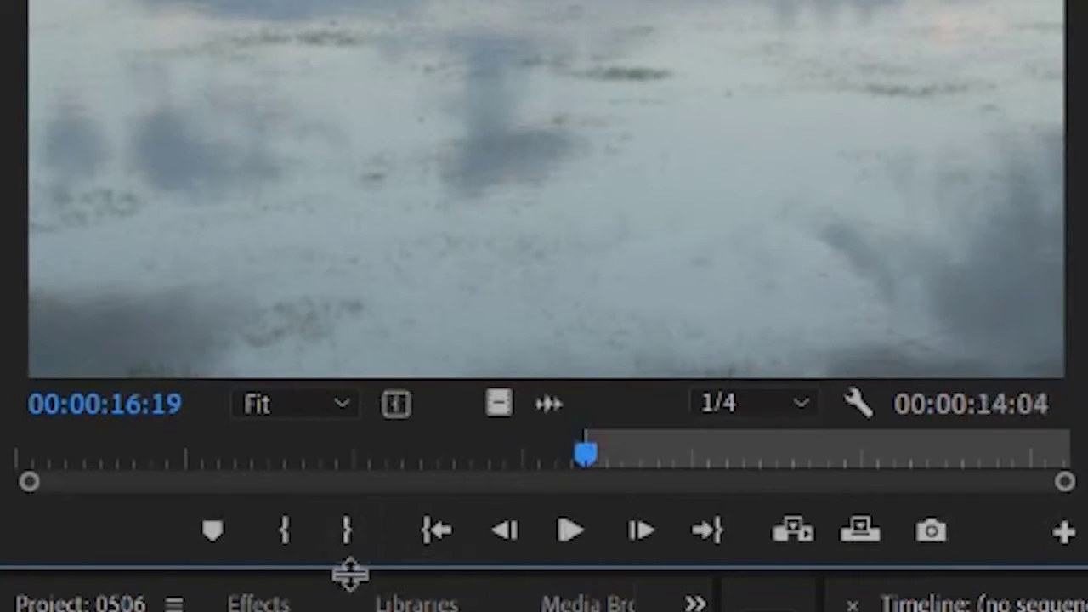
mouse_move(550, 431)
left_mouse_down()
mouse_move(795, 456)
mouse_move(974, 457)
left_mouse_up()
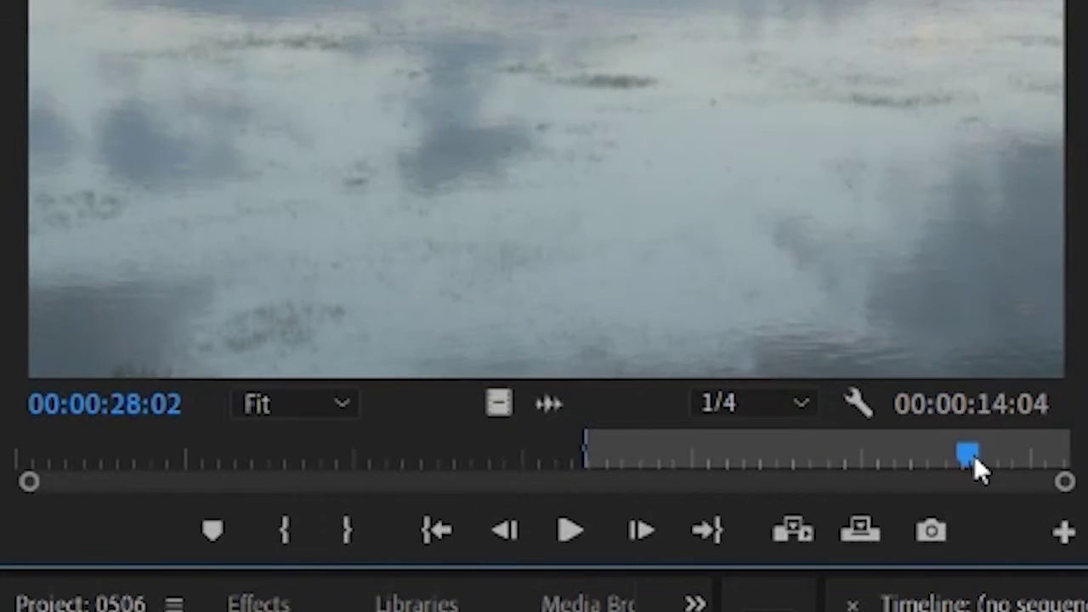
key("o")
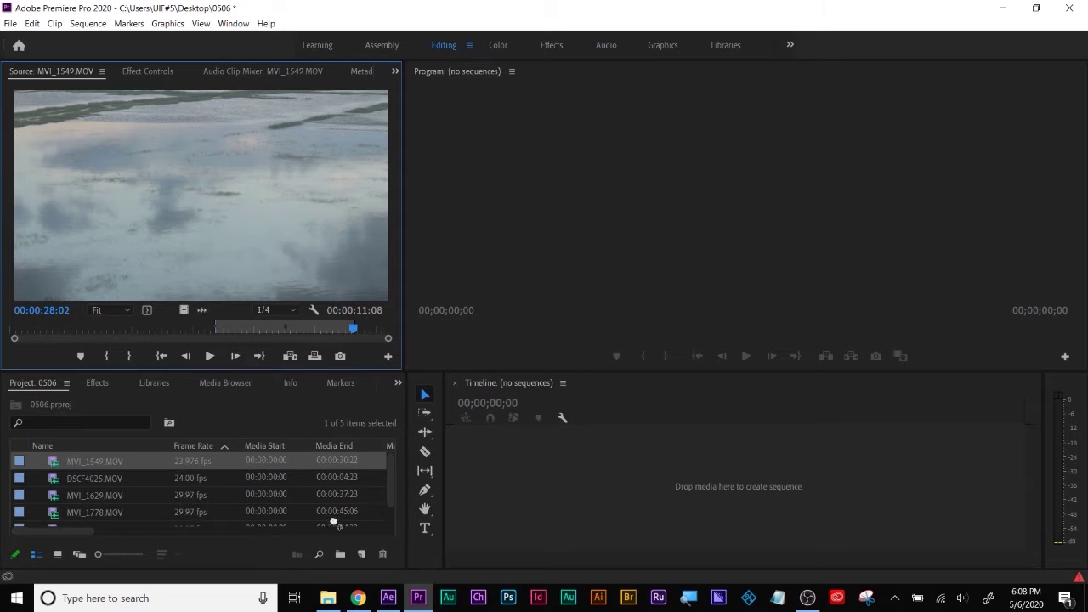
Step: Create the MVI_1549 sequence from the marked clip, undoing a trial lengthening
scroll(333, 521, "down", 1)
left_click_drag(623, 516, 612, 519)
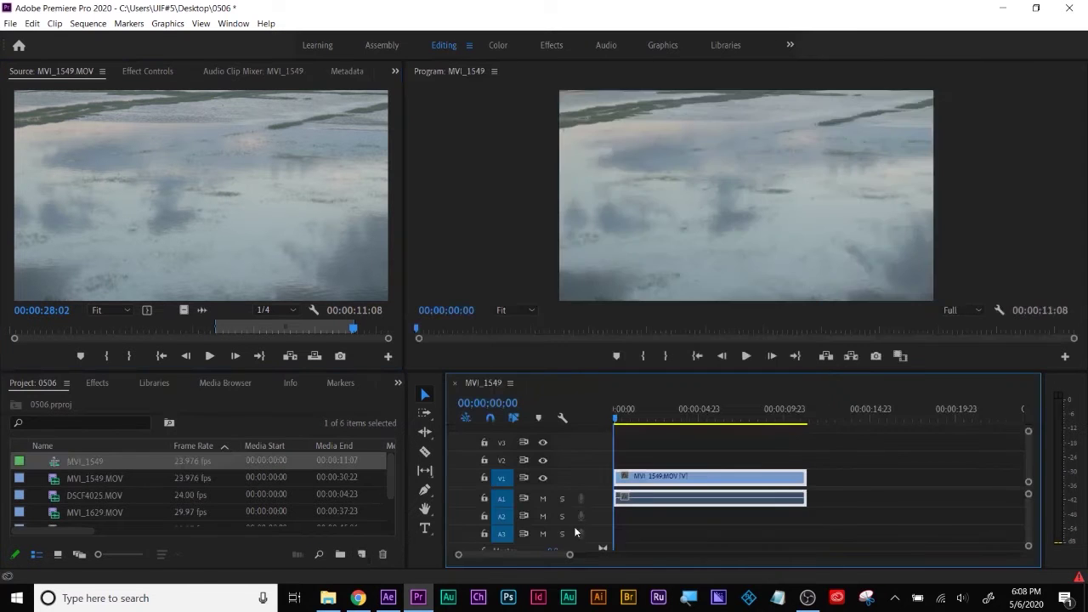
left_click_drag(628, 418, 756, 437)
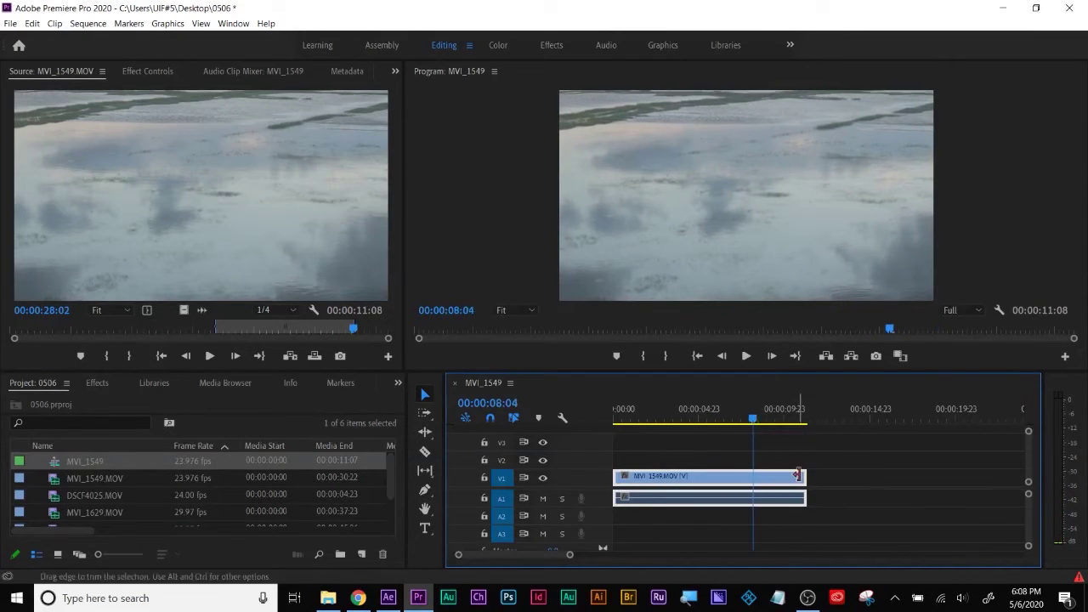
left_click_drag(805, 478, 937, 486)
key("ctrl+z")
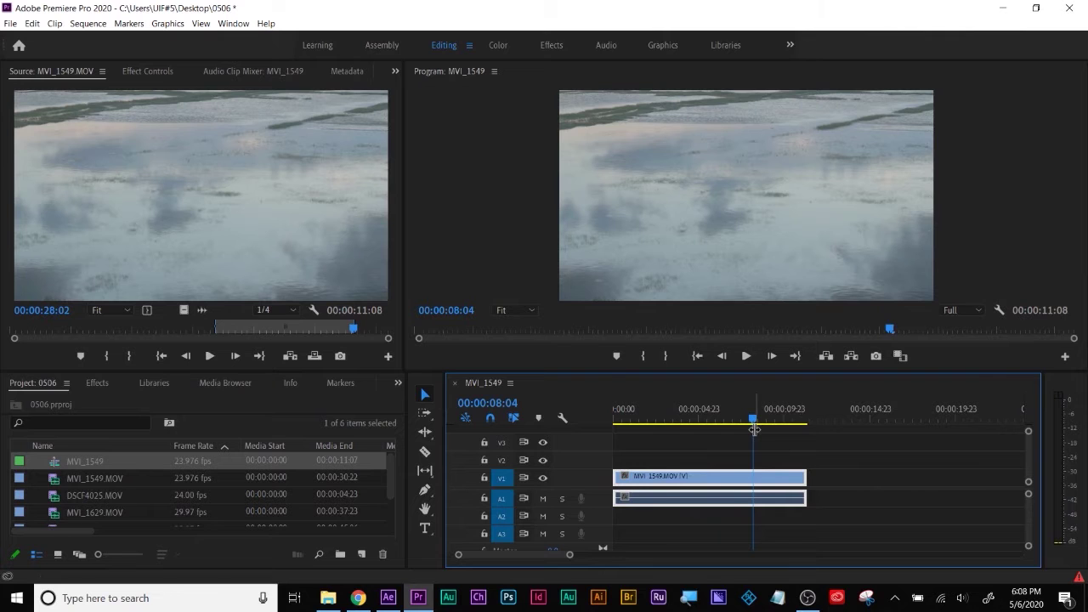
Step: Extend the clip's end to its media limit and delete the gap so it starts at zero
left_click_drag(754, 429, 698, 419)
left_click_drag(805, 477, 974, 478)
left_click_drag(717, 480, 807, 481)
left_click(655, 481)
key("Delete")
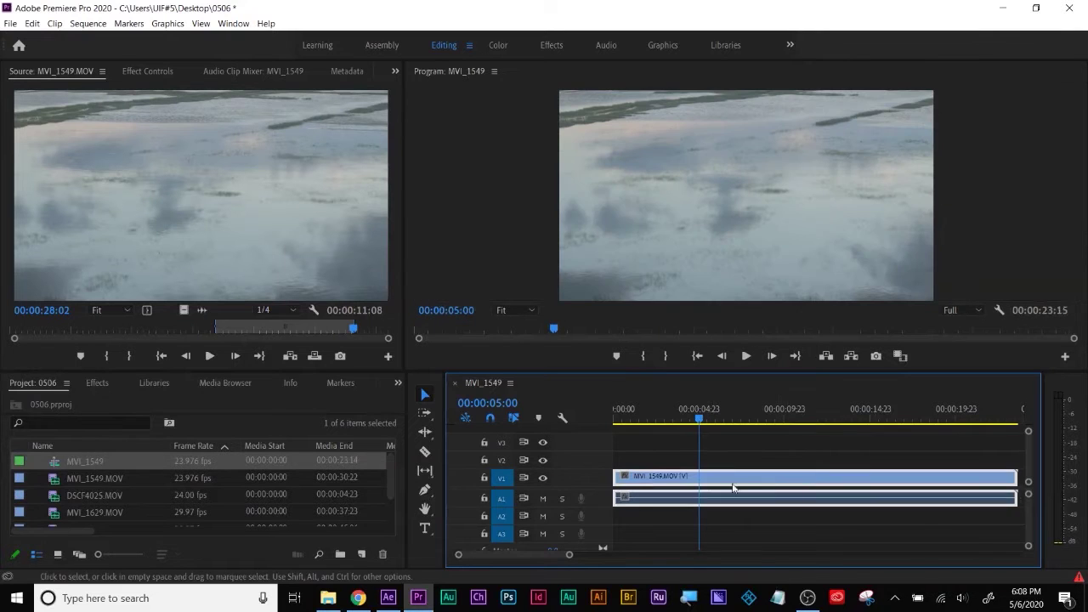
Step: Lengthen the clip from its start, place it at the sequence start, and play the 00:00:30:23 sequence
left_click_drag(570, 556, 617, 555)
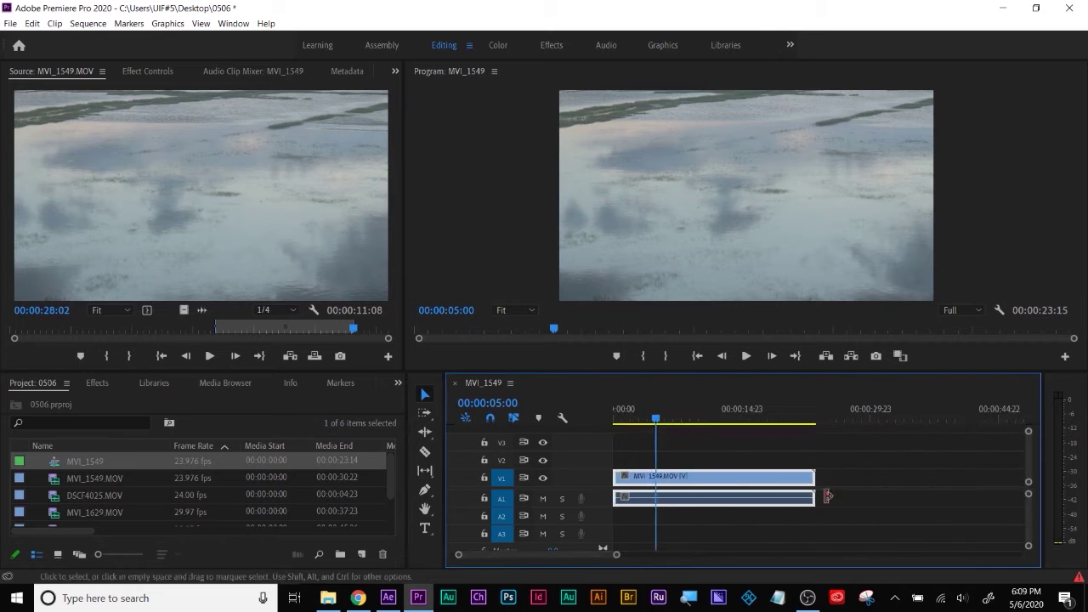
left_click_drag(792, 481, 901, 481)
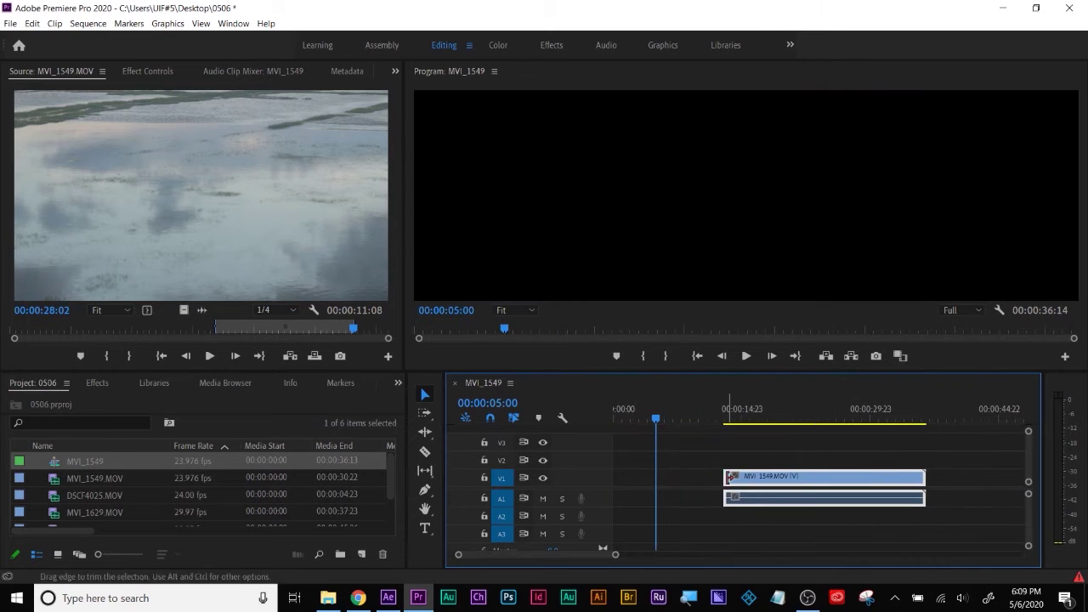
left_click_drag(651, 478, 660, 478)
left_click_drag(848, 481, 799, 481)
left_click_drag(651, 417, 613, 425)
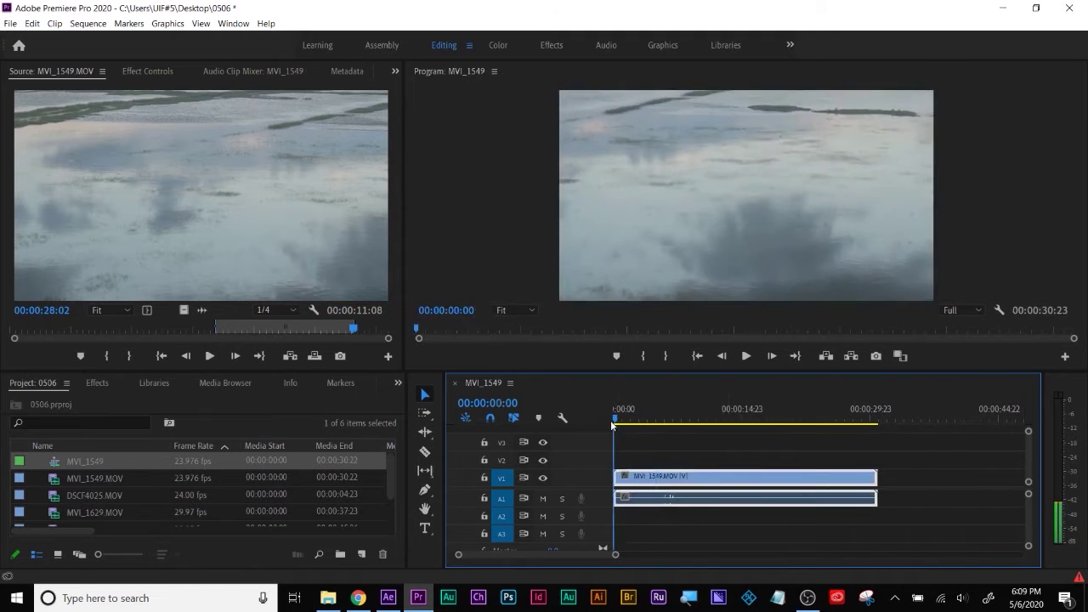
left_click_drag(744, 371, 744, 404)
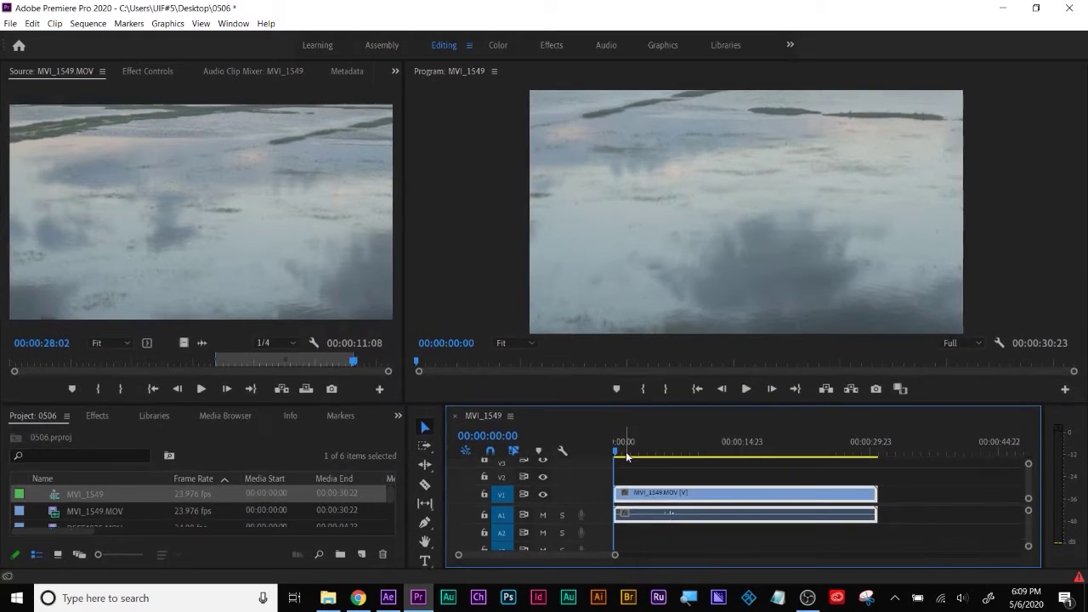
key("space")
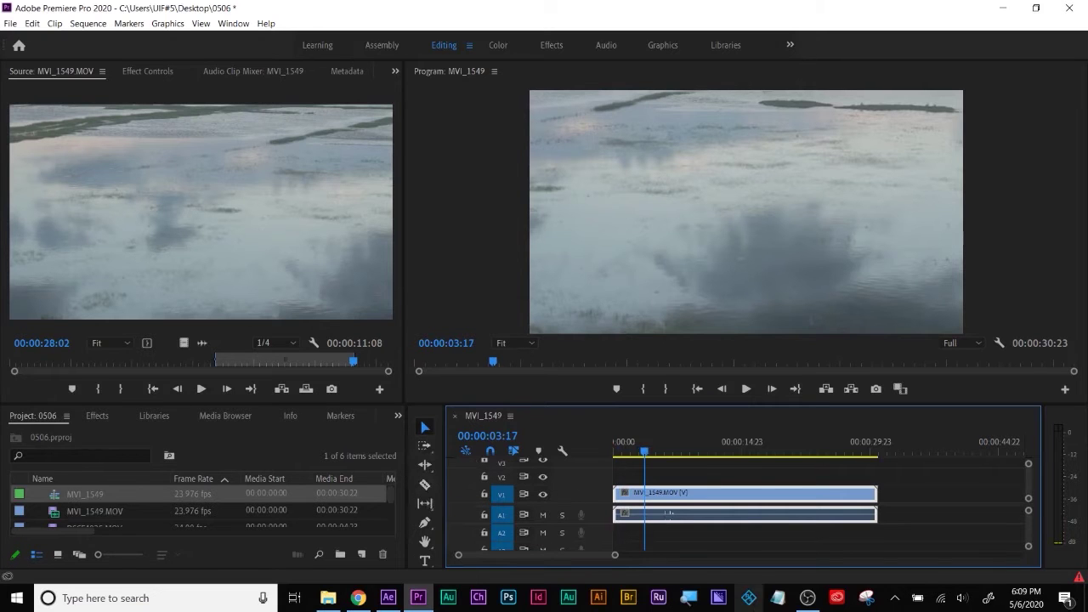
left_click(689, 599)
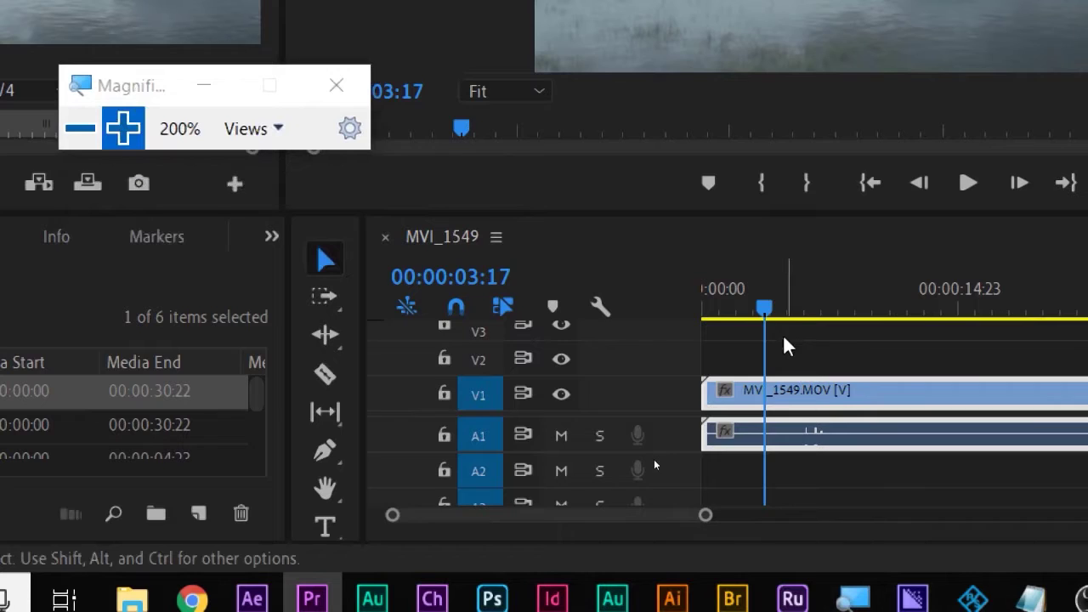
Step: Cut the V1 clip with the Razor tool at 00:00:04:01
mouse_move(768, 305)
left_mouse_down()
mouse_move(753, 306)
mouse_move(770, 306)
left_mouse_up()
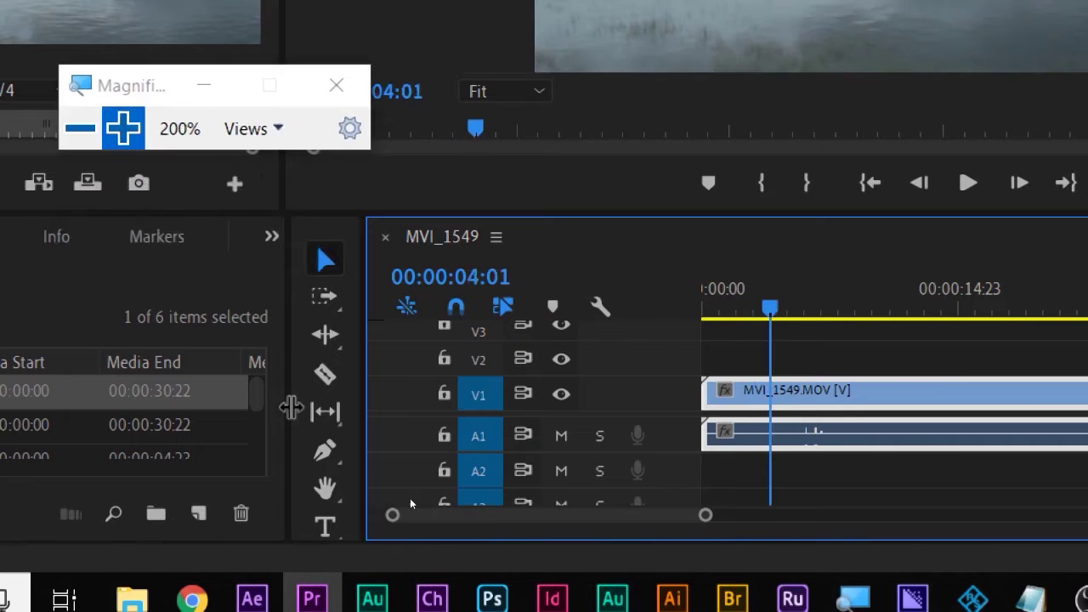
left_click(326, 374)
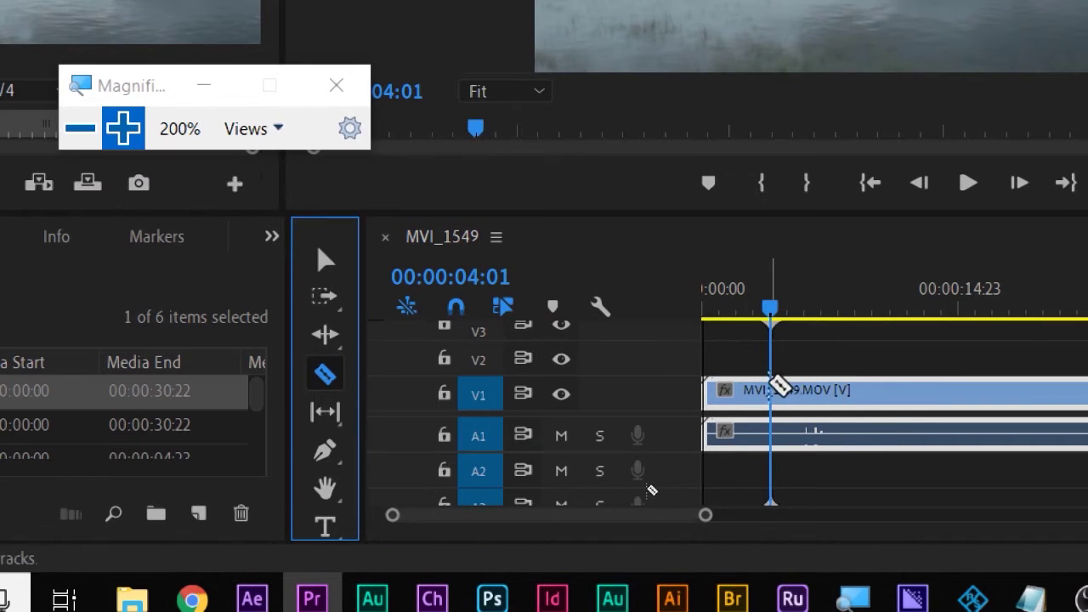
left_click(773, 392)
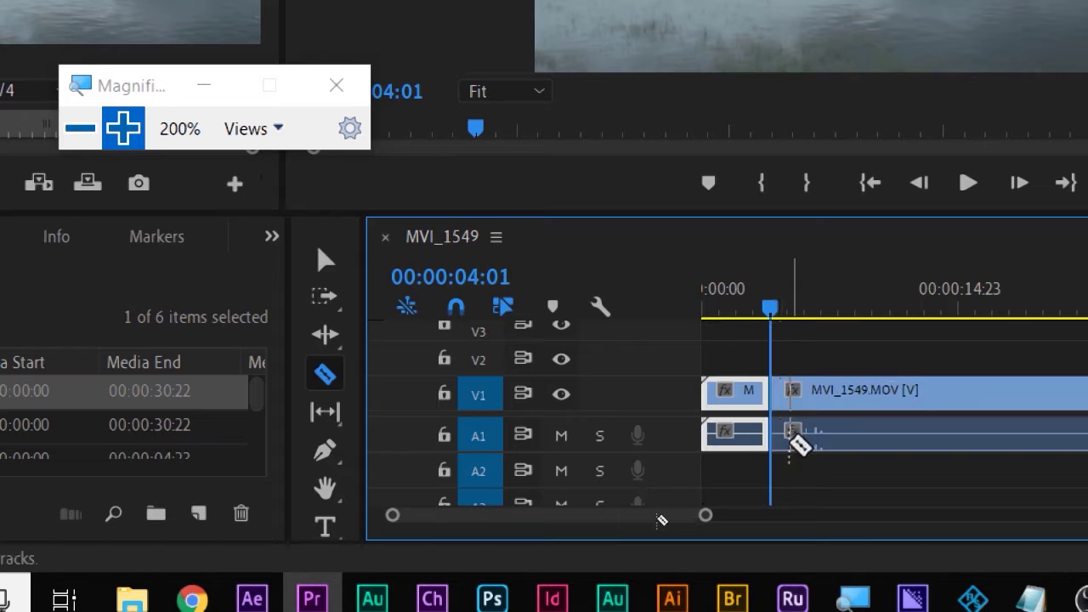
left_click(325, 260)
Step: Cut the clip again at 00:00:13:19 and select the short opening piece
left_click_drag(770, 307, 937, 311)
left_click(325, 374)
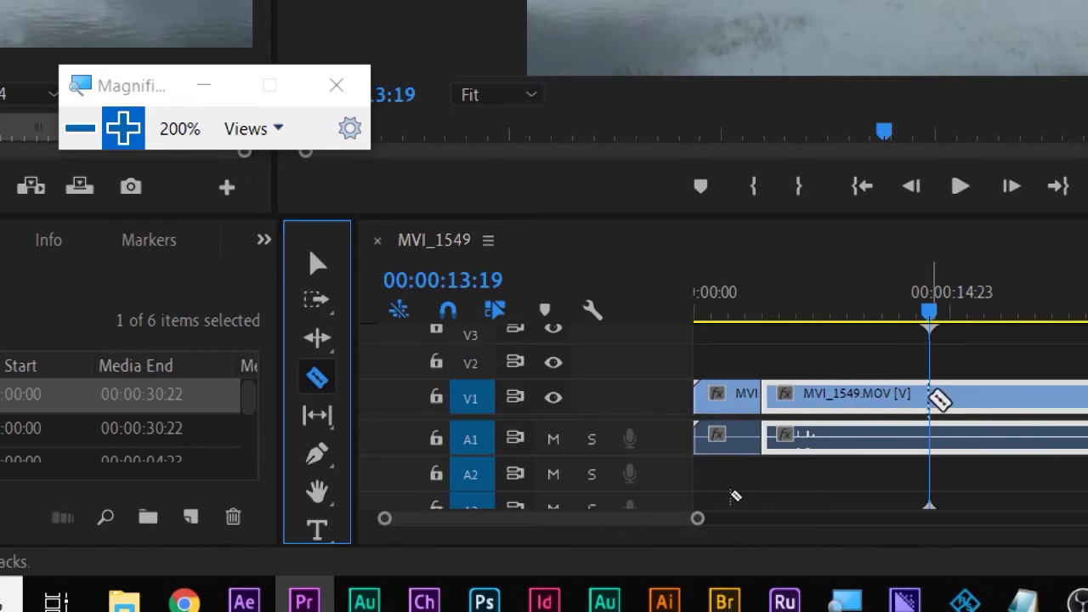
left_click(939, 394)
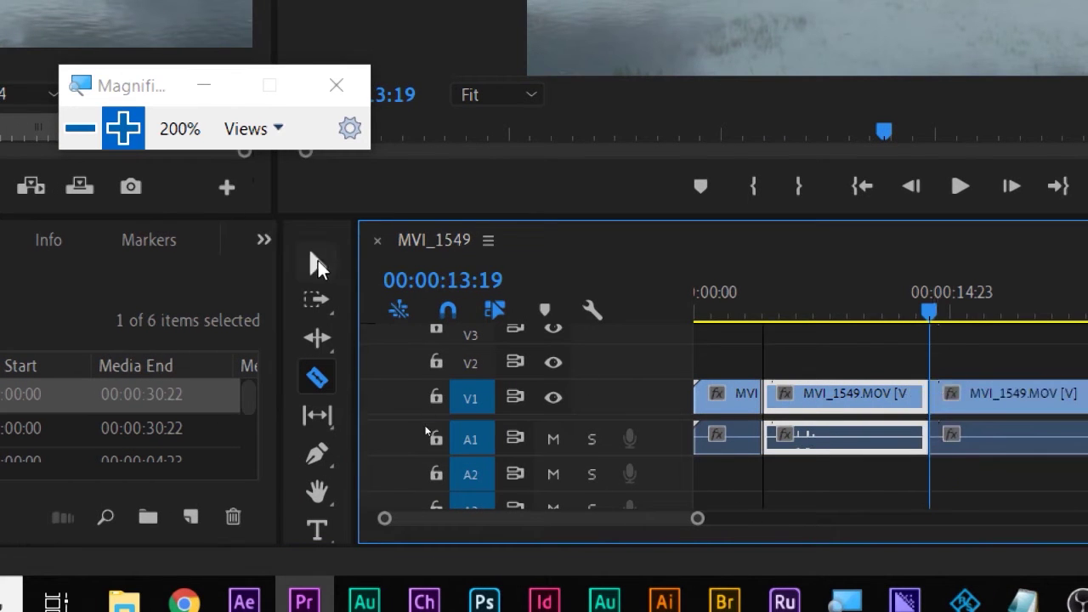
left_click(320, 260)
left_click(884, 360)
left_click(810, 396)
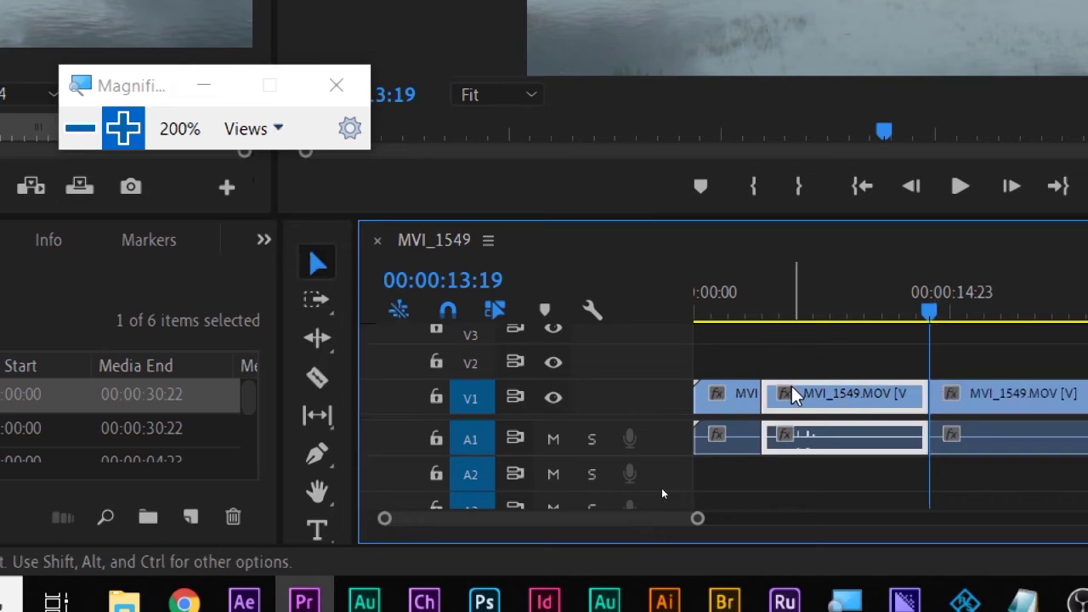
left_click(741, 398)
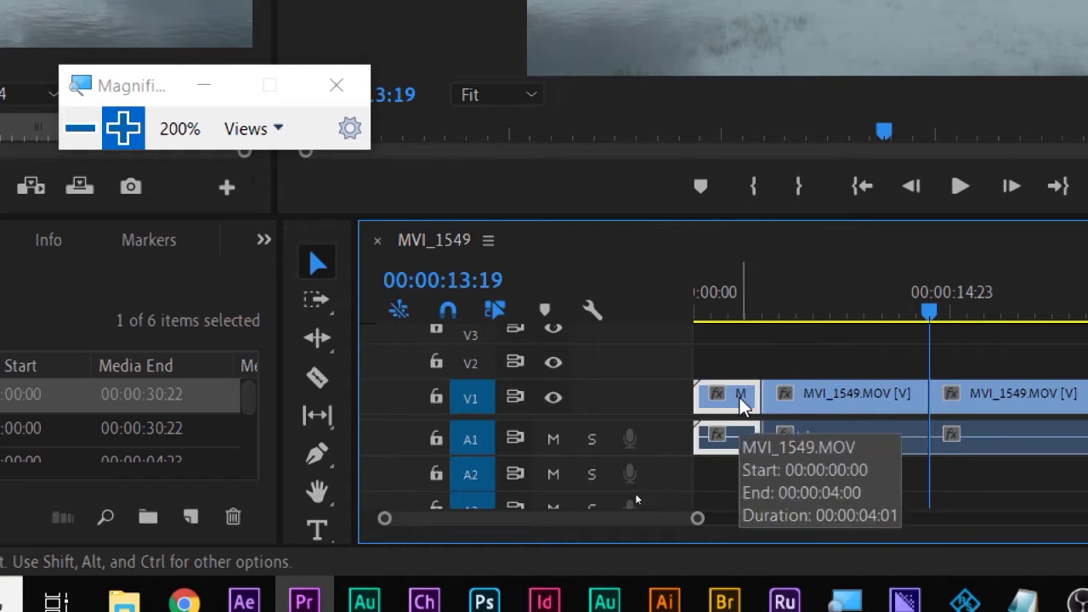
Step: Delete the short opening piece and ripple delete the leftover gap
key("Delete")
right_click(736, 408)
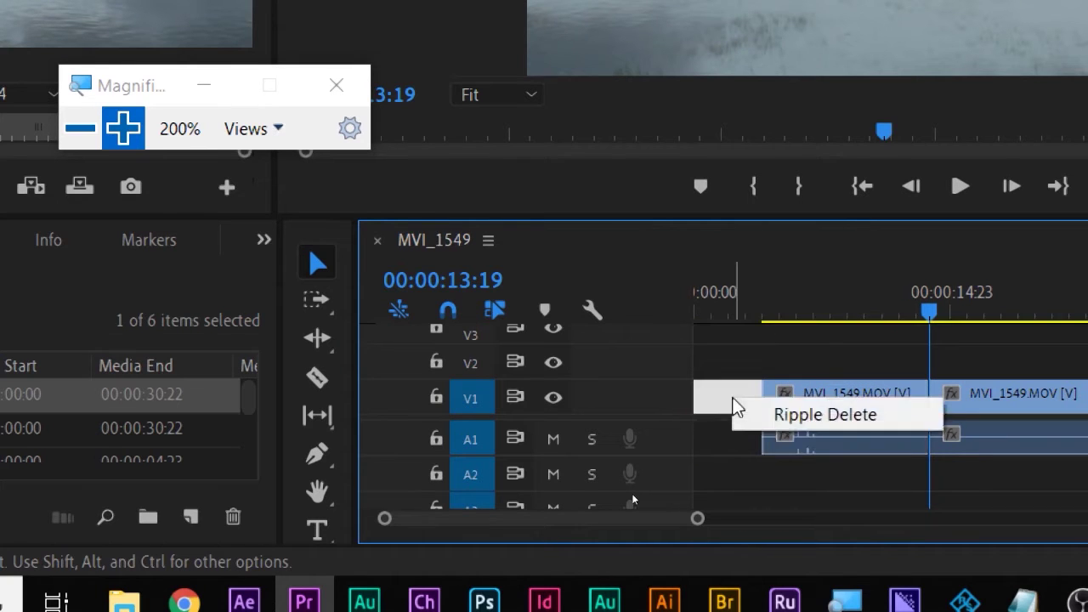
left_click(791, 416)
Step: Select the second clip with its audio at 14:12 and add the default transition at its start
left_click_drag(700, 308, 961, 328)
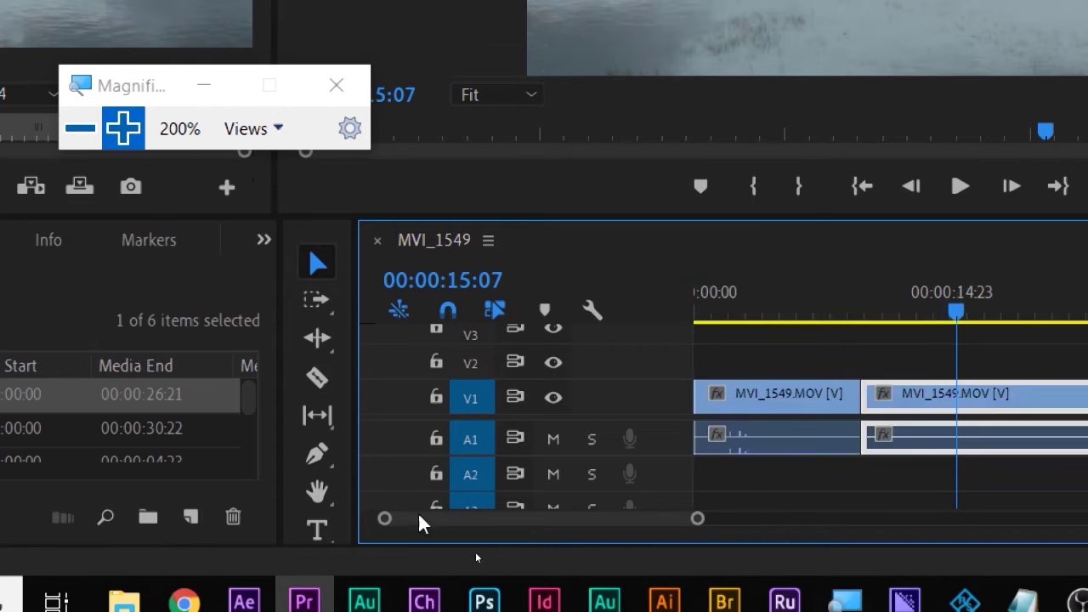
left_click_drag(699, 520, 870, 519)
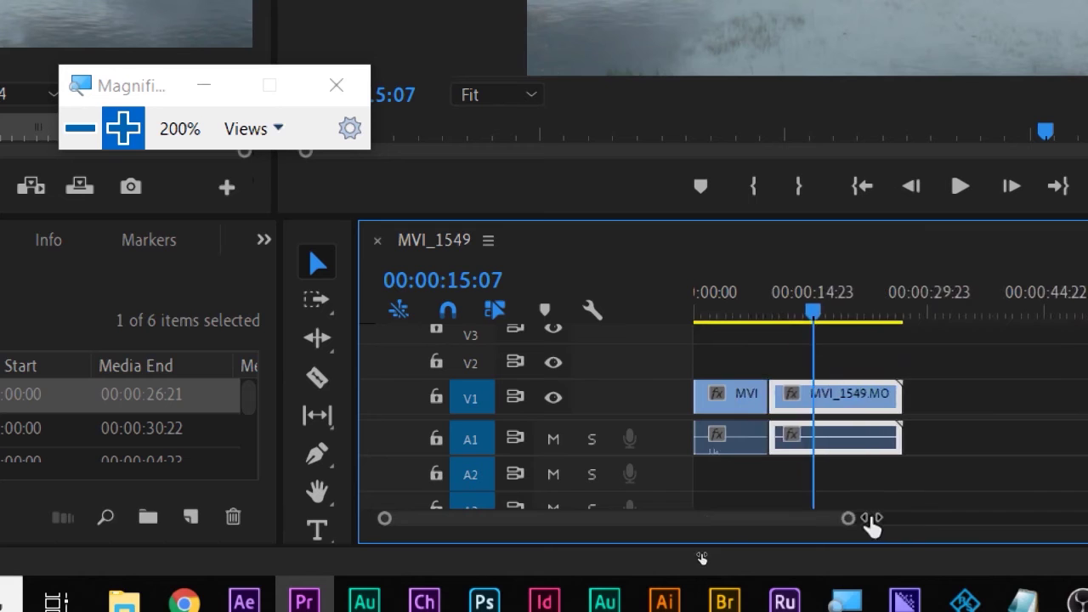
mouse_move(812, 311)
left_mouse_down()
mouse_move(797, 311)
mouse_move(806, 311)
left_mouse_up()
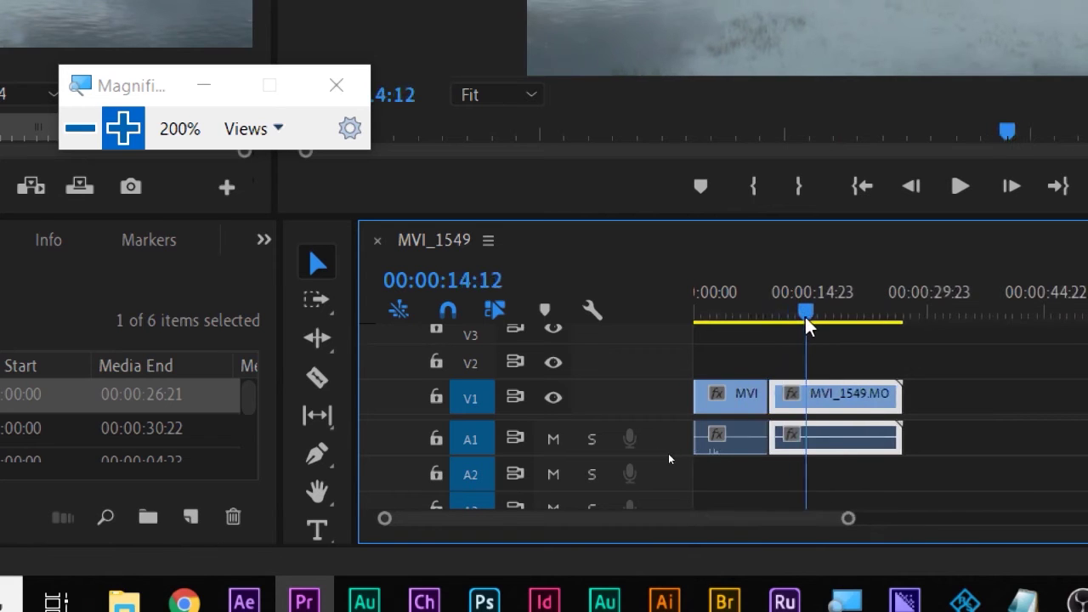
left_click(865, 392, "alt")
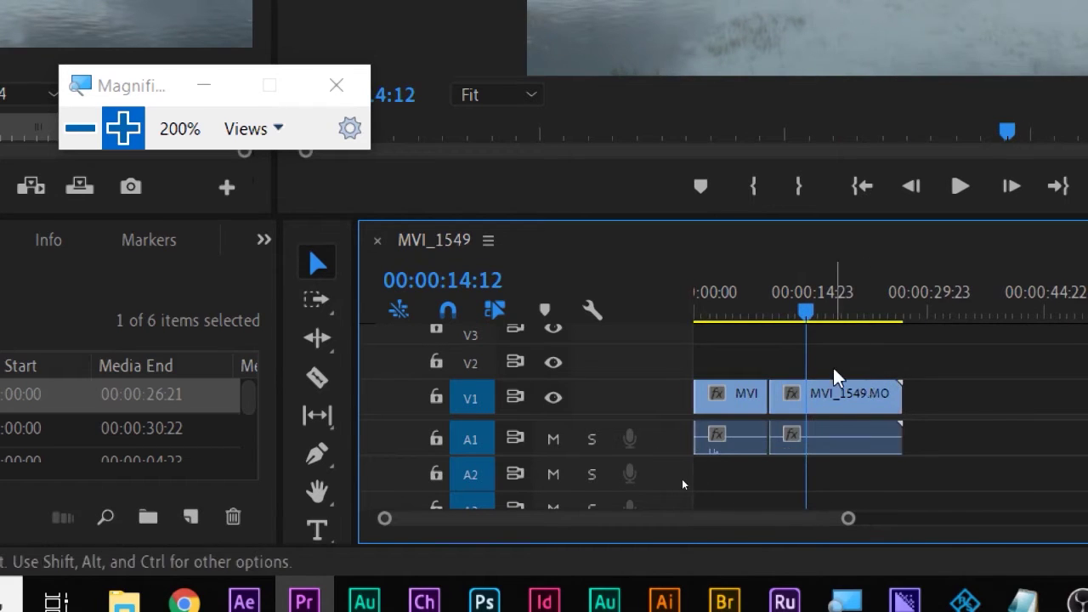
left_click(831, 414)
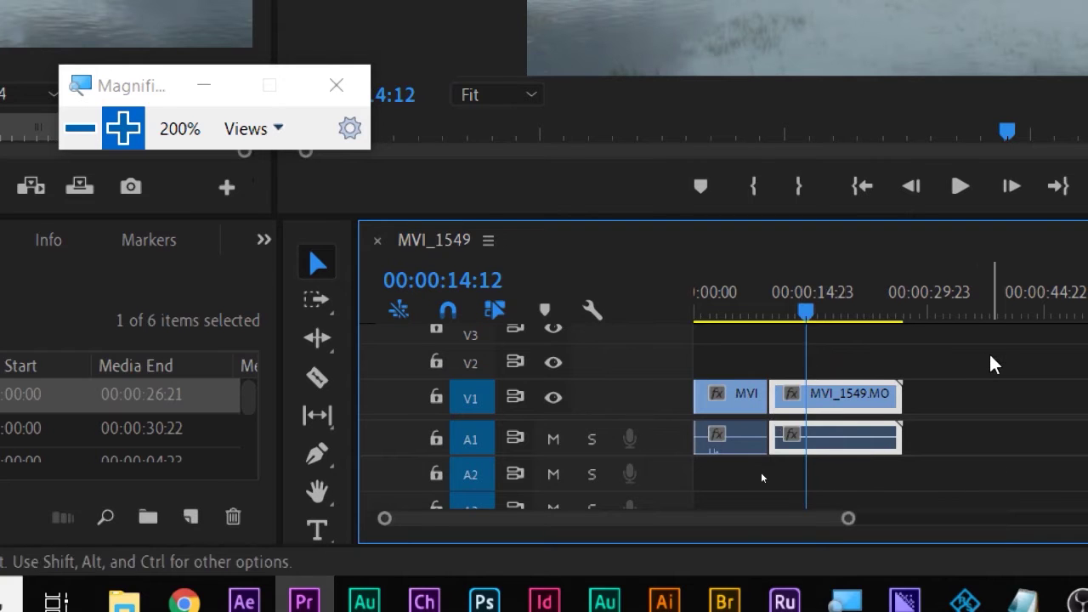
key("shift+d")
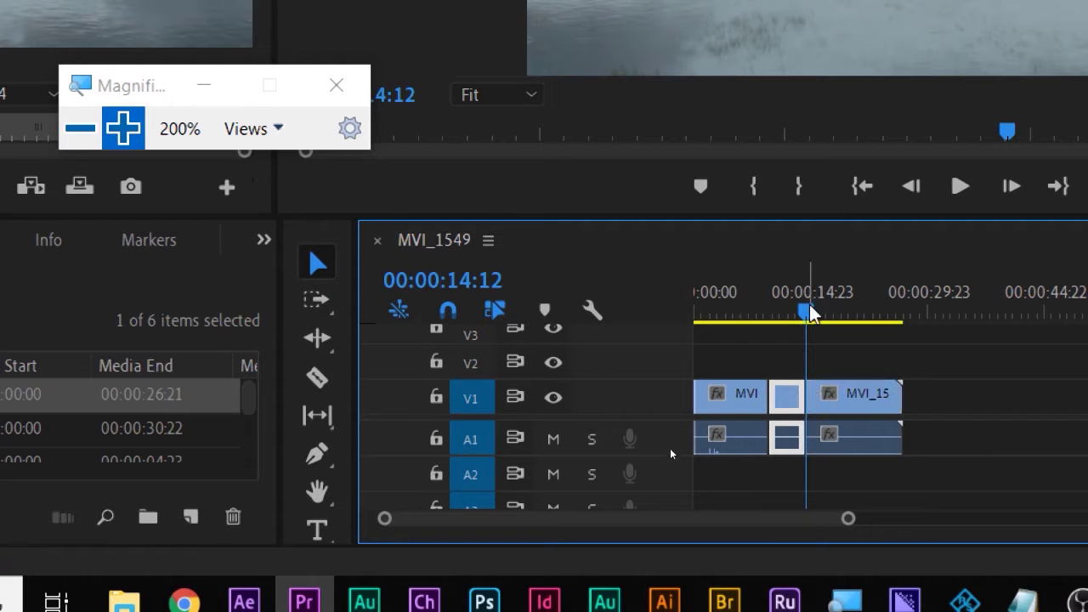
Step: Split the last clip at 19:14 and delete the short piece from V1 and A1
left_click_drag(810, 322, 846, 323)
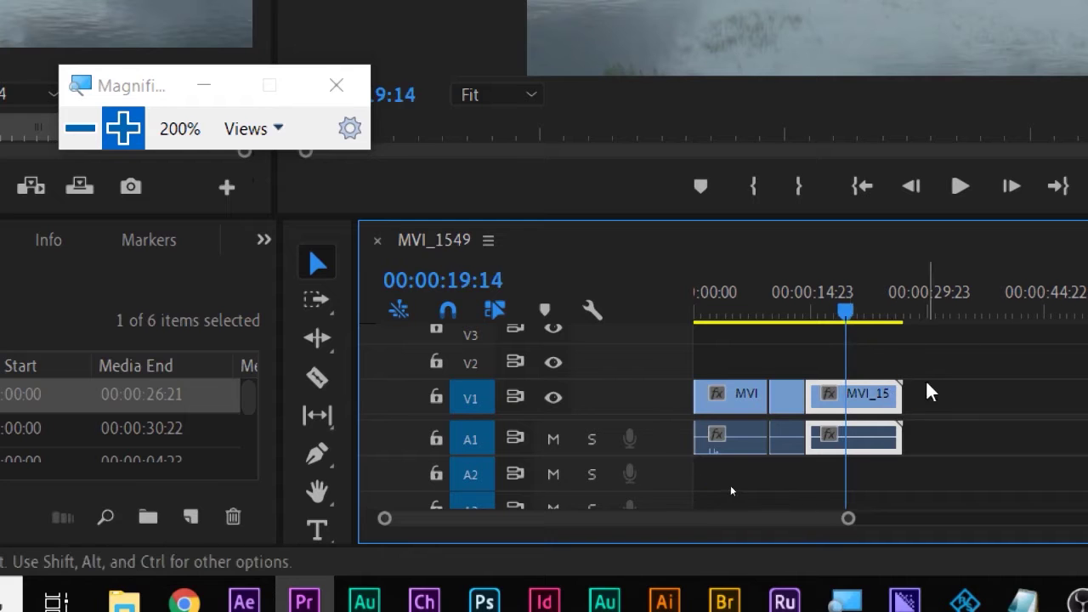
key("ctrl+k")
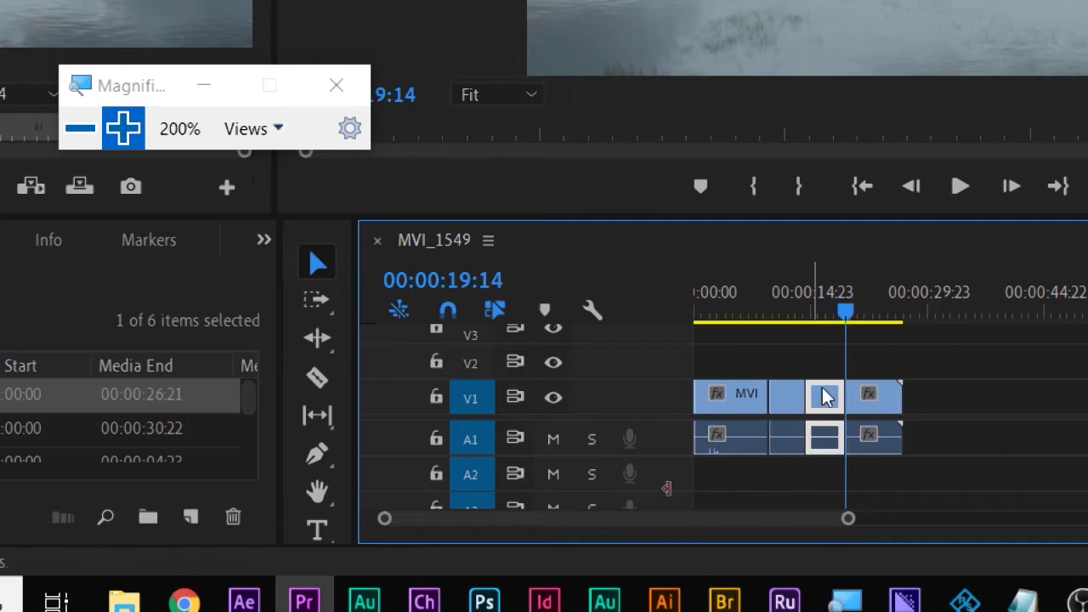
left_click(810, 366)
left_click_drag(821, 350, 831, 499)
key("Delete")
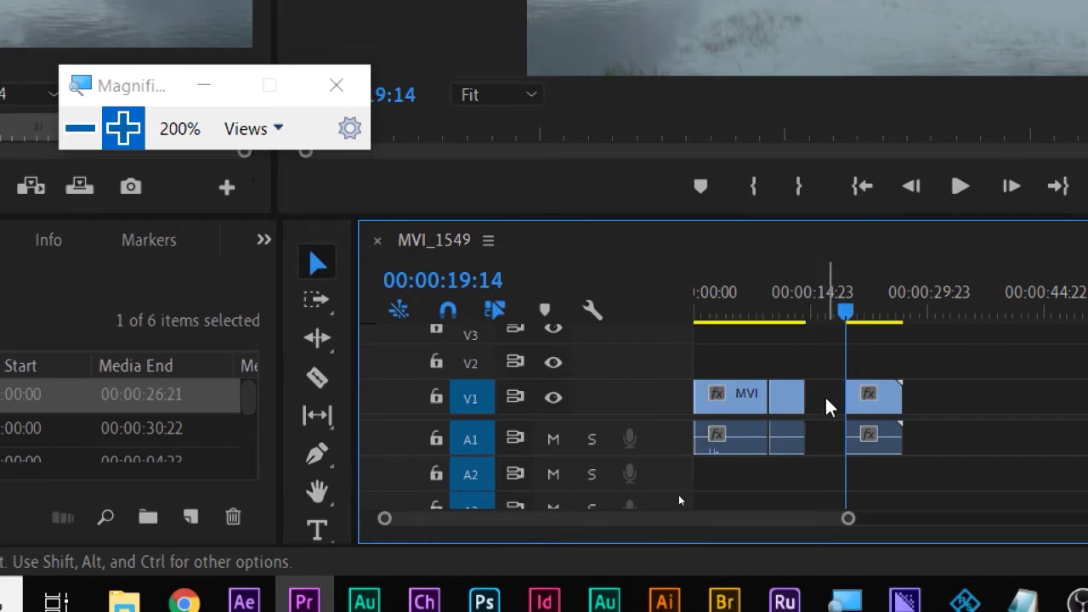
Step: Ripple delete the V1 gap and return the playhead to 03:02
right_click(823, 403)
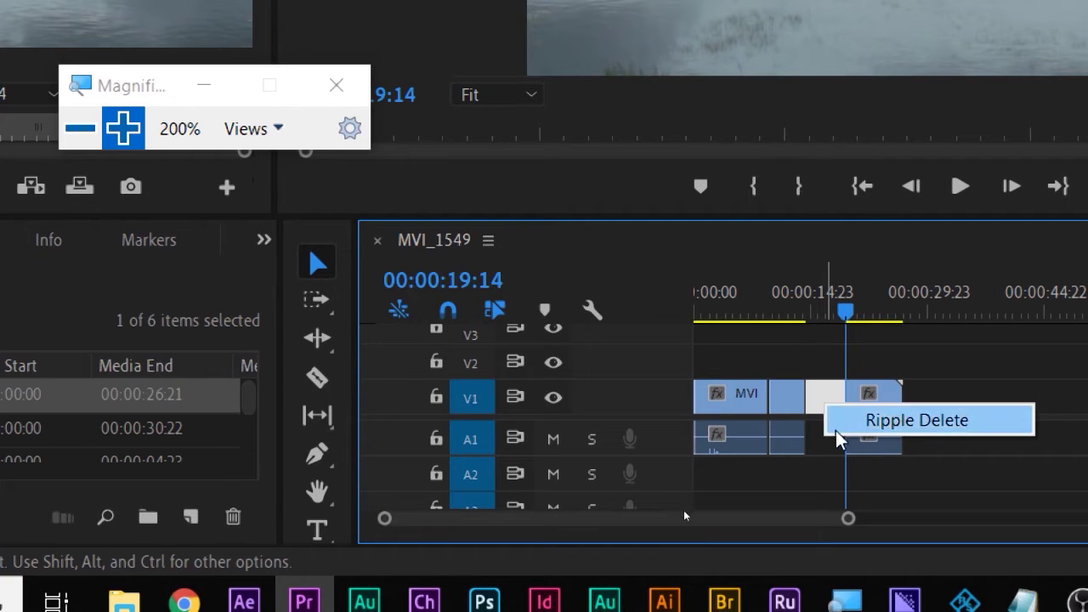
left_click(860, 425)
left_click_drag(802, 318, 719, 320)
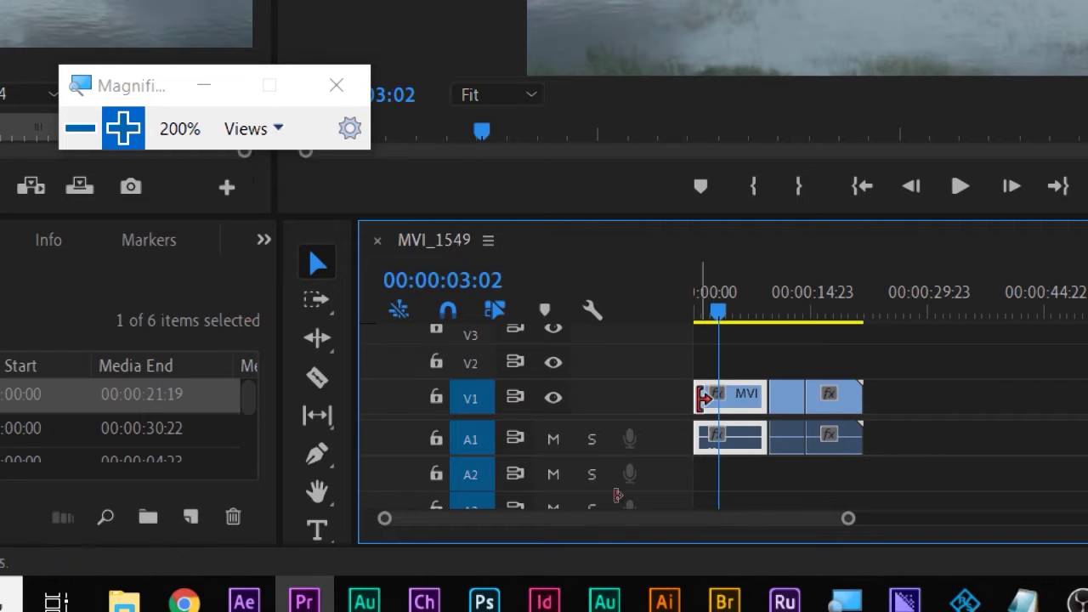
Step: Try shortening the third V1 clip's end, then undo to restore its original length
left_click(833, 397)
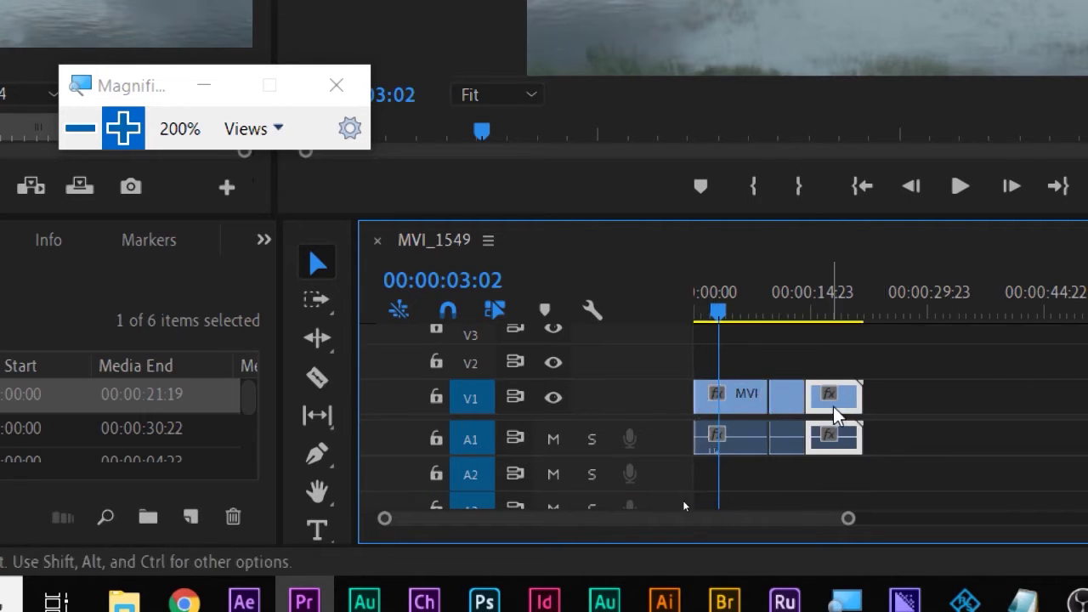
left_click(852, 435)
left_click_drag(853, 435, 829, 468)
key("ctrl+z")
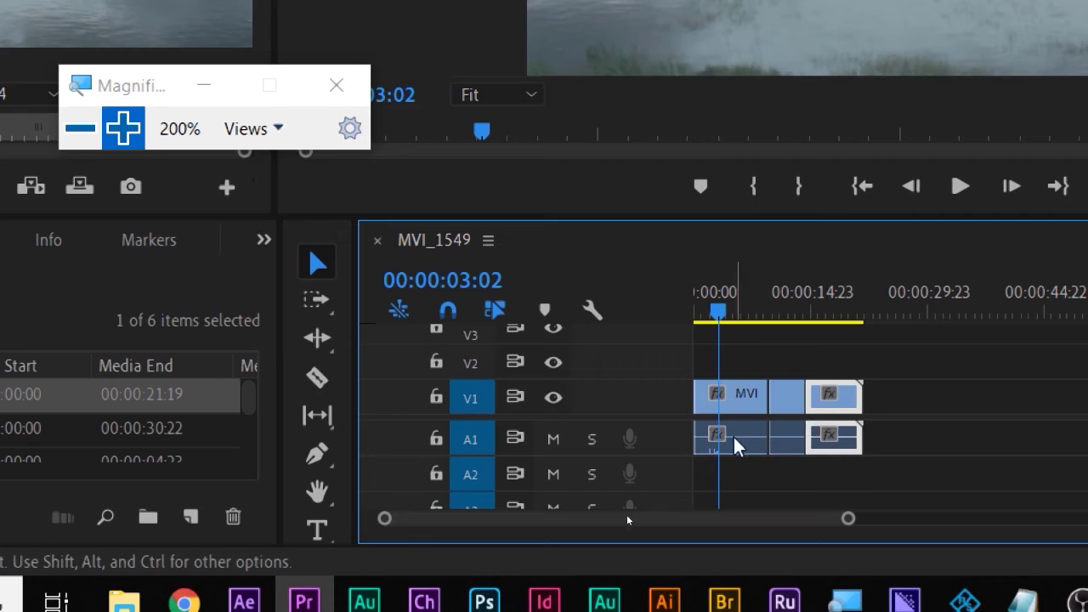
left_click(891, 462)
left_click(840, 418)
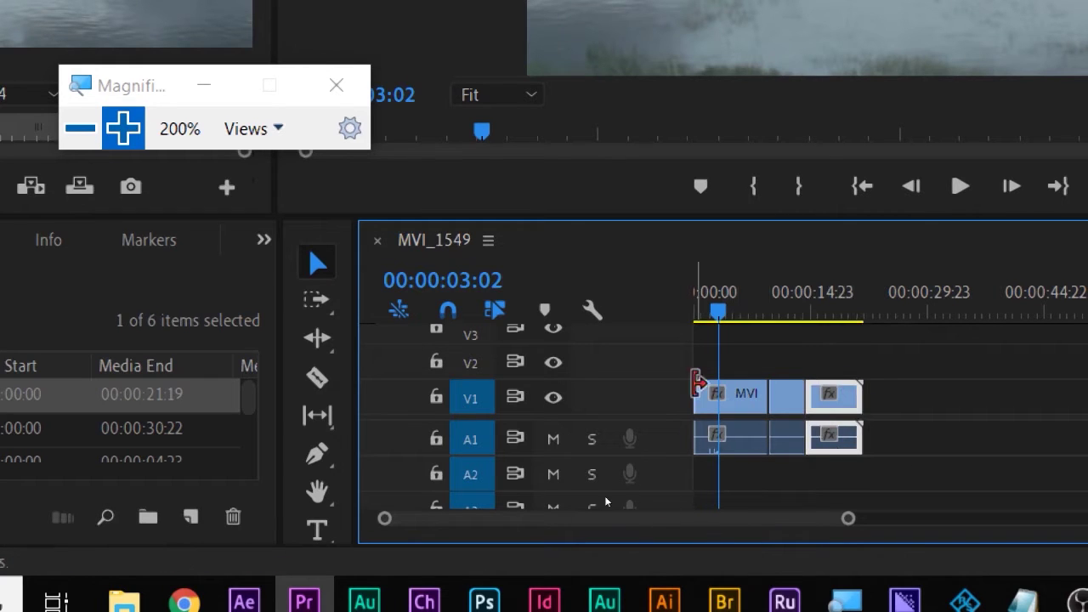
Step: Trim the first A1 audio clip's start to the playhead at 02:13, then scrub to 05:19
left_click(737, 451)
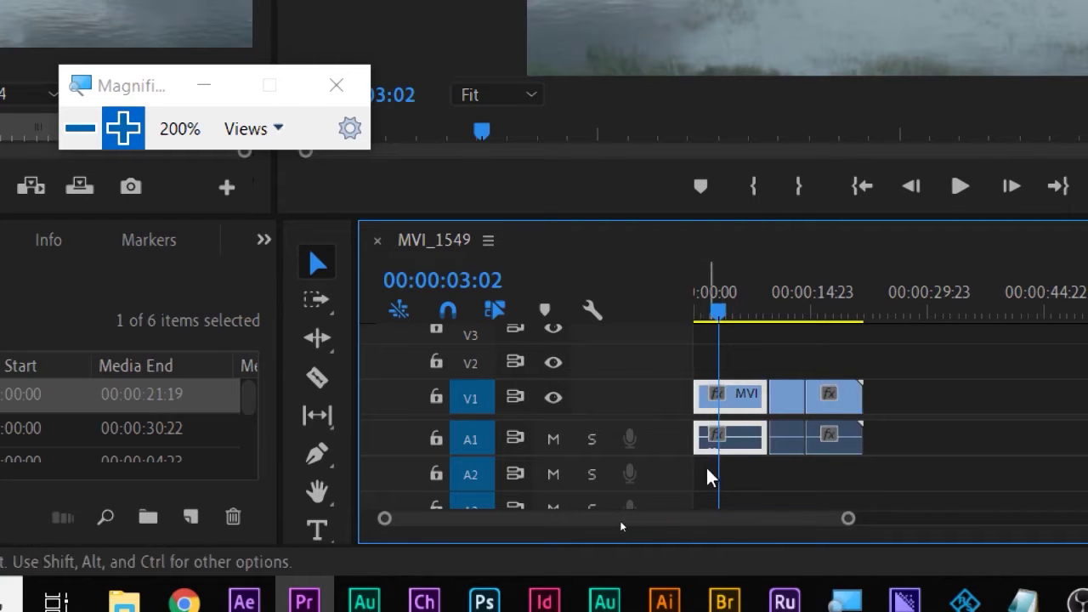
left_click(718, 308)
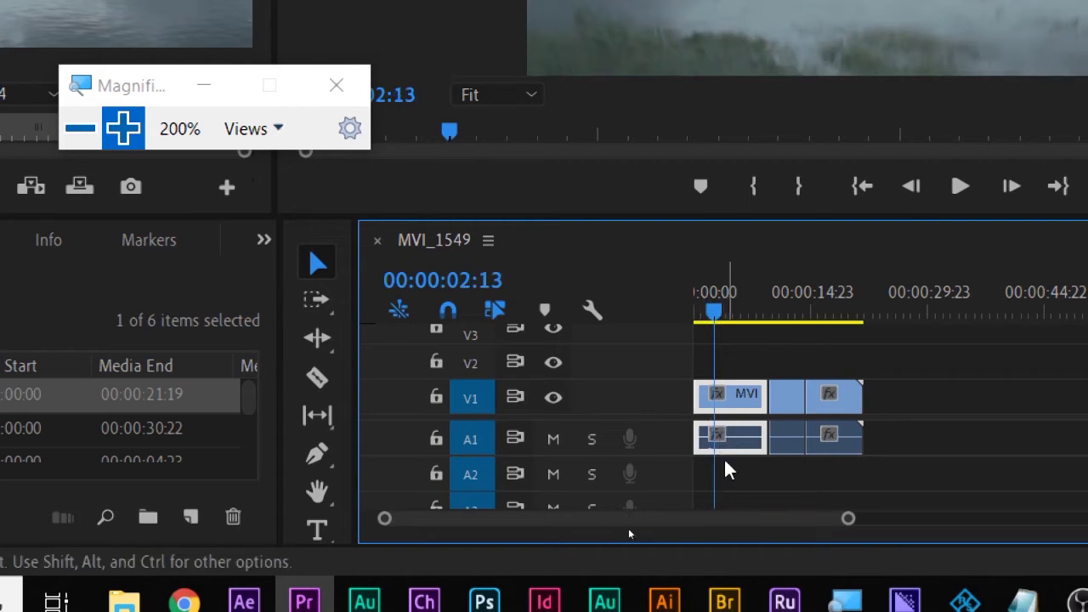
left_click(727, 493)
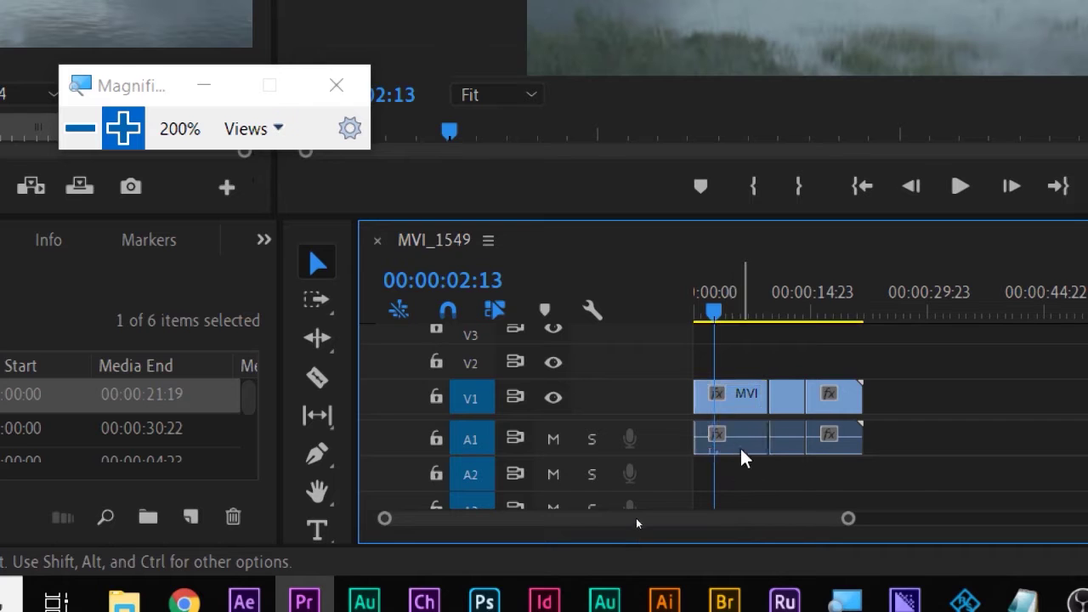
left_click(742, 451)
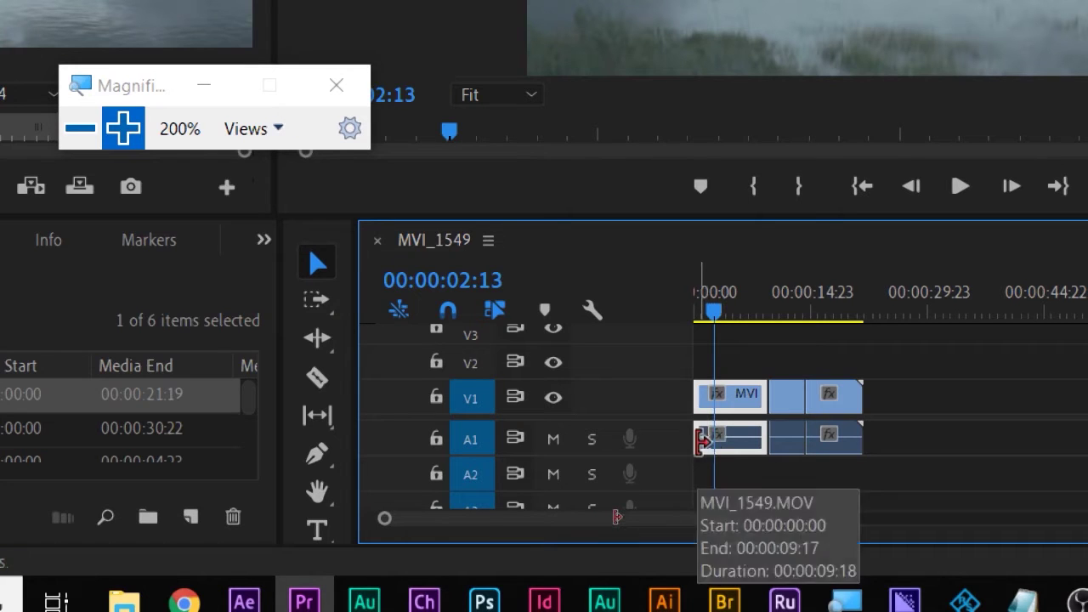
left_click_drag(699, 441, 715, 441)
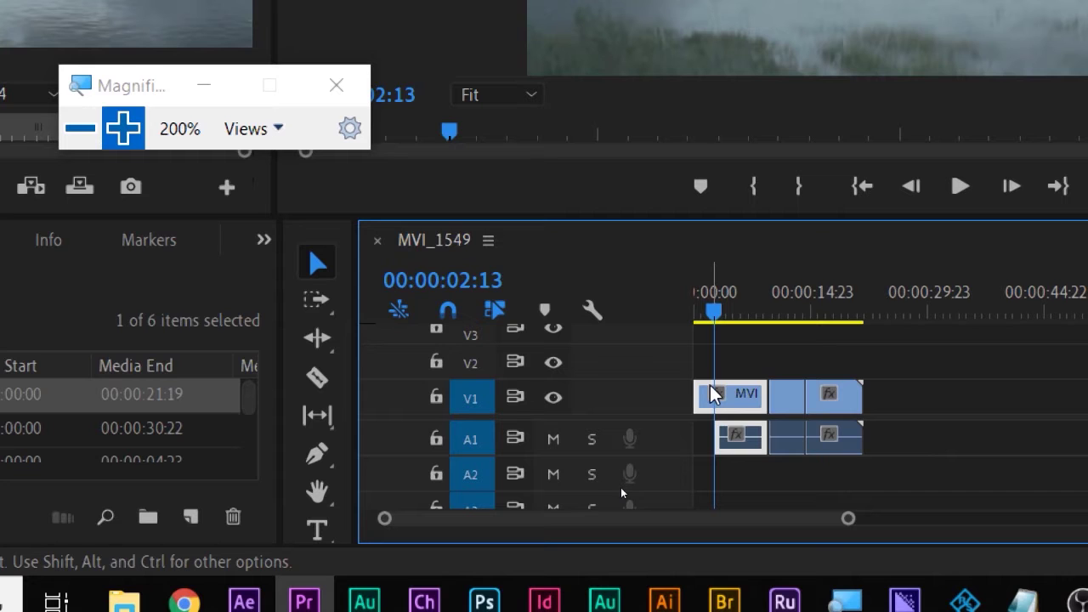
left_click(760, 362)
left_click_drag(714, 316, 725, 488)
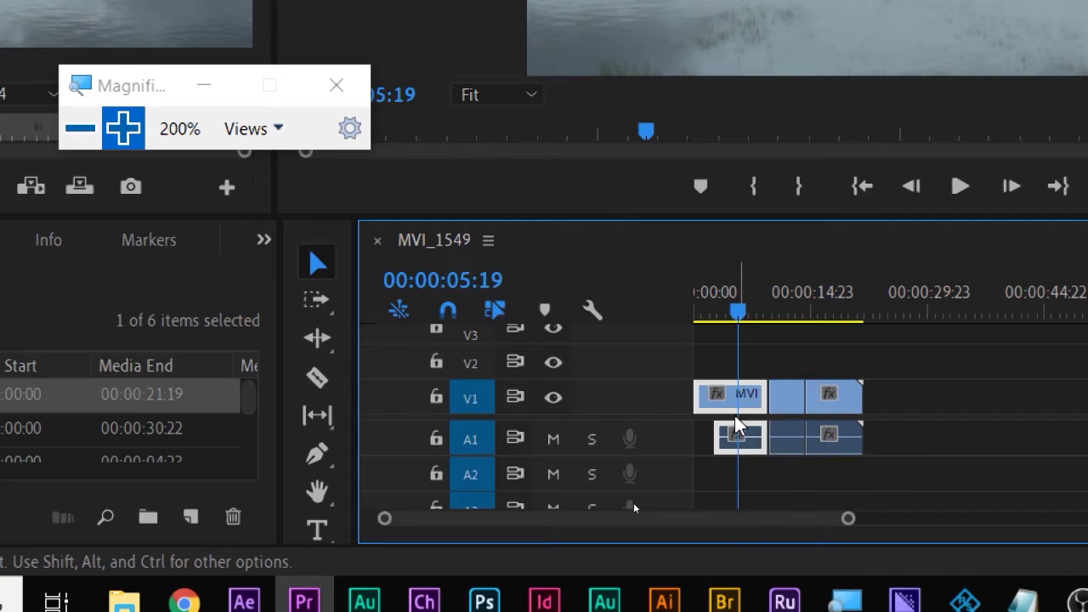
Step: Unlink the short middle clip and delete its audio from A1
left_click(780, 357)
left_click(790, 398)
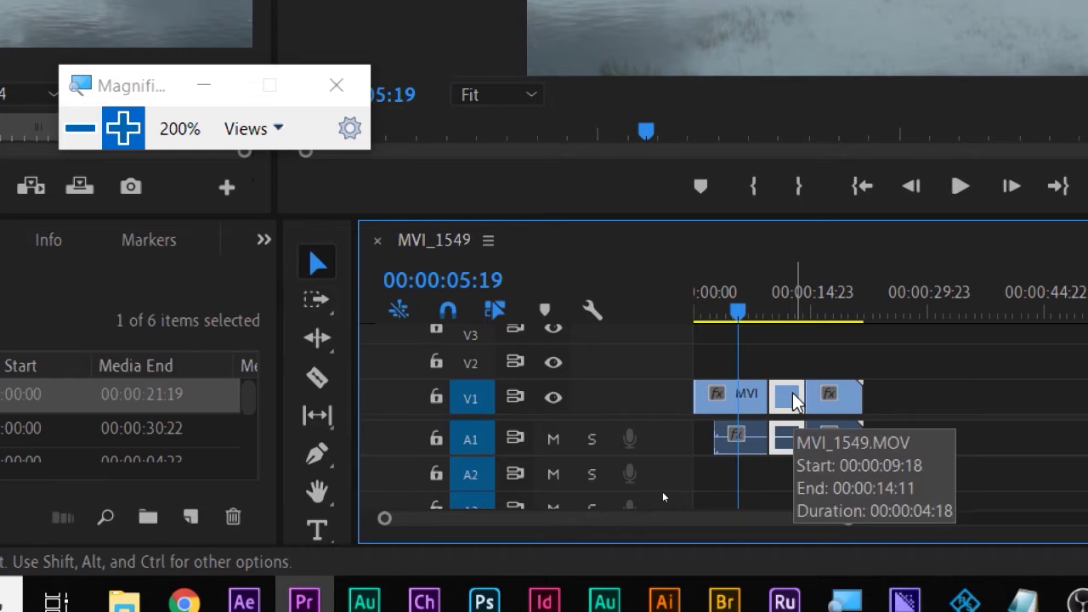
right_click(793, 395)
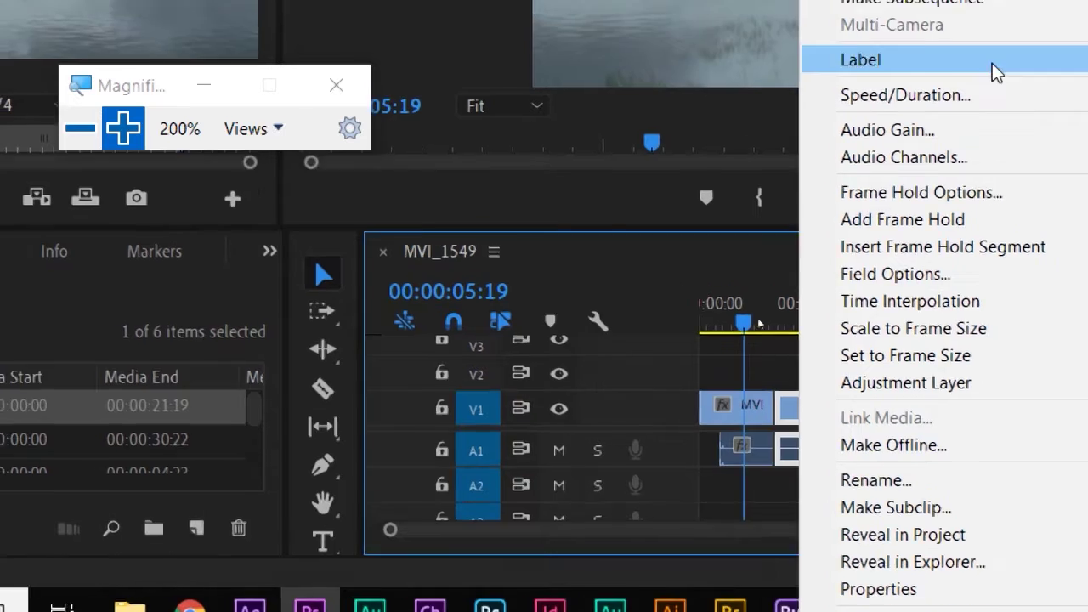
left_click(986, 63)
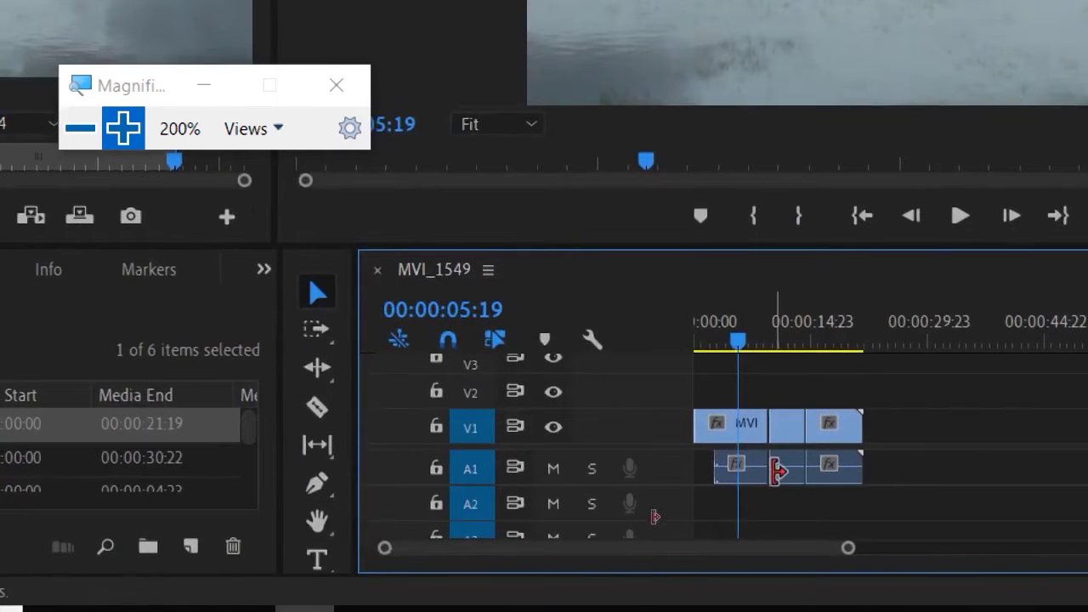
left_click(781, 472)
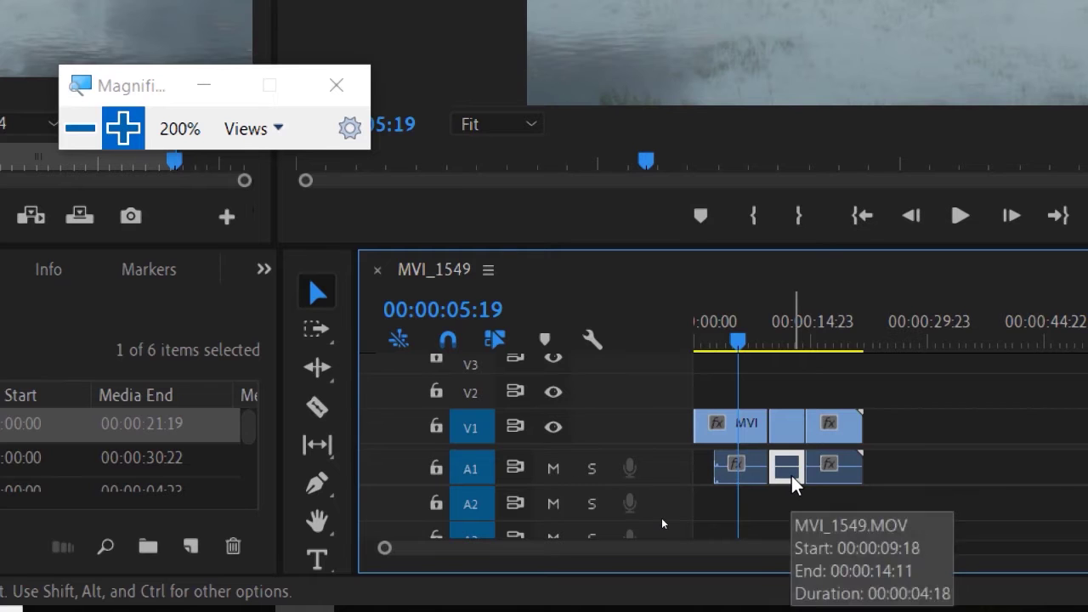
key("Delete")
left_click(795, 428)
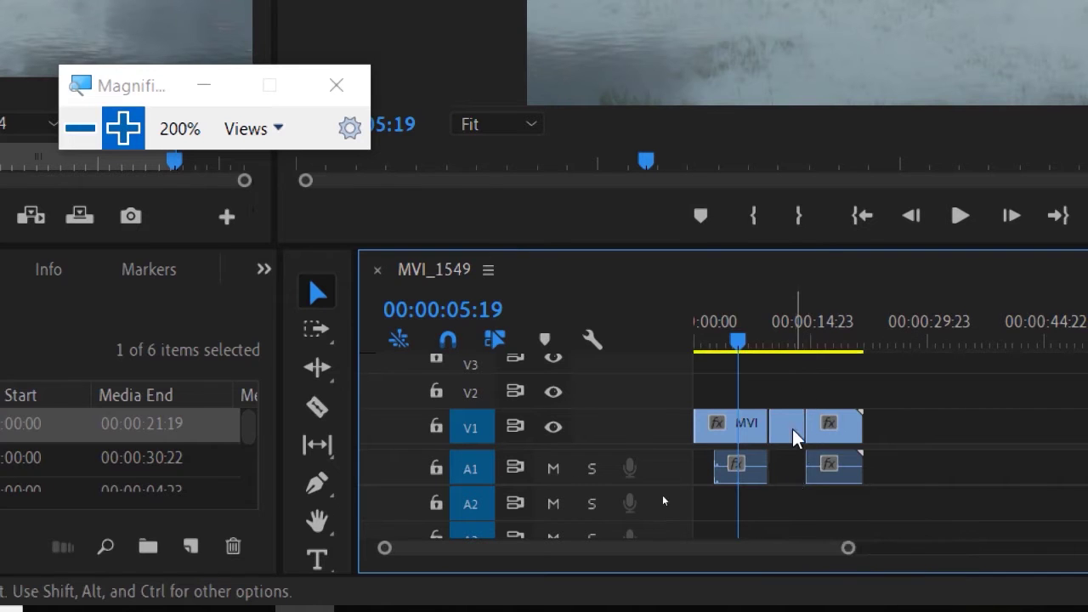
Step: Unlink the third clip, trim its audio to start later, and move the pair right
left_click_drag(921, 387, 837, 484)
right_click(855, 445)
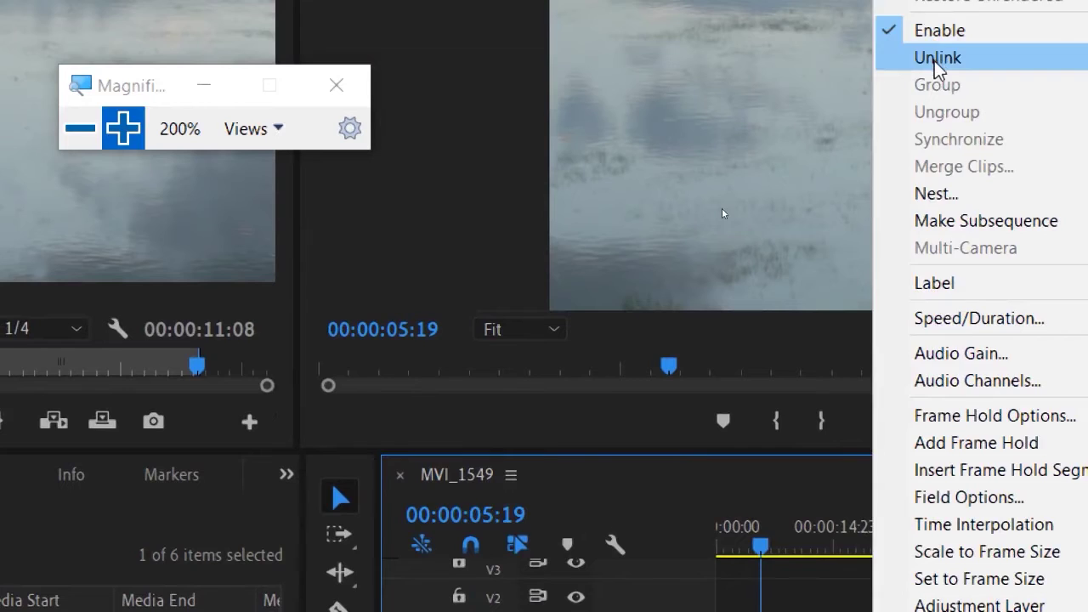
left_click(935, 58)
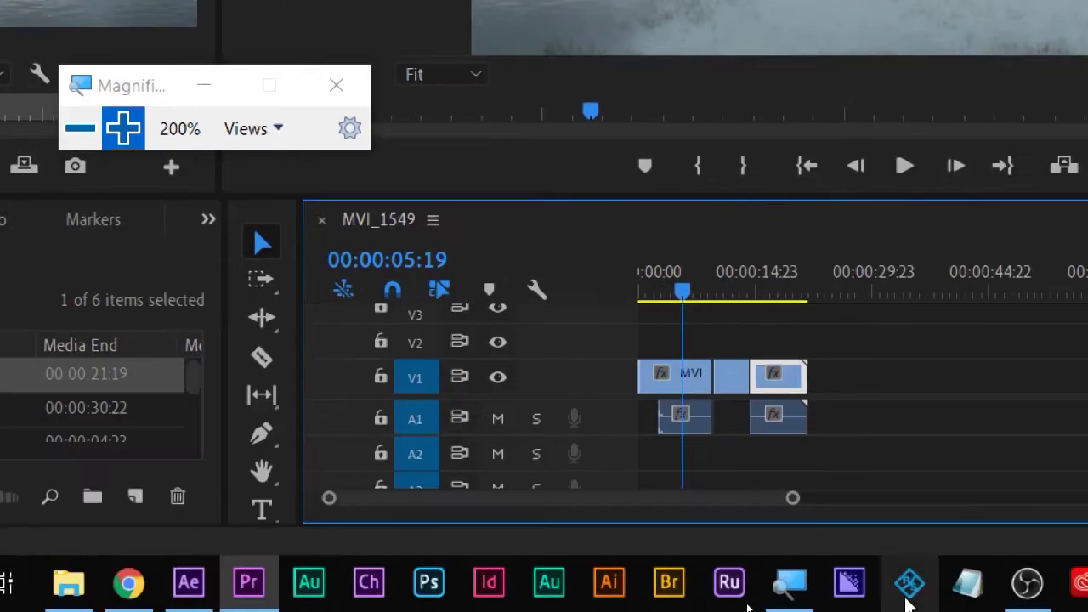
left_click(781, 429)
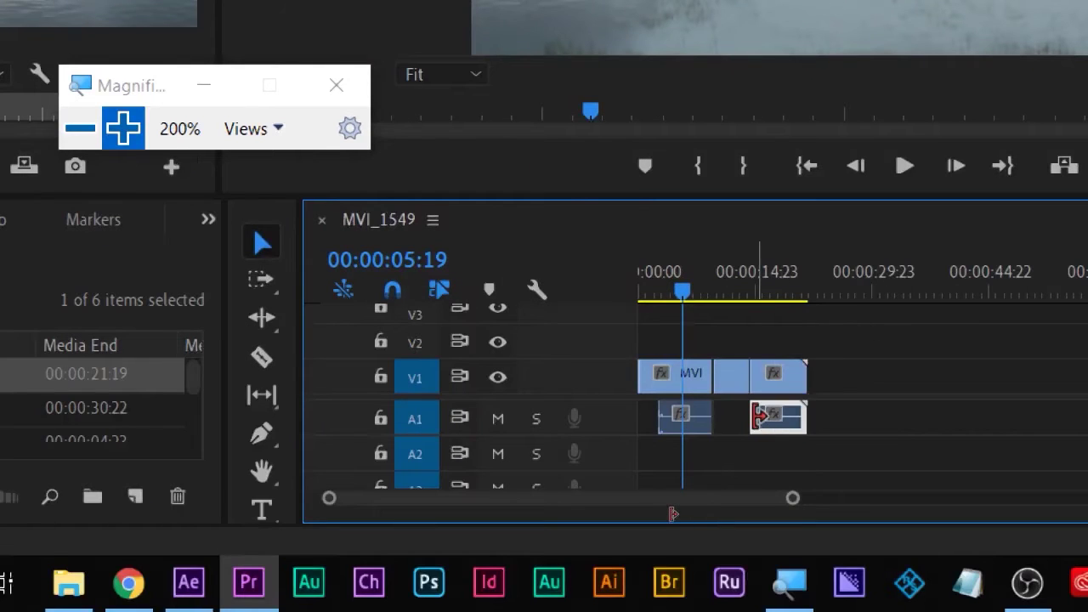
left_click_drag(755, 417, 774, 417)
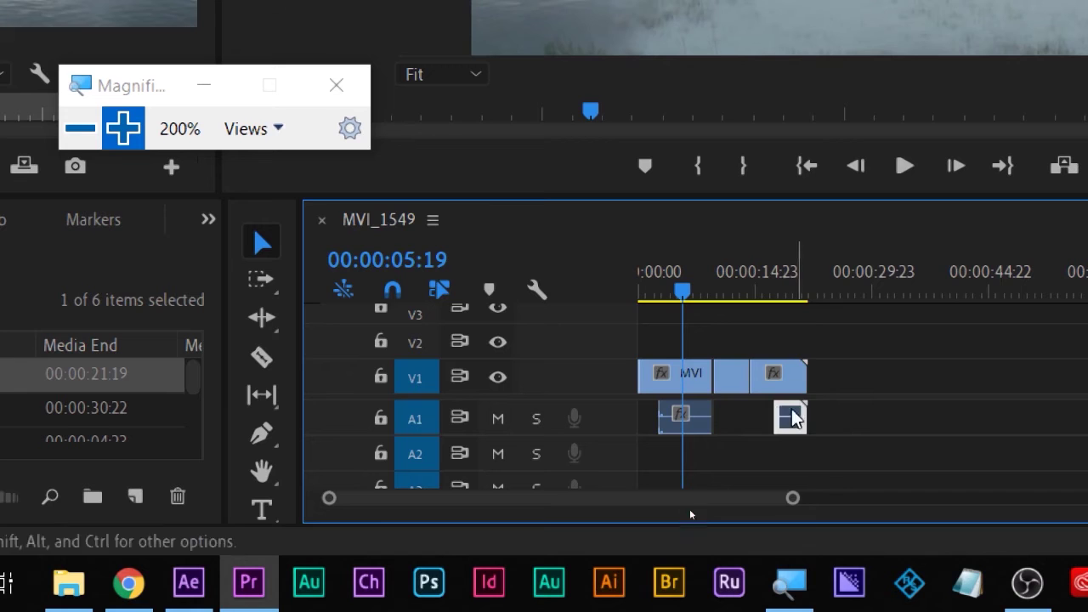
left_click_drag(867, 340, 812, 468)
left_click_drag(799, 382, 921, 389)
left_click(802, 412)
Step: Move the short middle clip after the third clip and ripple-delete the V1 gap
left_click(739, 379)
left_click_drag(744, 382, 964, 389)
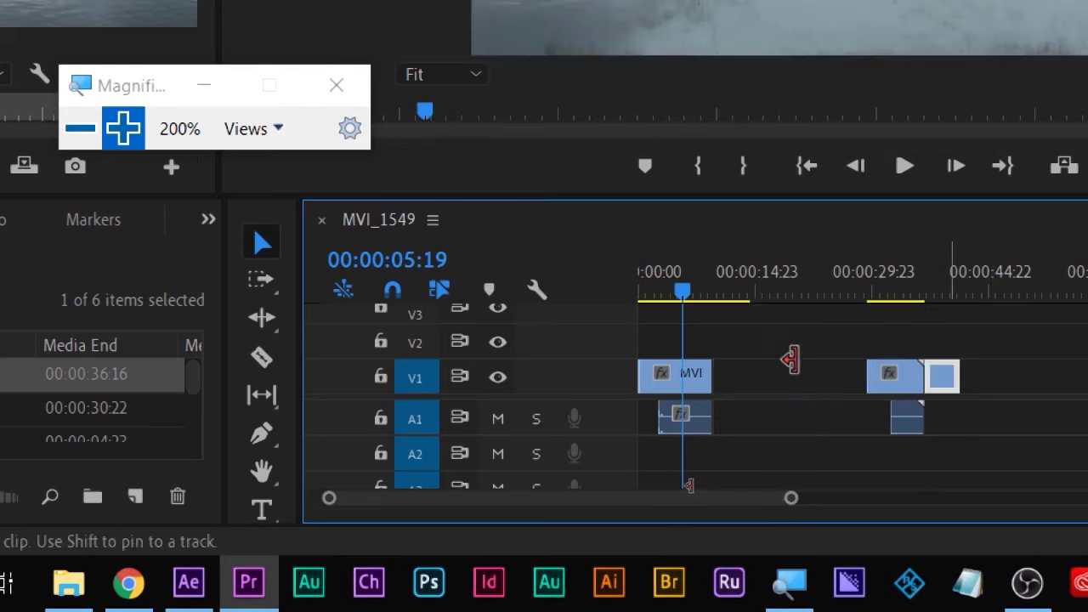
right_click(773, 383)
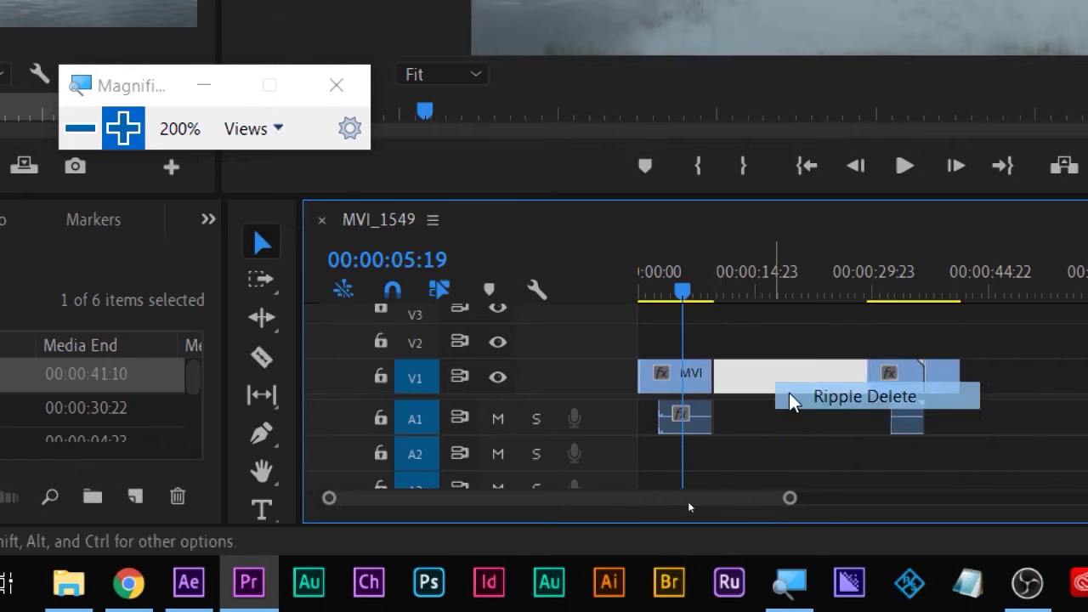
left_click(792, 396)
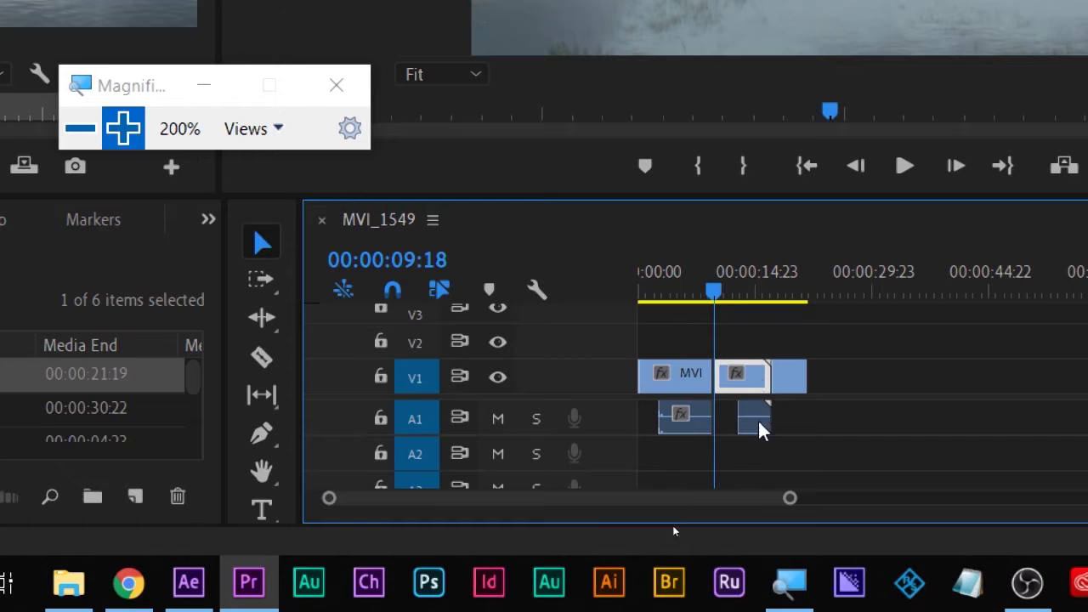
left_click_drag(759, 421, 755, 374)
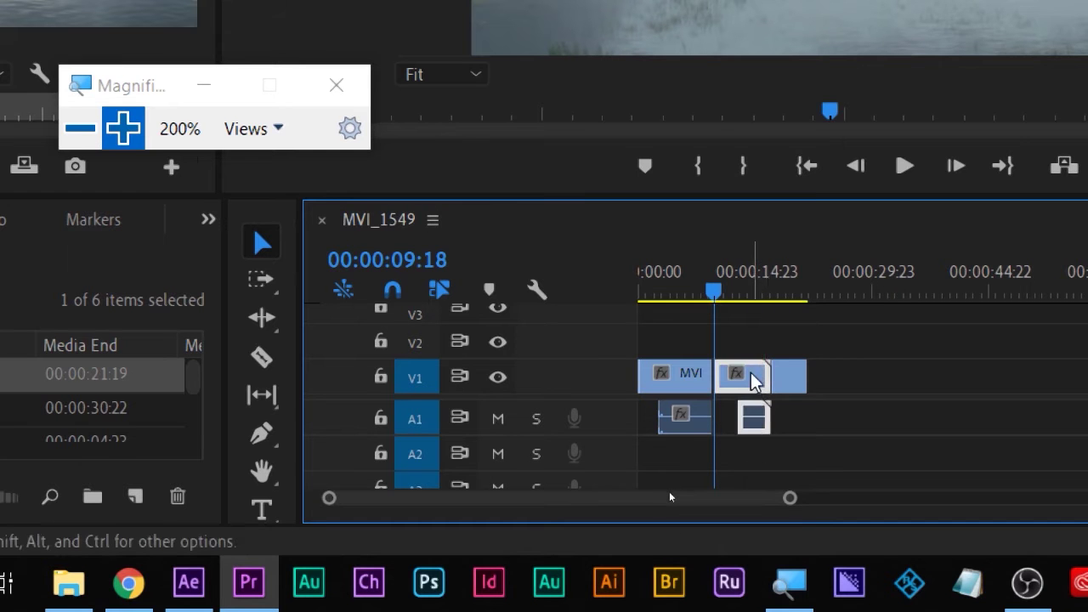
Step: Link the selected clip pair, move the playhead to 11:19, then unlink it again
right_click(753, 375)
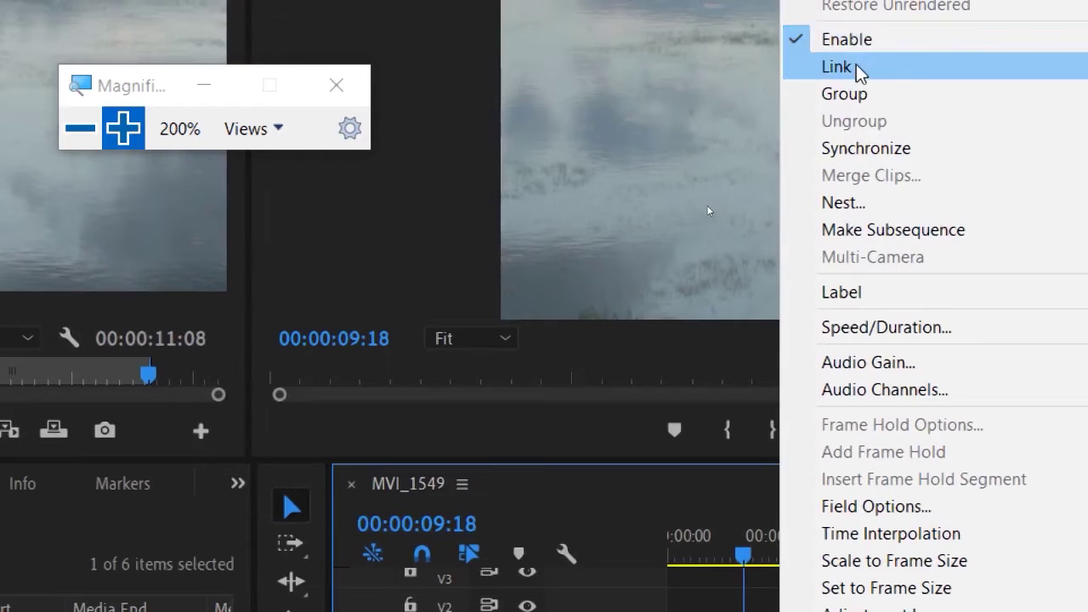
left_click(857, 68)
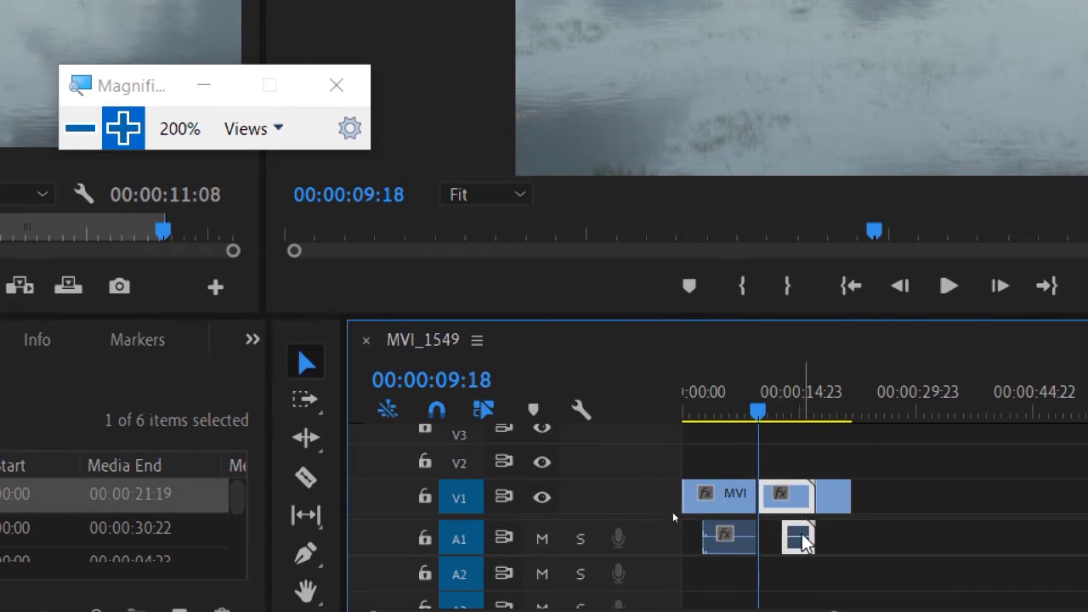
left_click(775, 409)
left_click(775, 410)
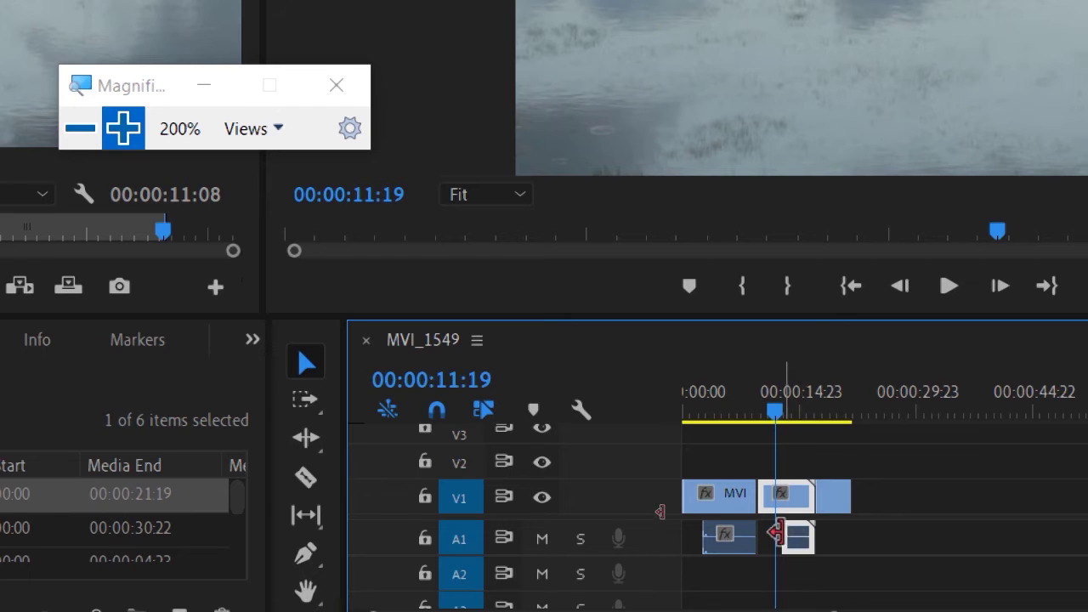
right_click(804, 492)
key("Escape")
right_click(799, 503)
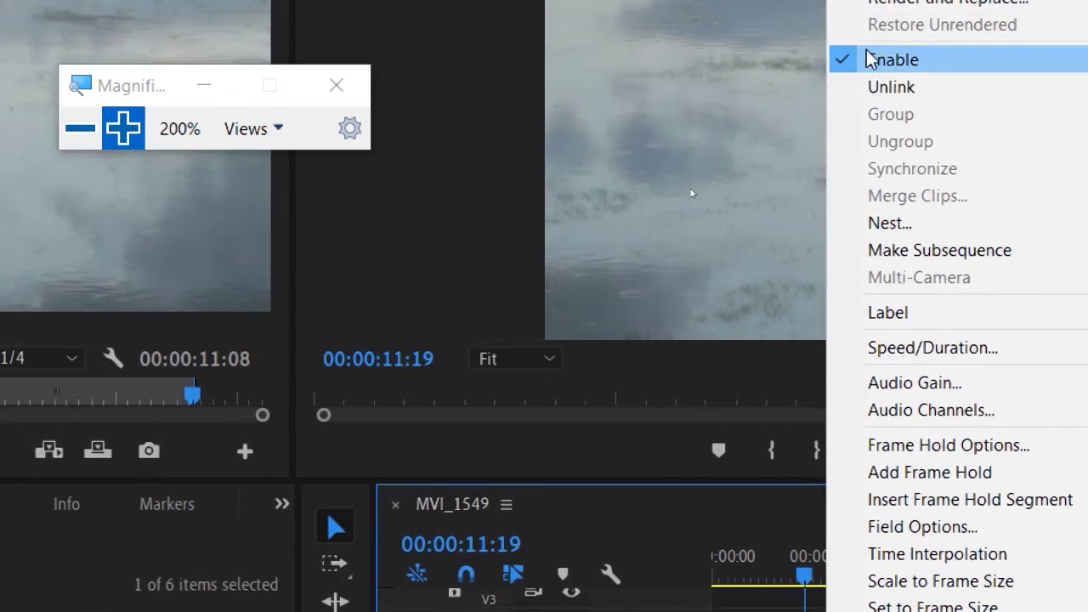
left_click(890, 87)
Step: Zoom the timeline in with the Zoom tool until the V1 clip names are readable
key("z")
left_click_drag(881, 536, 760, 518)
left_click_drag(634, 544, 668, 549)
left_click_drag(415, 429, 191, 429)
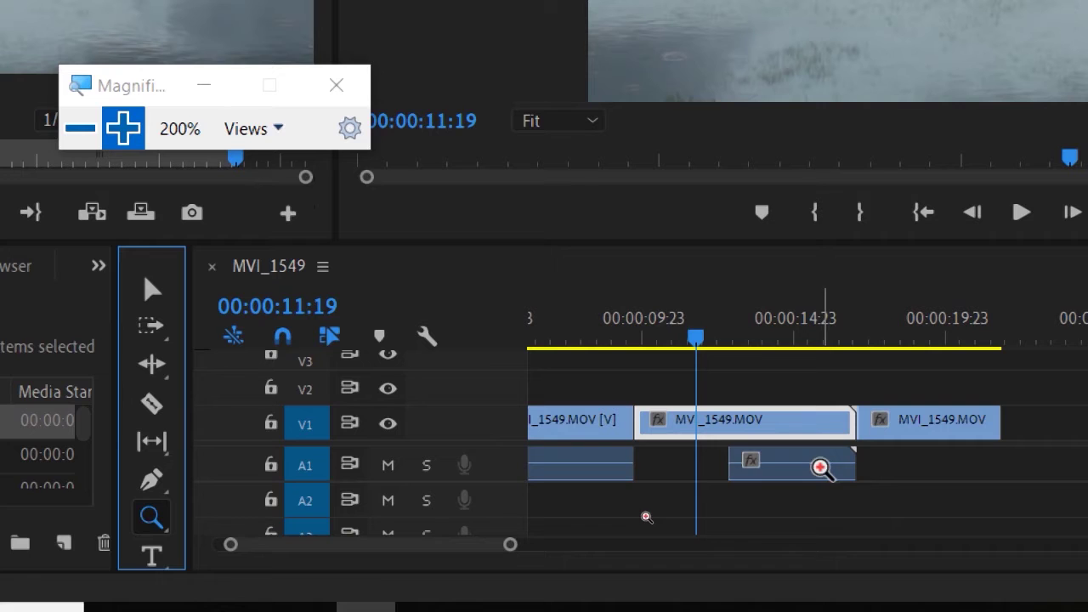
Step: Slide the A1 audio so it ends with the middle clip, using the 15:12 playhead
key("v")
left_click(780, 464)
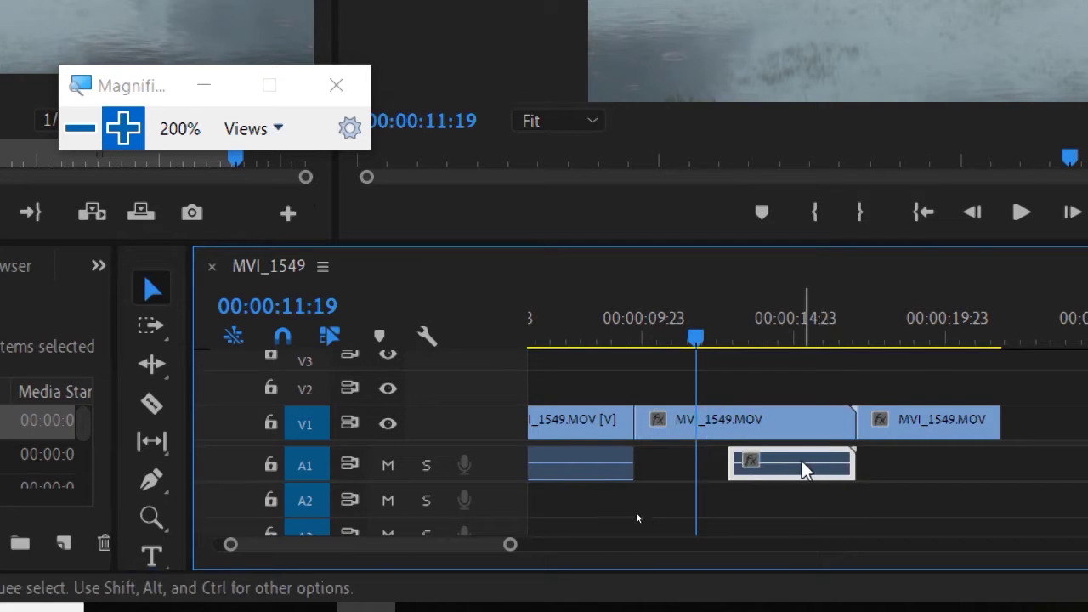
left_click_drag(801, 468, 740, 464)
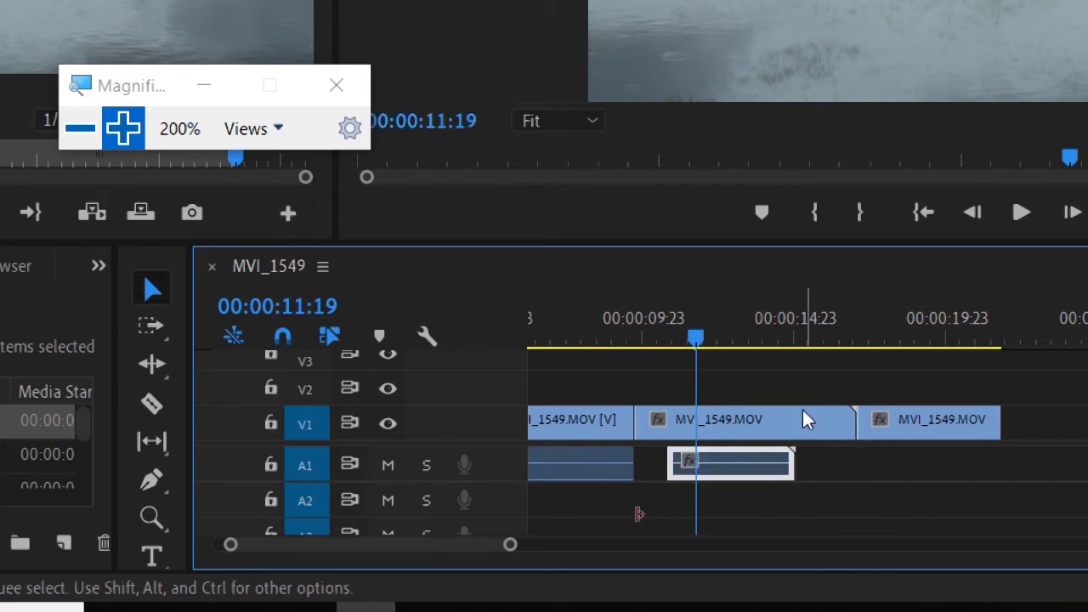
left_click_drag(796, 317, 721, 319)
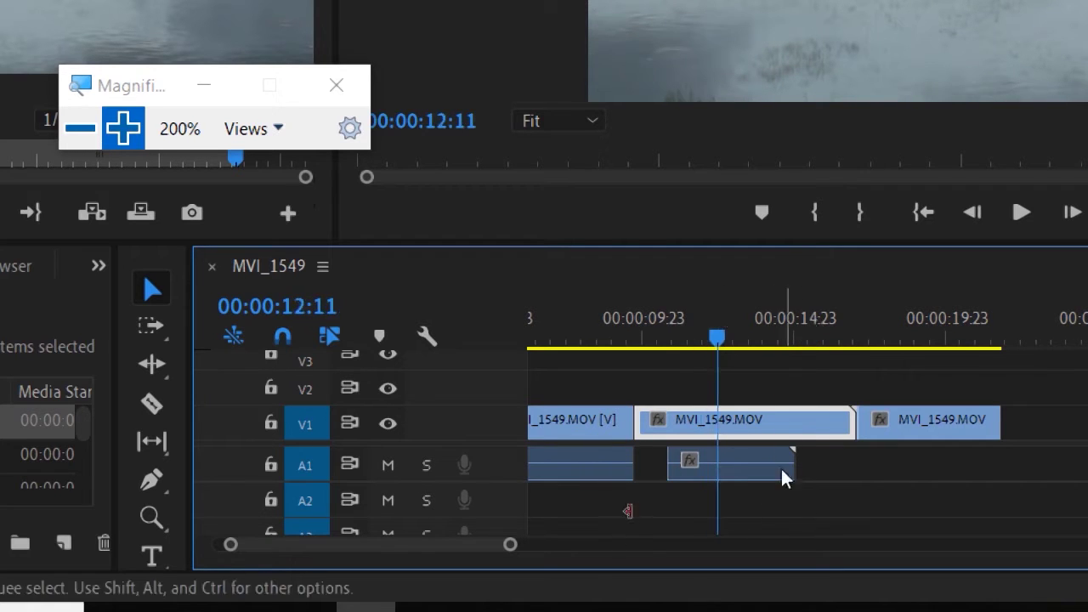
left_click_drag(782, 456, 846, 419)
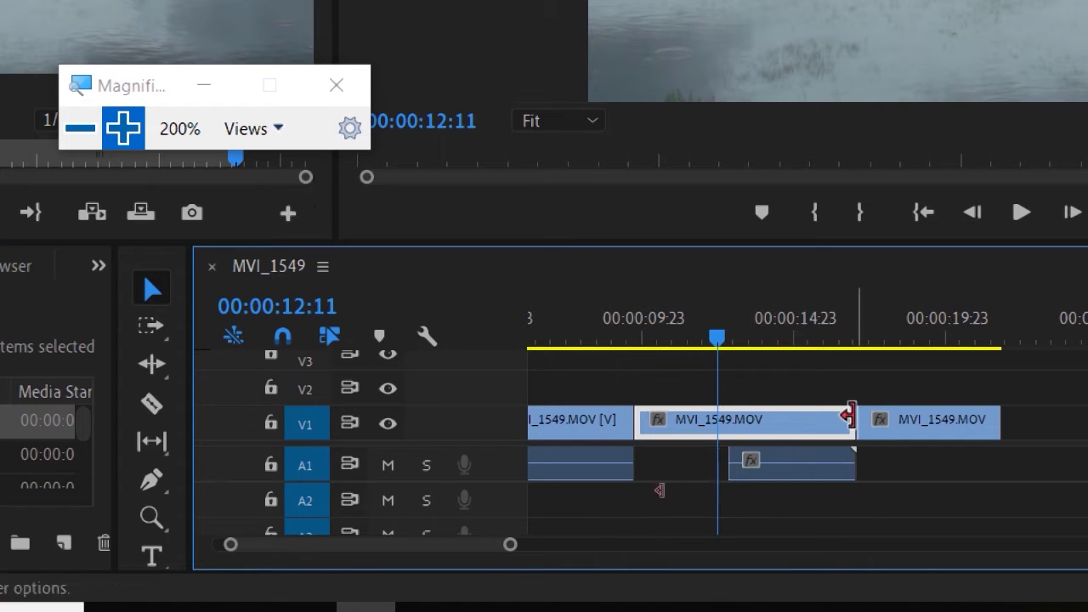
Step: Link the middle MVI_1549.MOV clip with its A1 audio and move the pair later
left_click(855, 515)
left_click(937, 427)
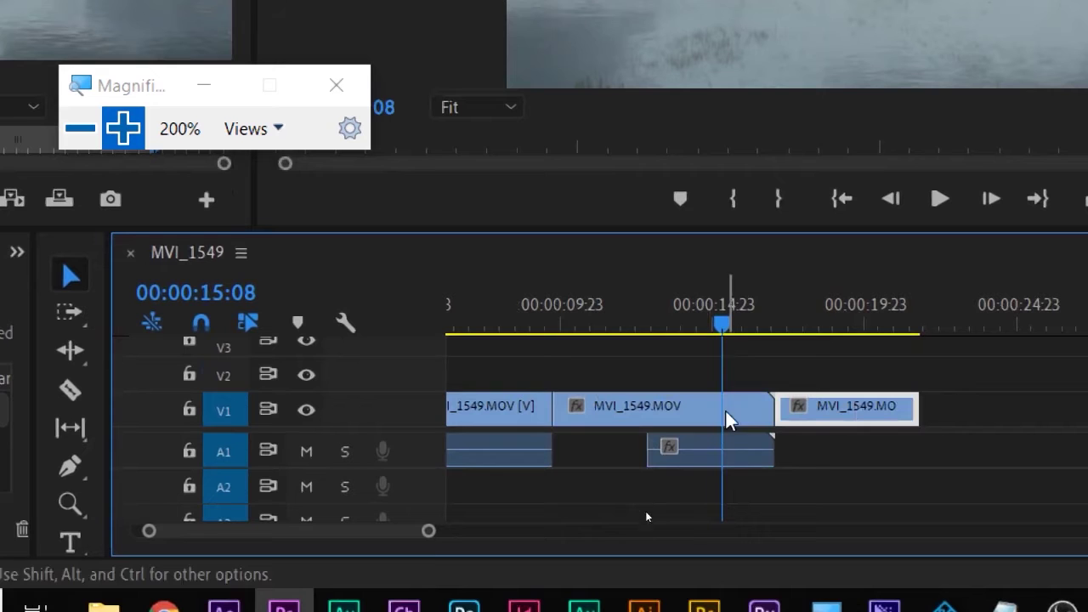
left_click(753, 406)
left_click(755, 459, "shift")
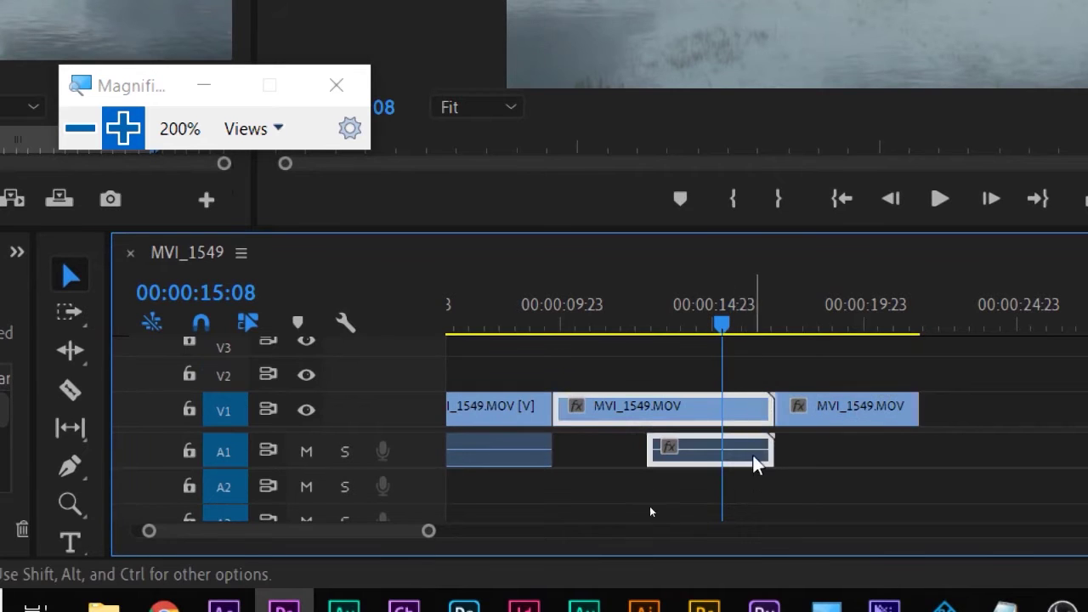
right_click(743, 408)
left_click(860, 37)
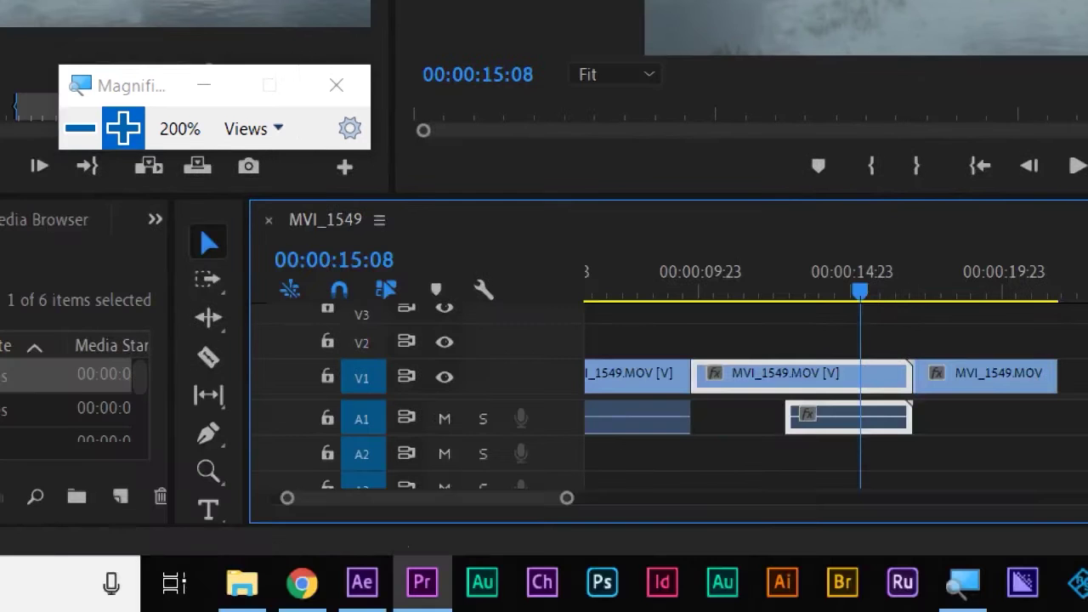
left_click_drag(744, 328, 964, 437)
left_click_drag(759, 378, 849, 380)
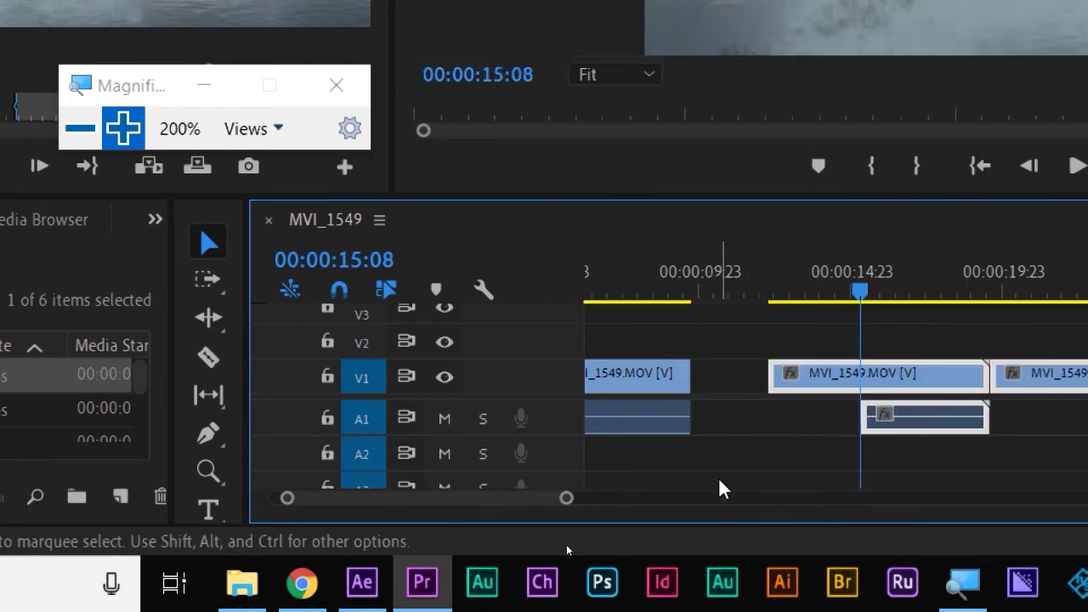
Step: With snapping off, slide the linked V1/A1 clips slightly earlier to 11:19
left_click(339, 286)
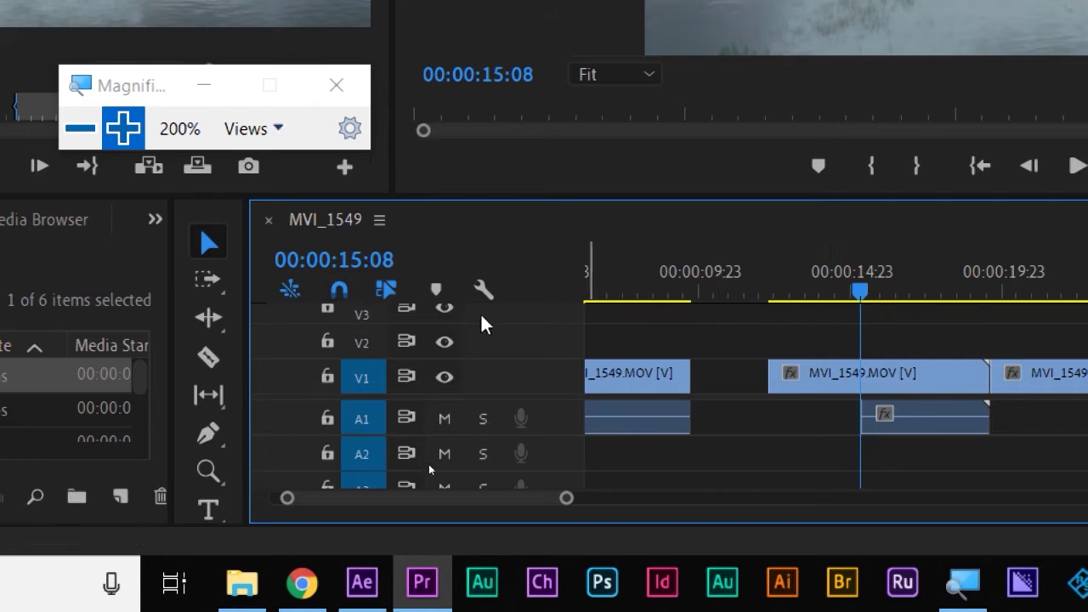
left_click_drag(860, 291, 756, 288)
left_click_drag(848, 324, 931, 434)
left_click_drag(926, 383, 896, 378)
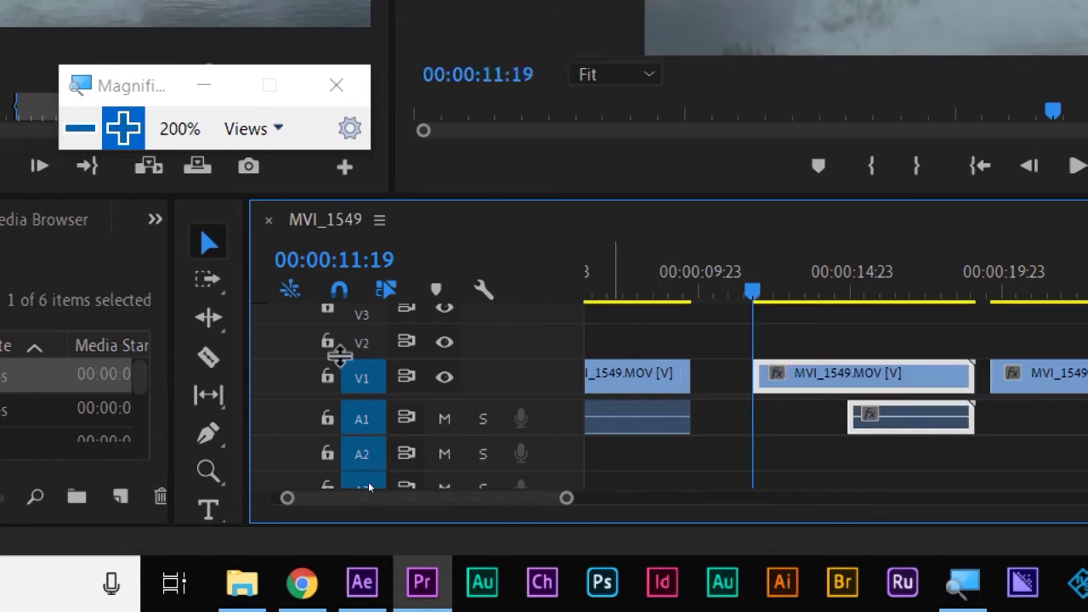
left_click(338, 289)
left_click(340, 290)
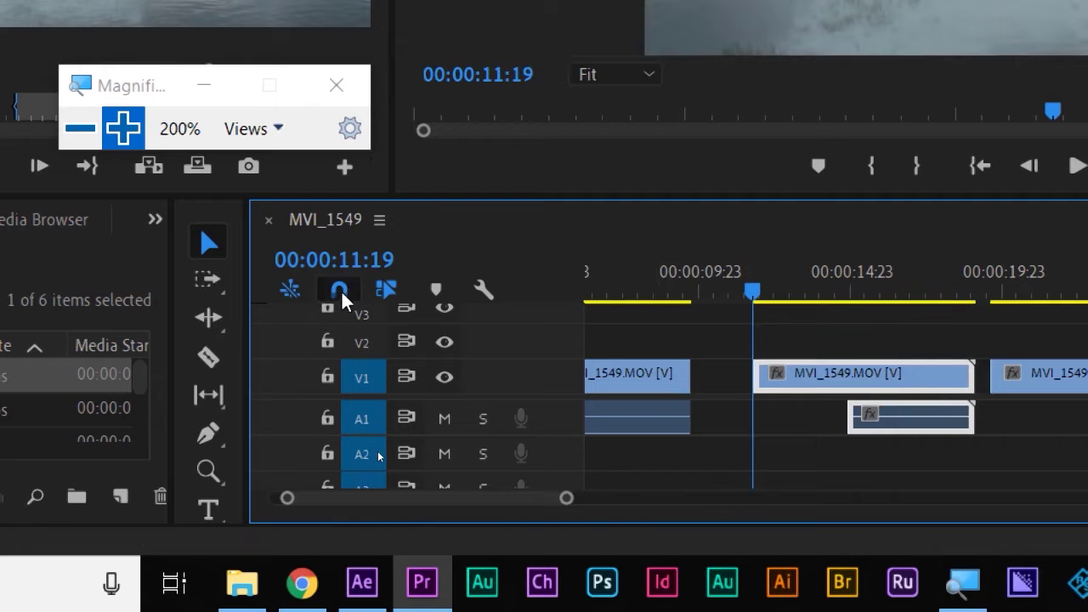
Step: Ripple-delete both V1 gaps, after the first clip and before the last, then re-enable snapping
right_click(718, 384)
left_click(731, 396)
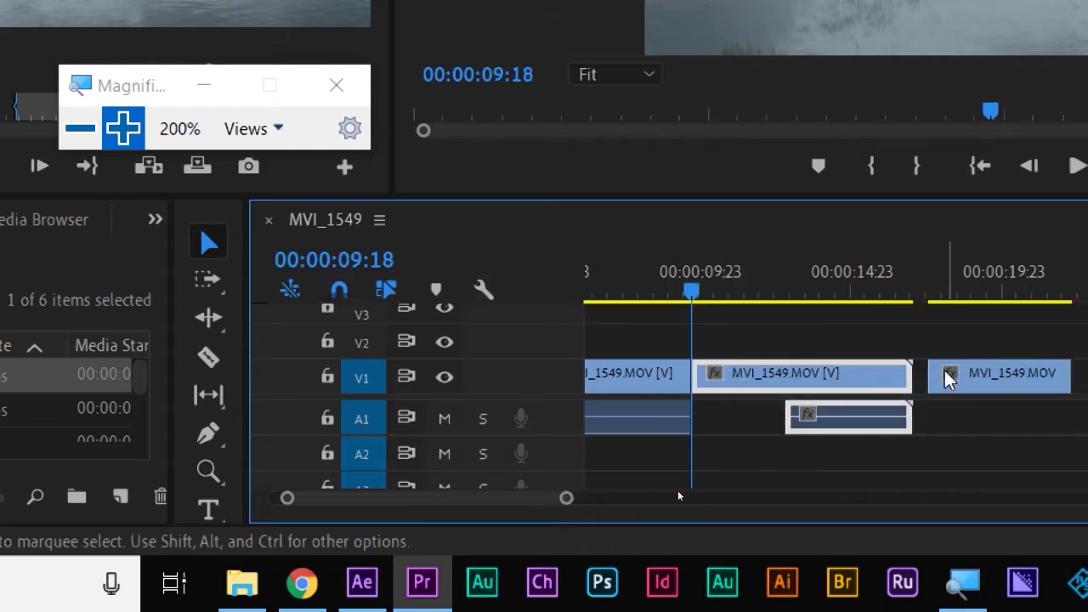
right_click(925, 379)
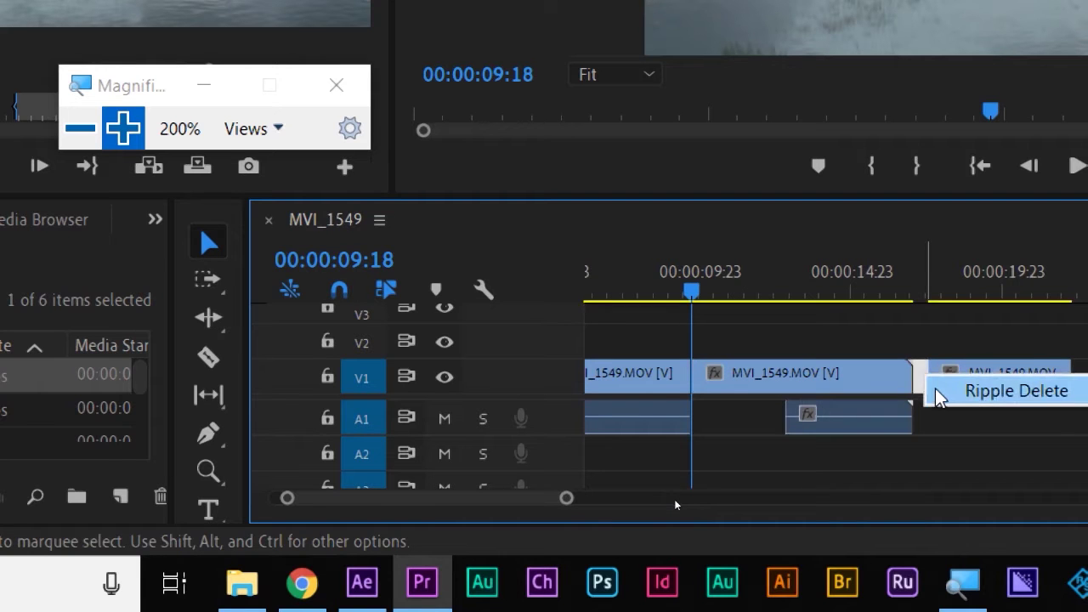
left_click(944, 392)
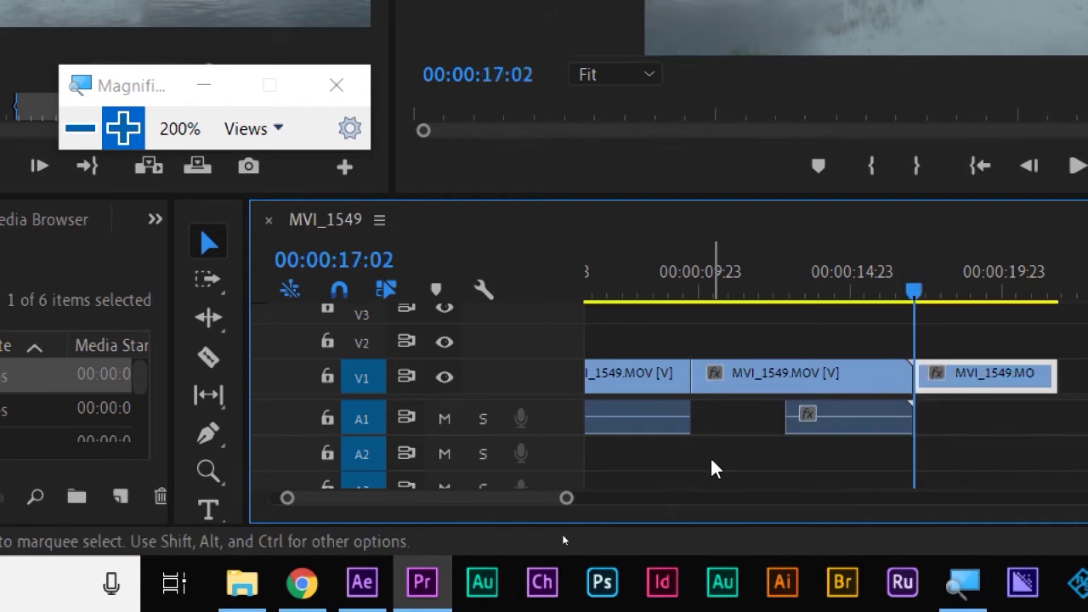
left_click(339, 287)
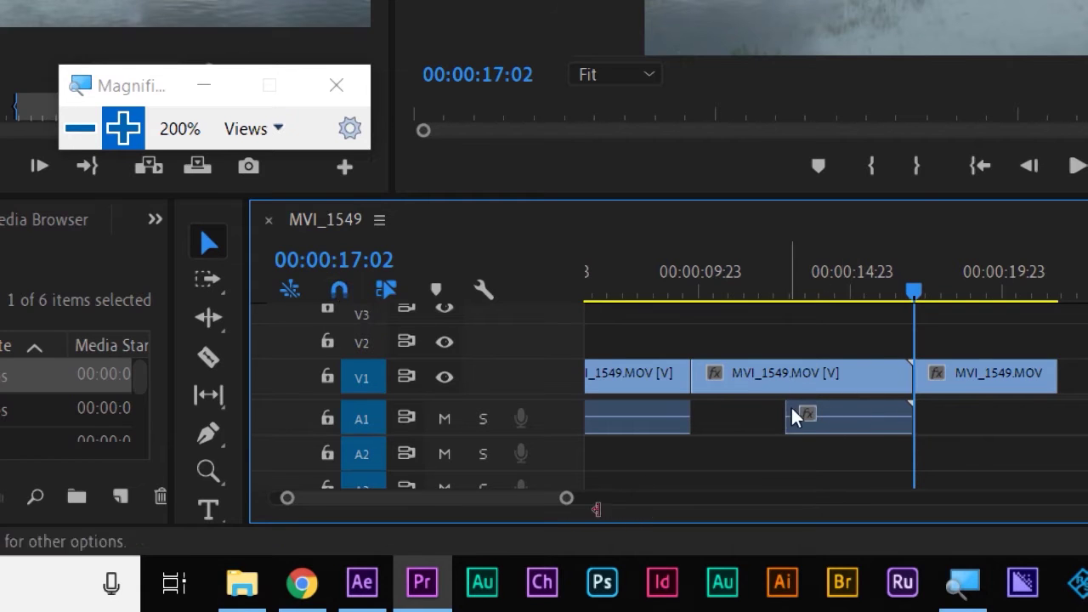
Step: Select and delete all clips in the MVI_1549 sequence, then make the lower panels taller
left_click_drag(825, 289, 794, 294)
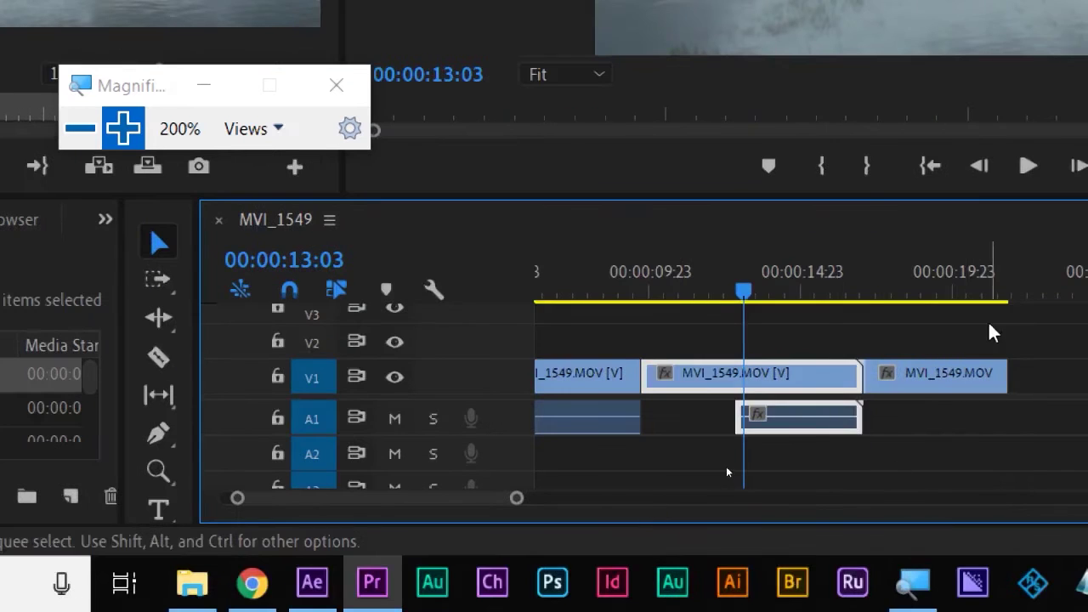
left_click_drag(991, 325, 594, 441)
key("Delete")
key("super+minus")
left_click_drag(204, 406, 208, 304)
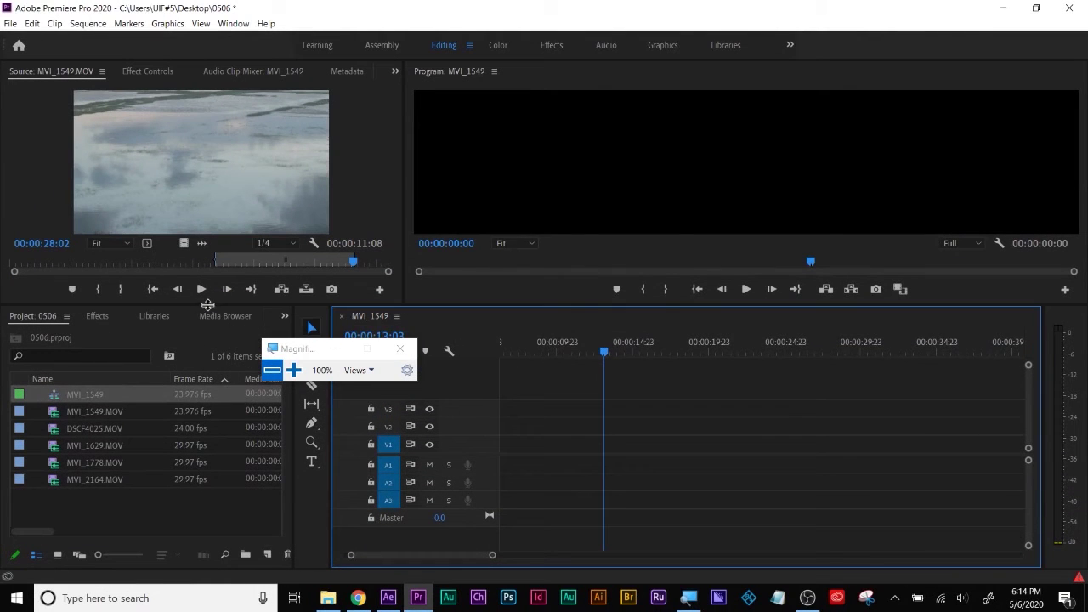
Step: Save the project with Ctrl+S
left_click(154, 519)
key("ctrl+s")
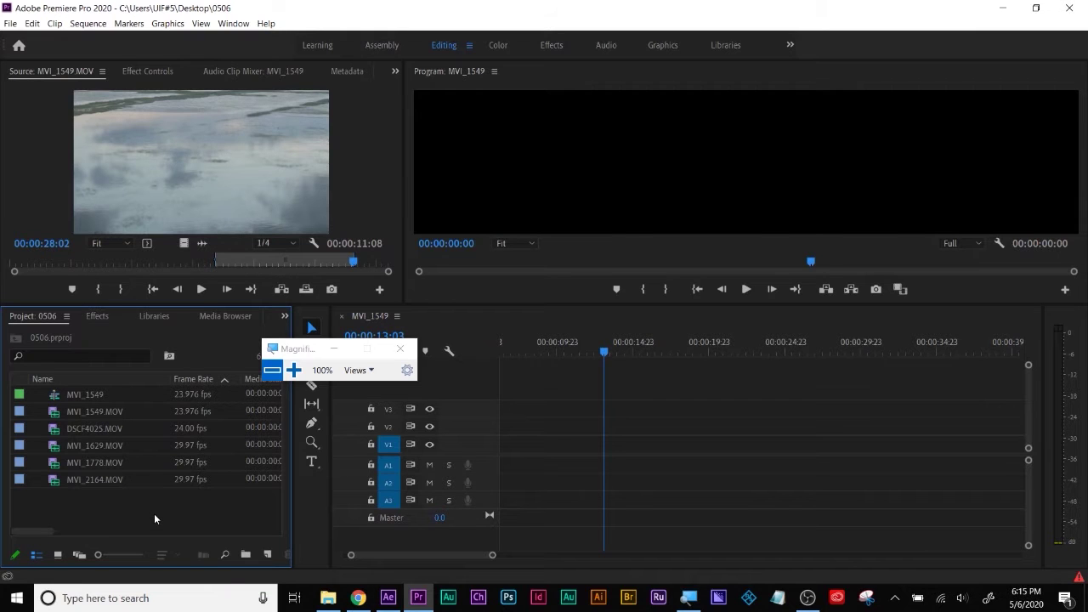
key("super+plus")
left_click(74, 410)
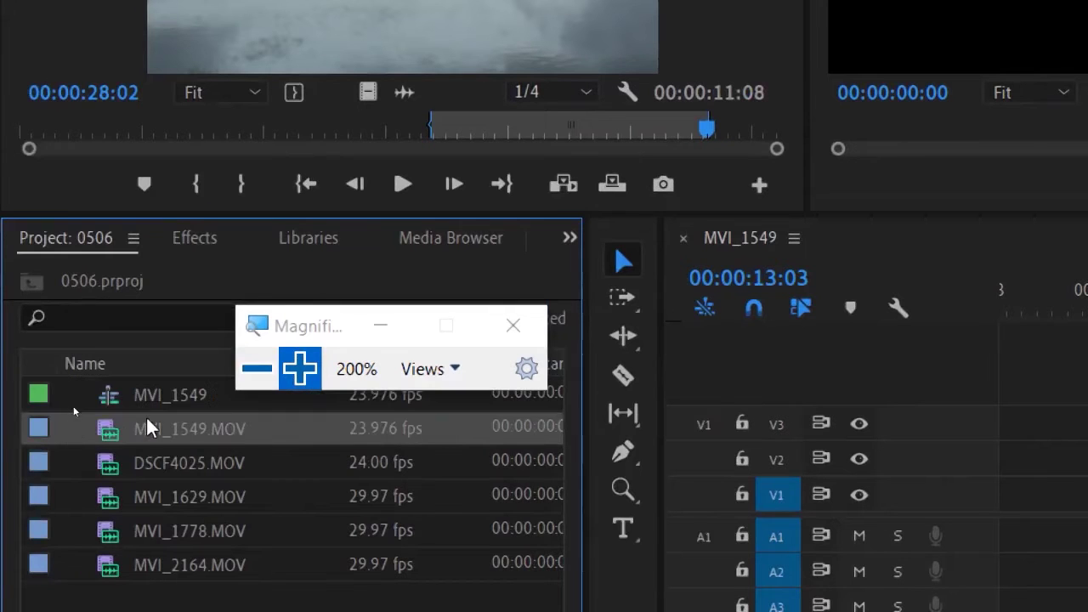
left_click(153, 464)
left_click(153, 495)
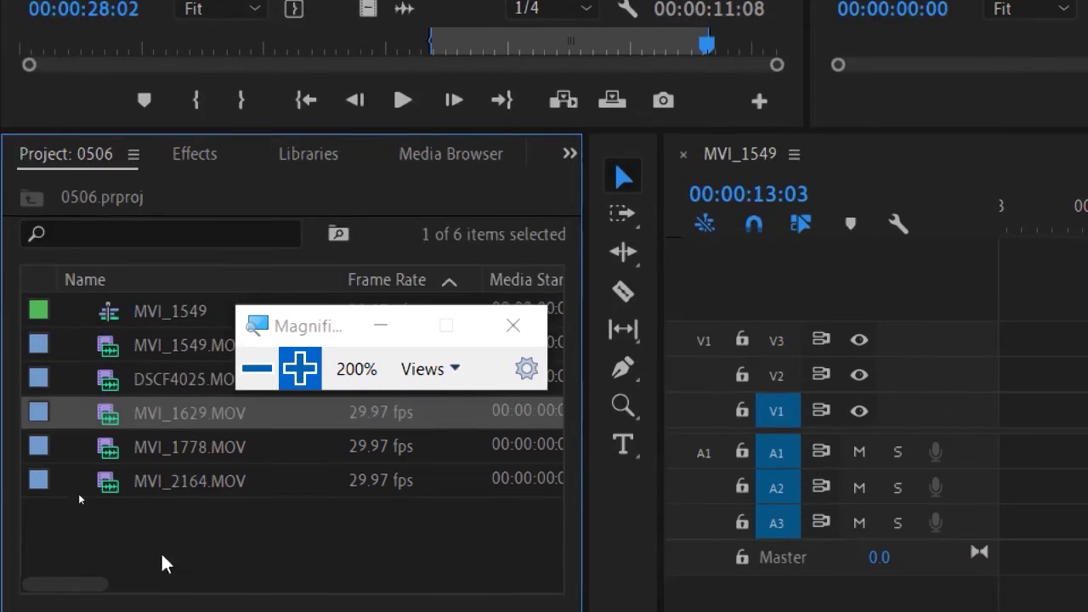
Step: Import Get_Back_Up.mp3 from the 00_Music > 01_YouTube folder into the project
double_click(156, 524)
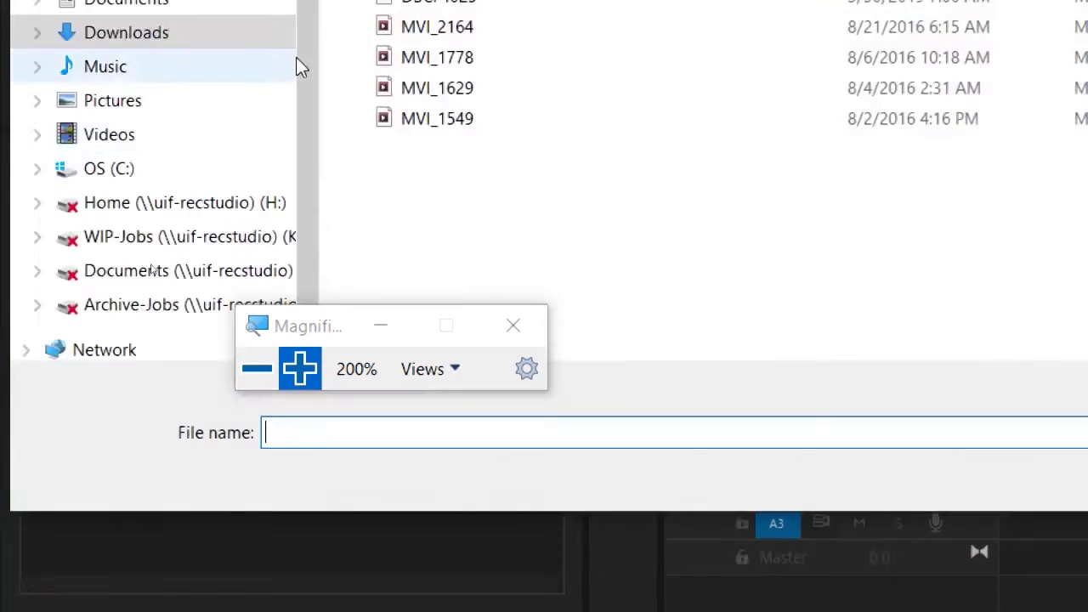
key("super+minus")
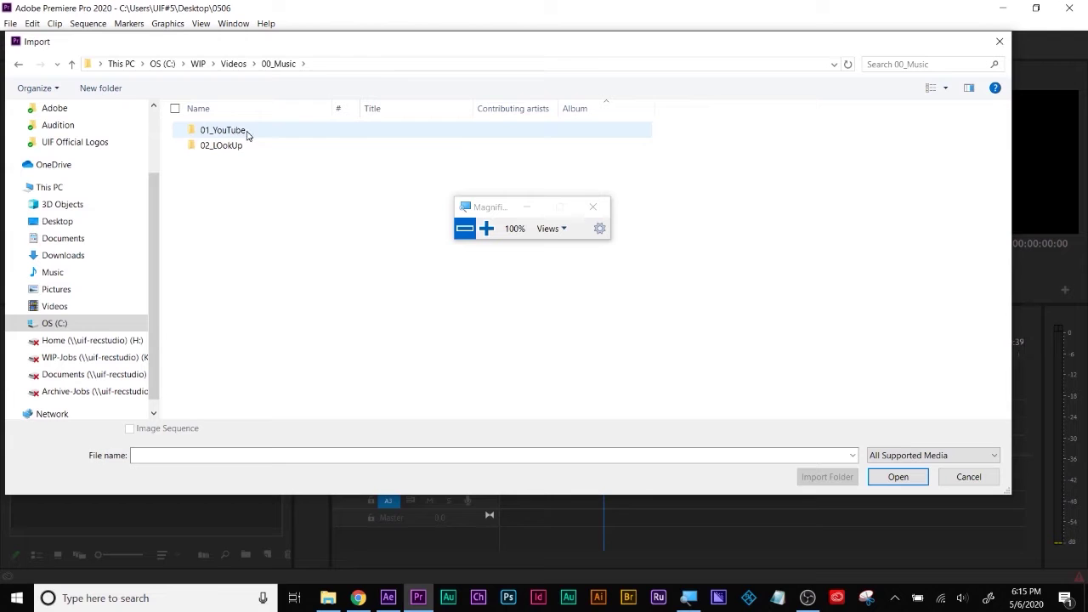
double_click(219, 130)
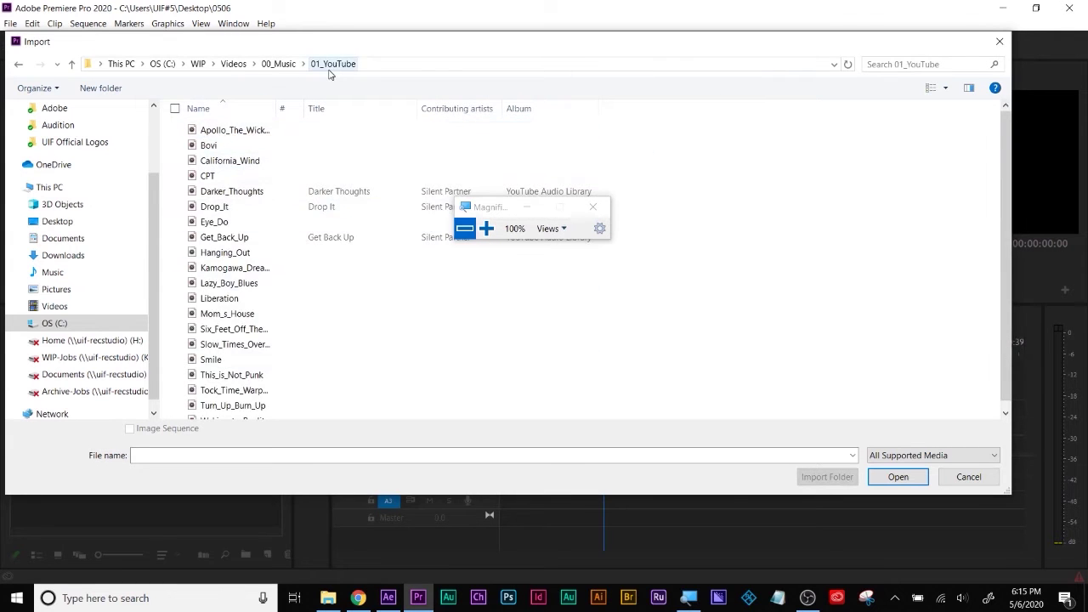
left_click(212, 240)
left_click(898, 477)
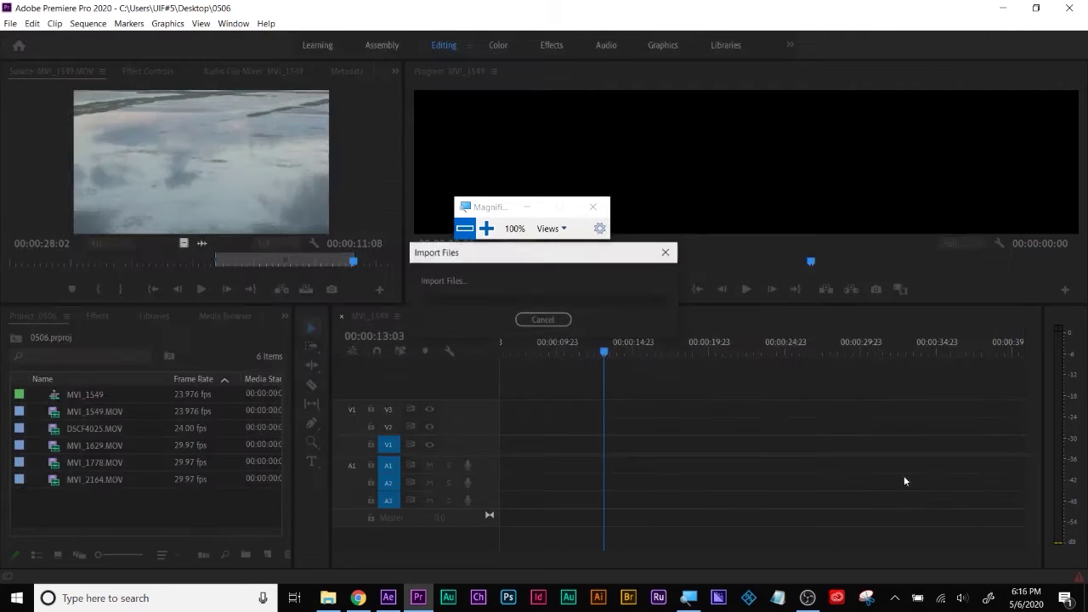
left_click(96, 527)
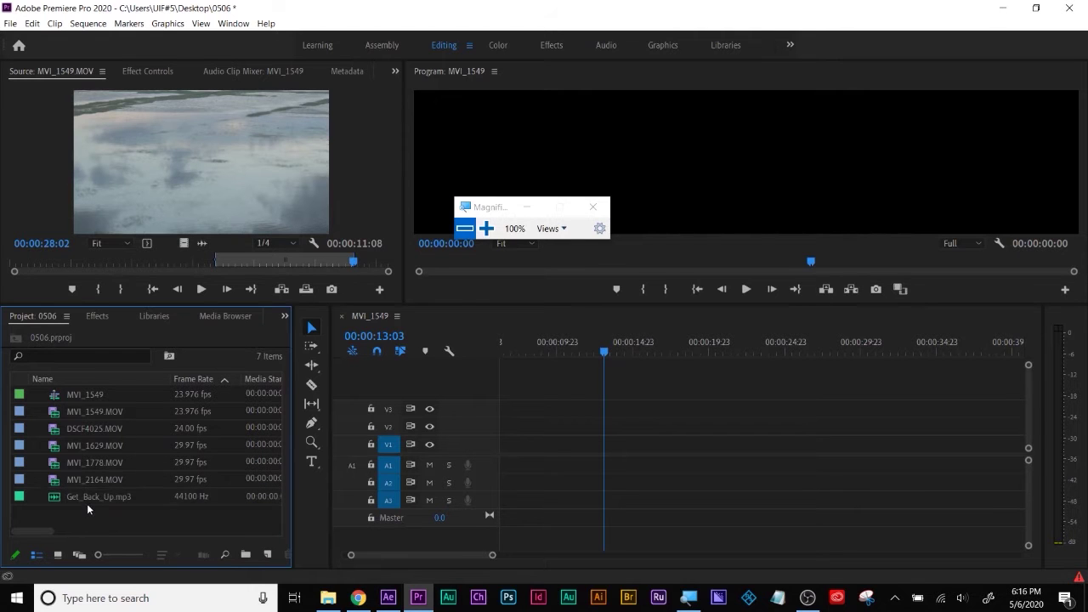
key("super+plus")
left_click(79, 387)
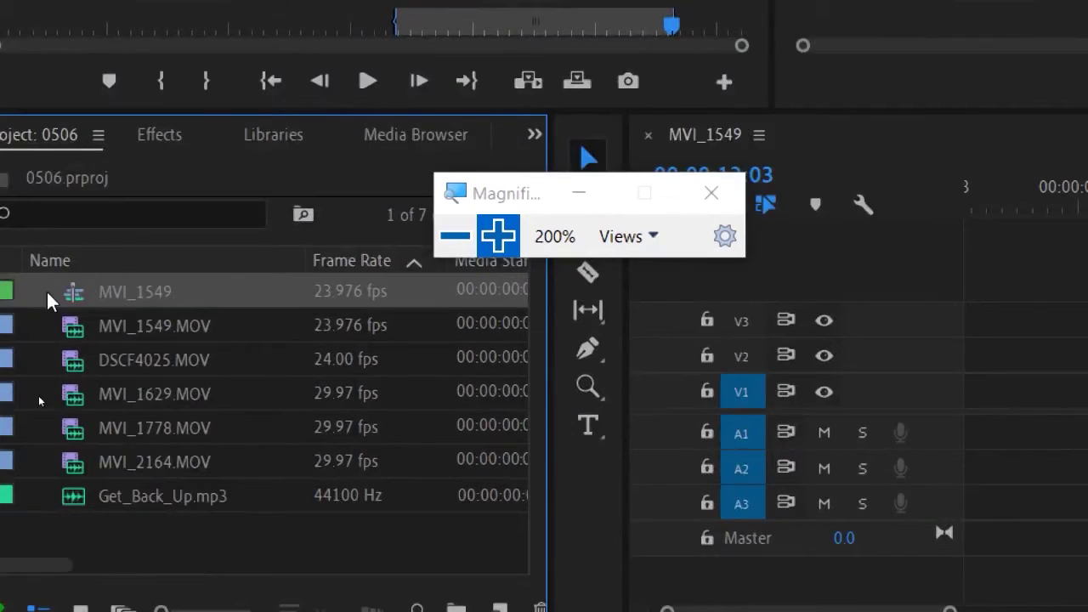
Step: Place MVI_1549.MOV on V1/A1 starting at zero, then set the playhead to 03:12
left_click(119, 328)
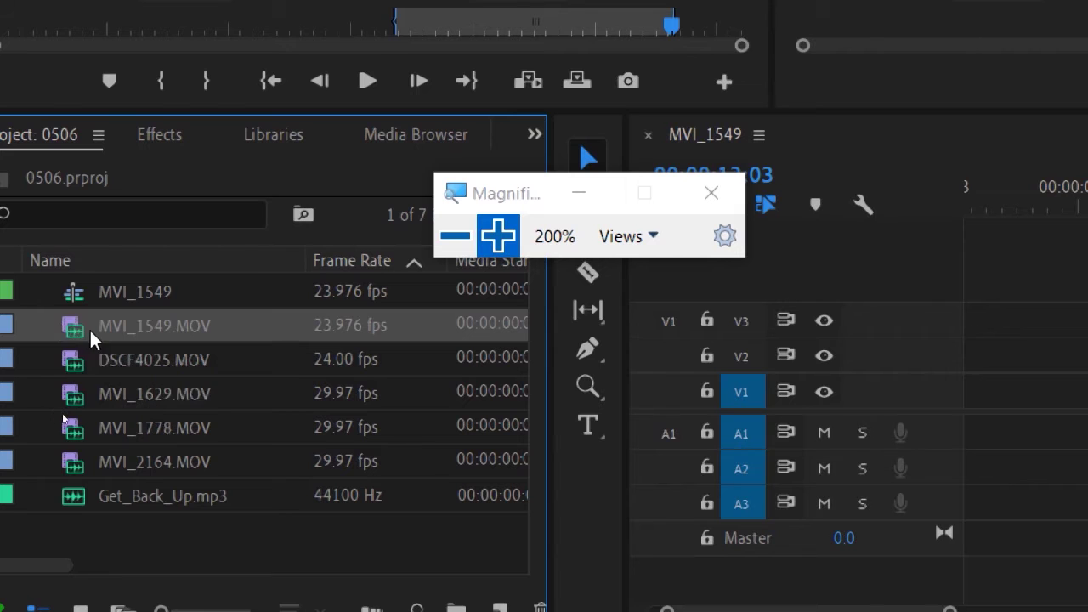
mouse_move(77, 328)
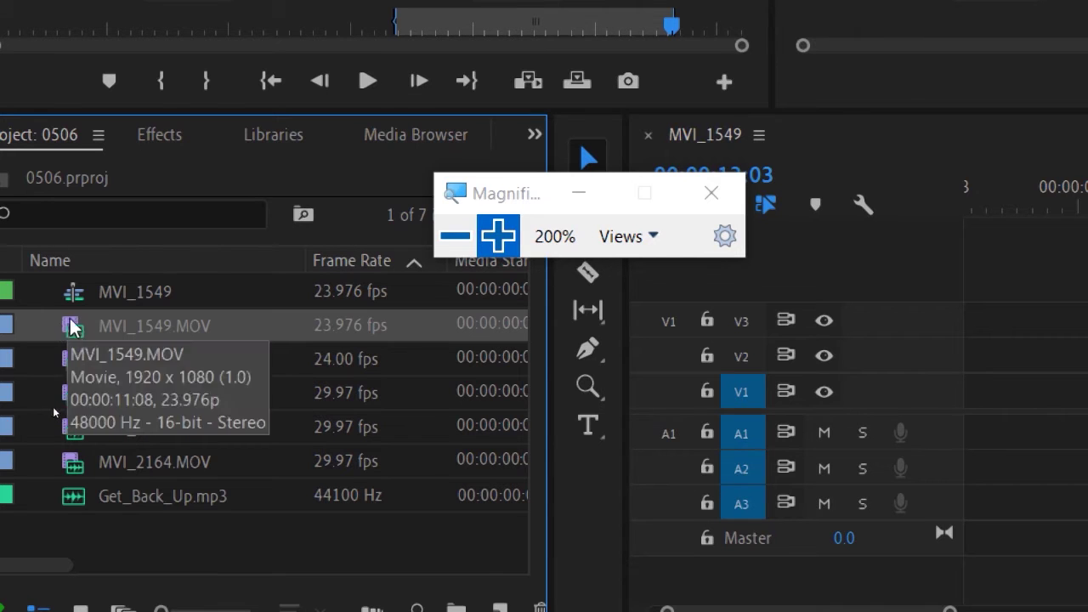
left_click(127, 496)
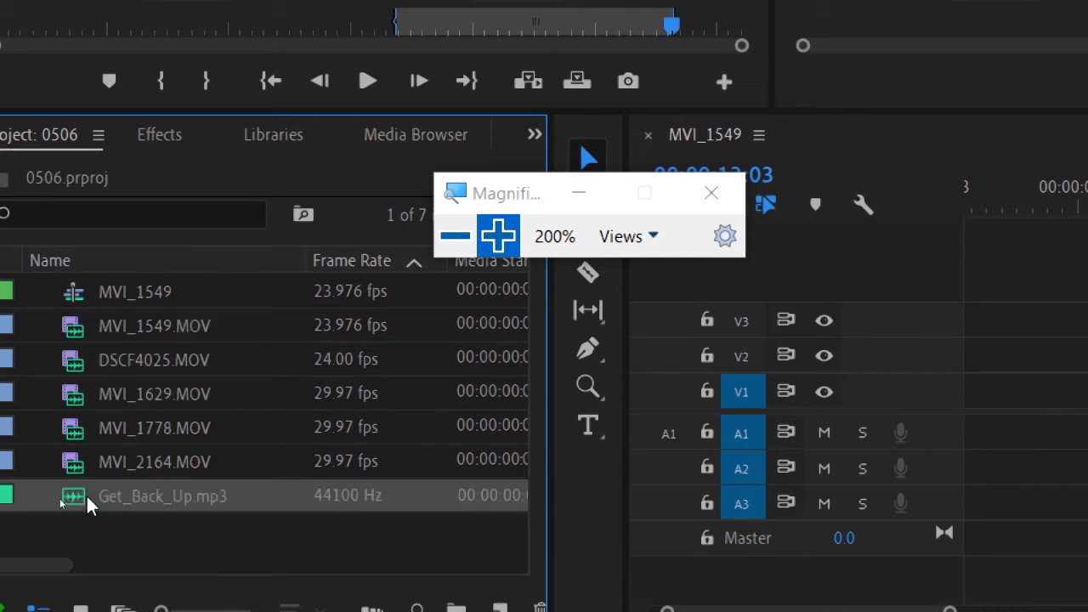
left_click(95, 526)
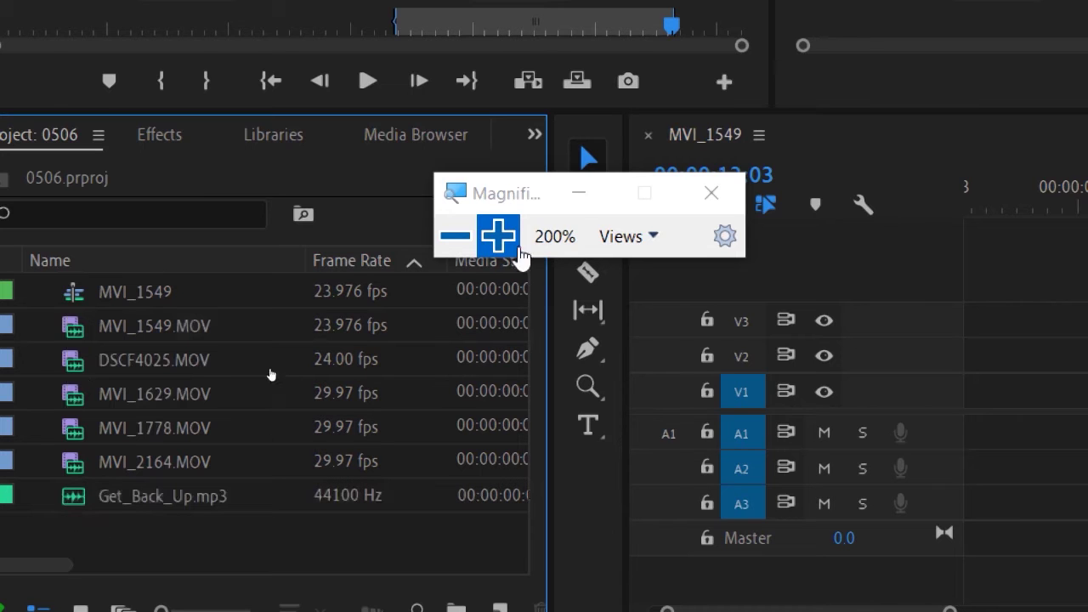
left_click(457, 238)
left_click_drag(94, 411, 604, 465)
right_click(542, 455)
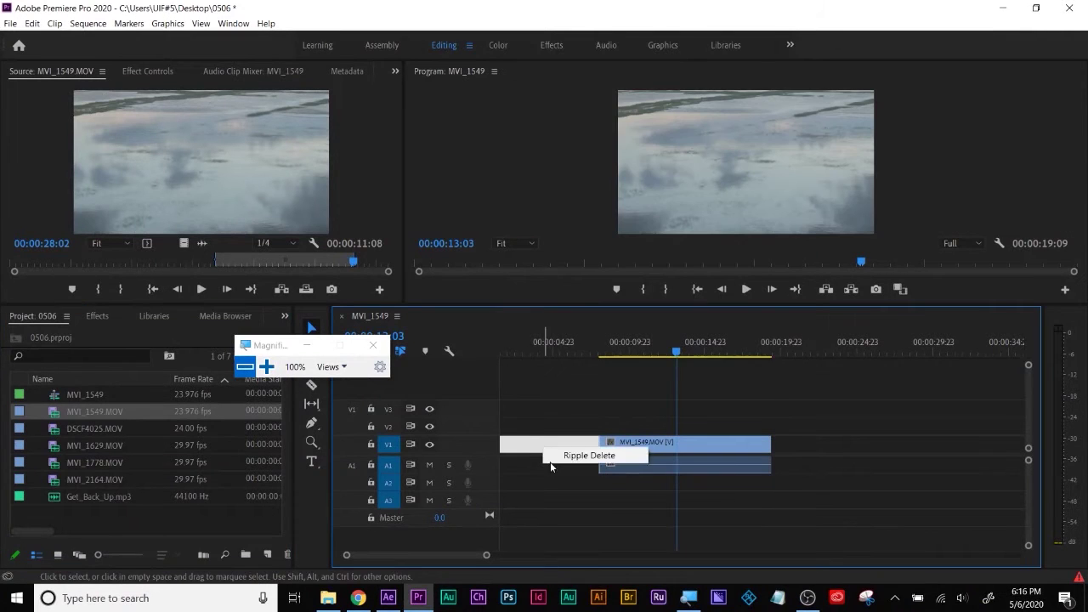
left_click(557, 459)
mouse_move(535, 358)
left_mouse_down()
mouse_move(566, 352)
mouse_move(555, 354)
left_mouse_up()
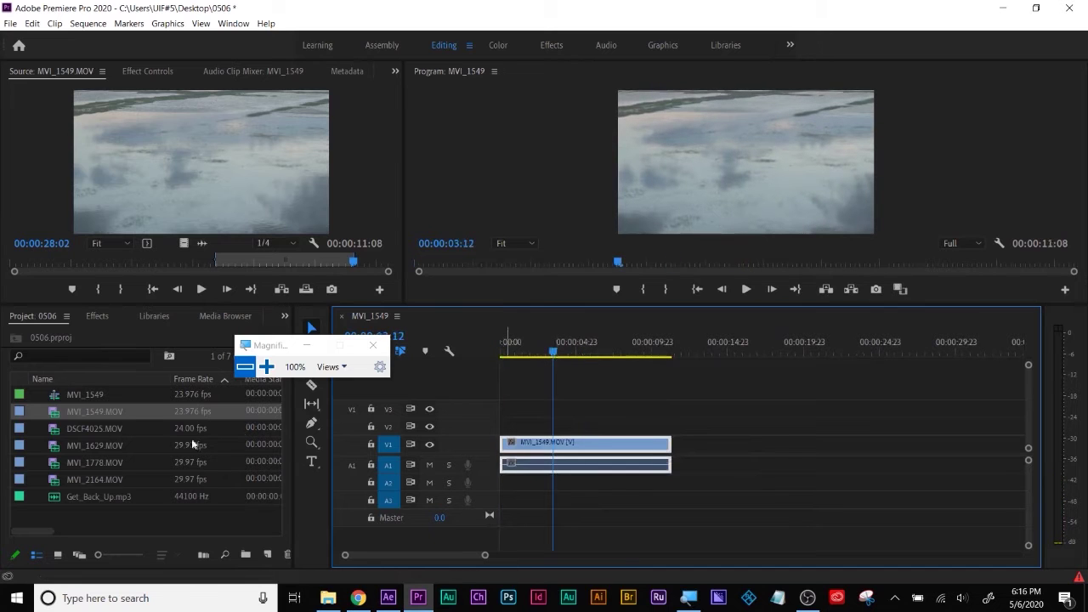
Step: Place DSCF4025.MOV on V2, MVI_1629.MOV on V3 and MVI_1778.MOV on V4, staggered right
left_click_drag(100, 429, 606, 434)
left_click(76, 447)
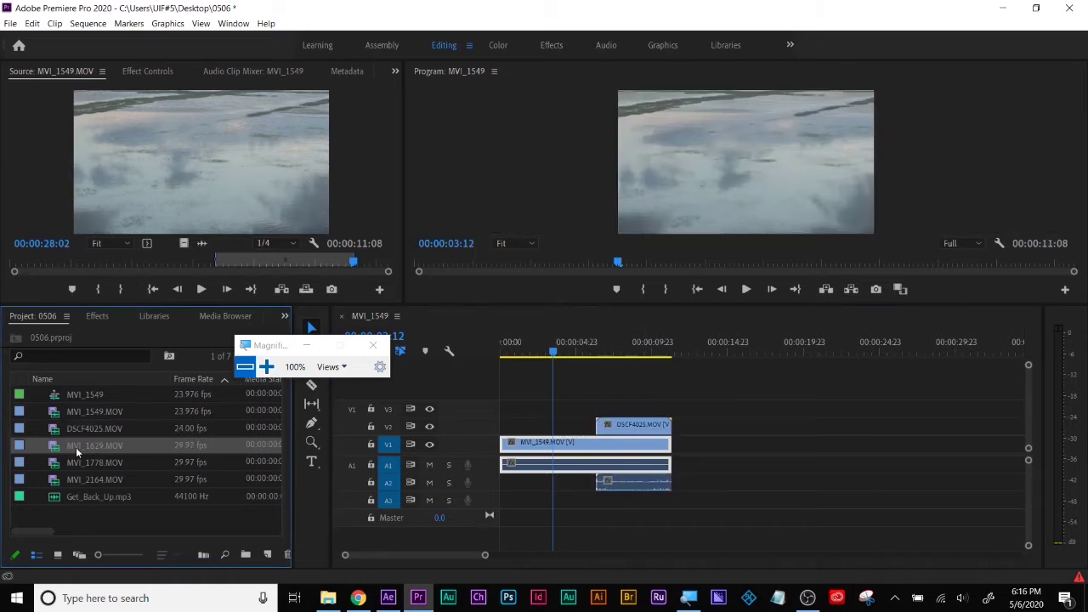
left_click_drag(99, 449, 656, 418)
left_click(96, 464)
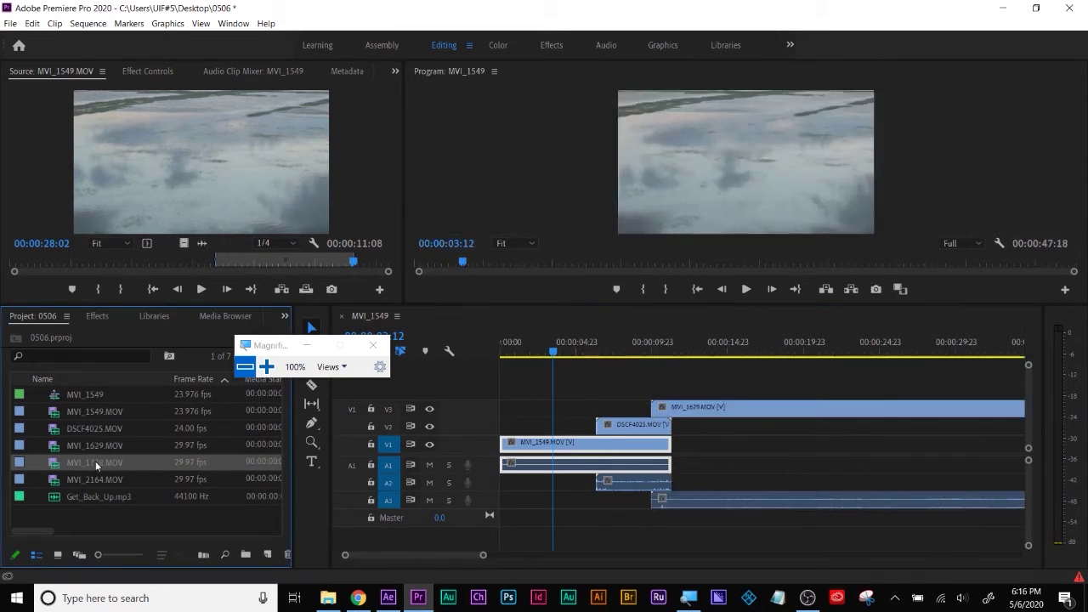
left_click_drag(61, 465, 836, 402)
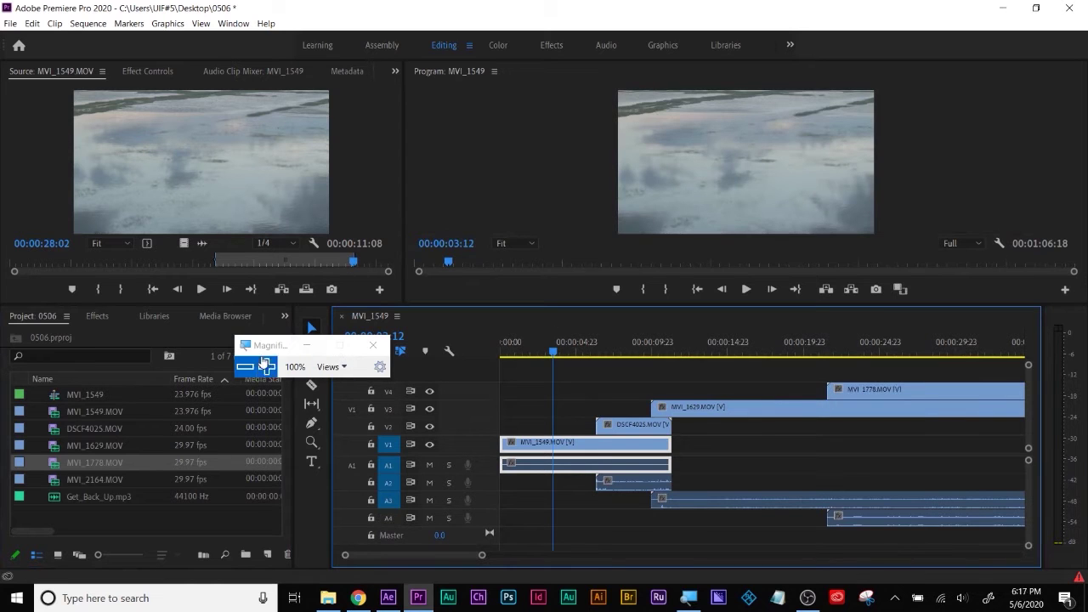
left_click_drag(270, 345, 456, 237)
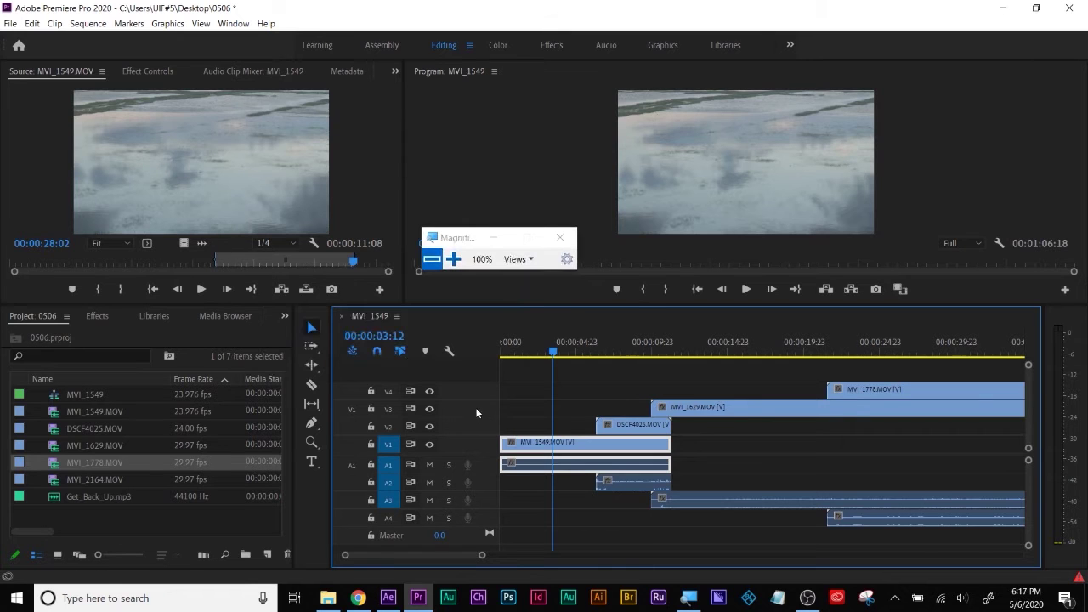
right_click(481, 409)
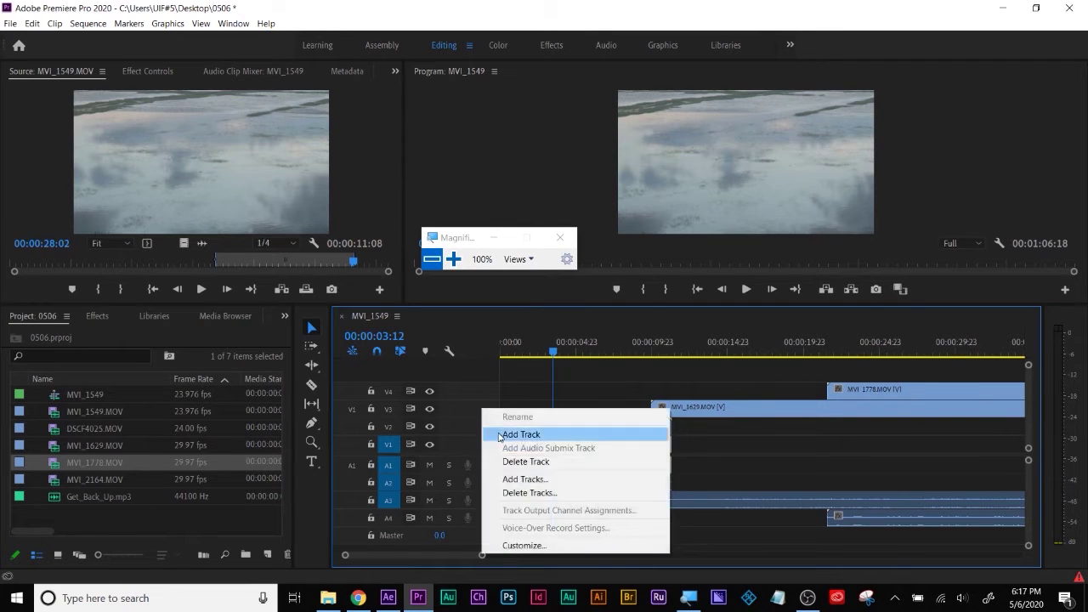
Step: Add 2 video tracks after Video 2 and 2 audio tracks after Audio 2
left_click(522, 479)
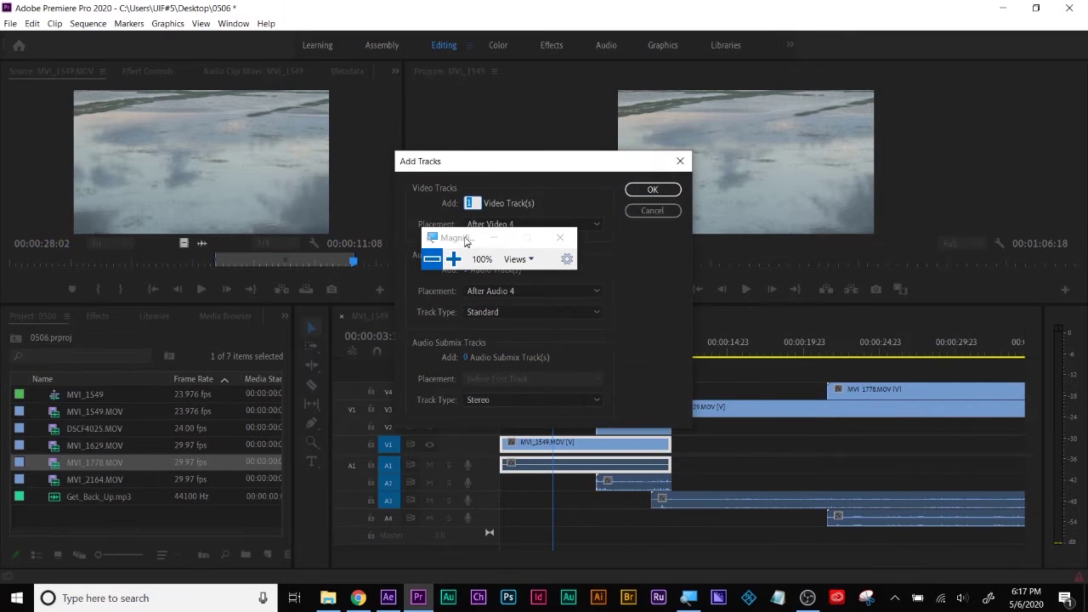
left_click_drag(452, 241, 714, 262)
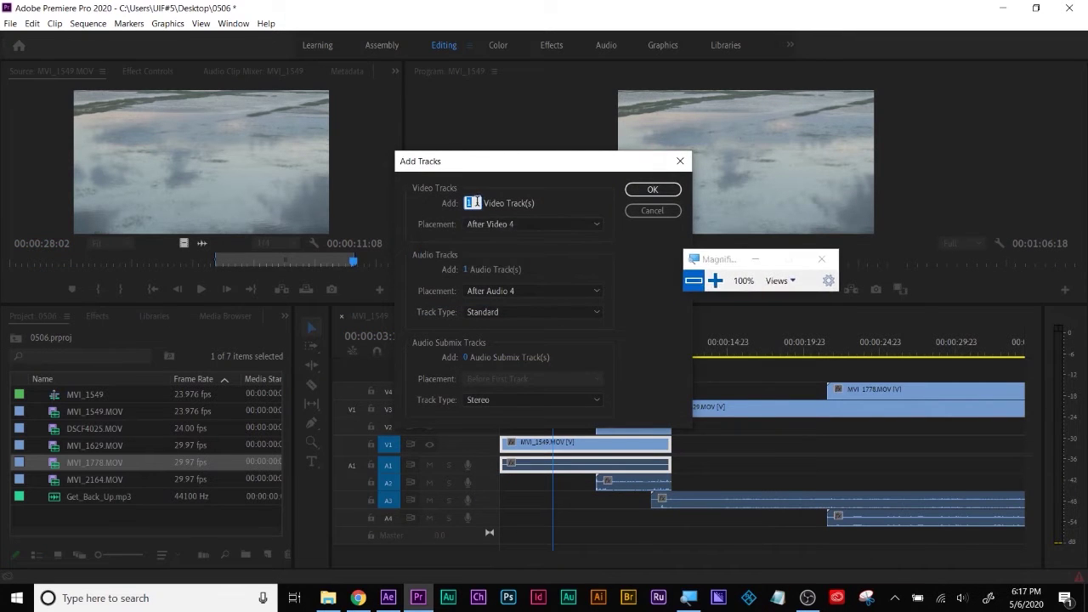
type("2")
left_click(467, 272)
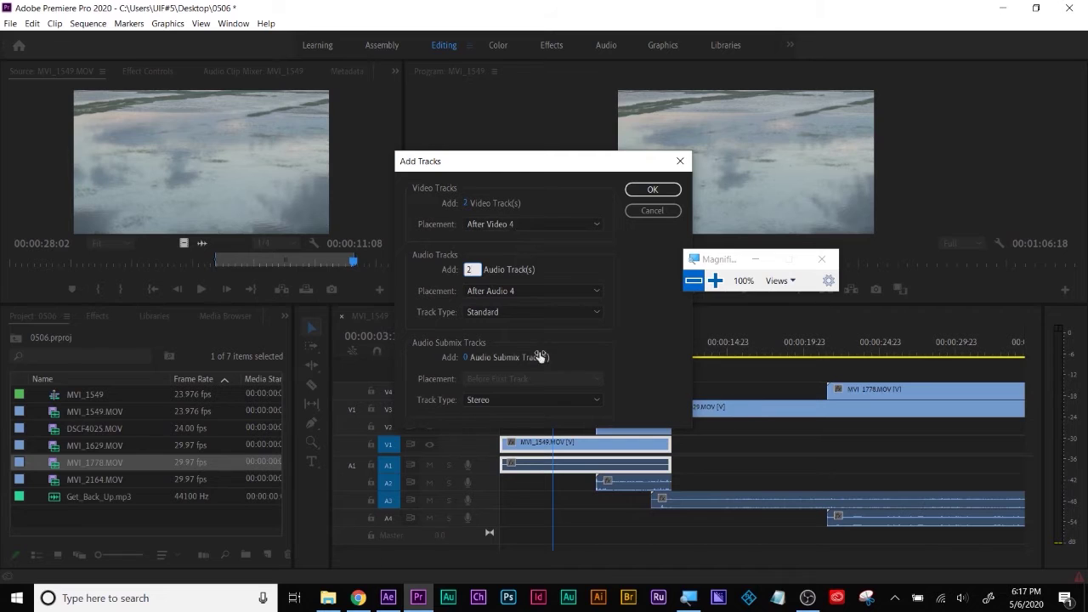
left_click(511, 224)
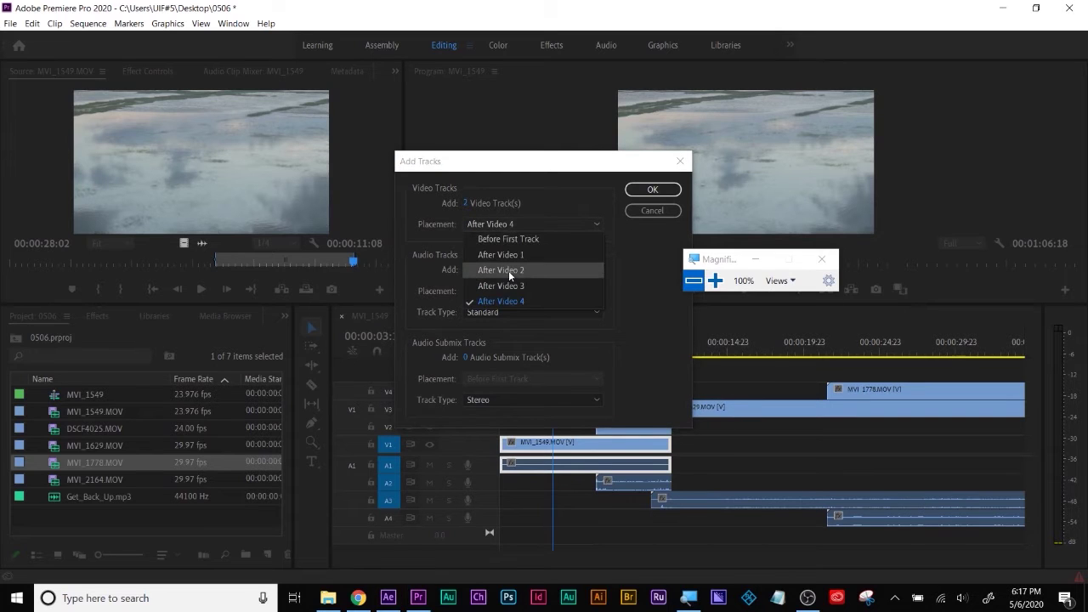
left_click(508, 271)
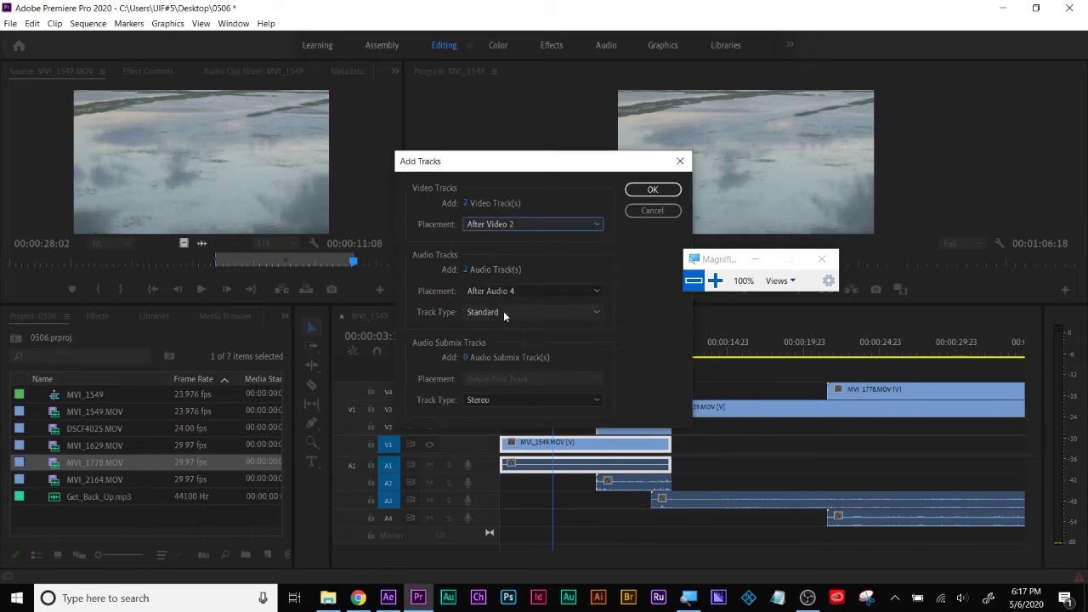
left_click(511, 292)
left_click(511, 337)
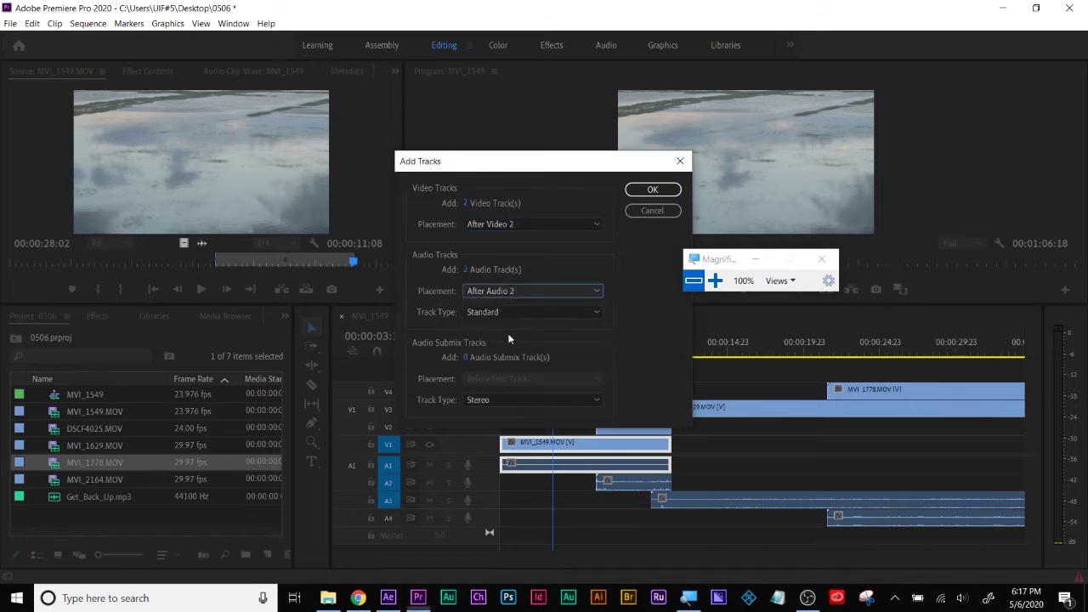
left_click(651, 189)
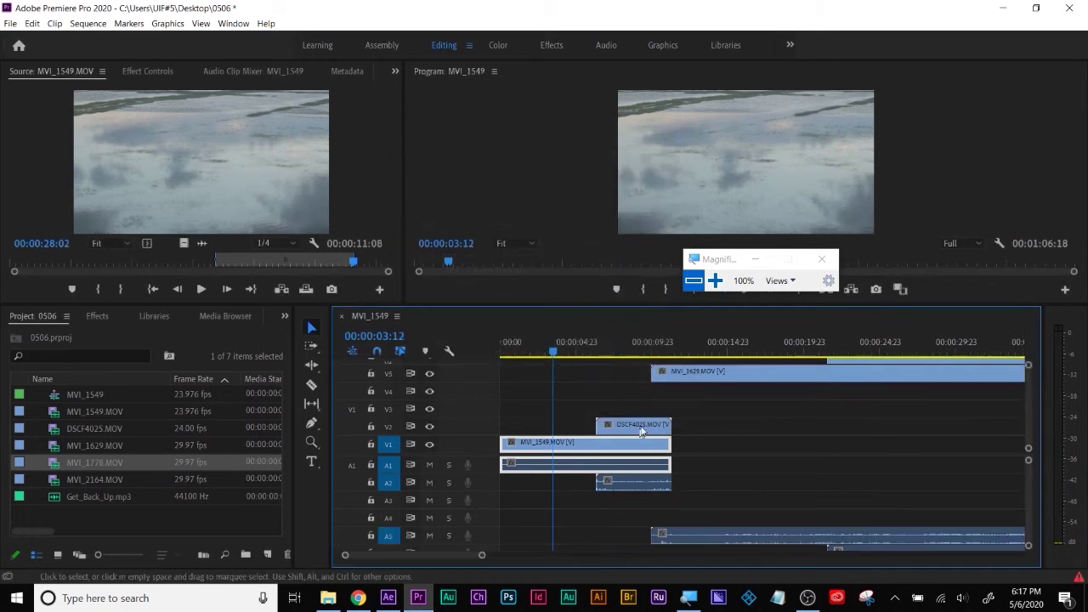
Step: Put MVI_2164 on V3 and Get_Back_Up.mp3 on A4, then delete the empty video track
left_click_drag(79, 484, 633, 416)
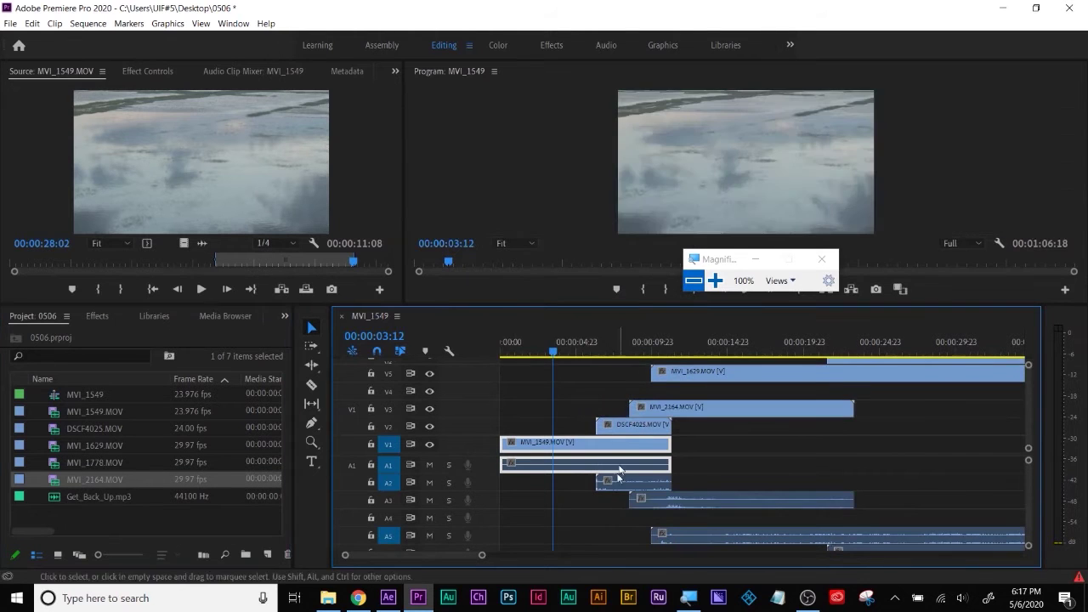
left_click_drag(140, 499, 523, 525)
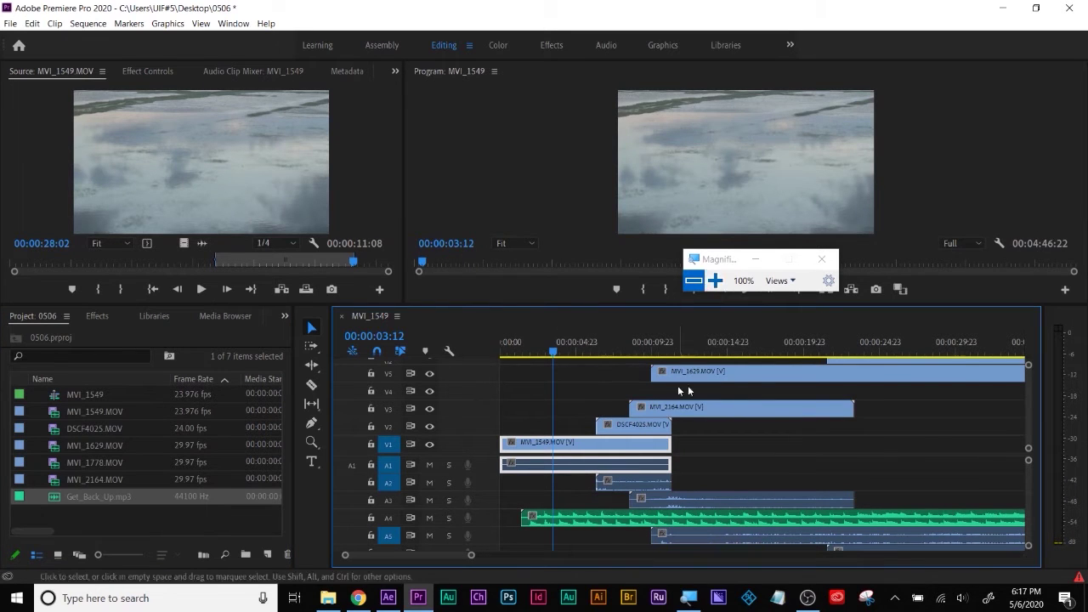
right_click(482, 395)
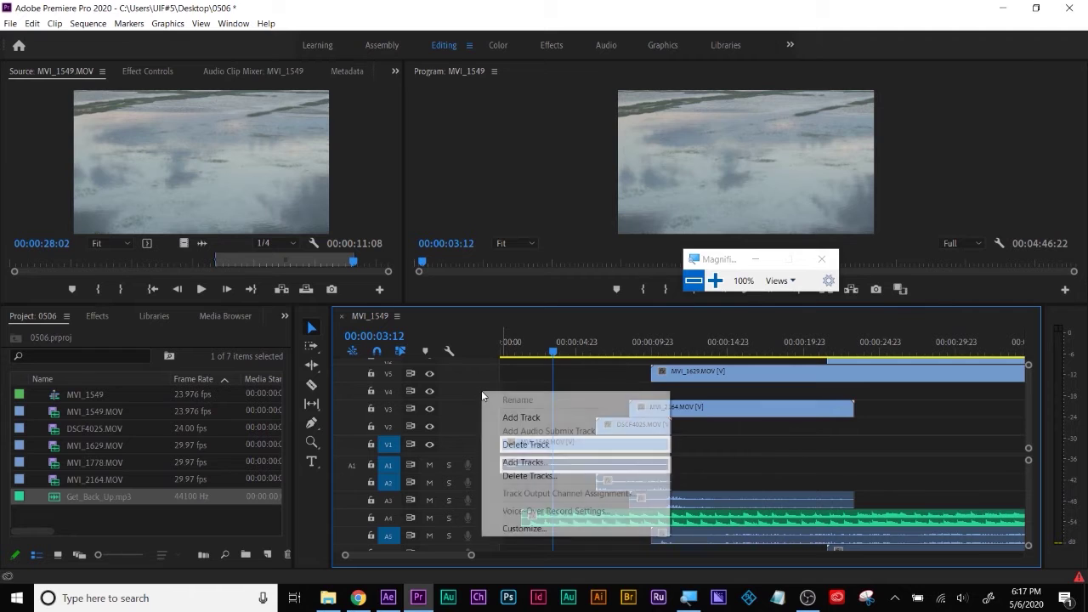
left_click(515, 444)
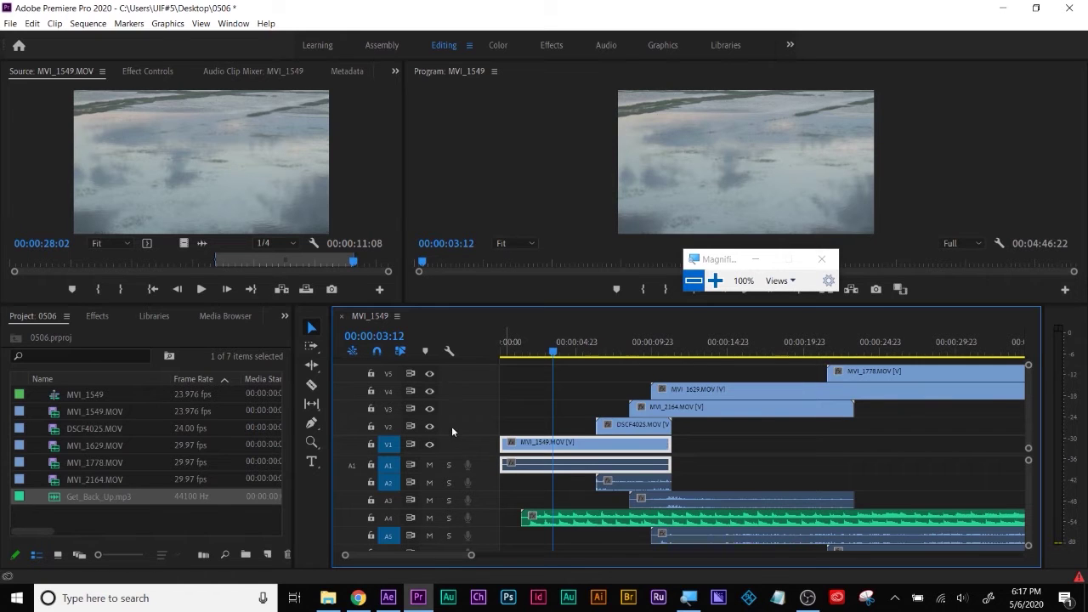
Step: Adjust track targeting on V1–V5, leaving V2 and V5 untargeted
left_click(388, 426)
left_click(388, 409)
left_click(388, 391)
left_click(388, 375)
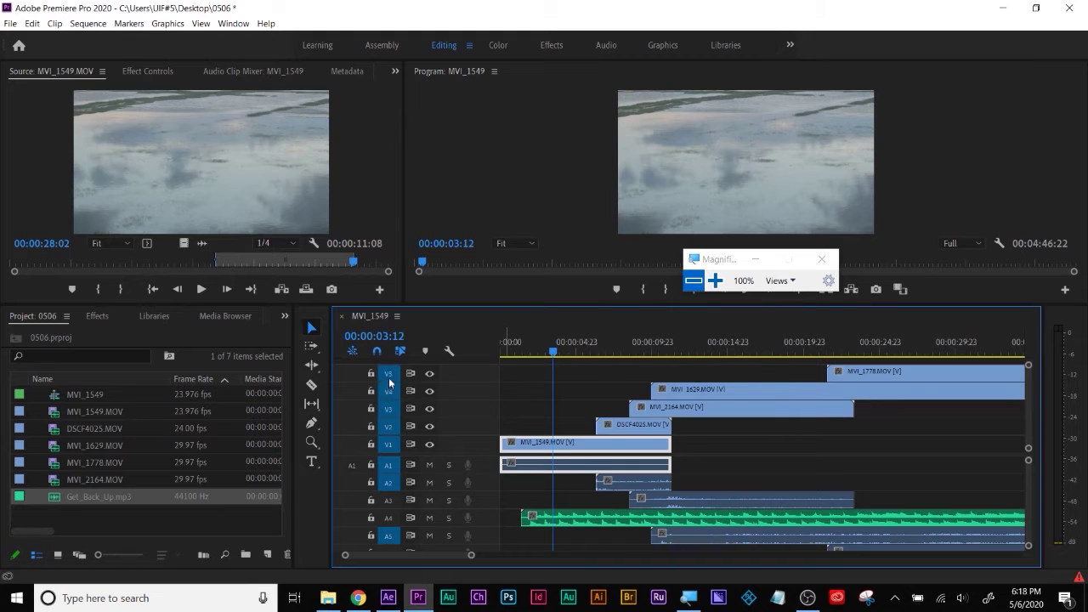
left_click(387, 380)
left_click(388, 431)
Step: Target track V1 and step the playhead through edit points around 00:00:09:23 and MVI_2164
left_click(388, 443)
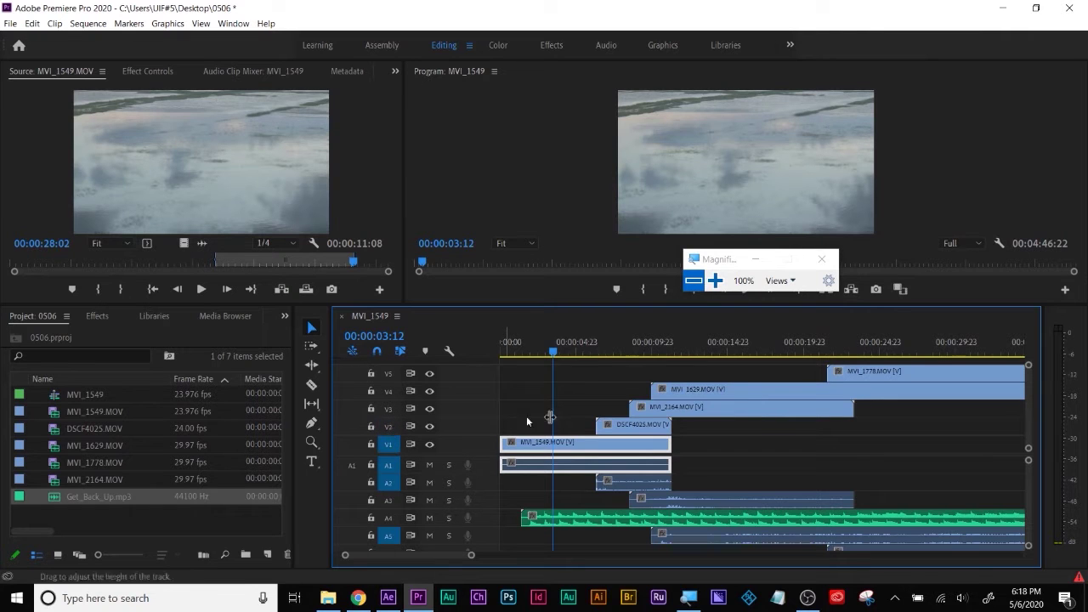
left_click_drag(558, 359, 568, 355)
key("Left")
key("Left")
key("Left")
key("Left")
key("Left")
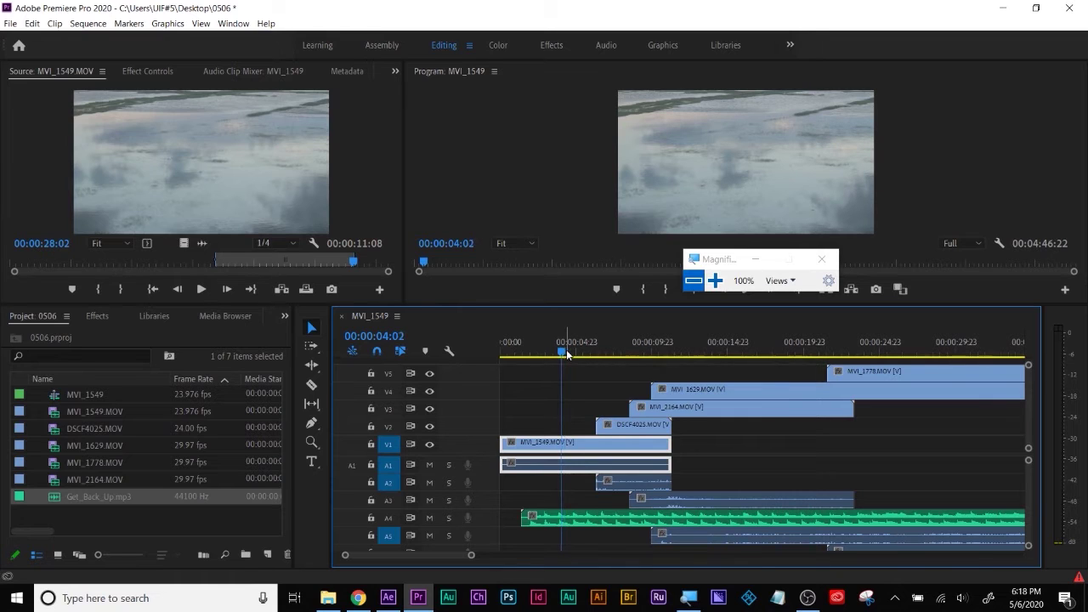
key("Home")
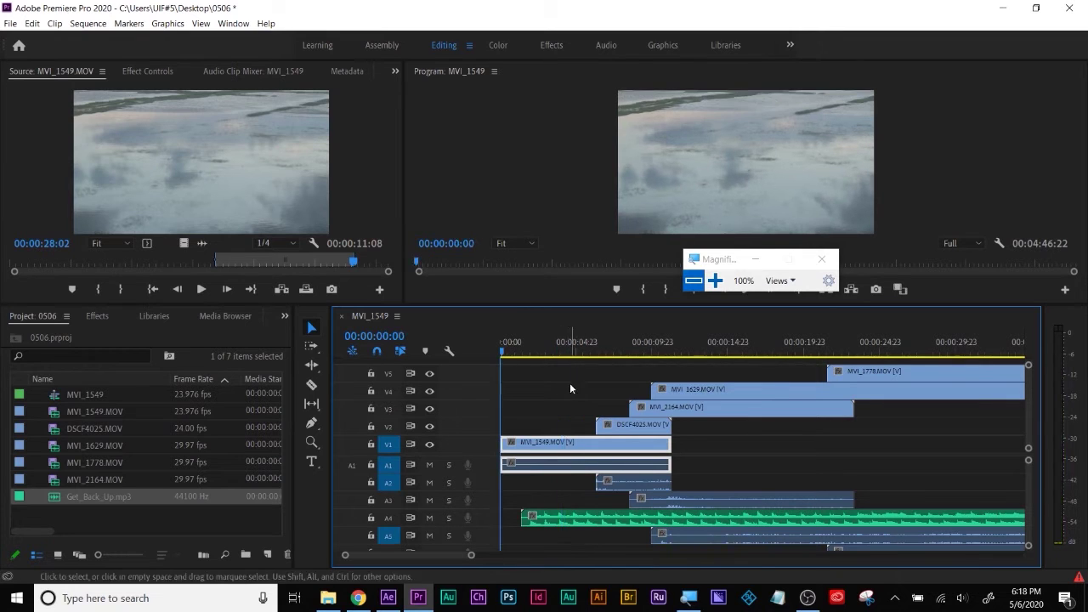
key("Down")
key("Down")
key("Down")
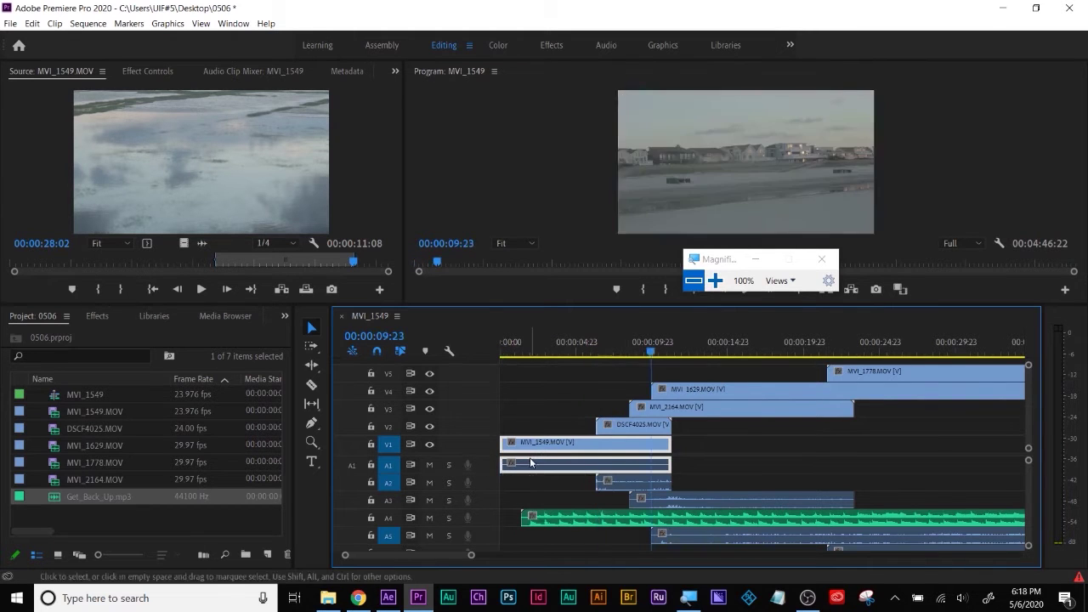
left_click(668, 406)
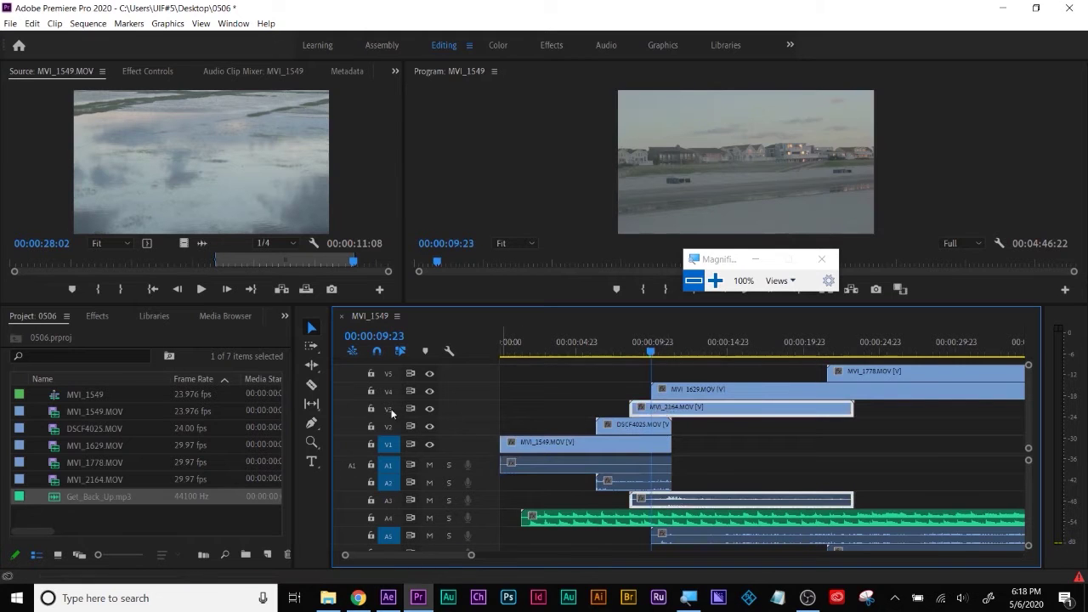
key("j")
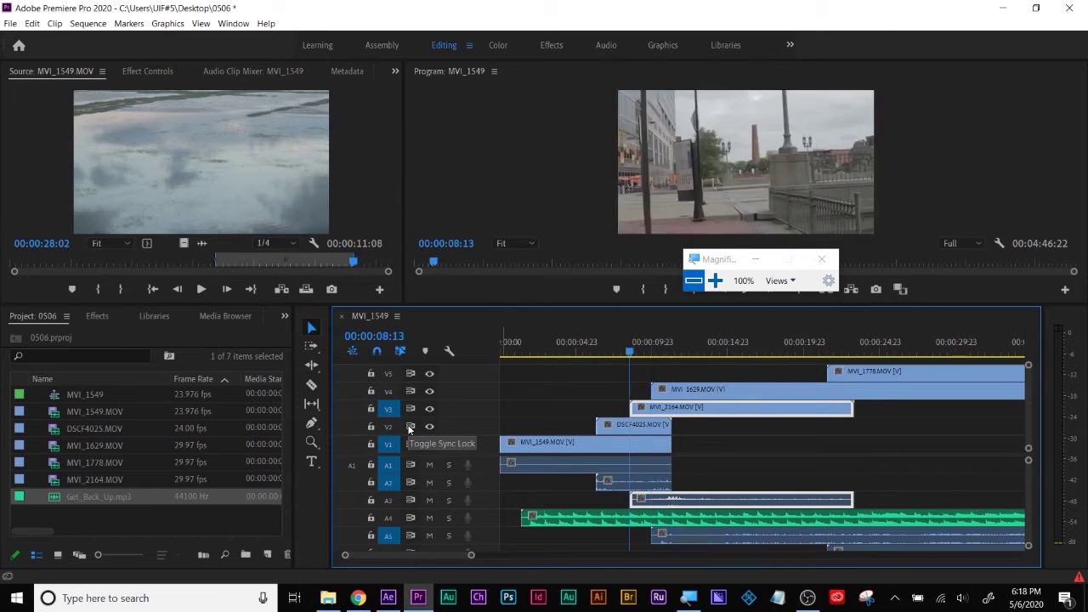
Step: Target tracks V4, V5 and V2, then jump by edit points to the zebra clip at 00:00:21:13
left_click(389, 391)
left_click(389, 373)
left_click(390, 427)
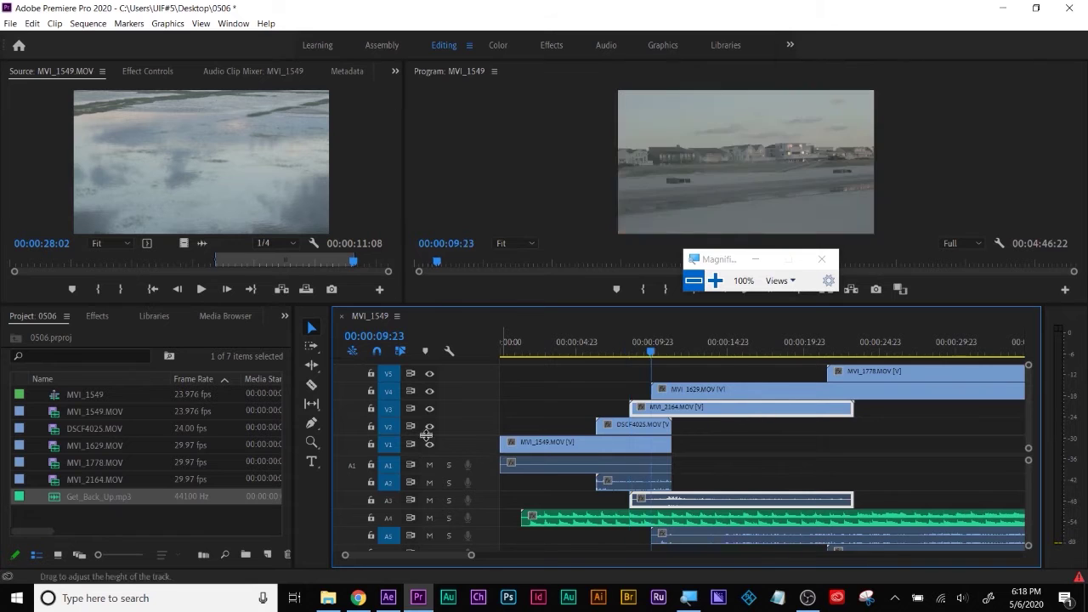
key("Up")
key("Up")
key("Down")
key("Down")
key("Down")
key("Down")
key("Down")
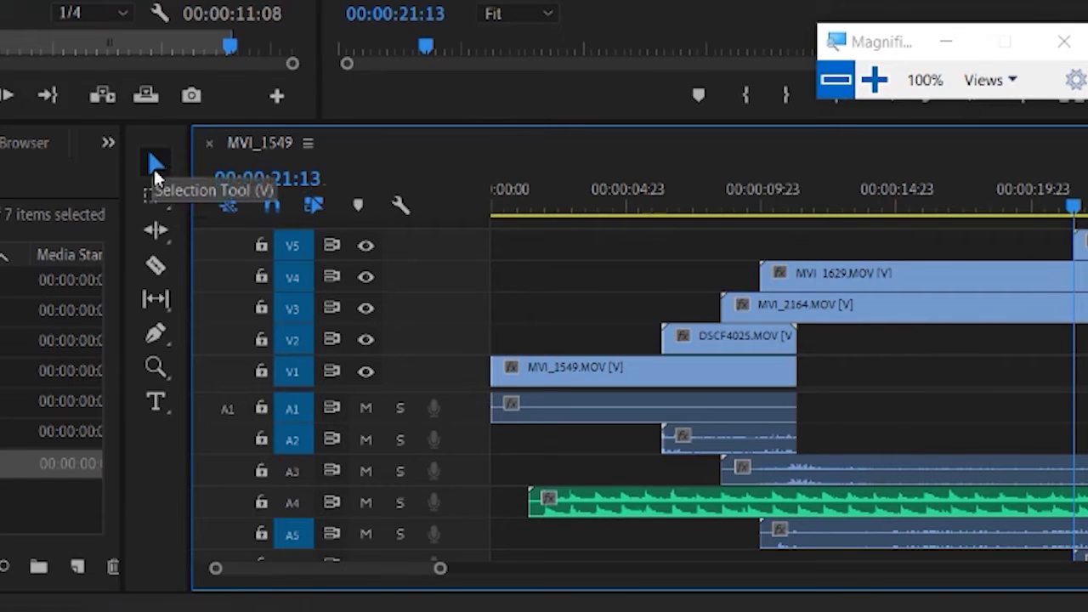
Step: Place the playhead at 00:00:10:20 and box-select the clips across V1–V4
left_click(153, 164)
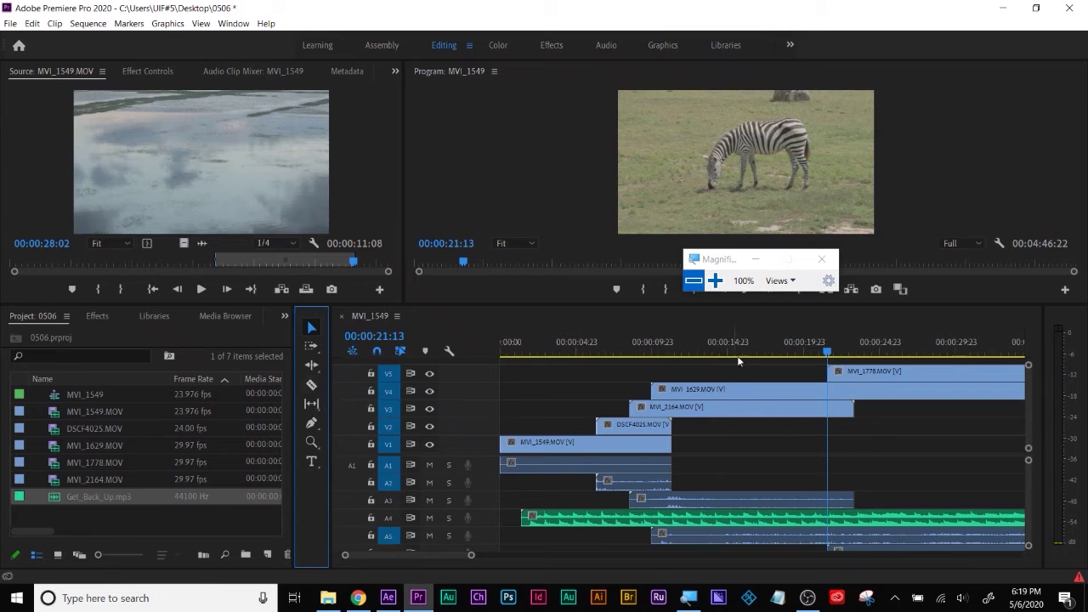
left_click(939, 201)
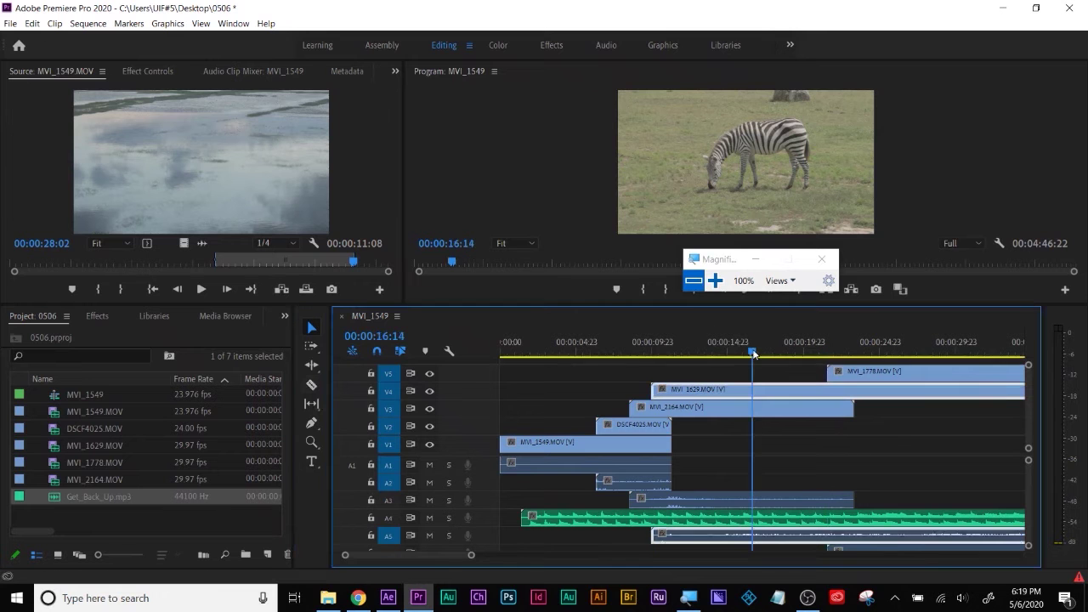
left_click(665, 341)
left_click_drag(714, 370, 674, 510)
Step: Move the video/audio divider so tracks V1–V5 and A1–A6 all fit on screen
scroll(674, 510, "down", 1)
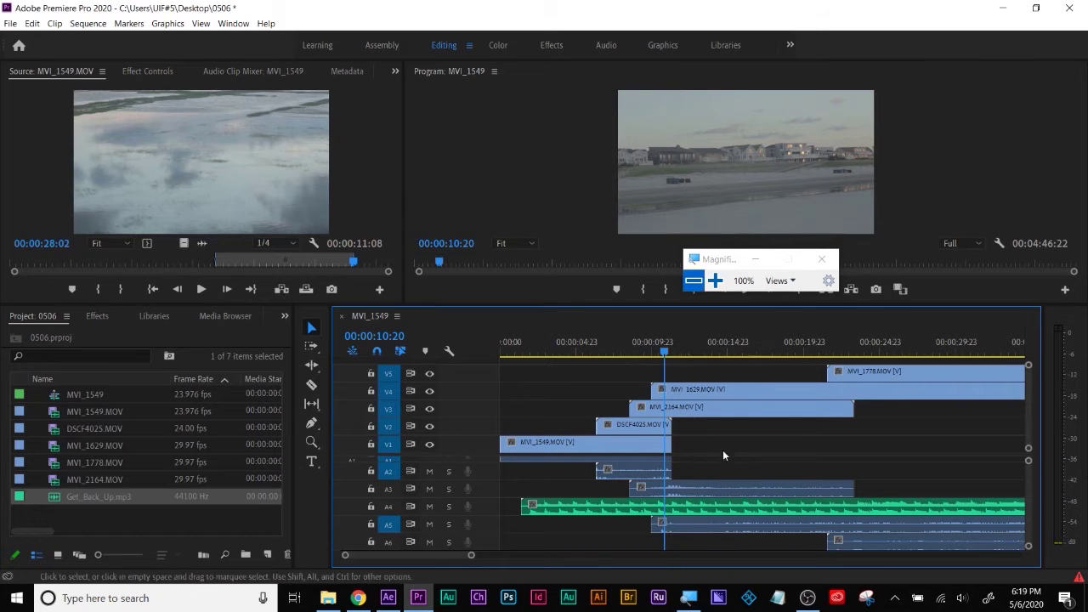
left_click_drag(1029, 413, 1028, 361)
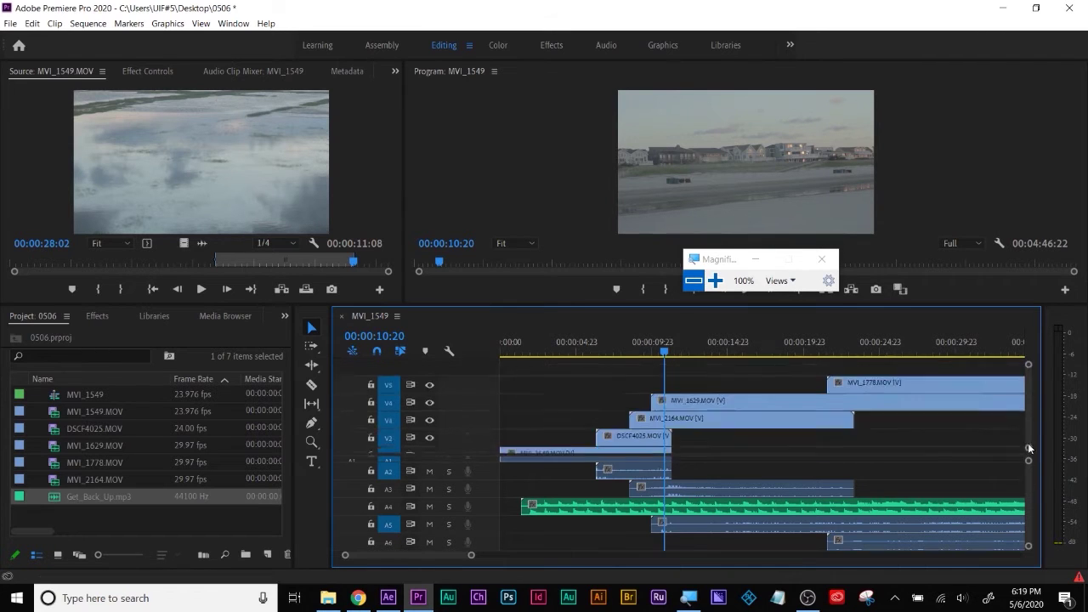
scroll(1028, 362, "down", 2)
scroll(1021, 548, "down", 3)
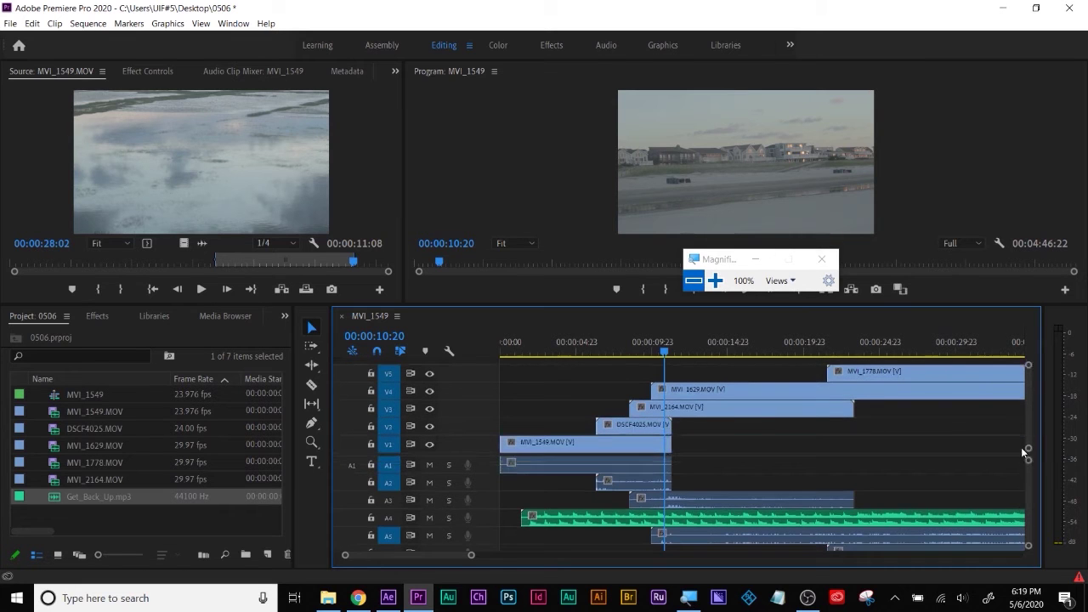
scroll(1023, 548, "up", 3)
mouse_move(476, 456)
left_mouse_down()
mouse_move(480, 412)
mouse_move(480, 449)
left_mouse_up()
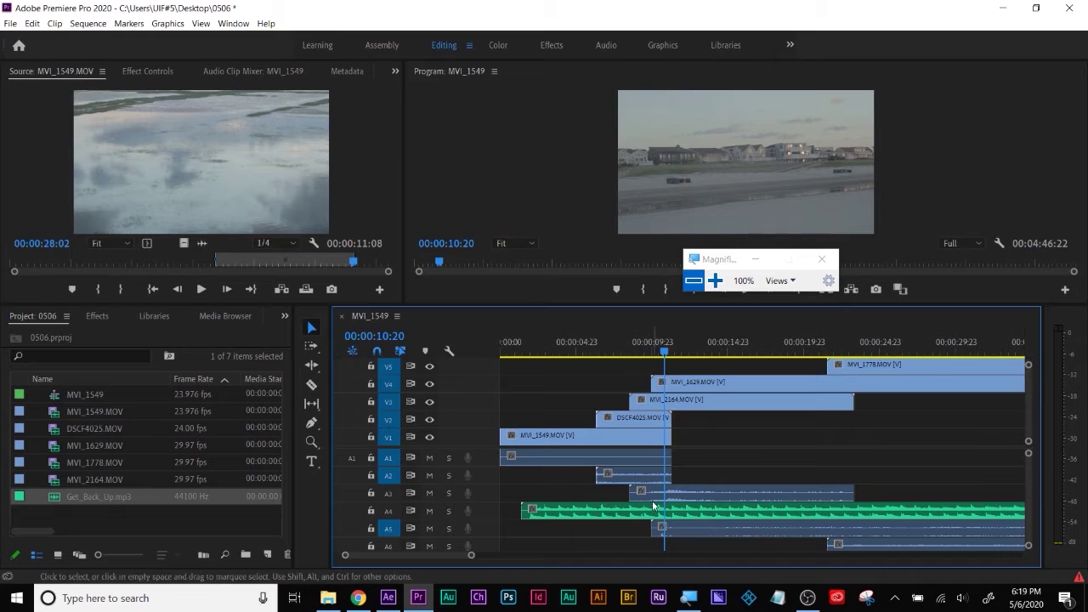
Step: Return the enlarged V3 and A4 tracks to normal height
double_click(487, 508)
scroll(487, 507, "up", 3)
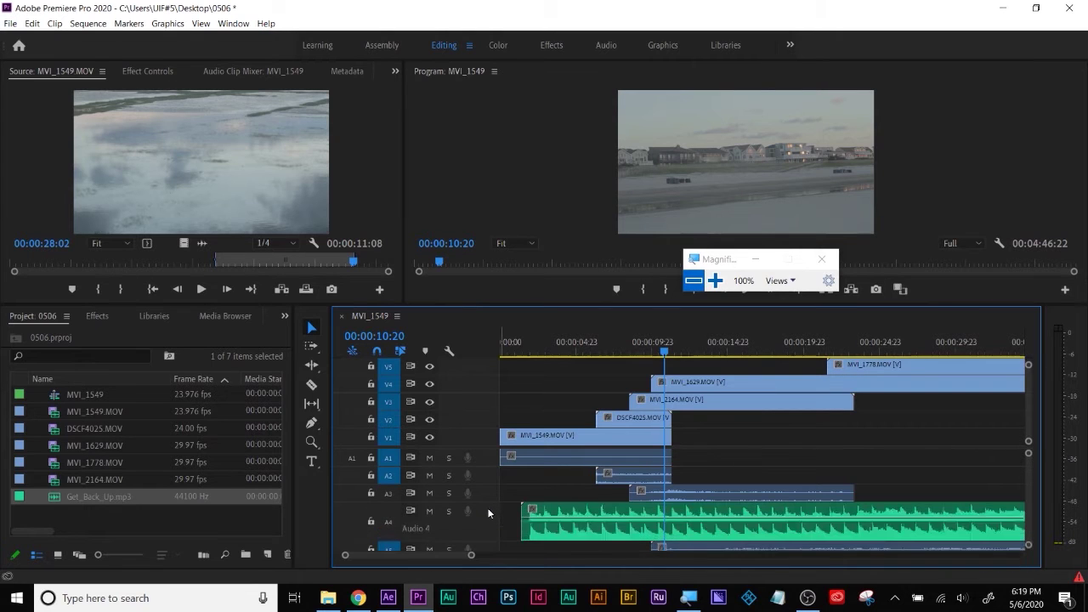
scroll(487, 508, "down", 2)
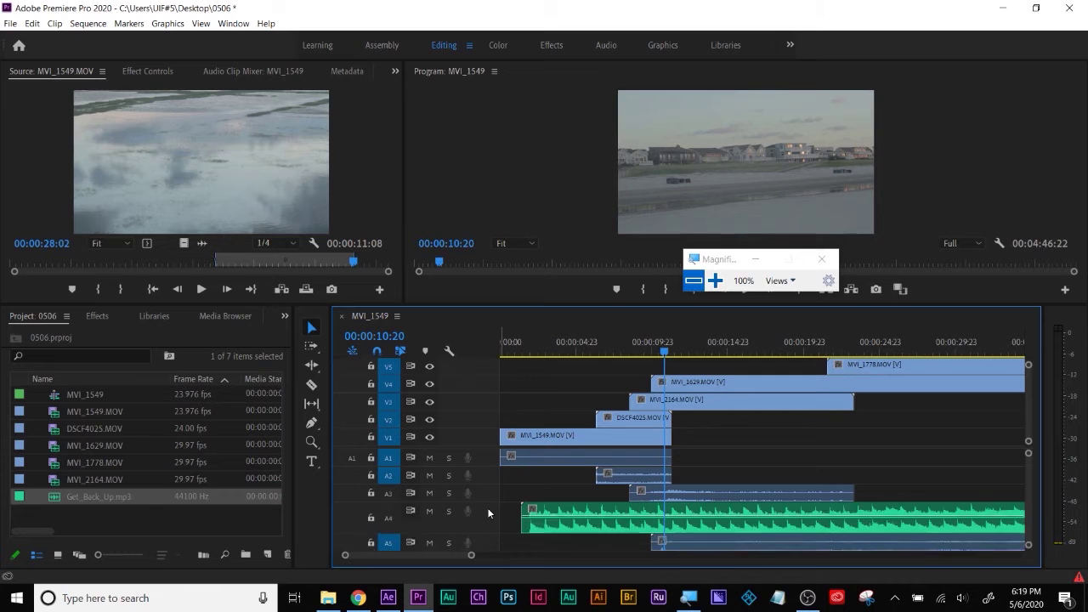
scroll(487, 507, "down", 2)
scroll(487, 507, "up", 2)
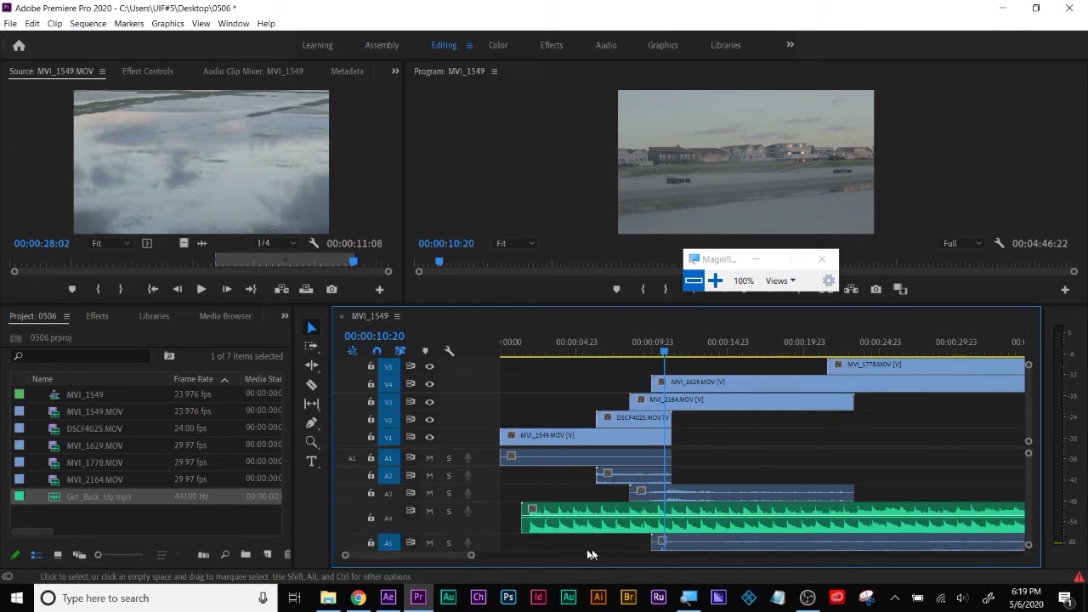
scroll(486, 513, "down", 2)
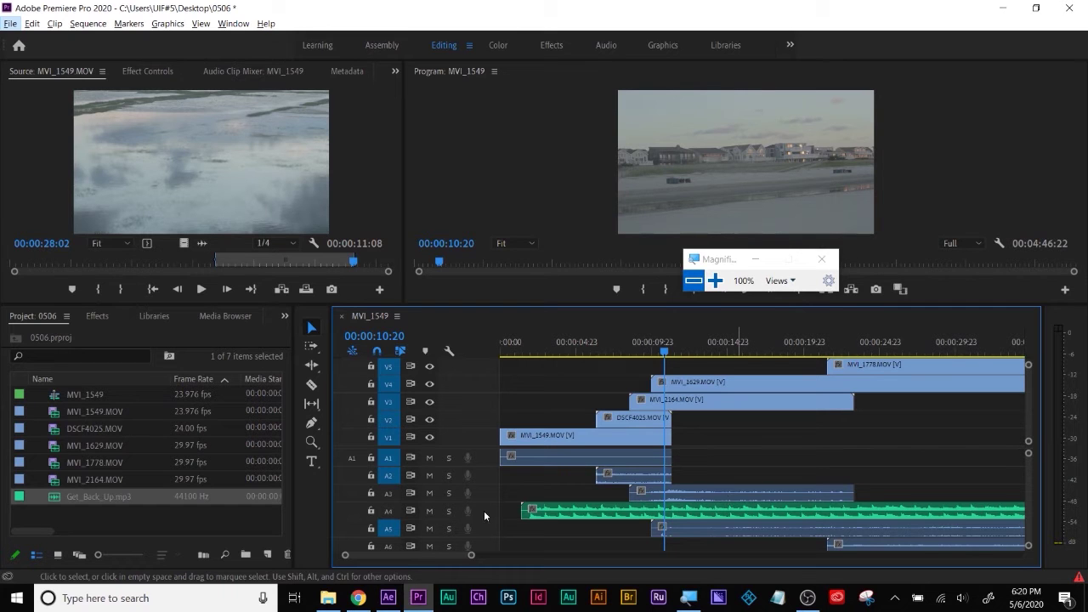
scroll(483, 511, "up", 3)
scroll(484, 511, "down", 3)
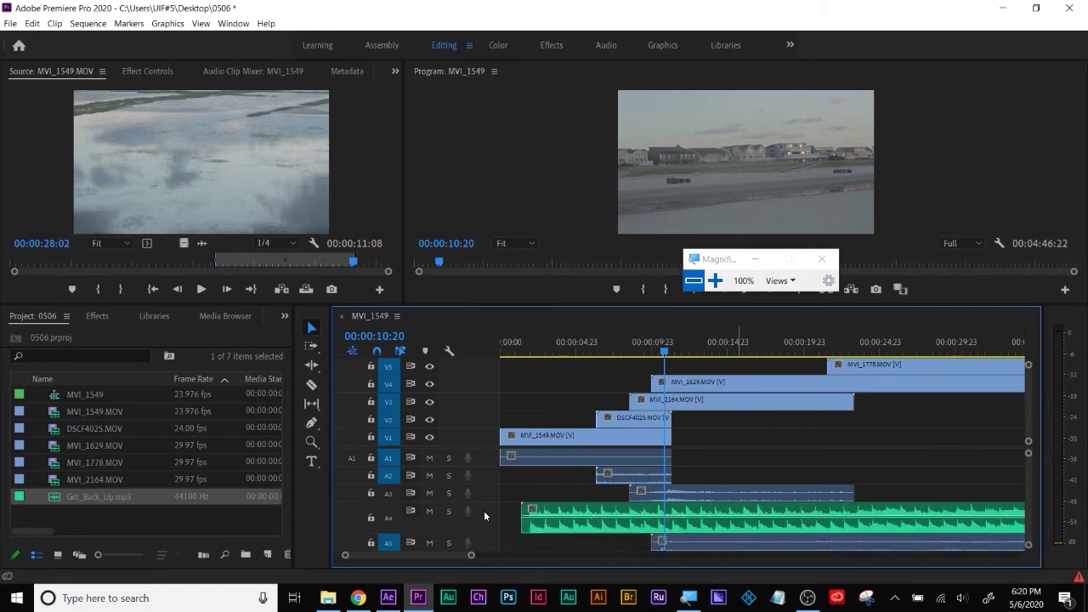
scroll(475, 401, "up", 4)
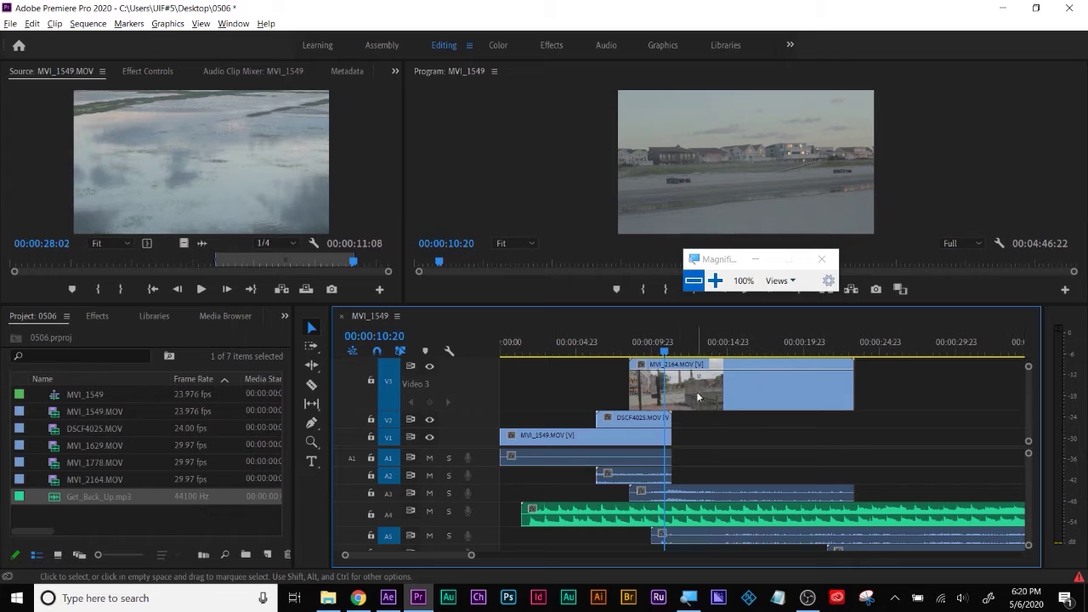
Step: Zoom the timeline out with the scrollbar handle to show the whole sequence
scroll(480, 389, "down", 1)
scroll(480, 385, "down", 3)
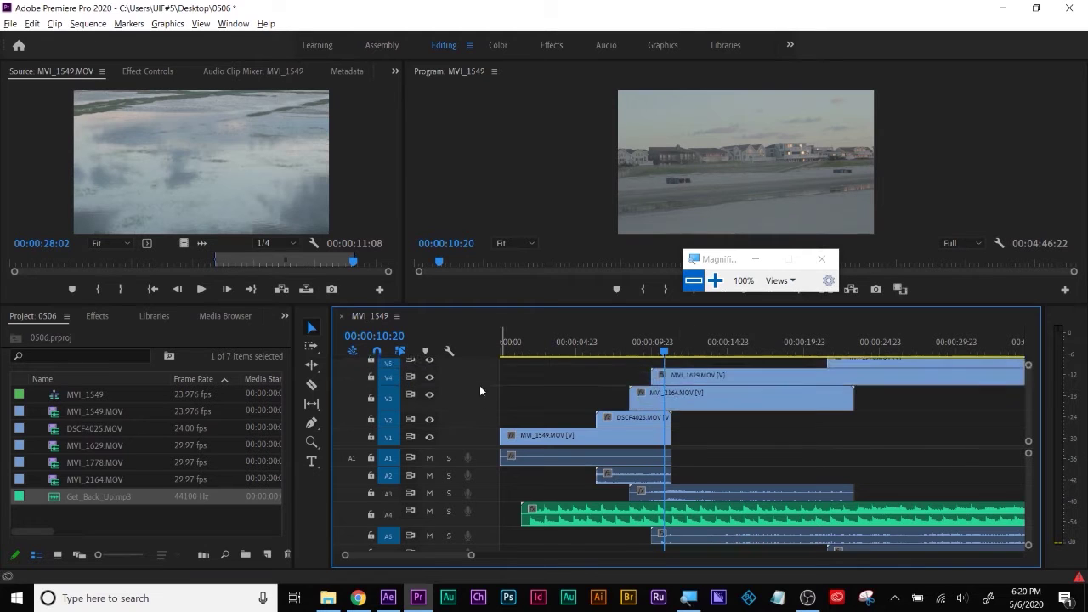
key("alt")
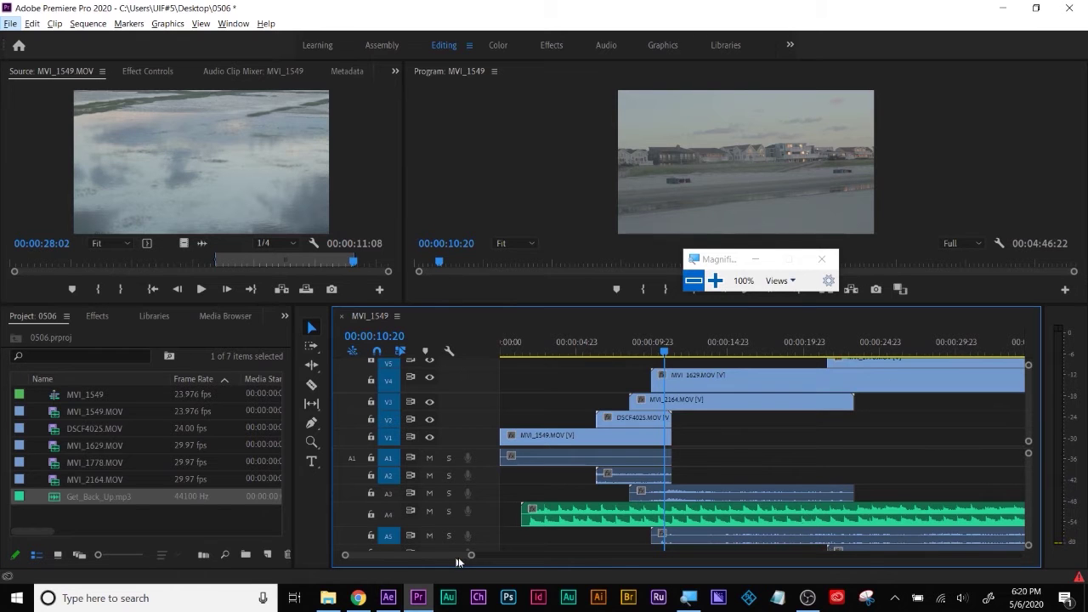
left_click_drag(472, 560, 579, 556)
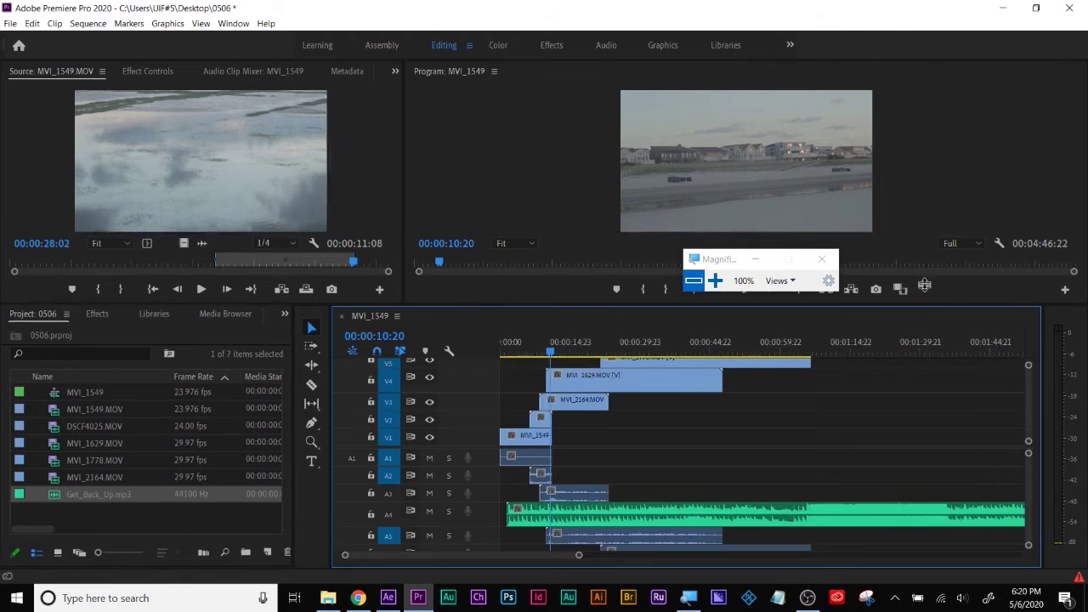
Step: Enlarge the Timeline panel to show every track and select MVI_1629 and MVI_2164 together
left_click_drag(921, 303, 922, 238)
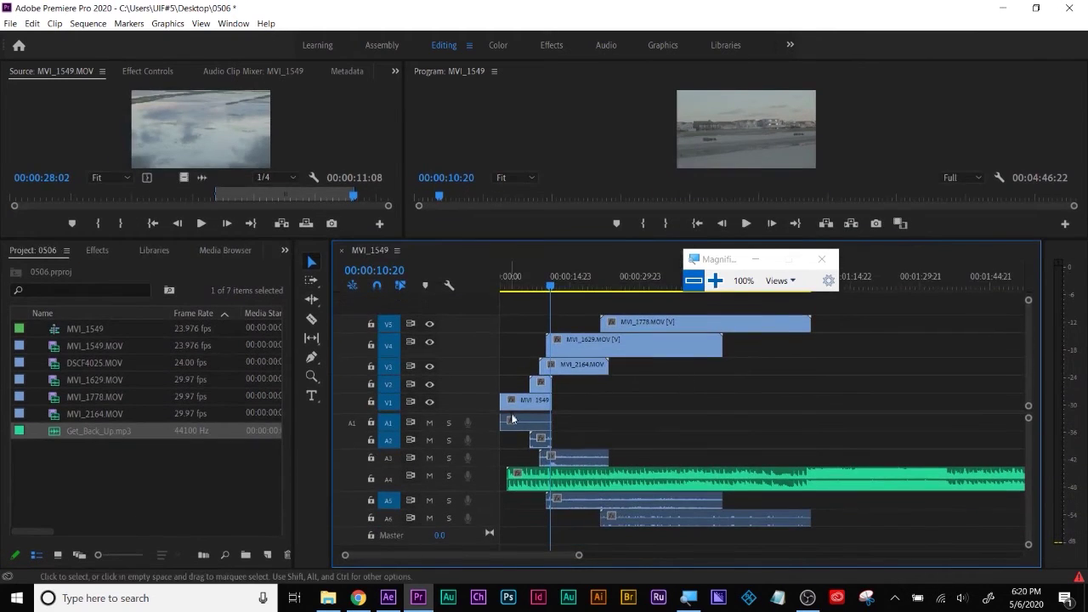
left_click(313, 286)
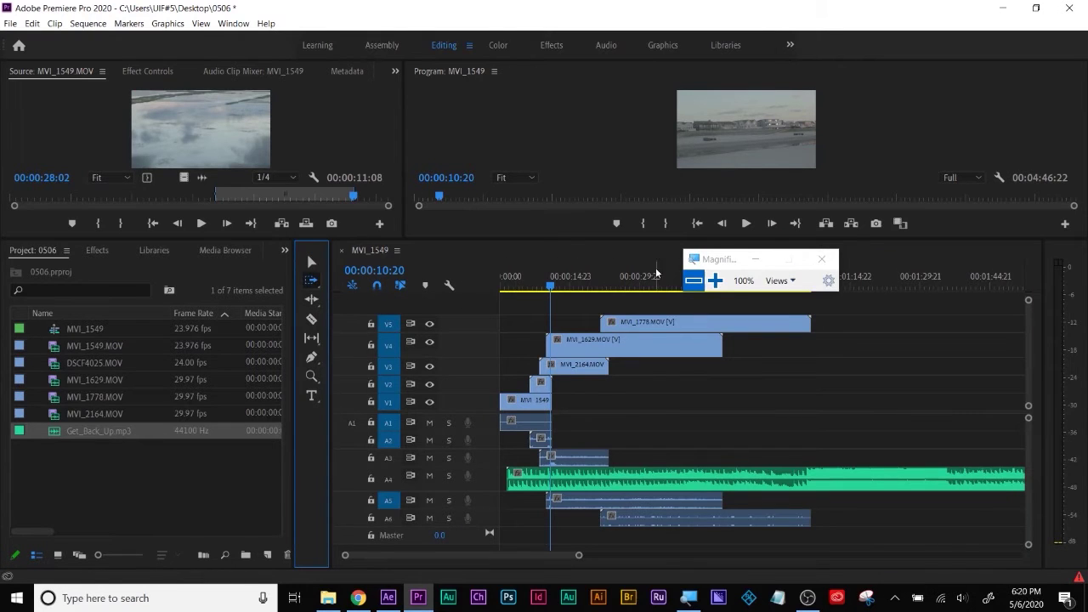
left_click(715, 281)
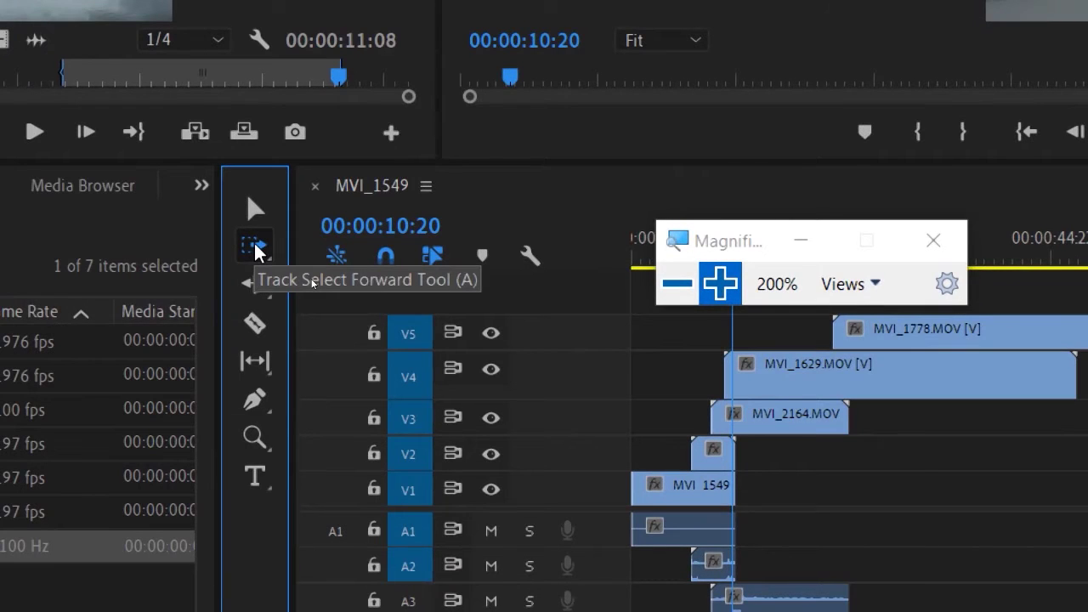
left_click(255, 208)
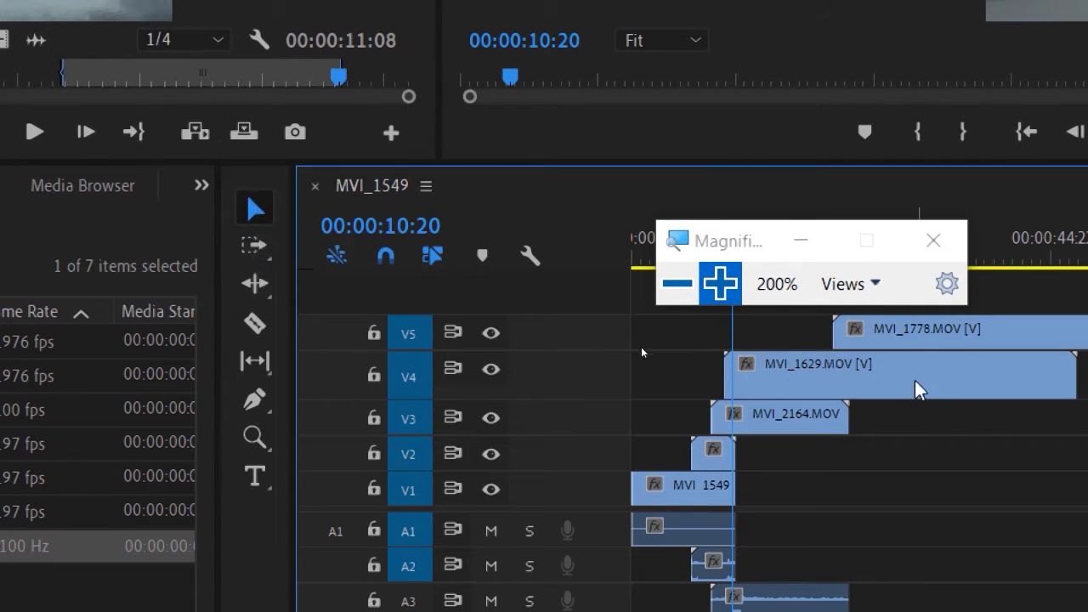
left_click(830, 389)
left_click_drag(768, 325, 767, 474)
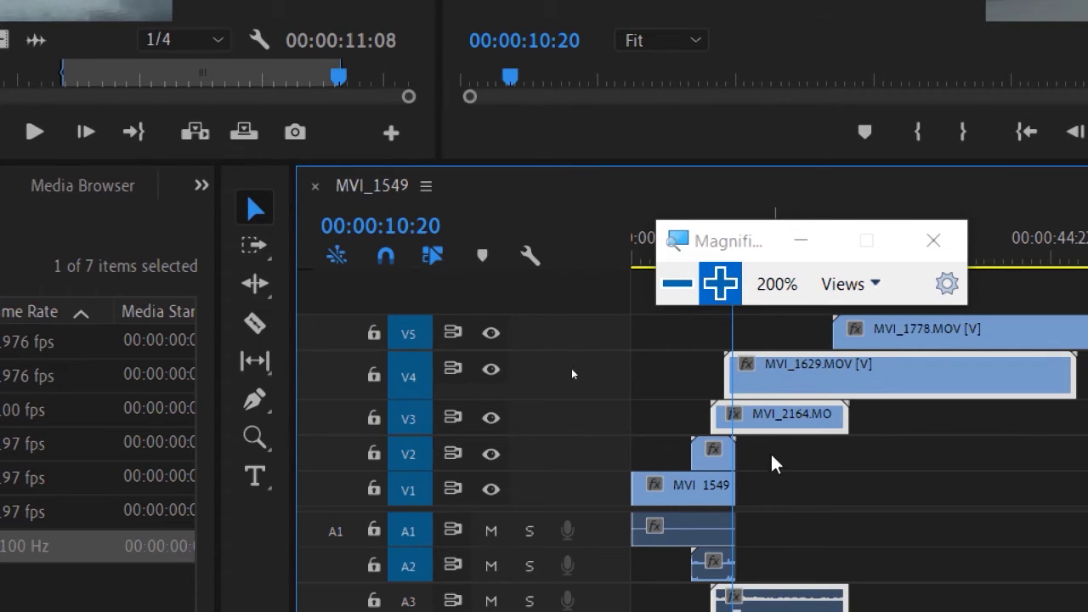
left_click(838, 471)
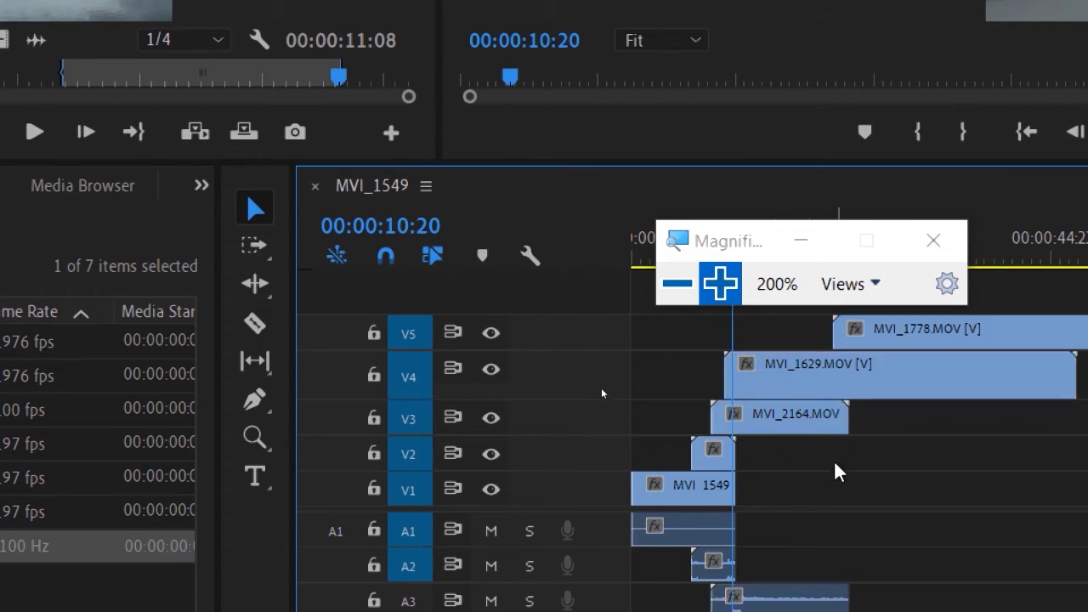
Step: Shift clips later with the Track Select Forward Tool, undoing each move with Ctrl+Z
left_click(255, 245)
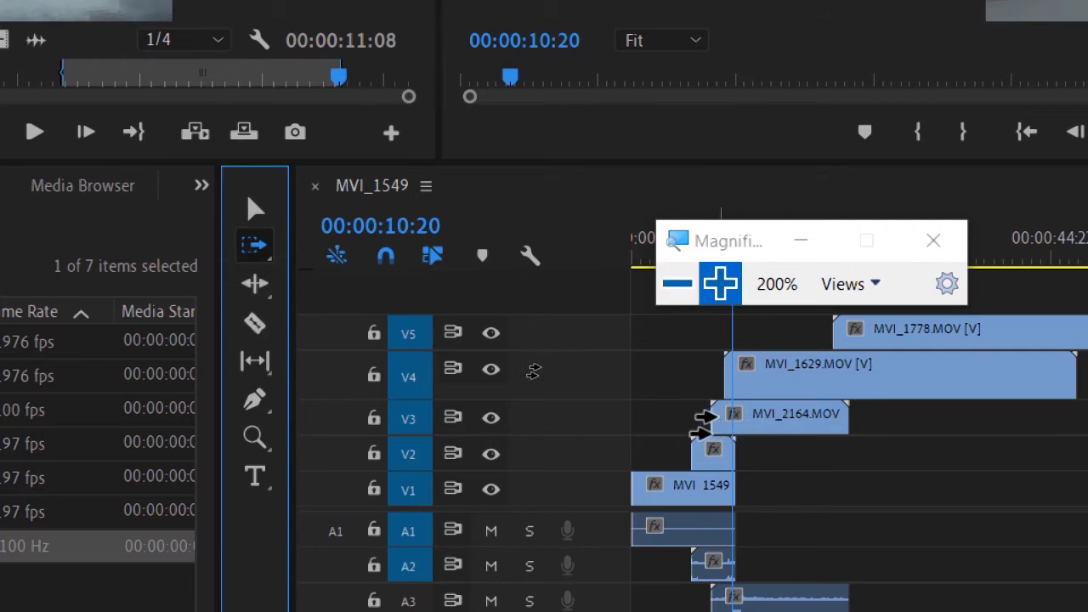
left_click_drag(701, 420, 748, 420)
key("ctrl+z")
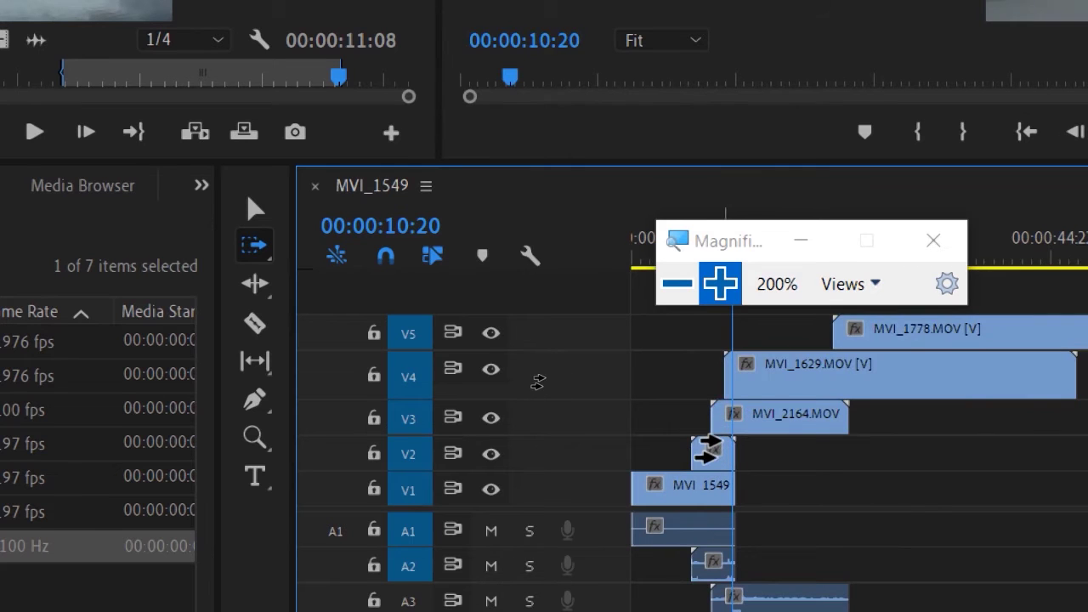
left_click(846, 350)
left_click_drag(847, 350, 955, 348)
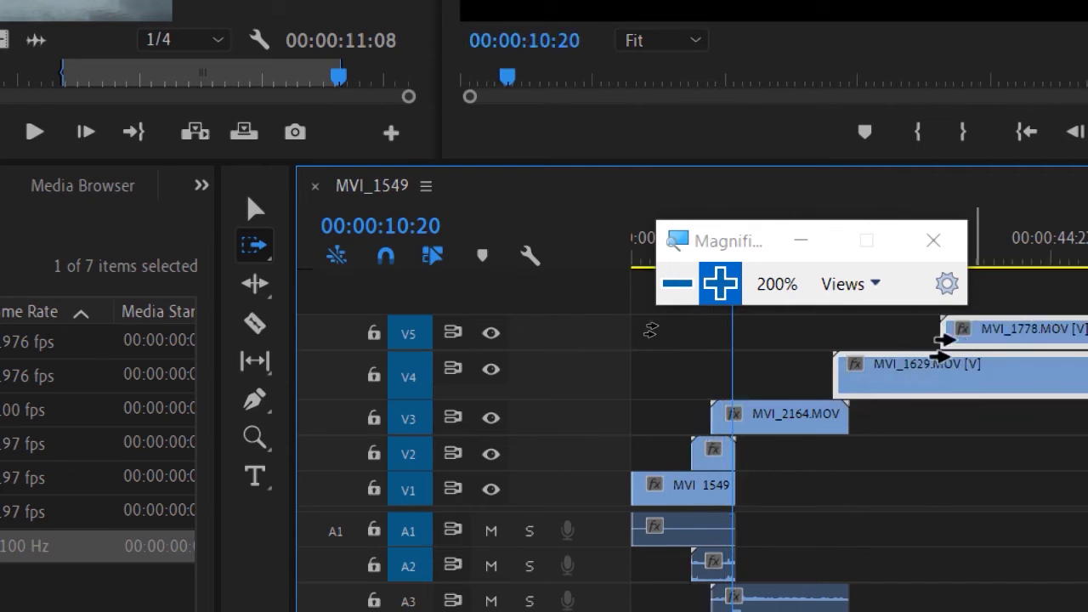
left_click(677, 284)
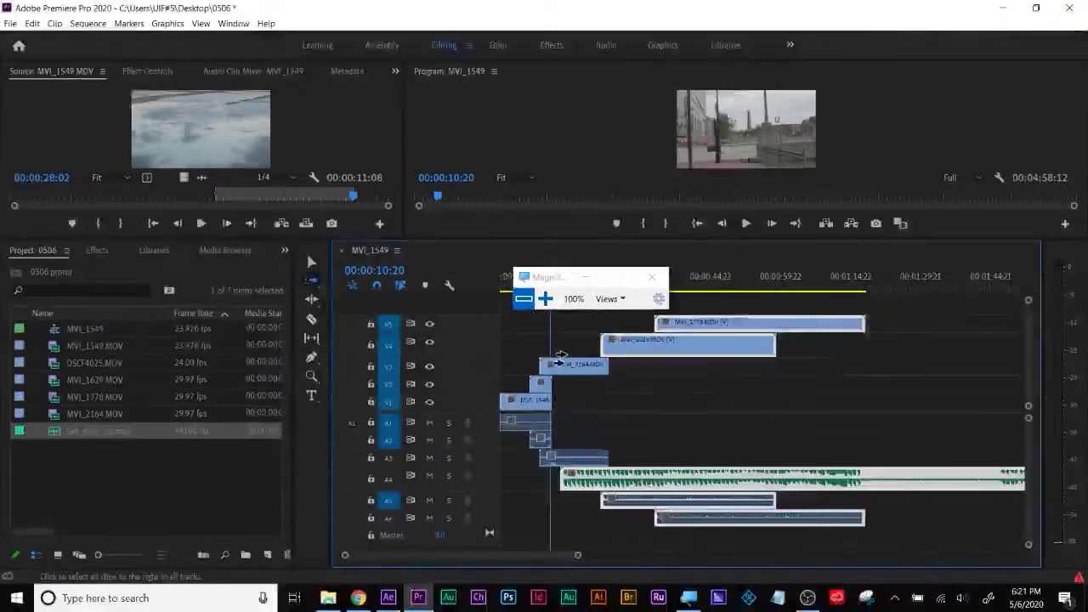
key("ctrl+z")
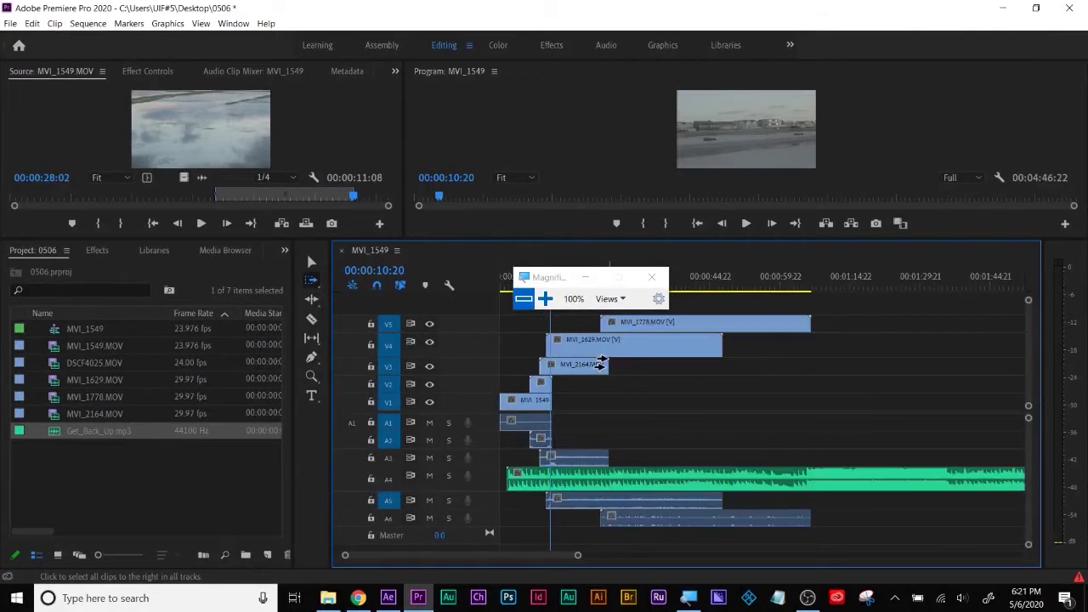
Step: Test 11- and 13-second forward shifts, undo both, and return to the Selection Tool
left_click_drag(648, 330, 702, 335)
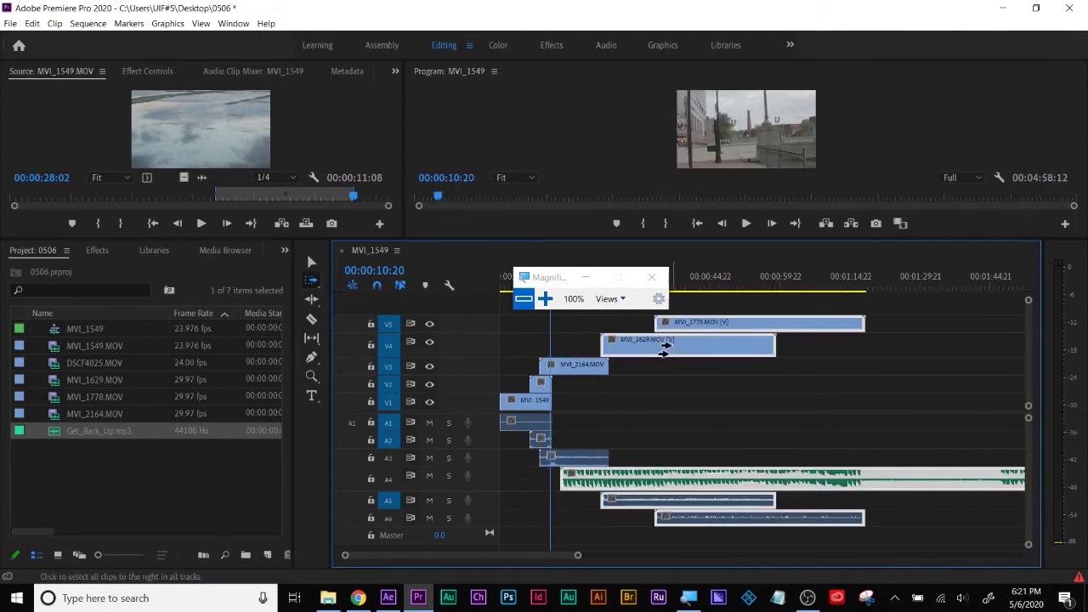
key("ctrl+z")
left_click_drag(568, 367, 633, 366)
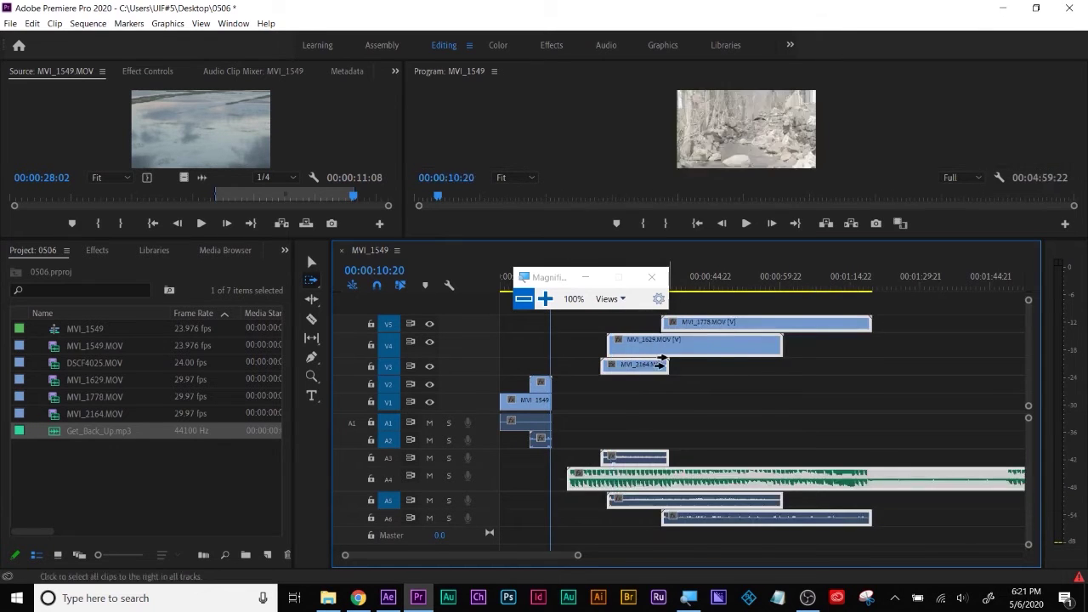
key("ctrl+z")
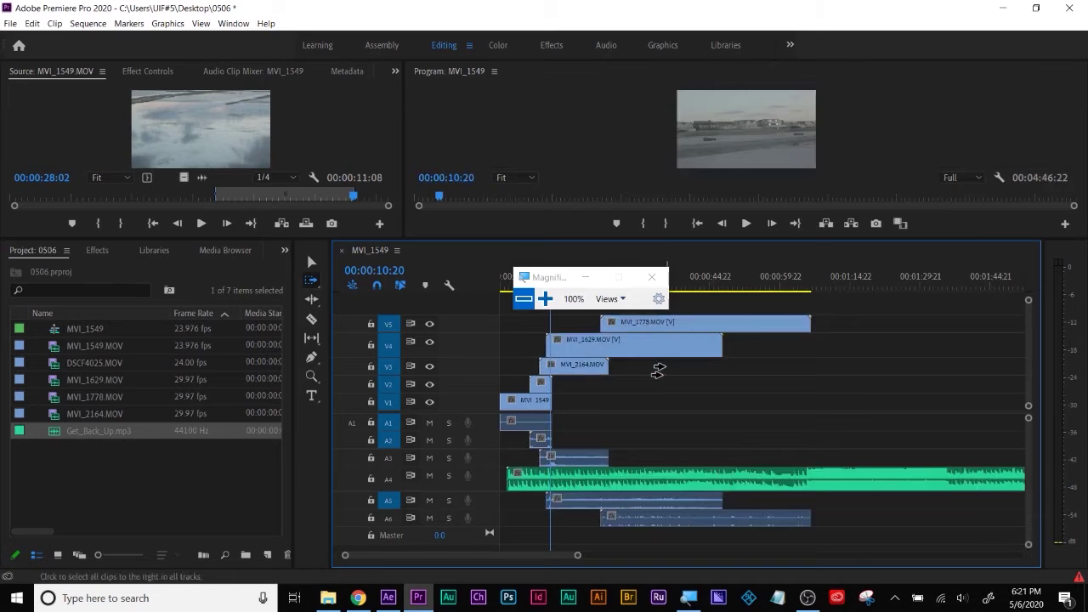
left_click(311, 280)
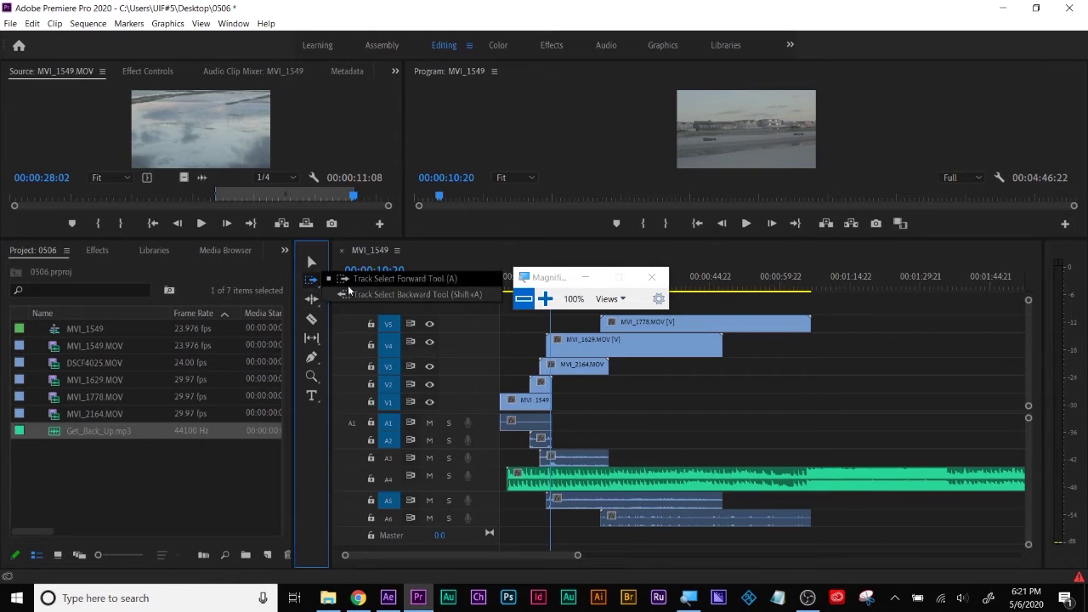
left_click(320, 284)
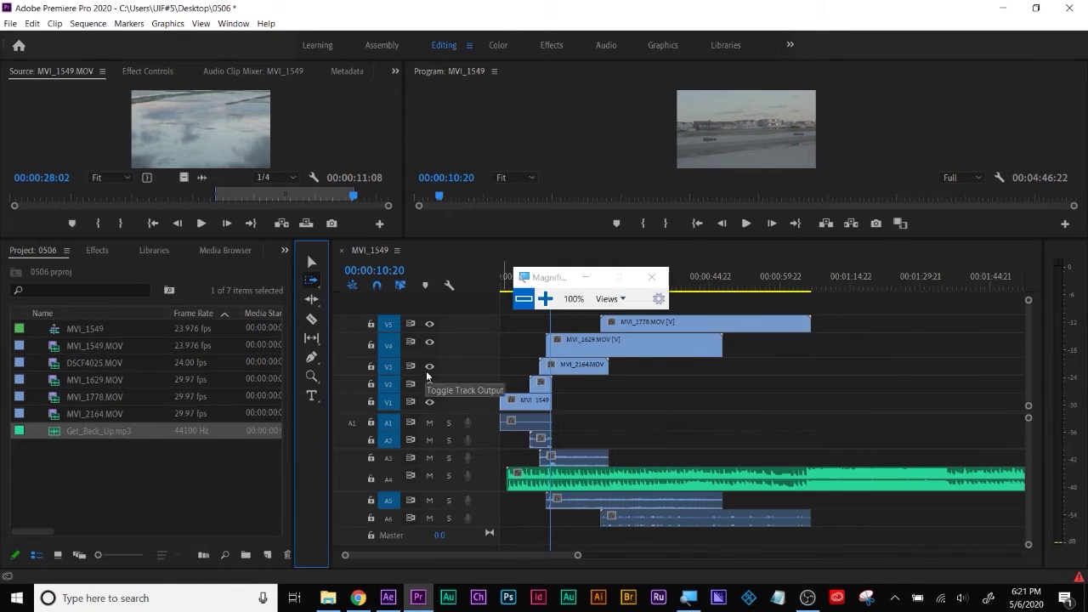
key("v")
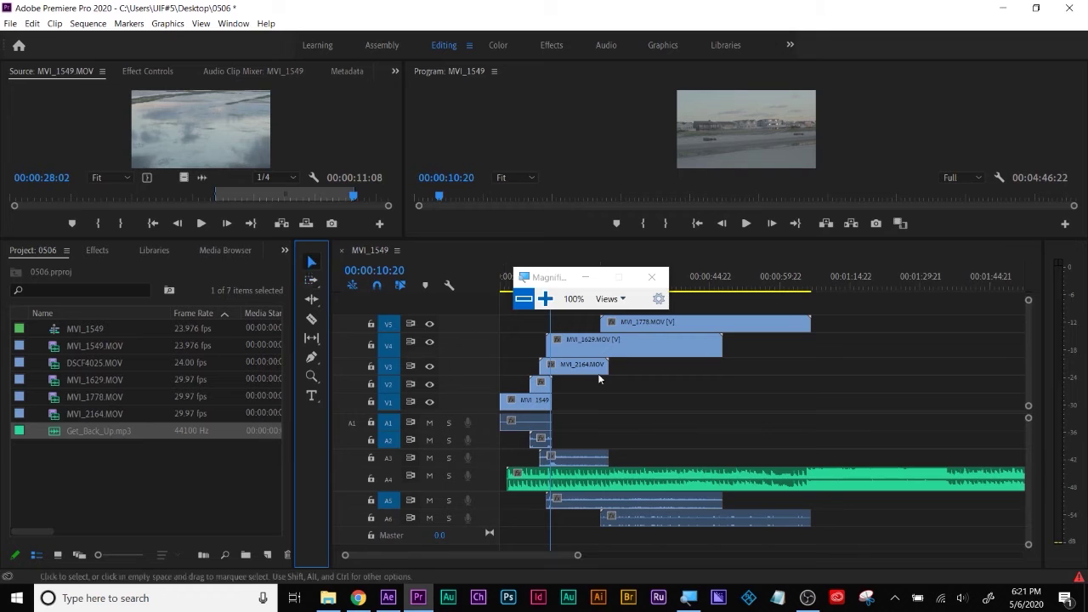
Step: Select the Get_Back_Up.mp3 music and lock track A4 so it stays put
left_click_drag(548, 274, 542, 249)
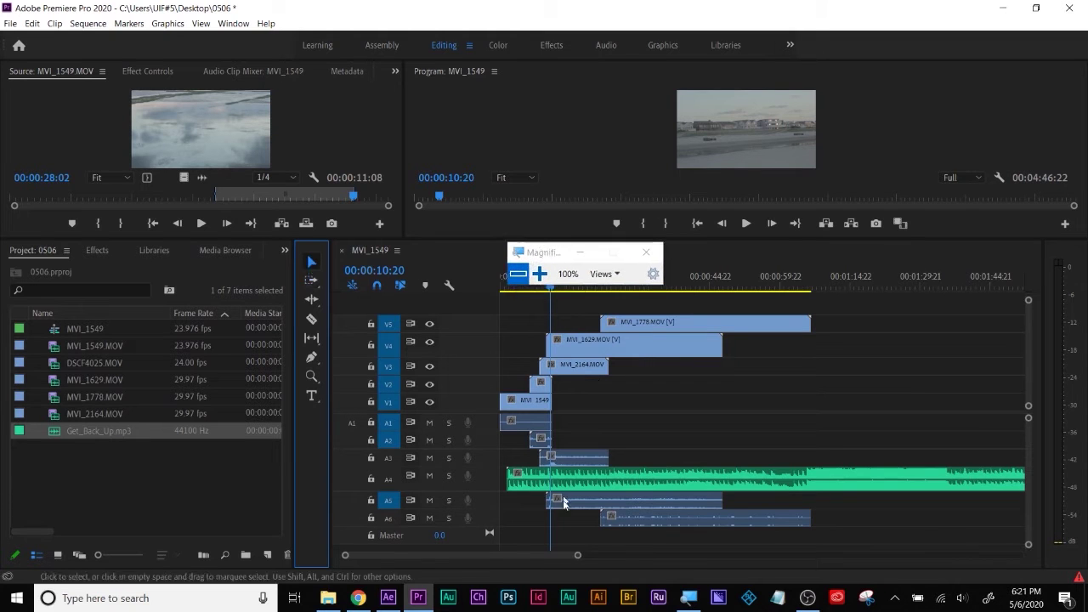
left_click(573, 480)
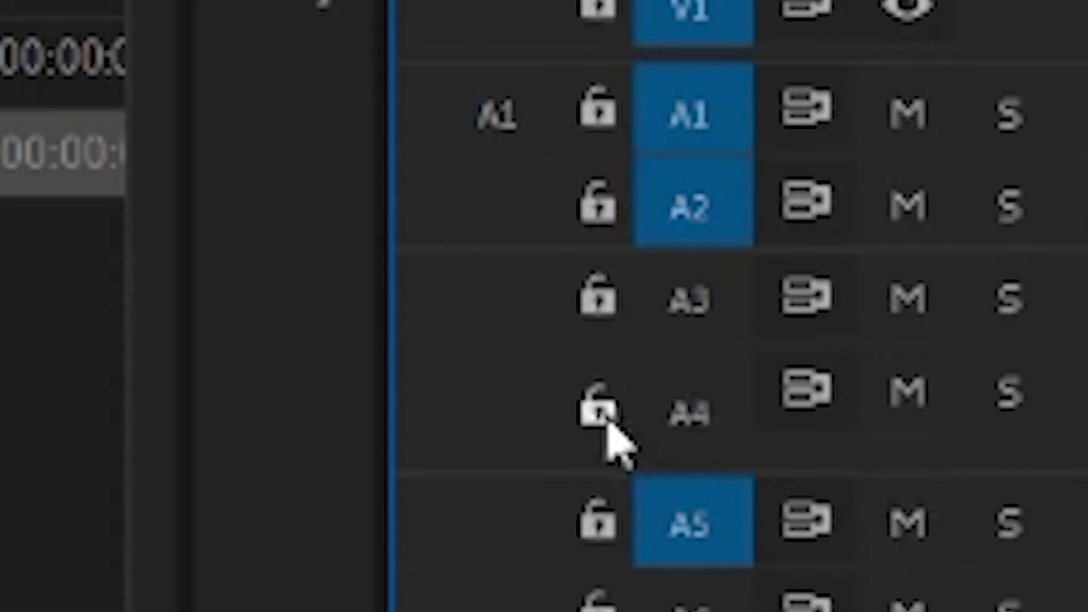
left_click(371, 480)
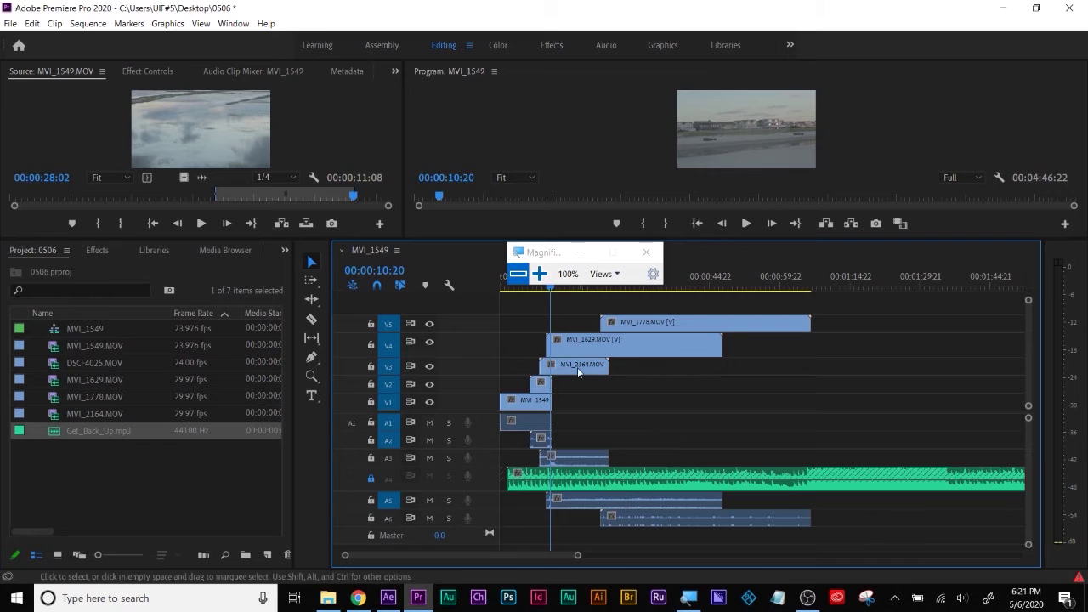
Step: Shift MVI_2164 and every clip after it slightly later with Track Select Forward
left_click(311, 279)
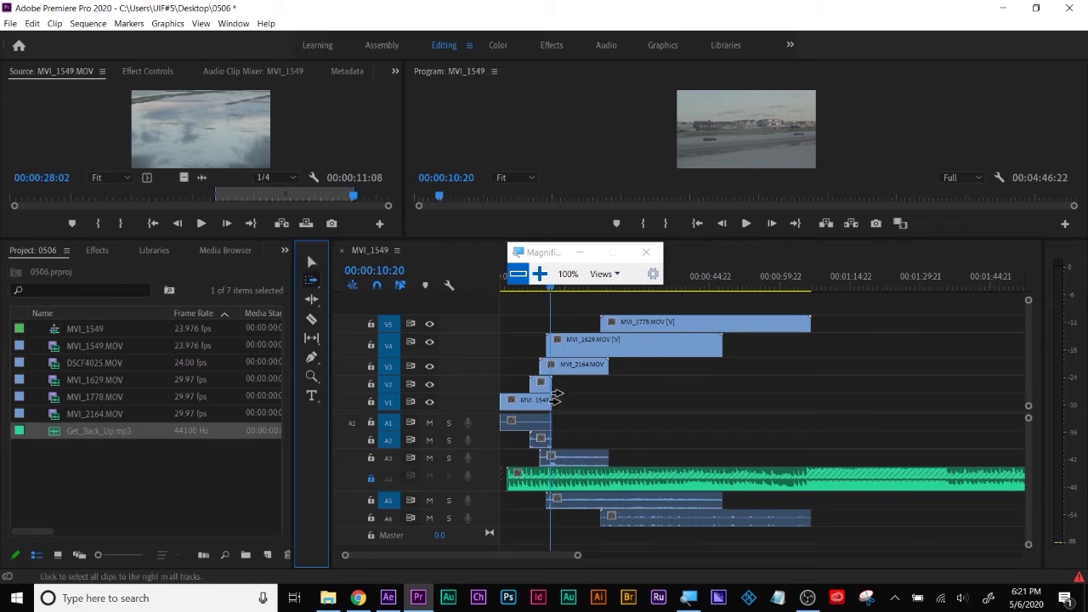
left_click(579, 364)
left_click_drag(621, 367, 595, 347)
Step: Go back to the Selection Tool, unlock A4, and park the playhead at 00:00:06:05
left_click(311, 261)
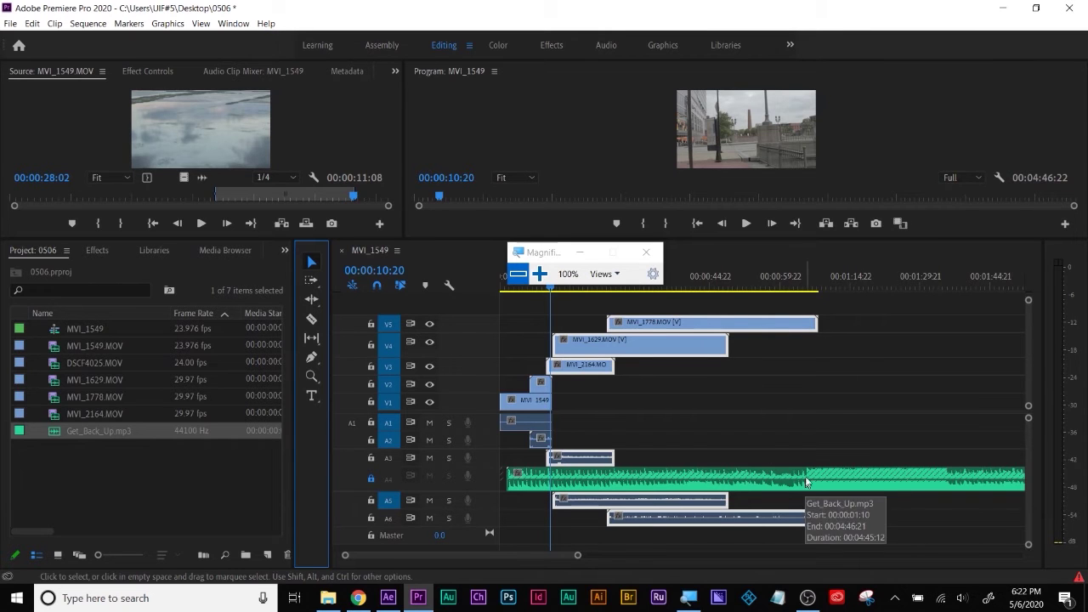
left_click(633, 430)
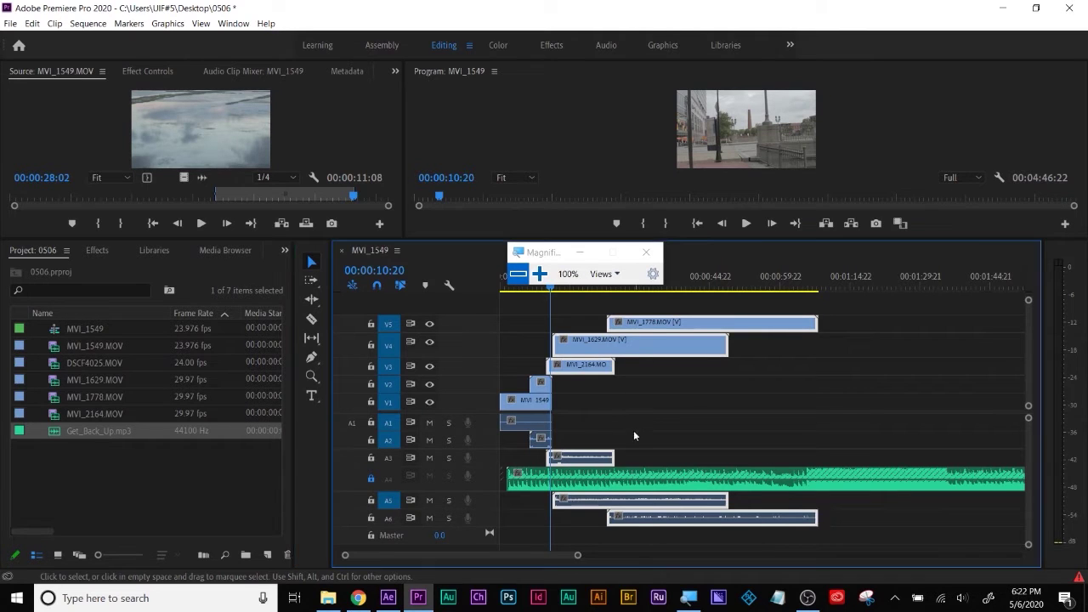
left_click(371, 481)
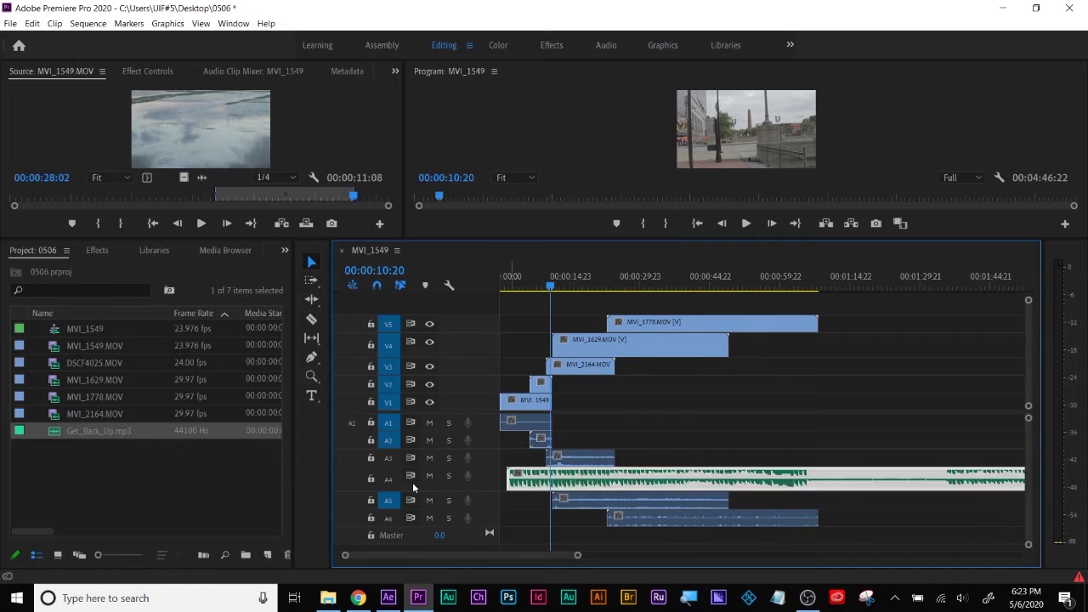
mouse_move(550, 284)
left_mouse_down()
mouse_move(517, 283)
mouse_move(532, 283)
left_mouse_up()
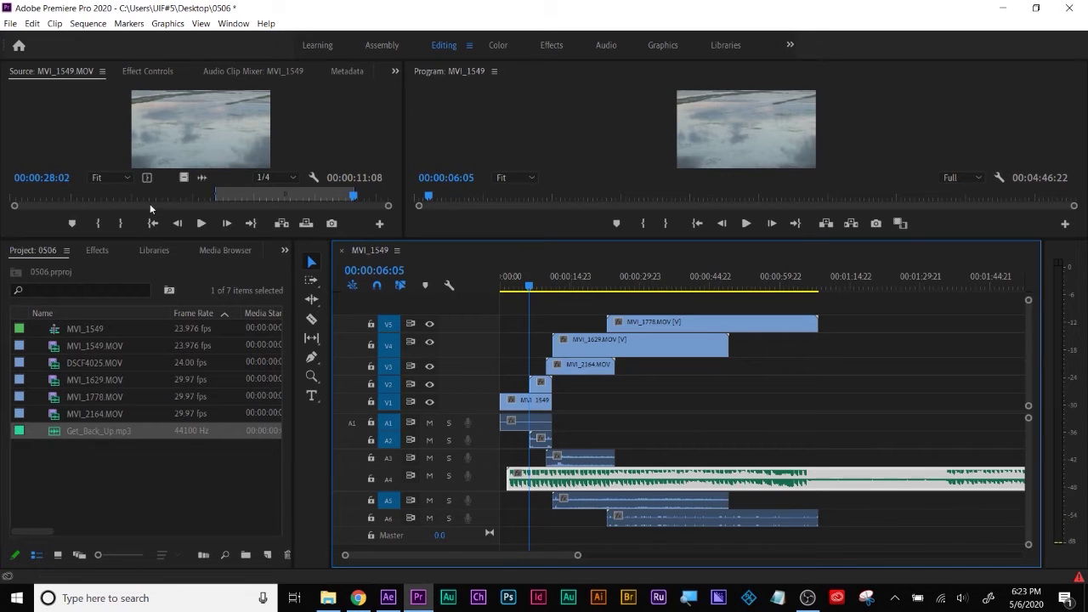
Step: Show the music's Effect Controls and enable keyframing on the volume Level
left_click(145, 73)
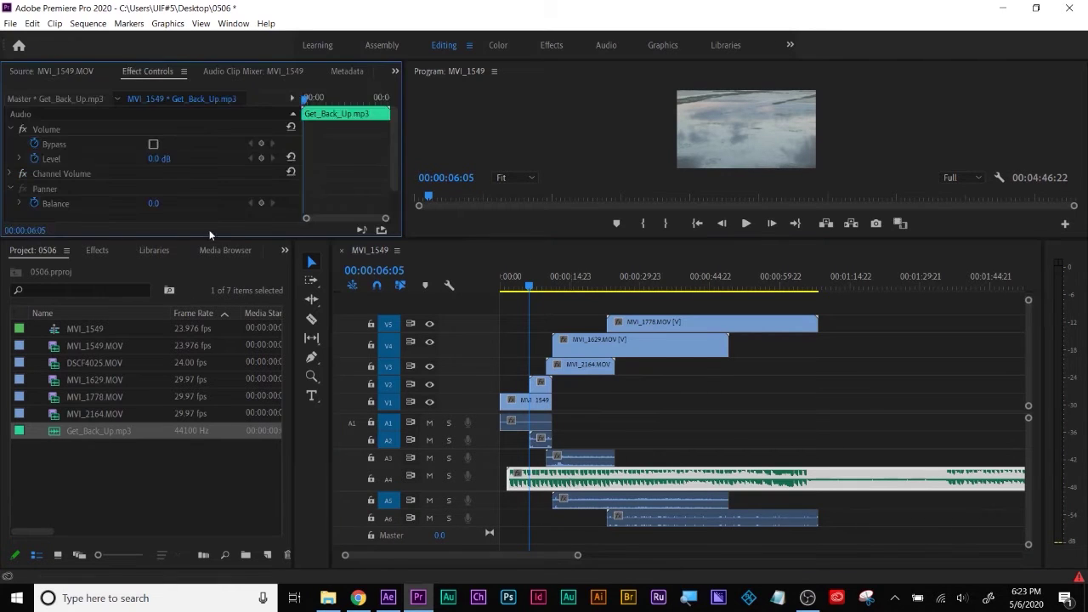
left_click_drag(211, 238, 207, 290)
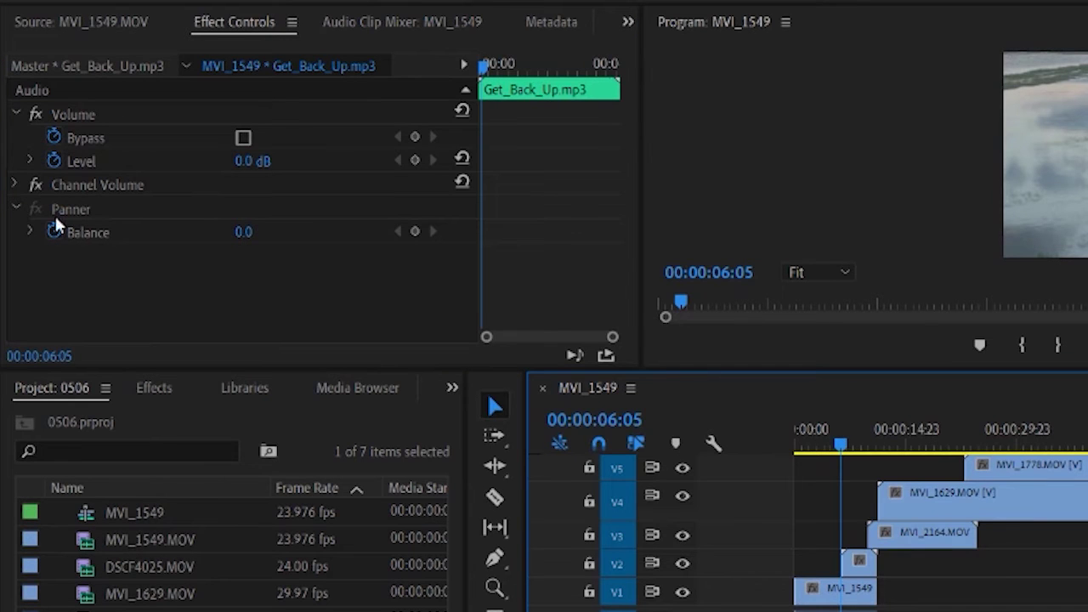
left_click(87, 168)
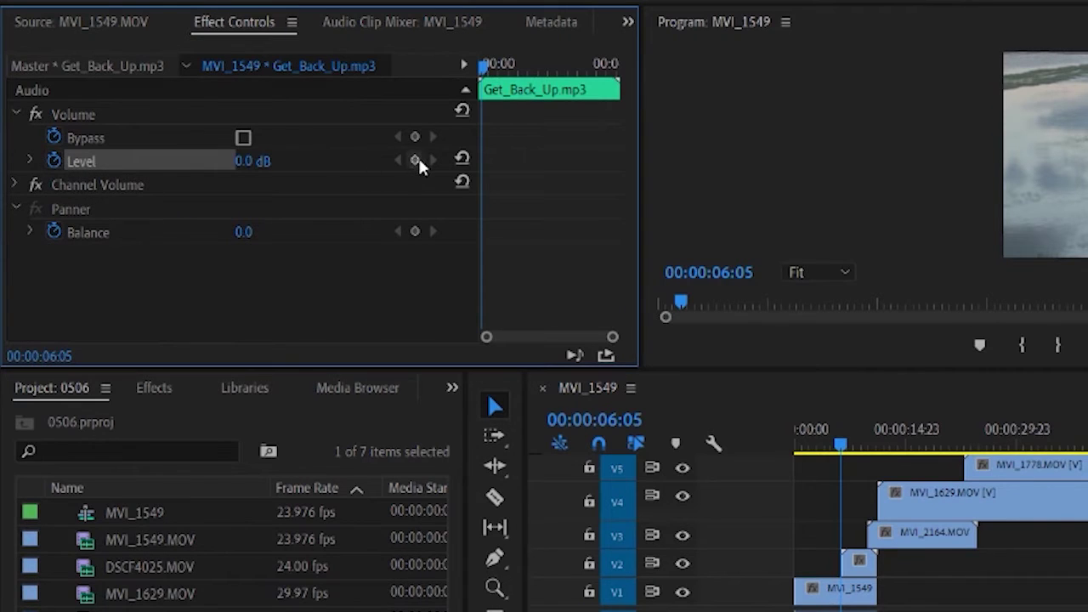
left_click(54, 162)
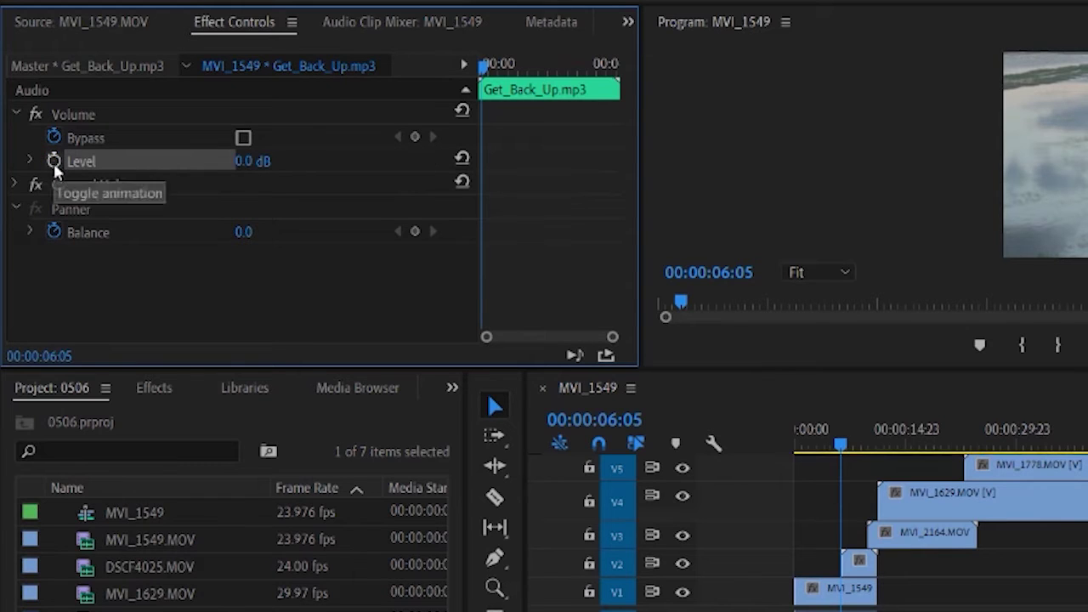
left_click(54, 161)
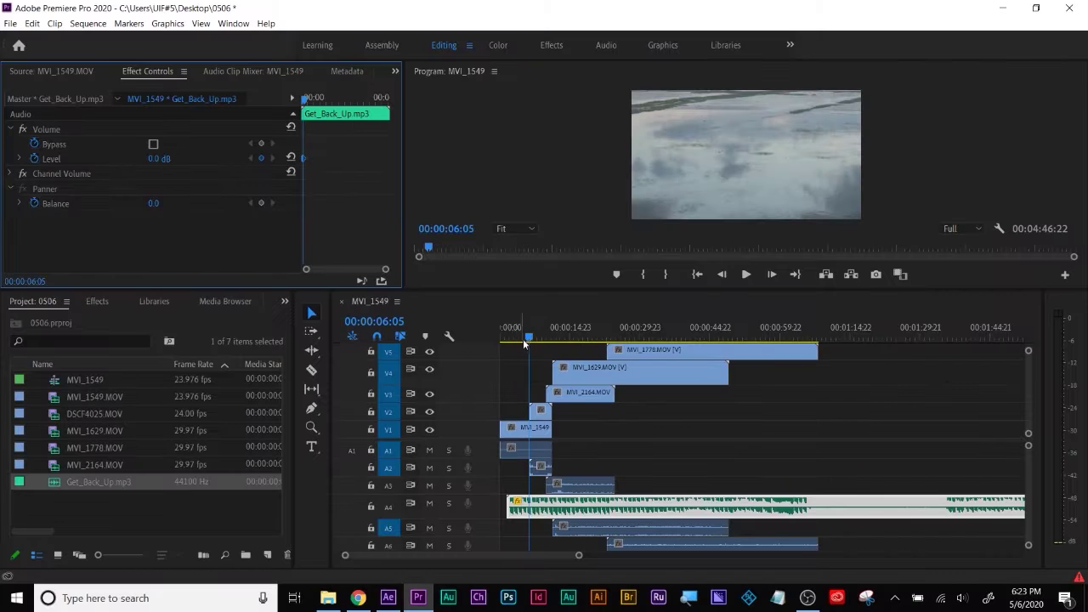
Step: Add a -20 dB Level keyframe at 00:00:01:23 and play back the fade-in
left_click_drag(524, 343, 505, 340)
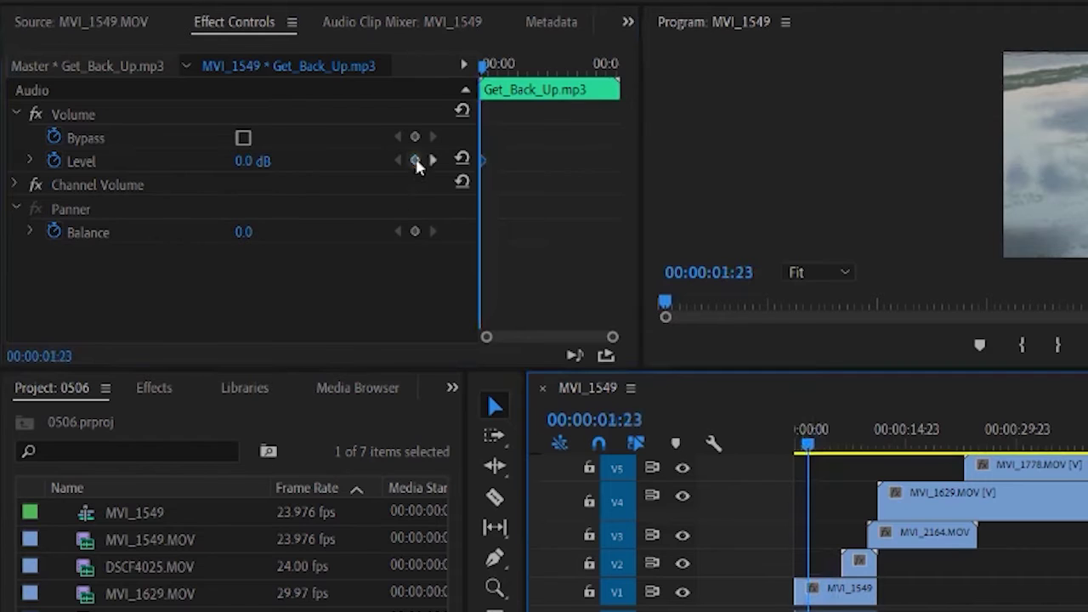
left_click(417, 162)
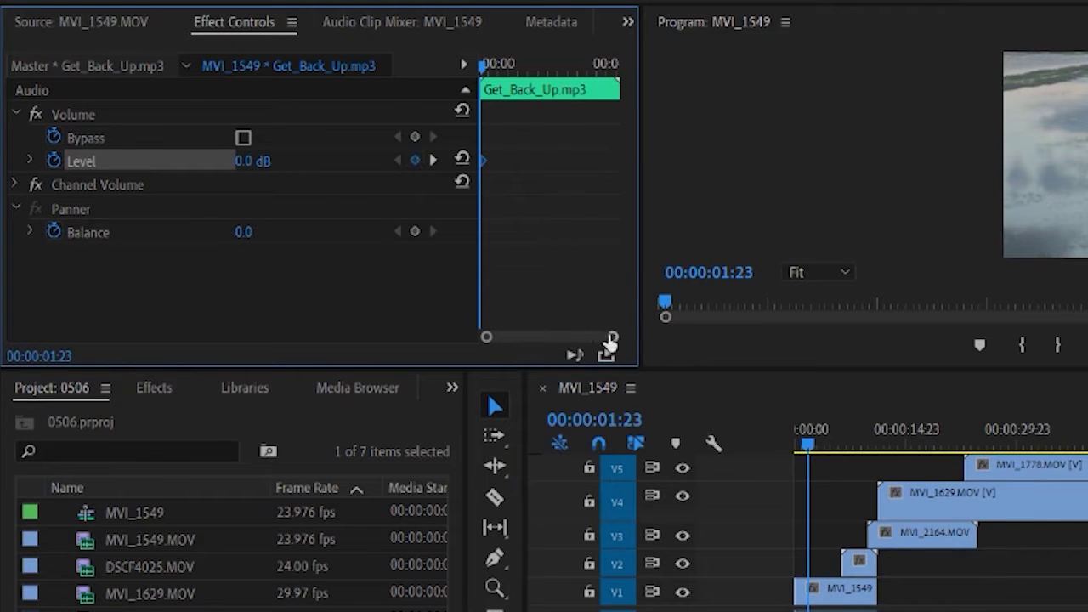
left_click_drag(607, 340, 579, 342)
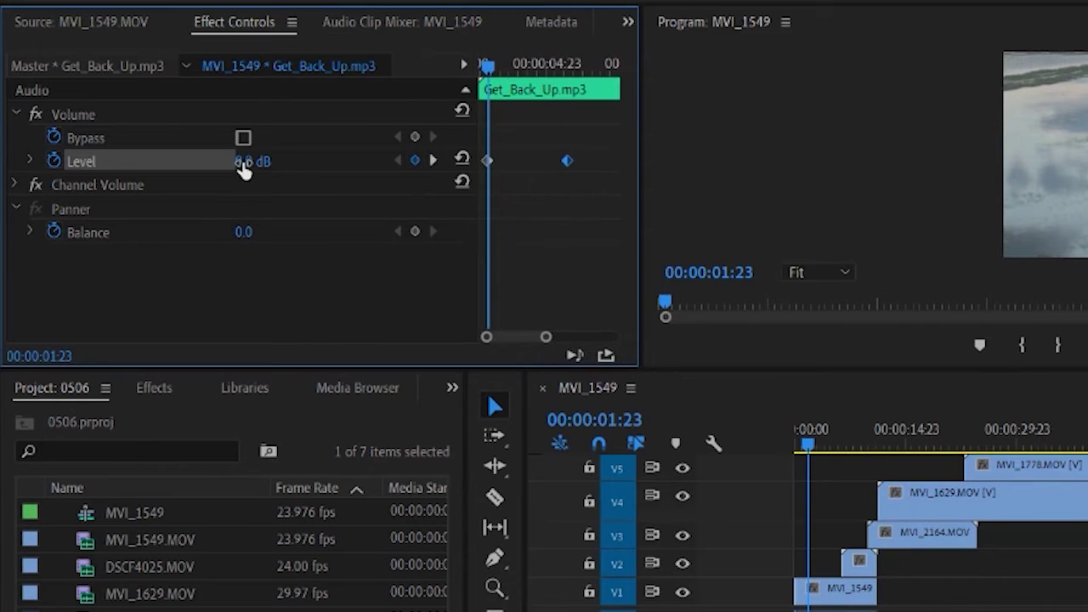
left_click(244, 166)
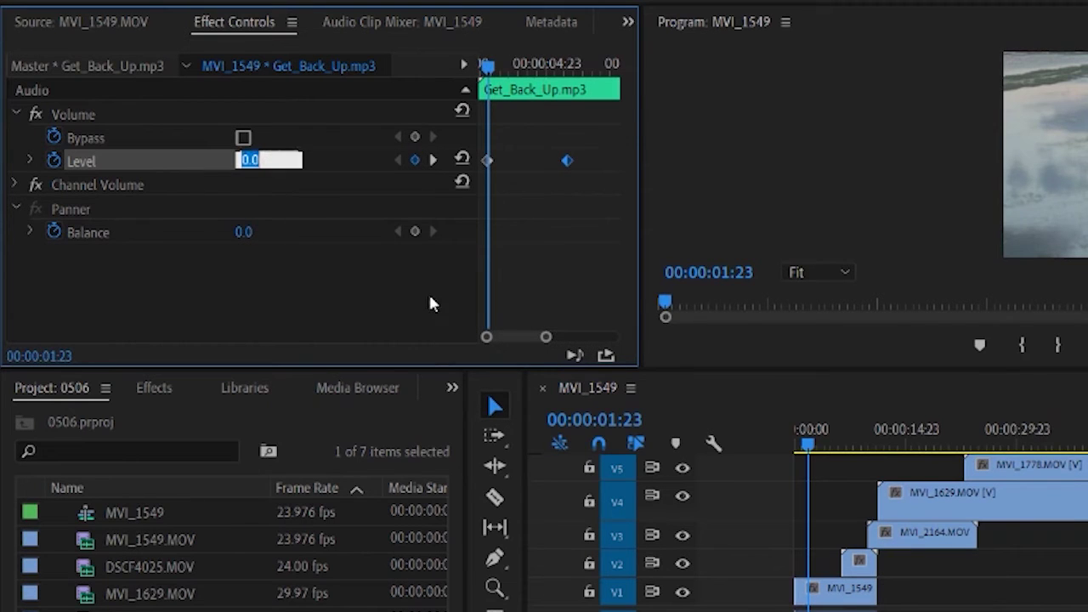
type("-20")
key("Return")
mouse_move(490, 66)
left_mouse_down()
mouse_move(566, 68)
mouse_move(483, 66)
left_mouse_up()
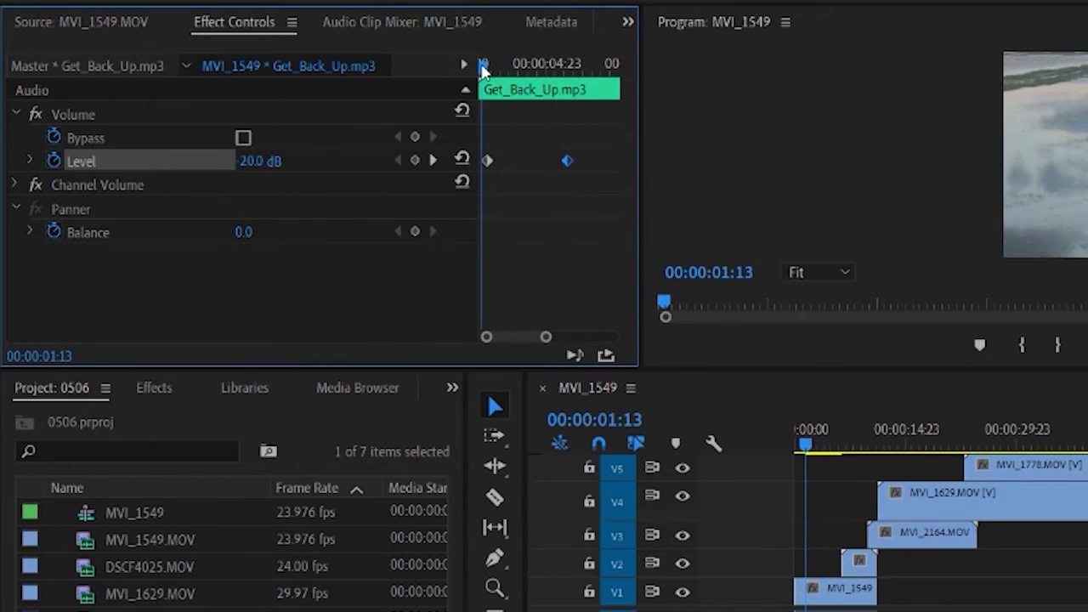
key("space")
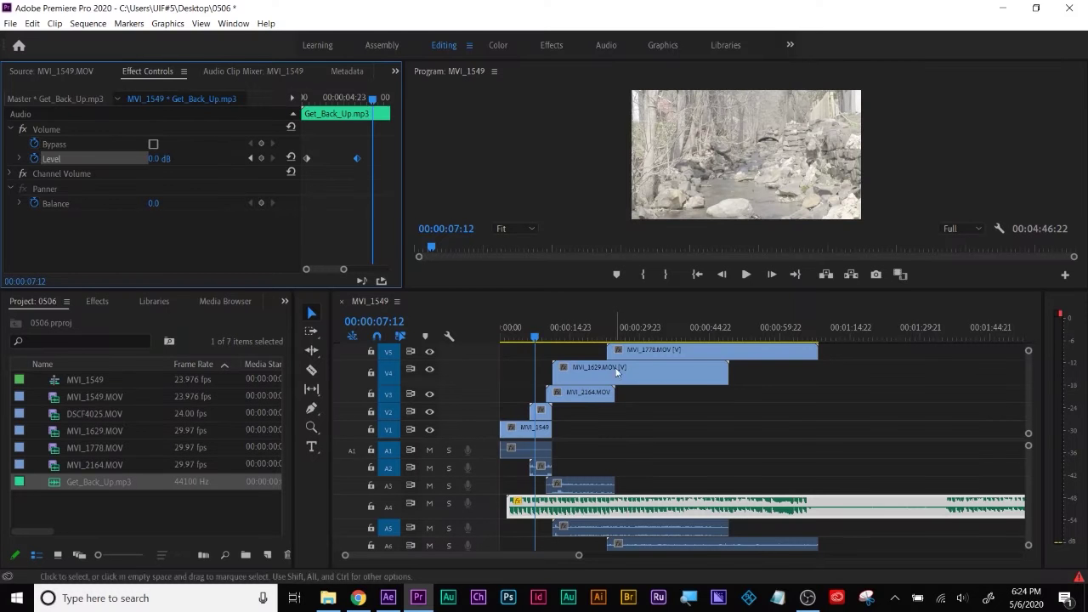
Step: Keyframe MVI_1629's Scale from about 00:00:14:20 up to 137.0 at 00:00:18:18
left_click(670, 365)
left_click(566, 333)
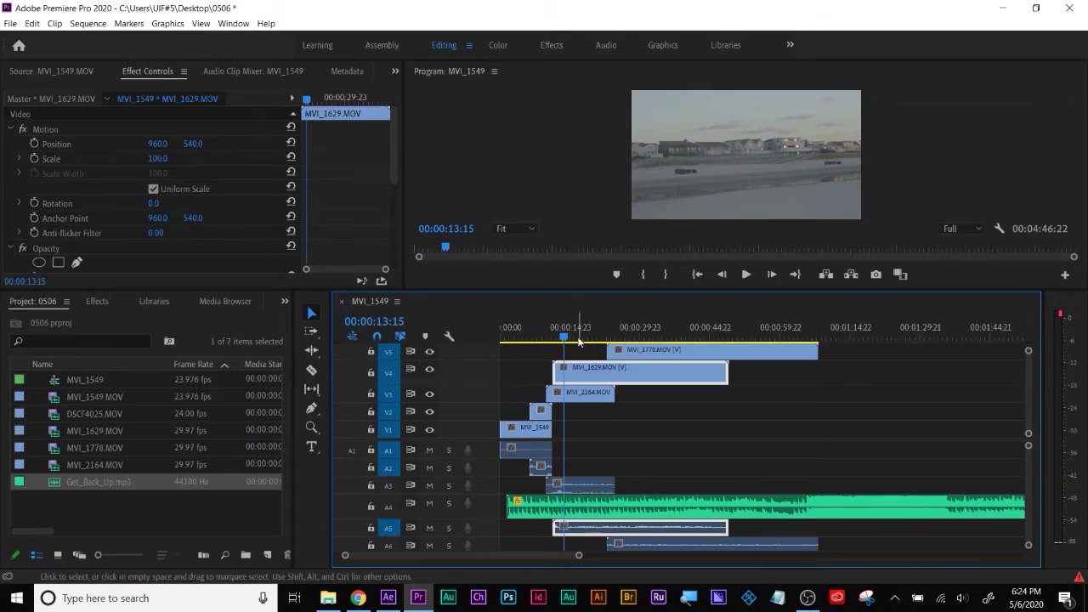
left_click_drag(583, 336, 573, 337)
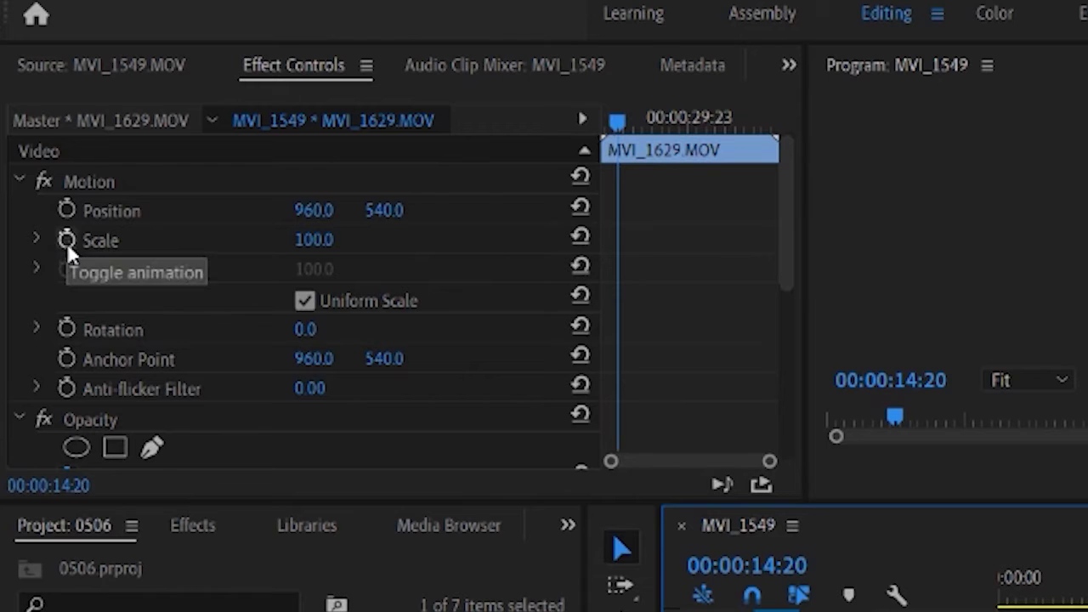
left_click(67, 241)
left_click_drag(572, 337, 592, 338)
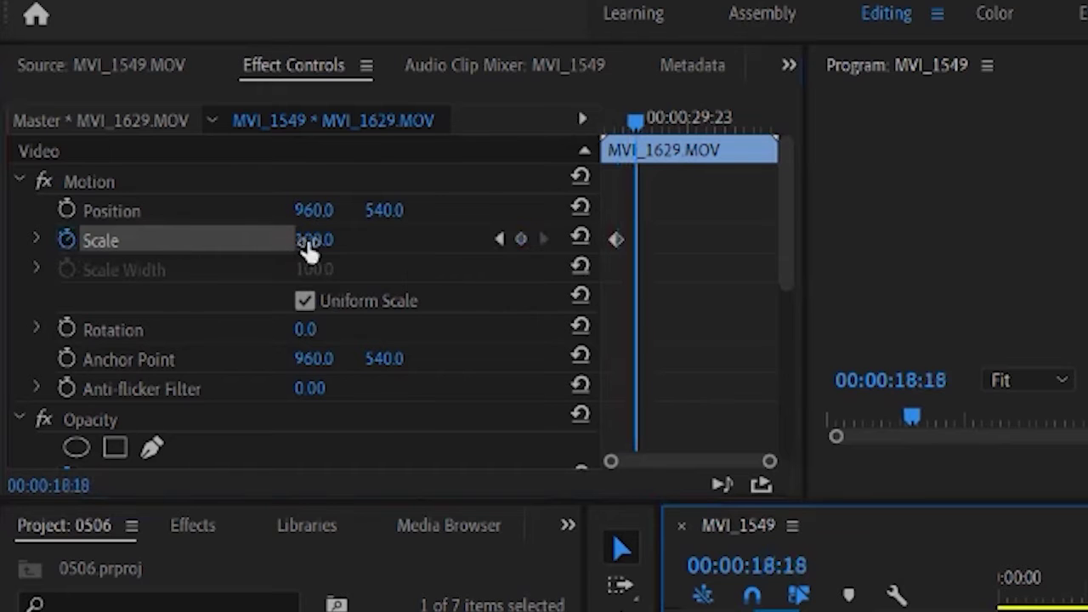
left_click_drag(309, 247, 371, 247)
left_click_drag(589, 336, 577, 337)
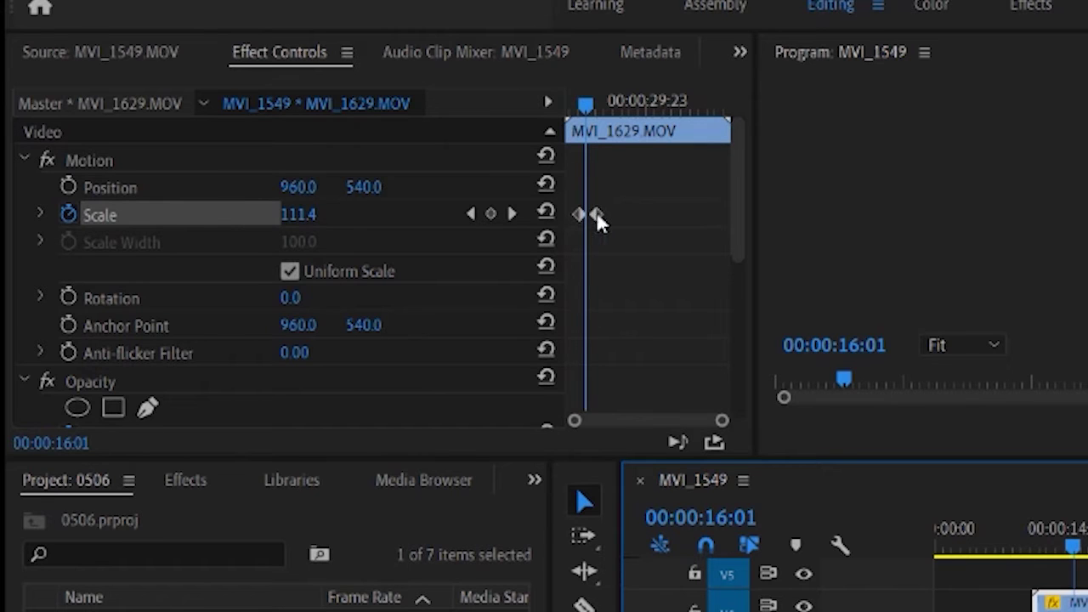
Step: Apply Ease Out to the first Scale keyframe and Ease In to the second
right_click(596, 214)
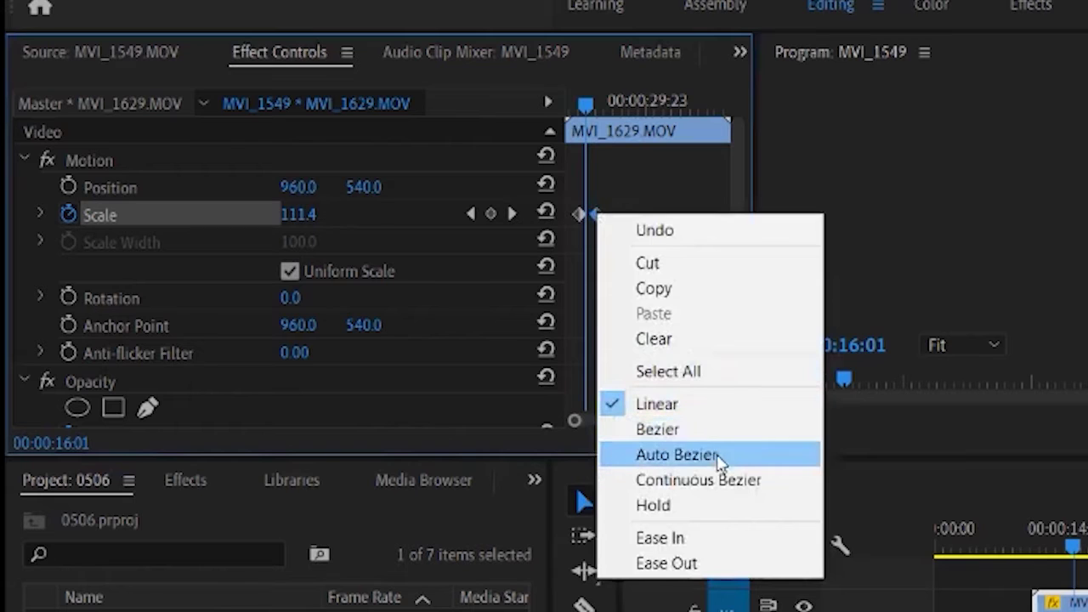
left_click(688, 161)
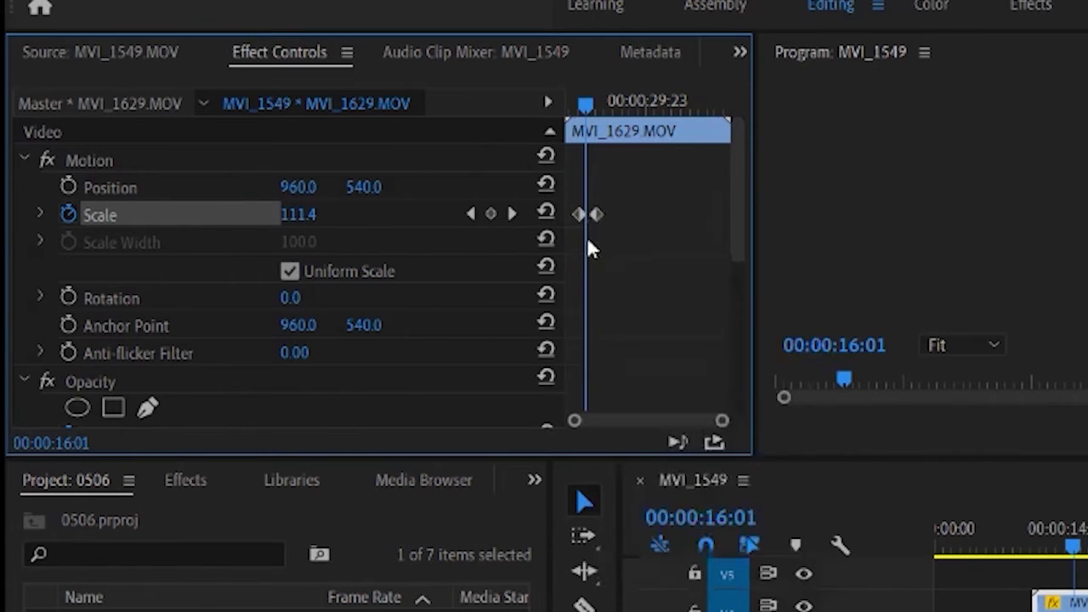
right_click(574, 212)
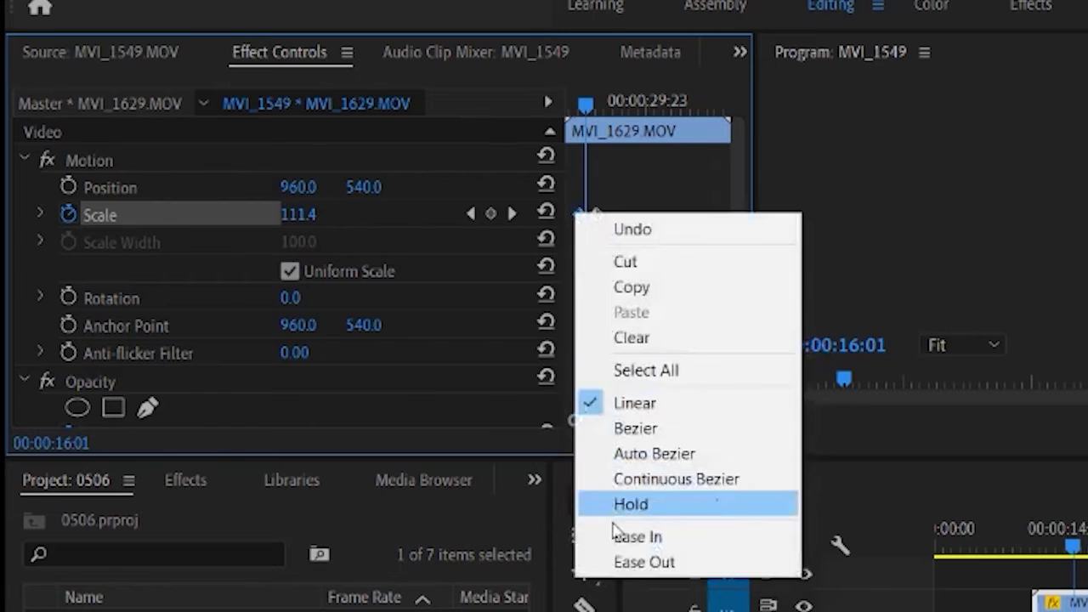
left_click(644, 562)
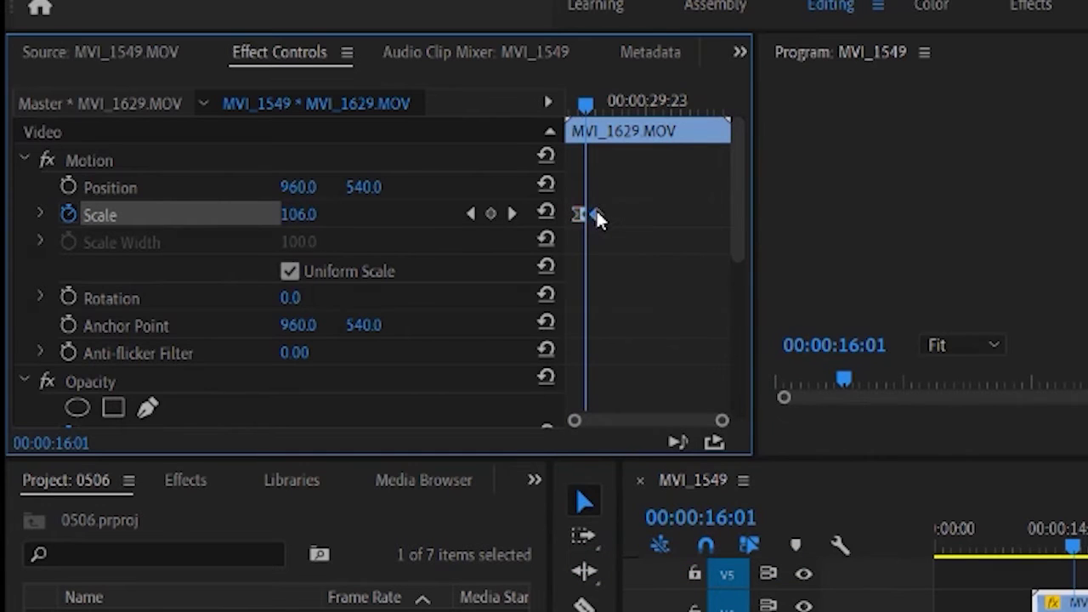
right_click(597, 215)
left_click(646, 534)
Step: Scrub to preview the eased zoom and shift MVI_1629 along V4
left_click_drag(585, 103, 597, 102)
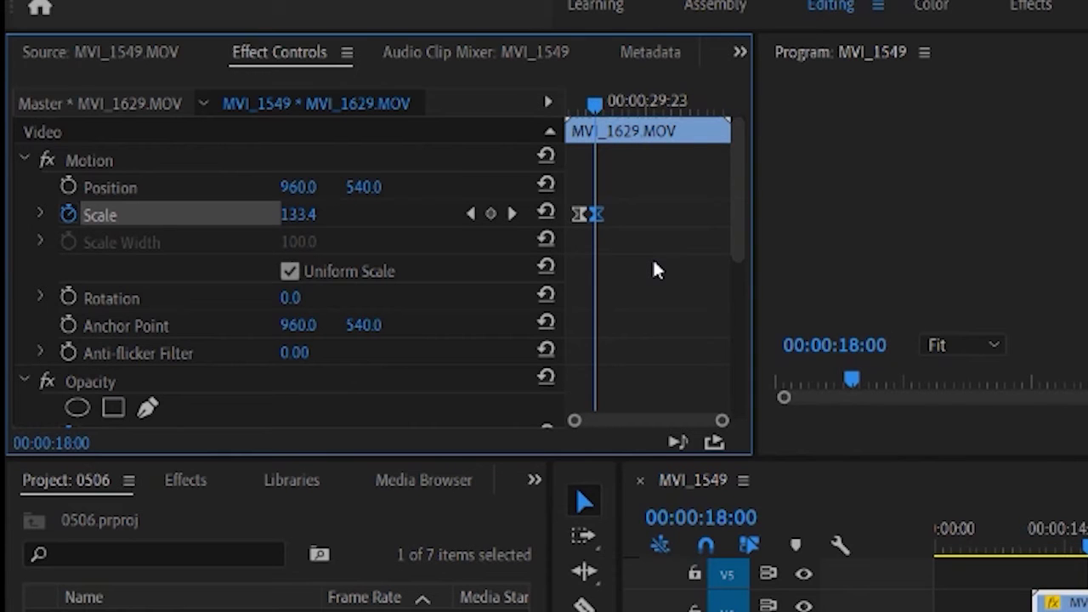
mouse_move(596, 102)
left_mouse_down()
mouse_move(584, 105)
mouse_move(596, 101)
left_mouse_up()
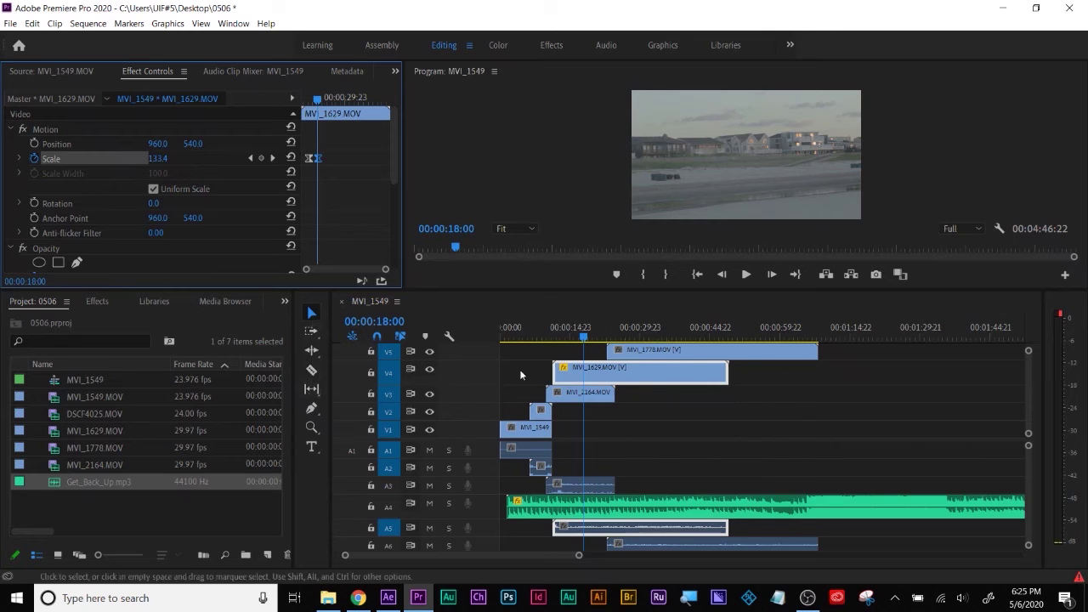
left_click_drag(611, 372, 585, 376)
Step: Trim MVI_1629's end shorter, then test shifting all following clips later and undo it
left_click_drag(739, 375, 658, 383)
left_click(719, 377)
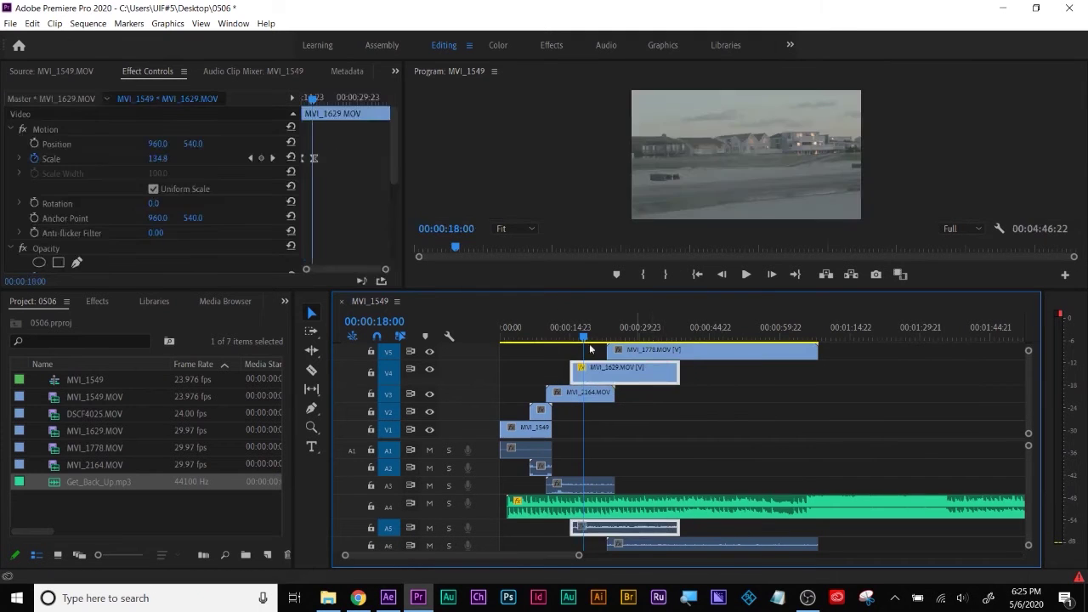
left_click(311, 331)
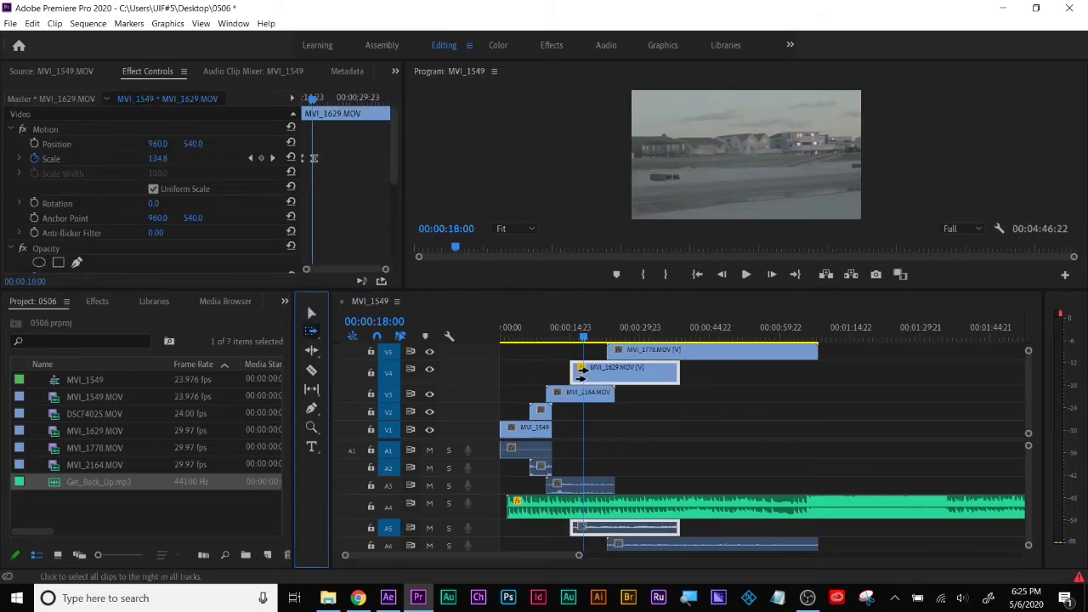
left_click(592, 384)
left_click_drag(592, 384, 657, 384)
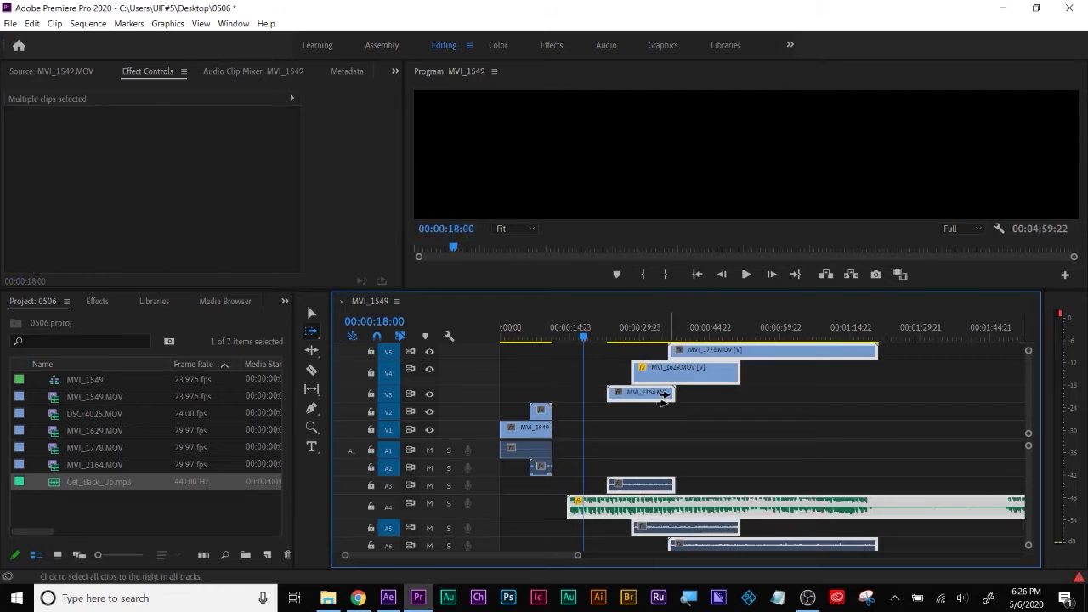
key("ctrl+z")
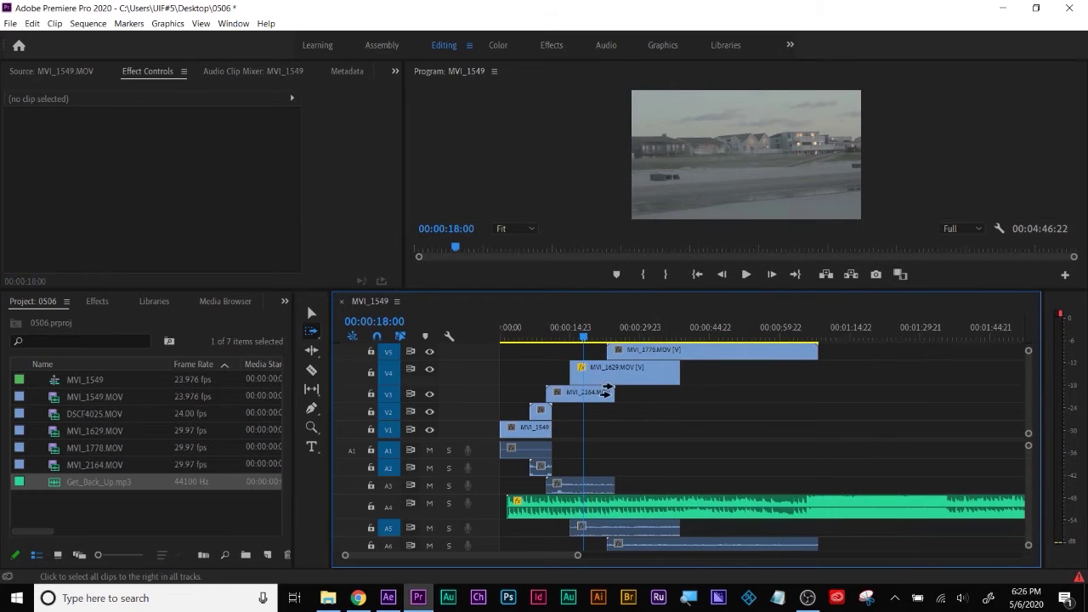
Step: Try two more forward shifts with Track Select Forward, undoing each to restore positions
left_click_drag(658, 369, 721, 368)
key("ctrl+z")
left_click_drag(499, 442, 586, 437)
key("ctrl+z")
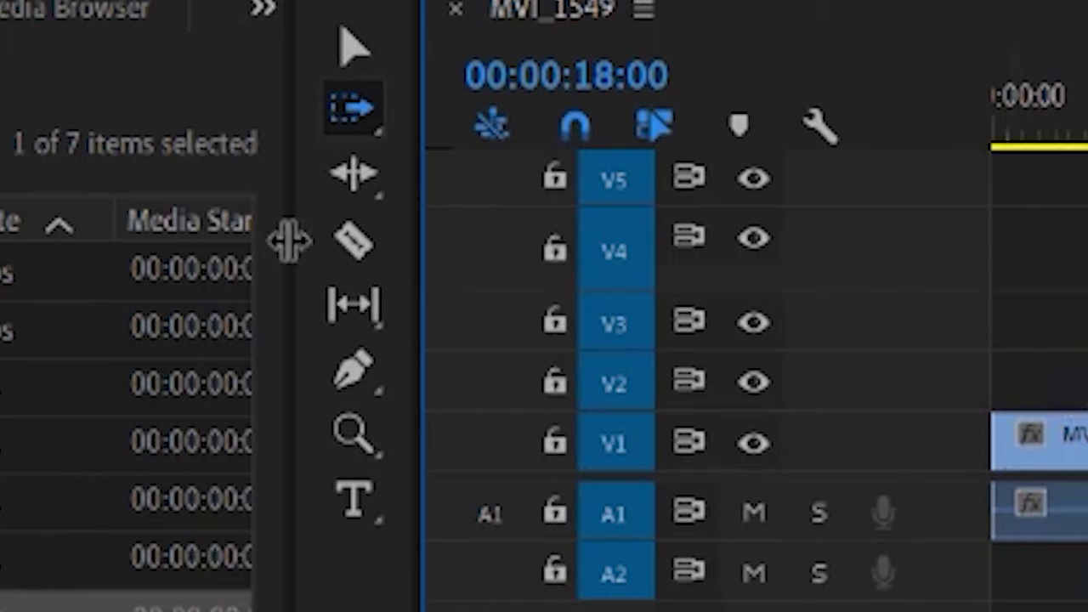
Step: Add a 'Hello Class' text title over the video frame
left_click(367, 503)
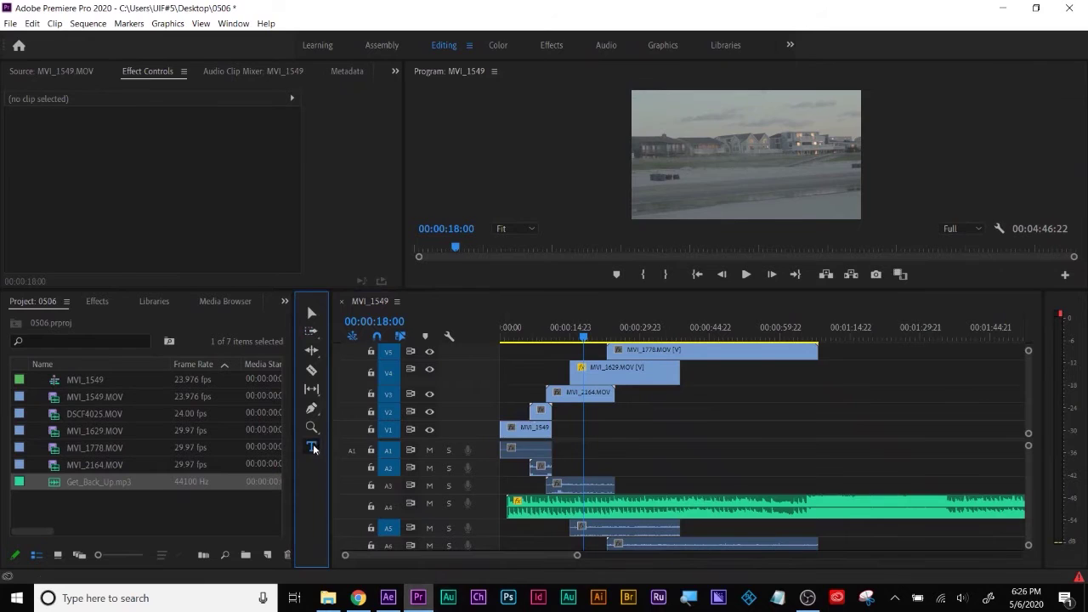
left_click(691, 144)
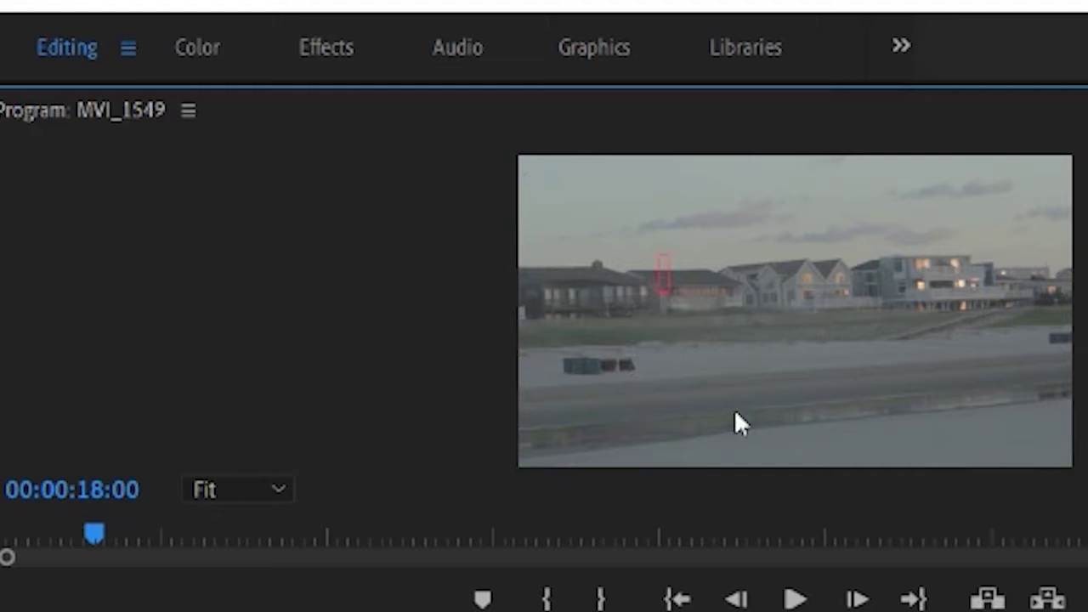
type("Hello Clad")
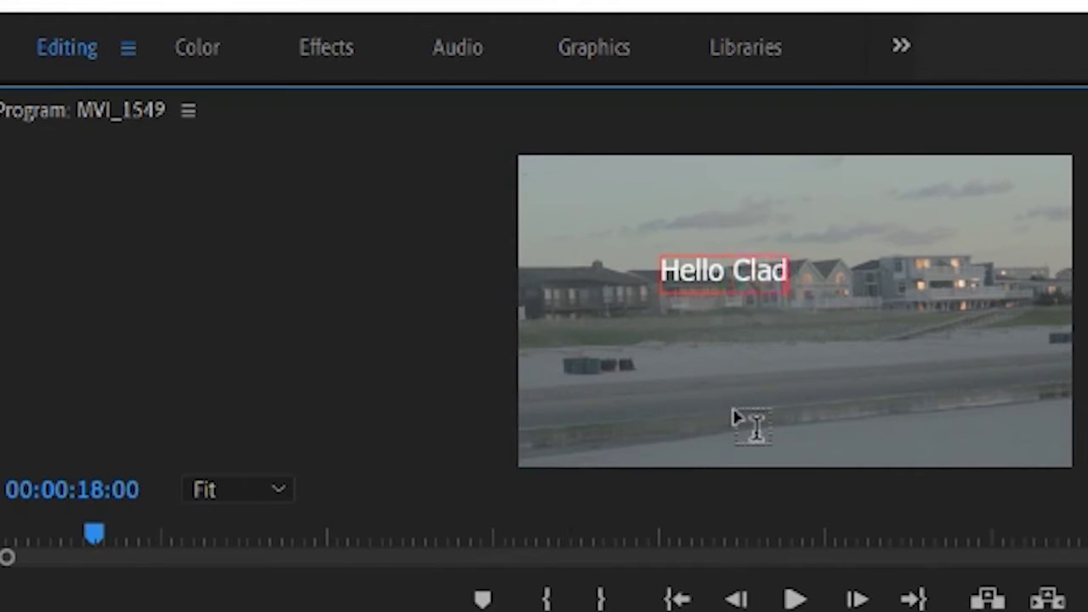
key("BackSpace")
type("ss")
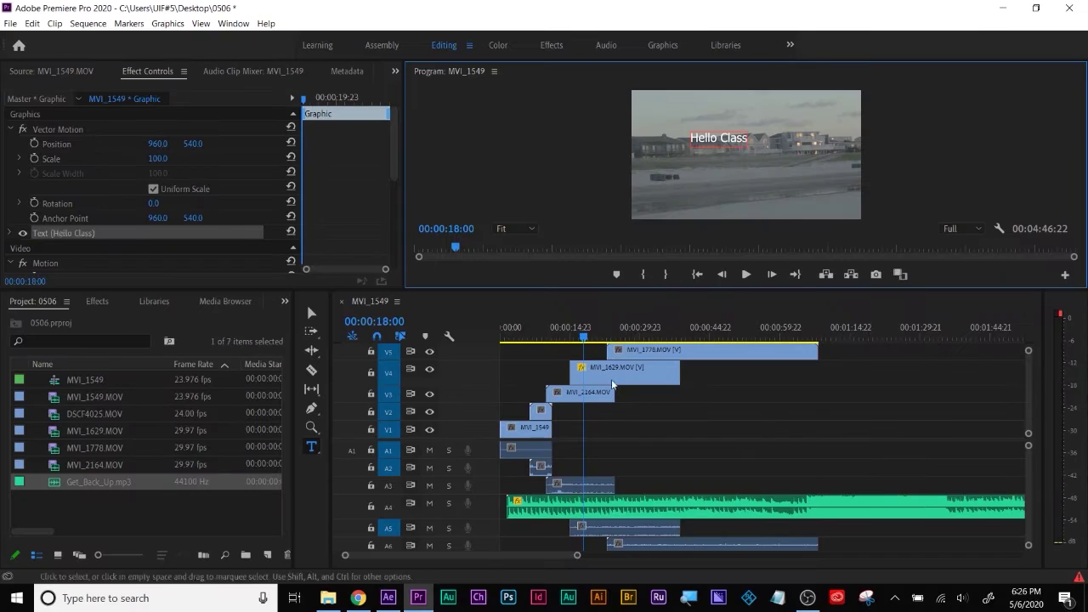
left_click(625, 447)
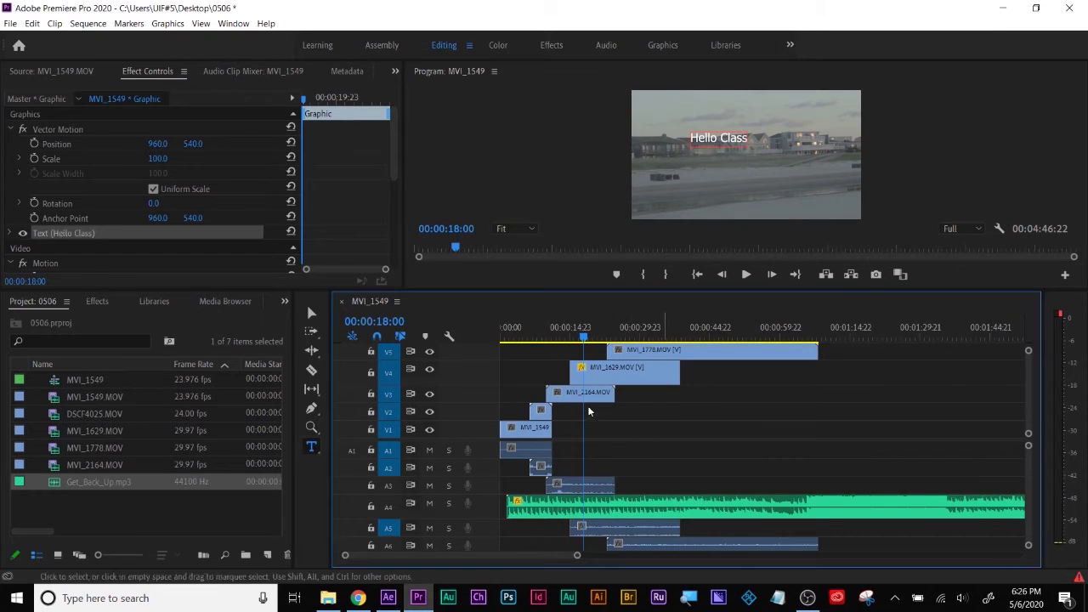
Step: Lengthen the Hello Class title on V6 to about 12 seconds and enlarge the Program monitor
left_click(605, 372)
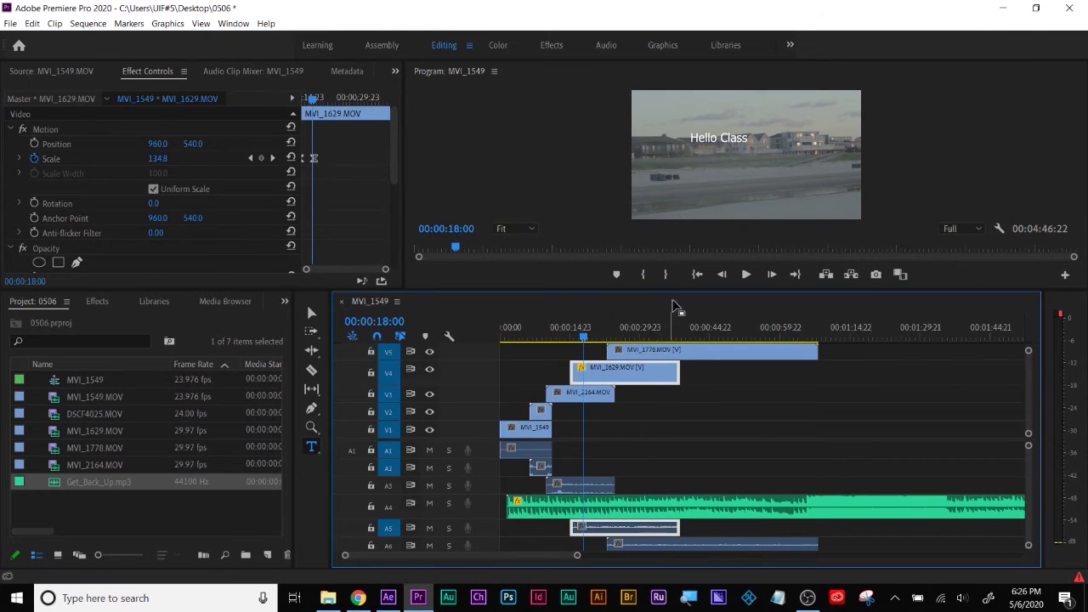
left_click_drag(680, 296, 645, 246)
left_click(645, 289)
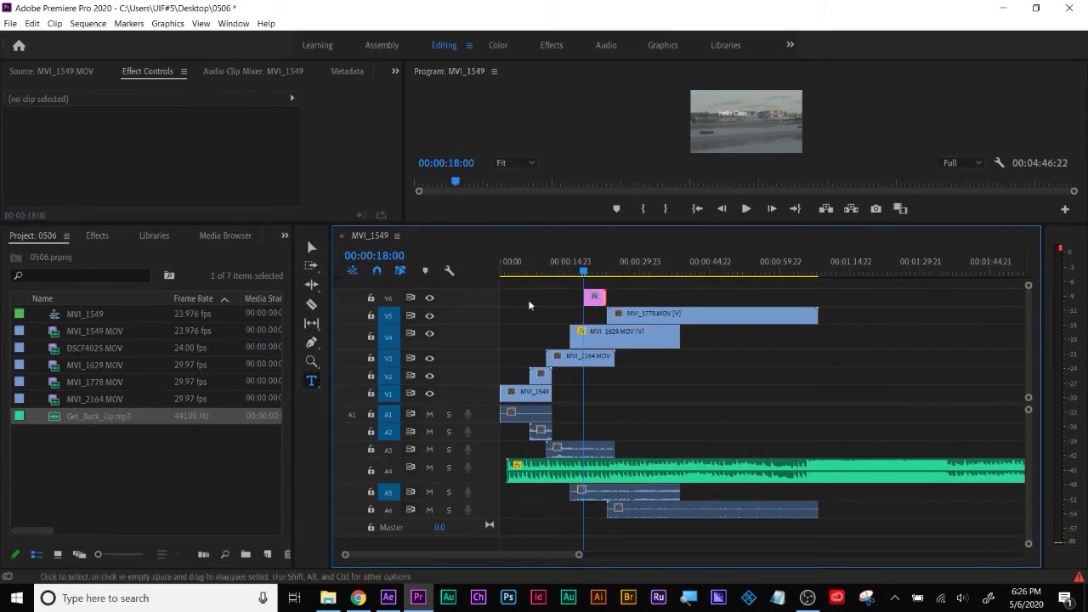
left_click(311, 248)
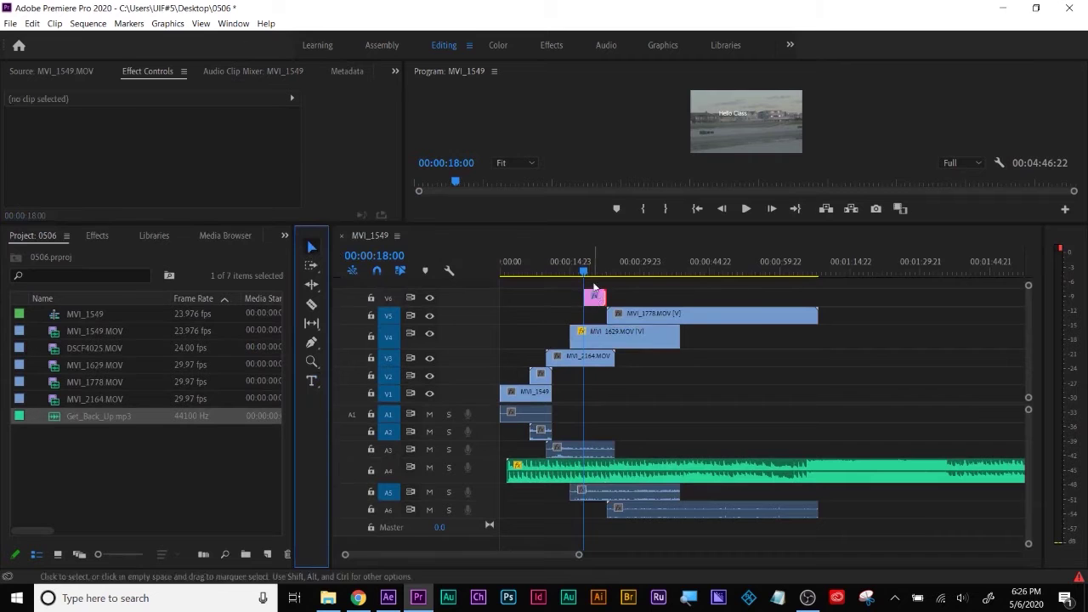
left_click(594, 303)
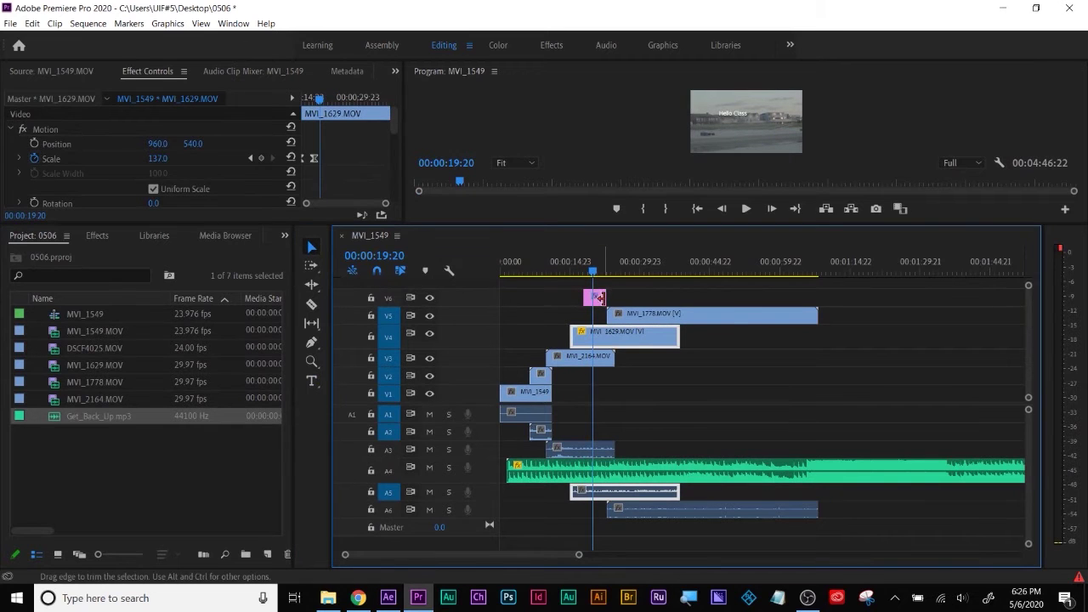
mouse_move(606, 297)
left_mouse_down()
mouse_move(736, 305)
mouse_move(586, 301)
mouse_move(586, 289)
left_mouse_up()
left_click(608, 302)
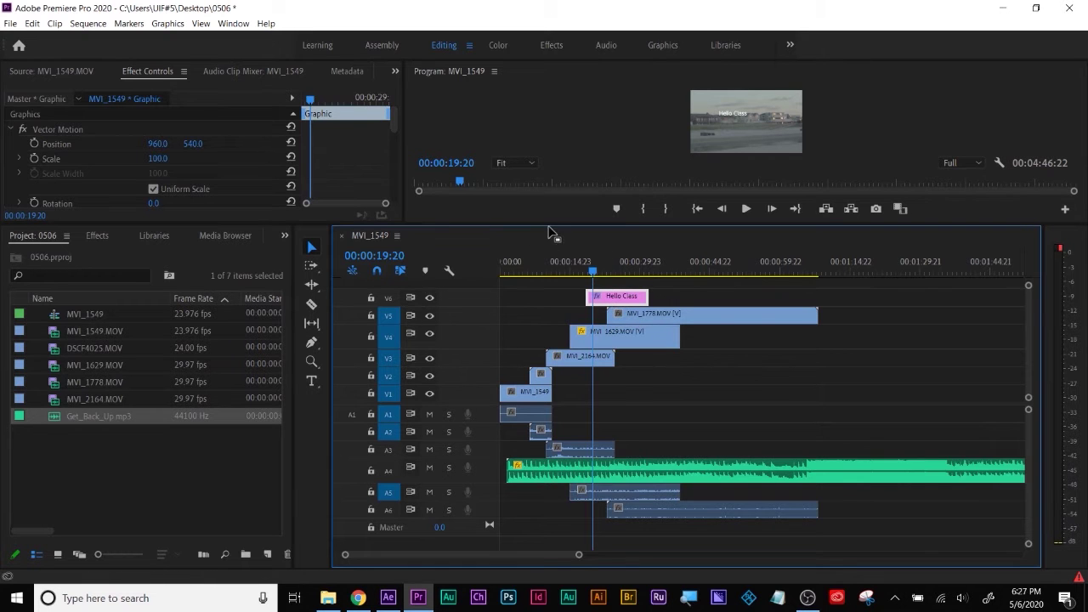
left_click_drag(552, 223, 552, 305)
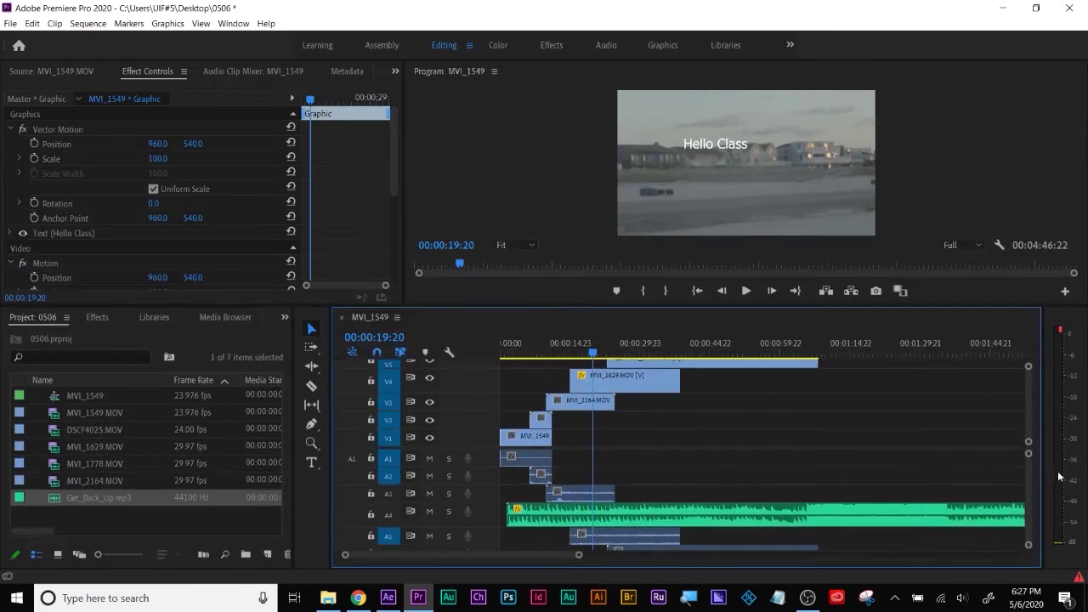
Step: Set the Hello Class text to the Orange Armenian 75 font at size 221
scroll(1024, 395, "up", 3)
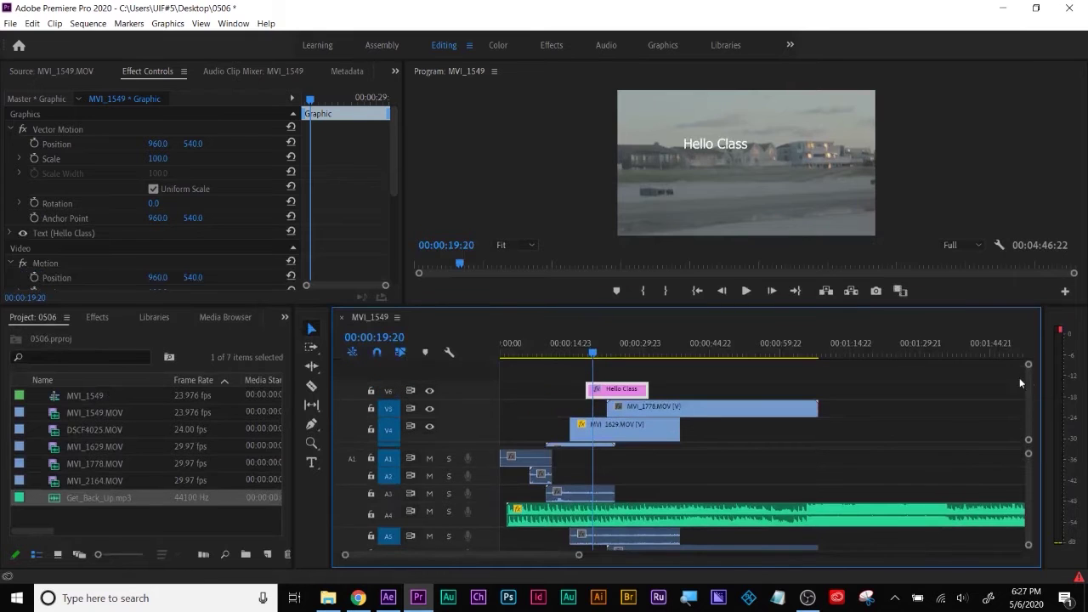
scroll(130, 377, "down", 1)
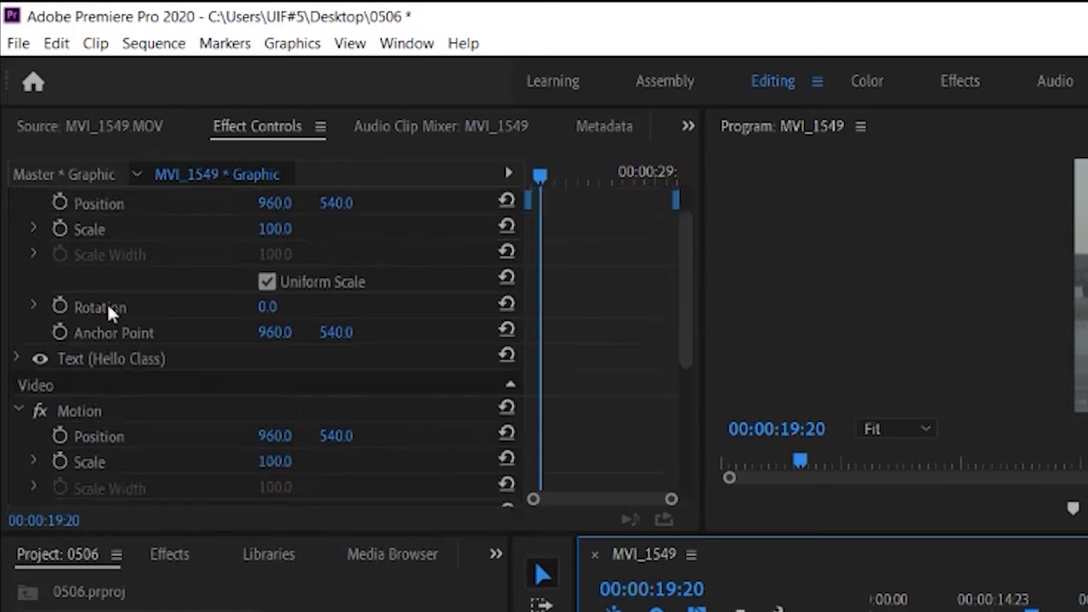
left_click(15, 358)
scroll(423, 340, "down", 3)
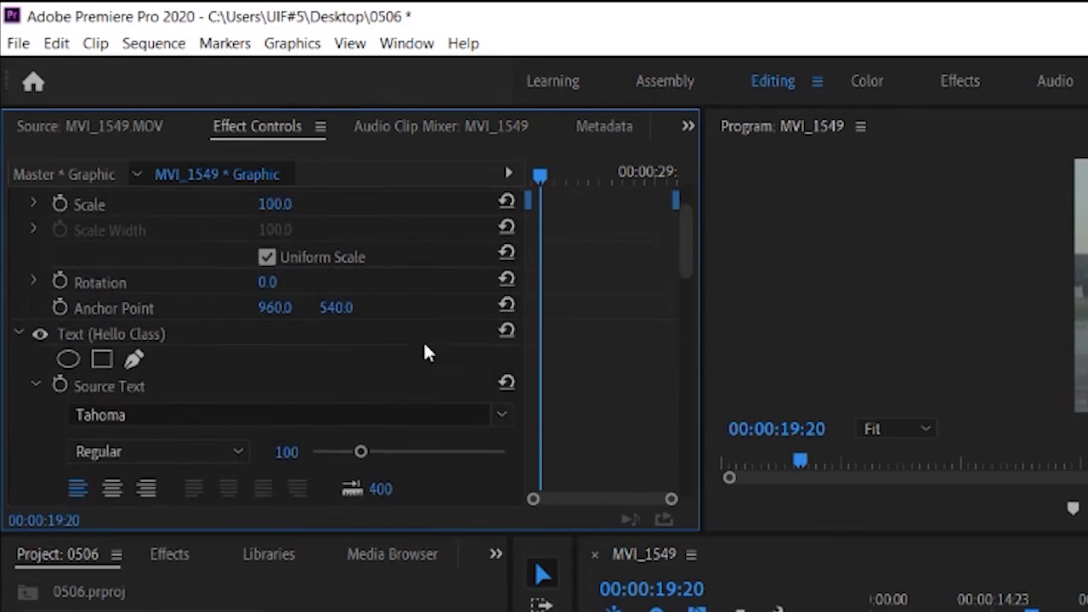
scroll(425, 352, "down", 1)
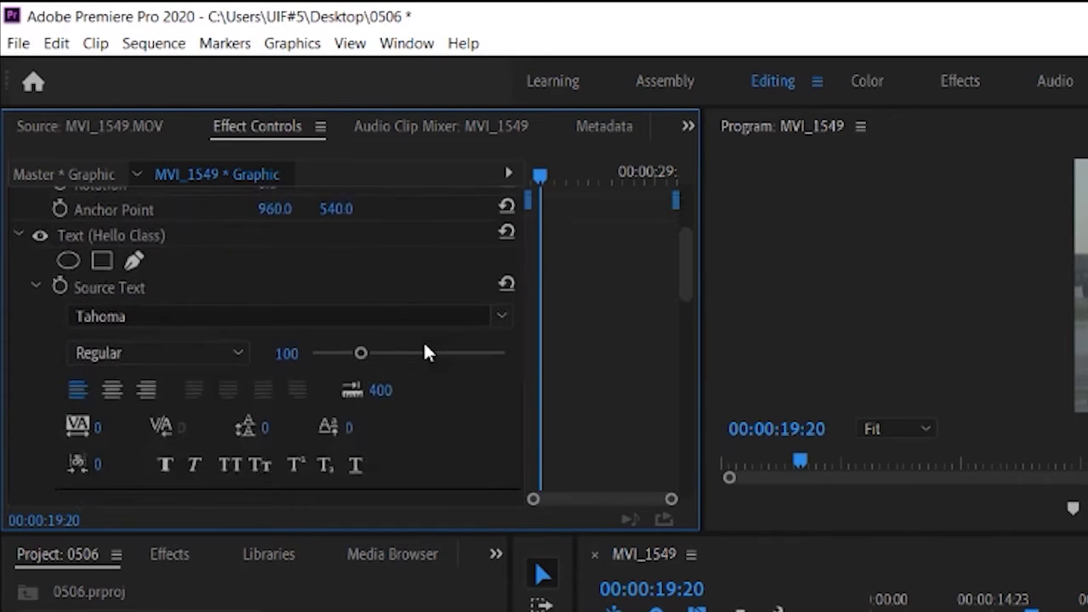
left_click(235, 316)
left_click(191, 605)
left_click(226, 315)
left_click(290, 603)
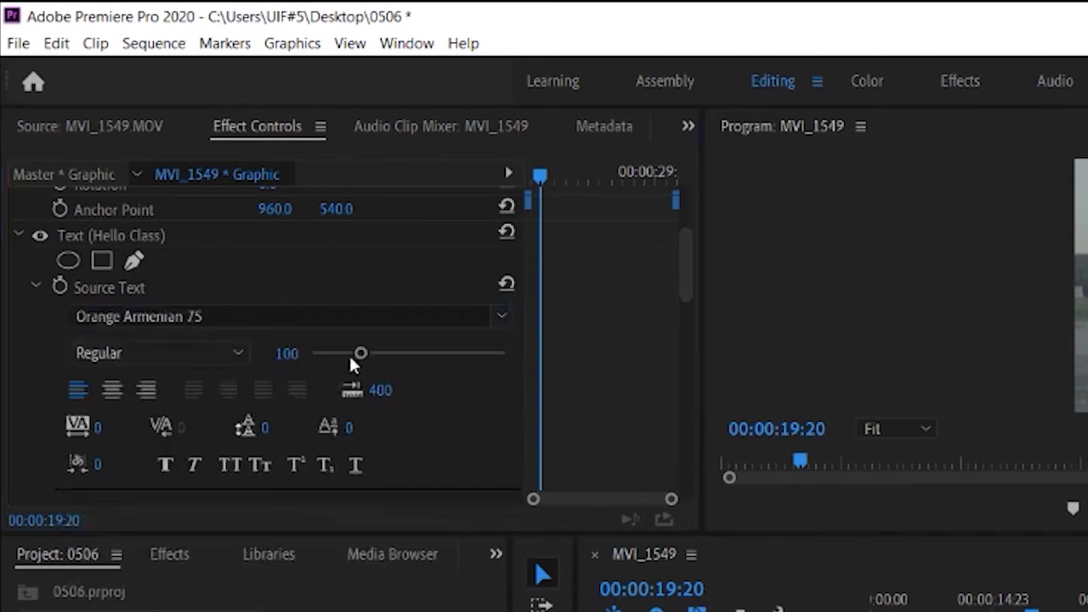
left_click_drag(361, 353, 420, 354)
Step: Give the title a 100% opacity drop shadow with increased distance, dropping a trial outline stroke
scroll(360, 393, "down", 3)
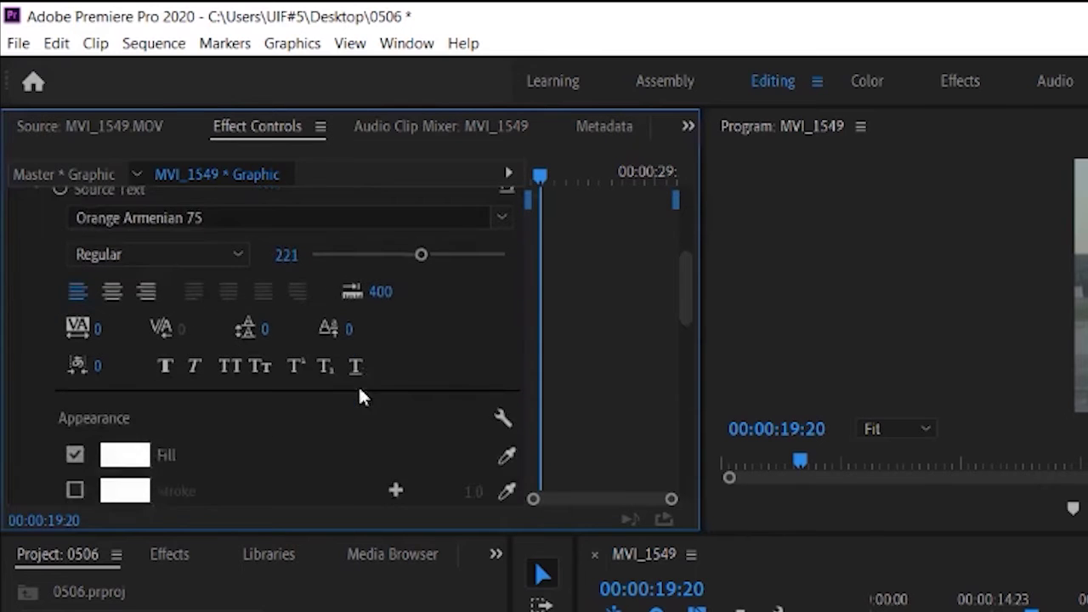
scroll(158, 455, "down", 1)
left_click(76, 441)
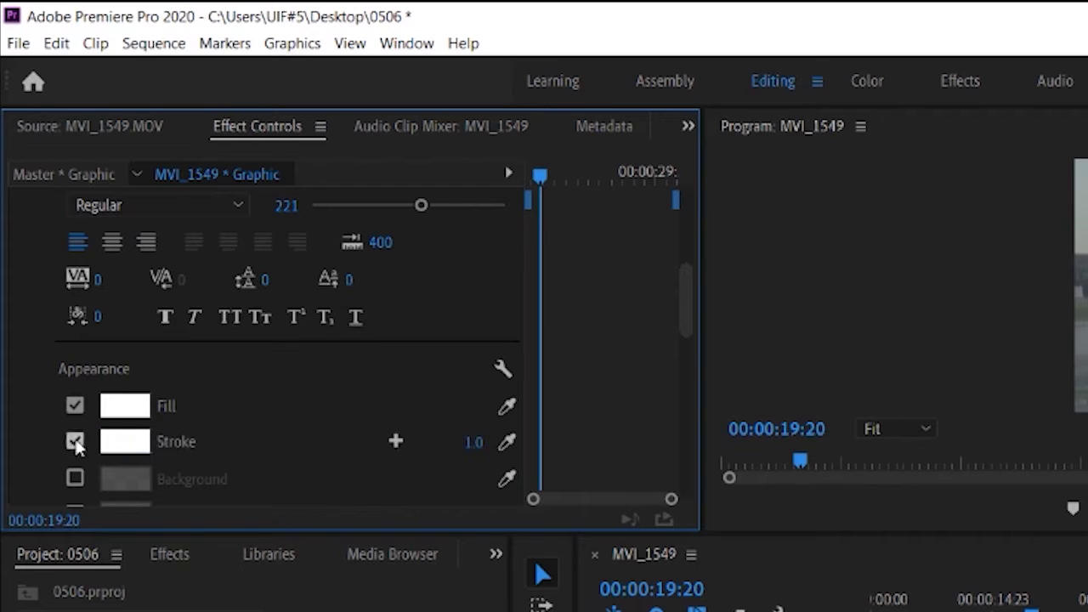
left_click(75, 443)
scroll(158, 440, "down", 3)
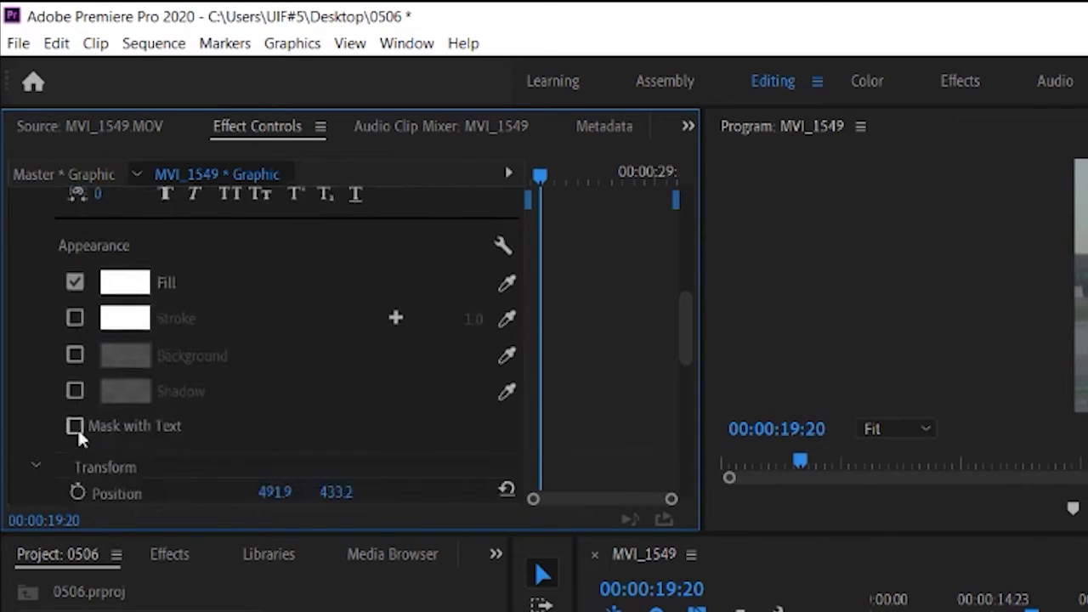
left_click(74, 392)
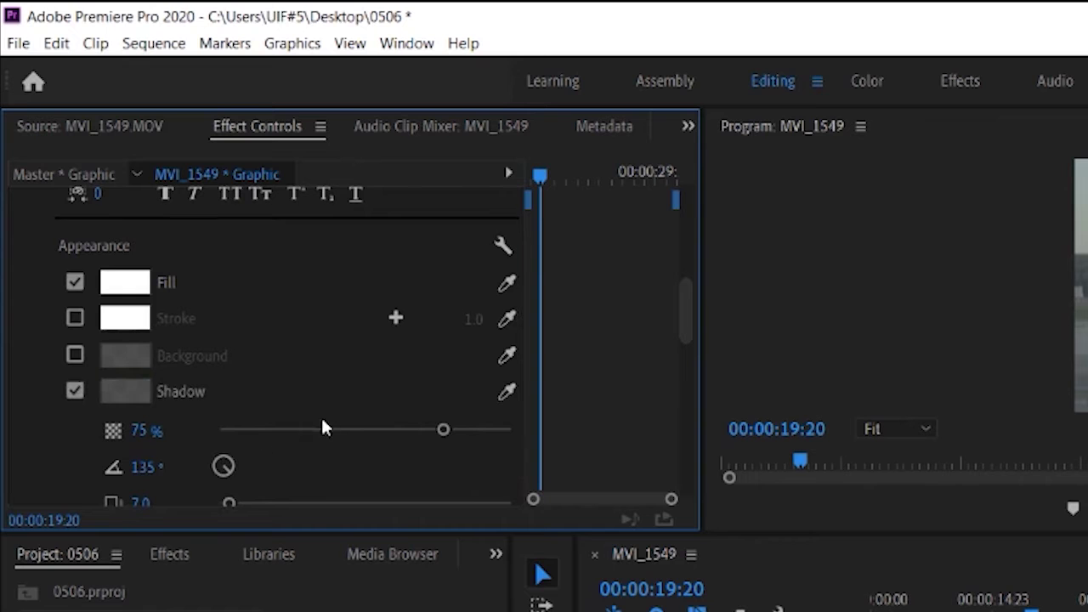
left_click_drag(444, 431, 517, 439)
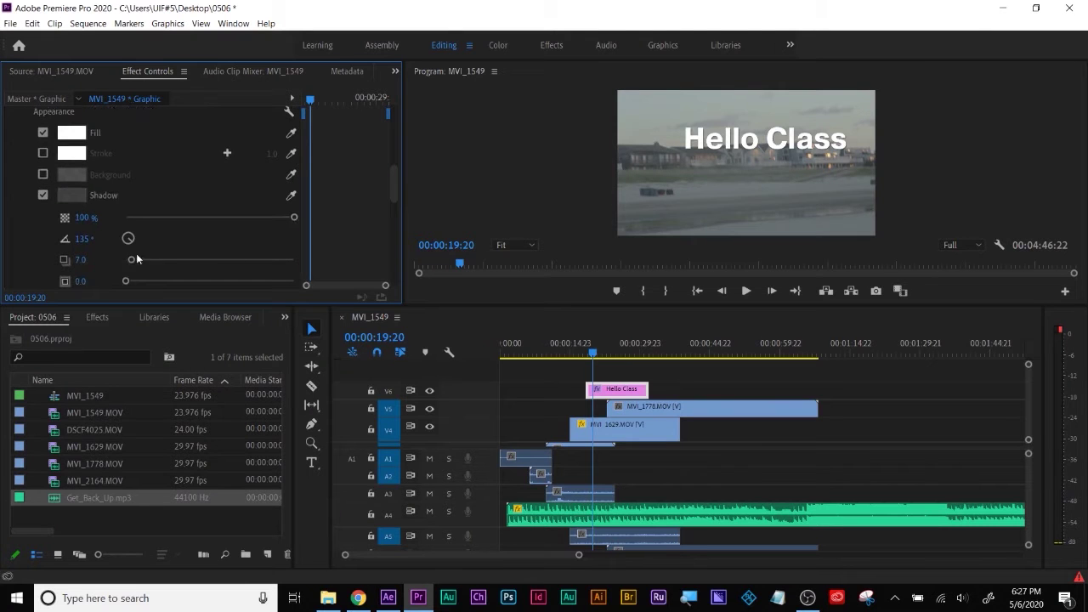
mouse_move(136, 258)
left_mouse_down()
mouse_move(165, 258)
mouse_move(154, 259)
left_mouse_up()
Step: Enlarge the upper panels and reposition the Hello Class title within the Program monitor frame
left_click_drag(723, 306, 699, 337)
left_click_drag(744, 153, 727, 176)
left_click(602, 366)
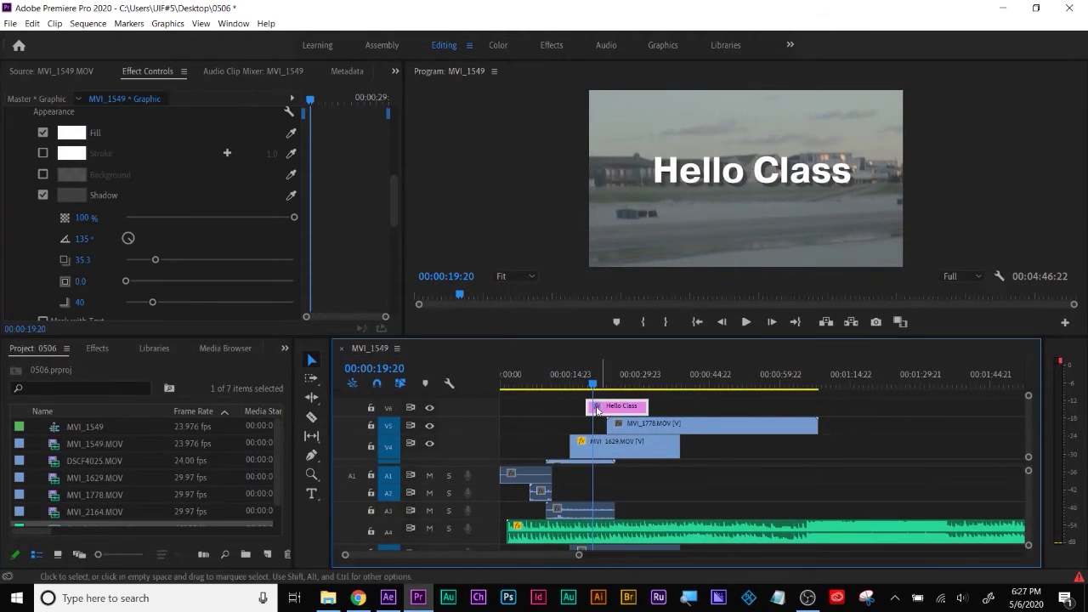
scroll(134, 223, "up", 5)
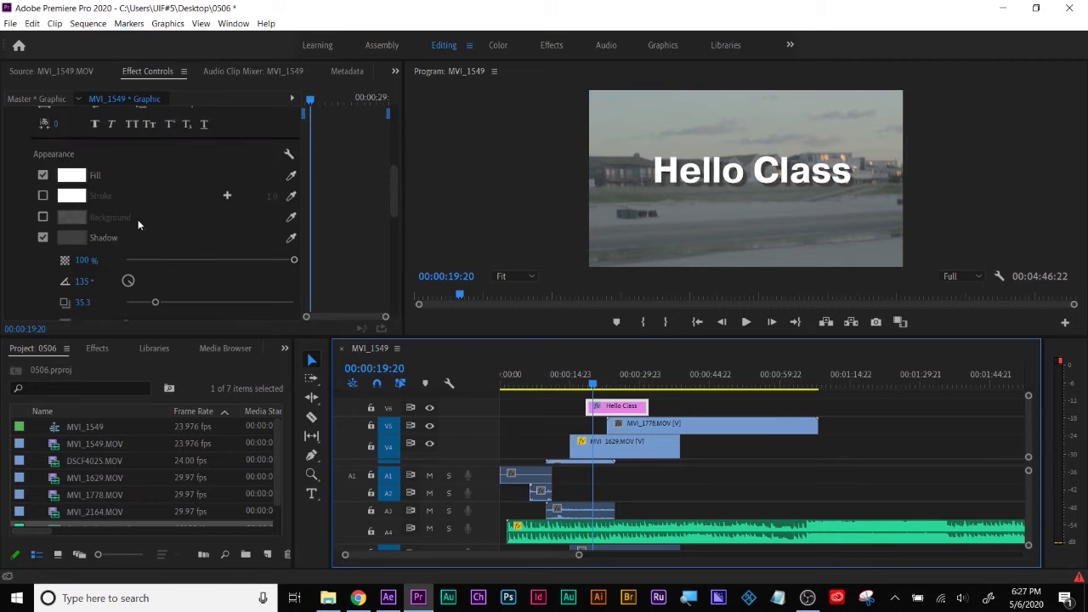
Step: Collapse the Text and Vector Motion properties to bring the Opacity controls into view
left_click(22, 217)
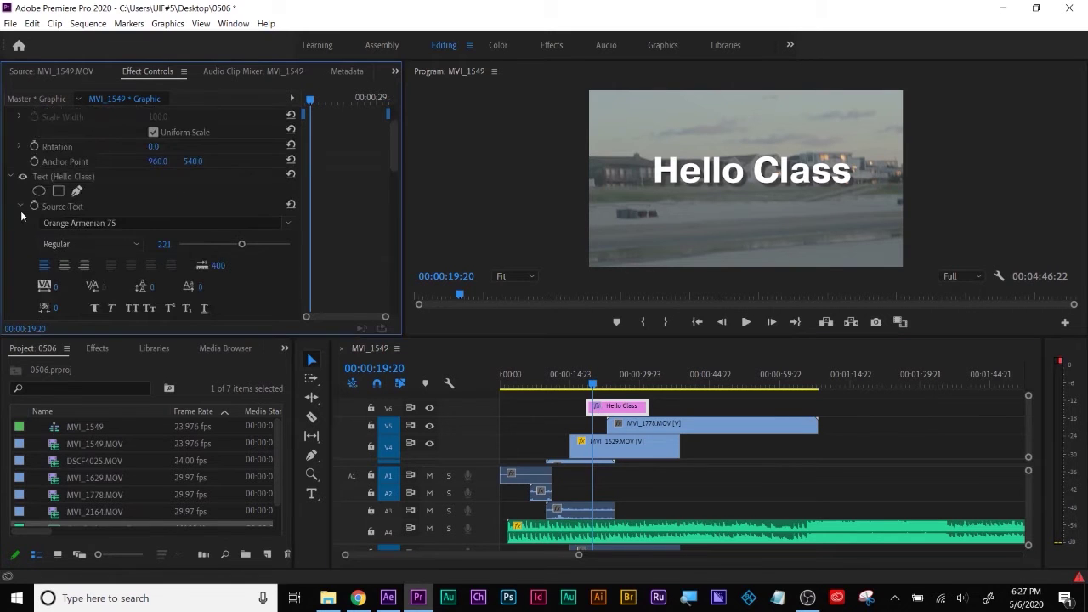
left_click(19, 206)
scroll(102, 213, "up", 3)
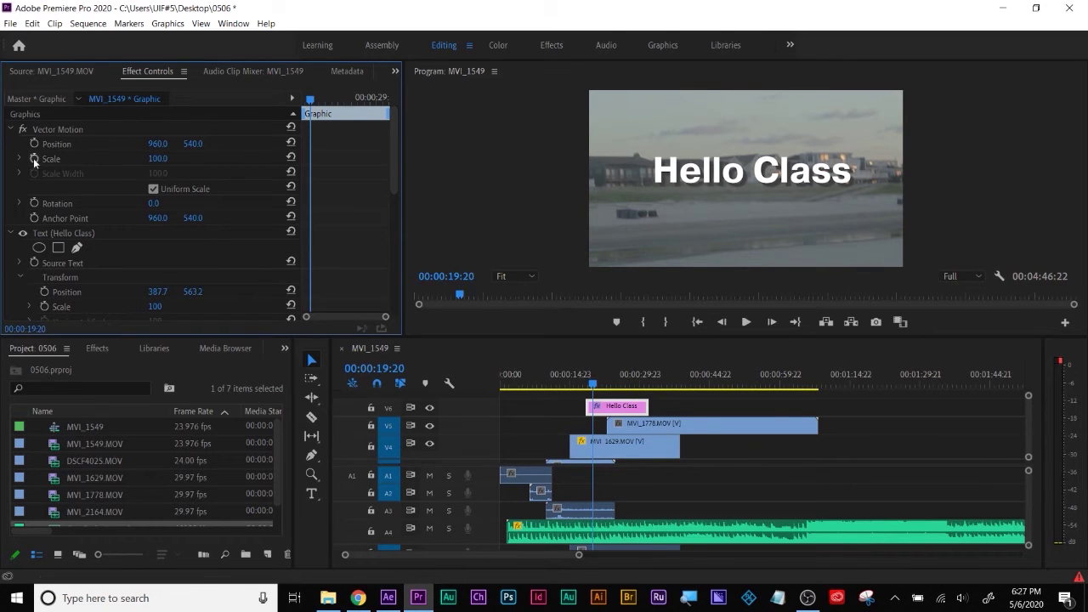
left_click(10, 235)
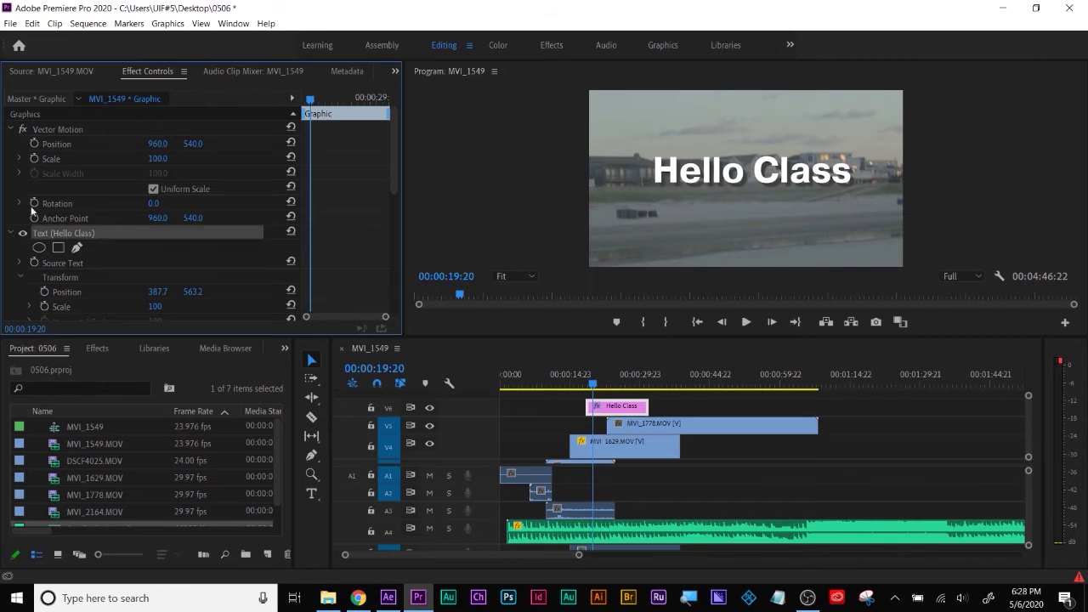
left_click(11, 233)
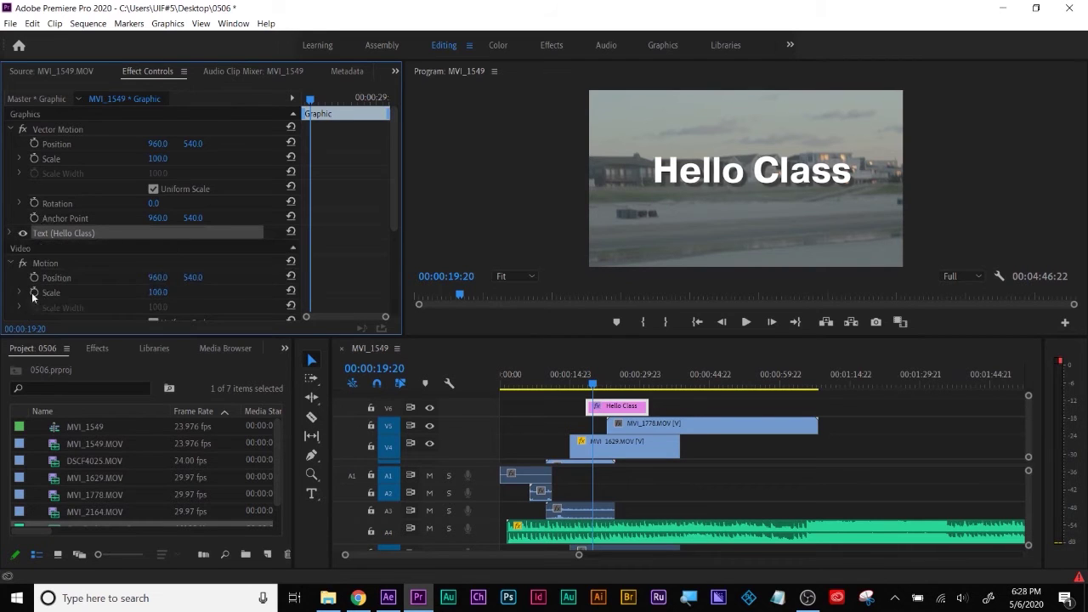
left_click(11, 129)
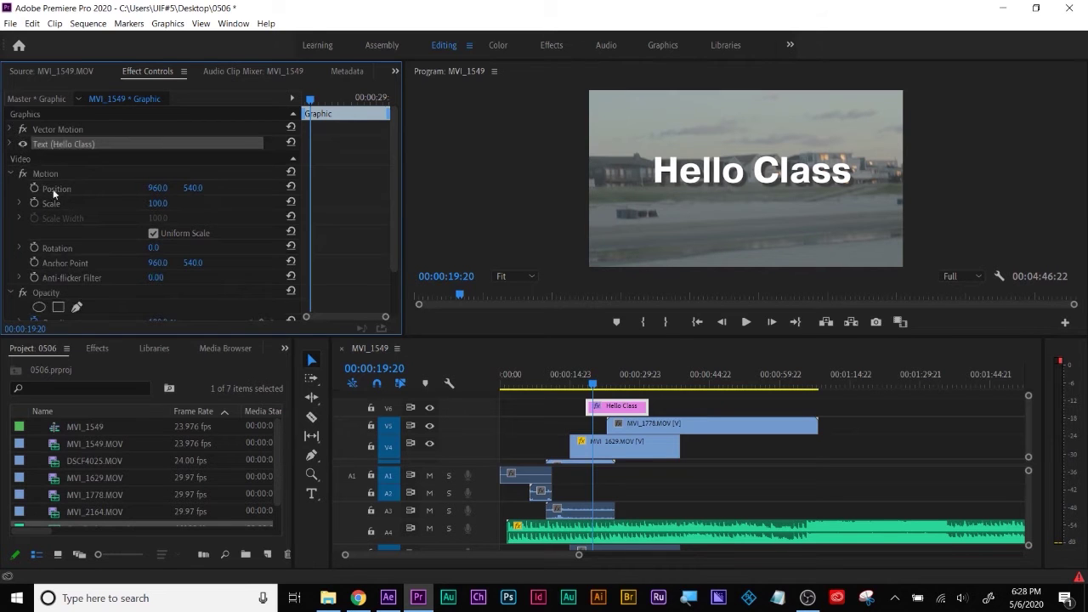
scroll(61, 270, "down", 1)
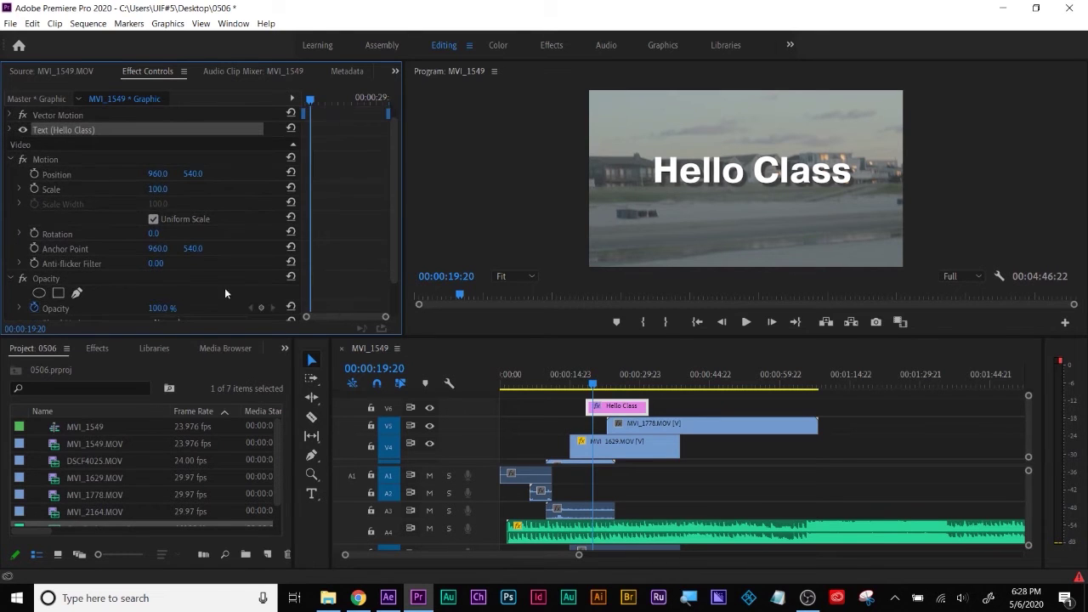
Step: Keyframe the title's opacity so it fades in from 0% at 00:00:18:15
left_click(262, 308)
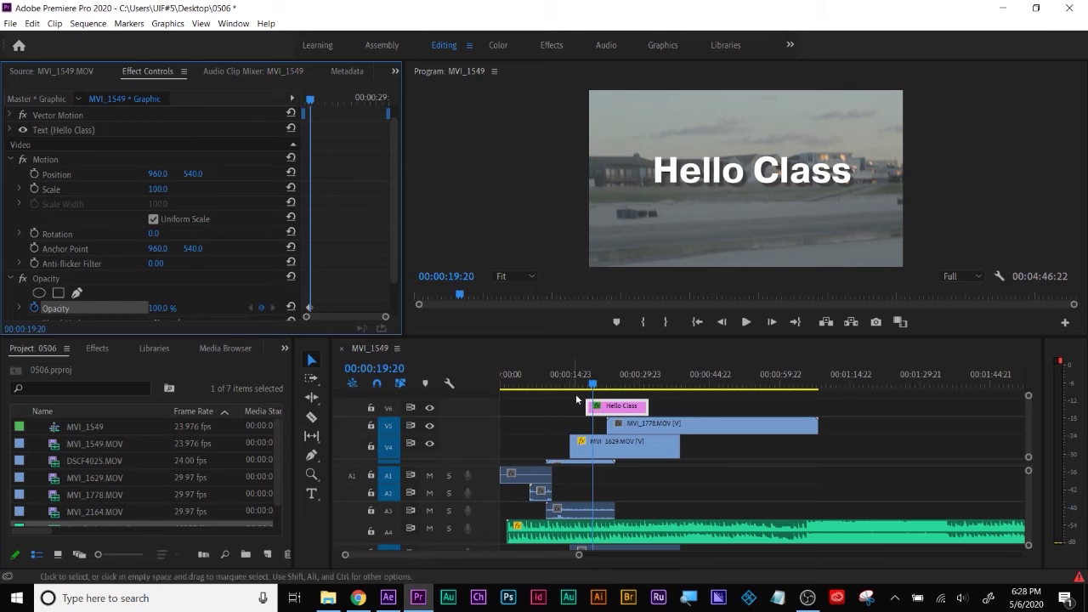
left_click_drag(595, 386, 586, 387)
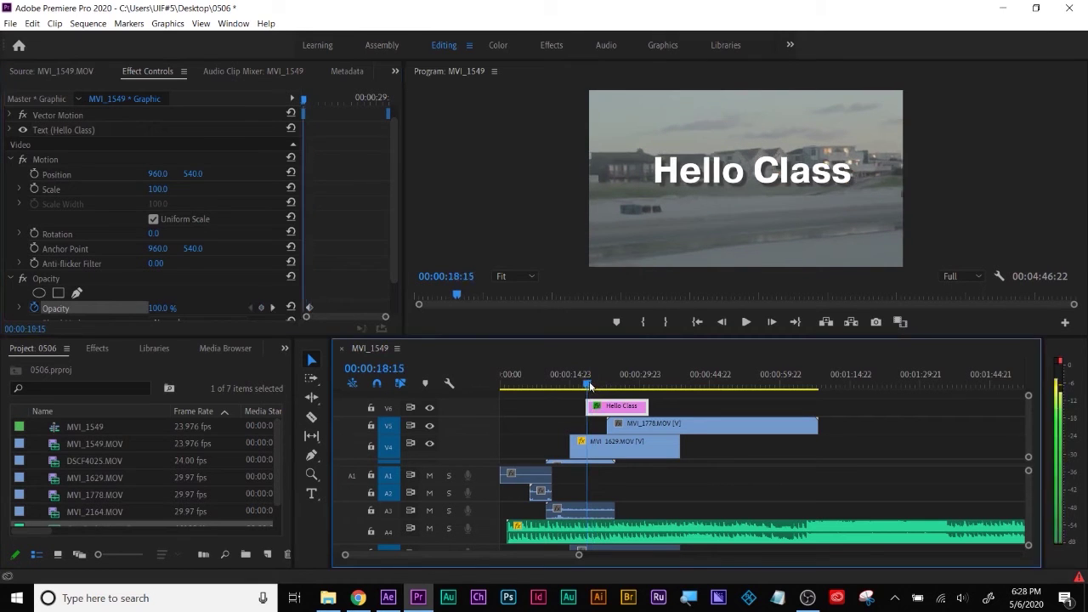
left_click(260, 309)
left_click_drag(179, 312, 167, 307)
Step: Fade the title out with opacity keyframes from 100% at 00:00:26:19 to 0% at 00:00:28:08
left_click(598, 383)
left_click_drag(598, 383, 624, 382)
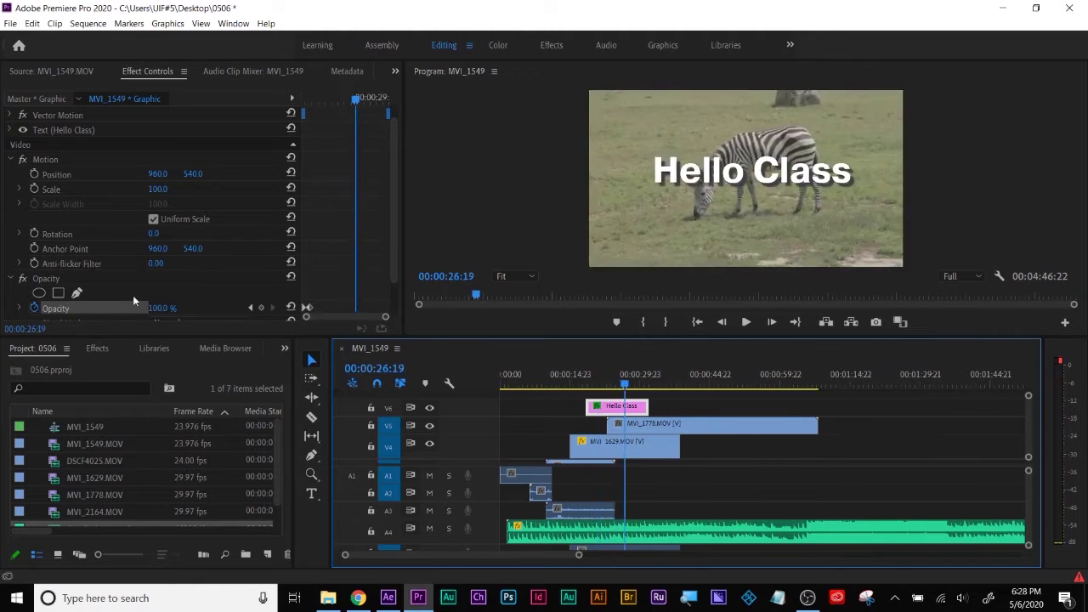
scroll(91, 297, "down", 1)
left_click(261, 294)
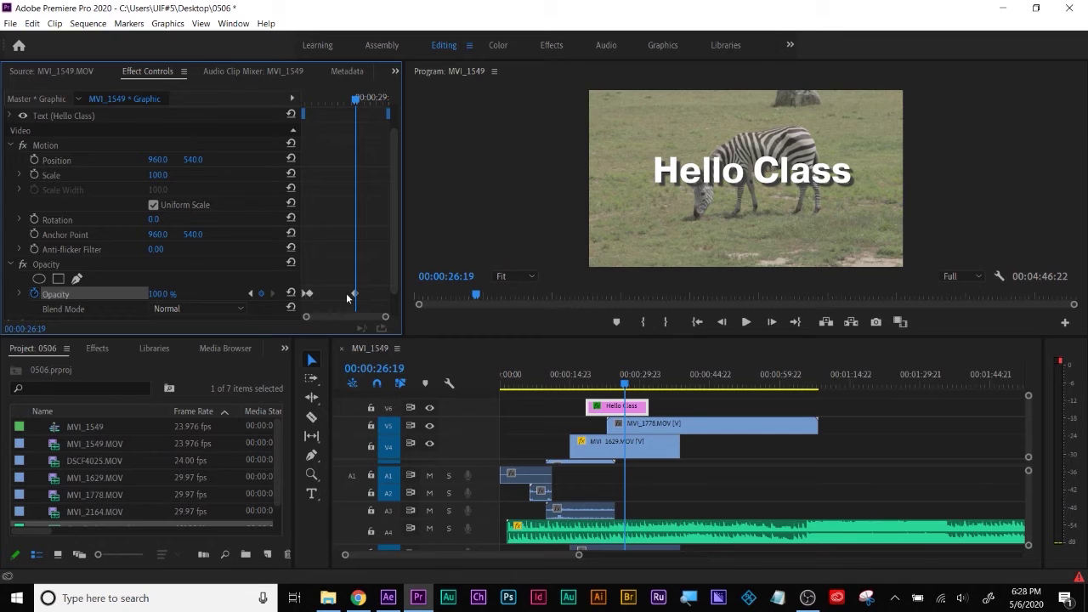
left_click_drag(358, 103, 366, 101)
left_click_drag(161, 294, 127, 294)
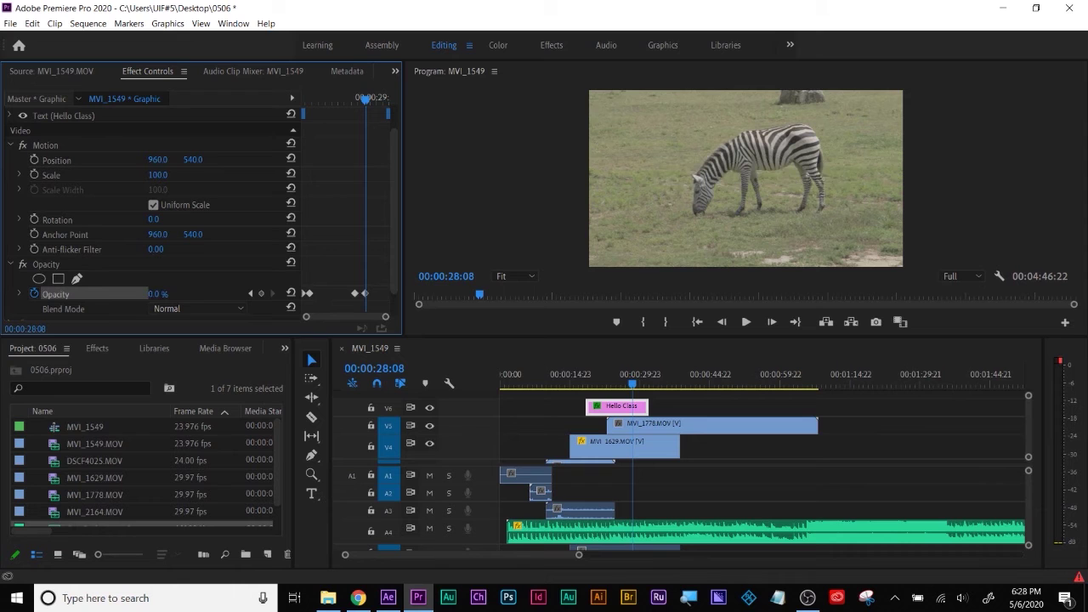
Step: Mute the A4 music track and play the sequence from before the title to preview the fades
left_click(434, 529)
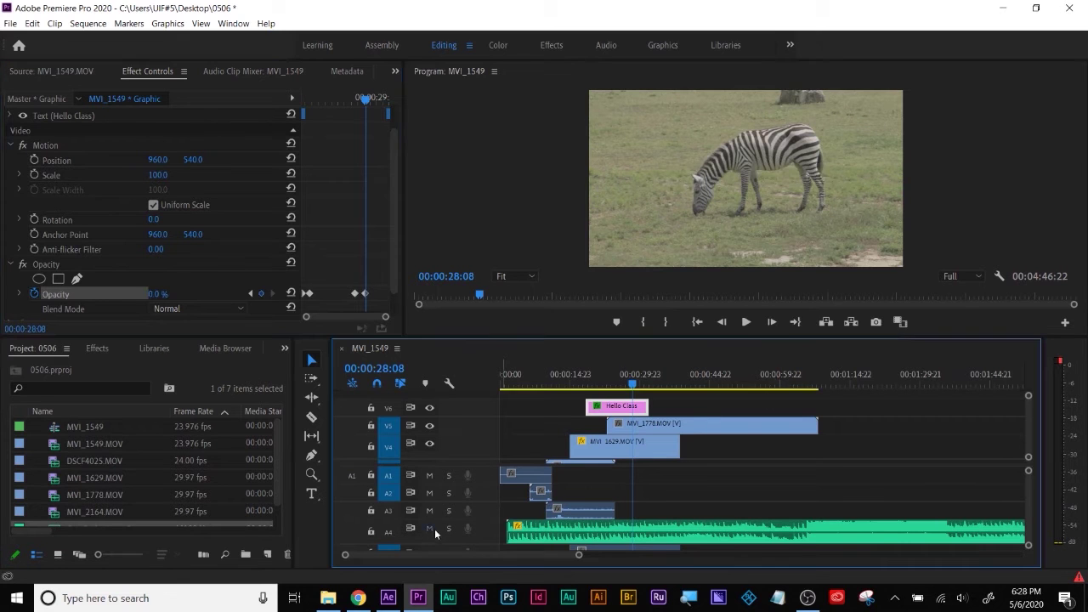
left_click_drag(606, 384, 585, 385)
key("space")
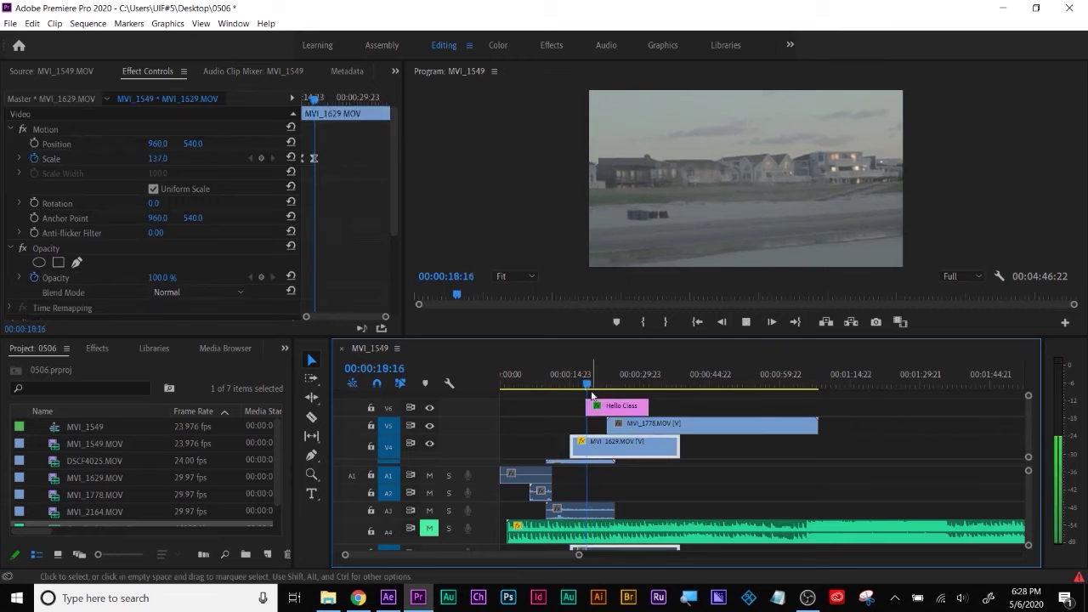
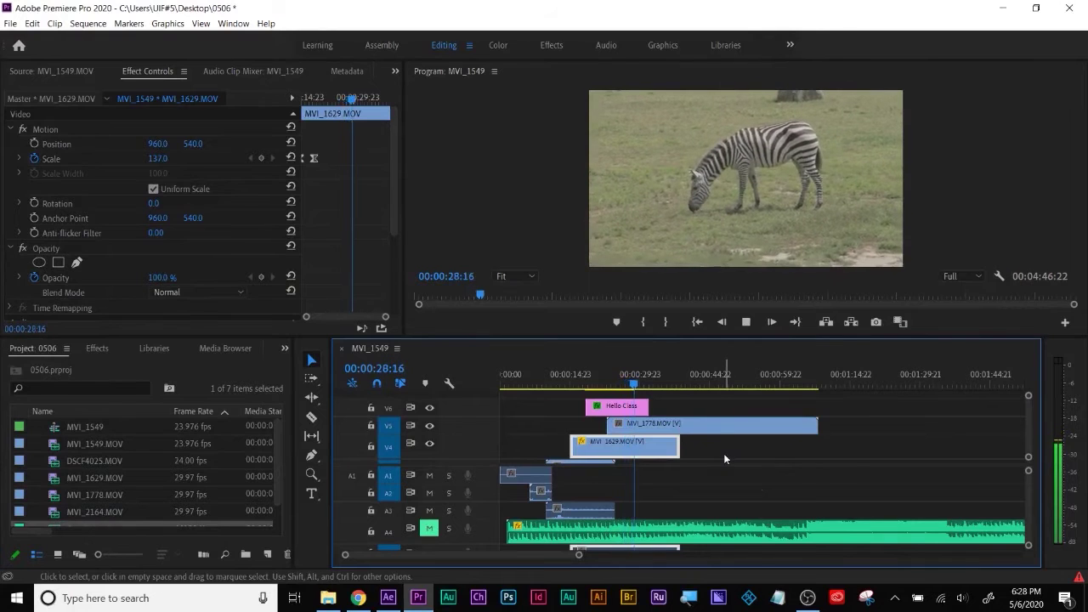
Step: Stop playback and delete the Hello Class title graphic from V6
key("space")
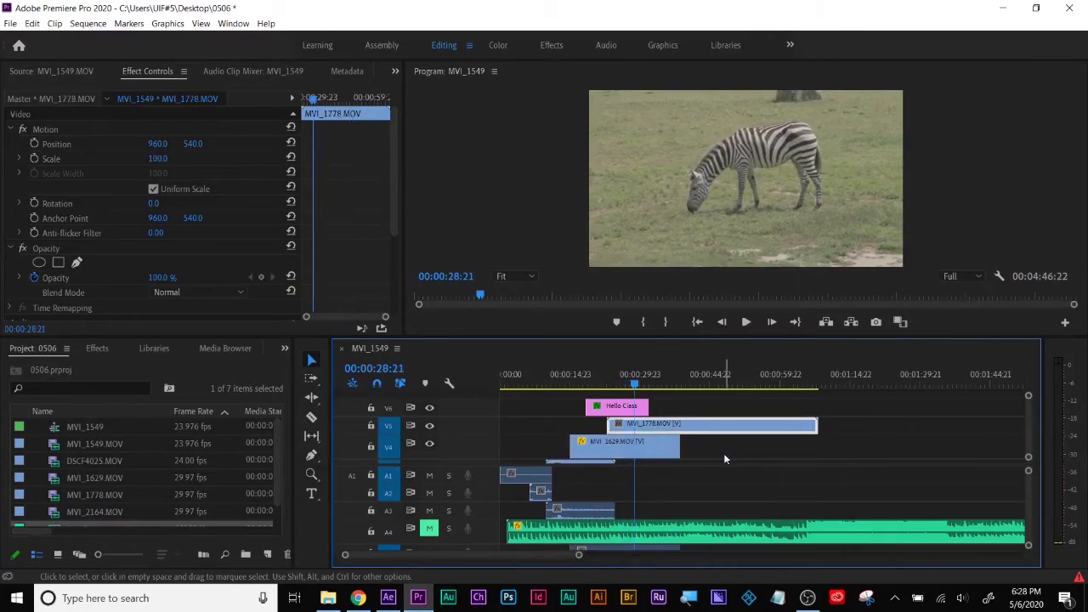
left_click(627, 405)
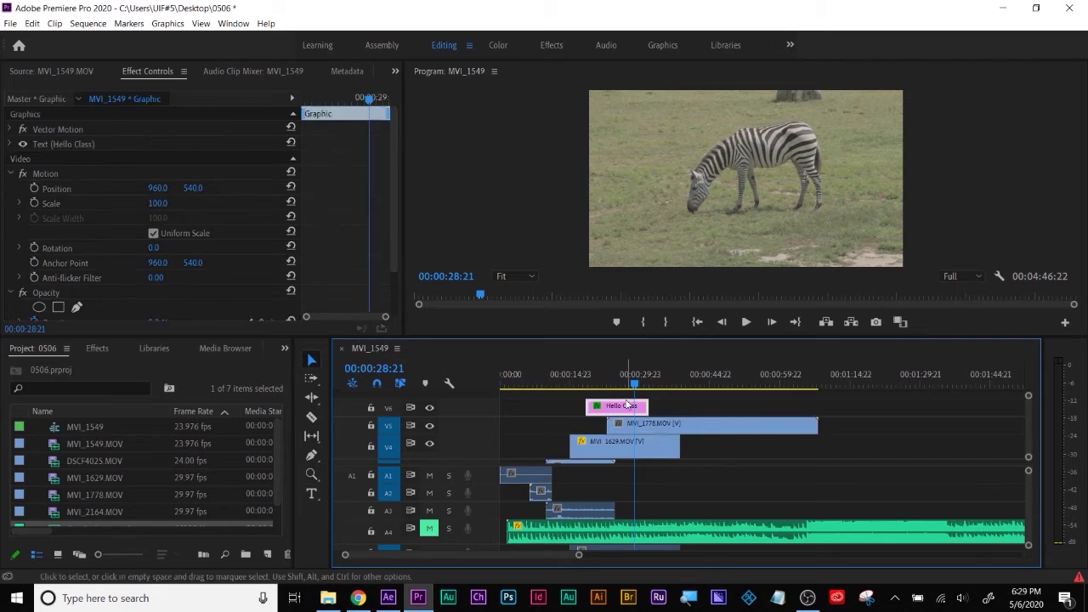
key("Delete")
Step: Shrink the track heights, enlarge the timeline panel and zoom in so all tracks show from the start
scroll(692, 440, "right", 2)
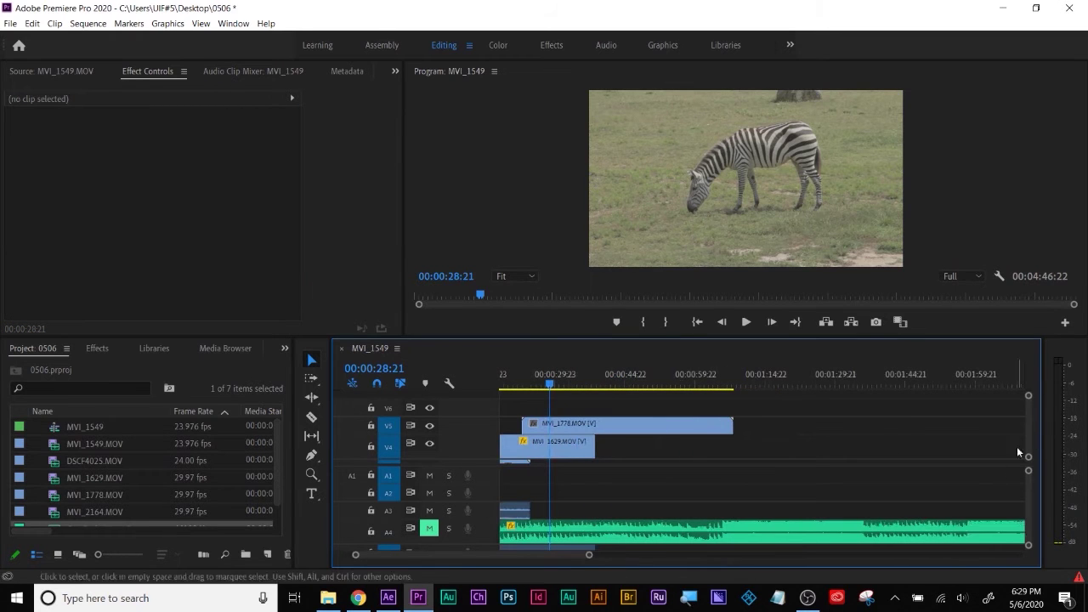
key("ctrl+minus")
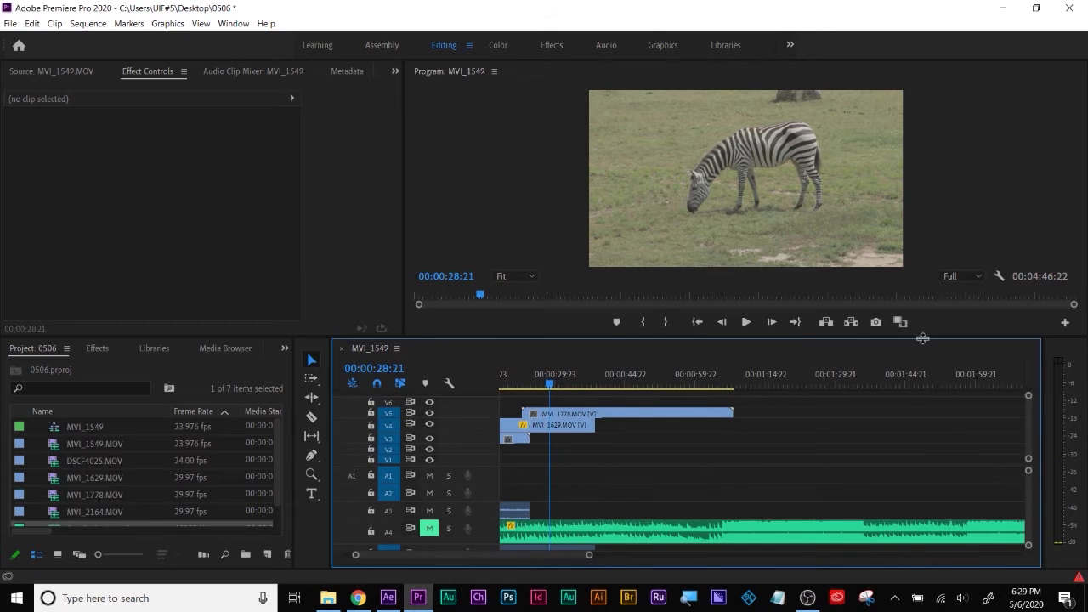
left_click_drag(765, 338, 765, 283)
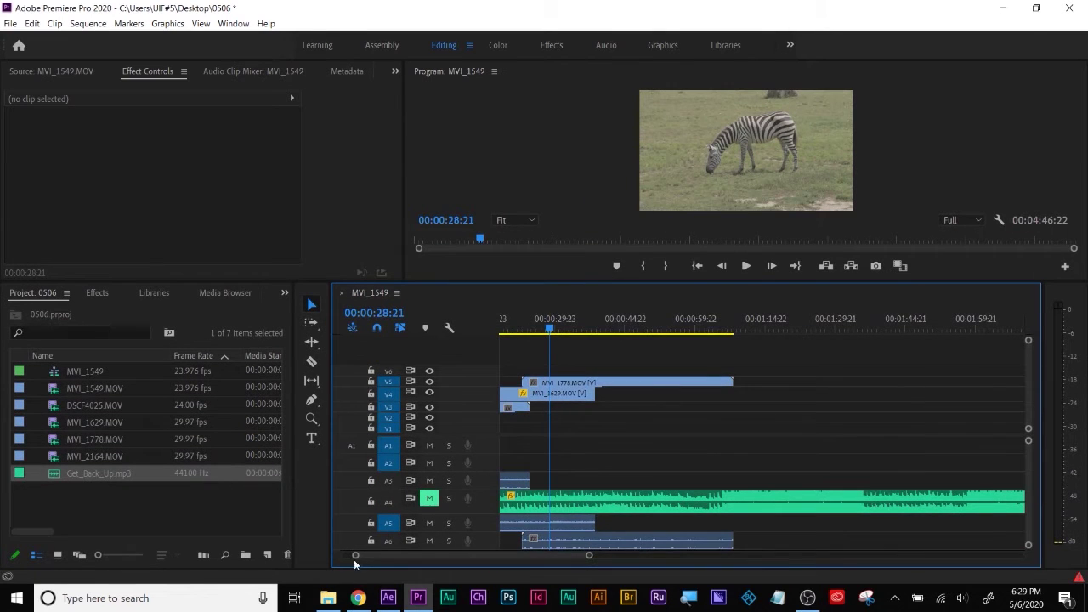
key("equal")
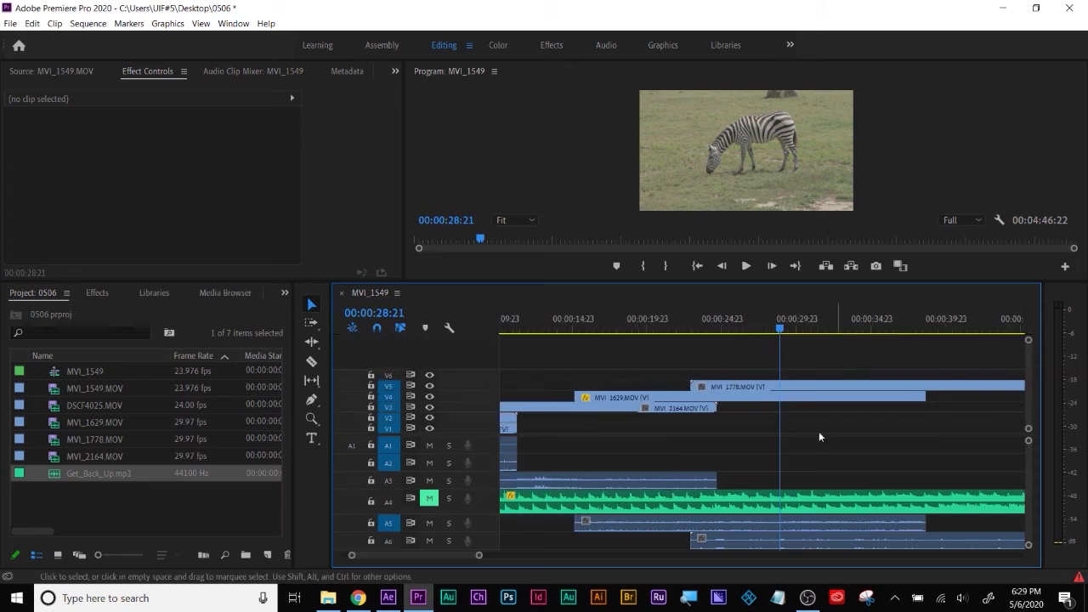
scroll(642, 388, "up", 3)
left_click(631, 419)
left_click_drag(485, 442, 485, 435)
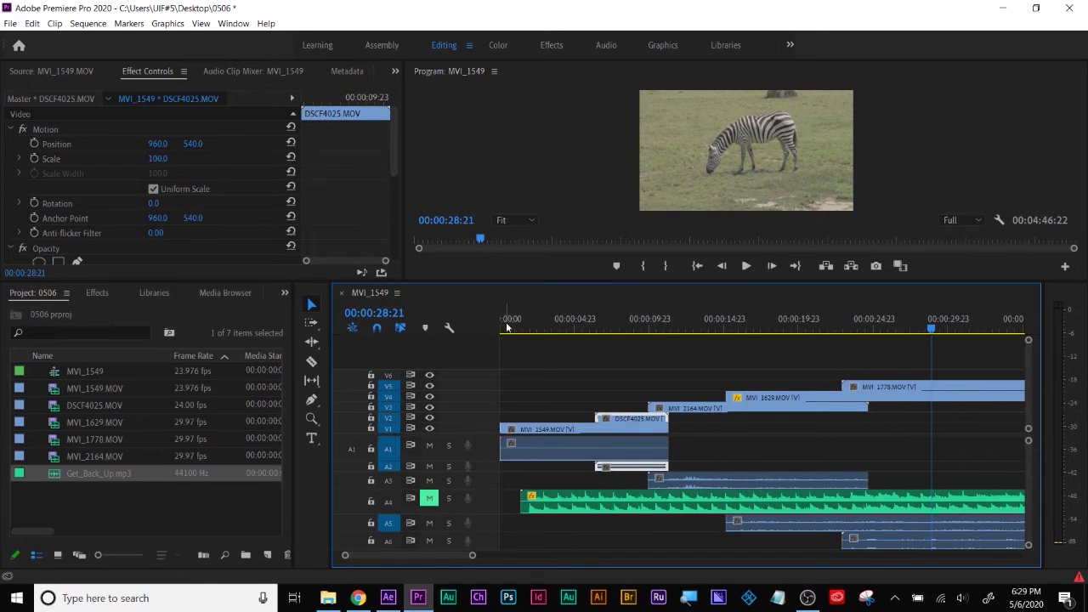
Step: Apply Additive Dissolve to the start of DSCF4025 and scrub to preview it
left_click(97, 293)
left_click(19, 428)
left_click_drag(80, 442, 605, 418)
left_click(602, 330)
left_click_drag(602, 330, 608, 330)
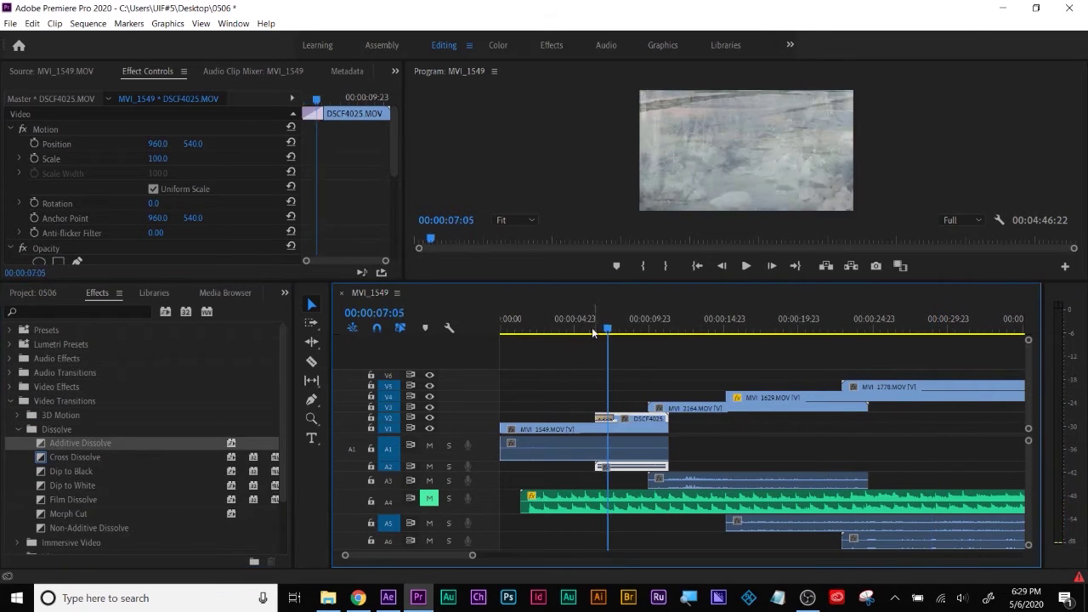
Step: Mute audio tracks A1–A6
left_click(430, 480)
left_click(429, 466)
left_click(430, 446)
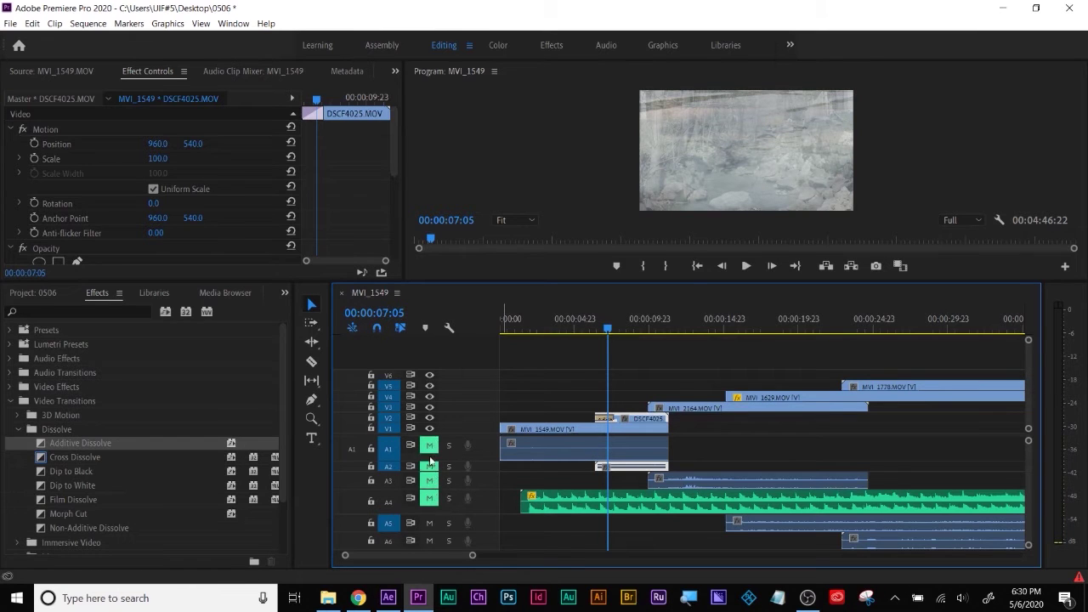
left_click(429, 540)
left_click(429, 523)
Step: Remove the dissolve from DSCF4025's start and move MVI_2164 down to V2 after DSCF4025
left_click(605, 419)
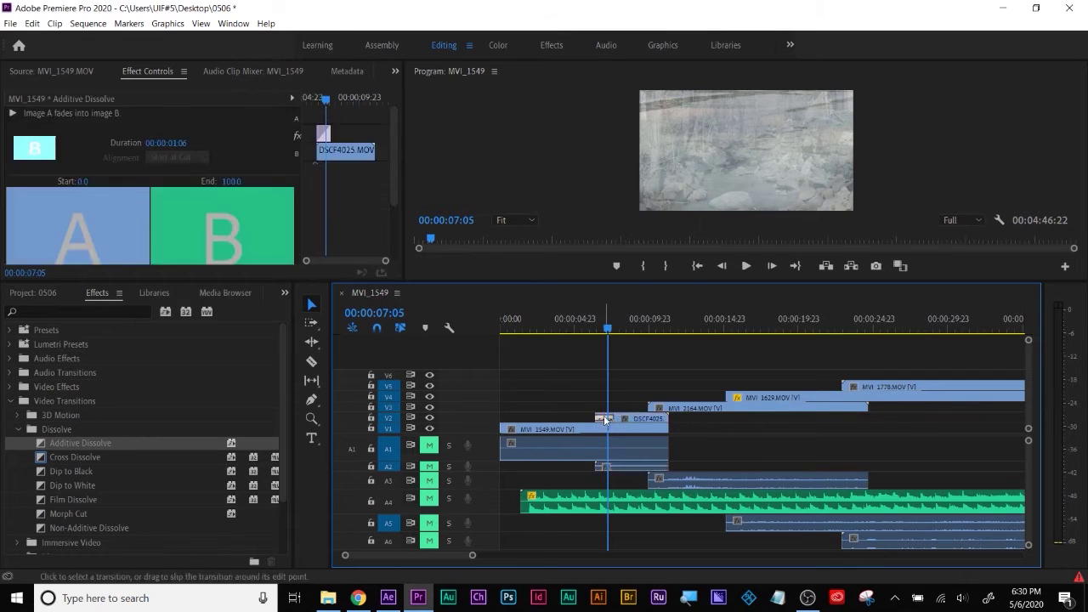
key("Delete")
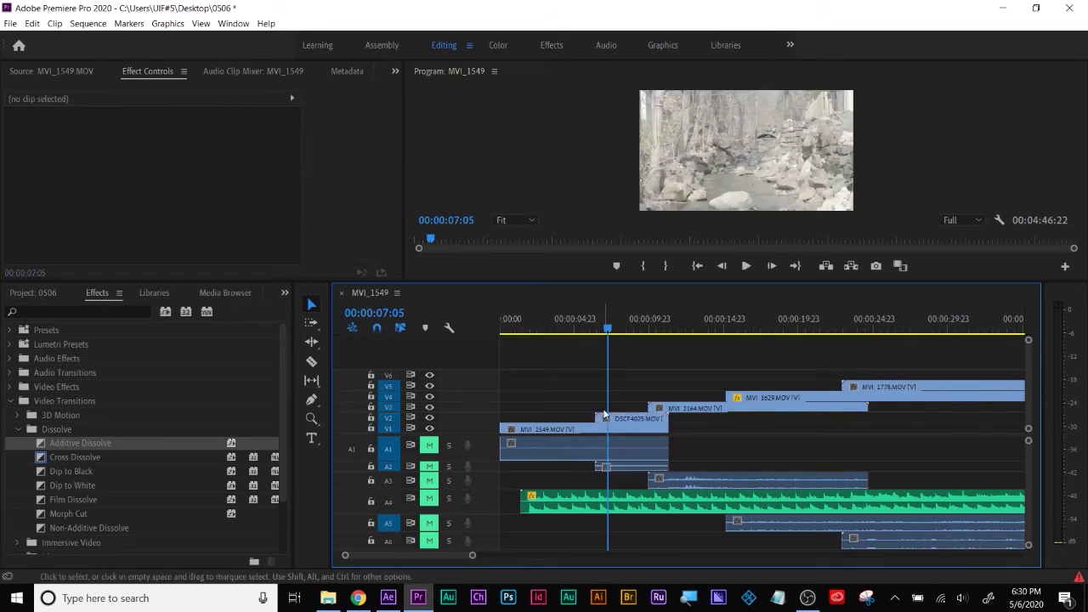
mouse_move(685, 409)
left_mouse_down()
mouse_move(728, 430)
mouse_move(757, 425)
mouse_move(680, 419)
mouse_move(700, 424)
left_mouse_up()
key("Escape")
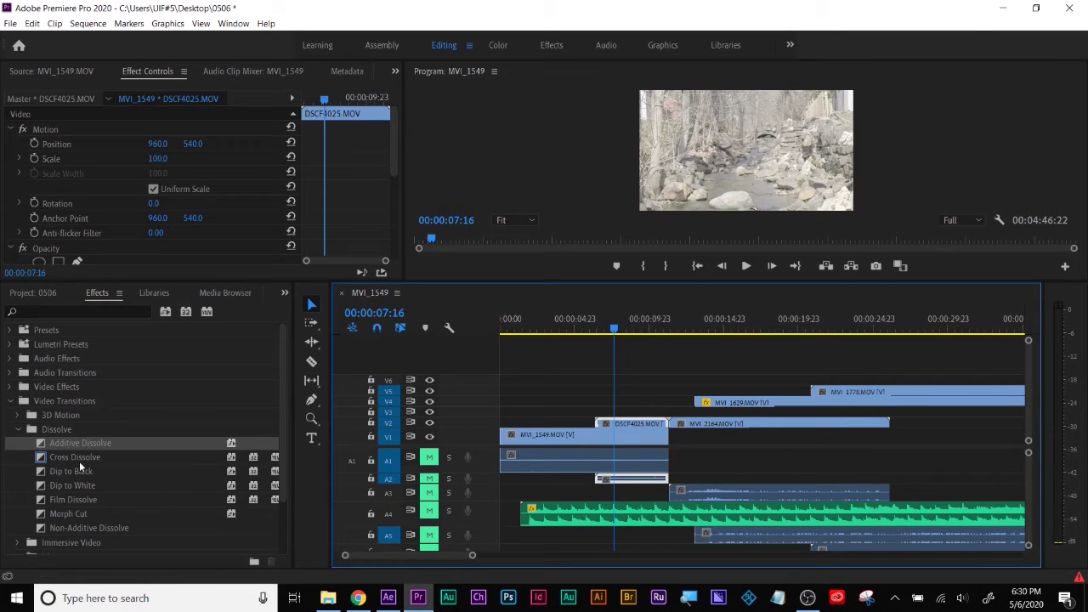
Step: Apply Additive Dissolve at the DSCF4025/MVI_2164 edit point, accepting the repeated-frames warning
left_click_drag(42, 442, 604, 428)
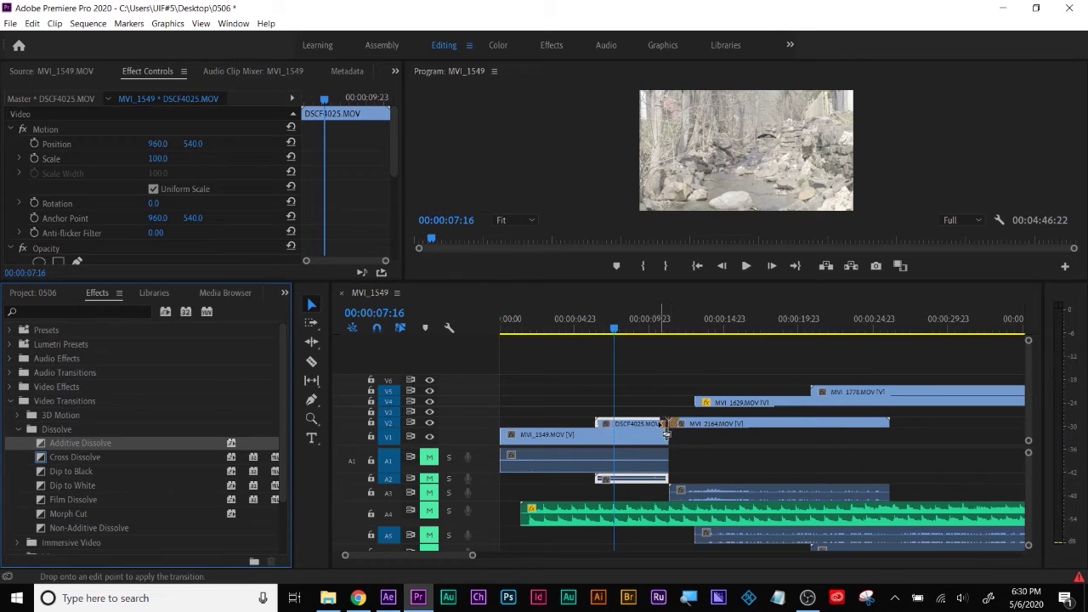
left_click_drag(681, 433, 674, 428)
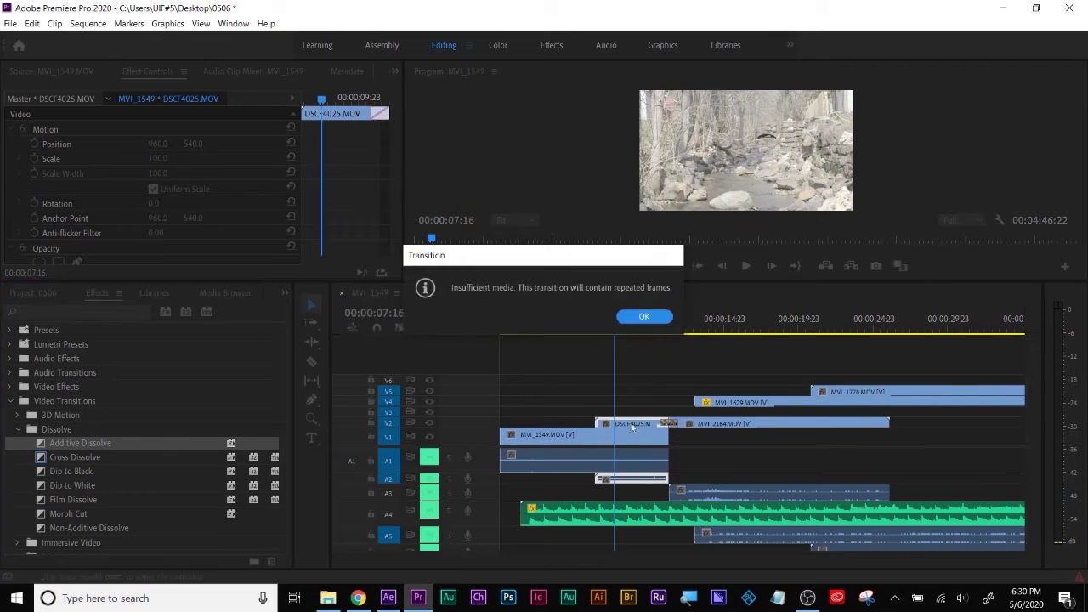
left_click(646, 319)
Step: Trim the end of DSCF4025 shorter, reapply Additive Dissolve at MVI_2164's start, and scrub to preview
left_click(669, 421)
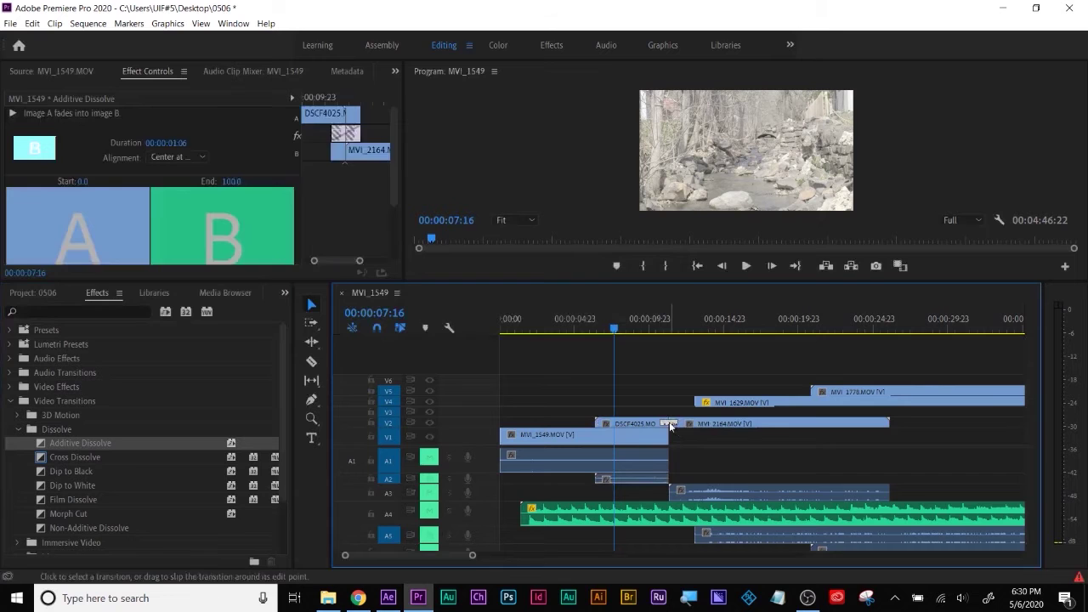
left_click(680, 446)
left_click_drag(661, 418, 693, 423)
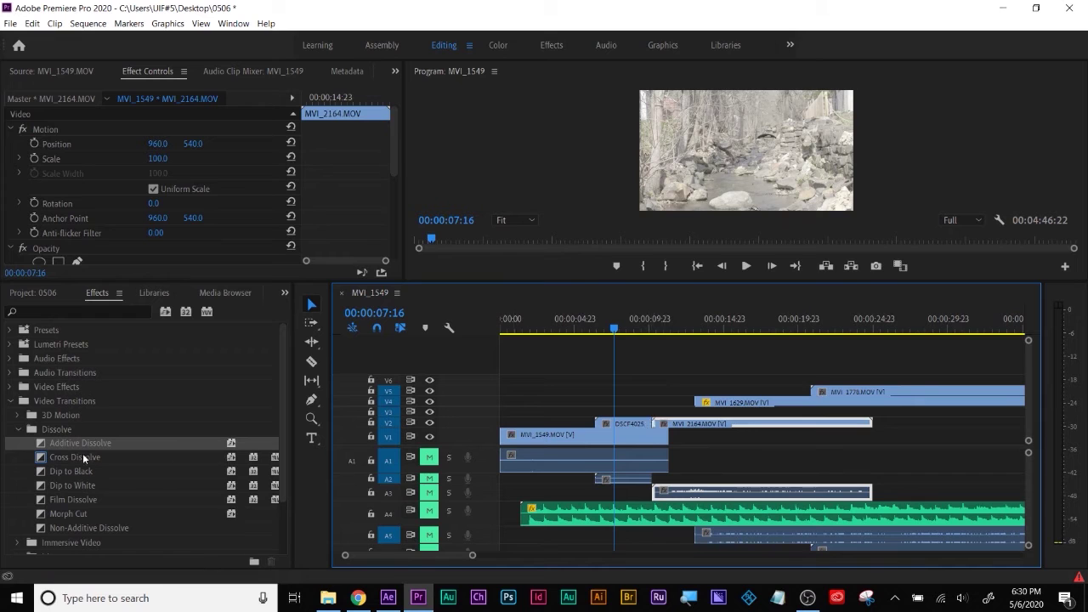
left_click_drag(40, 442, 384, 457)
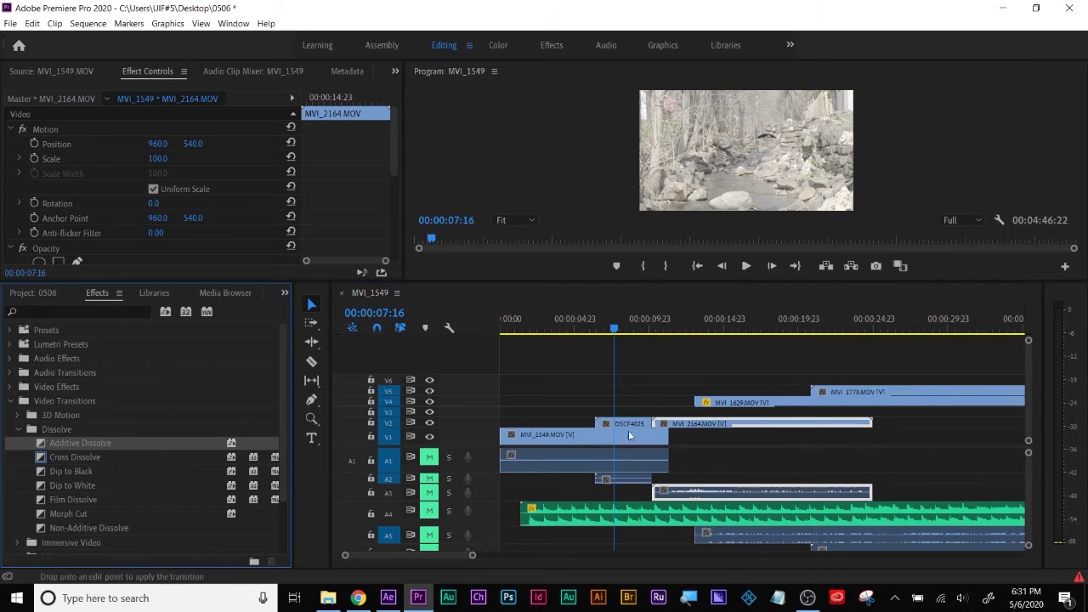
left_click_drag(628, 430, 658, 424)
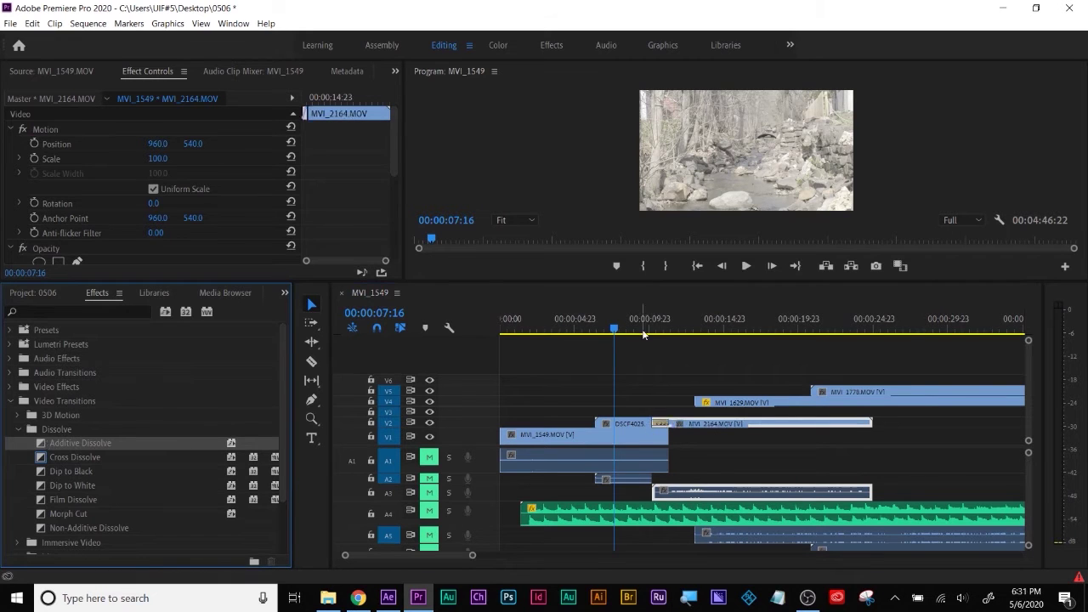
left_click_drag(646, 331, 674, 334)
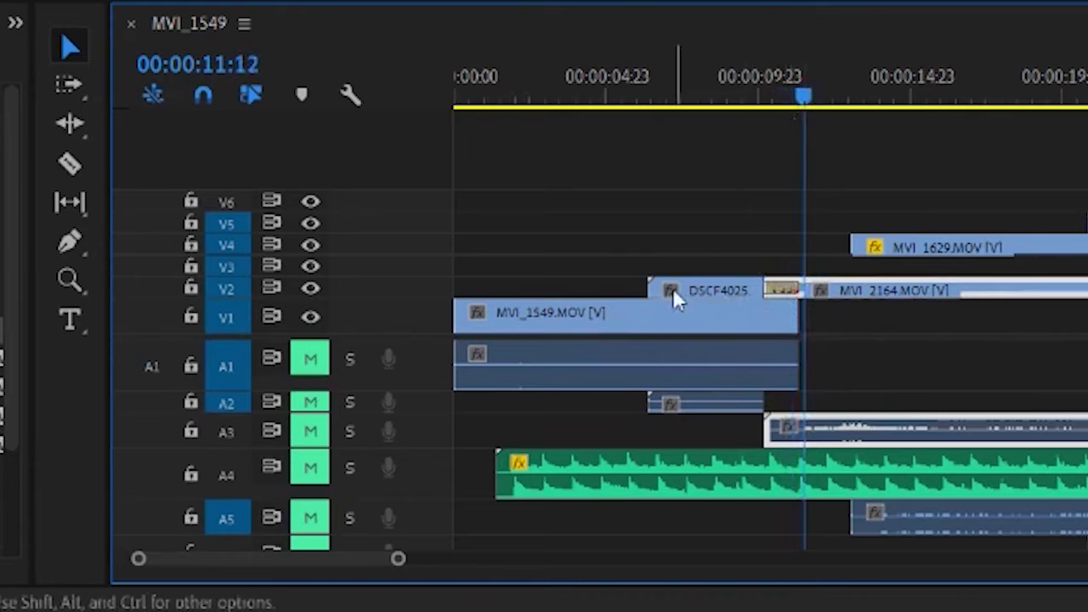
Step: Select the Additive Dissolve between DSCF4025 and MVI_2164 to show its 00:00:01:03 settings in Effect Controls
left_click(785, 287)
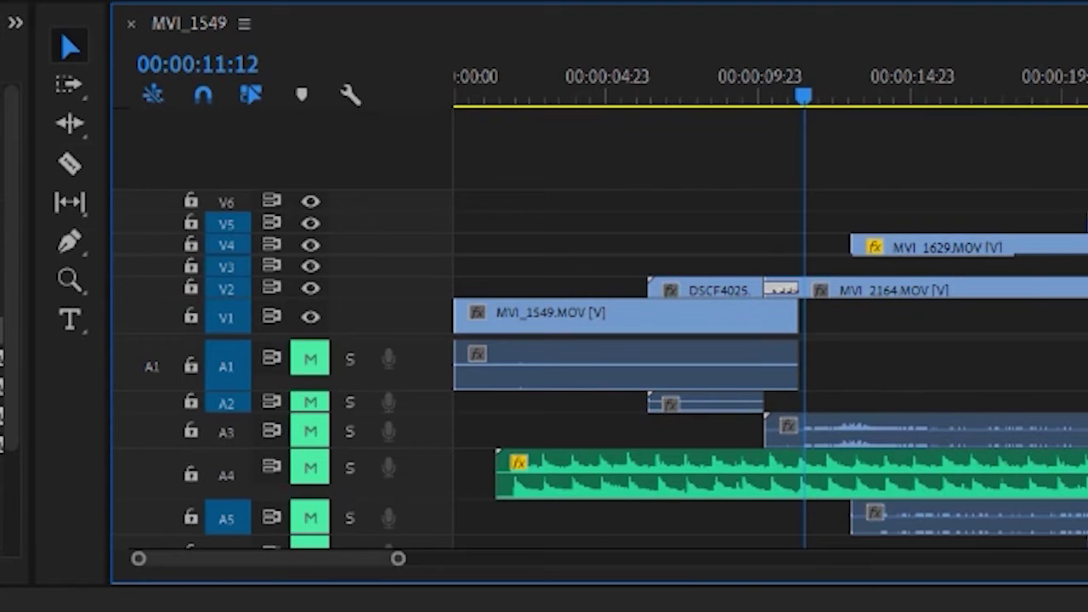
key("super+plus")
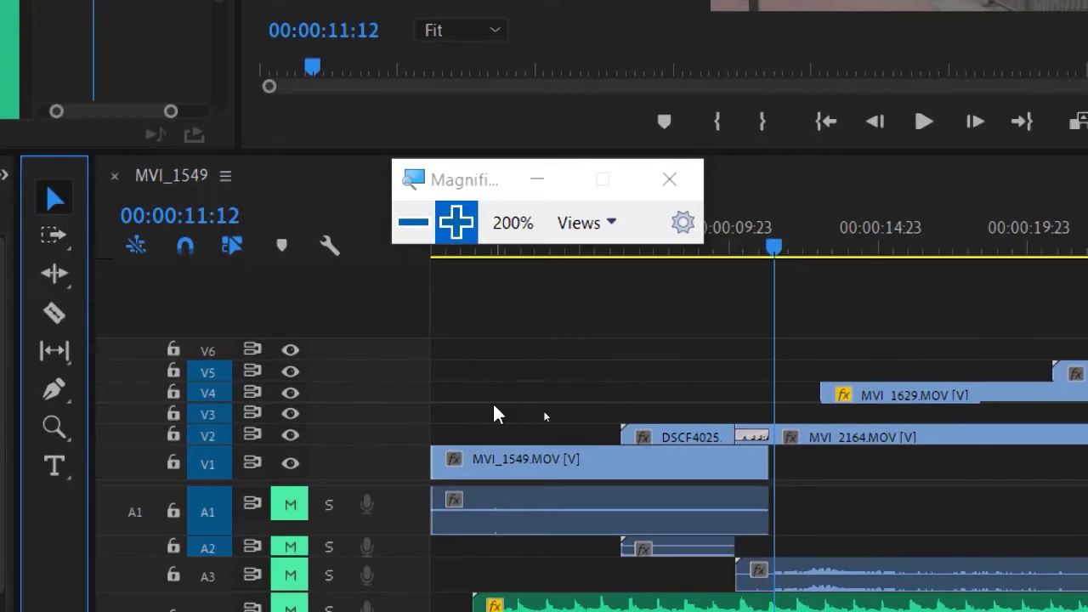
left_click(665, 438)
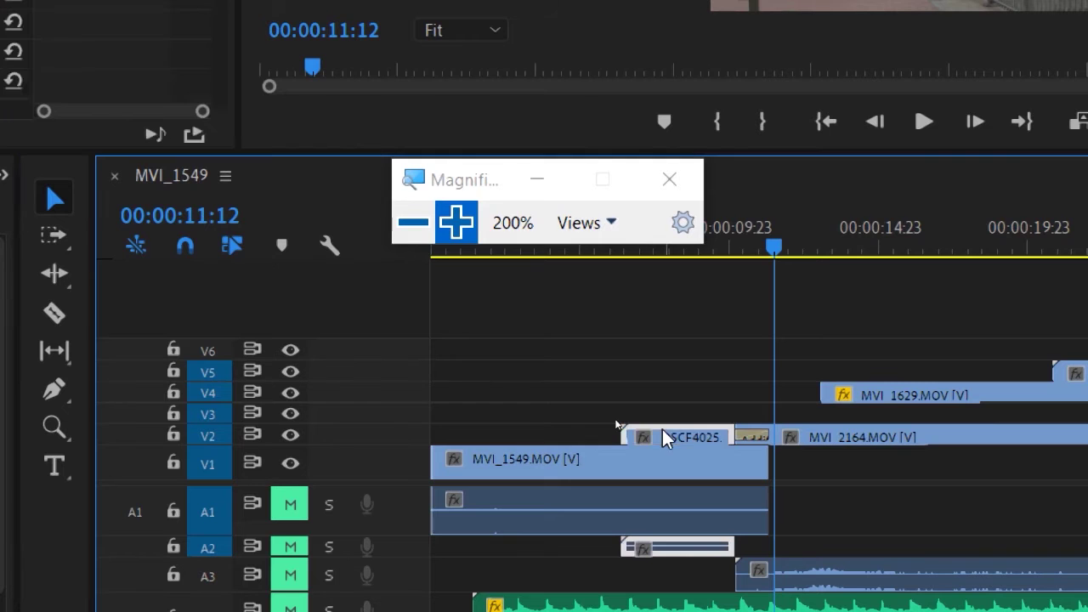
left_click(841, 442)
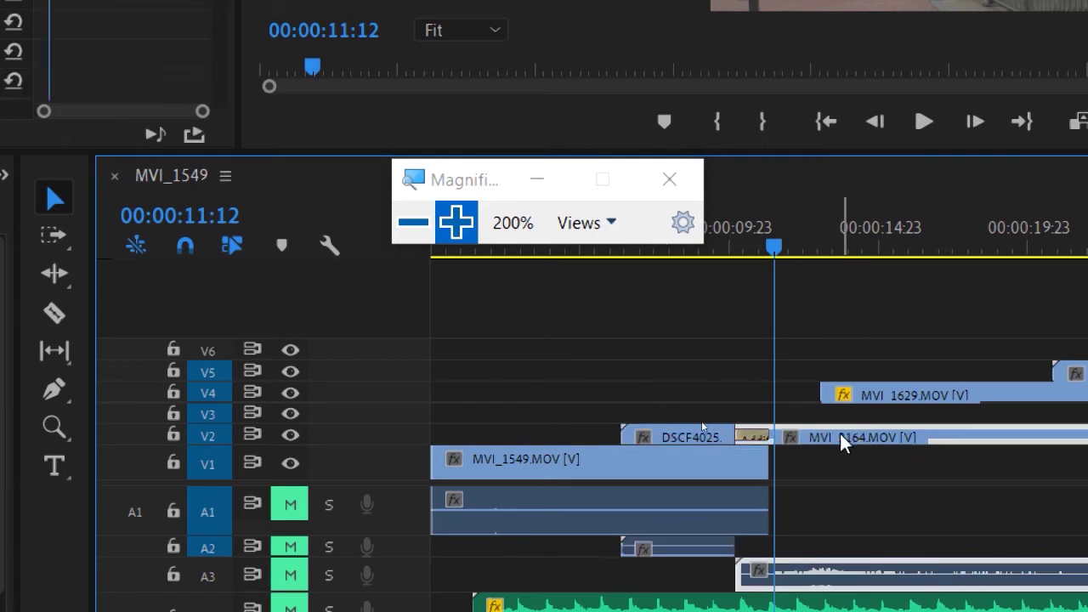
left_click(753, 438)
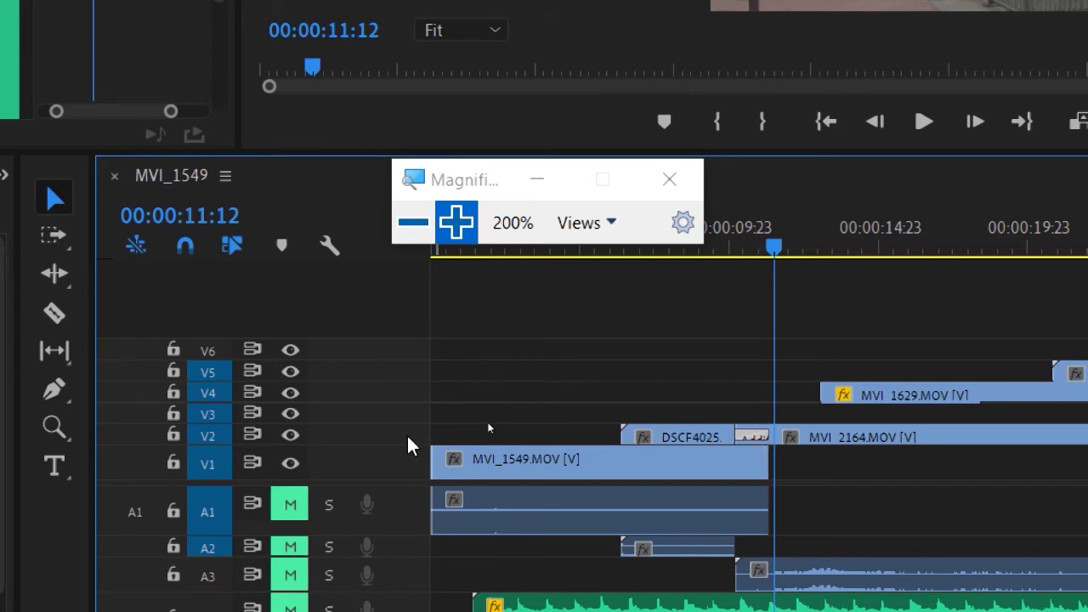
scroll(408, 442, "up", 4)
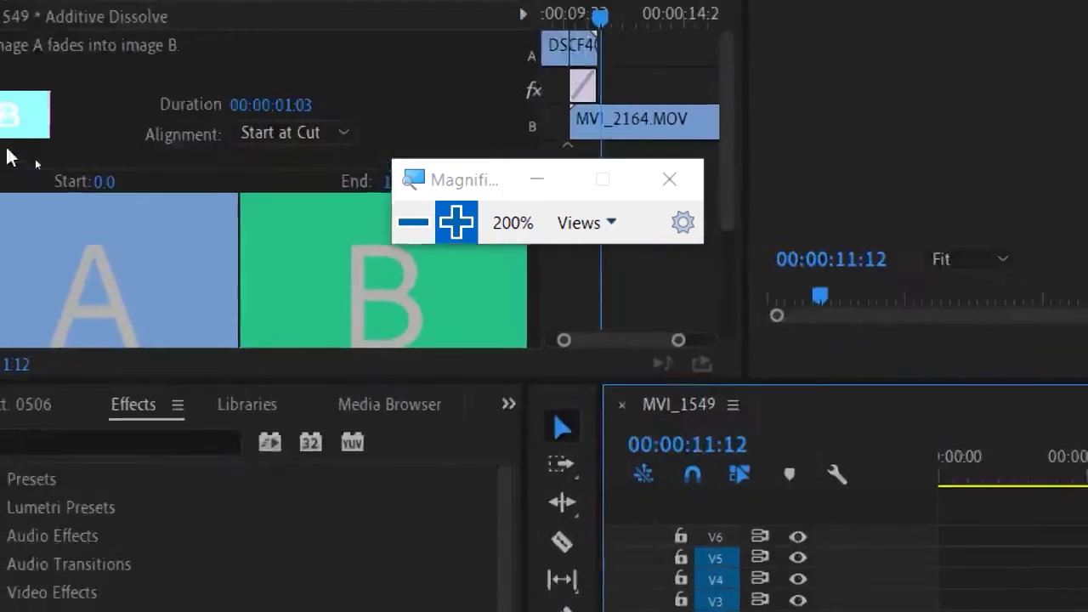
Step: Center the Additive Dissolve on the cut and set its duration to 00:00:01:00
left_click_drag(332, 416, 309, 578)
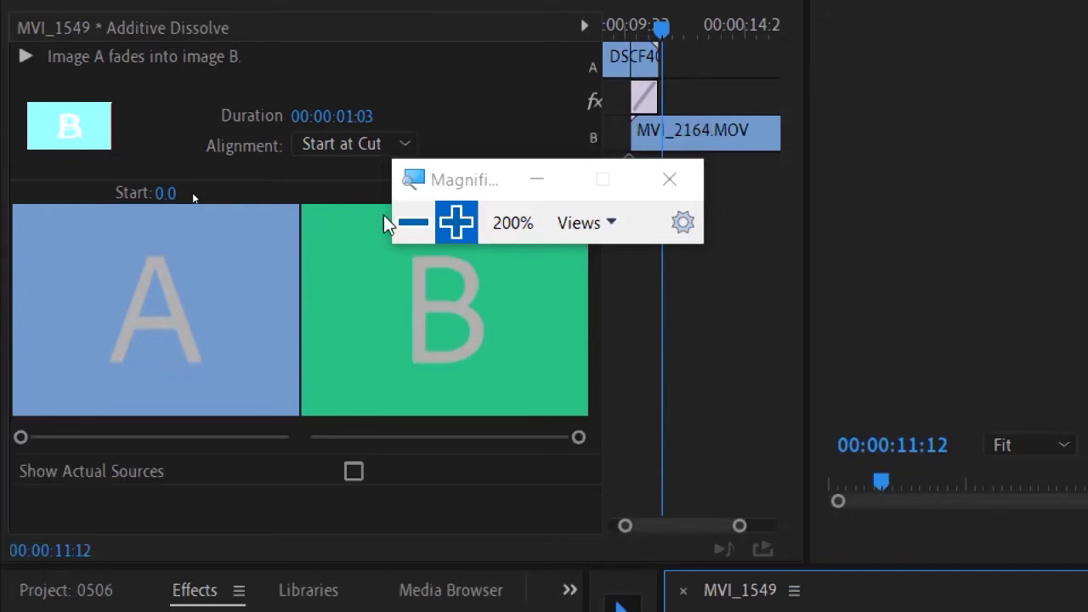
left_click_drag(437, 169, 504, 165)
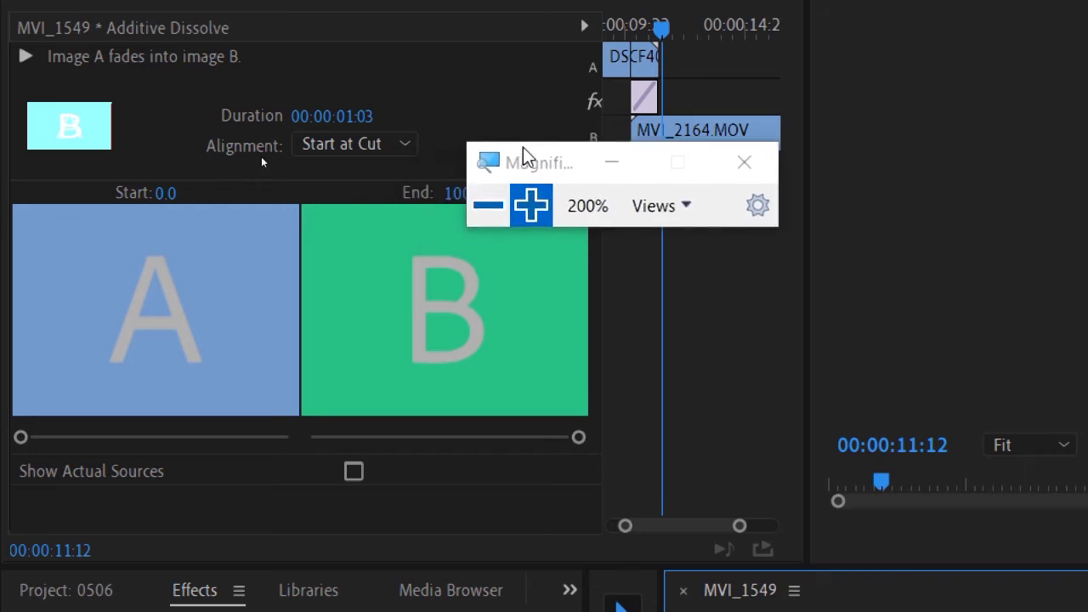
left_click(348, 146)
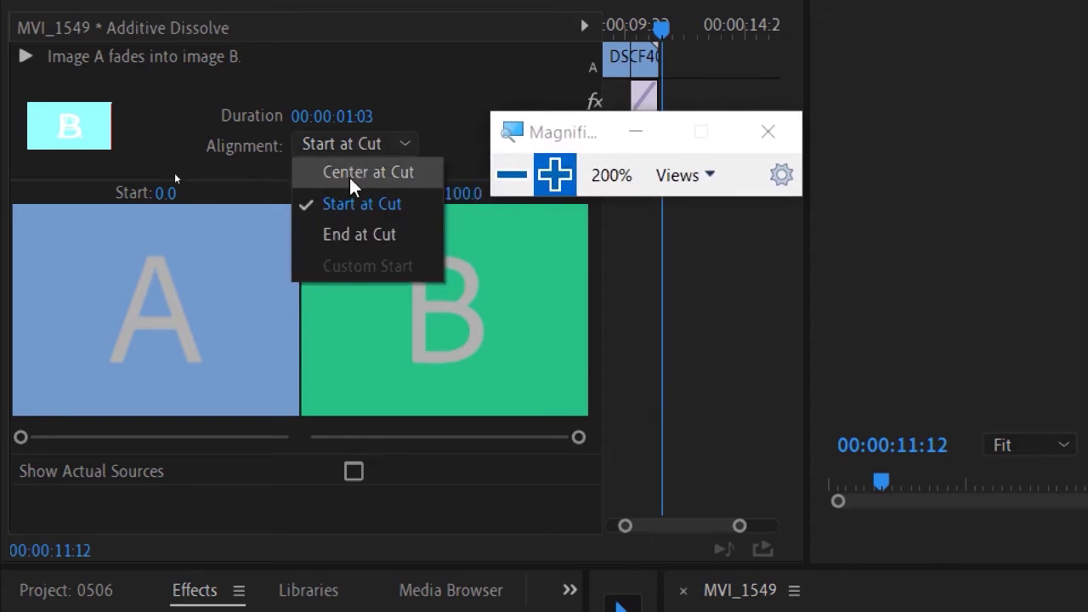
left_click(351, 179)
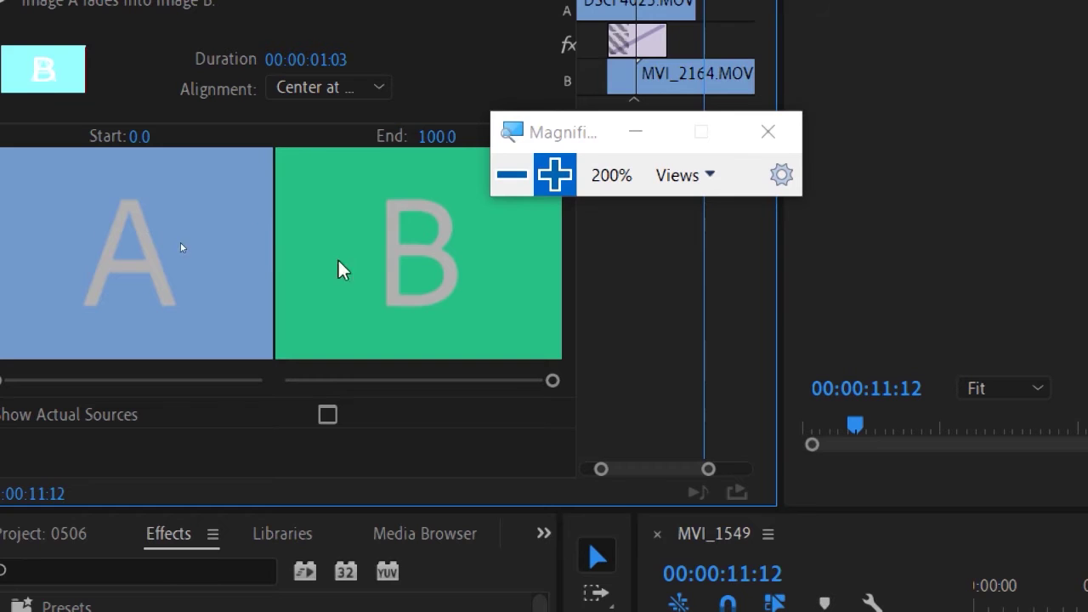
left_click(340, 62)
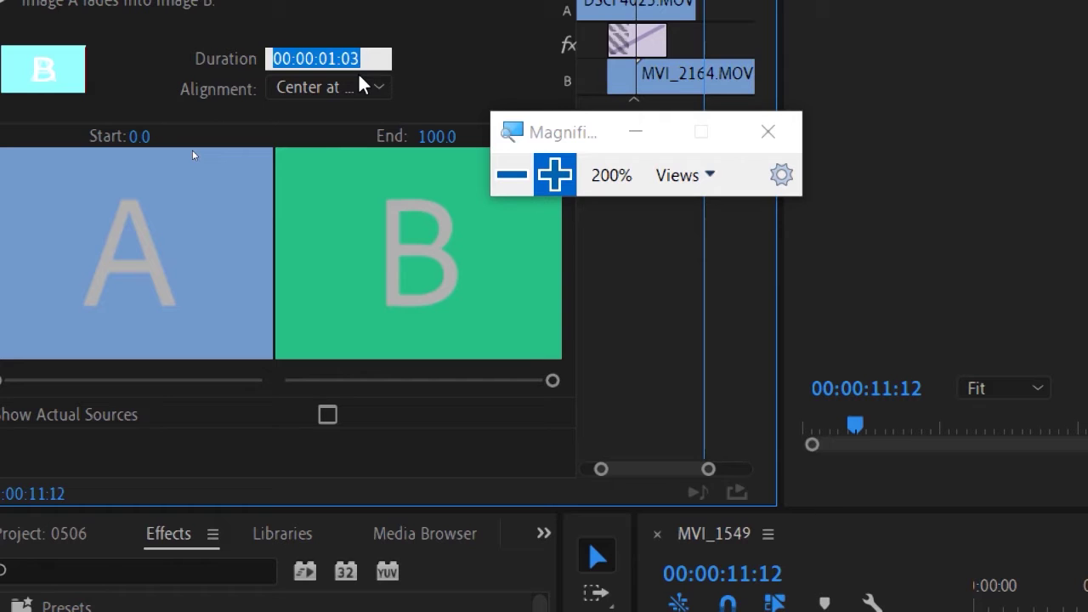
type("1")
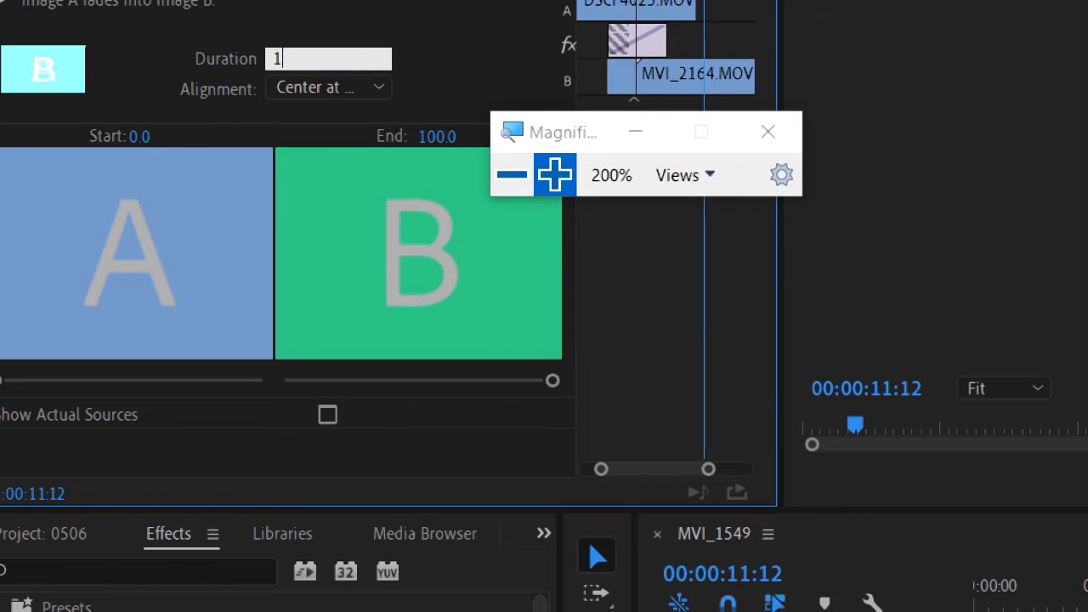
type(".00")
left_click(452, 78)
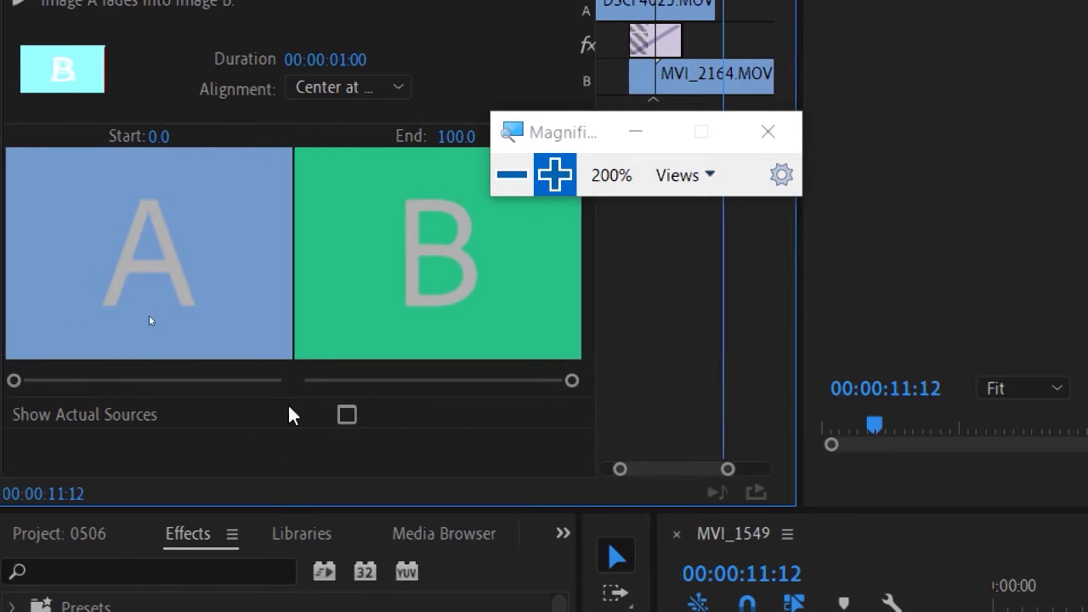
Step: Enable Show Actual Sources and try the transition's Start and End sliders
left_click(348, 414)
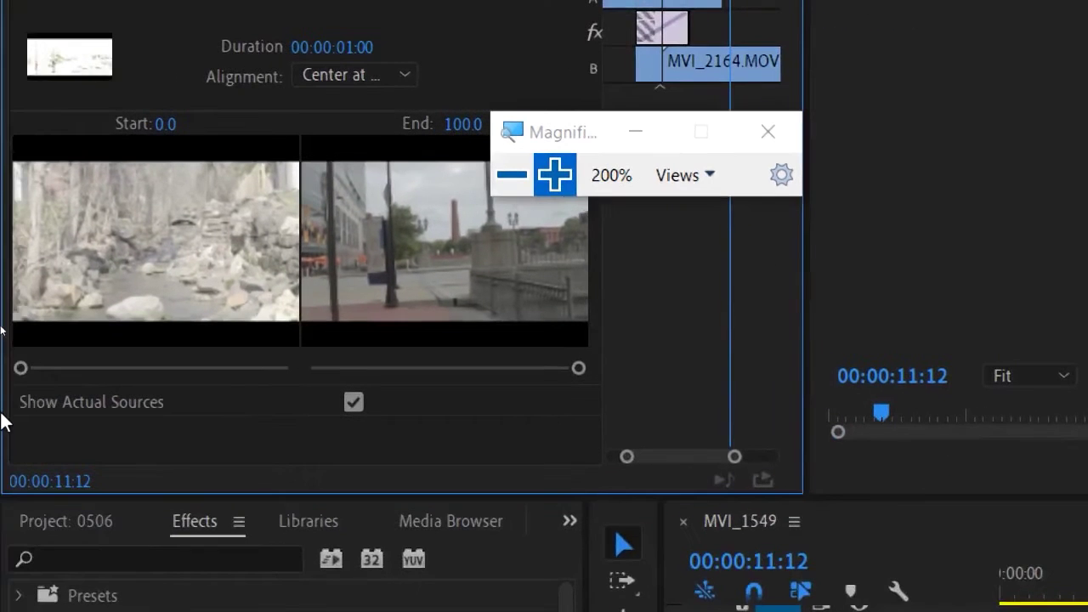
mouse_move(0, 364)
left_mouse_down()
mouse_move(263, 358)
mouse_move(6, 383)
left_mouse_up()
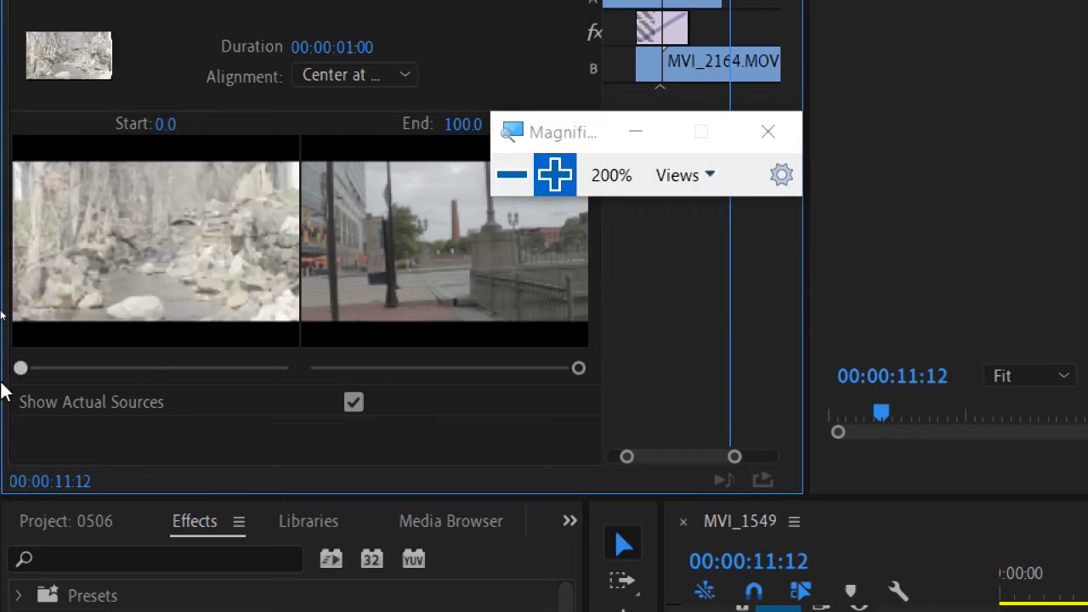
mouse_move(572, 368)
left_mouse_down()
mouse_move(476, 388)
mouse_move(571, 368)
left_mouse_up()
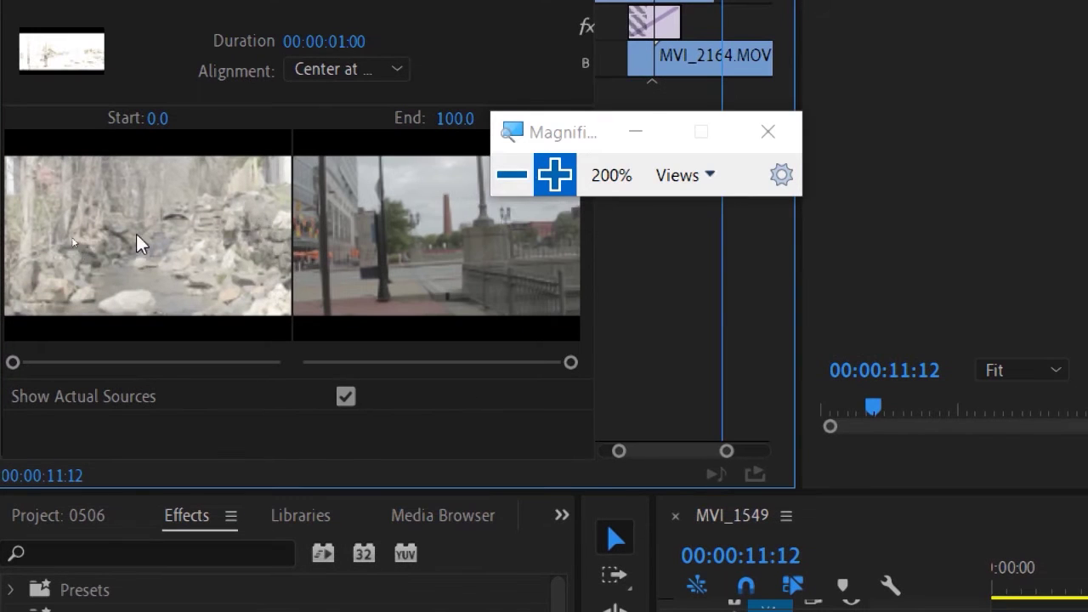
left_click(512, 175)
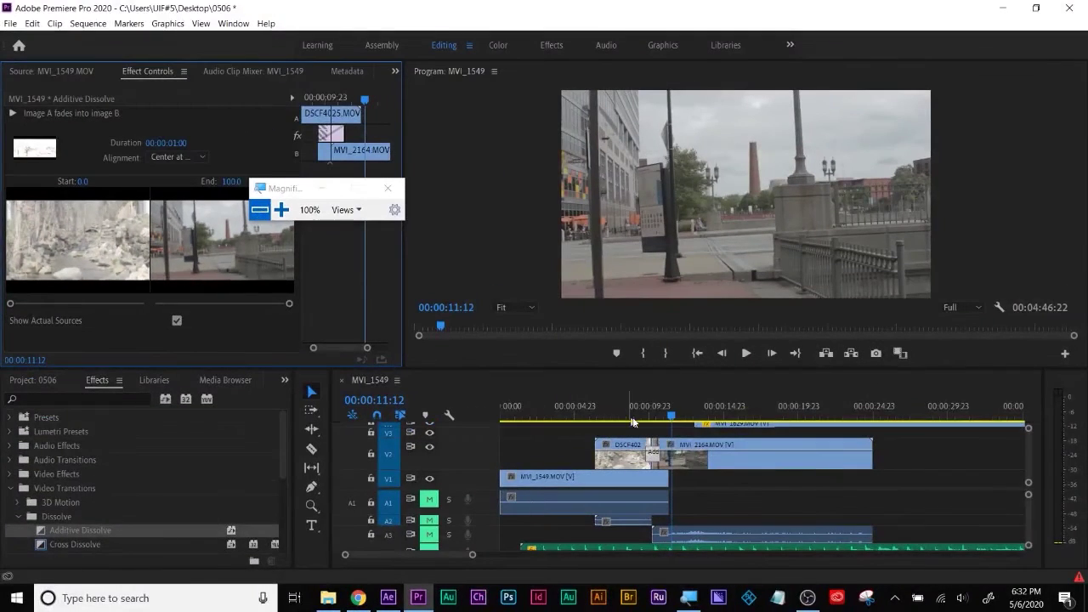
Step: Move the playhead to 00:00:09:12 and delete the Additive Dissolve from the V2 cut
left_click(651, 417)
left_click_drag(651, 420, 641, 420)
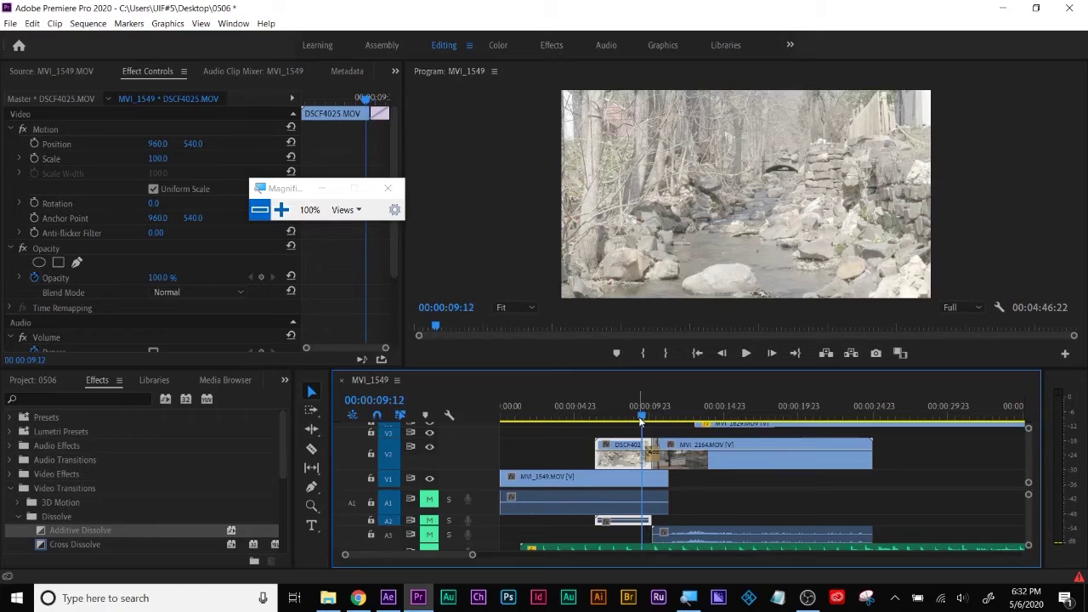
key("super+plus")
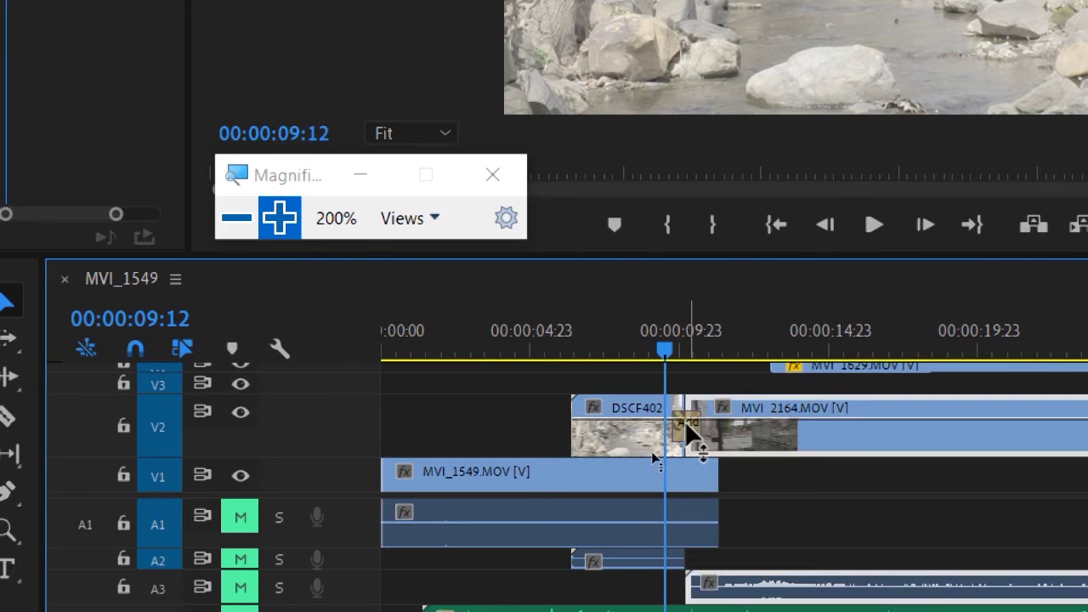
left_click(686, 422)
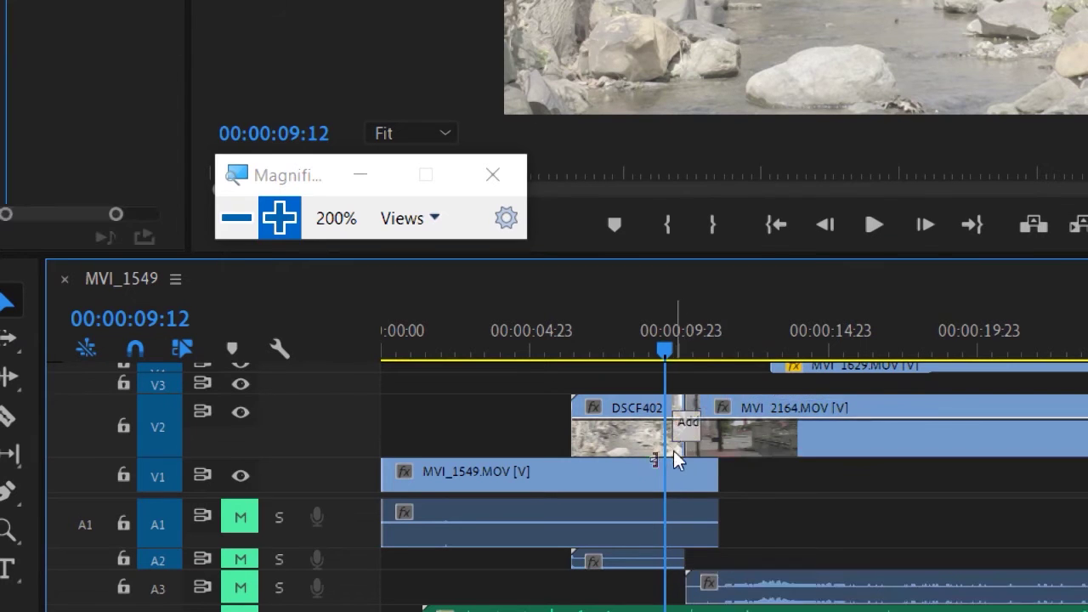
left_click(691, 435)
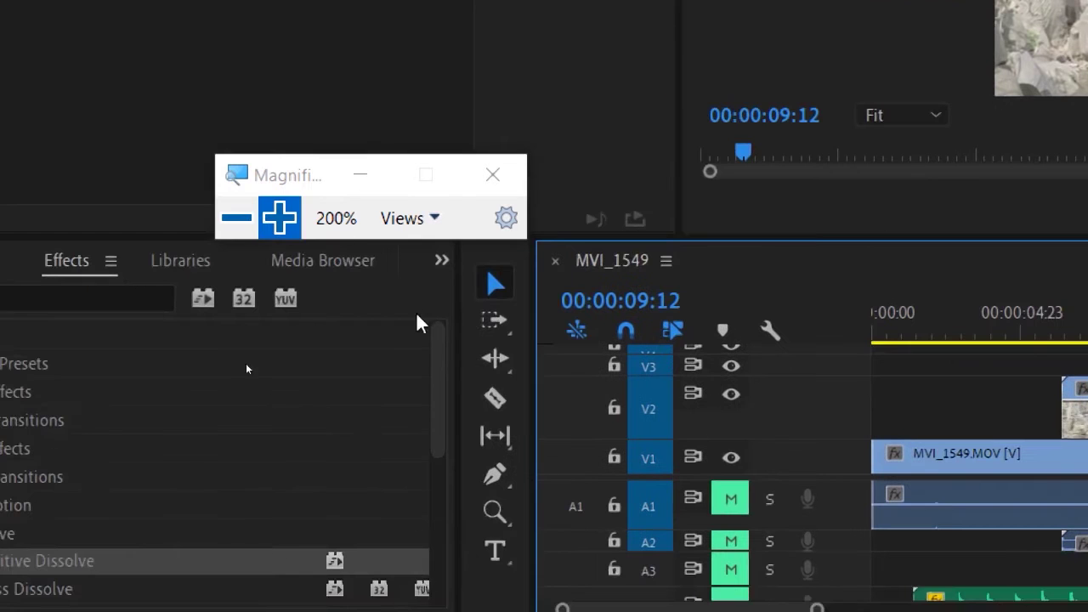
left_click(237, 217)
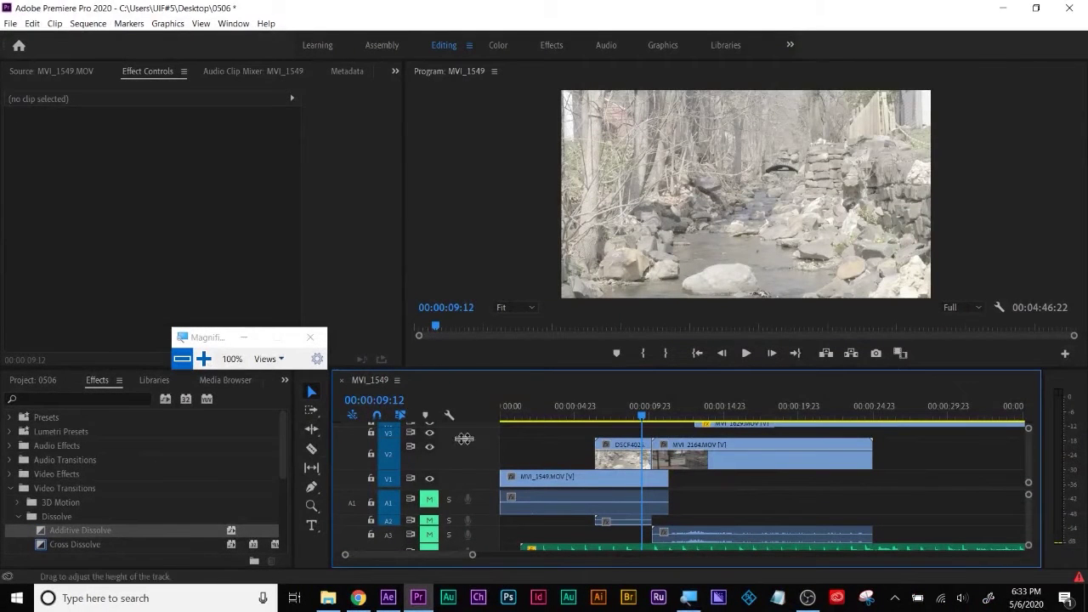
scroll(204, 483, "down", 2)
scroll(196, 483, "down", 2)
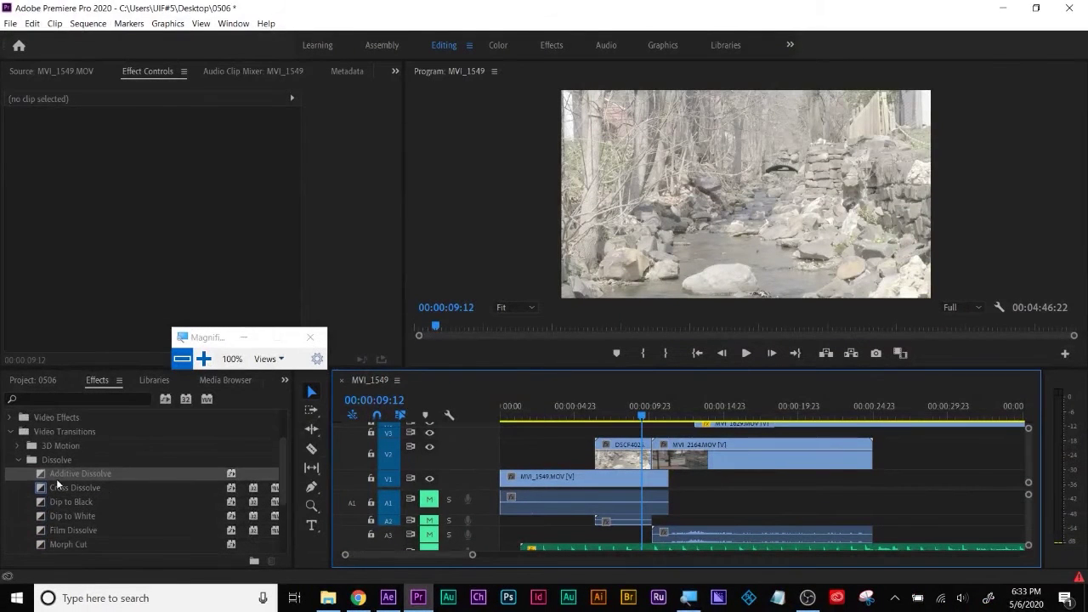
Step: Apply a Cross Dissolve to the V2 cut, align it Center at Cut, and scrub to preview
left_click_drag(69, 488, 660, 457)
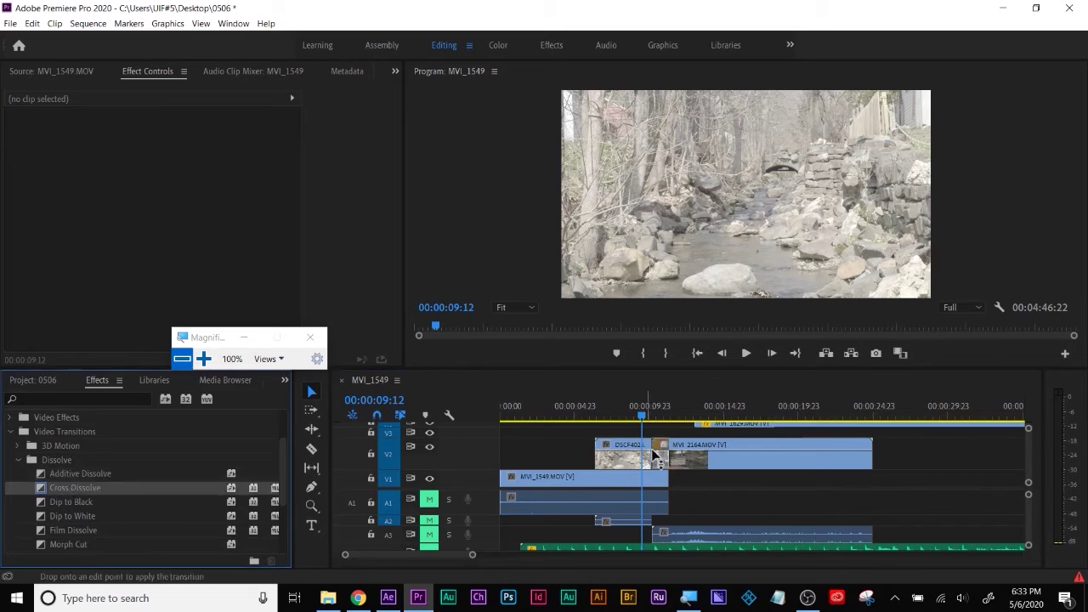
left_click(660, 452)
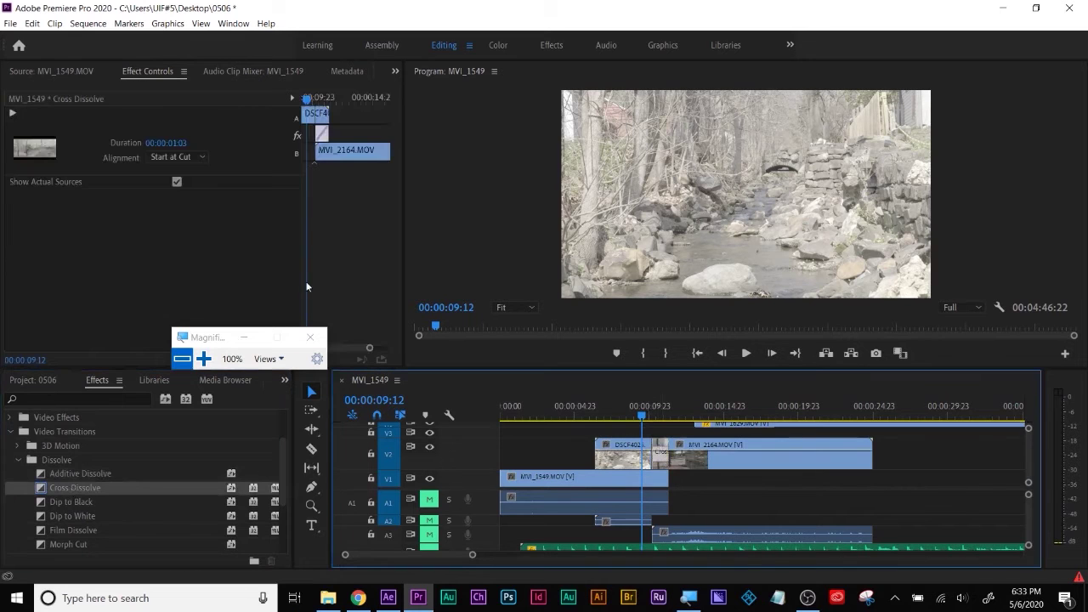
left_click(183, 157)
left_click(181, 172)
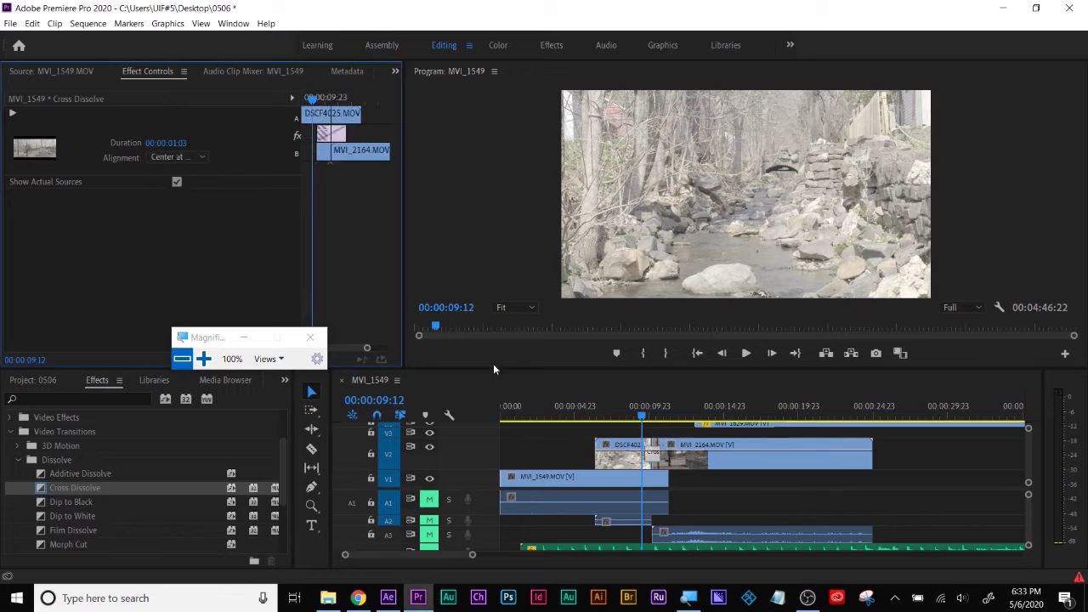
left_click_drag(643, 424, 663, 421)
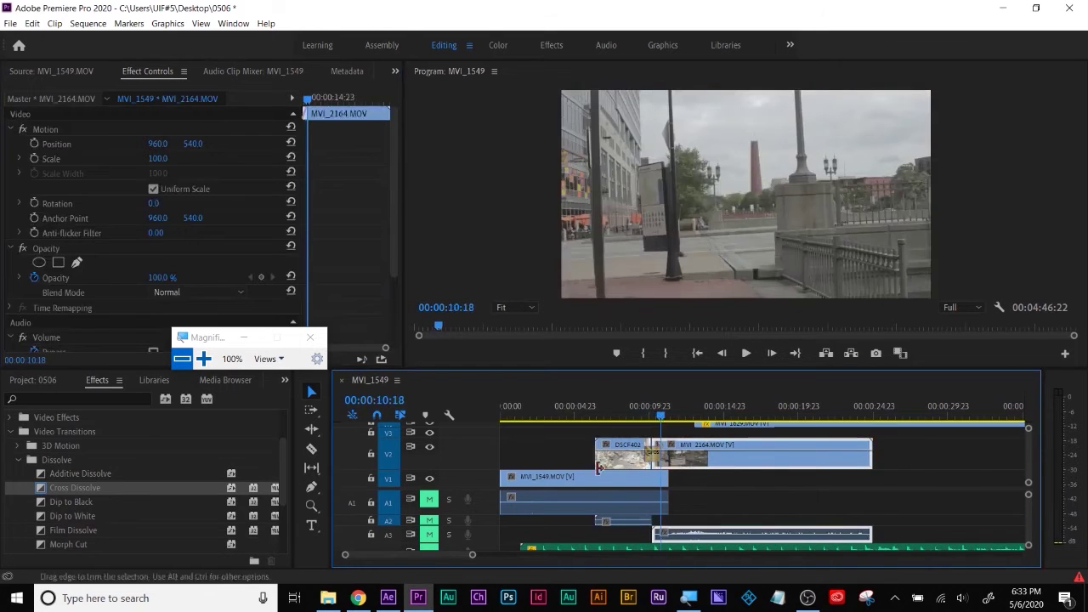
Step: Return the playhead to DSCF4025's start and replace the Cross Dissolve with Dip to Black
left_click(654, 460)
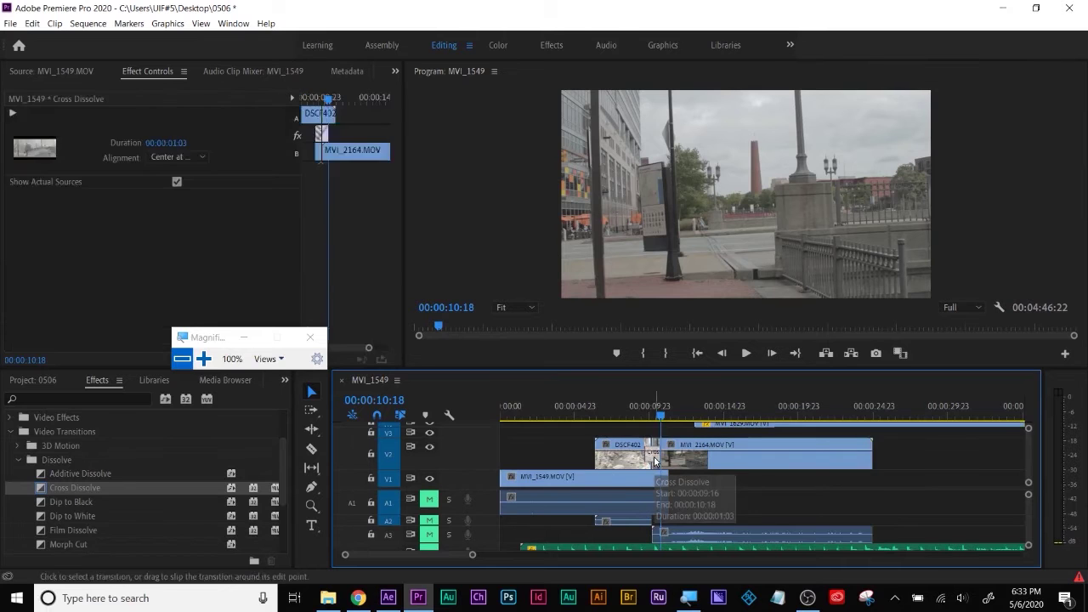
left_click_drag(610, 409, 597, 409)
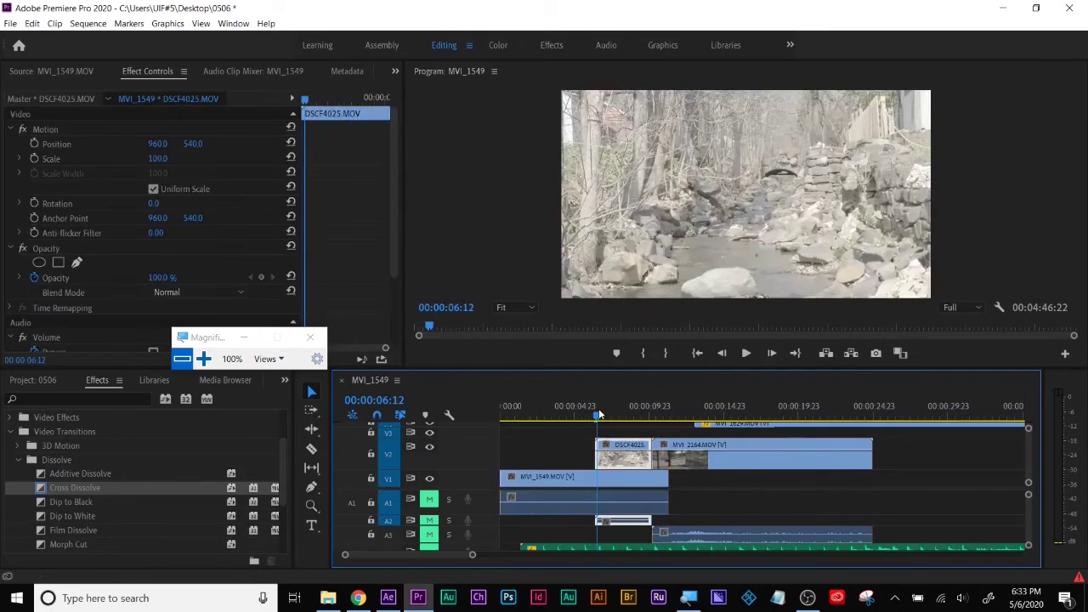
left_click_drag(40, 504, 663, 454)
left_click_drag(651, 414, 672, 415)
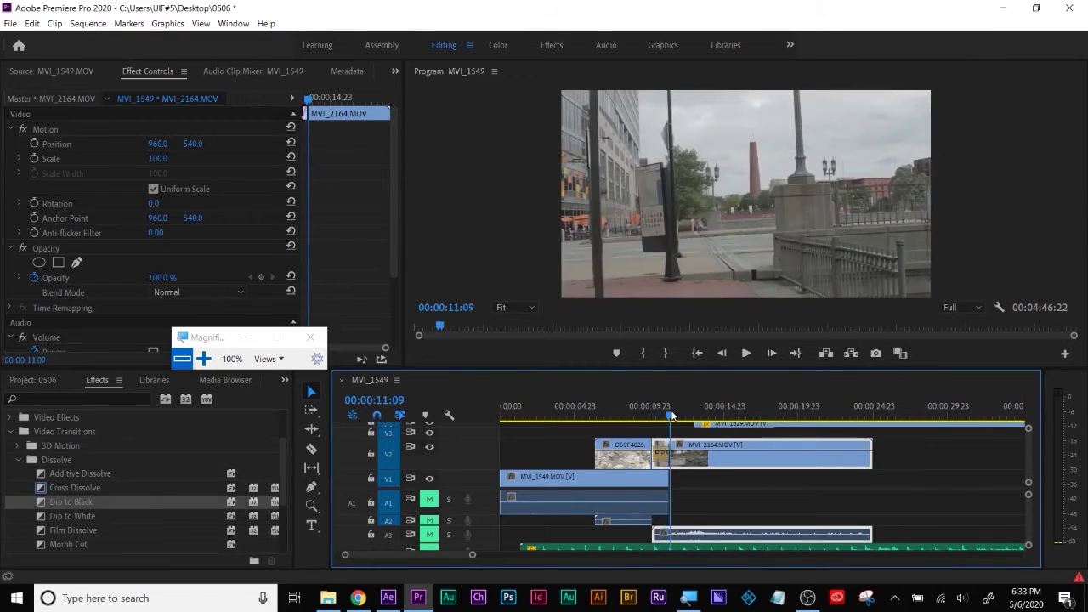
Step: Scrub through the Dip to Black fade on the V2 cut, reapply it, and collapse the Dissolve folder
mouse_move(672, 415)
left_mouse_down()
mouse_move(661, 415)
mouse_move(672, 417)
left_mouse_up()
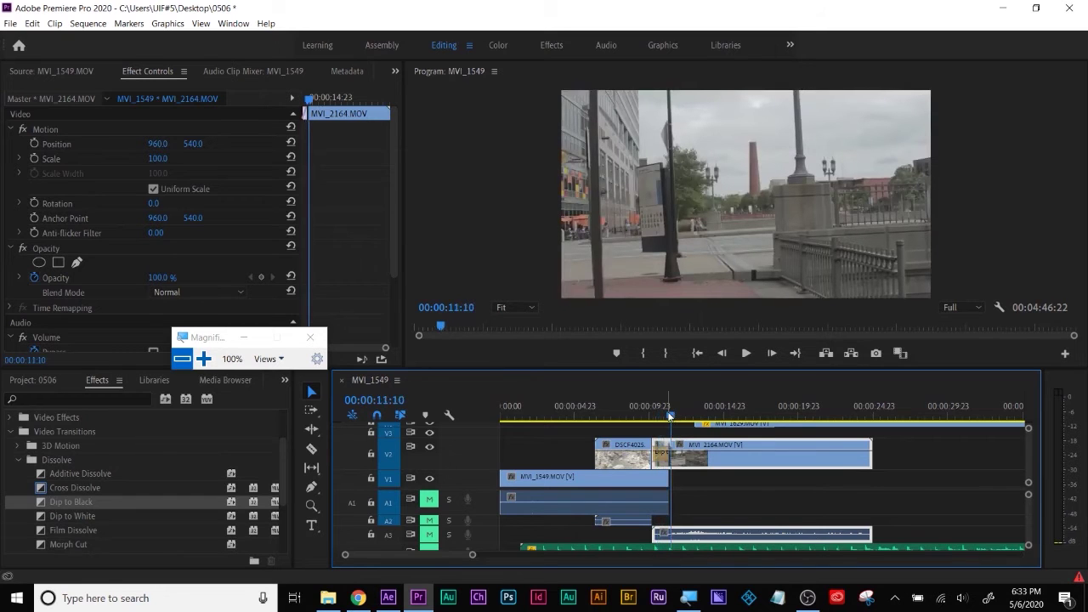
left_click_drag(670, 416, 667, 411)
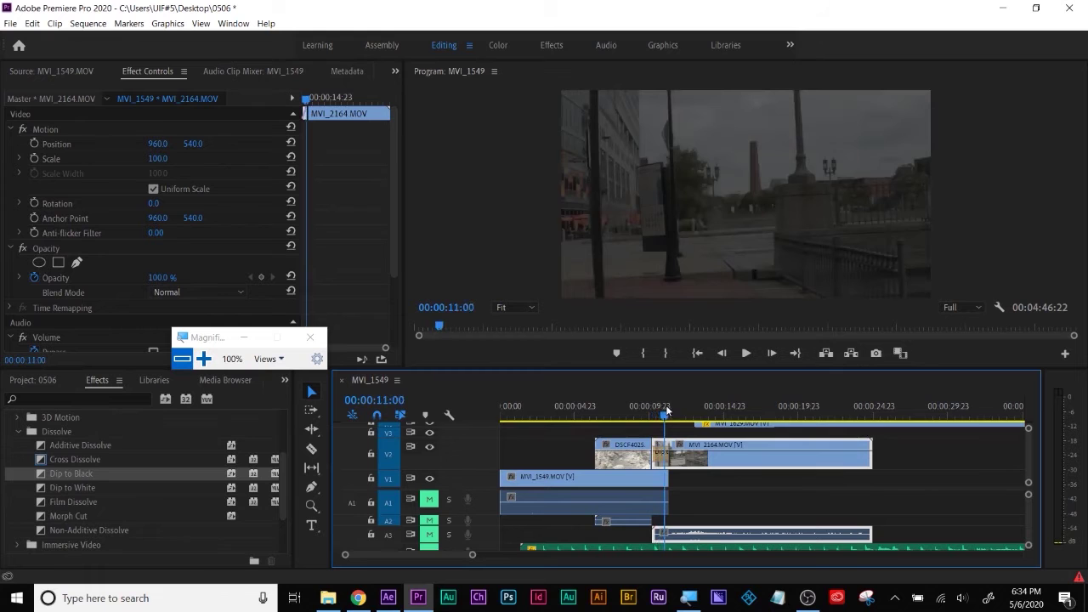
left_click(664, 461)
left_click_drag(662, 414, 663, 414)
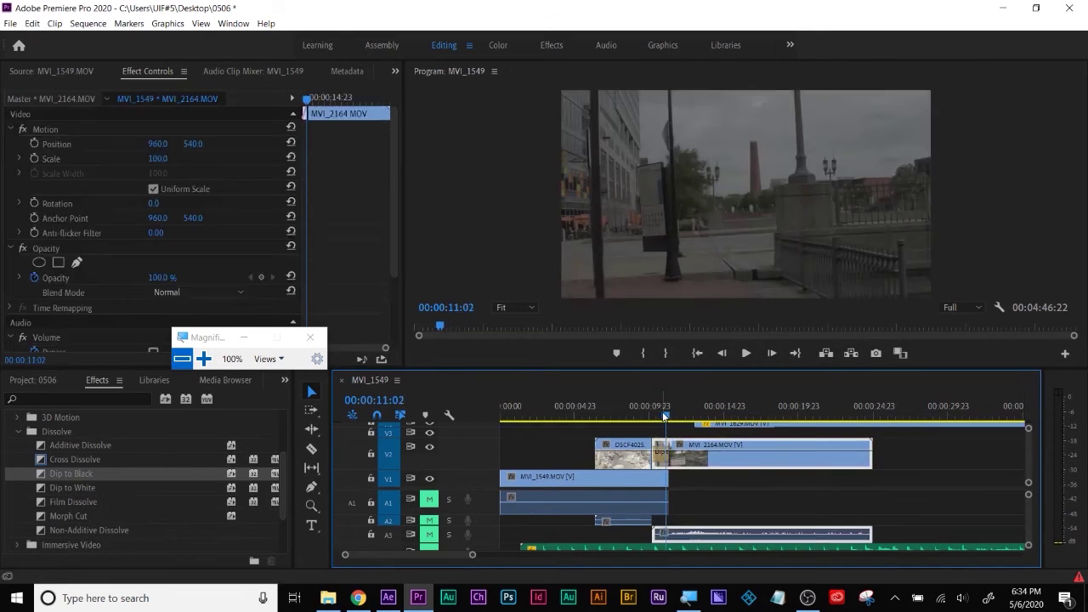
left_click_drag(668, 416, 670, 415)
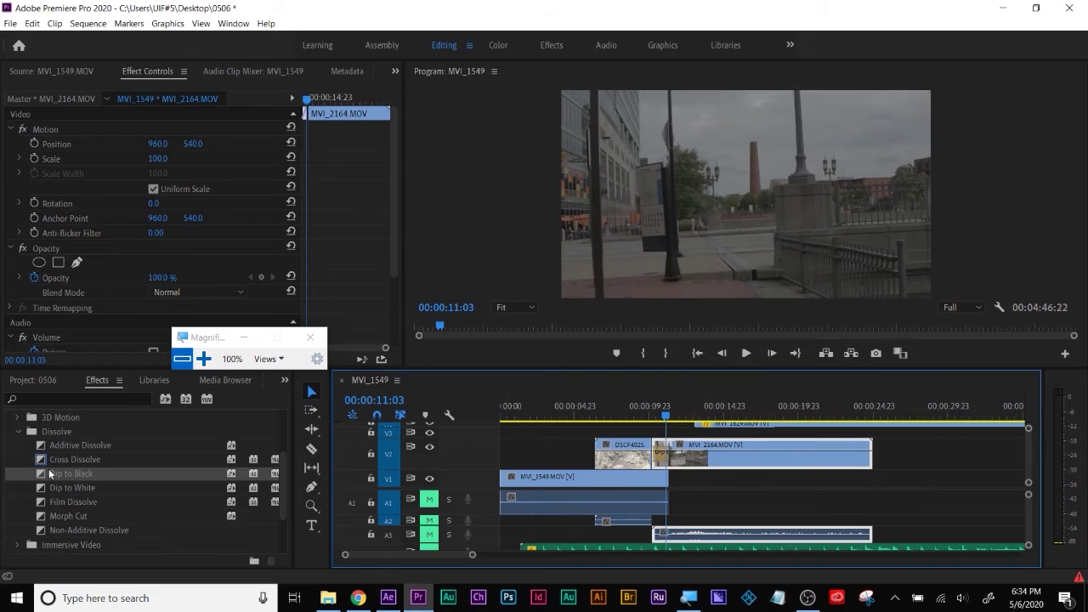
left_click_drag(77, 478, 665, 456)
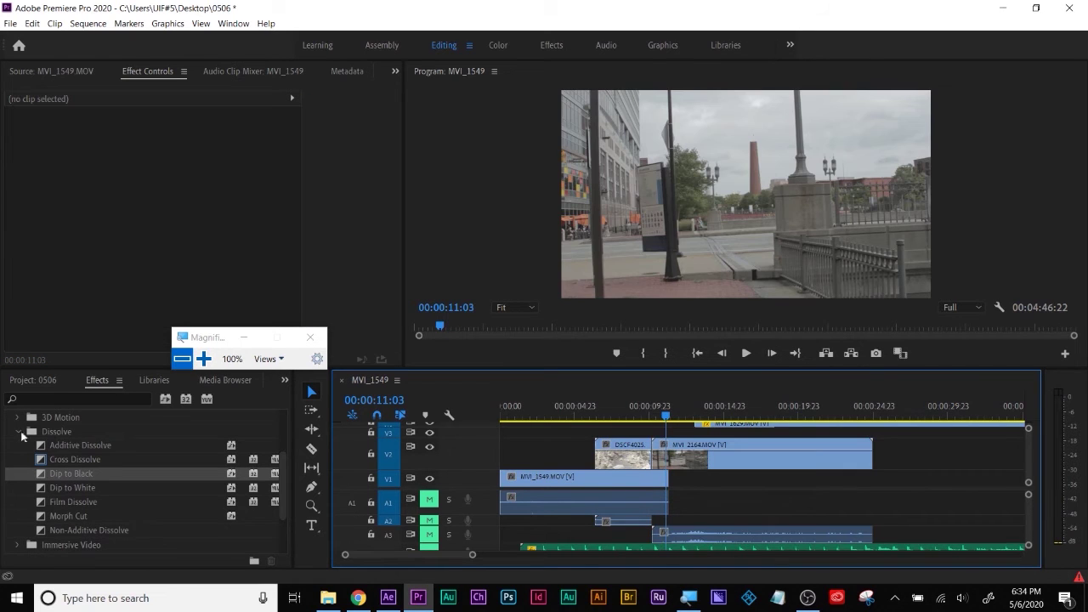
left_click(18, 432)
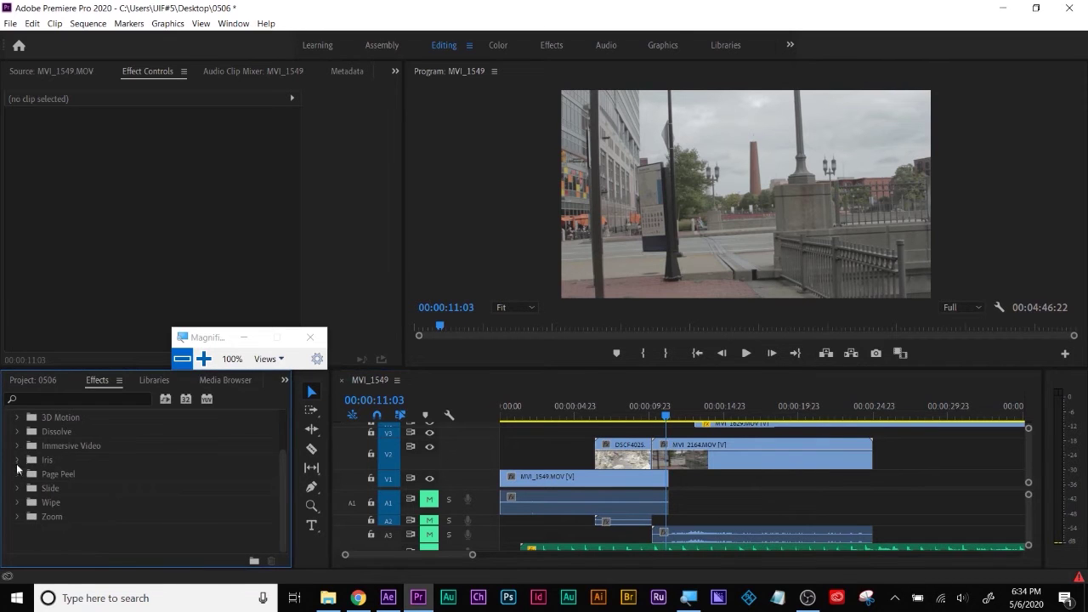
Step: Apply Iris Round from the Iris folder to the V2 cut, scrub to preview, and view its settings
left_click(17, 459)
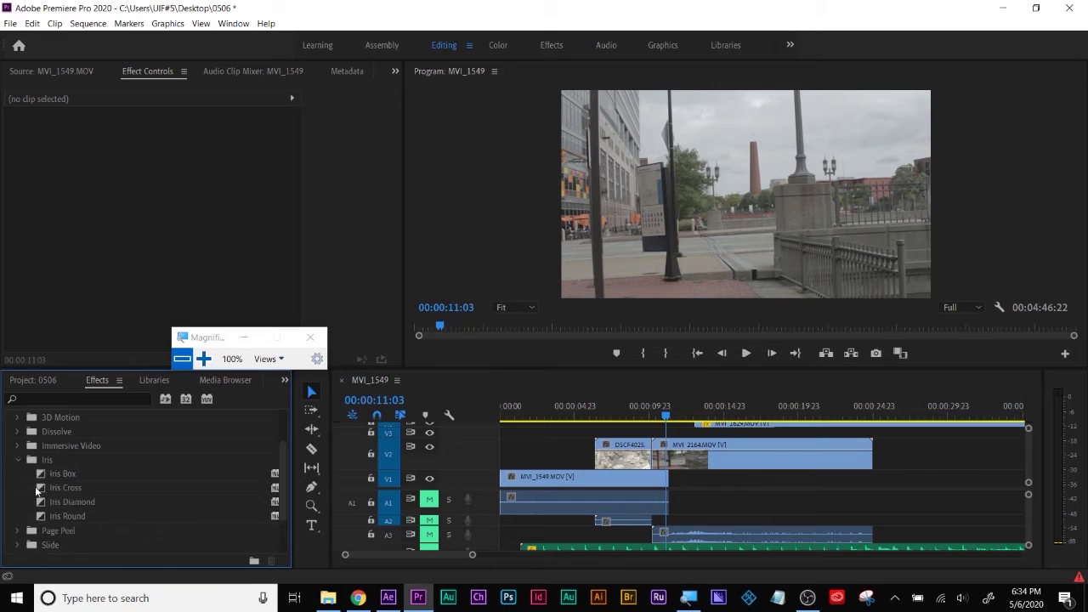
left_click_drag(38, 516, 662, 457)
left_click(664, 457)
left_click_drag(649, 415, 673, 415)
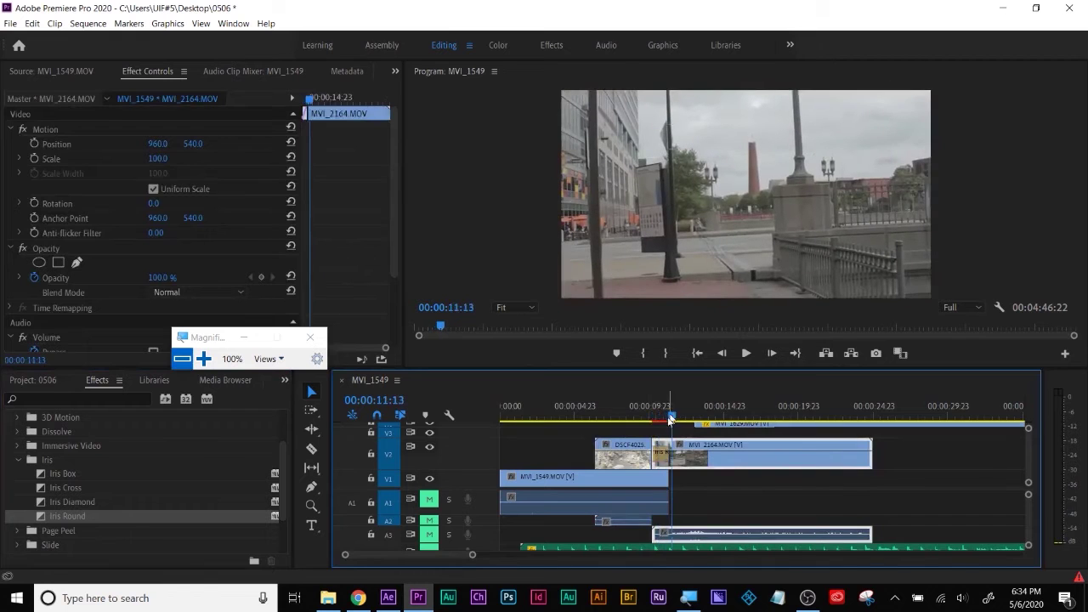
left_click(662, 457)
left_click(680, 479)
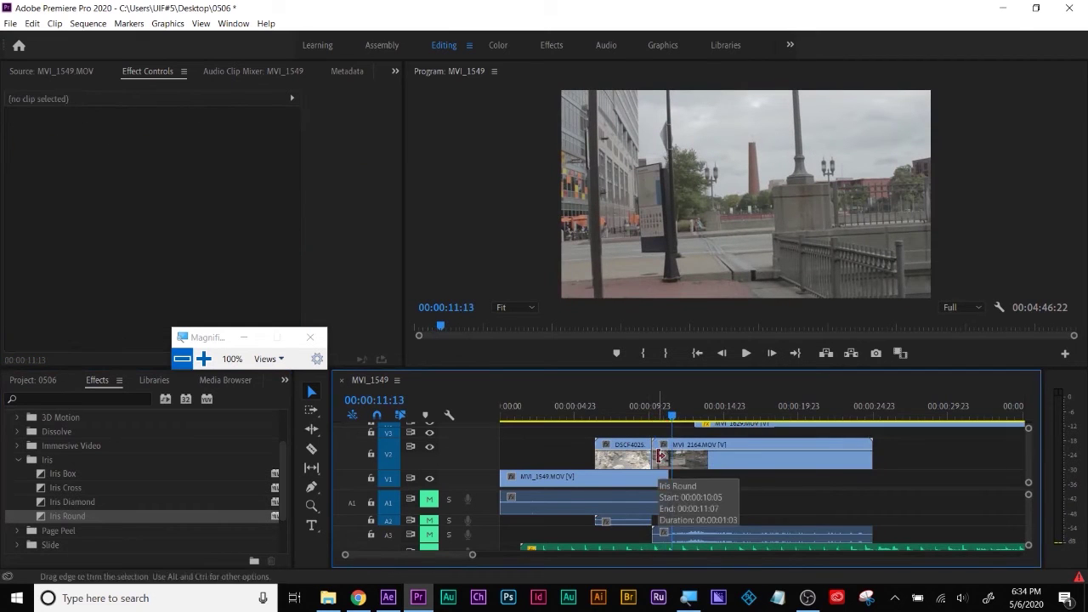
scroll(111, 522, "down", 3)
scroll(110, 522, "up", 5)
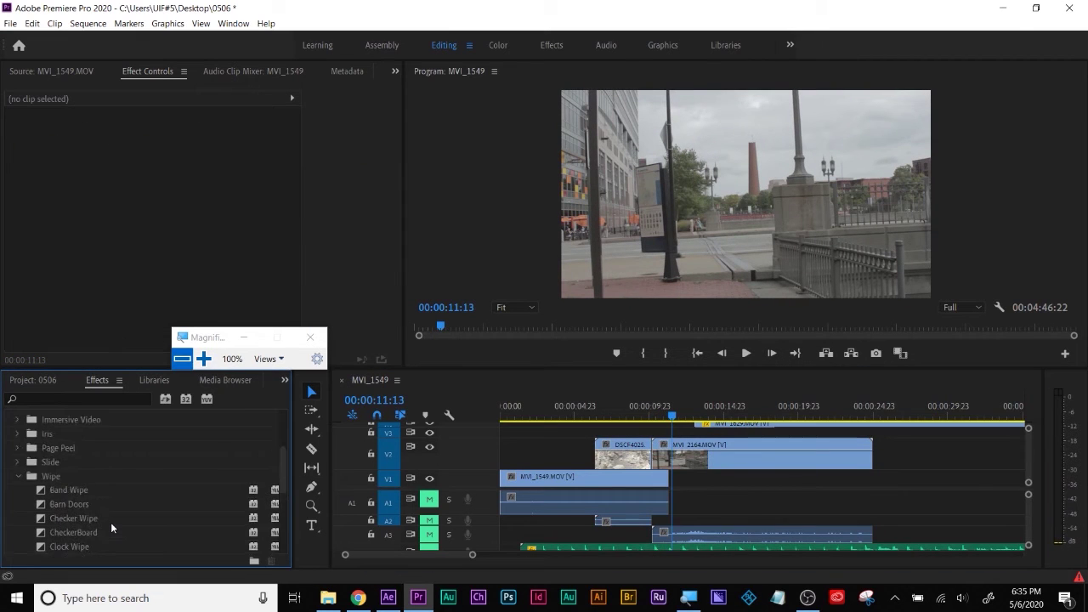
Step: Search effects for 'lin', apply Linear Wipe to MVI_2164, and open MVI_1549 in the Source monitor
left_click(104, 399)
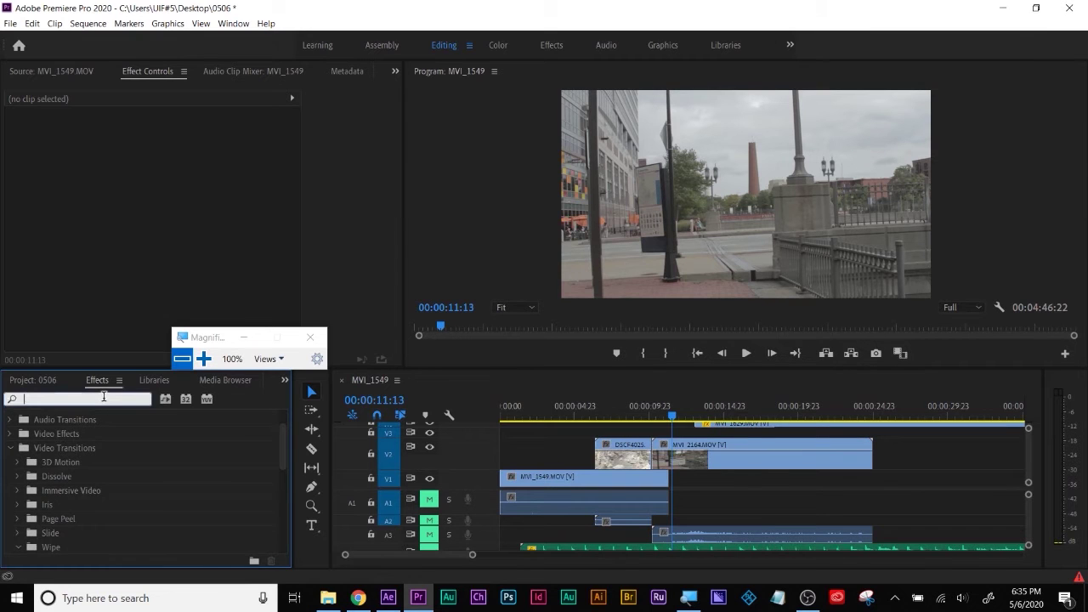
type("lin")
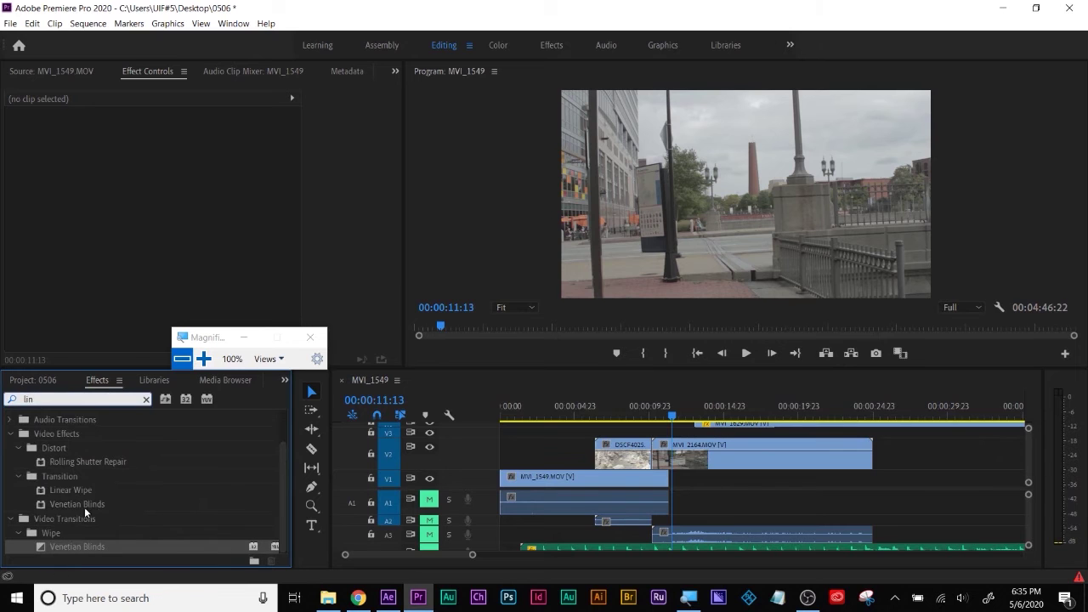
left_click(57, 492)
left_click_drag(57, 494, 663, 461)
double_click(584, 478)
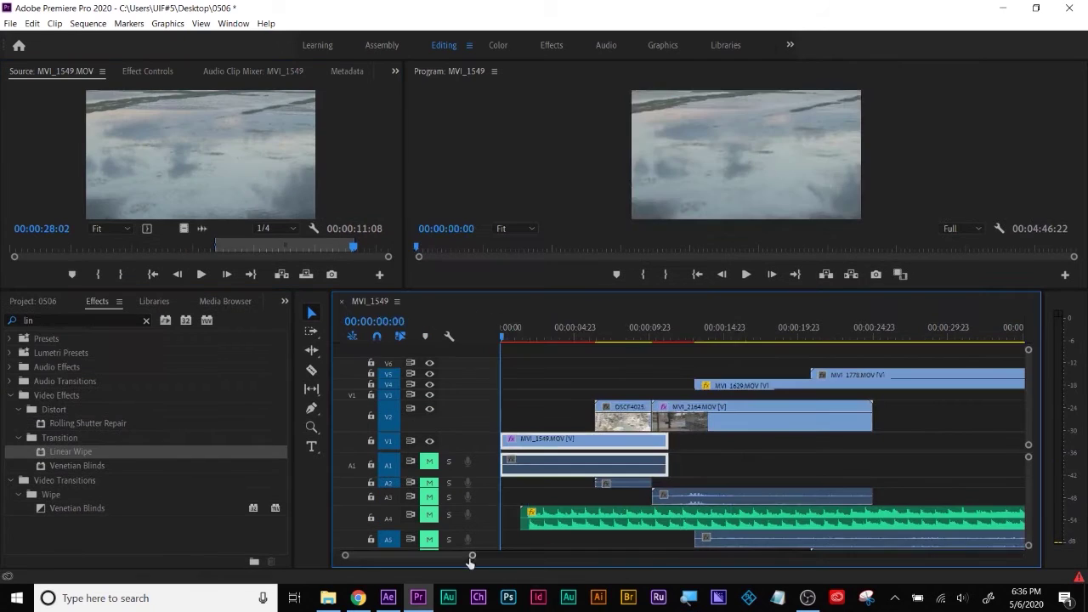
left_click_drag(475, 556, 653, 564)
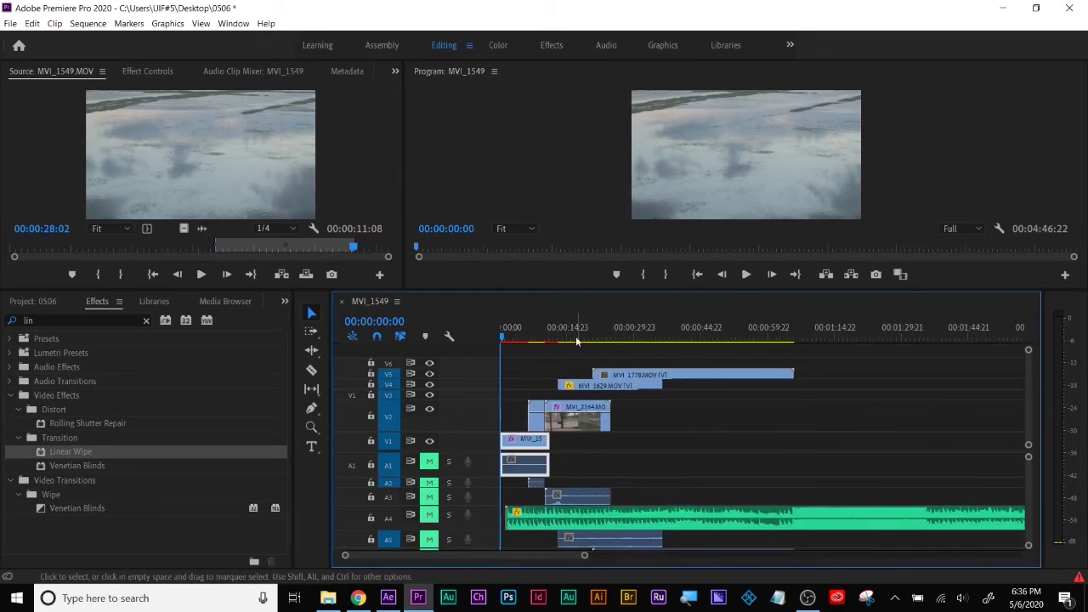
Step: Mark an In point at the sequence start and an Out point at 00:00:55:16 in the zebra shot
mouse_move(557, 335)
left_mouse_down()
mouse_move(855, 327)
mouse_move(529, 328)
mouse_move(549, 329)
left_mouse_up()
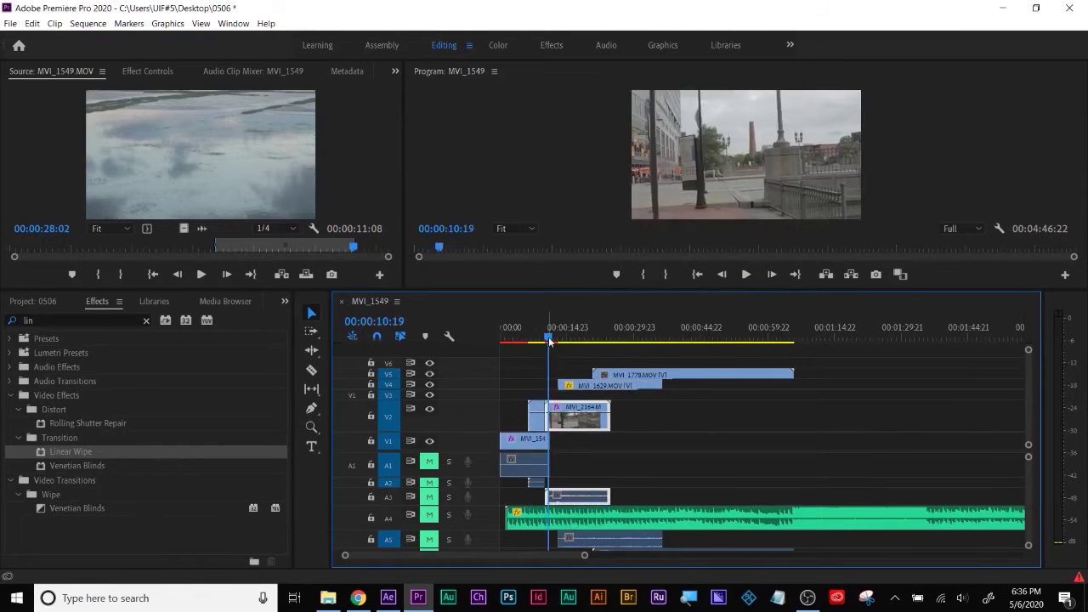
right_click(549, 317)
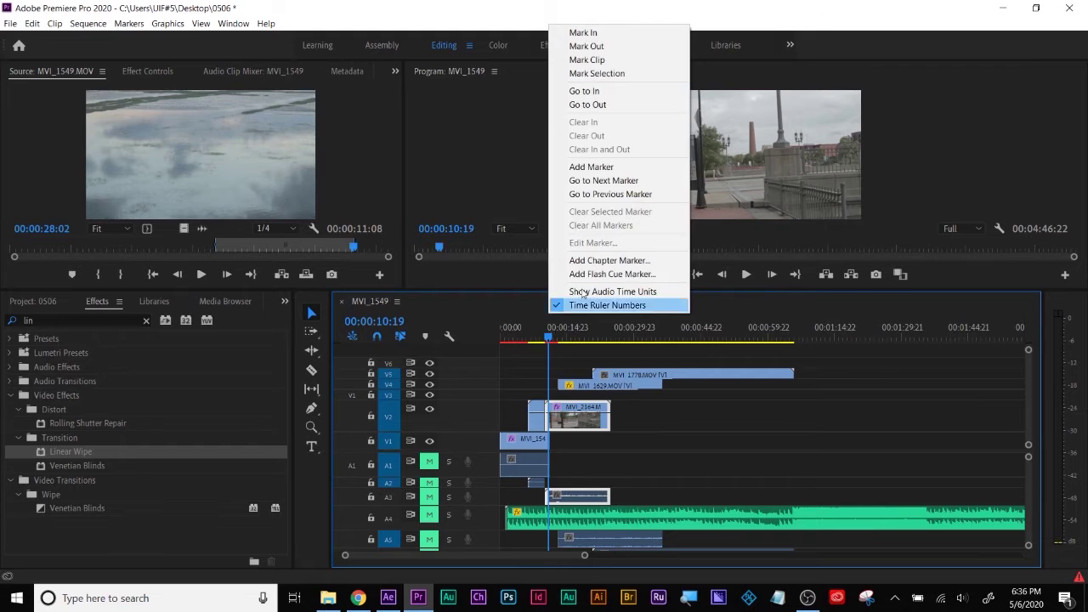
left_click(606, 34)
left_click_drag(566, 337, 748, 334)
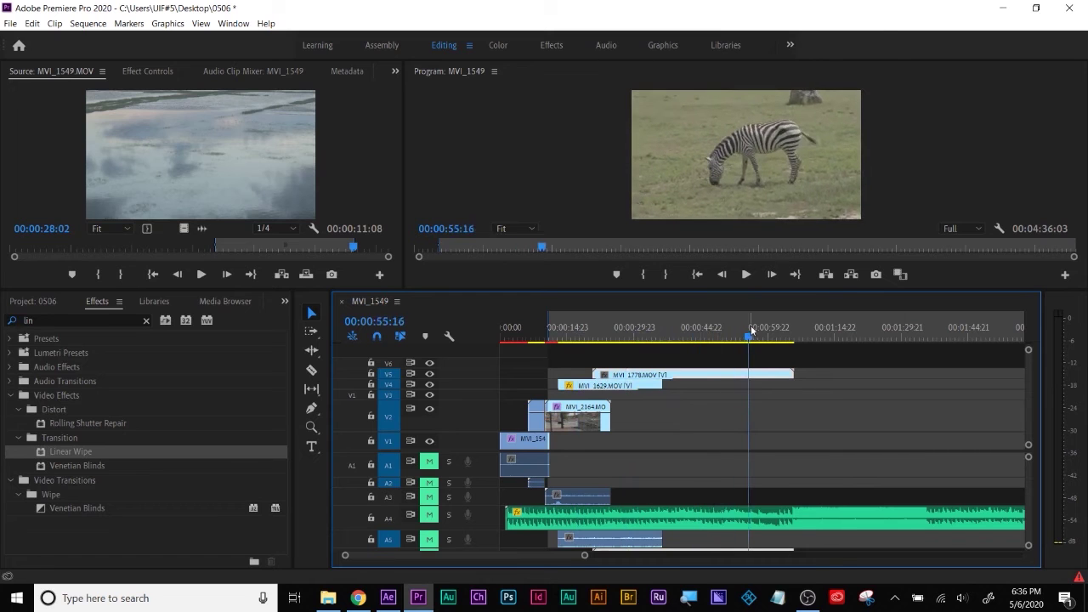
right_click(749, 324)
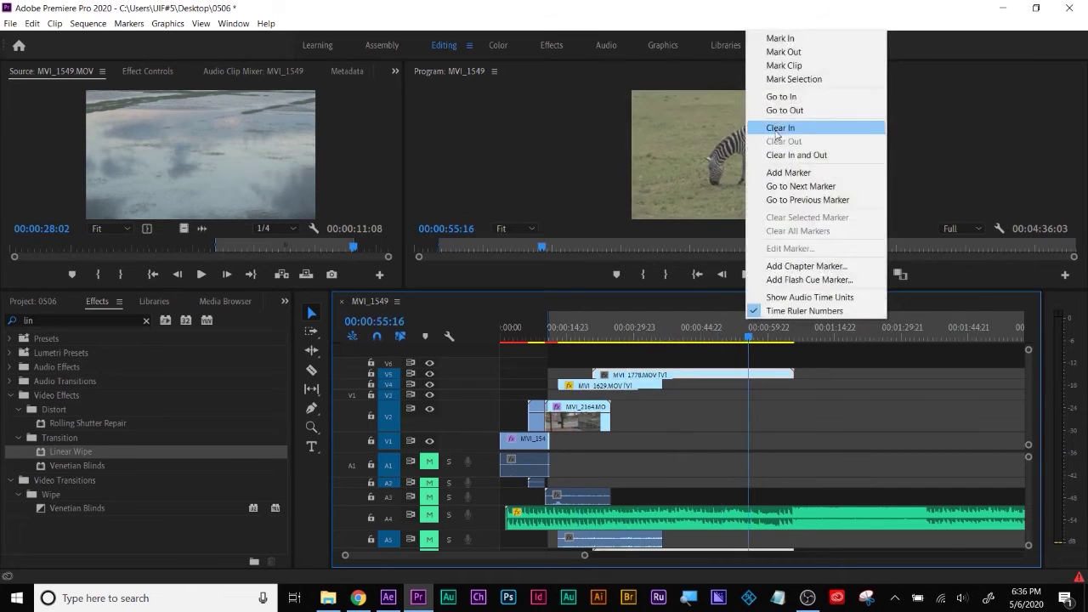
left_click(790, 54)
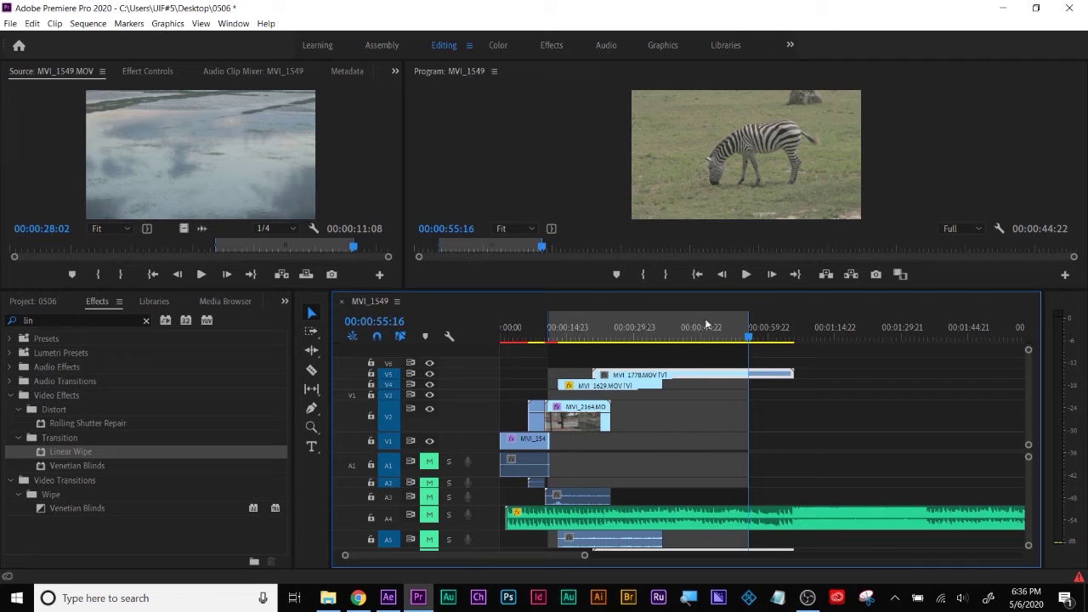
left_click_drag(667, 337, 499, 327)
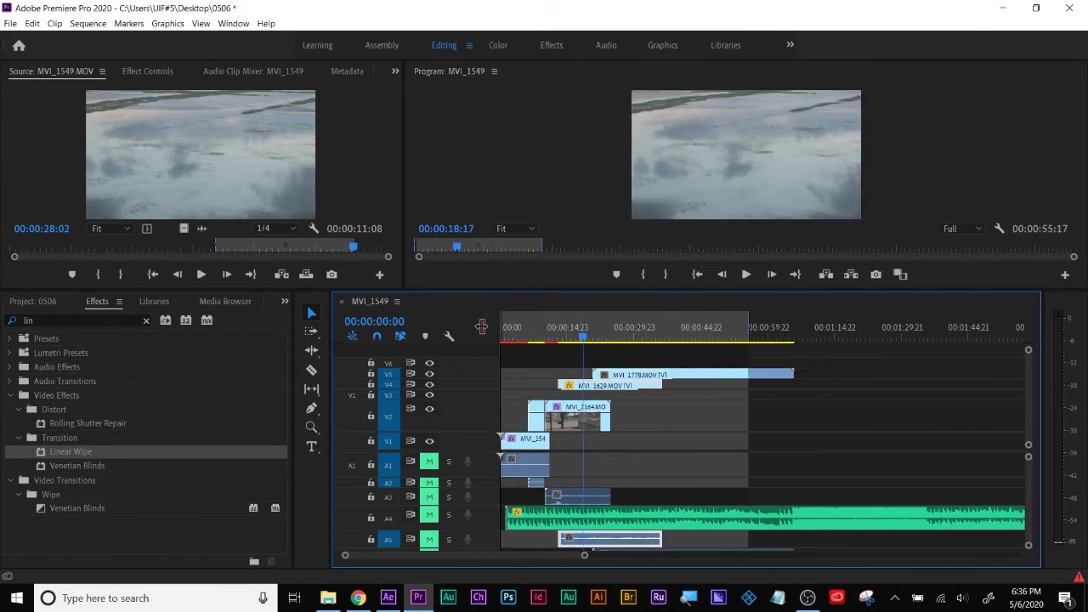
Step: Move the In point back to the sequence start and park the playhead at 00:00:47:06
left_click(559, 338)
left_click_drag(561, 338, 730, 328)
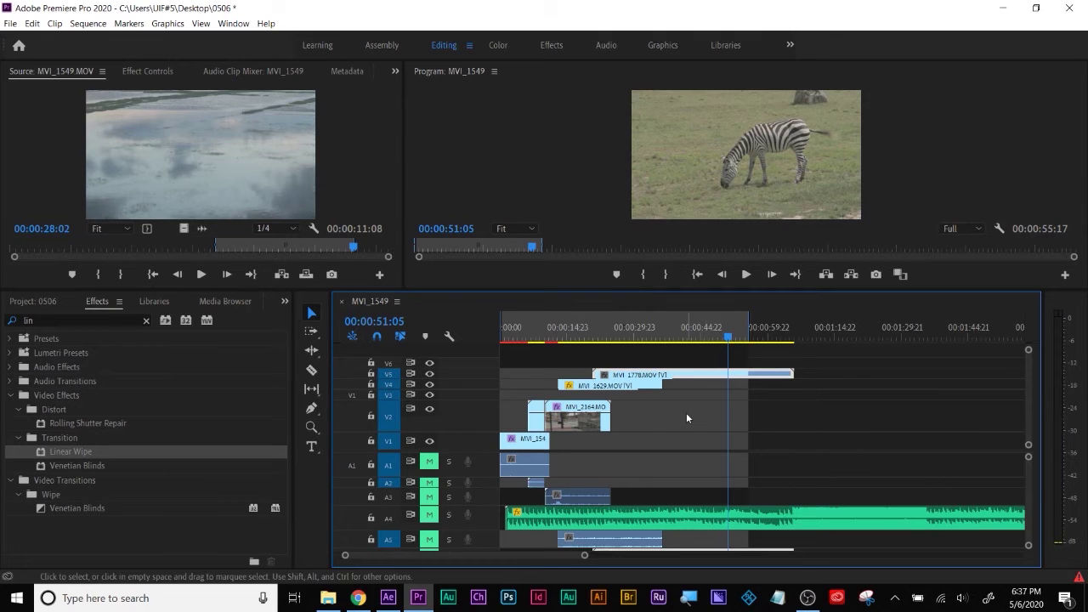
left_click(710, 333)
Step: Unmute audio tracks A1 through A5, including the A4 music track
left_click_drag(430, 461, 429, 497)
left_click(429, 515)
left_click(435, 550)
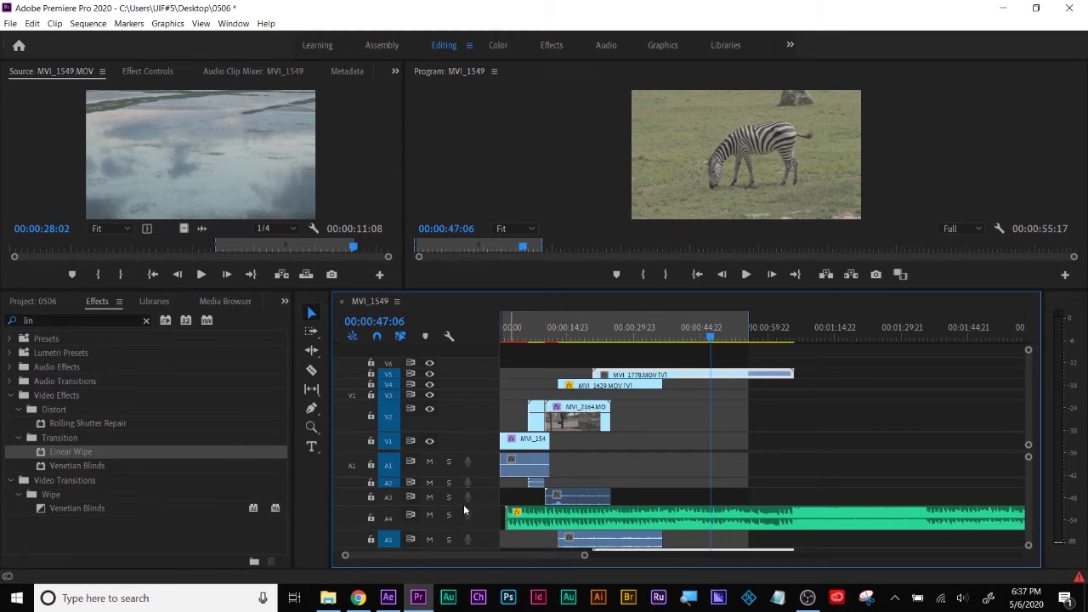
Step: Return focus from the program preview to the sequence timeline, ready to export
left_click(483, 146)
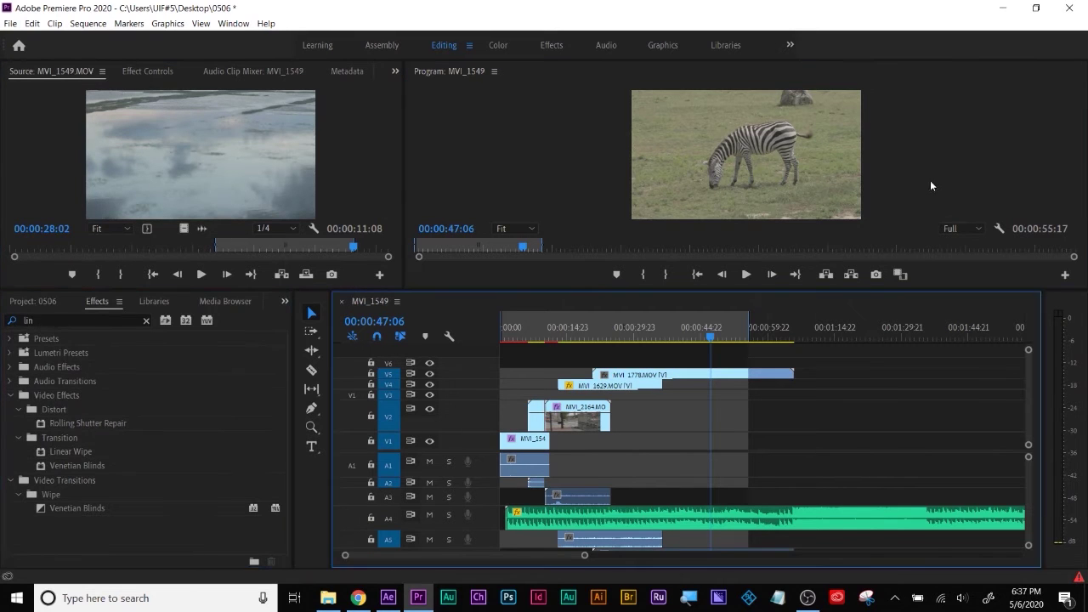
left_click(356, 147)
left_click(646, 135)
left_click(892, 425)
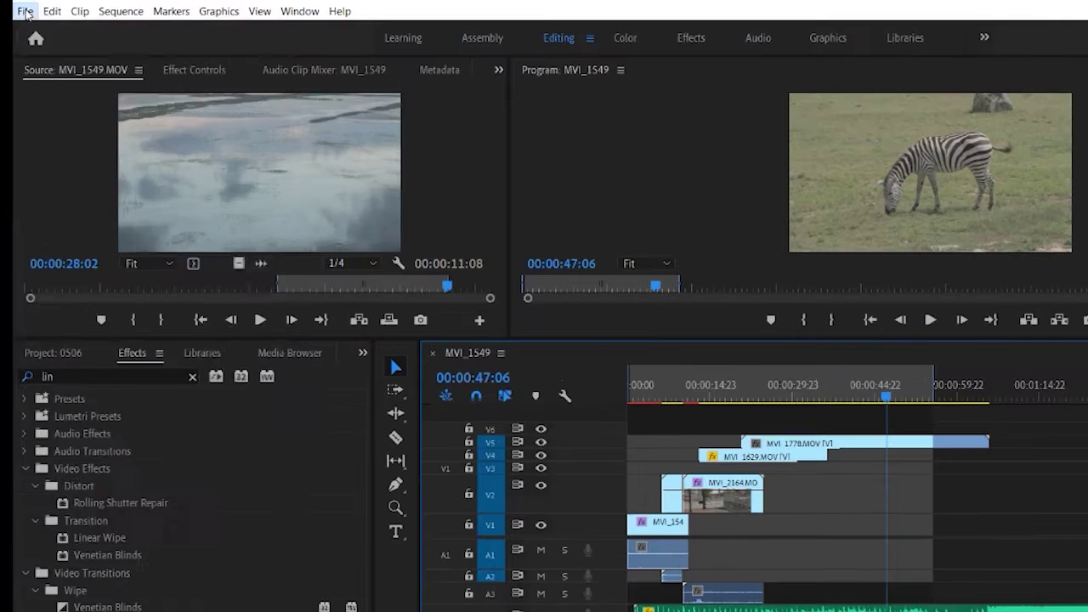
left_click(10, 23)
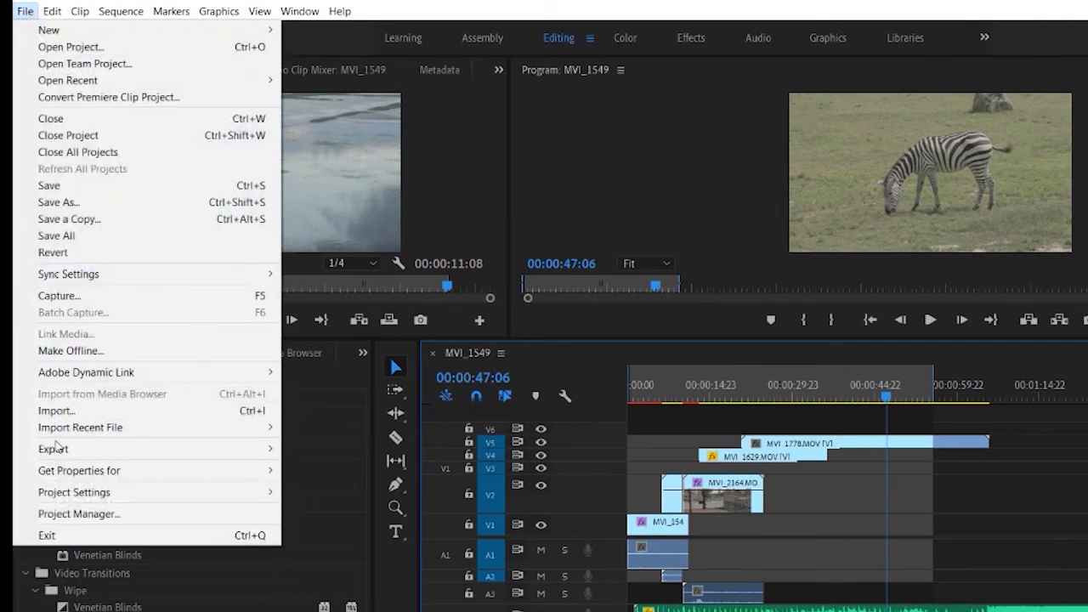
Step: Open Export Settings for MVI_1549.mp4 using H.264 with the Match Source – High bitrate preset
mouse_move(54, 451)
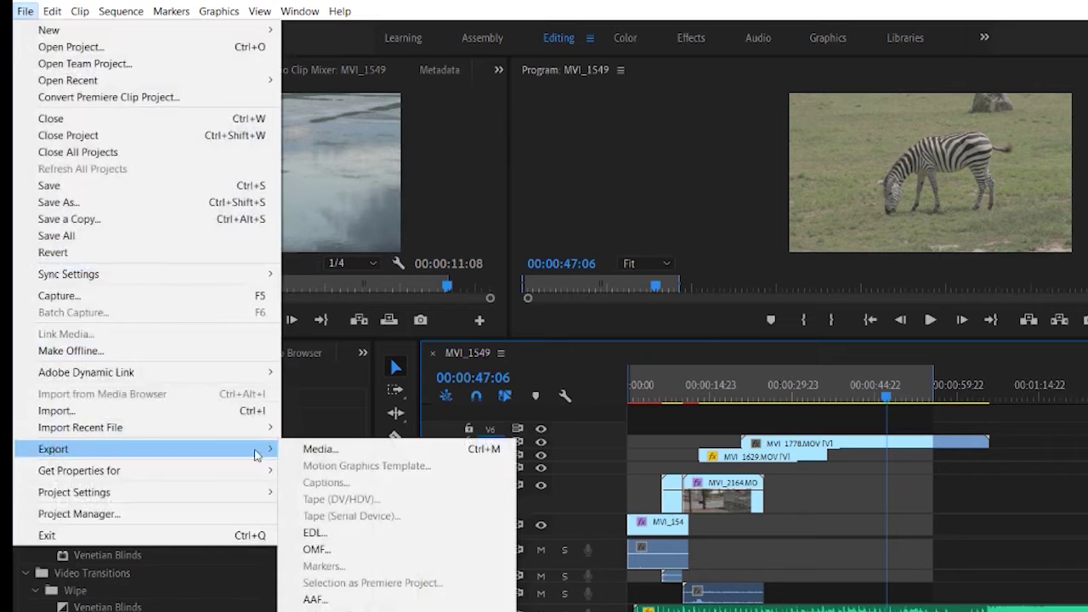
left_click(403, 456)
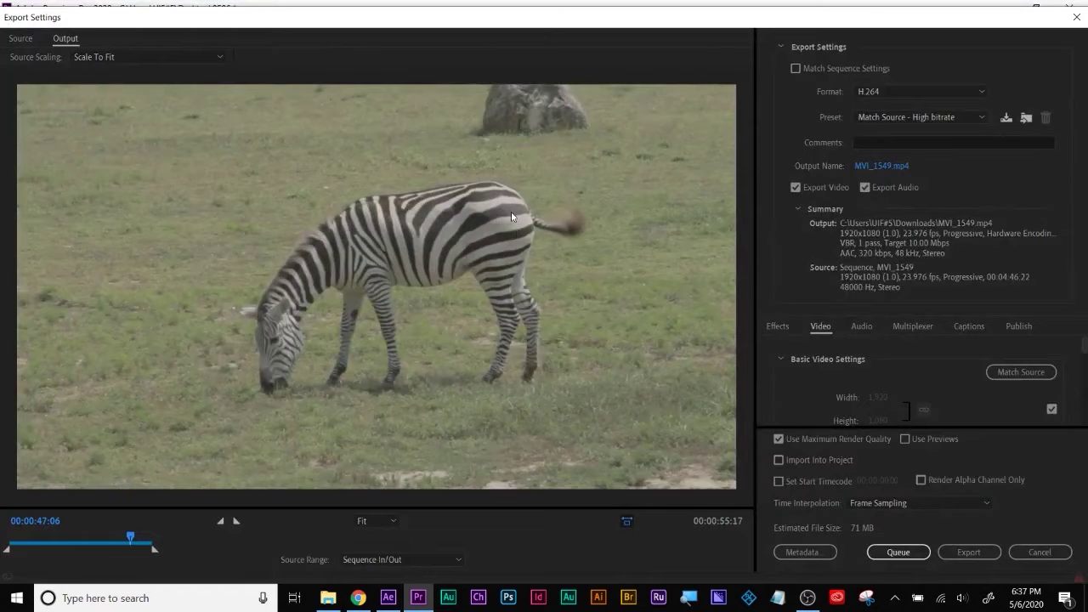
left_click_drag(717, 19, 716, 16)
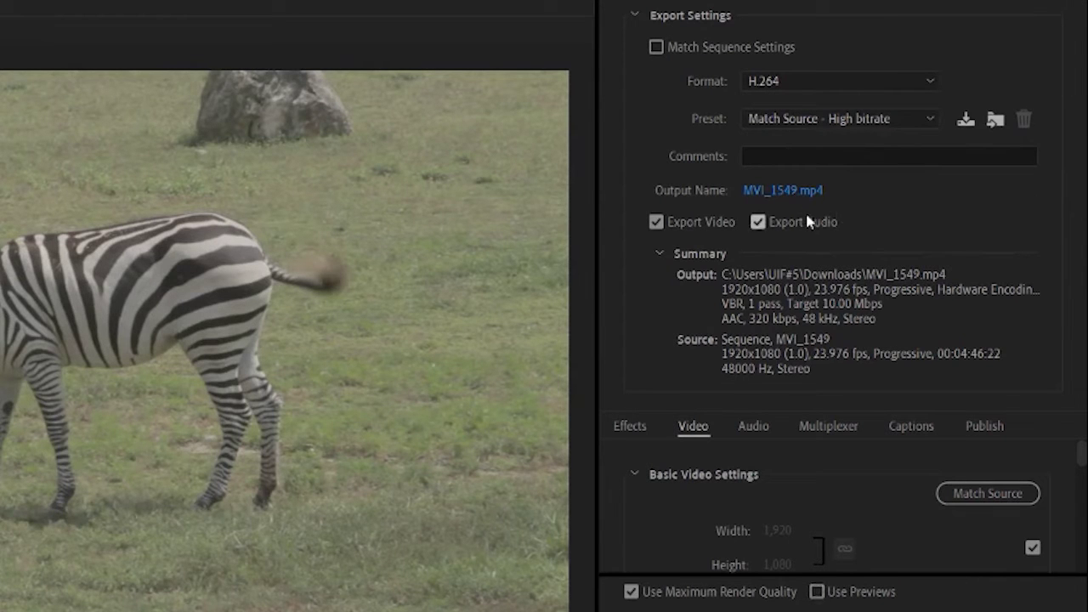
left_click(782, 192)
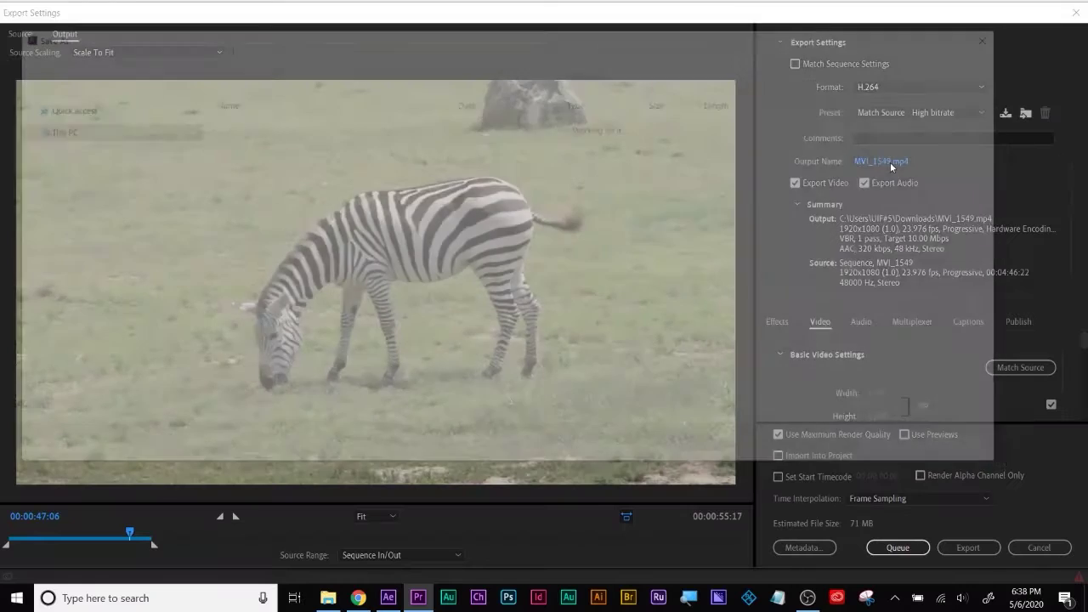
Step: Rename the export output to test.mp4 and save it to the Desktop
type("test")
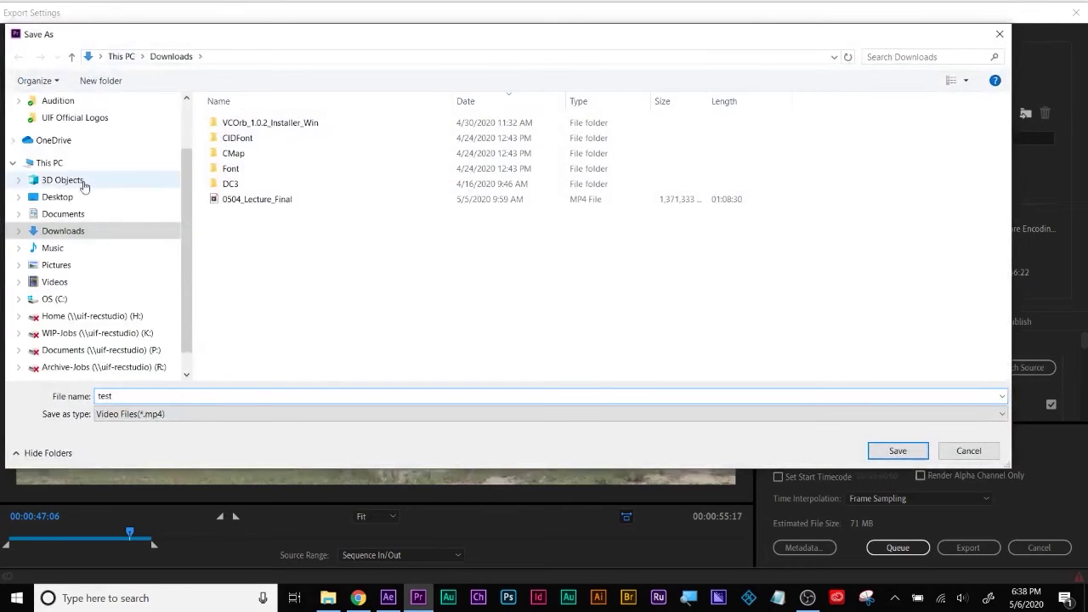
left_click(149, 196)
key("Return")
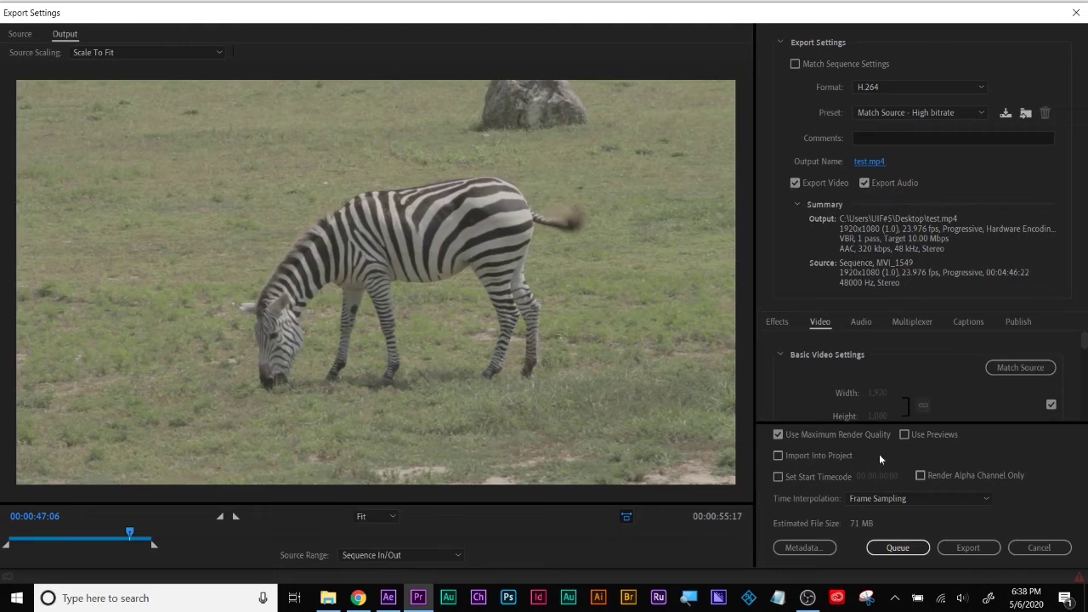
key("super+plus")
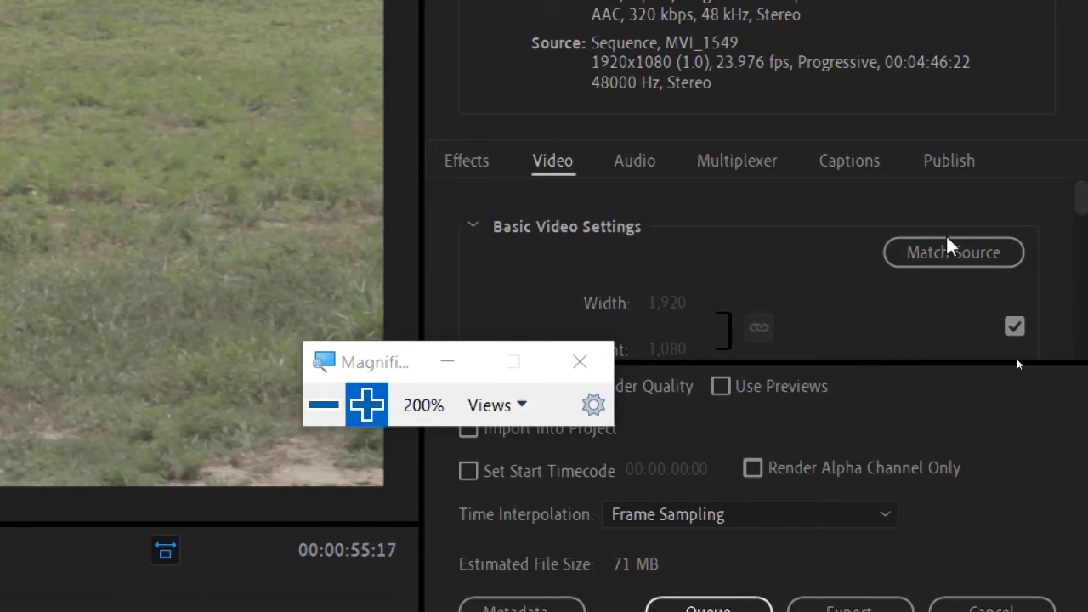
left_click_drag(396, 357, 172, 349)
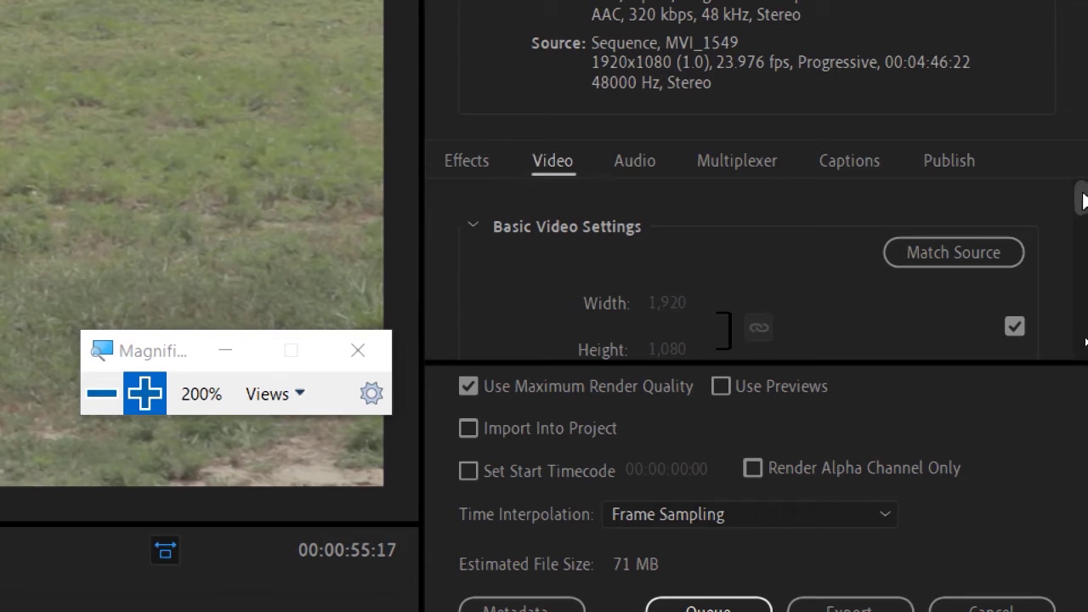
scroll(1083, 200, "down", 2)
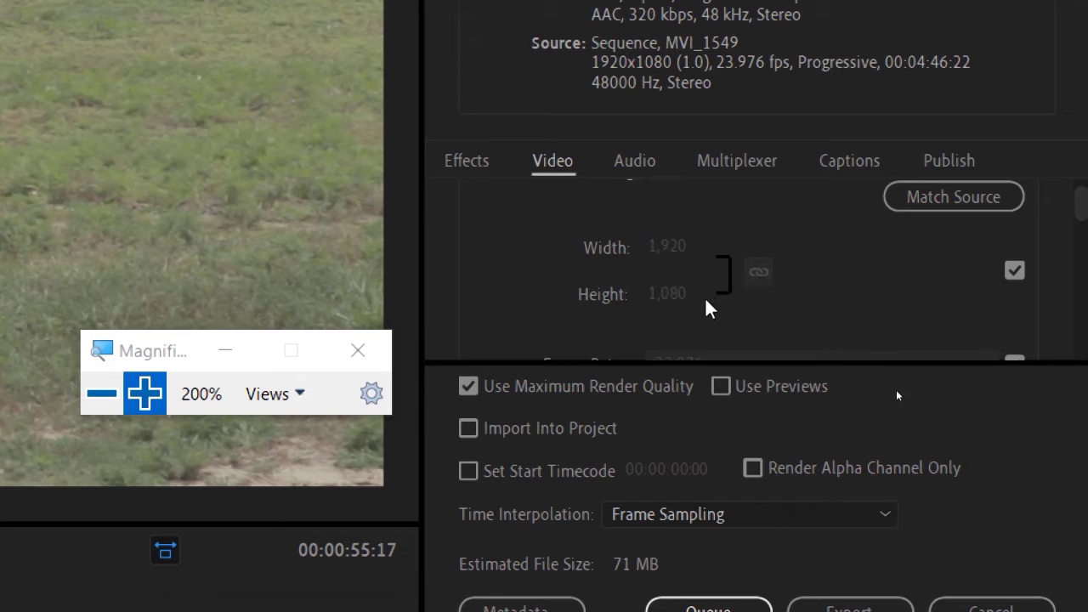
left_click(1014, 268)
Step: Turn off Match Source and try custom sizes: width 1200, then width 1080 and height 1080
left_click(1015, 269)
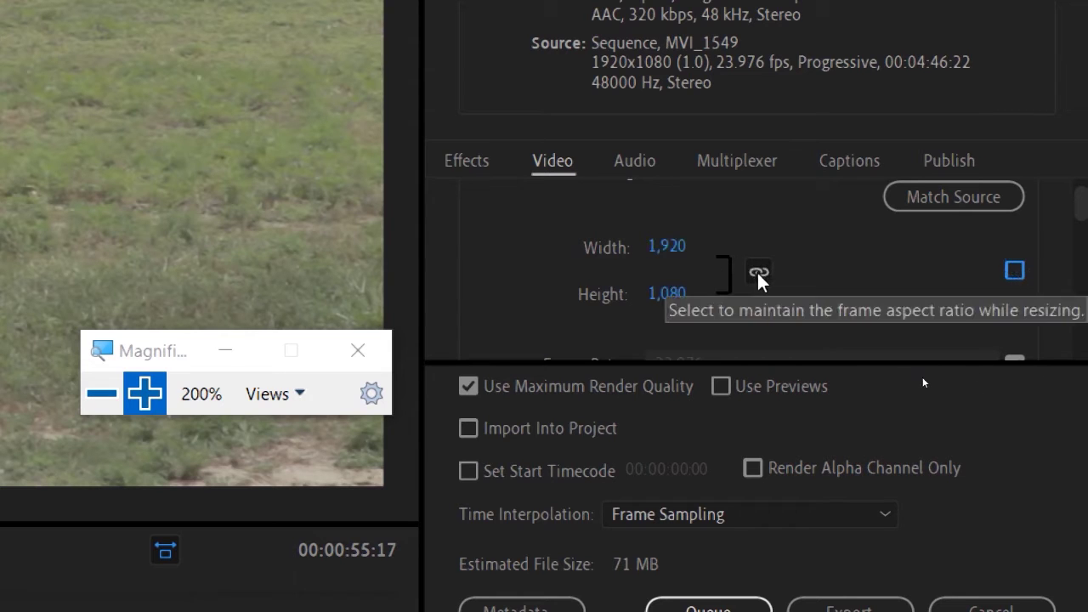
left_click(656, 248)
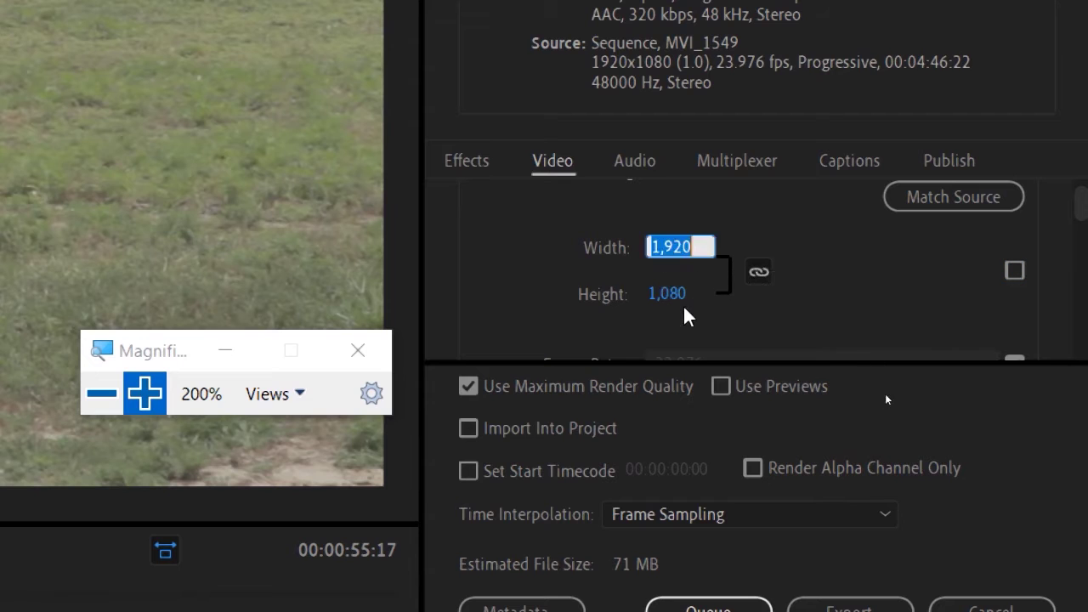
type("1200")
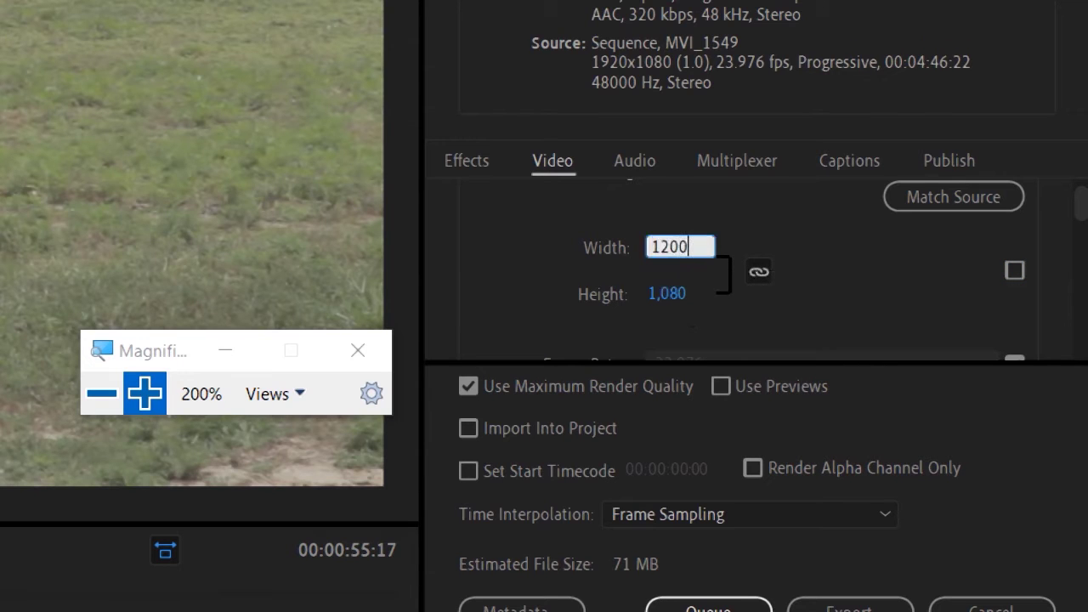
key("Tab")
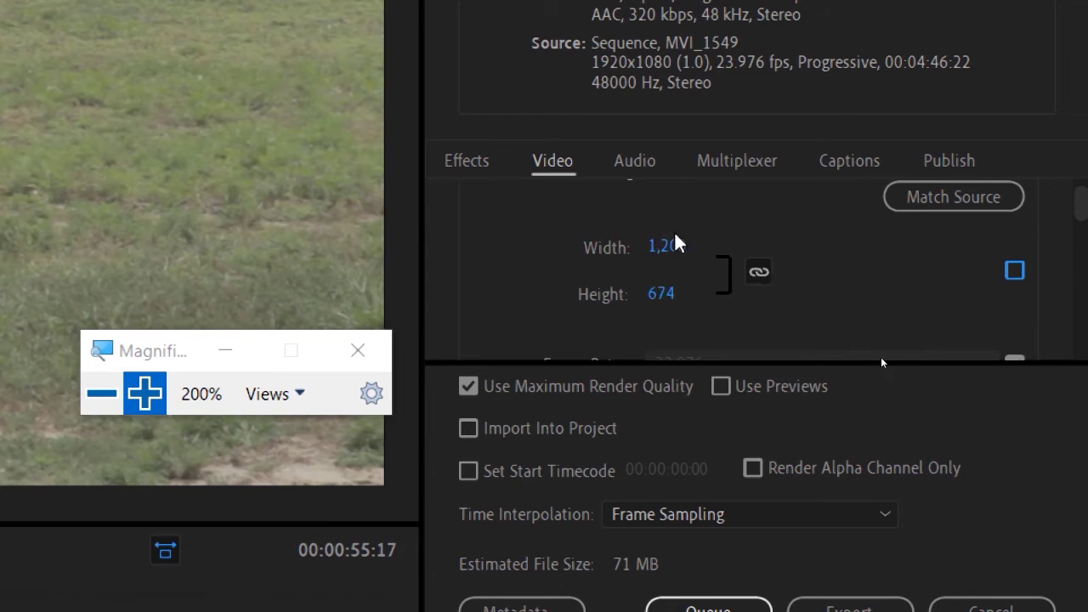
left_click(760, 274)
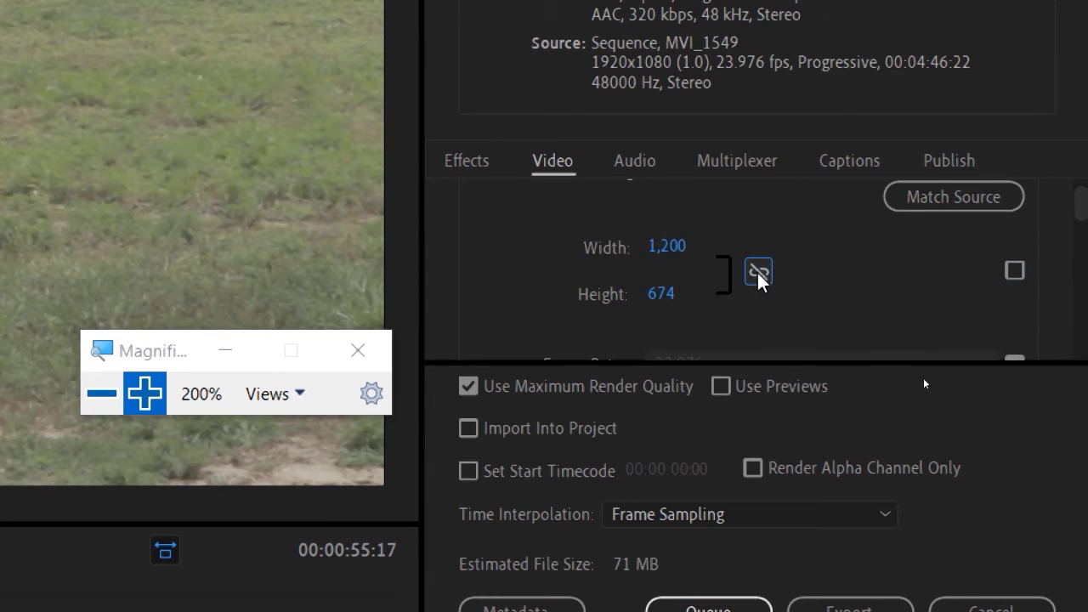
left_click(668, 248)
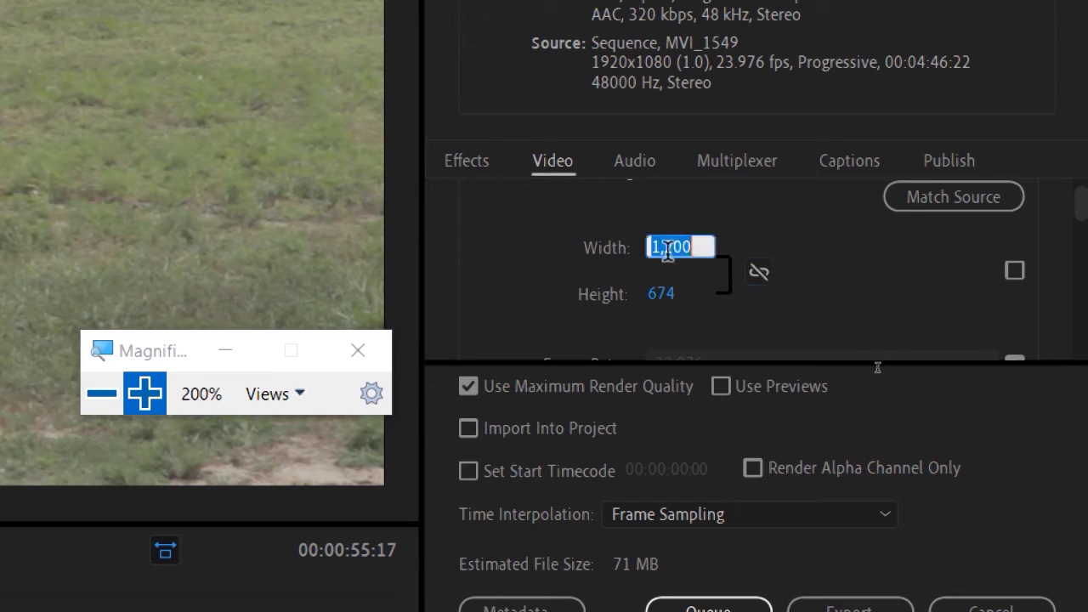
type("1080")
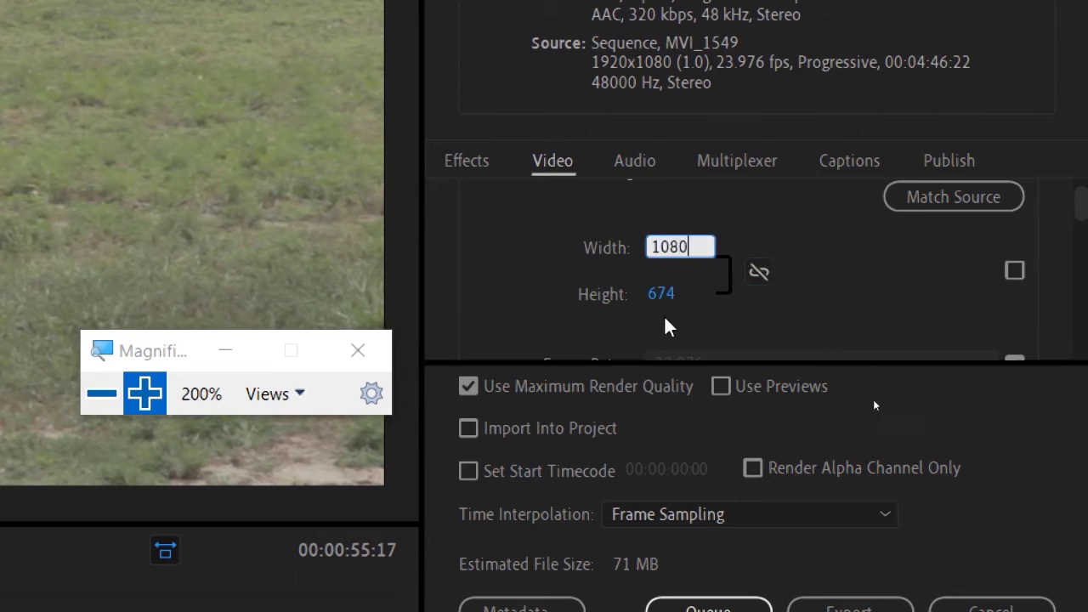
left_click(665, 293)
type("1080")
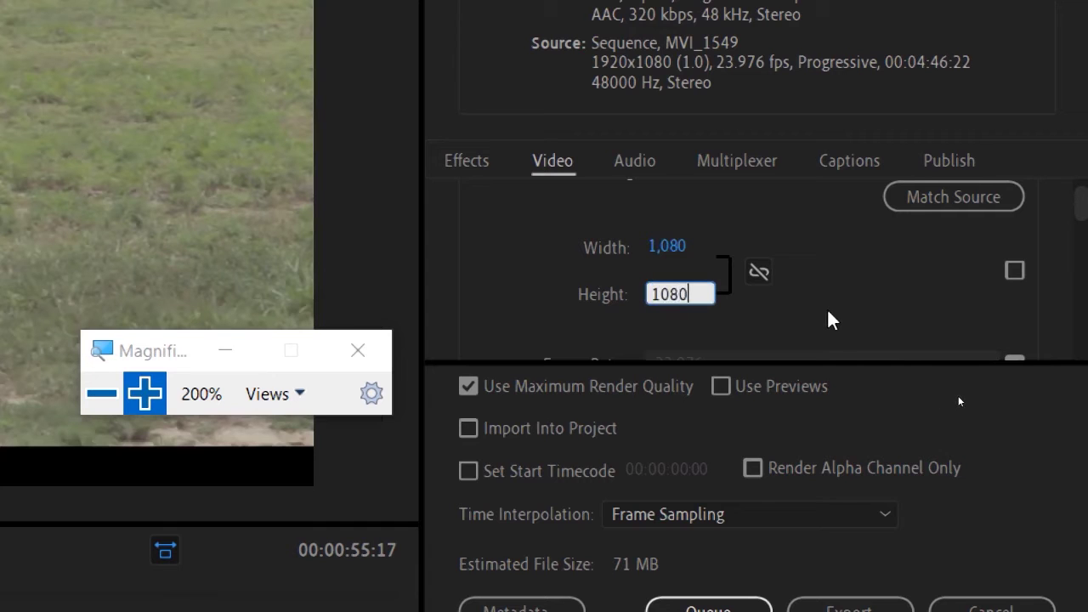
key("Return")
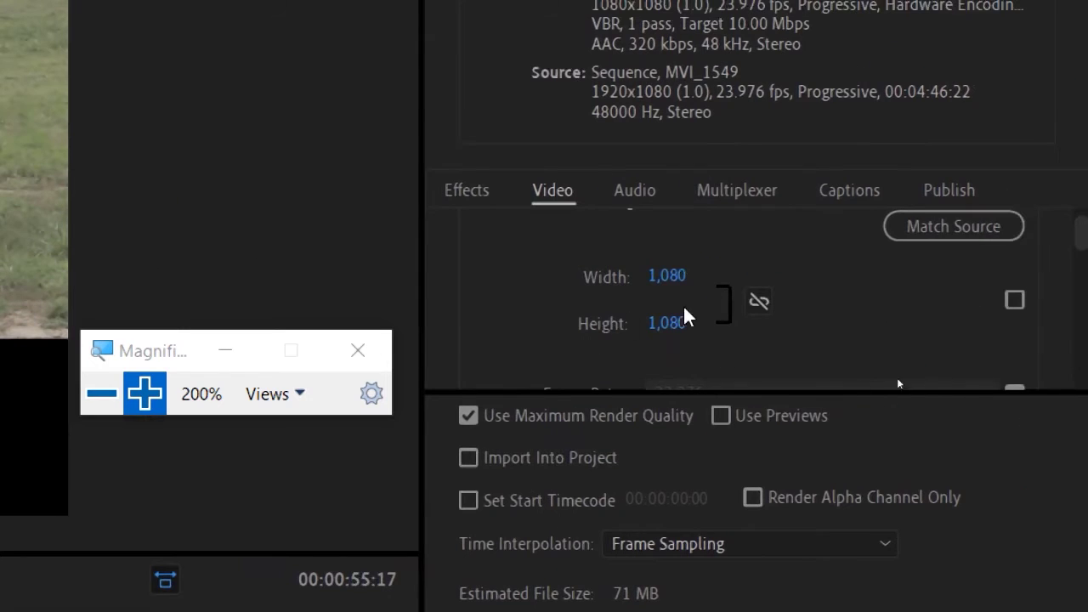
Step: Set width 1920 and height 1080 unlinked, then re-tick Match Source for frame size
left_click(759, 302)
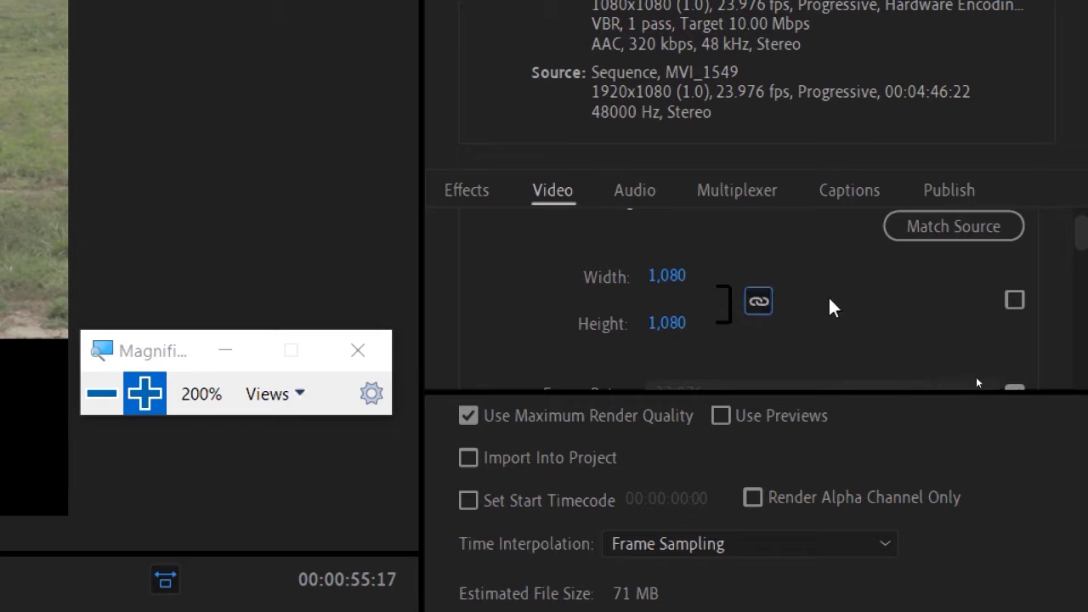
left_click(681, 270)
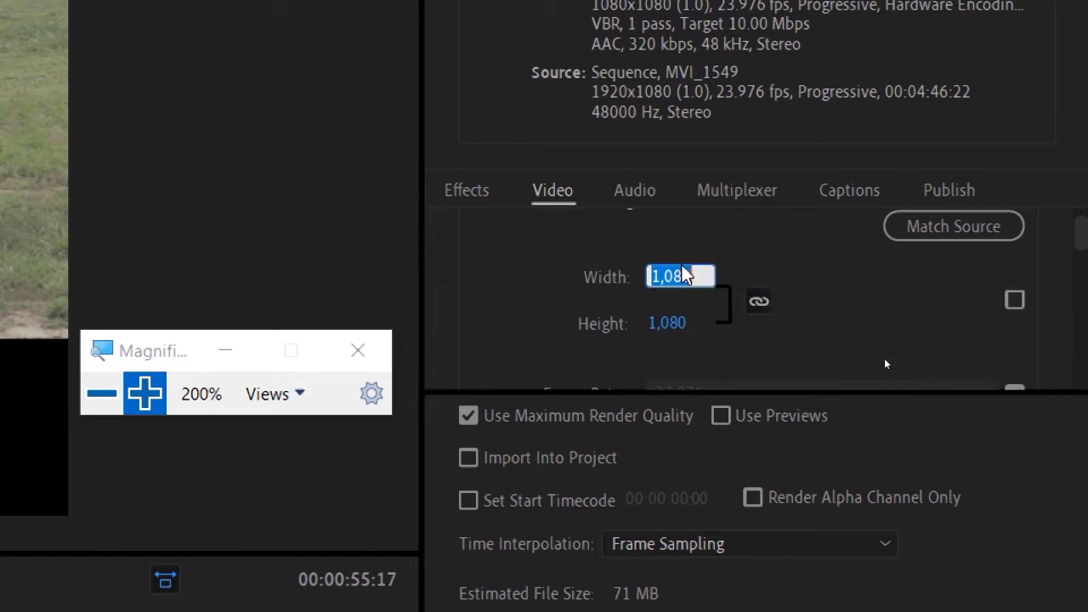
type("1920")
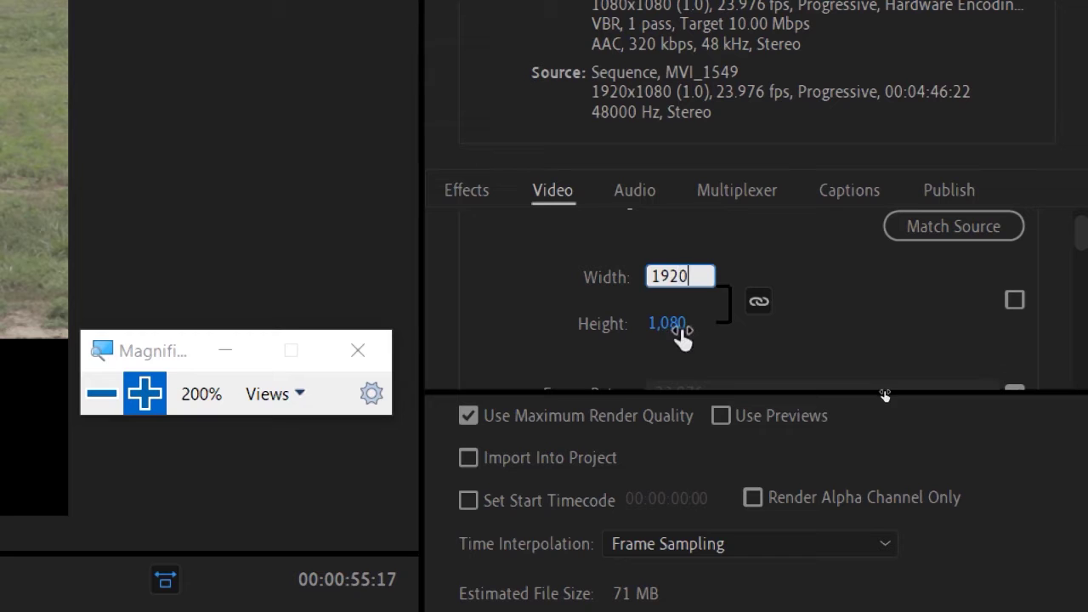
key("Return")
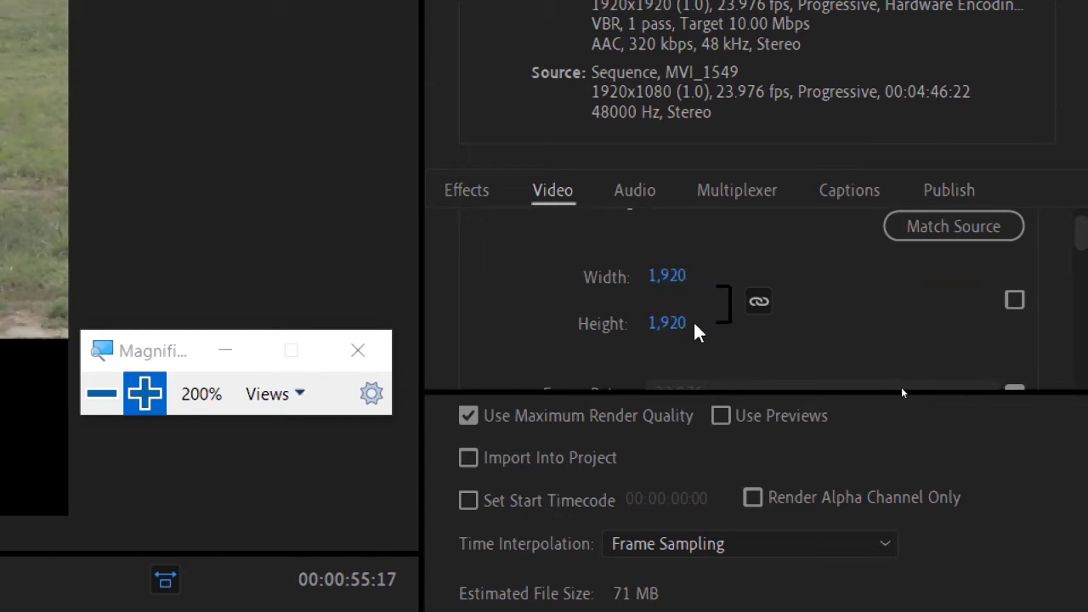
left_click(758, 302)
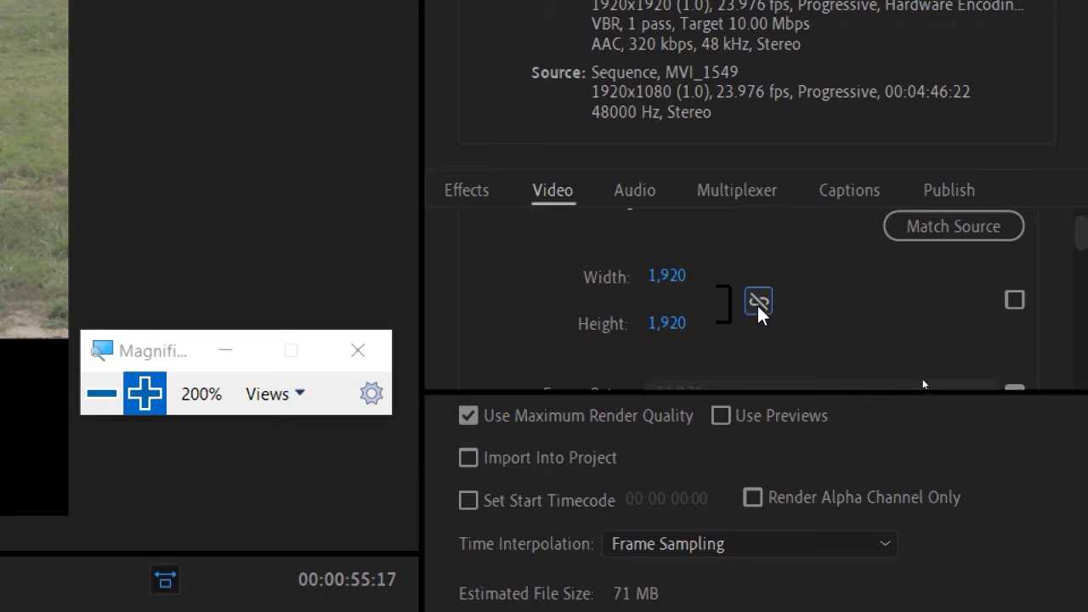
left_click(672, 321)
type("1080")
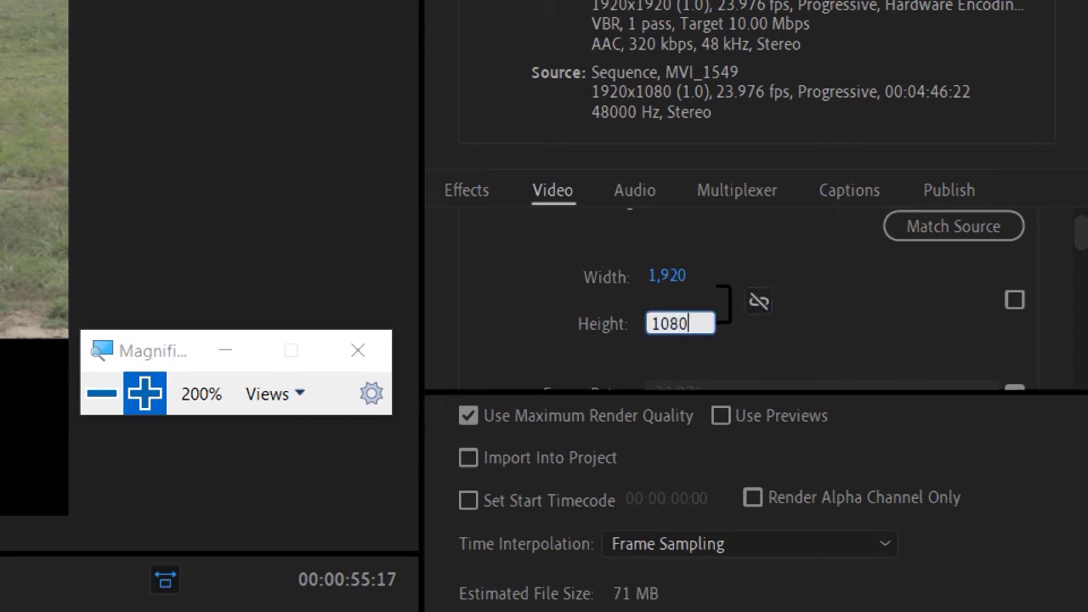
key("Return")
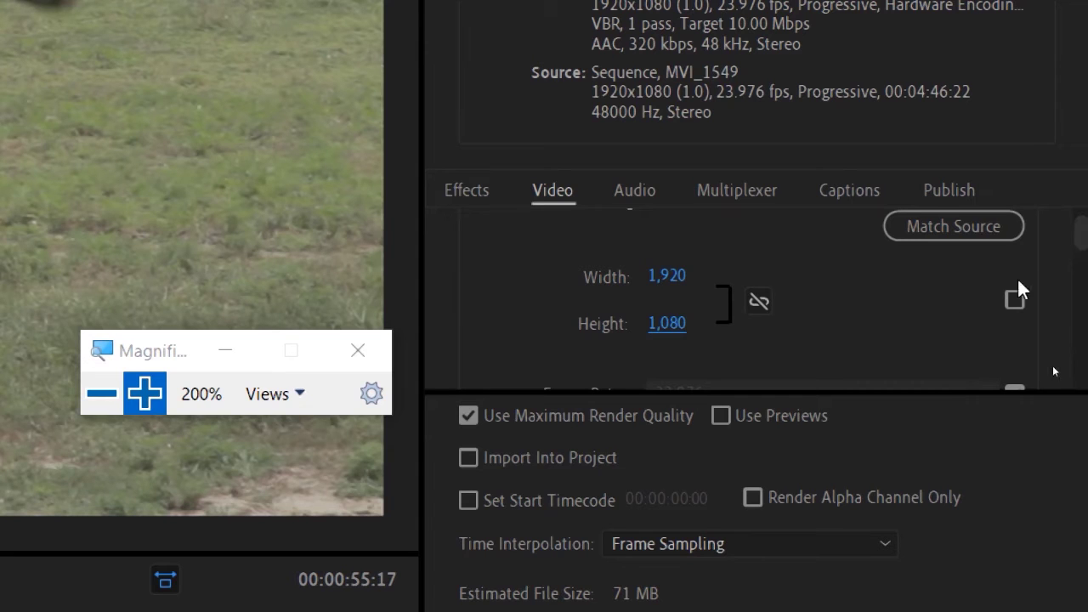
left_click(1015, 301)
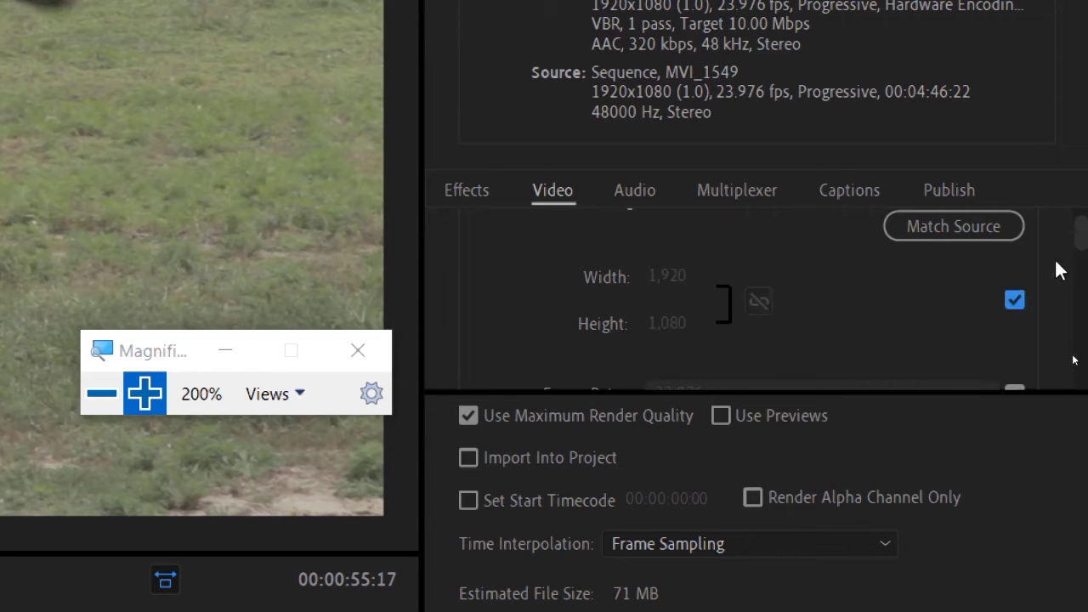
Step: Toggle the Frame Rate match-source checkbox off and back on to keep 23.976
scroll(1084, 235, "down", 4)
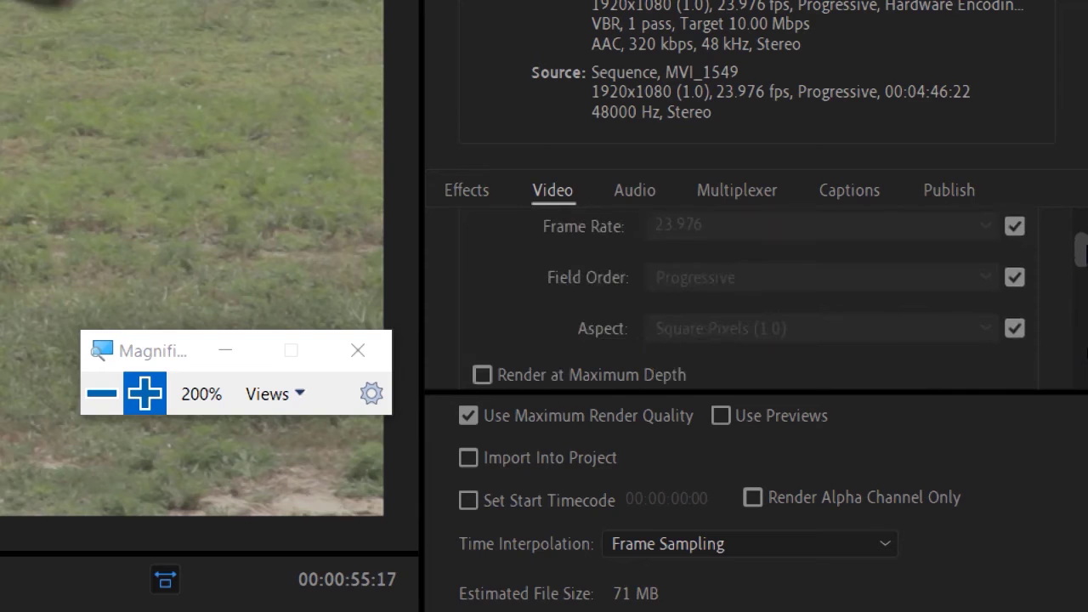
scroll(1085, 235, "up", 1)
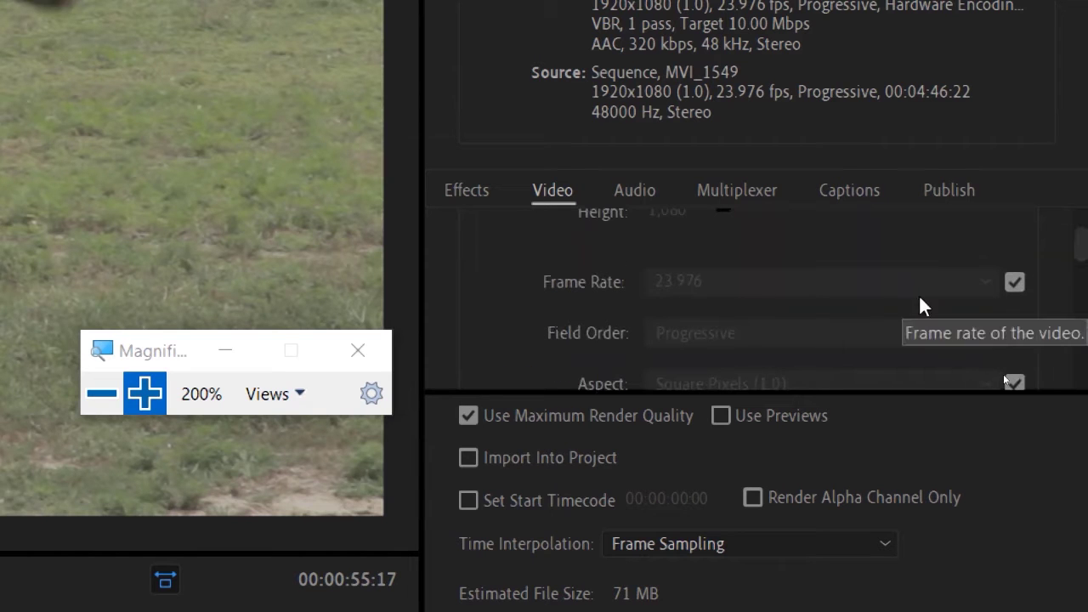
left_click(1015, 282)
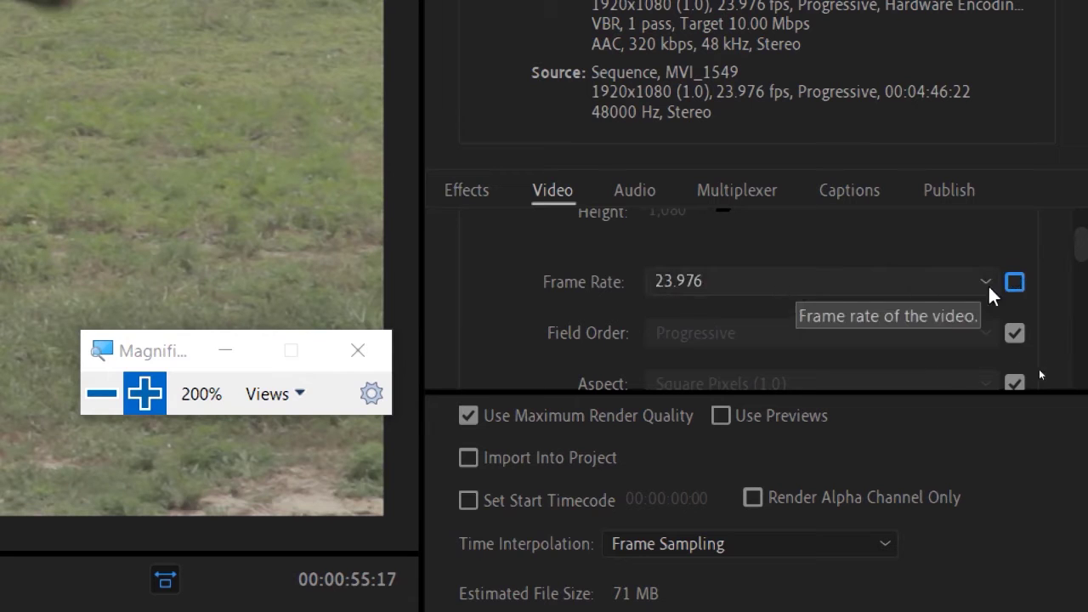
left_click(1017, 281)
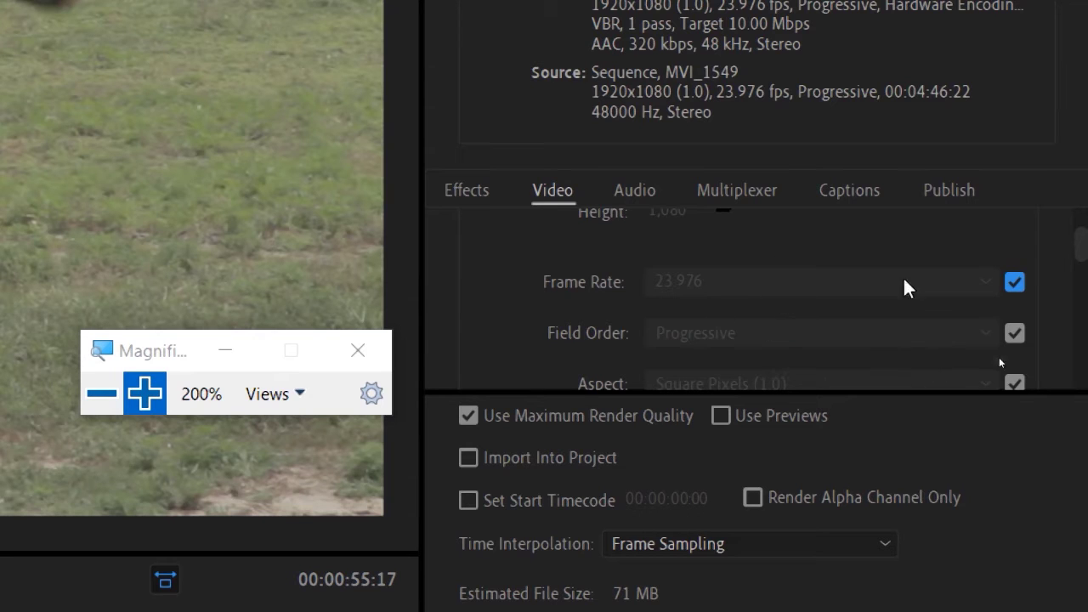
left_click_drag(1083, 243, 1081, 263)
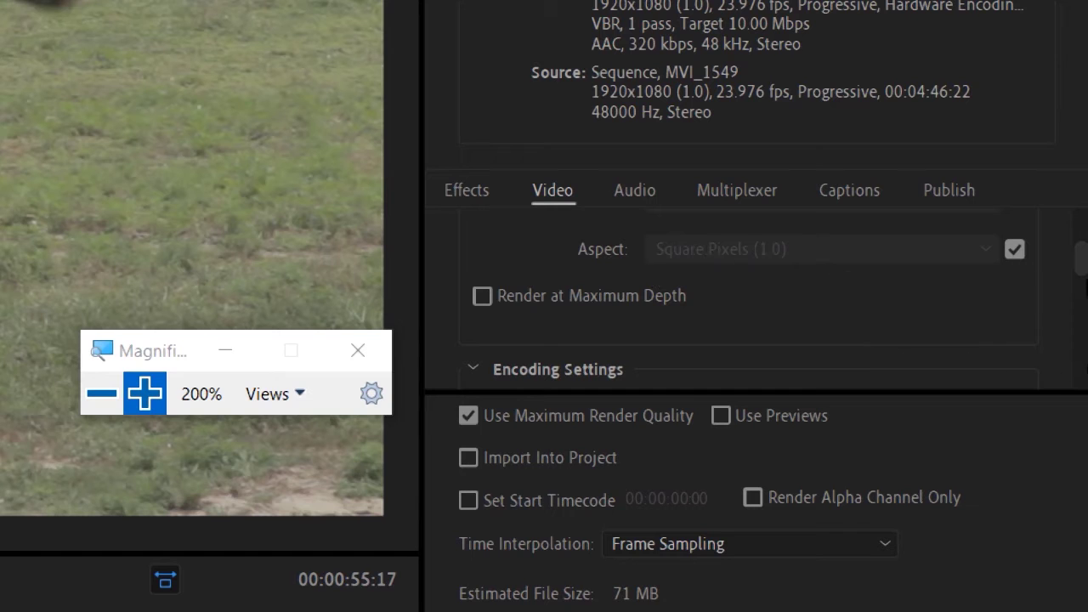
Step: Set the target bitrate to about 30.13 Mbps (estimated 212 MB) and start exporting test.mp4
left_click_drag(1080, 259, 1085, 355)
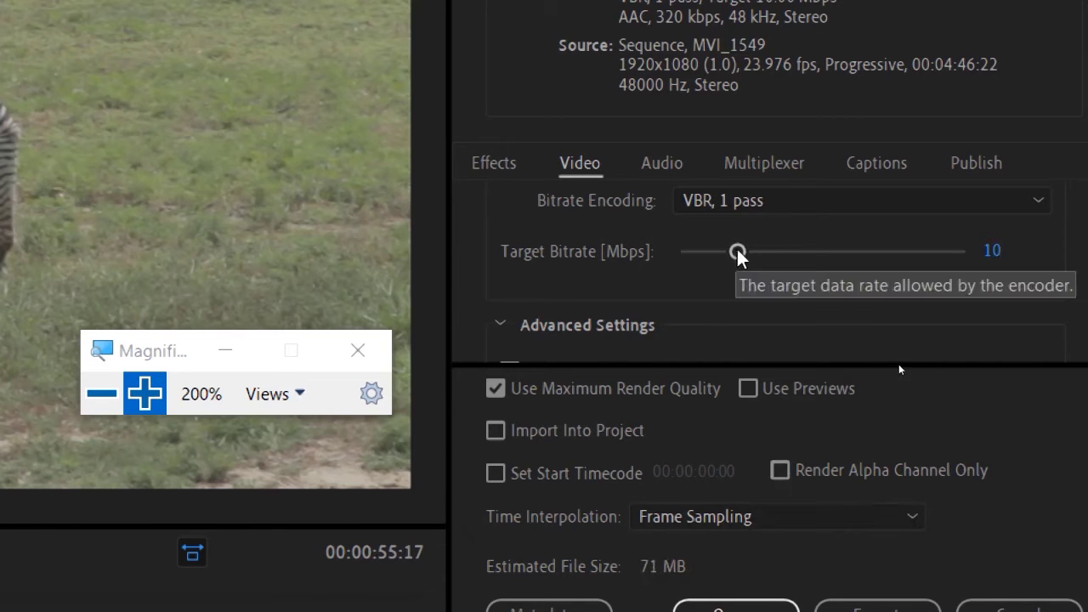
left_click_drag(737, 253, 880, 255)
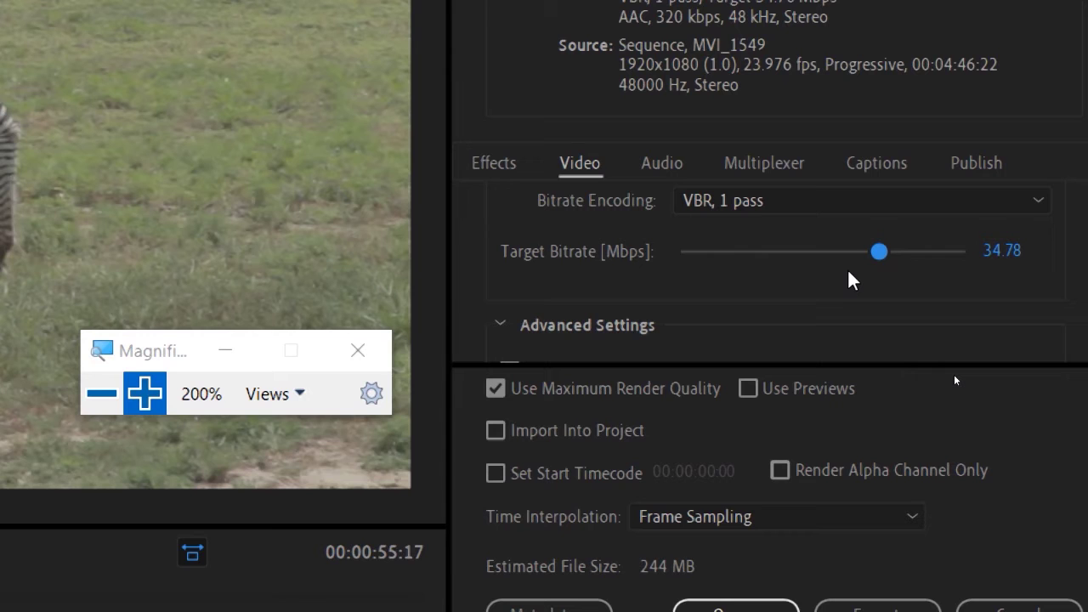
left_click(725, 250)
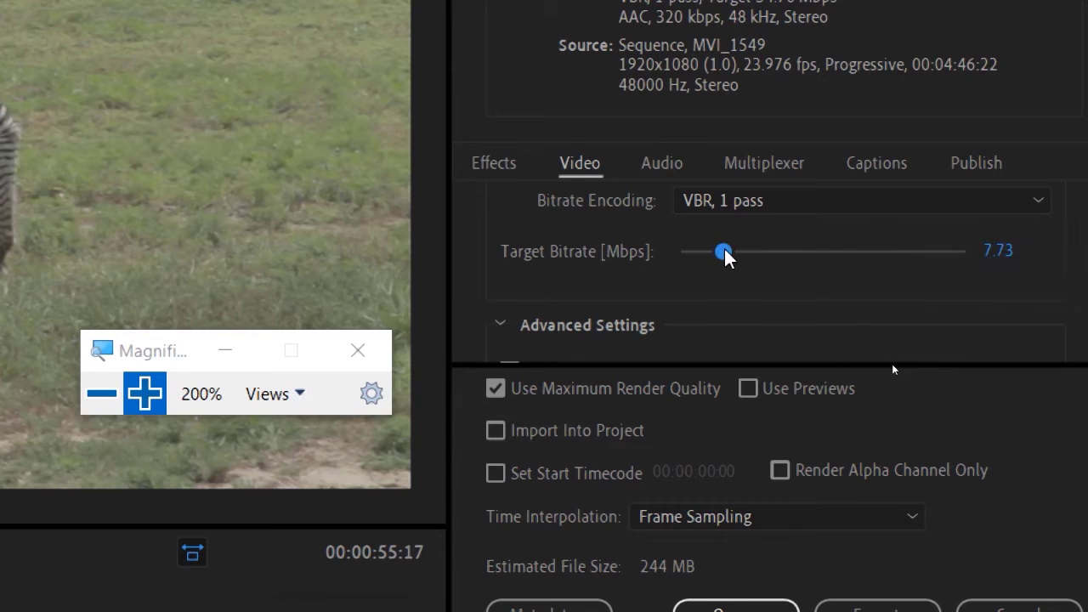
left_click_drag(725, 252, 695, 254)
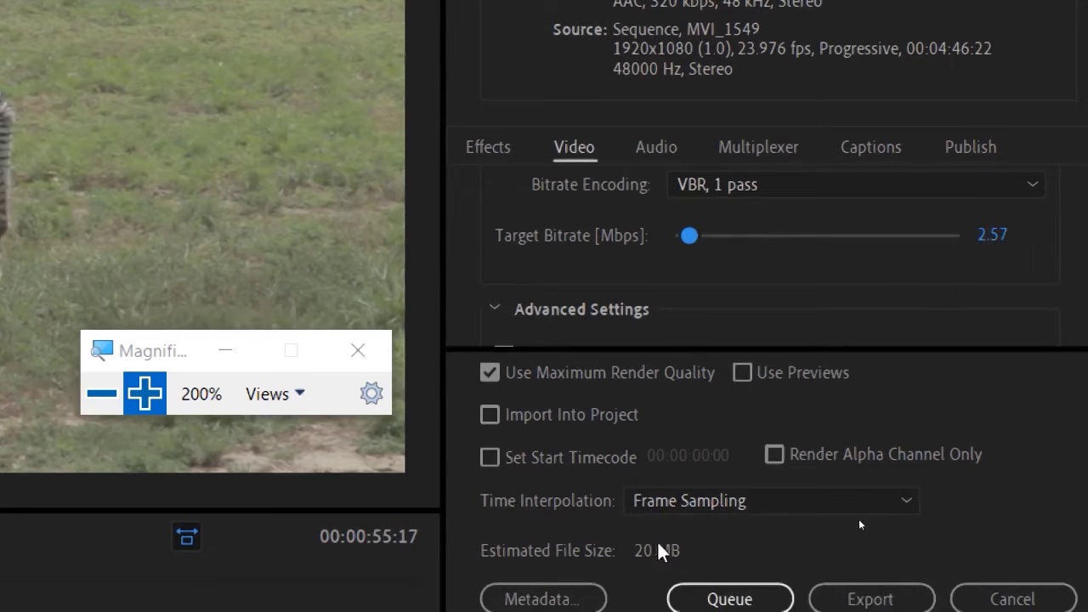
left_click_drag(691, 240, 855, 245)
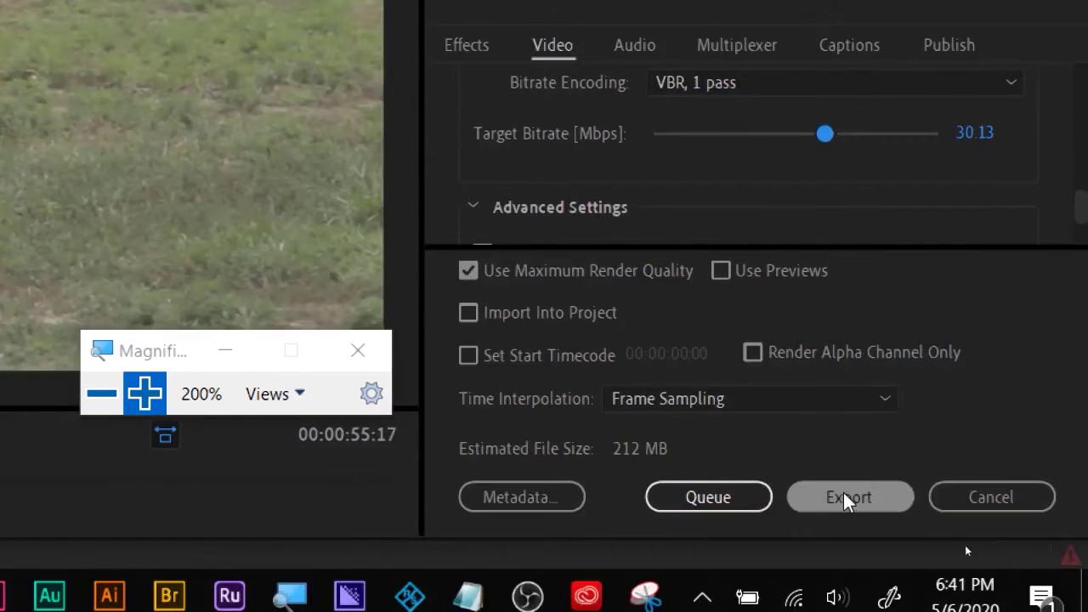
left_click(864, 493)
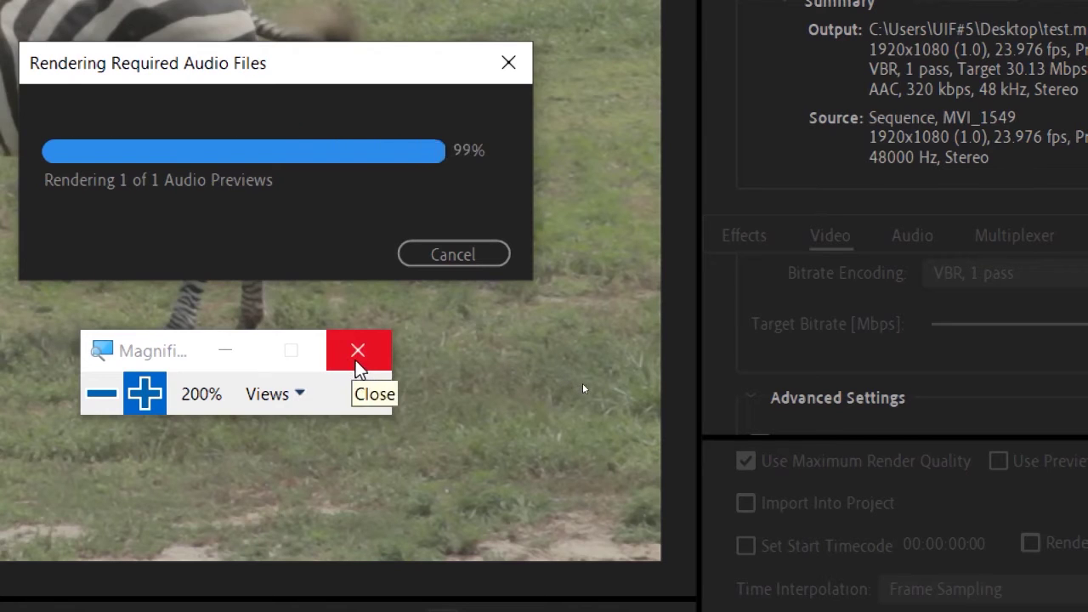
Step: Close the Magnifier, cancel the running encode and dismiss the Export Settings window
left_click(356, 356)
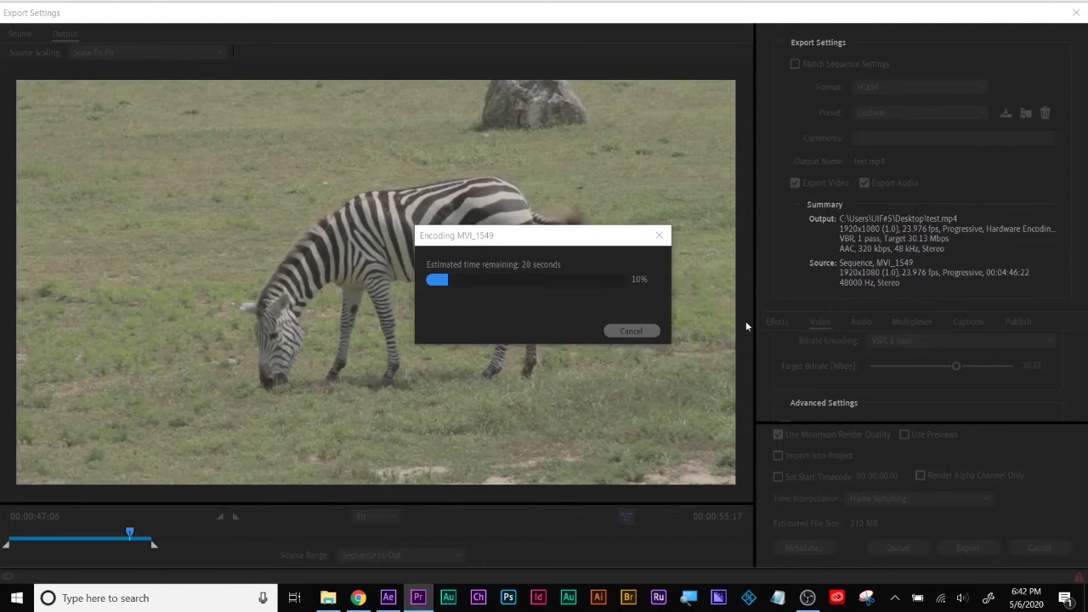
left_click(644, 331)
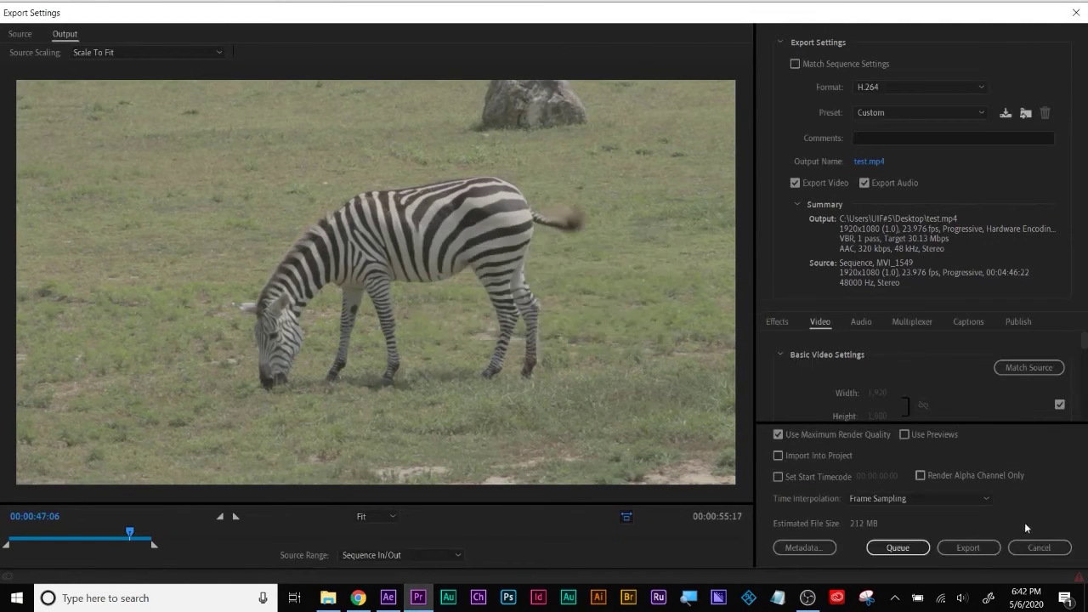
left_click(1031, 545)
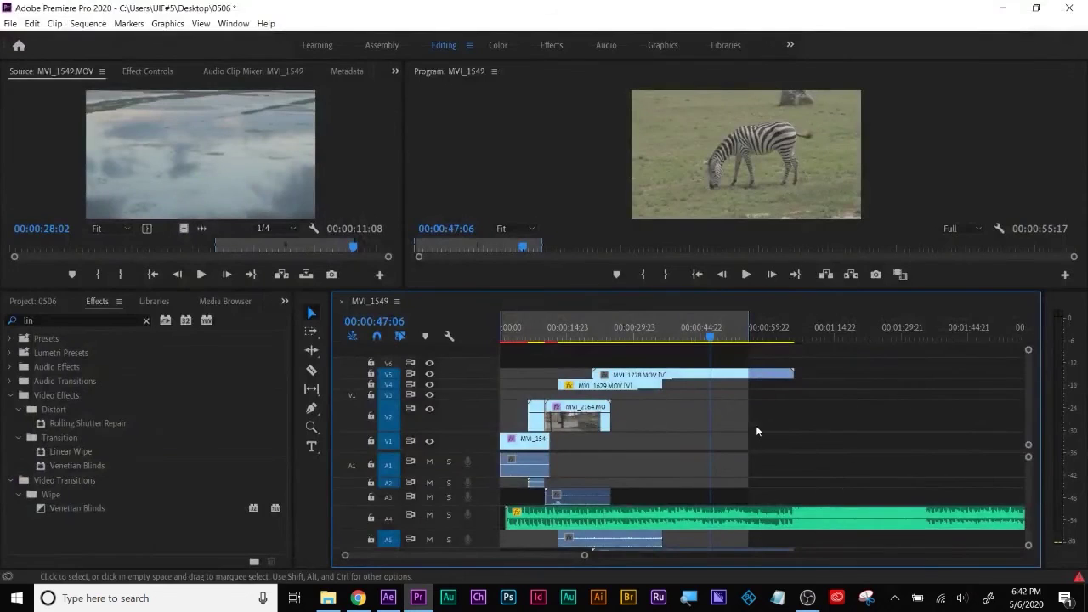
Step: Mark an In point at 00:00:50:03 and an Out point at 00:00:52:12, then park the playhead at 00:00:51:13
left_click(697, 333)
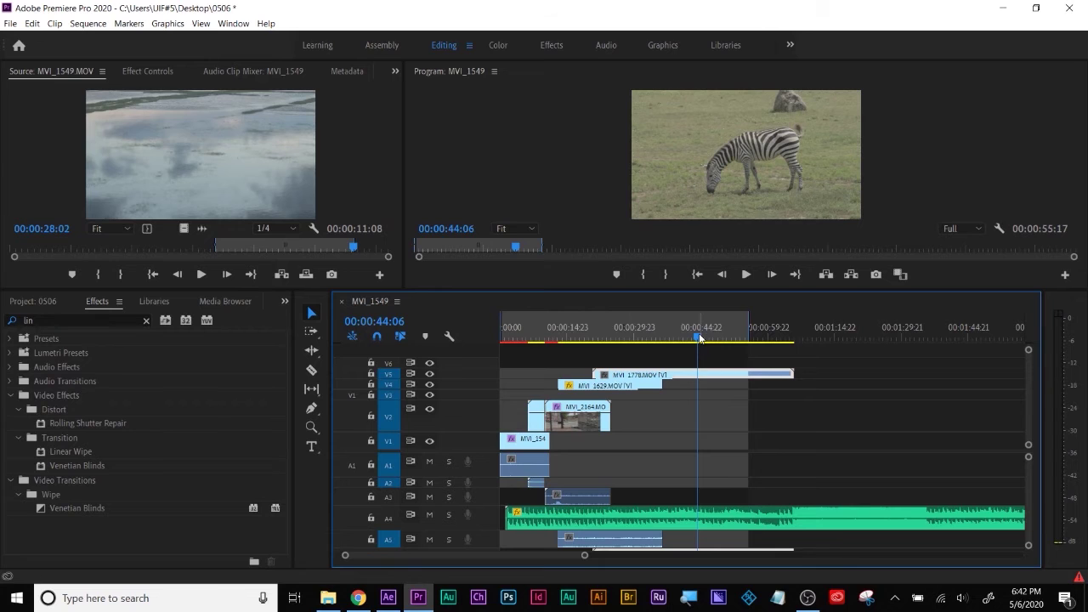
left_click_drag(699, 337, 704, 337)
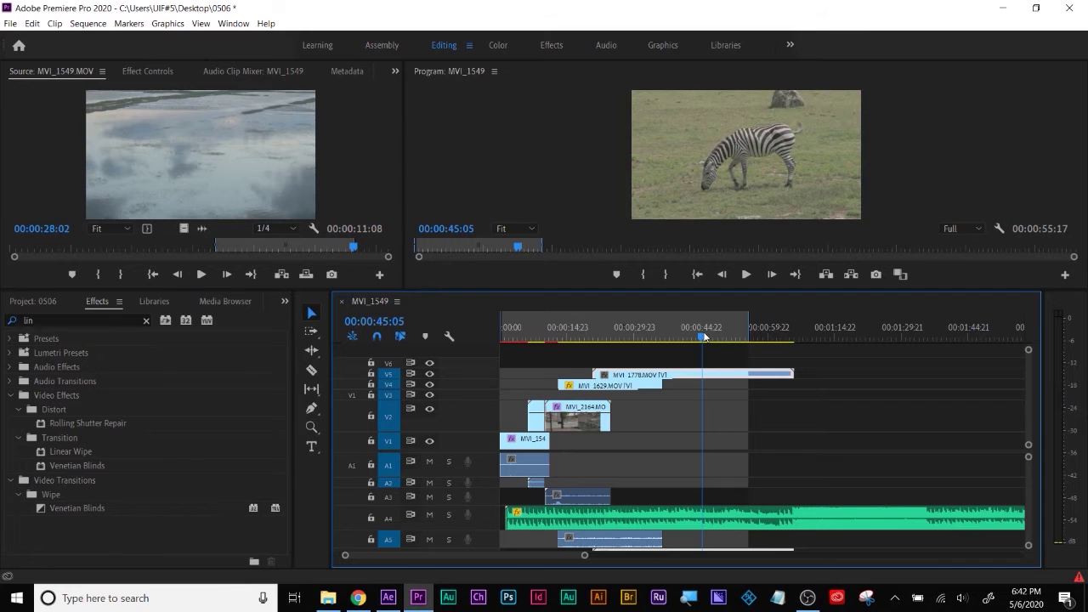
left_click(724, 337)
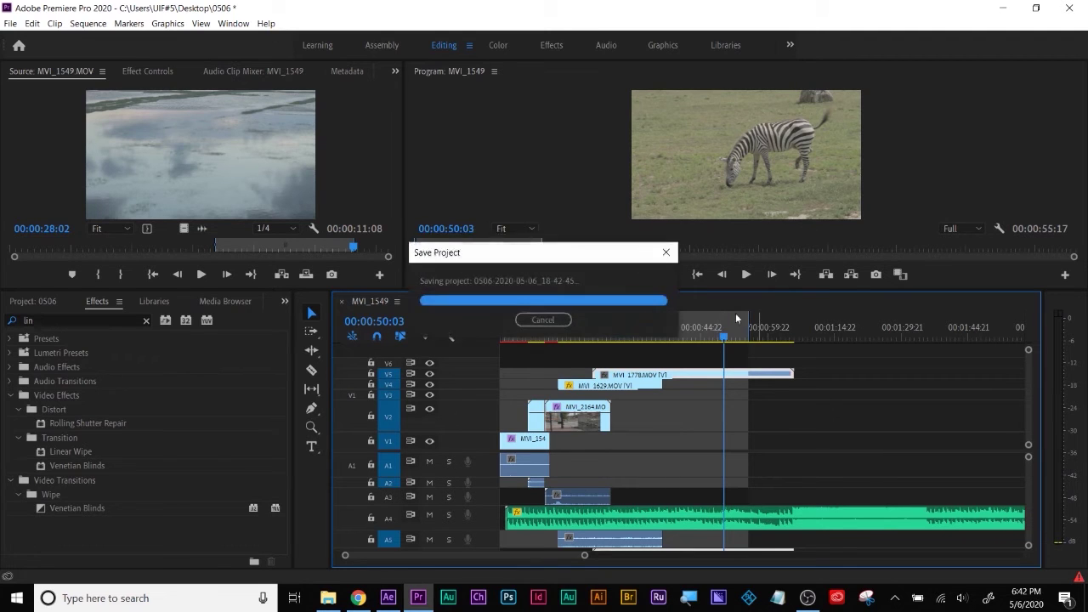
right_click(715, 324)
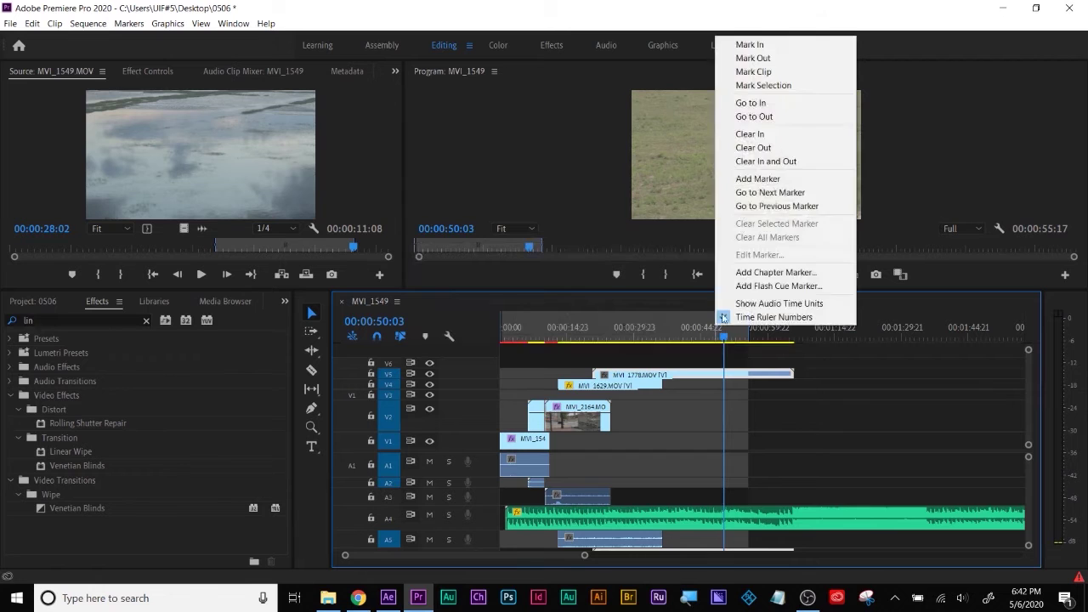
left_click(738, 44)
left_click_drag(724, 338, 736, 338)
right_click(735, 338)
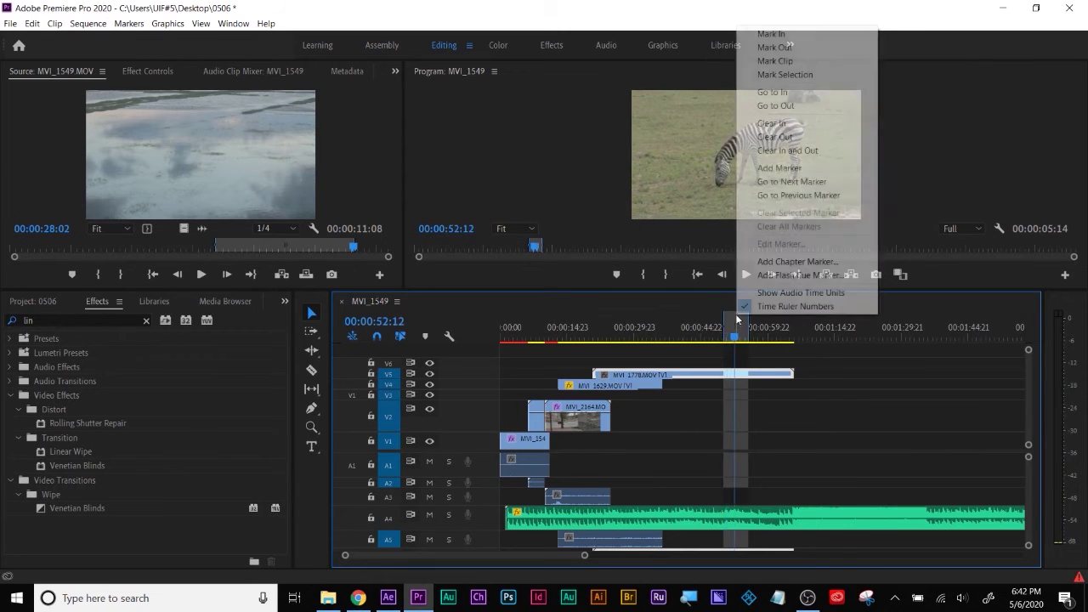
left_click(774, 45)
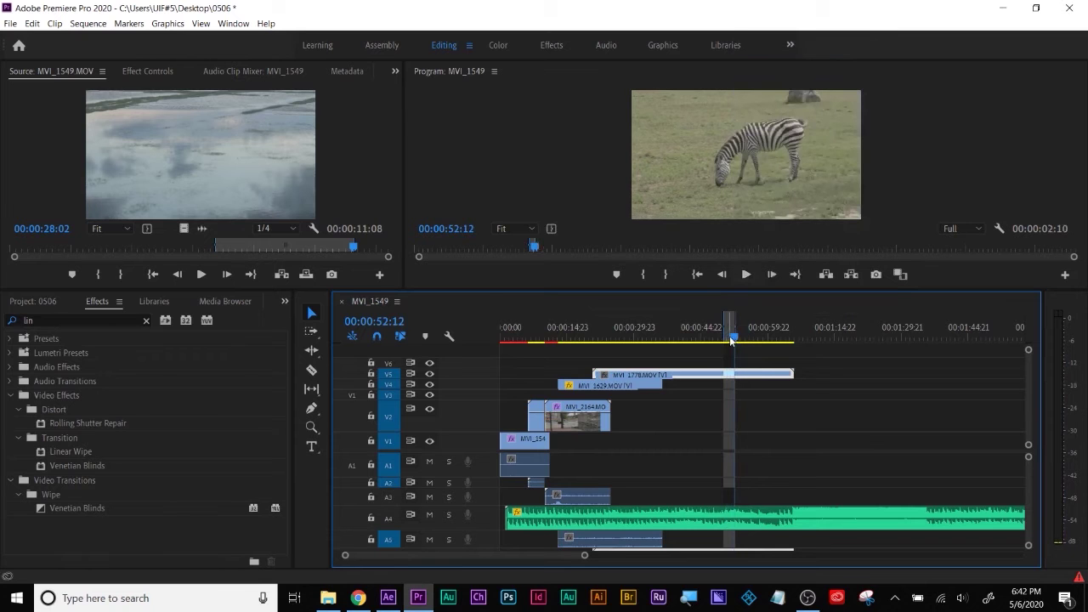
left_click_drag(734, 337, 730, 337)
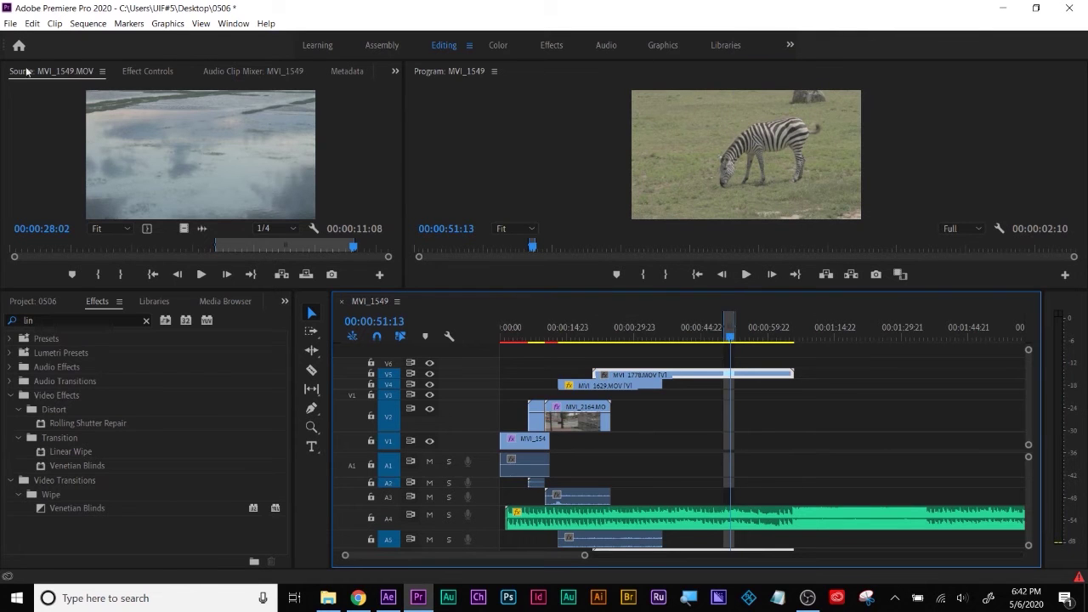
left_click(11, 23)
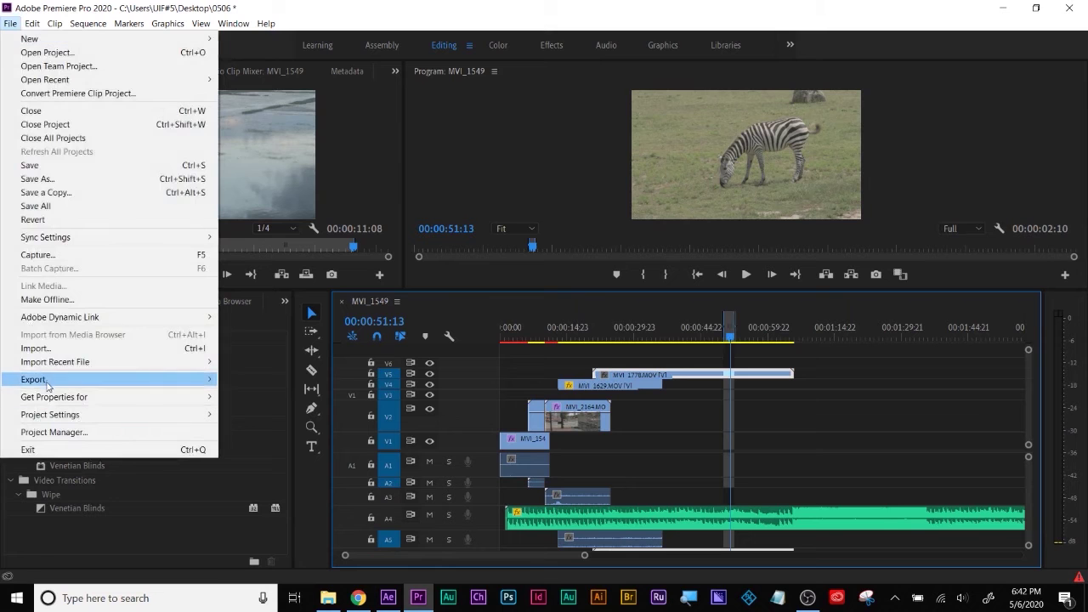
mouse_move(65, 380)
left_click(255, 379)
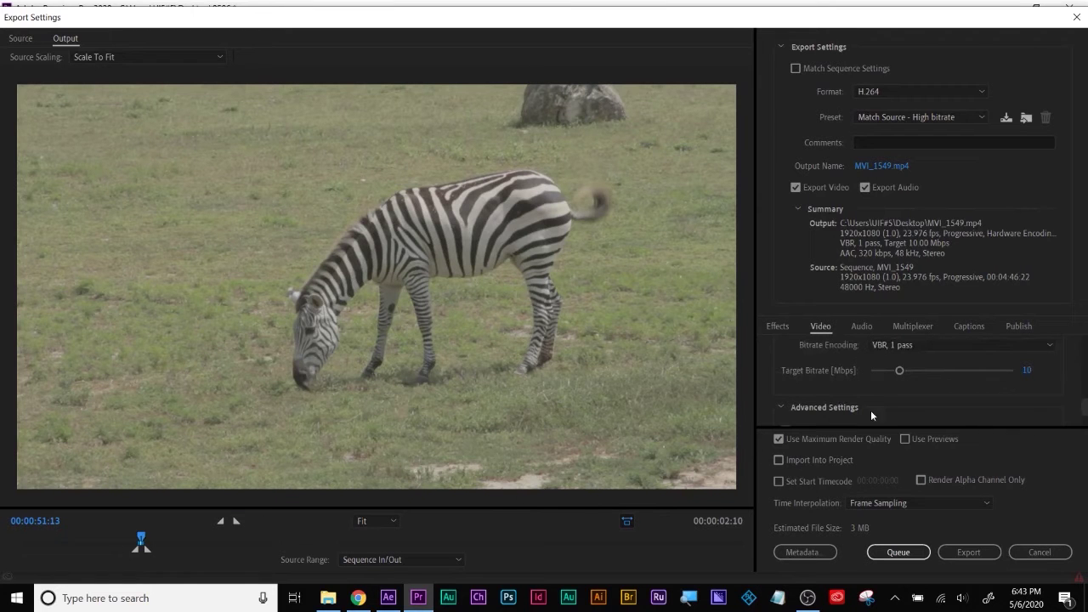
left_click_drag(1026, 370, 1069, 372)
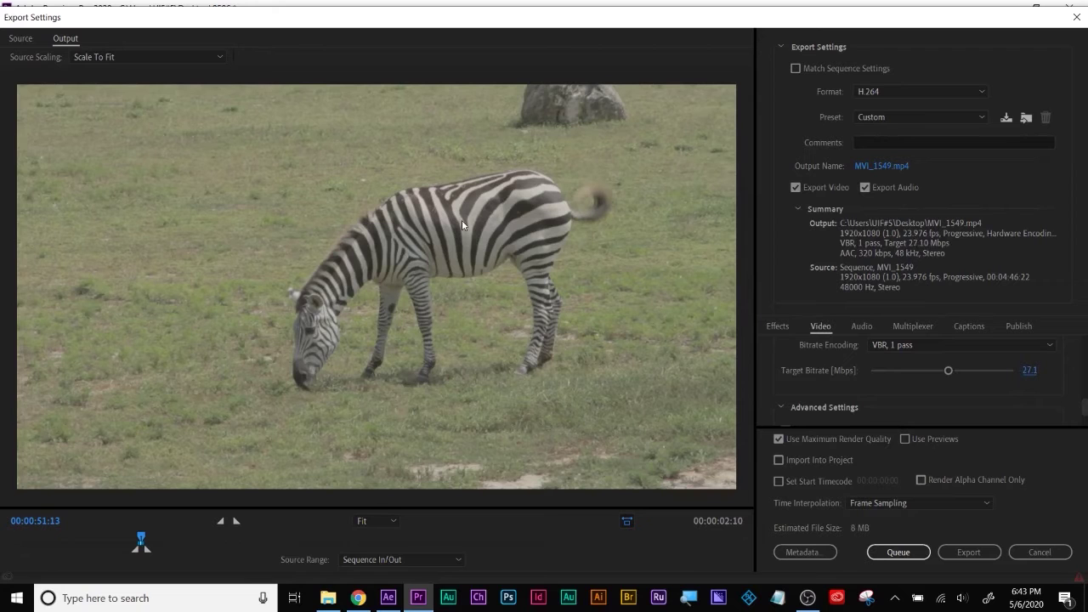
left_click_drag(1031, 371, 1063, 368)
left_click(1029, 371)
type("40")
key("Return")
left_click(951, 369)
left_click(1040, 552)
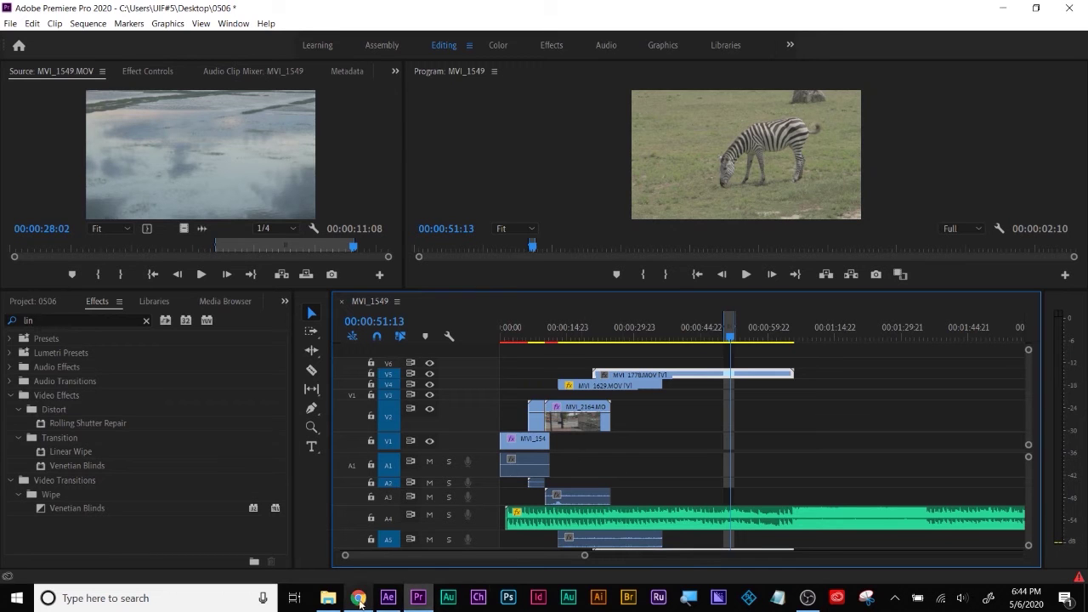
Step: Clear the sequence In/Out points and drop MVI_1549.MOV onto tracks V2 and A2
mouse_move(360, 600)
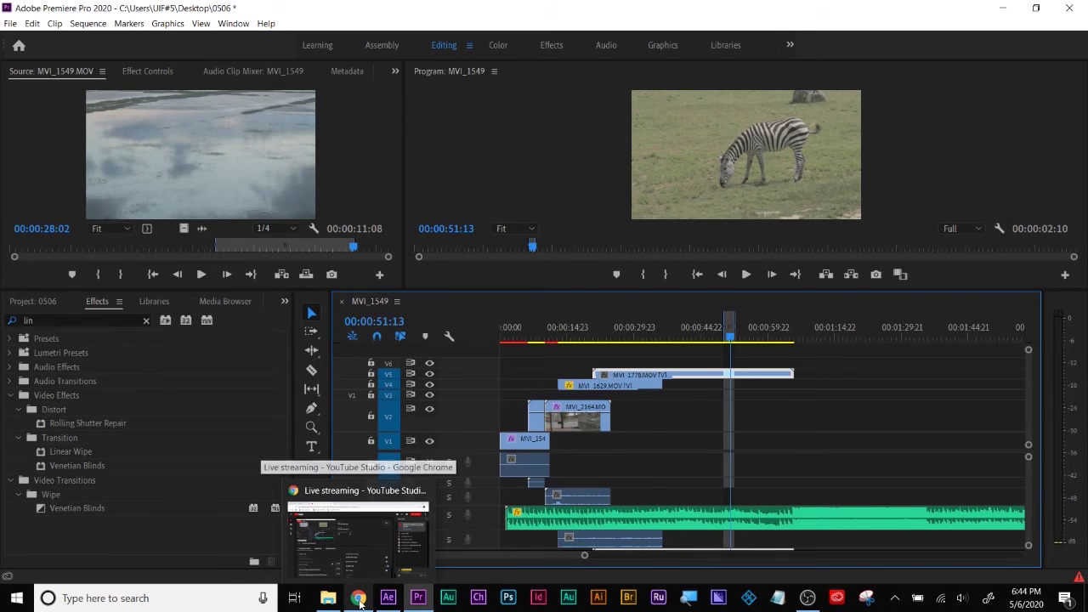
right_click(654, 332)
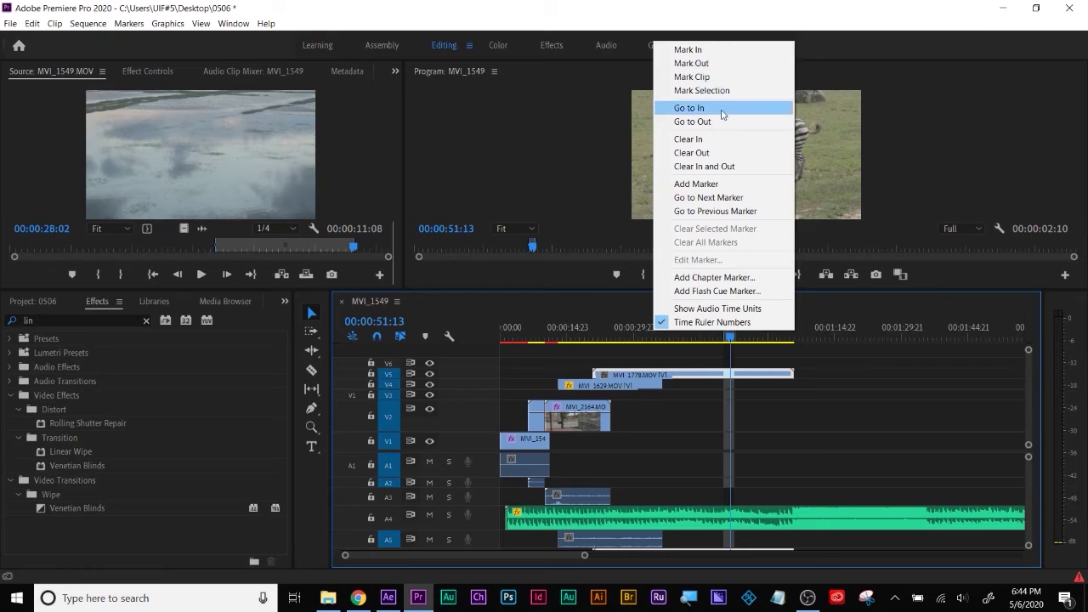
left_click(727, 167)
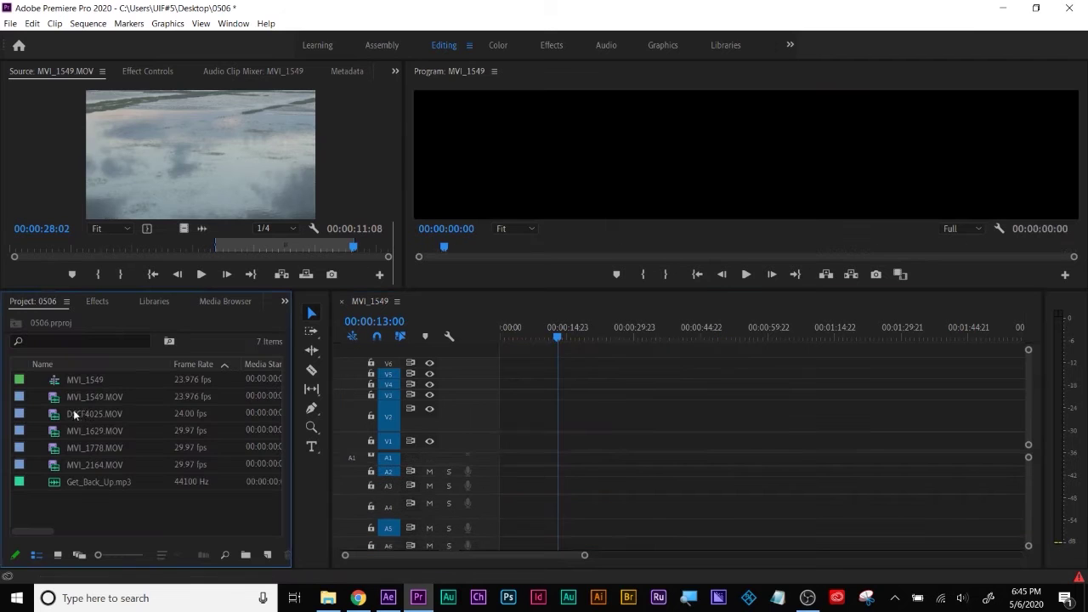
left_click_drag(82, 397, 572, 419)
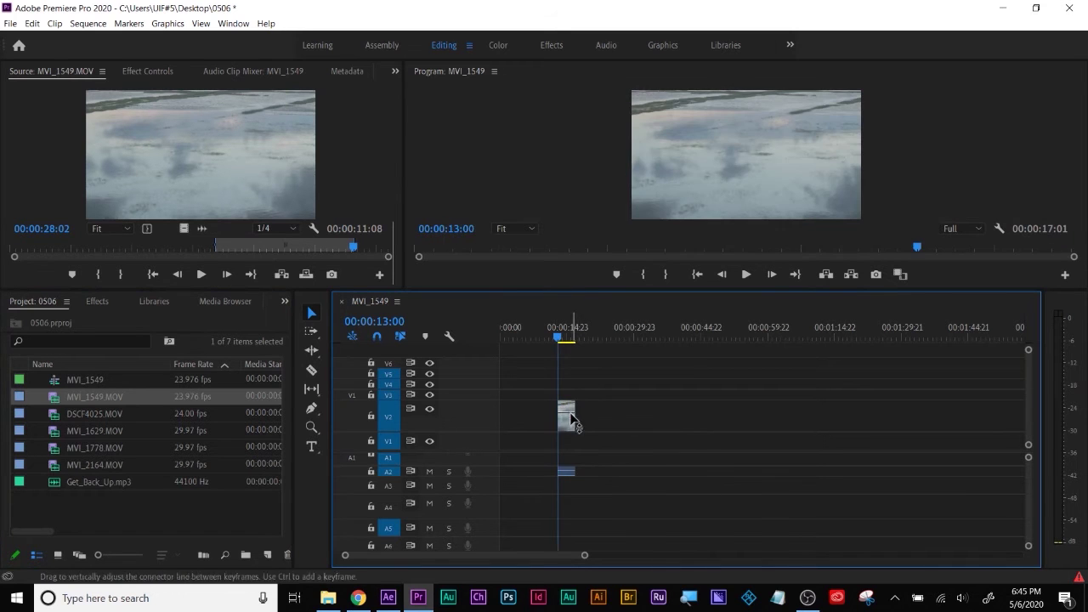
Step: Ripple delete the gap so MVI_1549 starts the sequence on V2
right_click(528, 412)
left_click(548, 419)
key("Home")
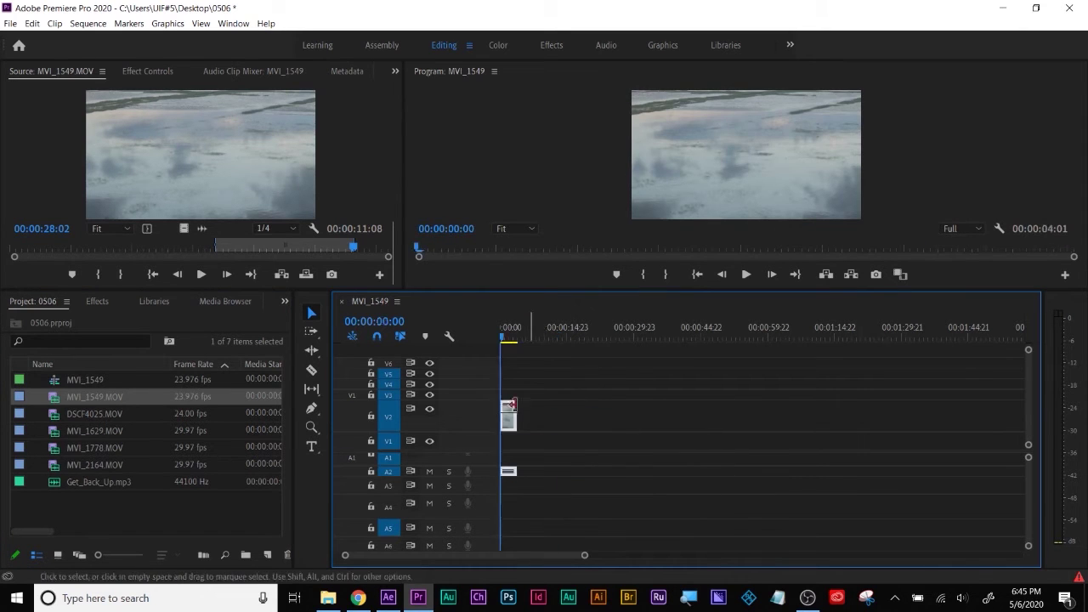
Step: Add MVI_1629.MOV to V2, shorten its end, and close the gap after MVI_1549
left_click(57, 416)
double_click(57, 431)
left_click(194, 434)
left_click_drag(195, 433, 622, 420)
left_click_drag(724, 414, 705, 414)
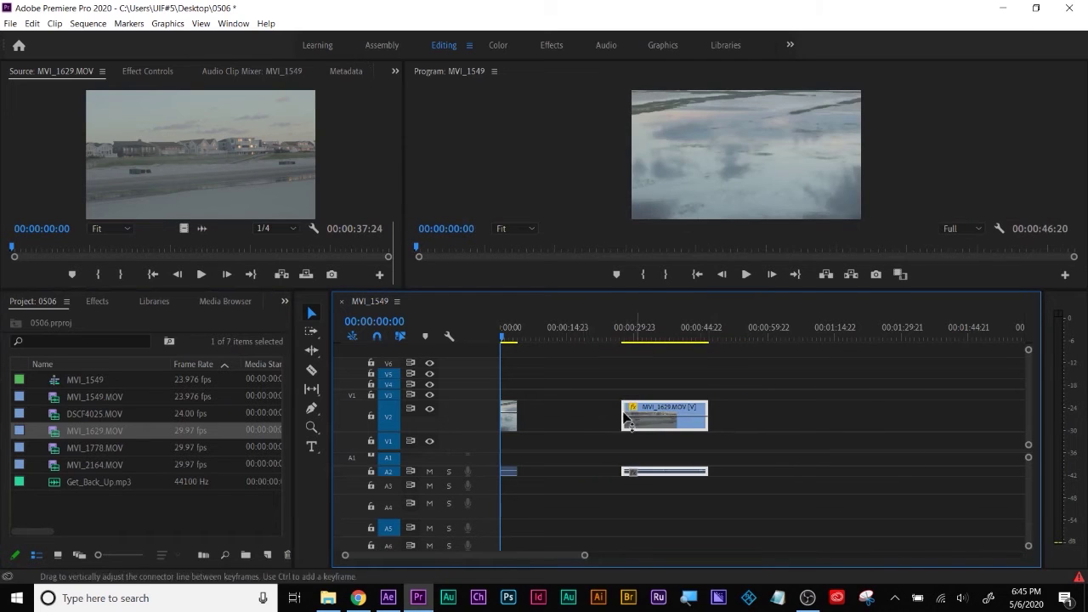
right_click(555, 414)
left_click(587, 423)
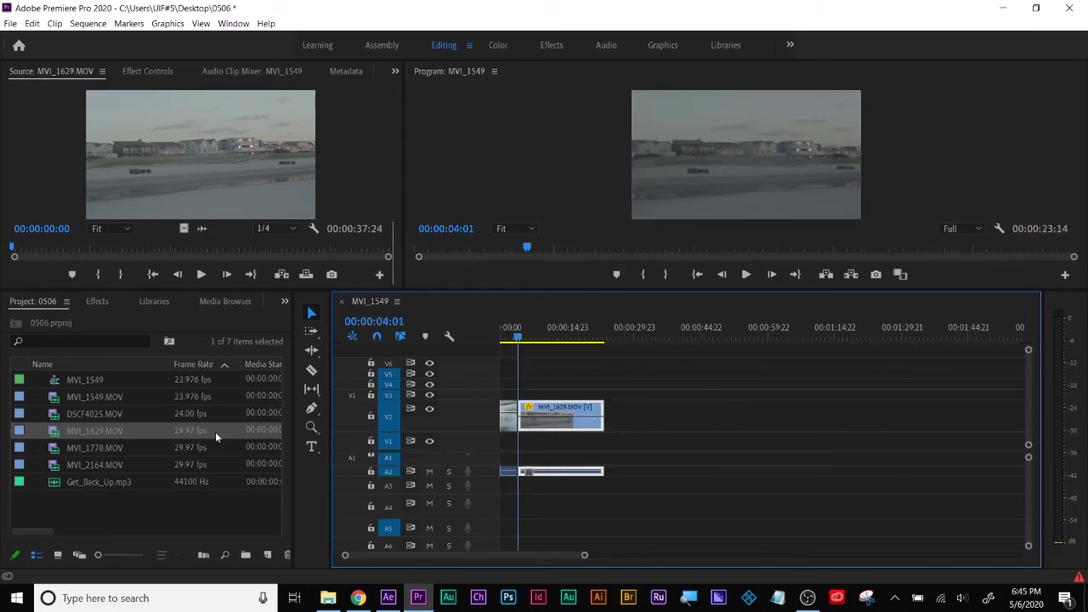
Step: Add MVI_1778.MOV to V2, shorten its end, and close the gap so it follows MVI_1629
double_click(68, 447)
left_click_drag(56, 452, 744, 417)
left_click_drag(864, 423, 823, 422)
right_click(663, 419)
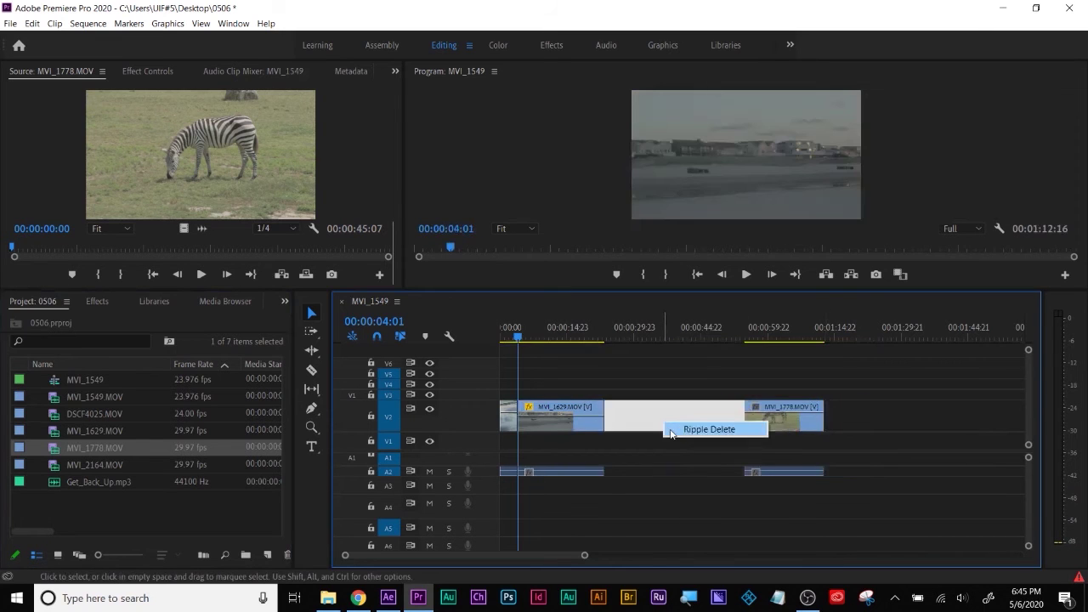
left_click(708, 429)
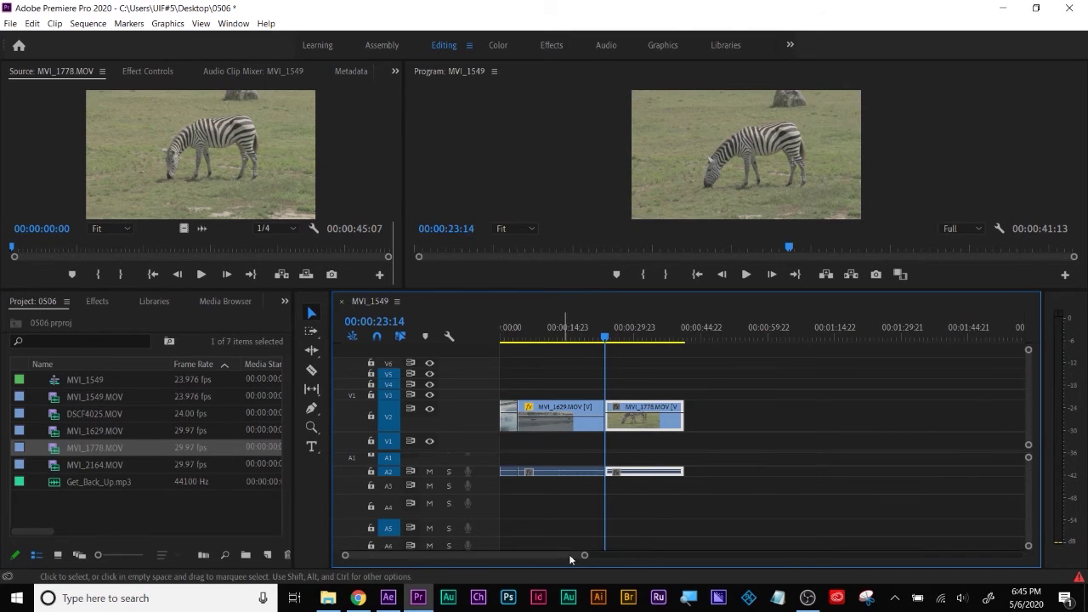
Step: Mute audio track A2 and move the playhead back to the MVI_1629 beach shot
left_click(429, 471)
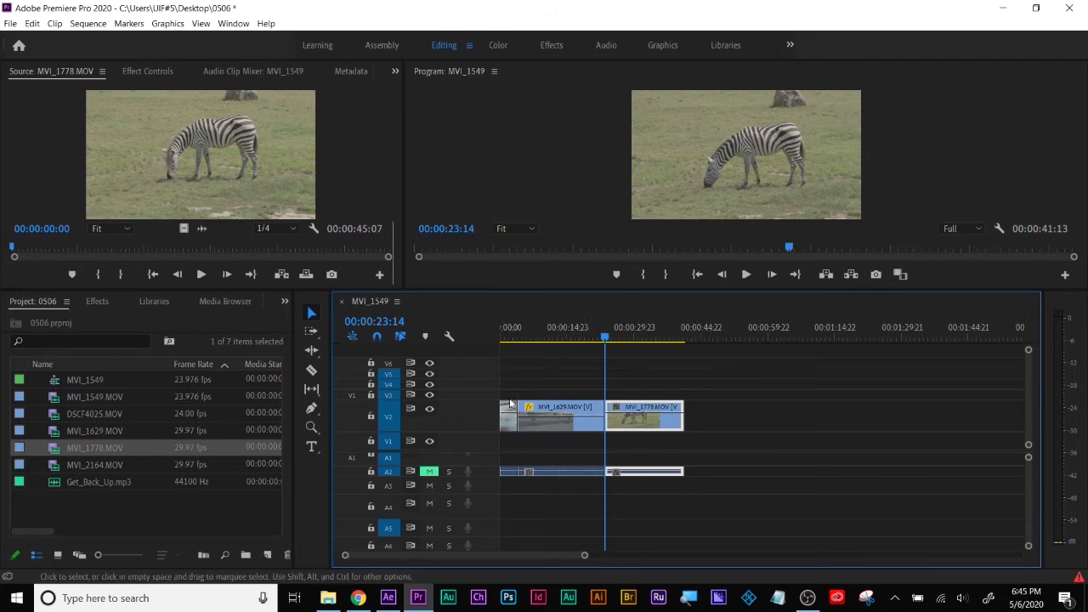
left_click(595, 416)
left_click_drag(595, 335, 552, 335)
Step: Zoom the timeline in and make a first slip of MVI_1629 with the Slip tool
left_click_drag(585, 557, 546, 556)
key("Up")
key("super+plus")
left_click(311, 388)
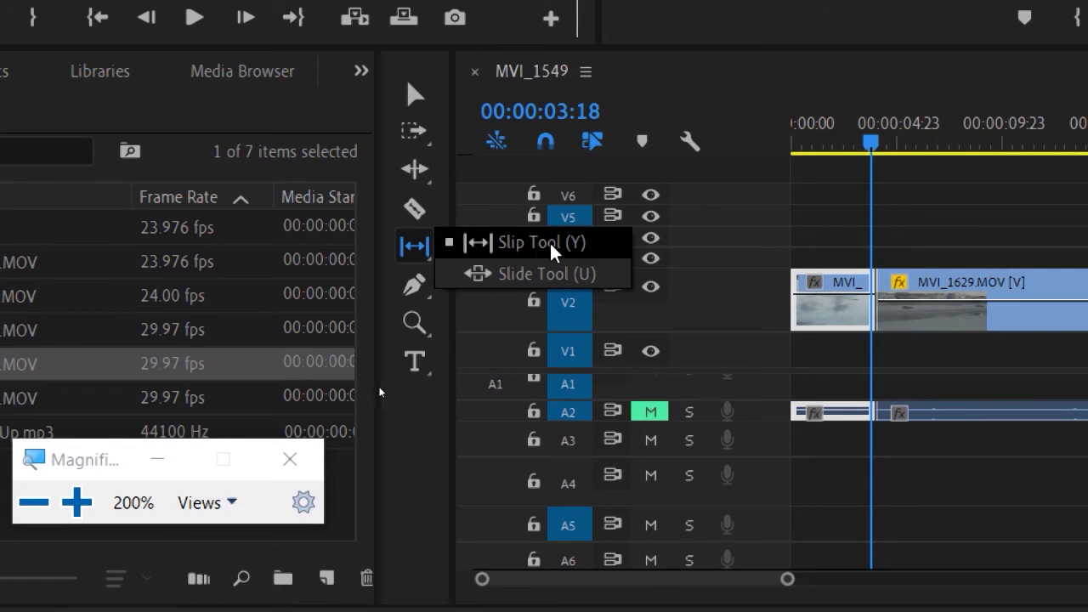
left_click(549, 245)
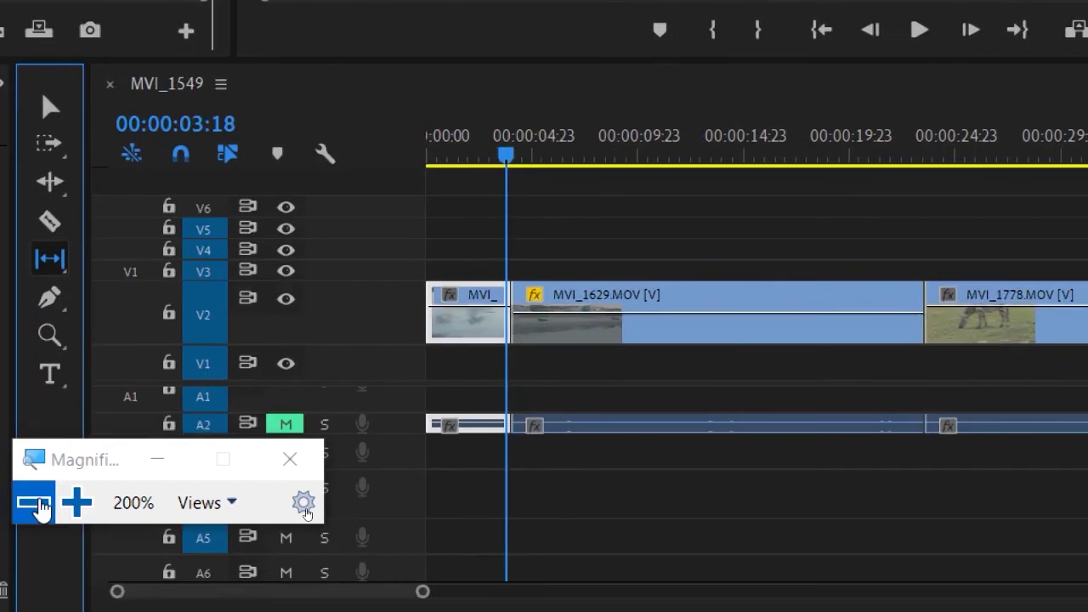
left_click(34, 502)
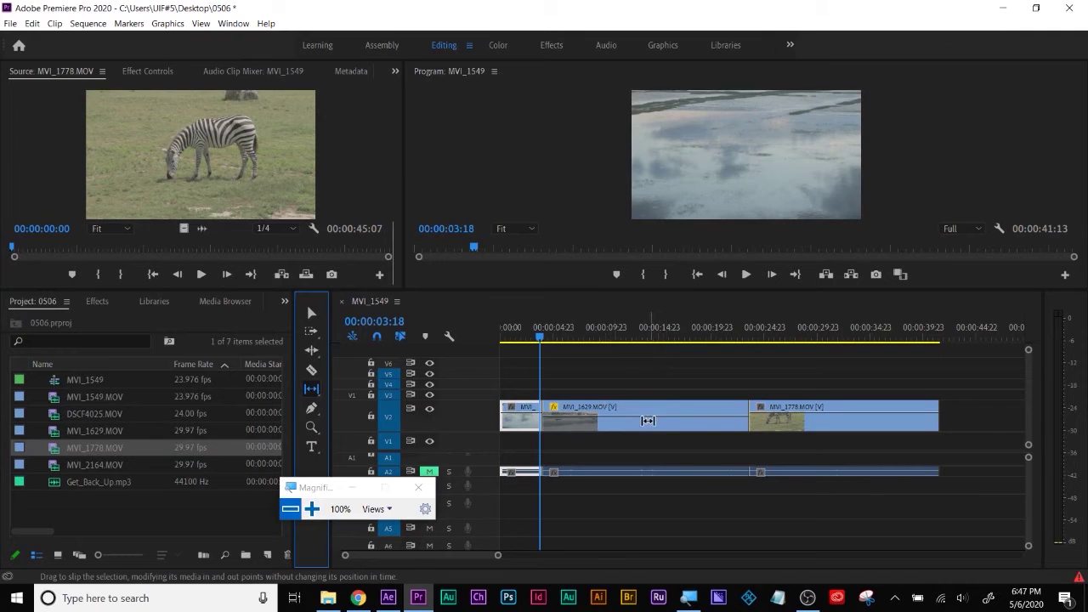
left_click(646, 421)
mouse_move(648, 421)
left_mouse_down()
mouse_move(660, 421)
mouse_move(640, 421)
mouse_move(649, 420)
left_mouse_up()
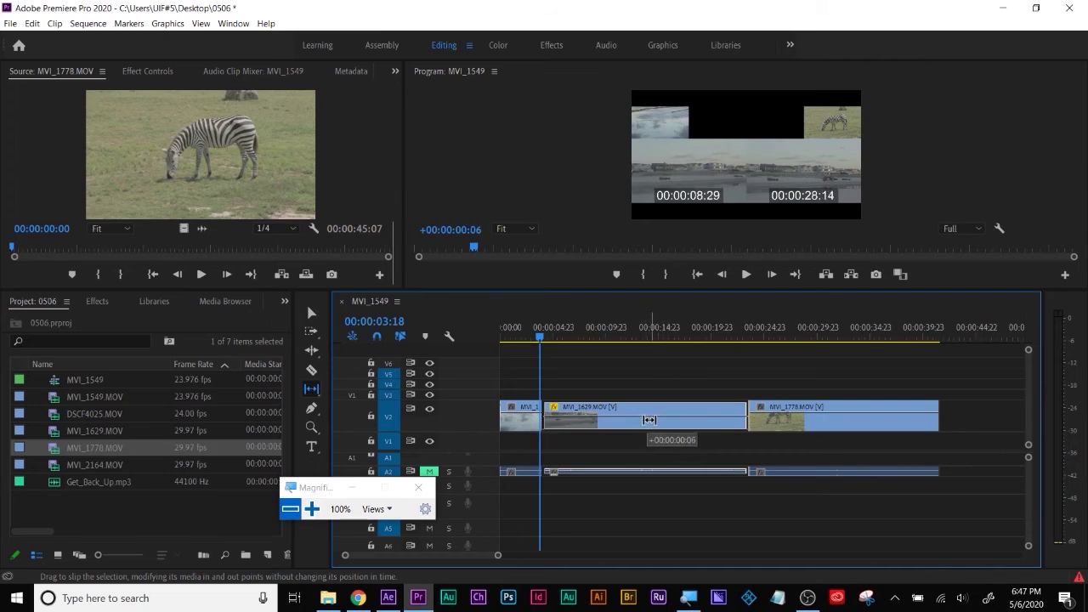
left_click_drag(649, 420, 649, 419)
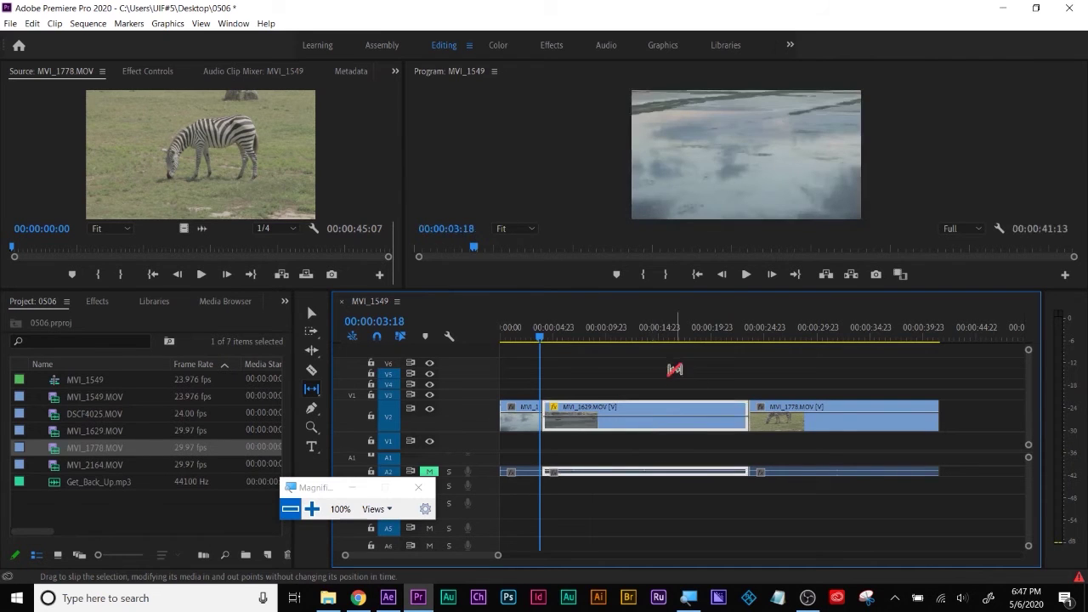
Step: Enlarge the monitors and slip MVI_1629's footage later in the source
left_click_drag(731, 291, 708, 391)
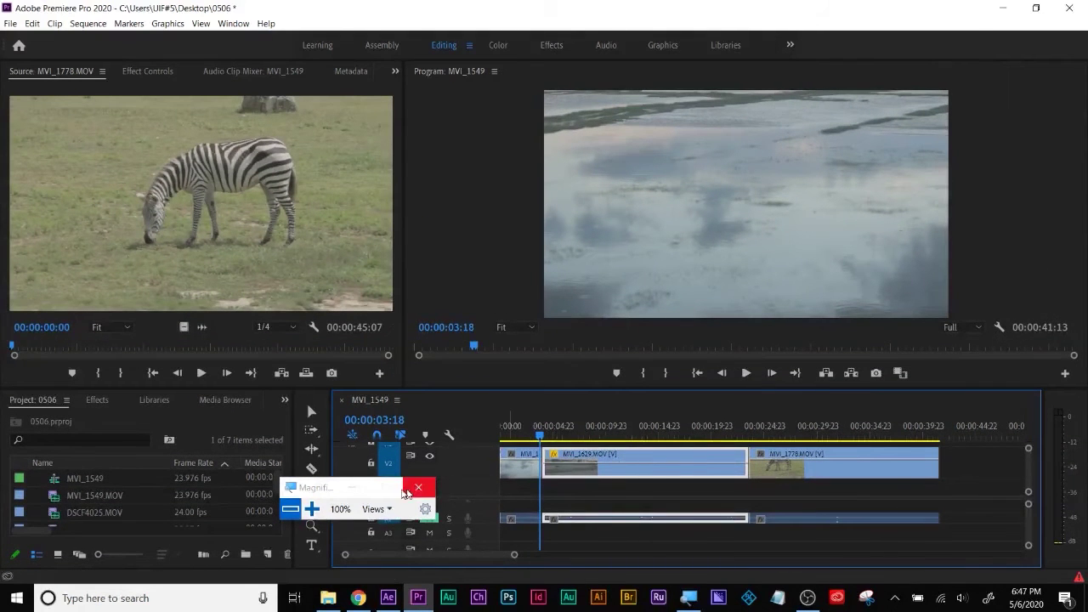
left_click(418, 487)
left_click(312, 488)
left_click(369, 485)
left_click(646, 460)
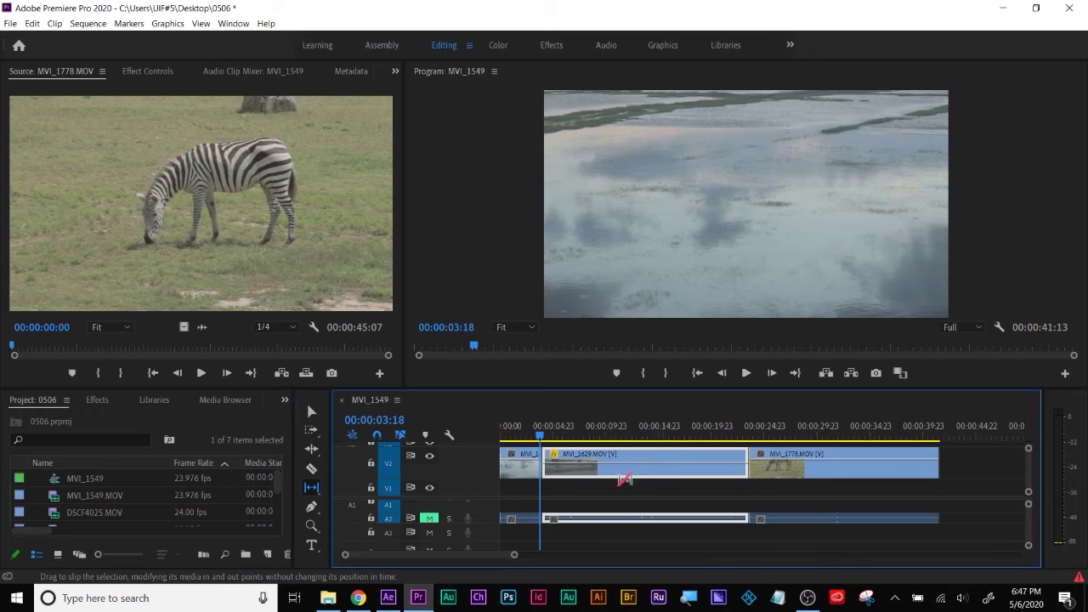
left_click(632, 496)
left_click(628, 461)
left_click_drag(635, 457, 669, 443)
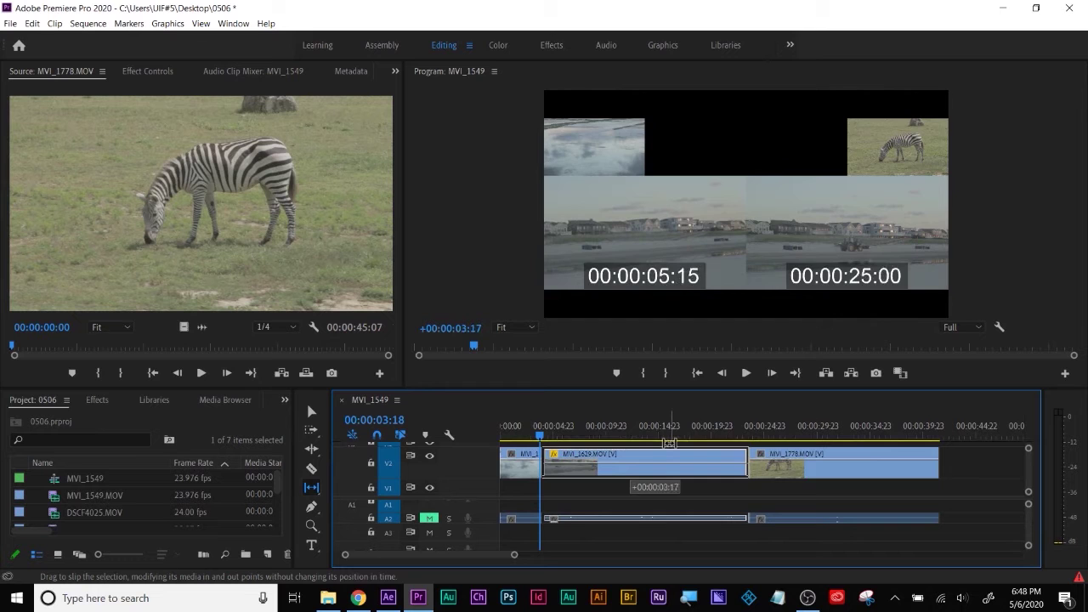
left_click_drag(669, 442, 669, 443)
Step: Scrub through MVI_1629 to check the new footage, then return to the Selection tool
left_click(516, 437)
left_click_drag(516, 436, 687, 437)
left_click(313, 487)
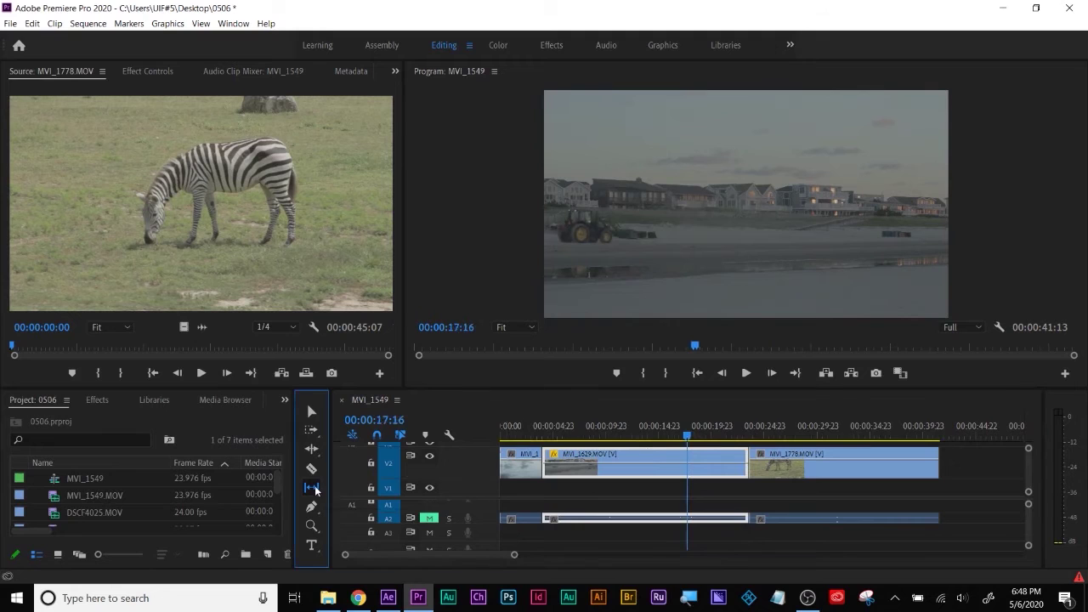
left_click(634, 492)
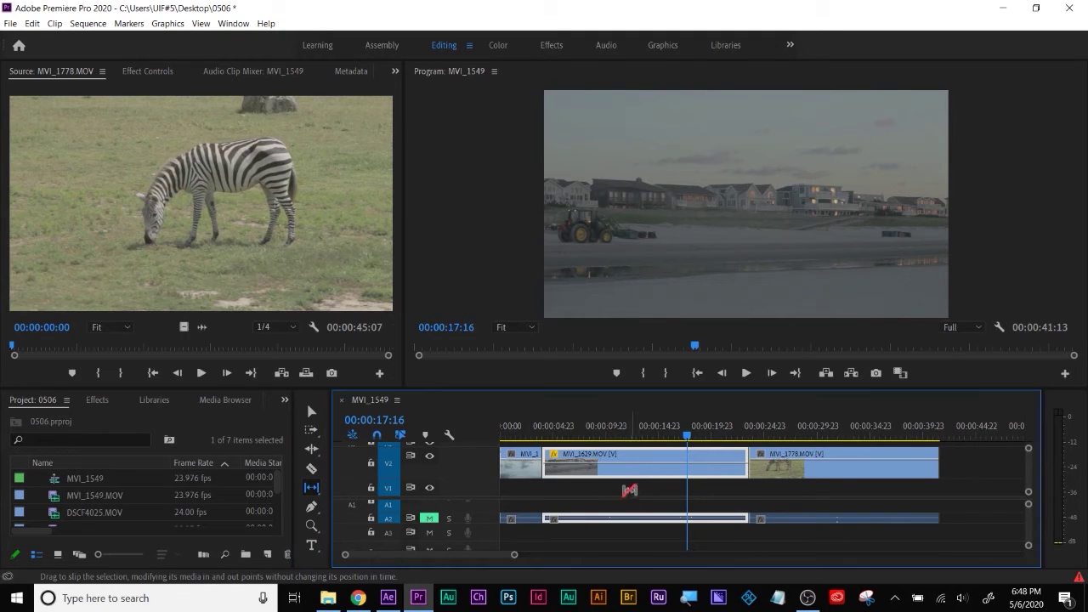
left_click(629, 497)
left_click(311, 412)
left_click(554, 504)
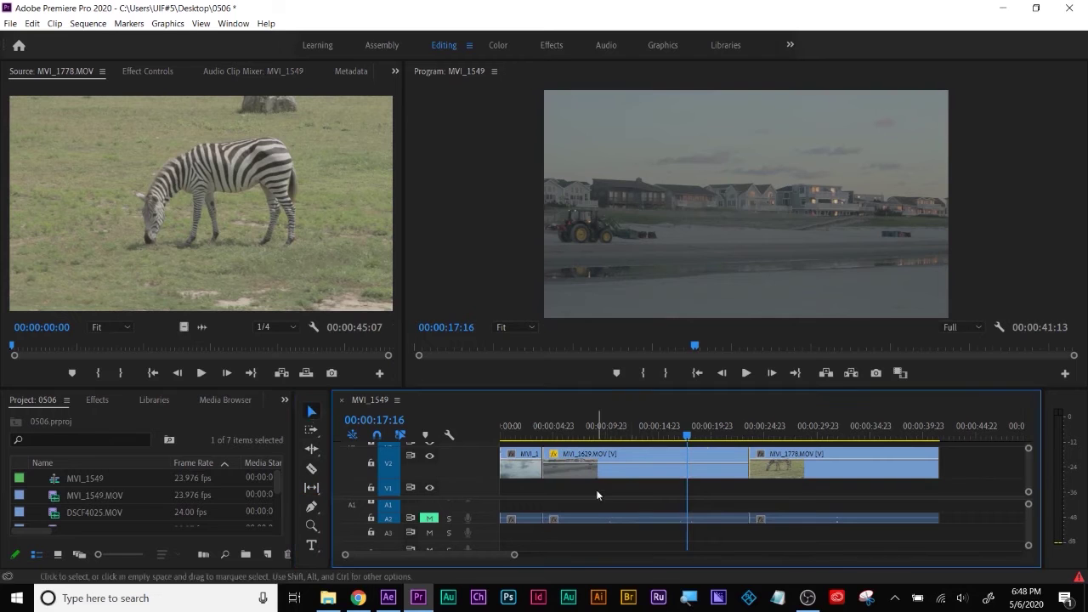
Step: Slip MVI_1629's footage slightly later again, then return to the Selection tool
left_click(311, 487)
left_click_drag(632, 458, 629, 458)
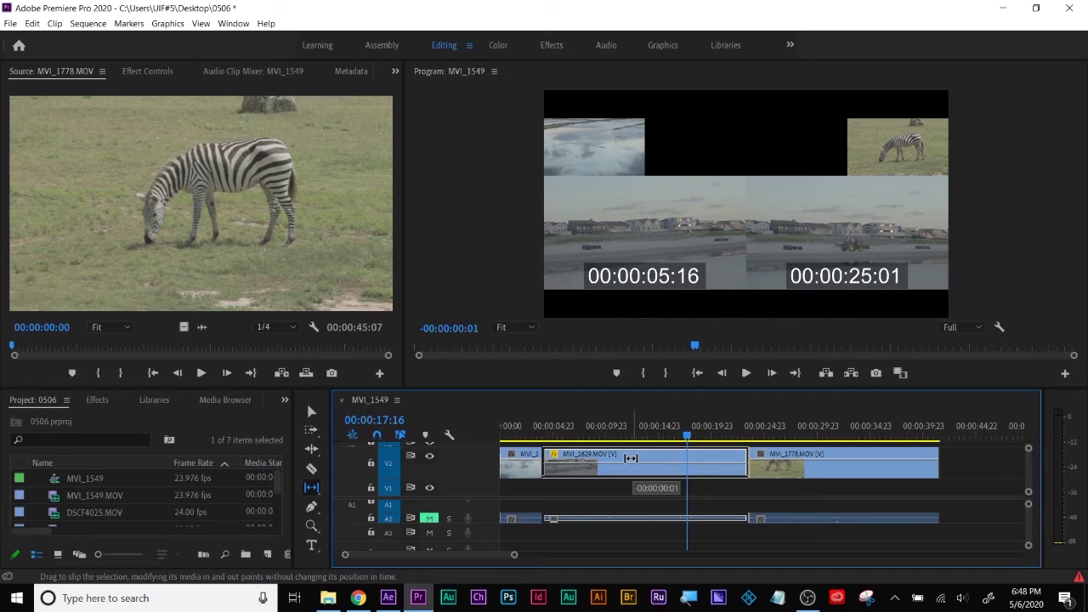
left_click_drag(630, 459, 634, 458)
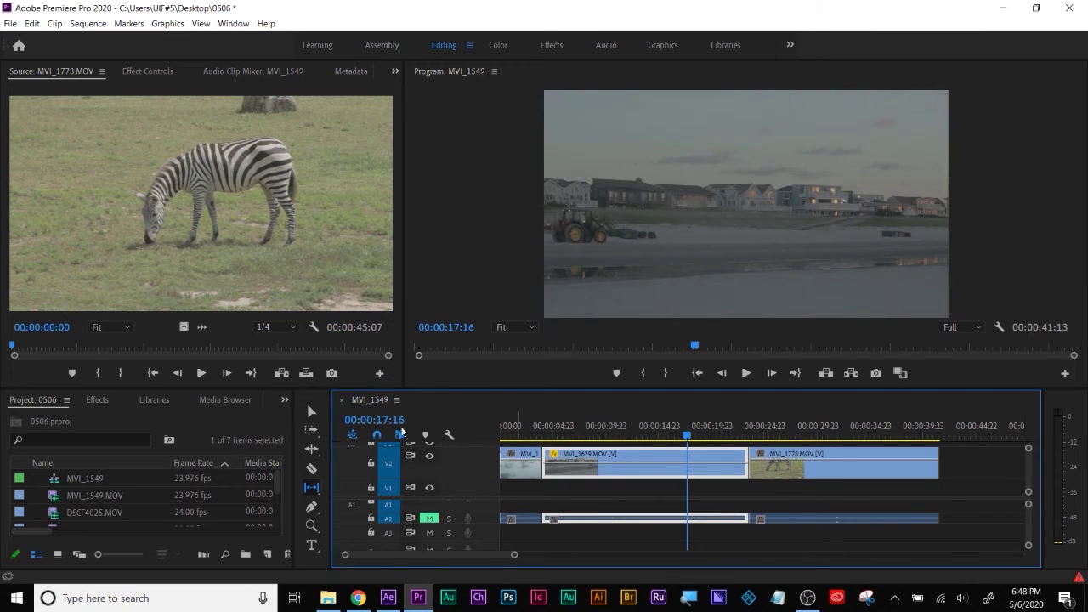
left_click(311, 412)
Step: Select the V2 clips, undoing and redoing so MVI_1629 ends up back on V2
left_click(533, 467)
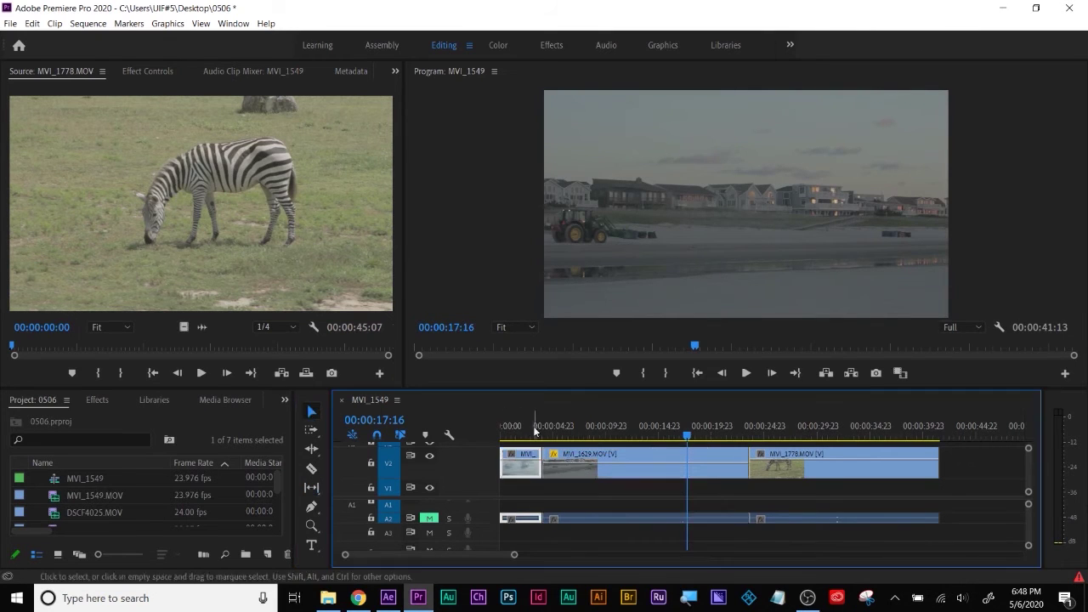
left_click(877, 473)
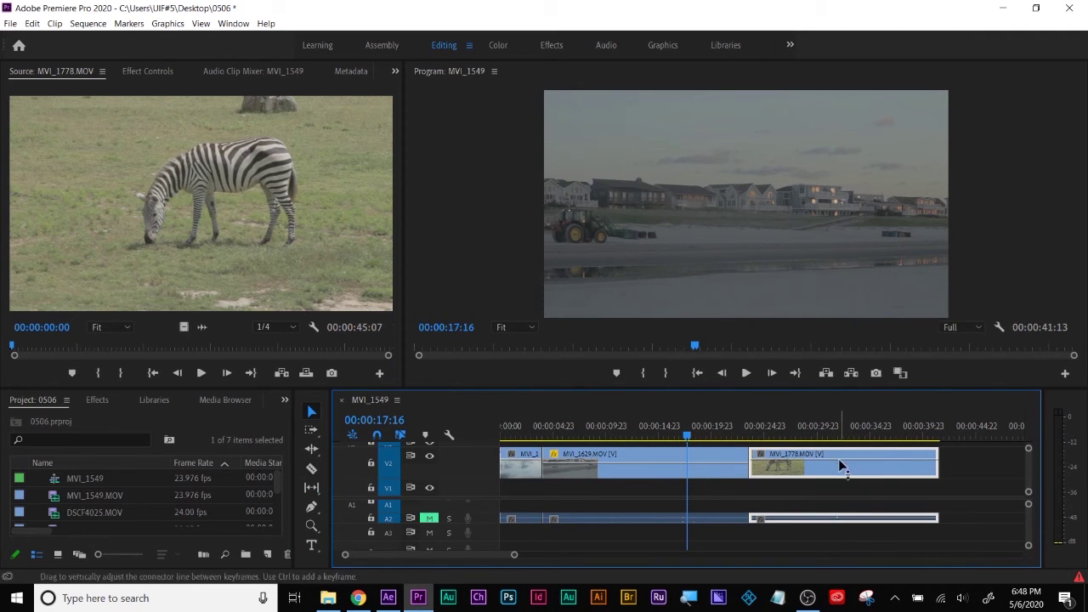
left_click(669, 470)
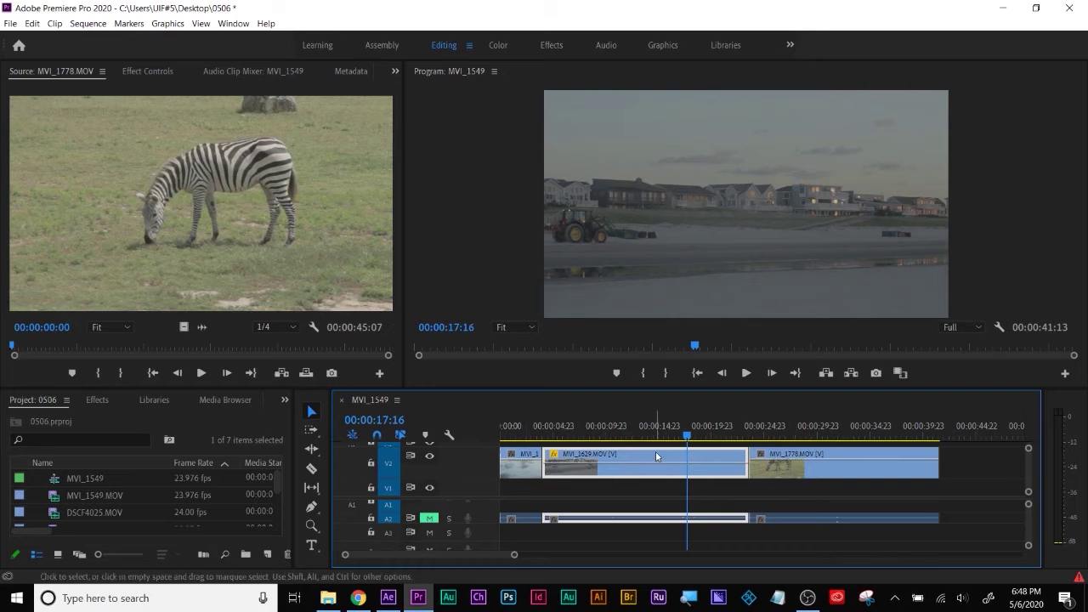
key("ctrl+z")
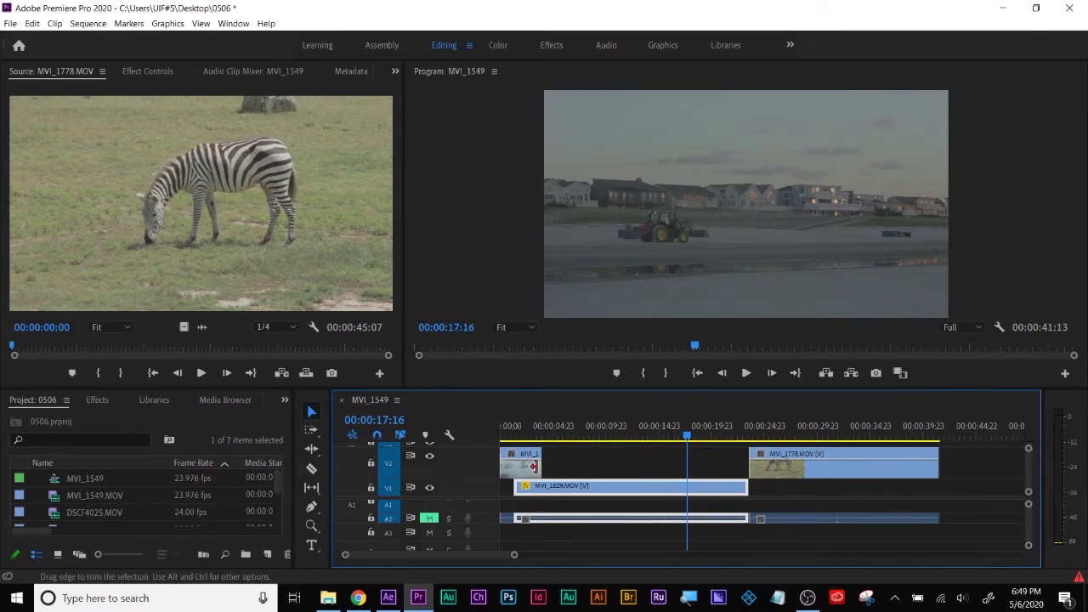
left_click(685, 496)
key("ctrl+shift+z")
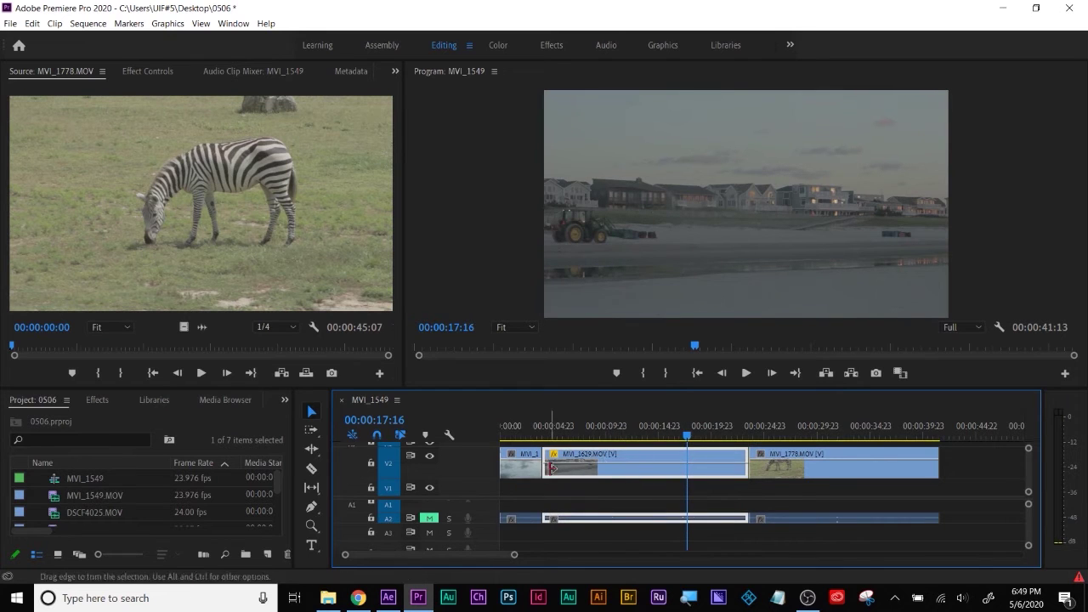
Step: Set the playhead to 00:00:06:00 and trim MVI_1629's end back to it
left_click_drag(574, 431, 554, 431)
key("Up")
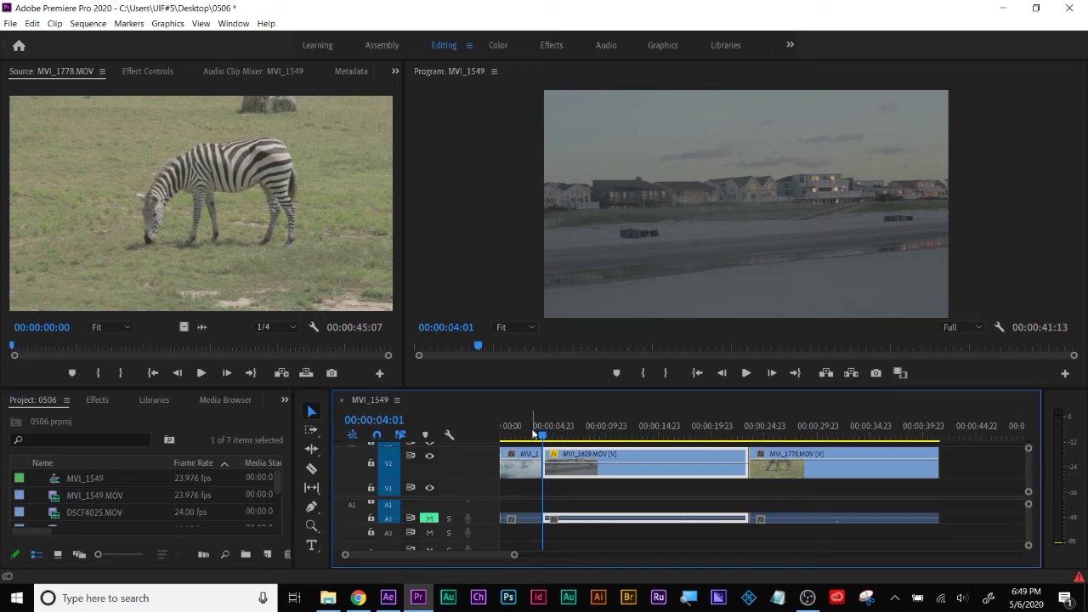
key("Down")
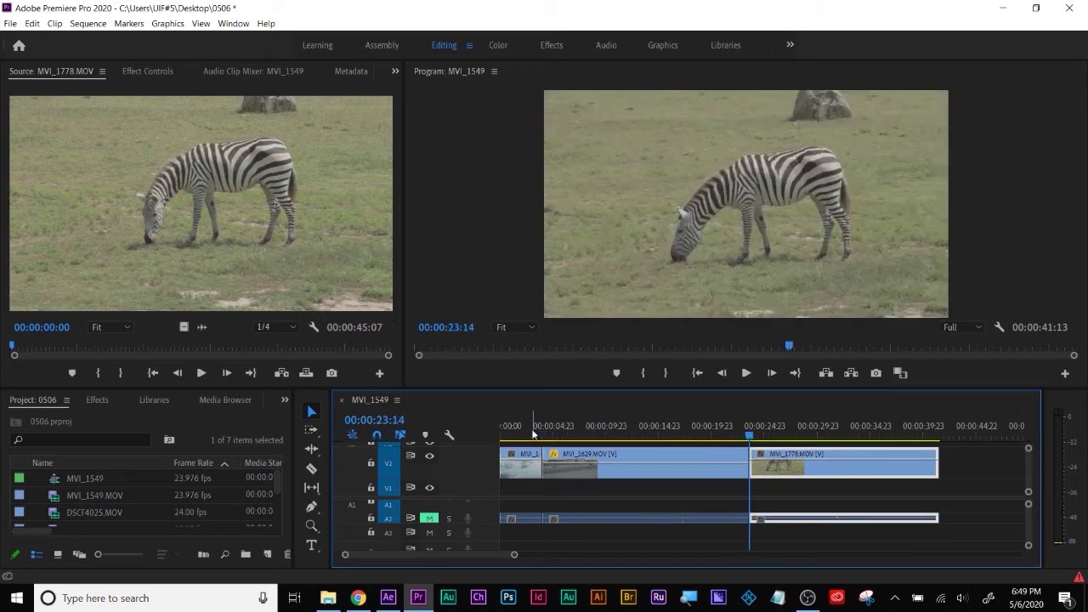
left_click(390, 420)
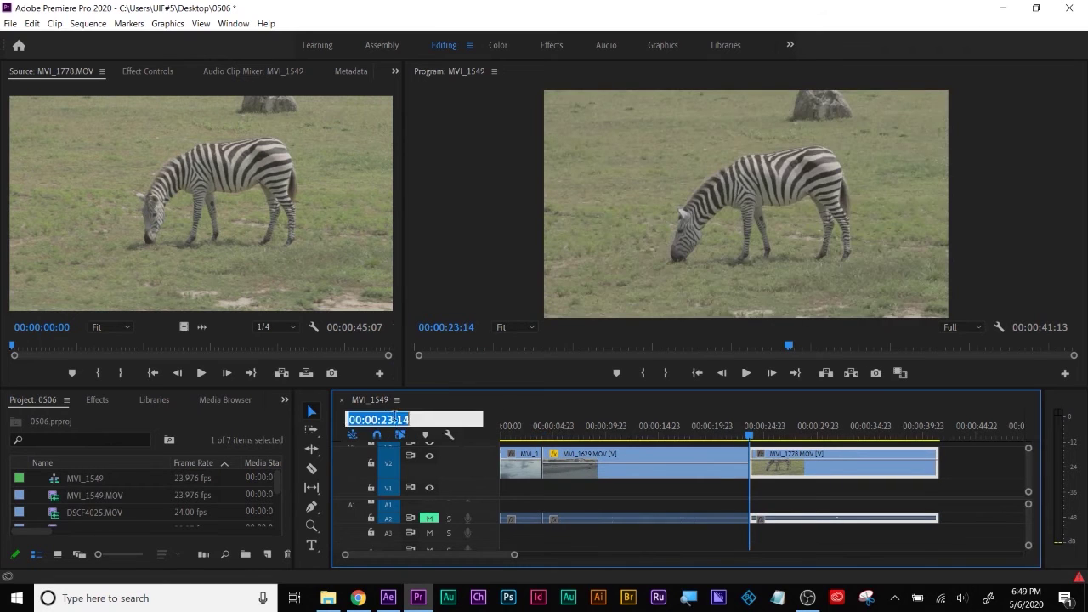
type("6")
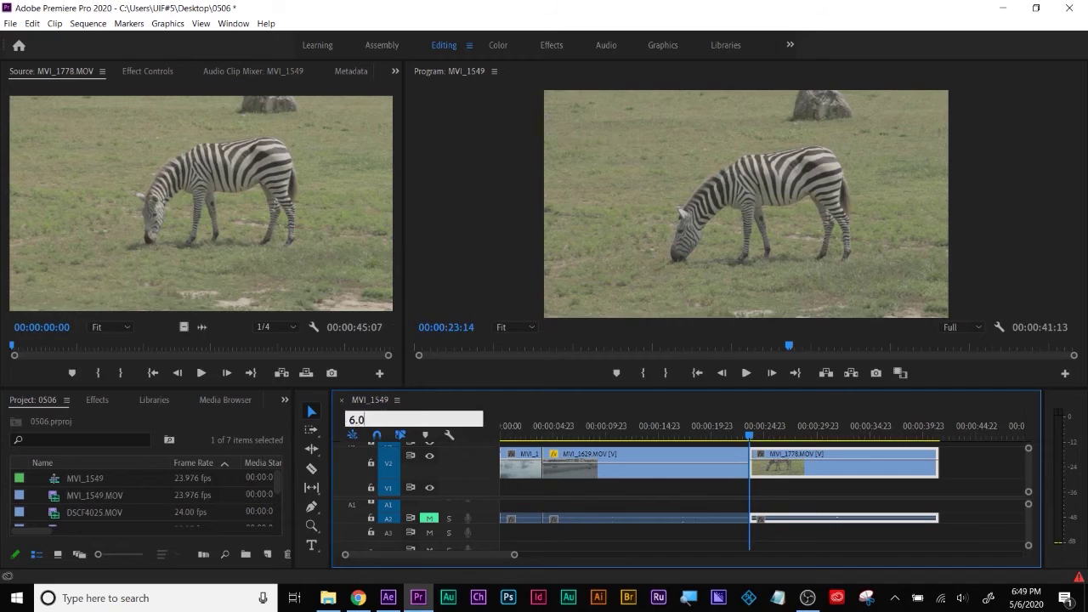
type(".0")
key("Return")
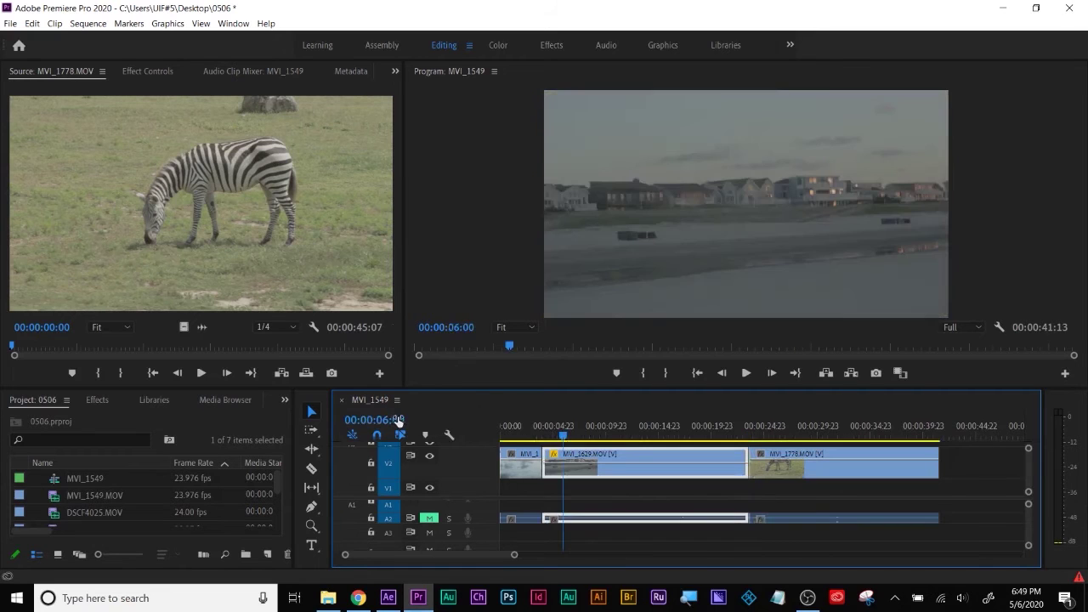
left_click_drag(741, 468, 563, 467)
Step: Ripple delete the gap after MVI_1629 and park the playhead at 00:00:04:23 on it
right_click(596, 464)
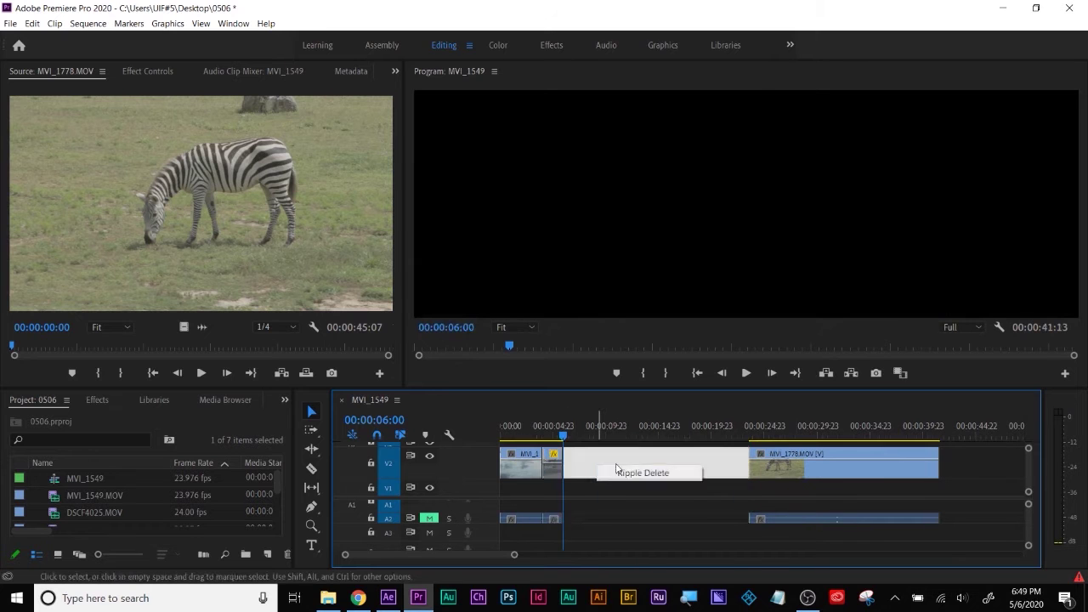
left_click(633, 472)
left_click(543, 433)
left_click_drag(543, 435, 553, 433)
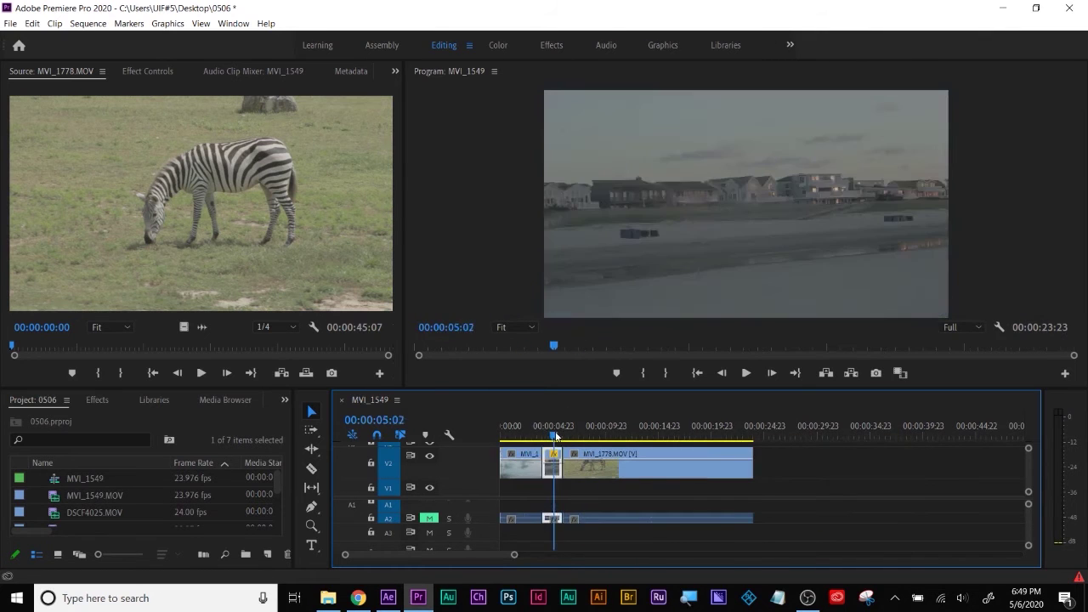
left_click(555, 476)
Step: Slip MVI_1629's footage with the Slip tool to choose which part it shows
left_click(317, 457)
left_click(321, 489)
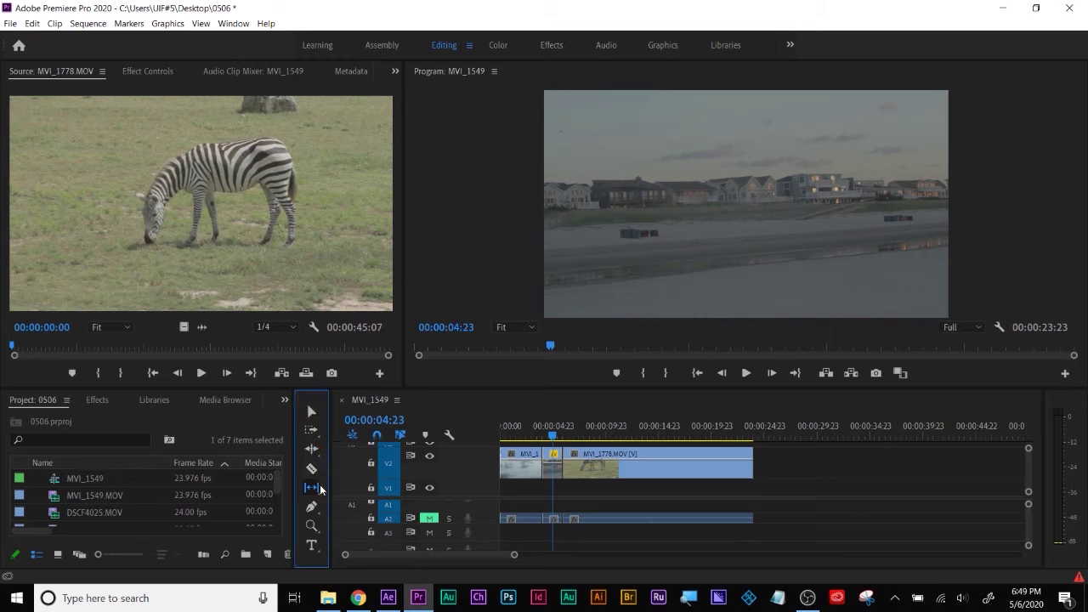
left_click_drag(553, 470, 643, 466)
left_click_drag(721, 455, 416, 463)
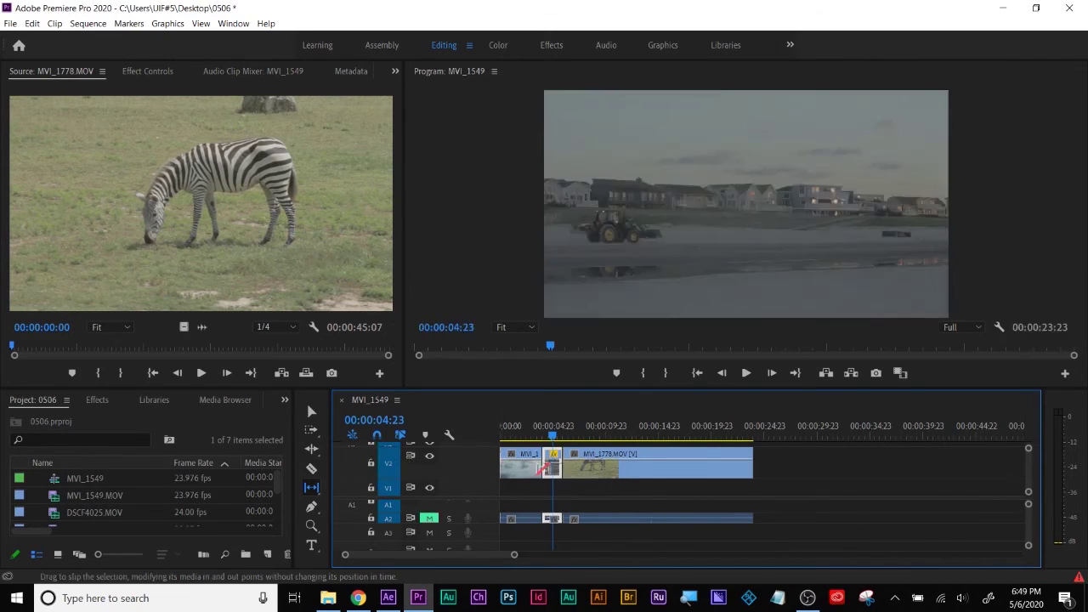
left_click(311, 412)
key("ctrl+z")
key("ctrl+z")
key("ctrl+z")
key("ctrl+z")
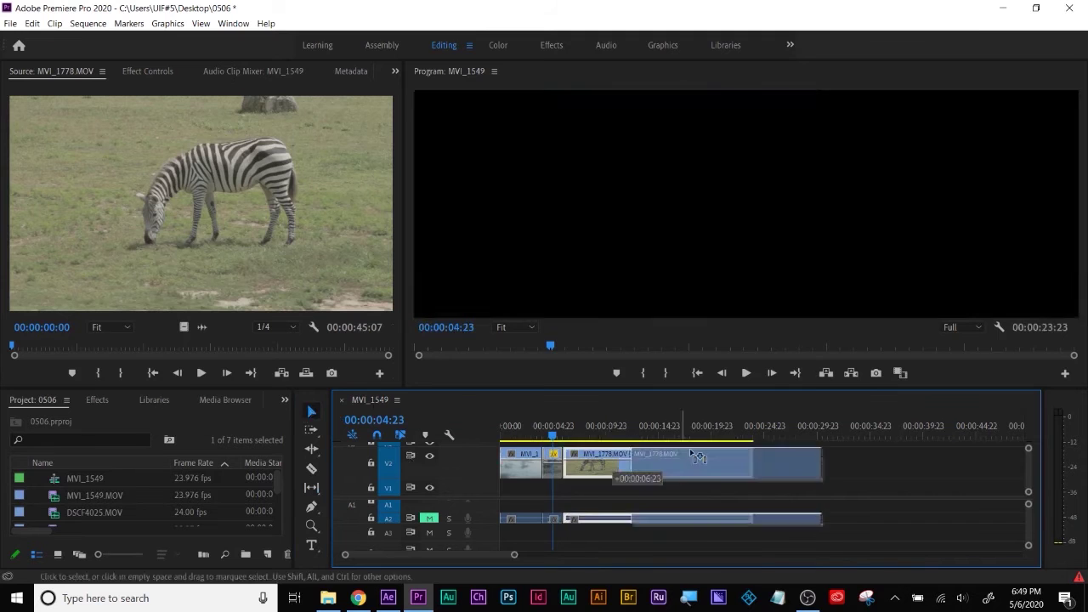
left_click(311, 488)
mouse_move(568, 464)
left_mouse_down()
mouse_move(556, 465)
mouse_move(568, 465)
left_mouse_up()
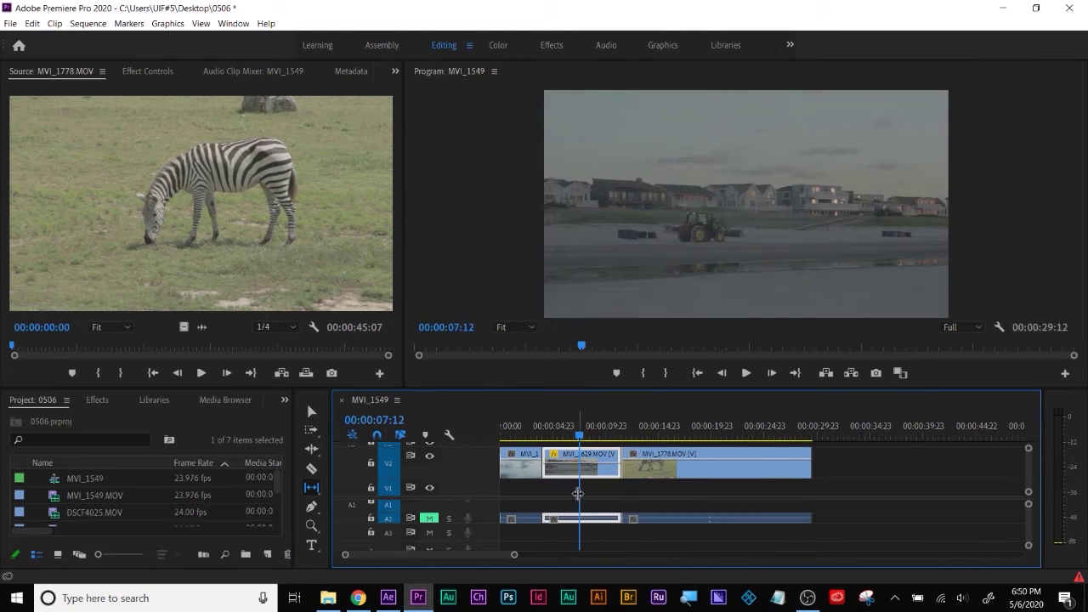
Step: Slip MVI_1629's footage 6 frames later (+00:00:00:06) without changing its position or length
left_click_drag(577, 467, 579, 470)
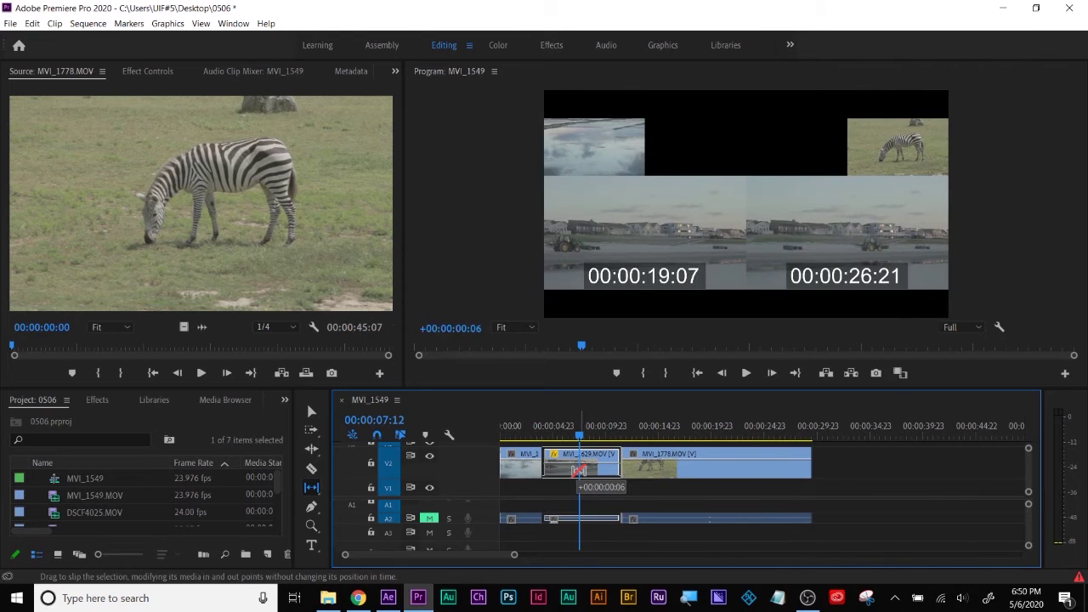
left_click_drag(579, 470, 582, 469)
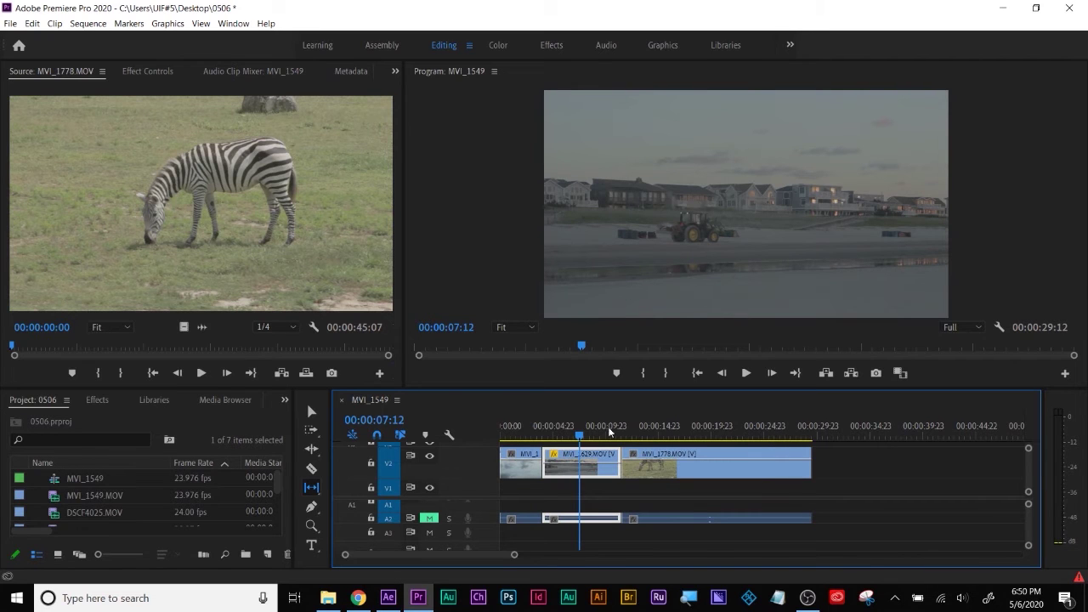
left_click(311, 411)
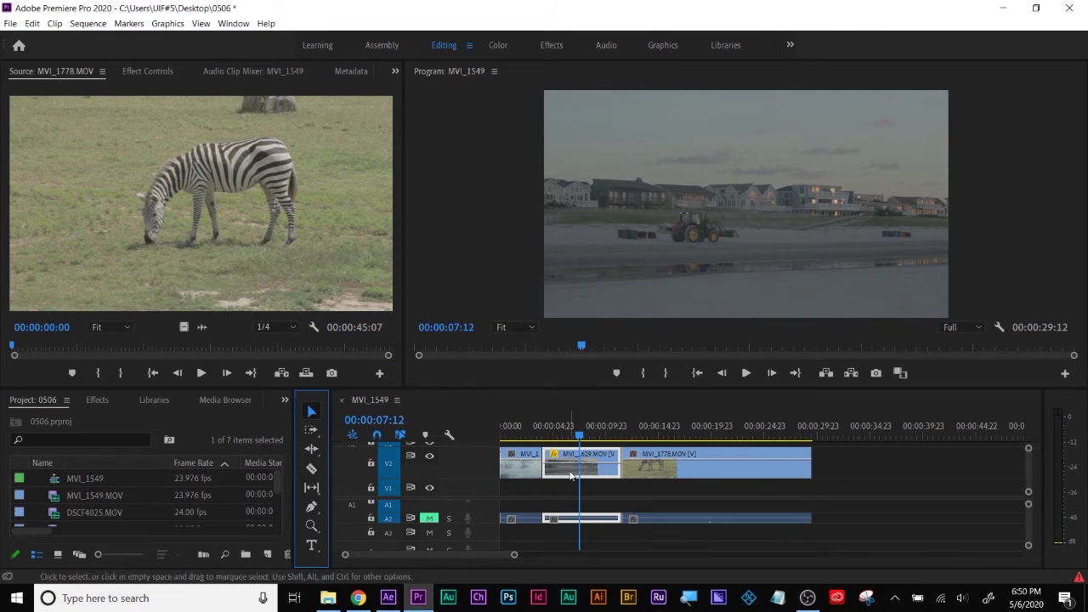
left_click(311, 489)
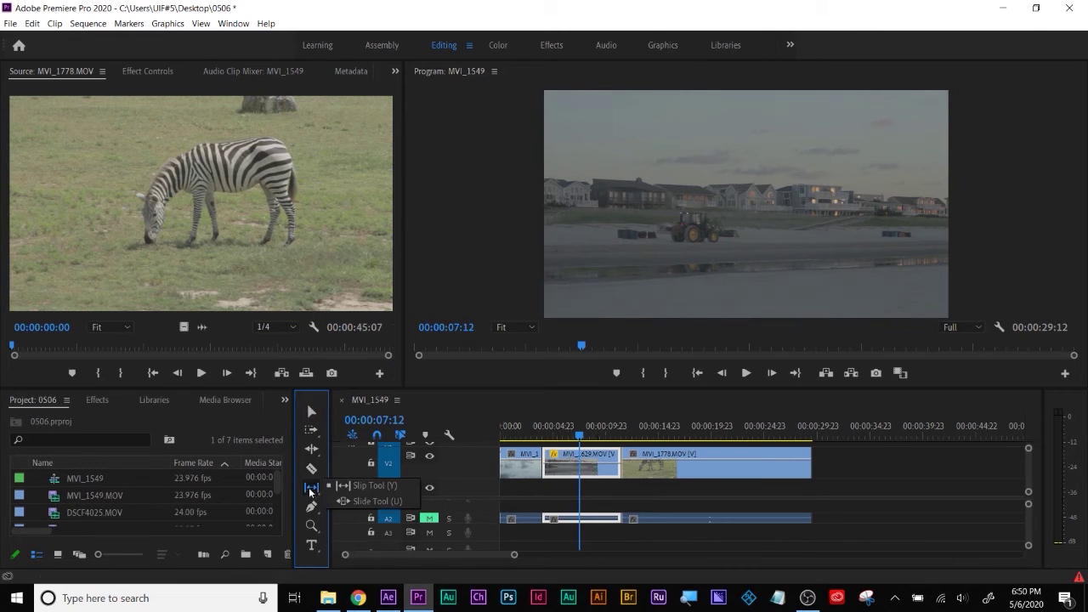
Step: With the Slide tool, reposition MVI_1629 slightly later along V2, trimming its neighbouring clips
left_click(352, 501)
mouse_move(593, 468)
left_mouse_down()
mouse_move(562, 466)
mouse_move(602, 459)
mouse_move(587, 460)
mouse_move(600, 457)
mouse_move(591, 452)
mouse_move(595, 476)
left_mouse_up()
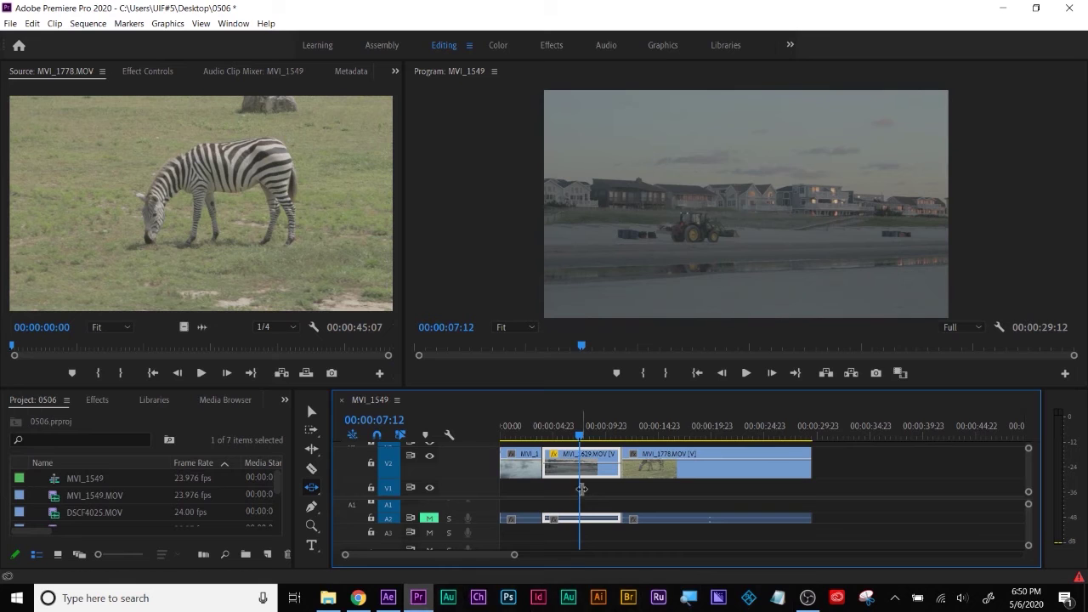
key("super+plus")
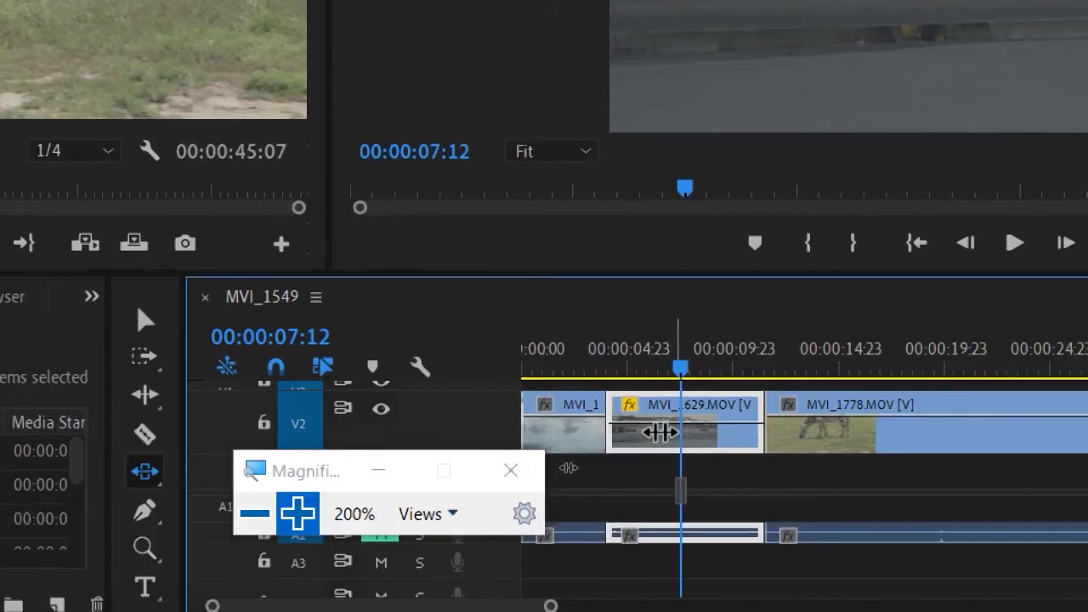
left_click_drag(567, 467, 562, 468)
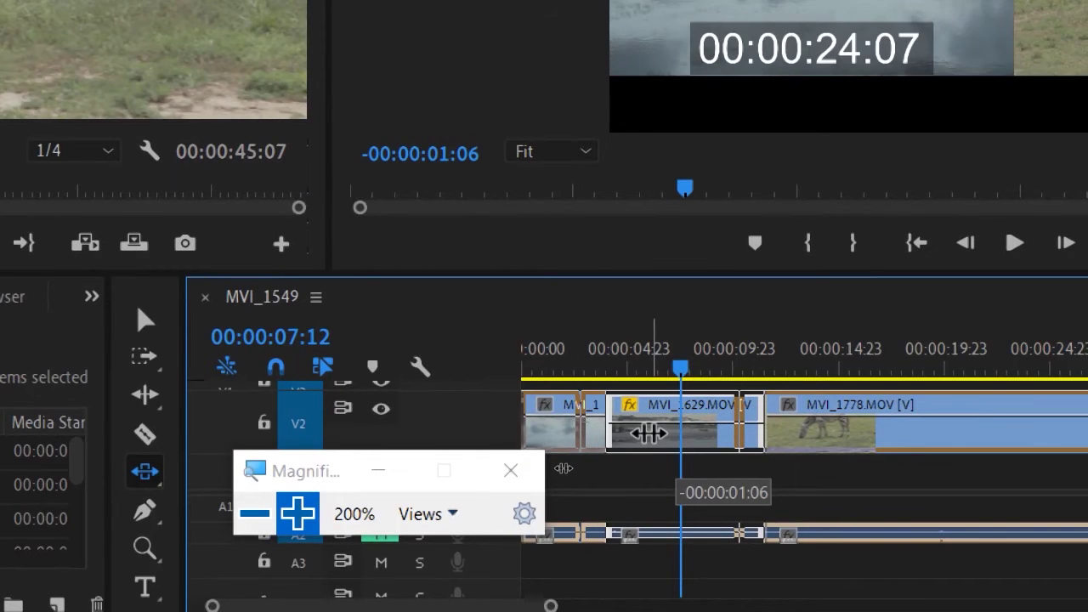
left_click_drag(647, 434, 716, 426)
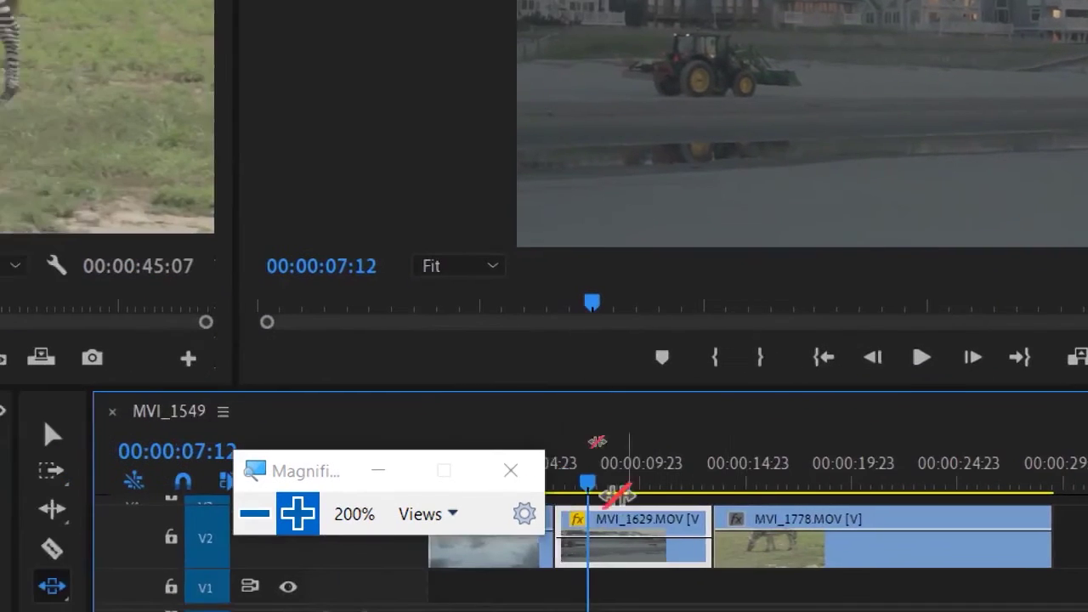
key("super+minus")
mouse_move(606, 466)
left_mouse_down()
mouse_move(595, 465)
mouse_move(624, 467)
mouse_move(602, 469)
left_mouse_up()
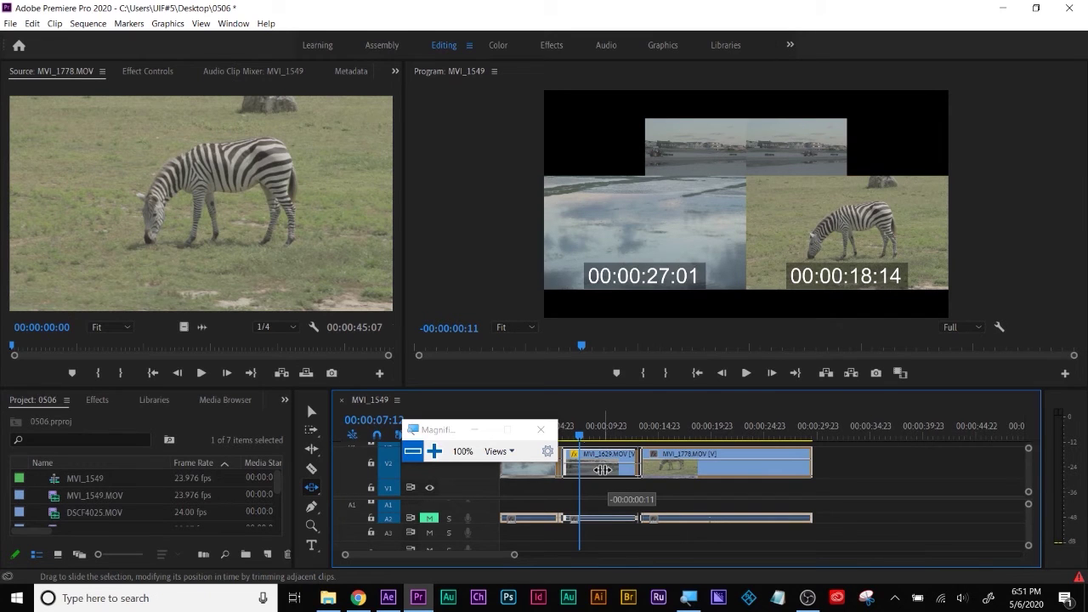
left_click_drag(602, 469, 605, 468)
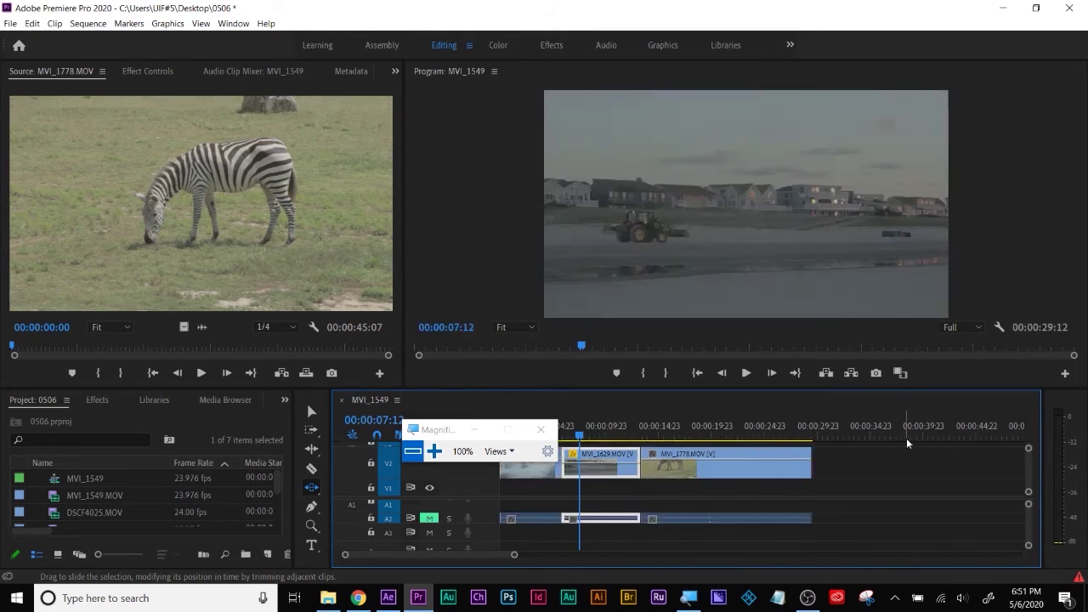
Step: Slide MVI_1629 later between its neighbours, then slip its content a few frames
left_click(813, 436)
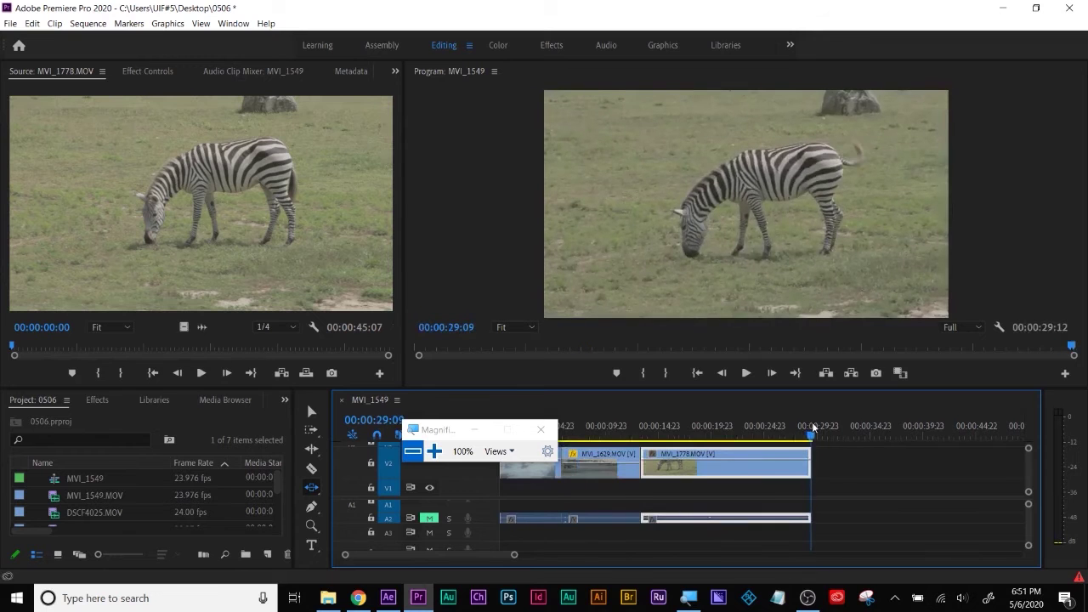
left_click_drag(452, 430, 455, 397)
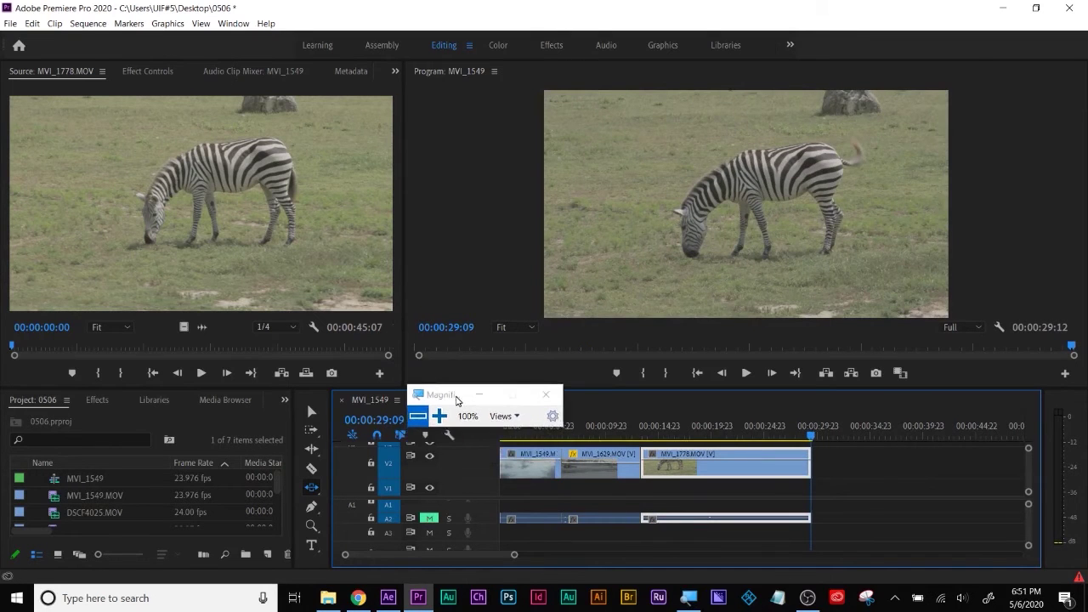
left_click_drag(575, 464, 595, 469)
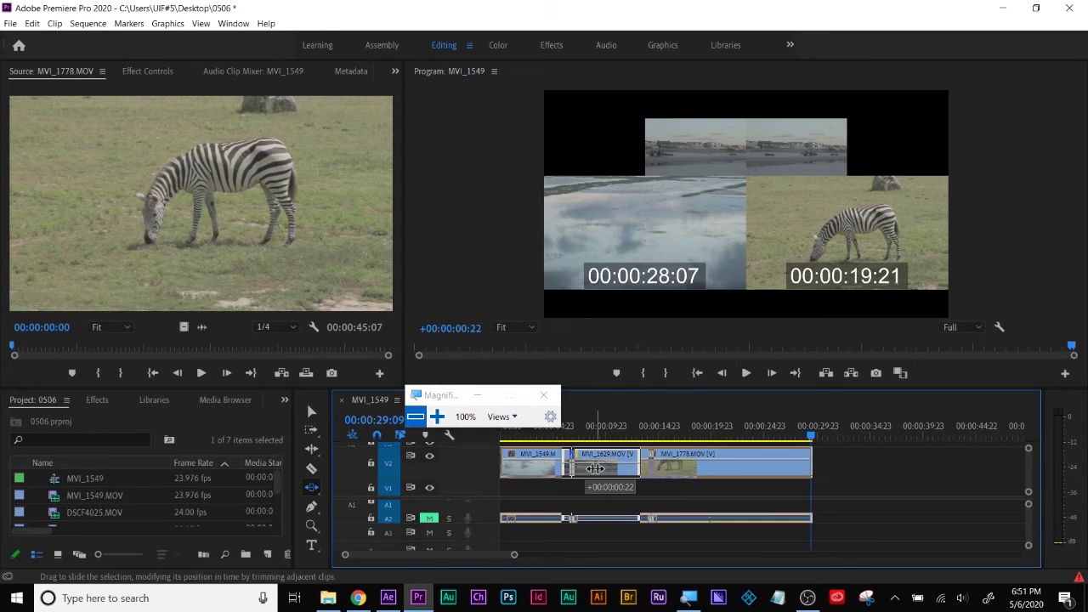
mouse_move(595, 468)
left_mouse_down()
mouse_move(609, 469)
mouse_move(599, 468)
left_mouse_up()
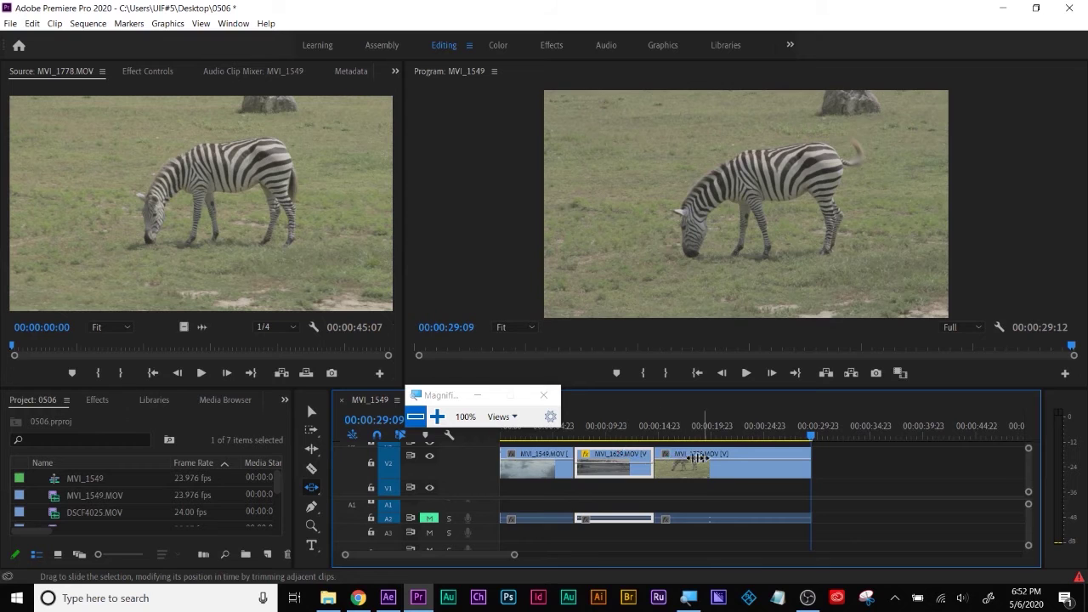
left_click_drag(622, 470, 632, 475)
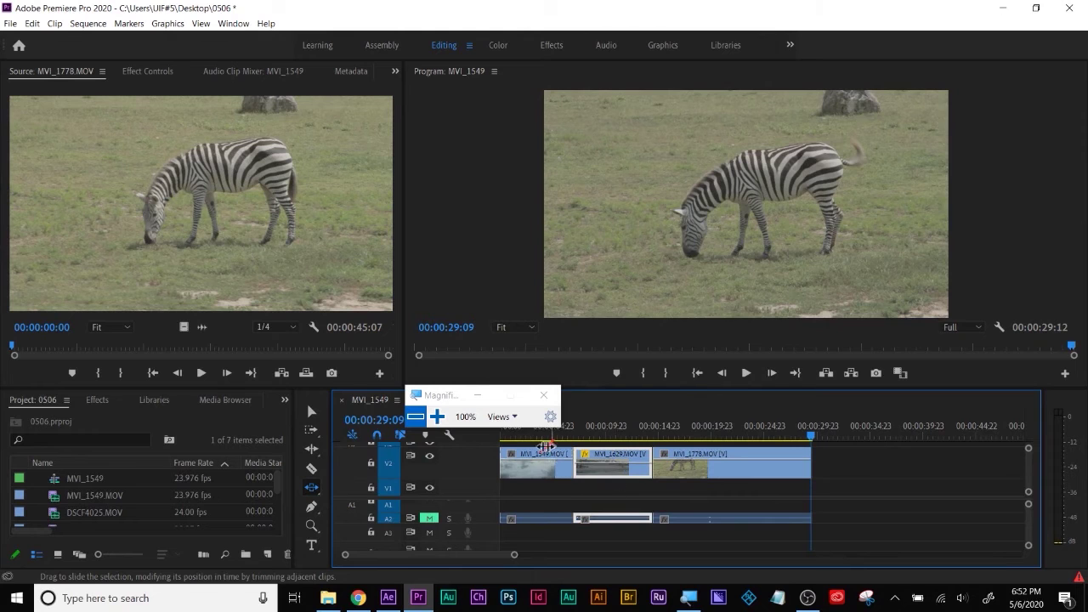
mouse_move(597, 468)
left_mouse_down()
mouse_move(616, 469)
mouse_move(606, 469)
left_mouse_up()
left_click_drag(312, 489, 351, 487)
mouse_move(622, 461)
left_mouse_down()
mouse_move(646, 463)
mouse_move(630, 463)
left_mouse_up()
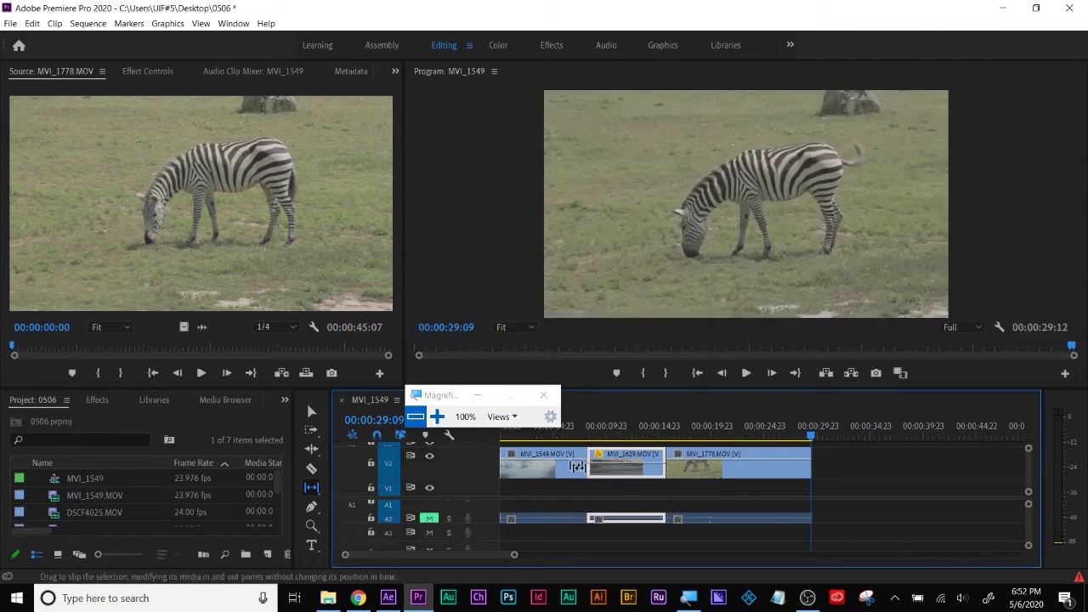
Step: Place Get_Back_Up.mp3 on audio track A3 and bring up the Audio Clip Mixer
left_click(311, 412)
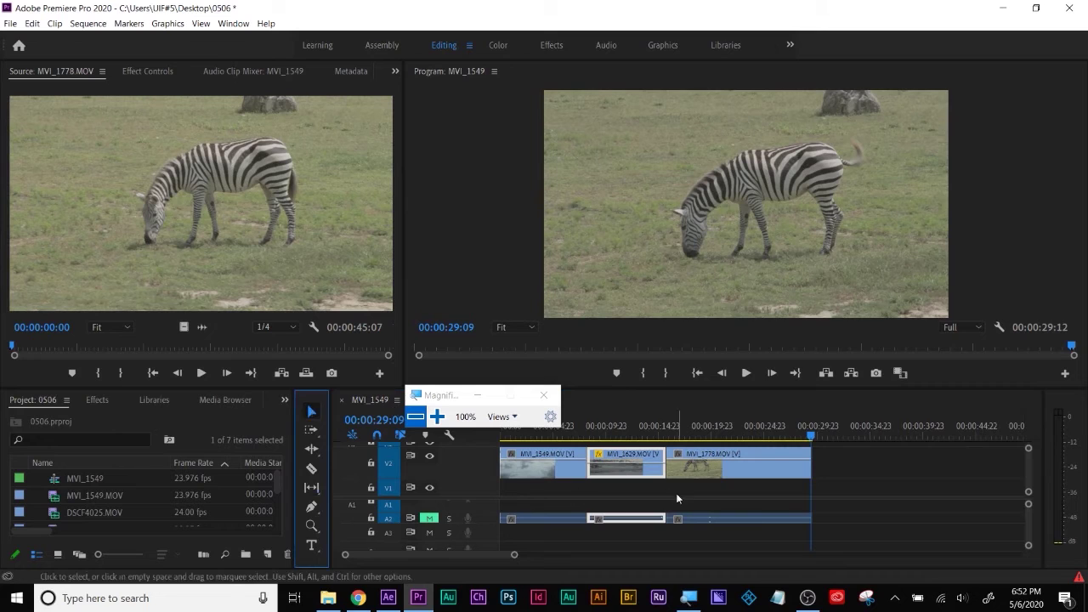
left_click(642, 487)
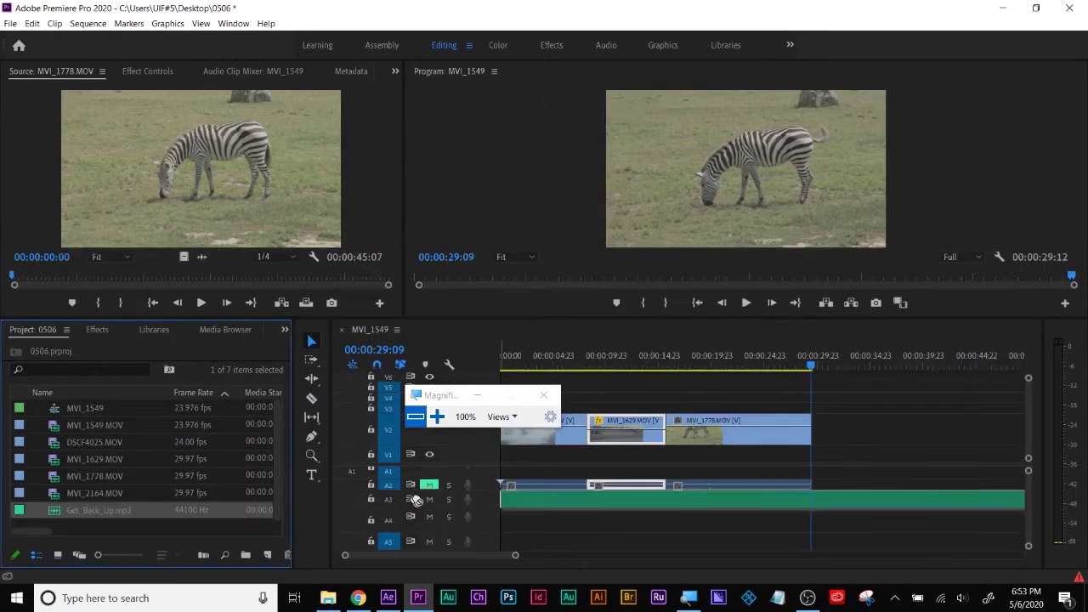
left_click_drag(455, 482, 497, 504)
left_click(229, 72)
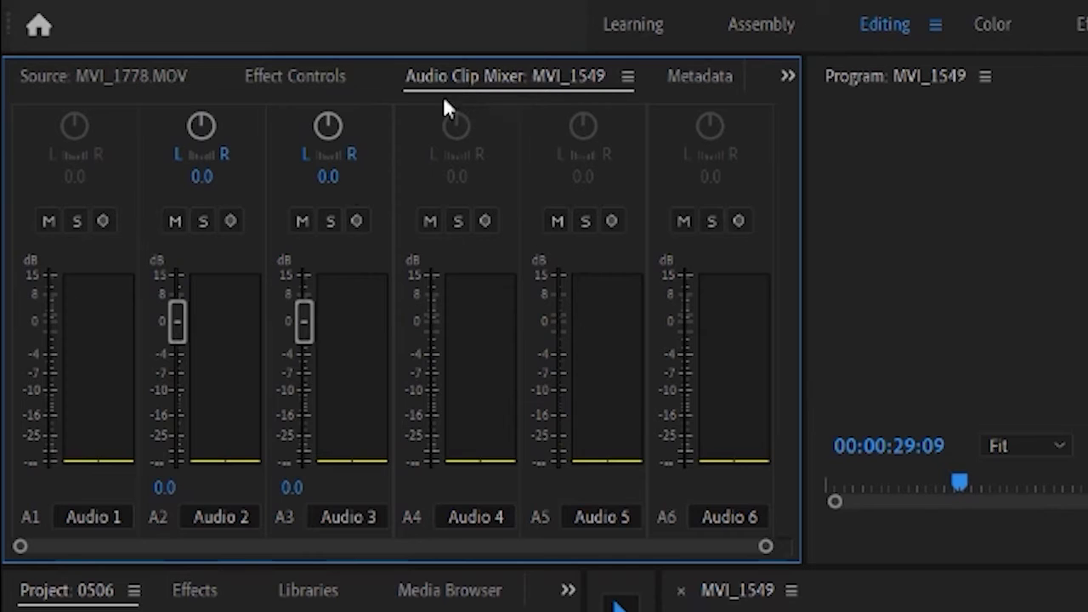
Step: Play the sequence and lower the Audio 3 music to -26.0 dB
left_click(616, 602)
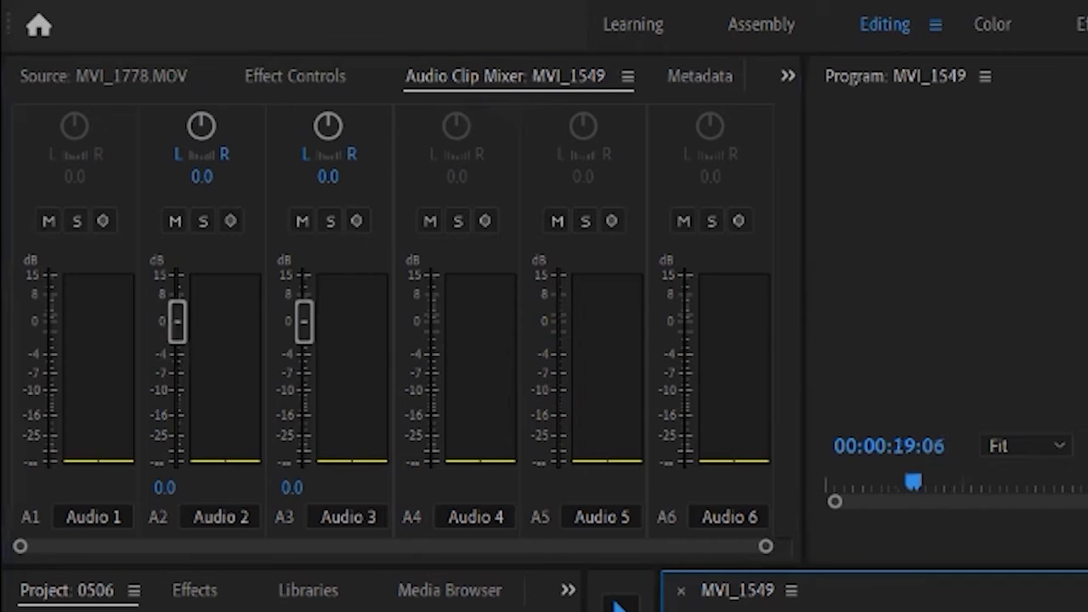
left_click_drag(305, 323, 309, 347)
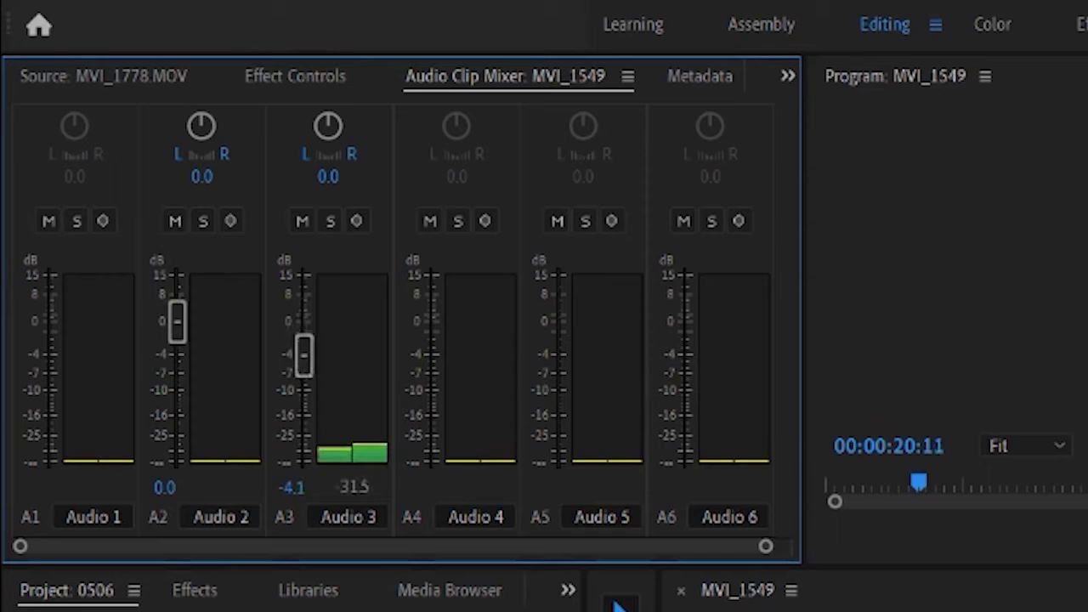
left_click_drag(304, 368, 304, 437)
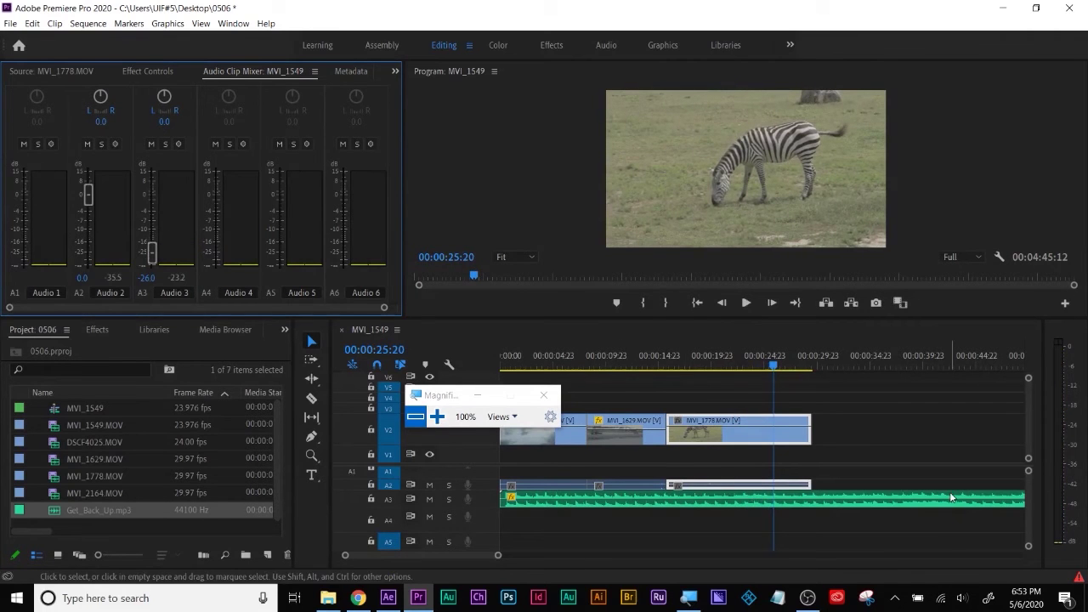
Step: Set the camera audio on Audio 2 to 0.0 dB, then select all V2 clips with their A2 audio
left_click(483, 486)
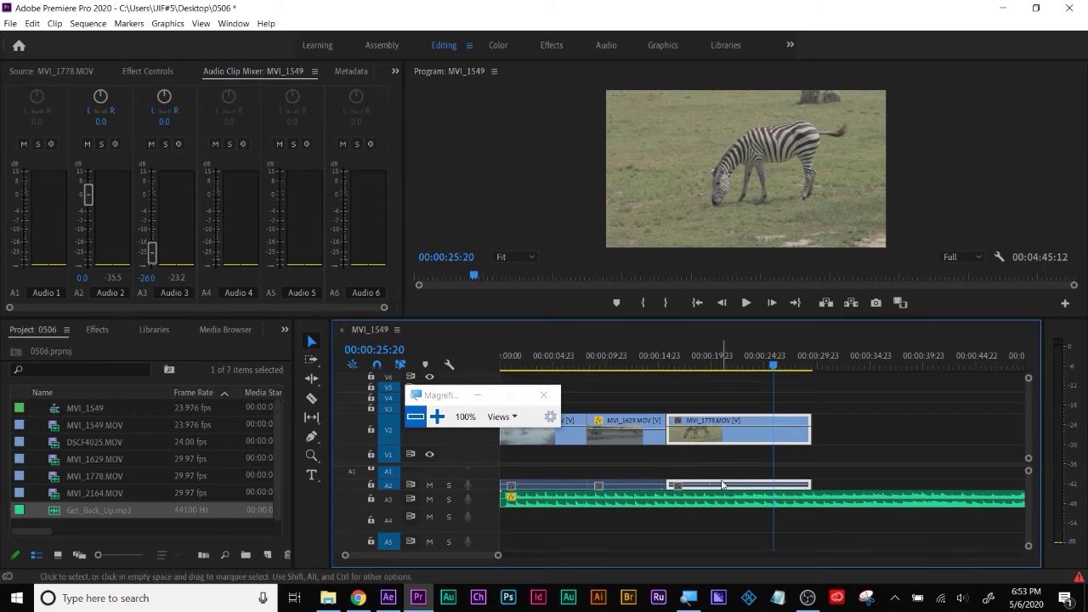
left_click(575, 481)
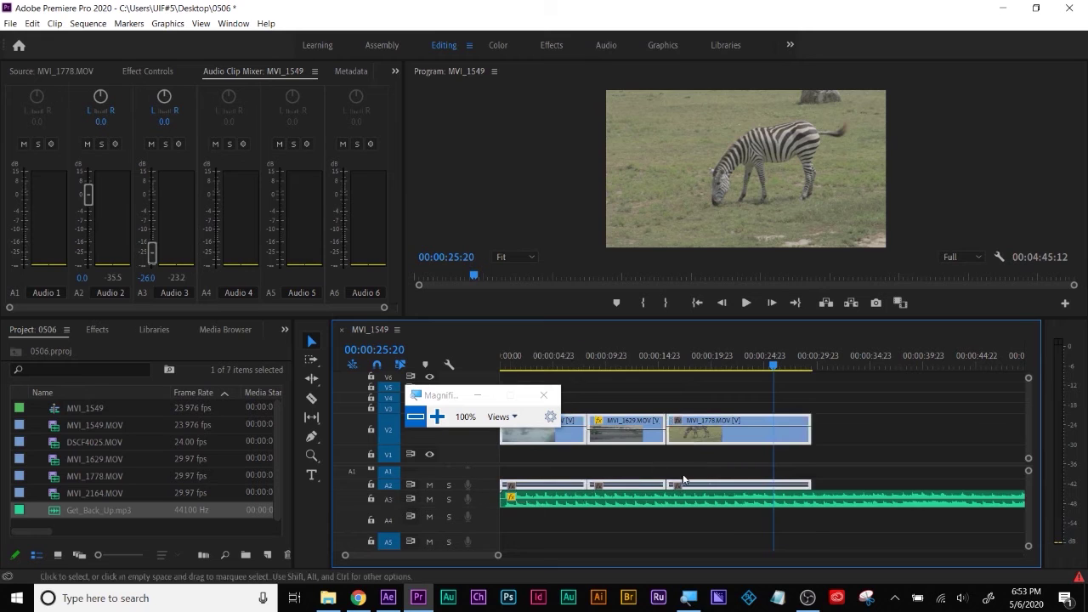
left_click(89, 196)
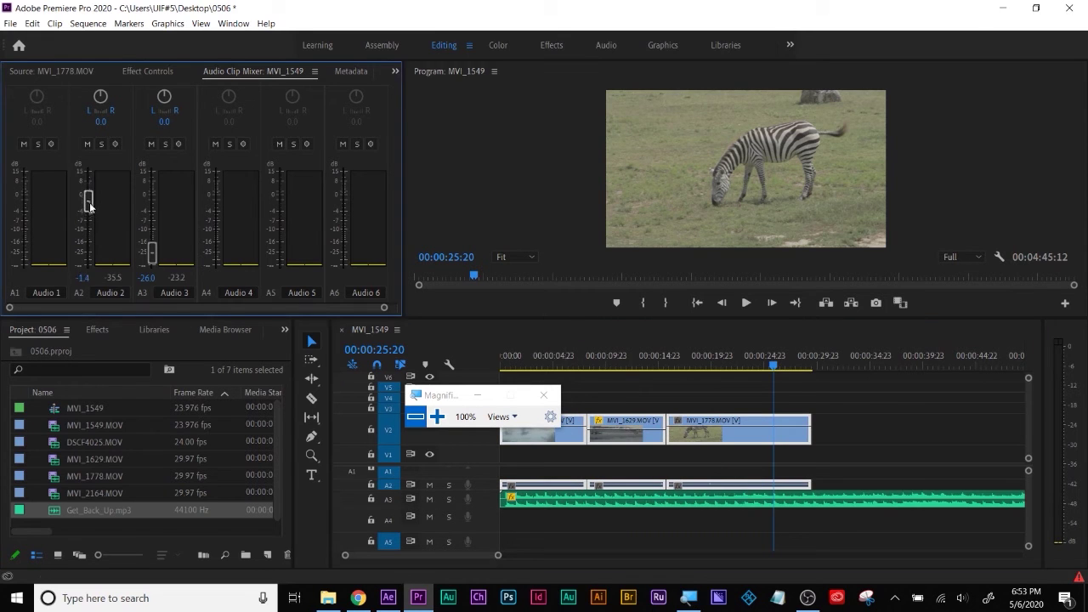
left_click_drag(94, 229, 93, 210)
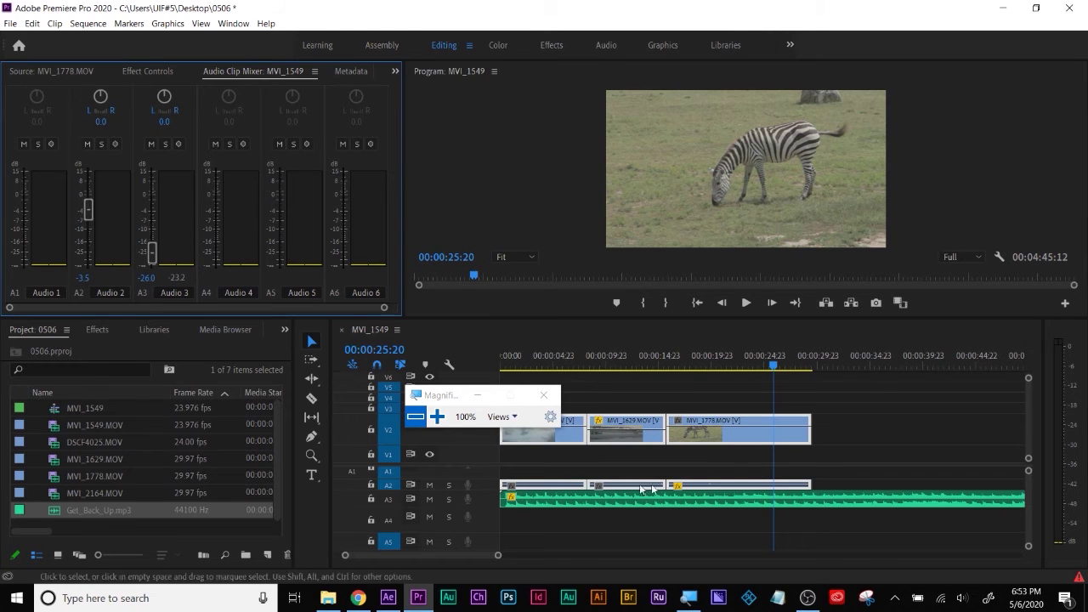
left_click(864, 450)
left_click_drag(859, 416, 507, 482)
left_click_drag(83, 277, 87, 274)
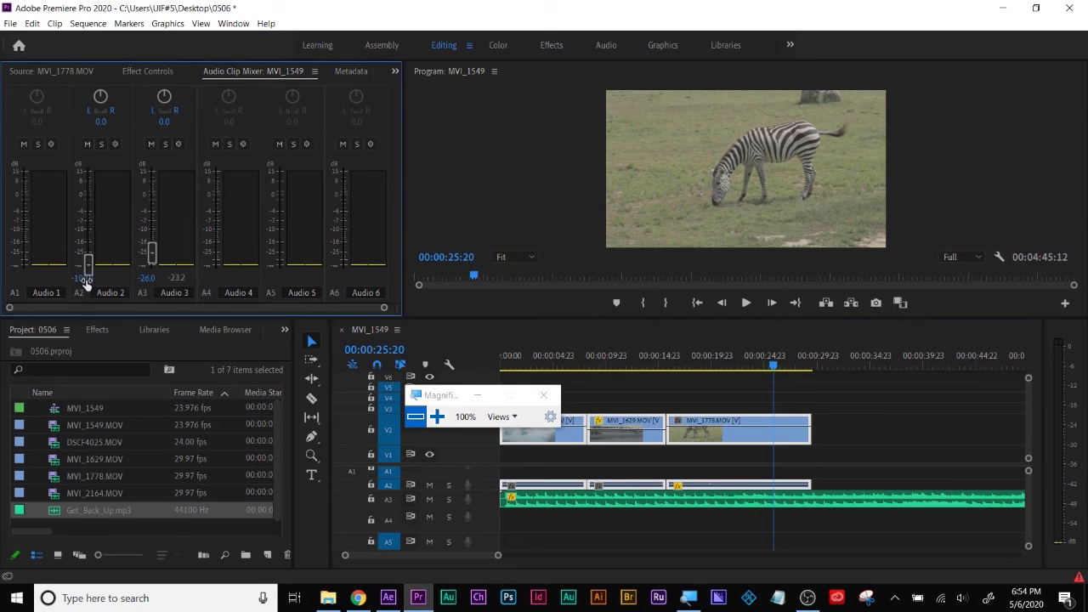
type("0")
key("Return")
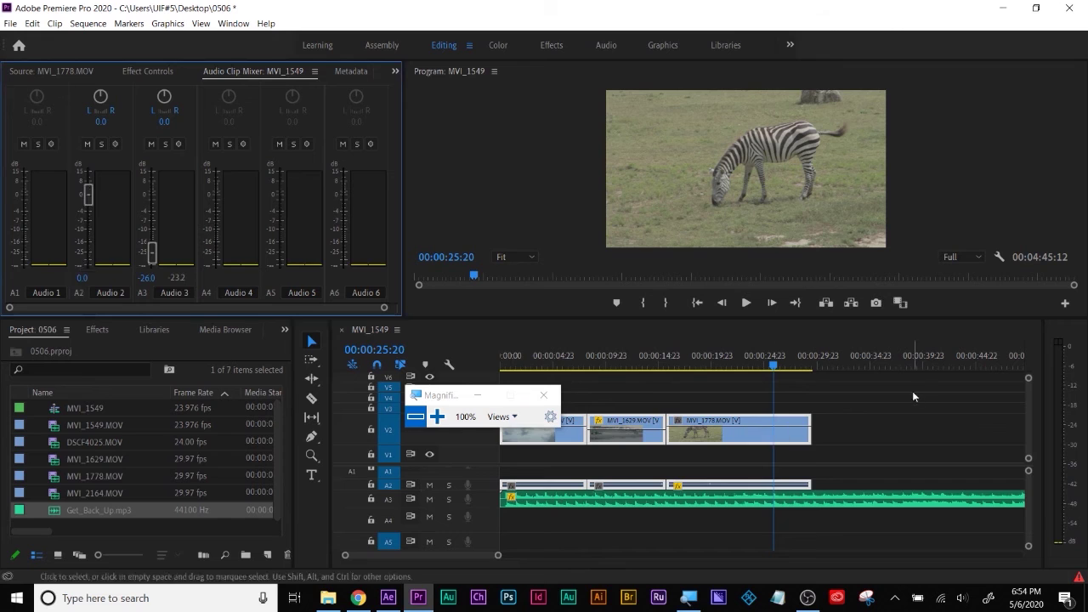
left_click(918, 411)
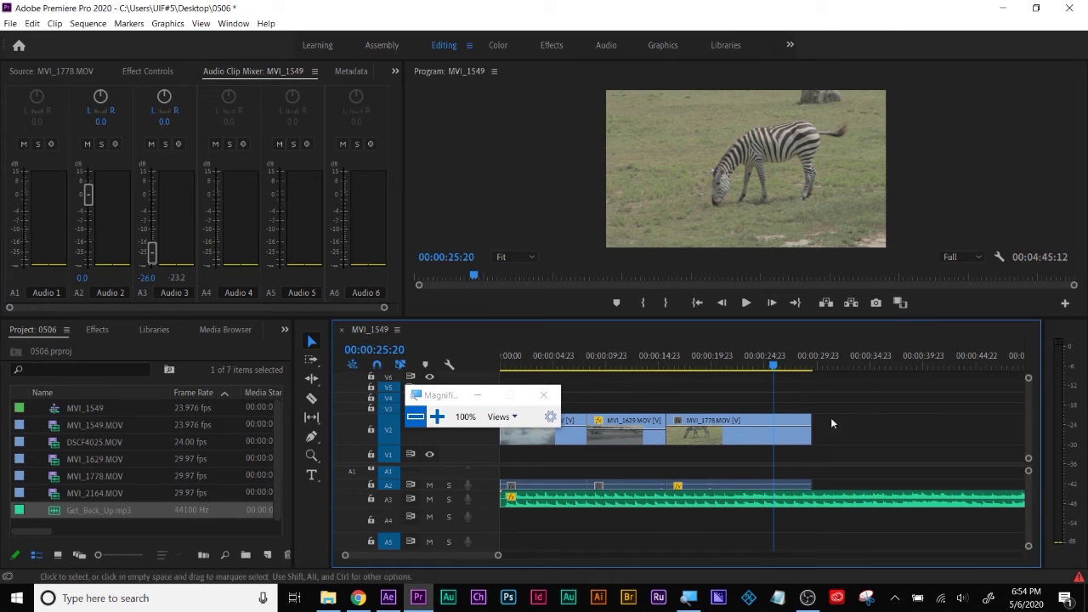
left_click_drag(851, 407, 505, 492)
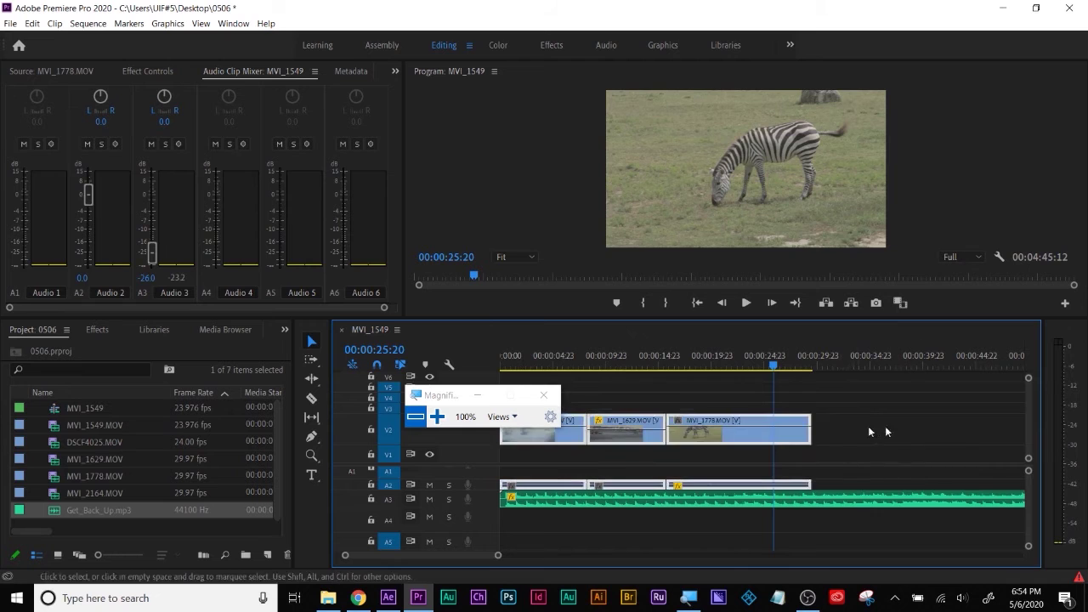
Step: Nest the selected clips into Nested Sequence 01
right_click(759, 439)
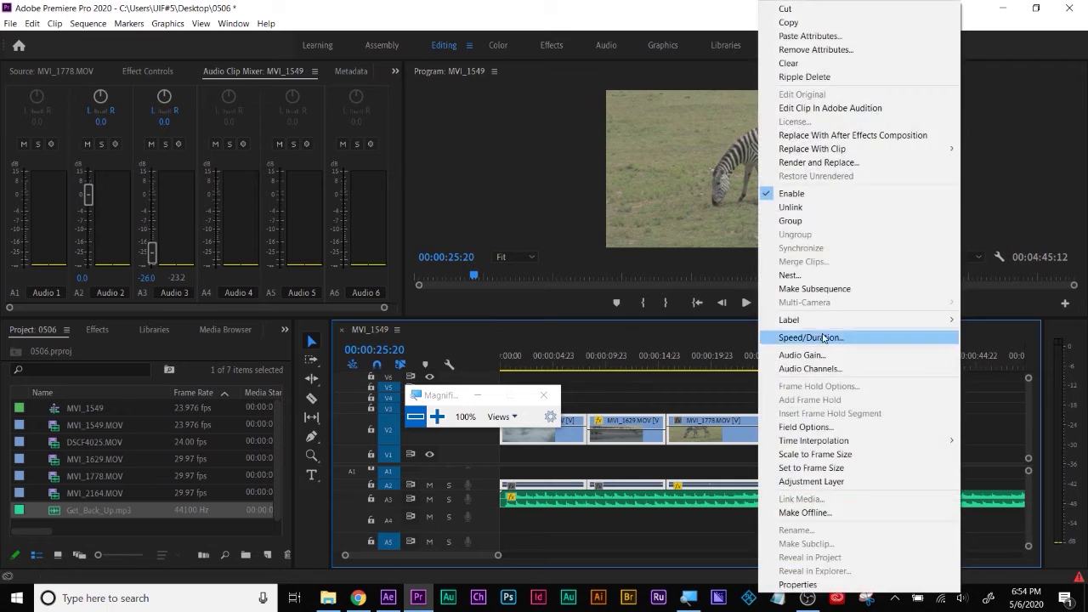
left_click(778, 274)
key("Return")
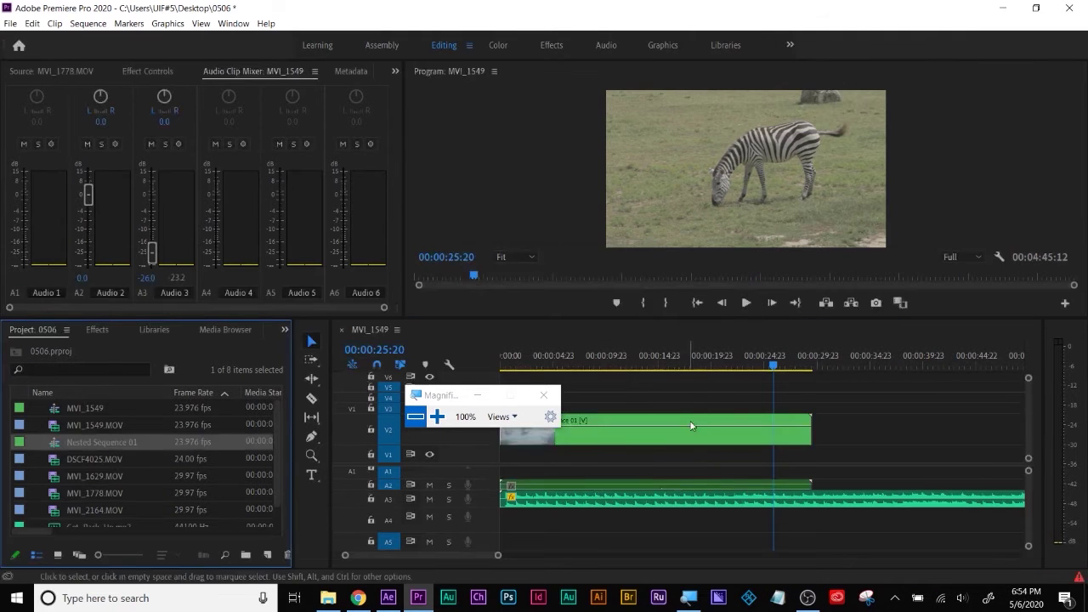
Step: Move the nested audio up to A1, enlarge tracks A1 and A2, and boost Audio 1 to 15 dB
left_click_drag(676, 491, 671, 474)
left_click(690, 429)
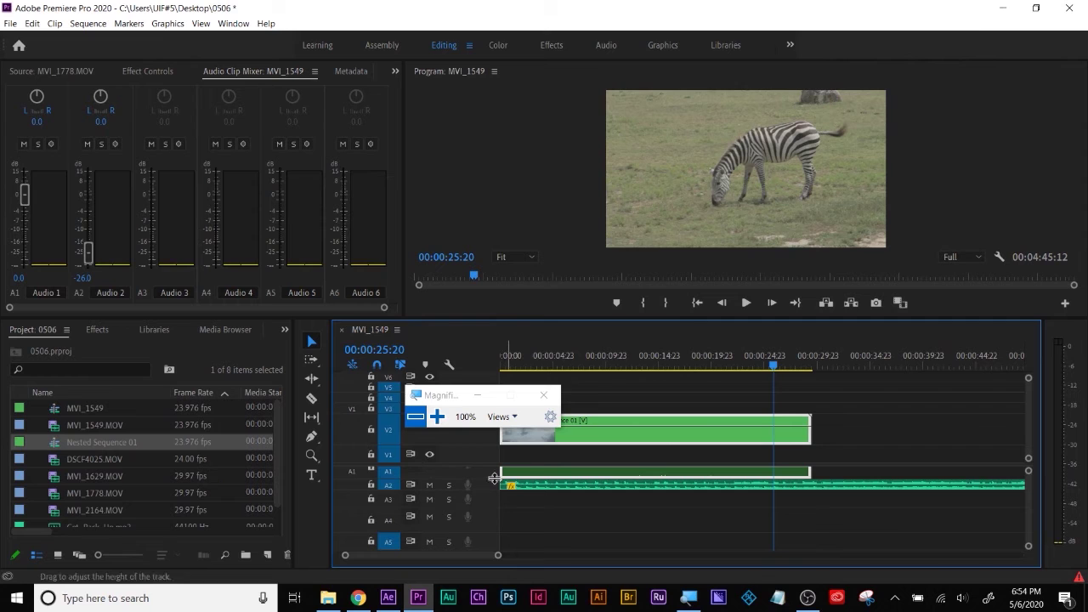
left_click_drag(487, 477, 484, 491)
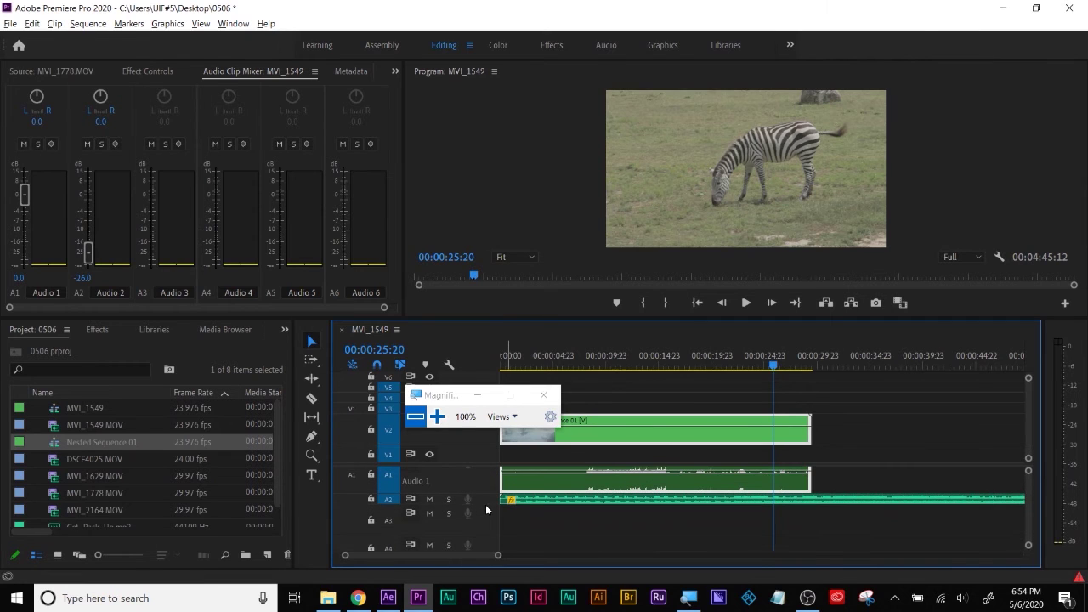
double_click(490, 499)
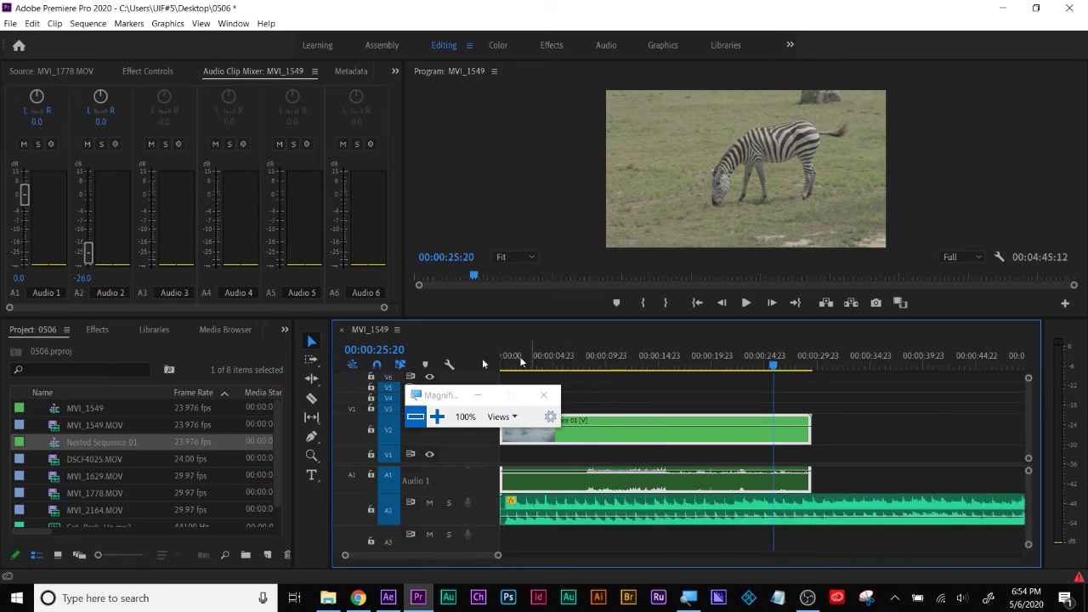
left_click_drag(24, 196, 25, 170)
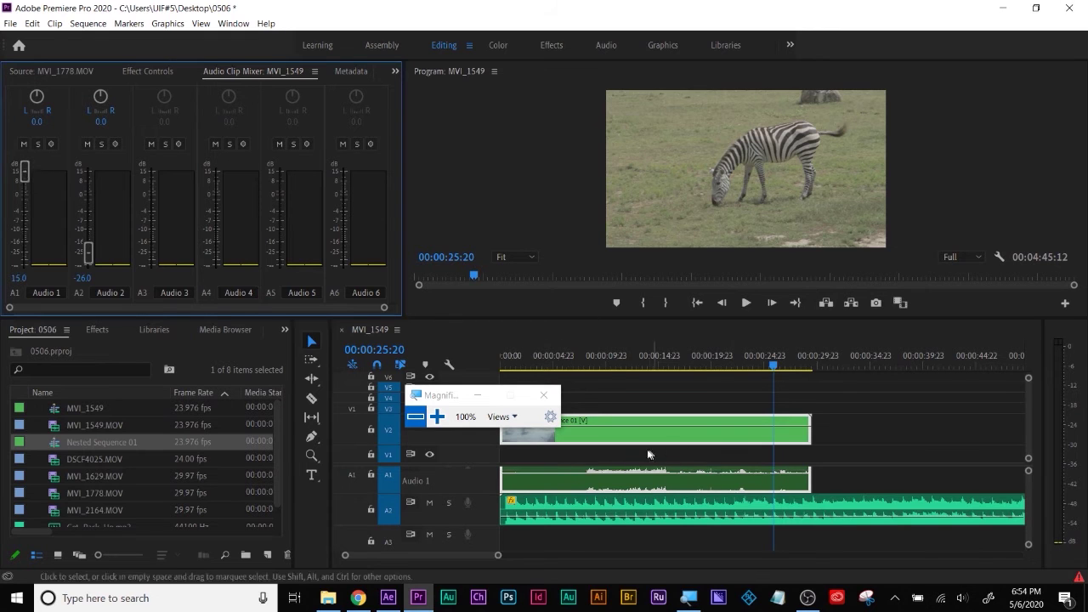
Step: Raise the A2 music from -26.0 dB to -4.5 dB while playing back the mix
left_click(642, 397)
left_click(641, 510)
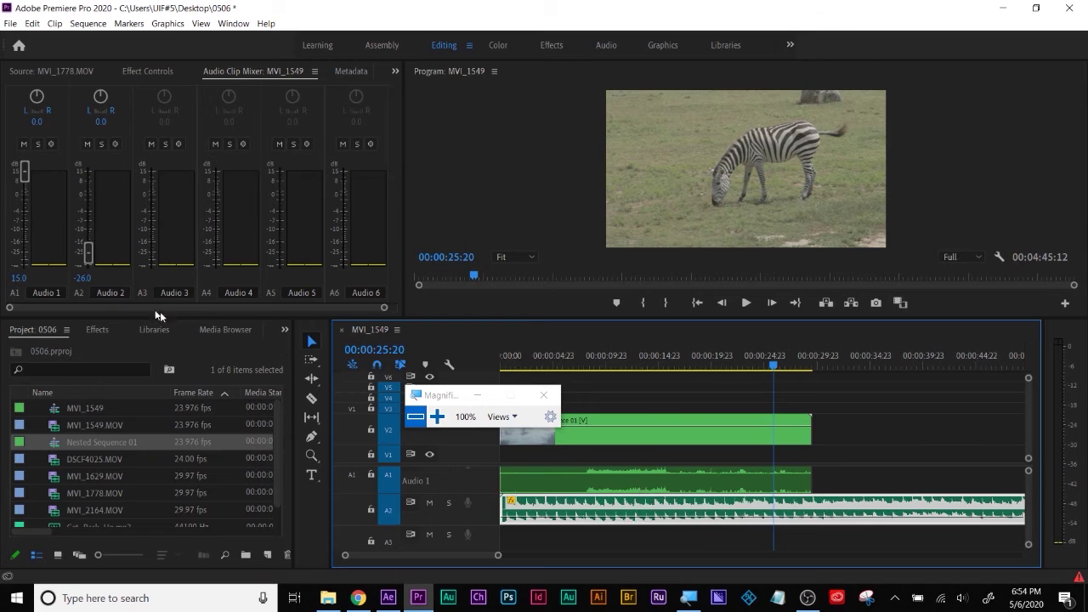
left_click_drag(88, 252, 87, 245)
left_click(600, 357)
key("space")
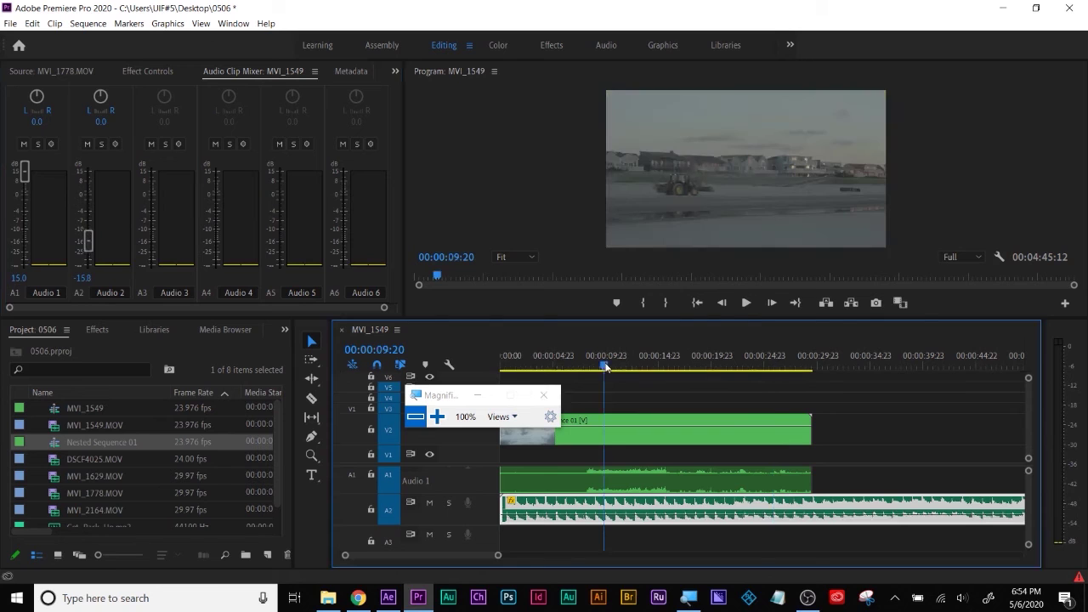
left_click_drag(87, 242, 91, 218)
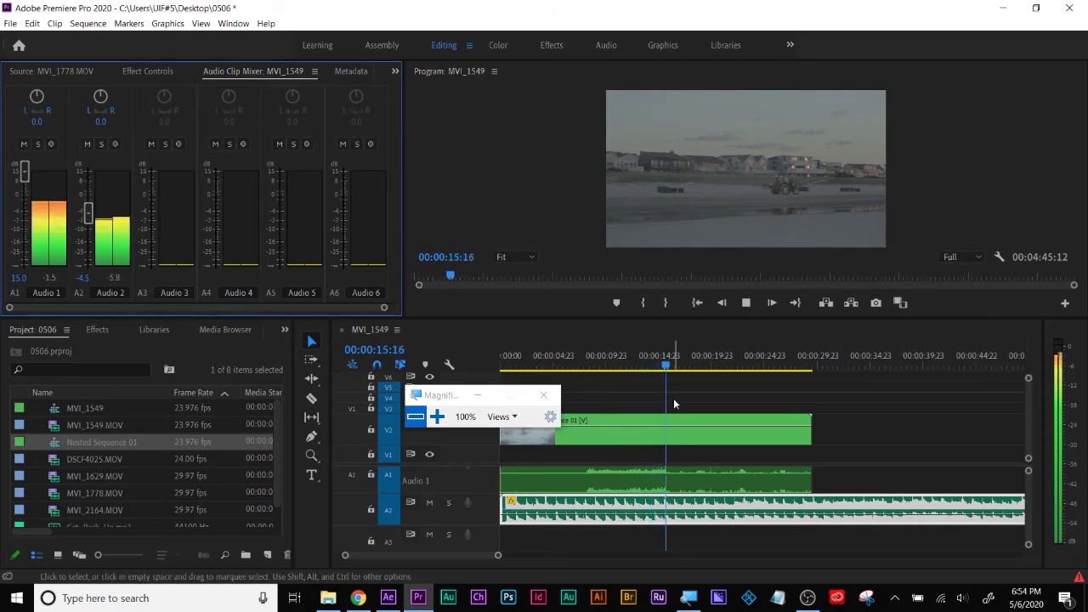
key("space")
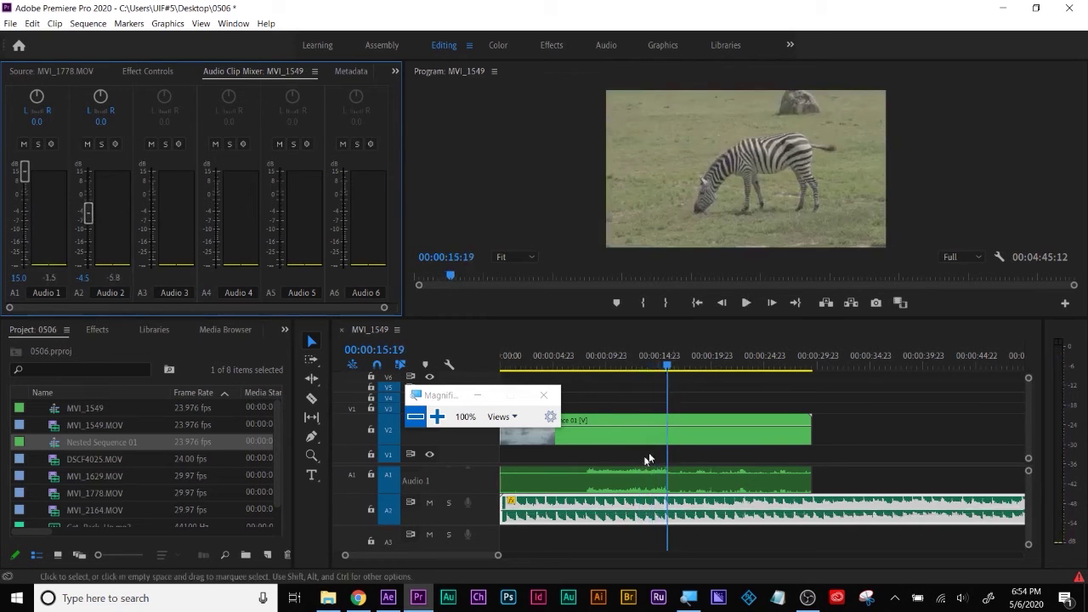
left_click(601, 367)
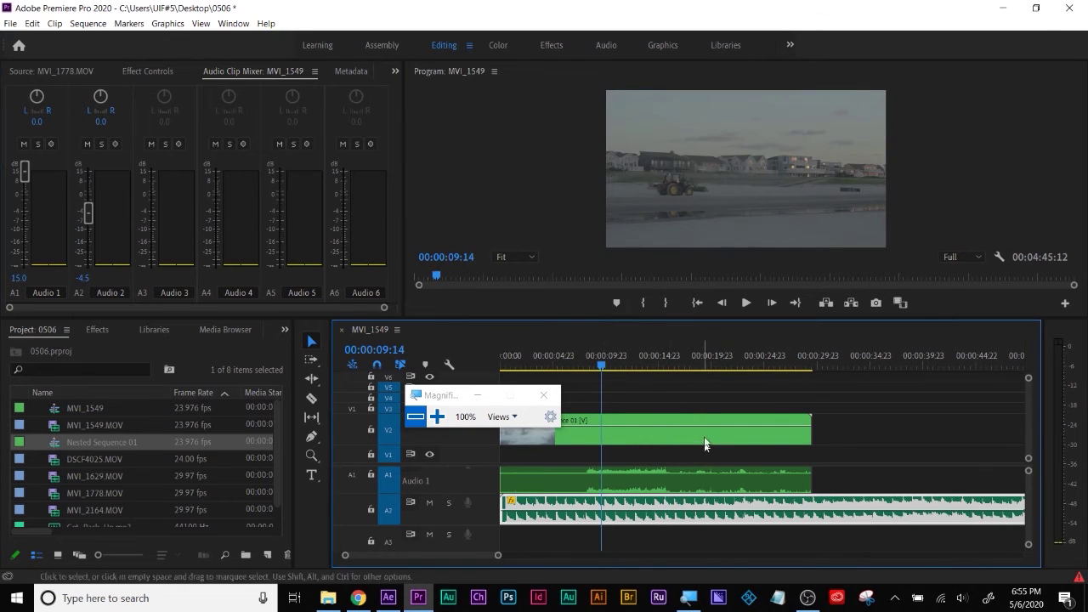
Step: Check the Nested Sequence 01 clip, then open the nested sequence to edit its clips
left_click(698, 398)
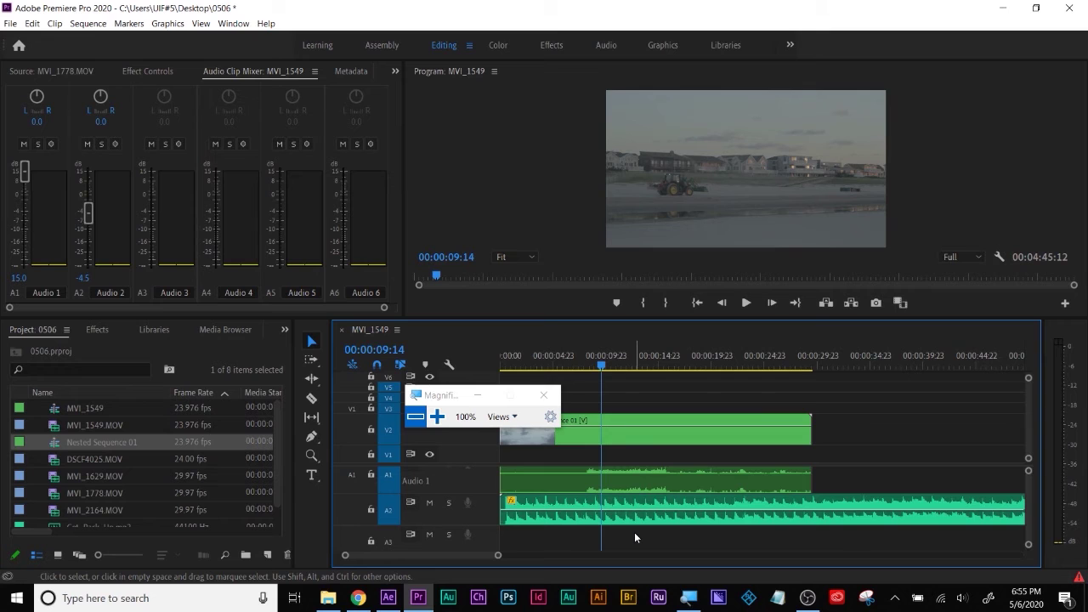
left_click(668, 438)
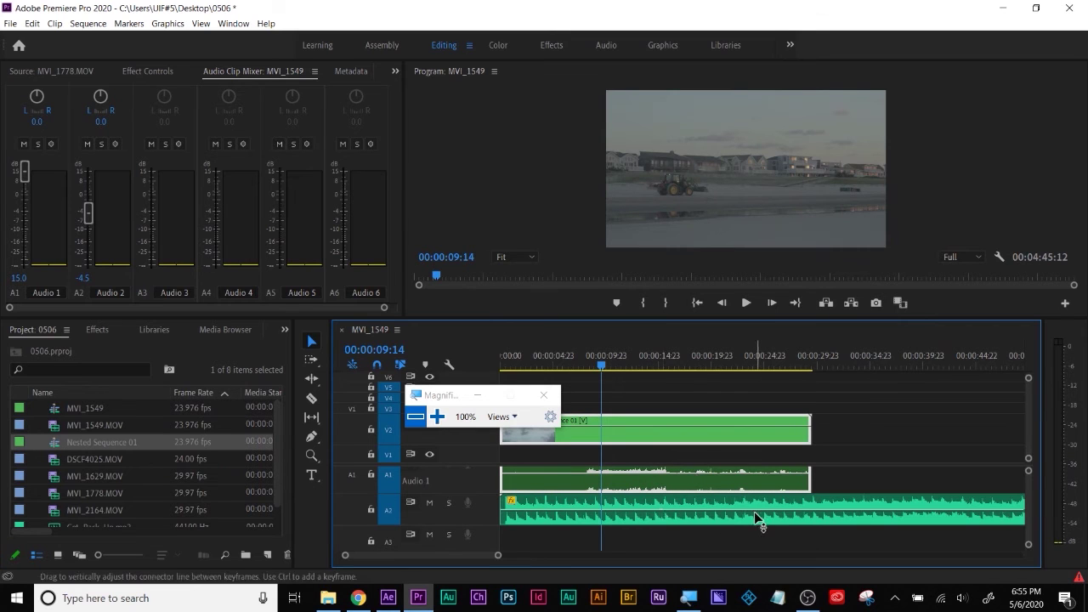
mouse_move(757, 517)
left_click(871, 410)
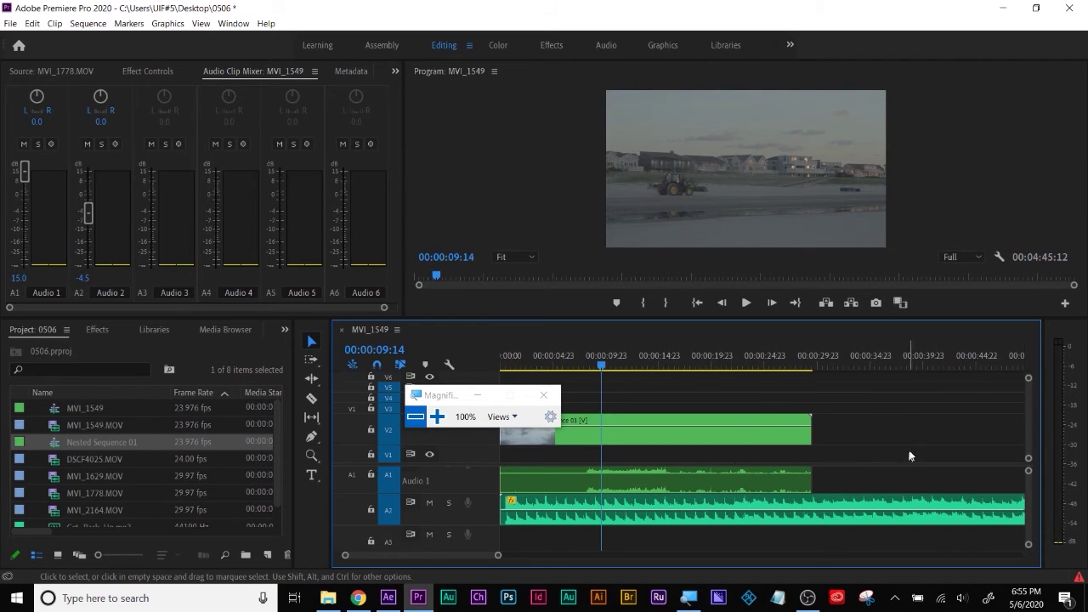
double_click(626, 485)
Step: Check that MVI_1629's volume level in Nested Sequence 01 is 15 dB, then return to MVI_1549
left_click(629, 490)
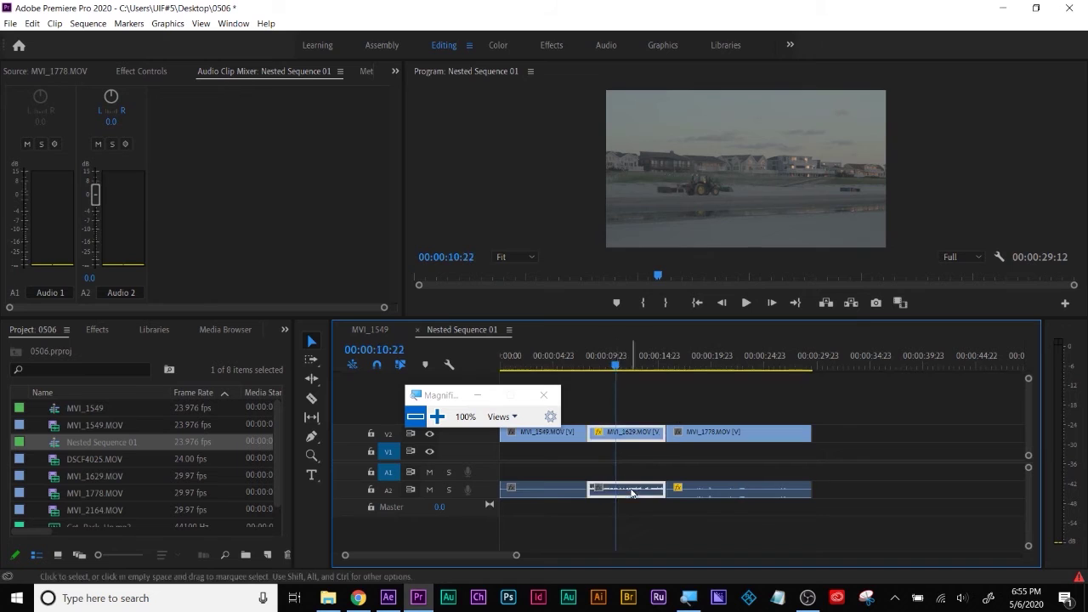
left_click(642, 397)
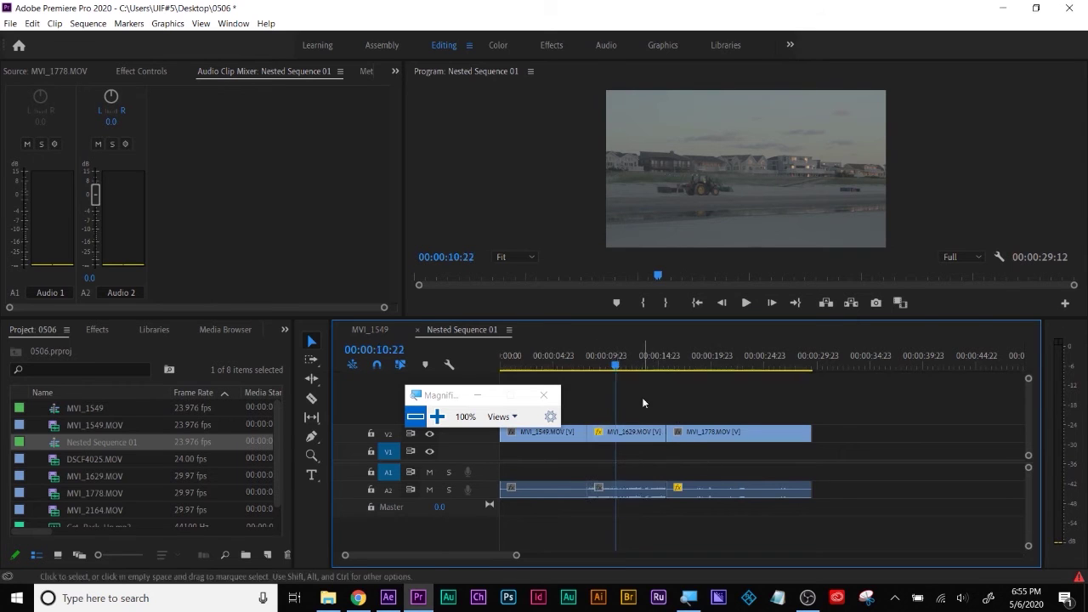
left_click(646, 489)
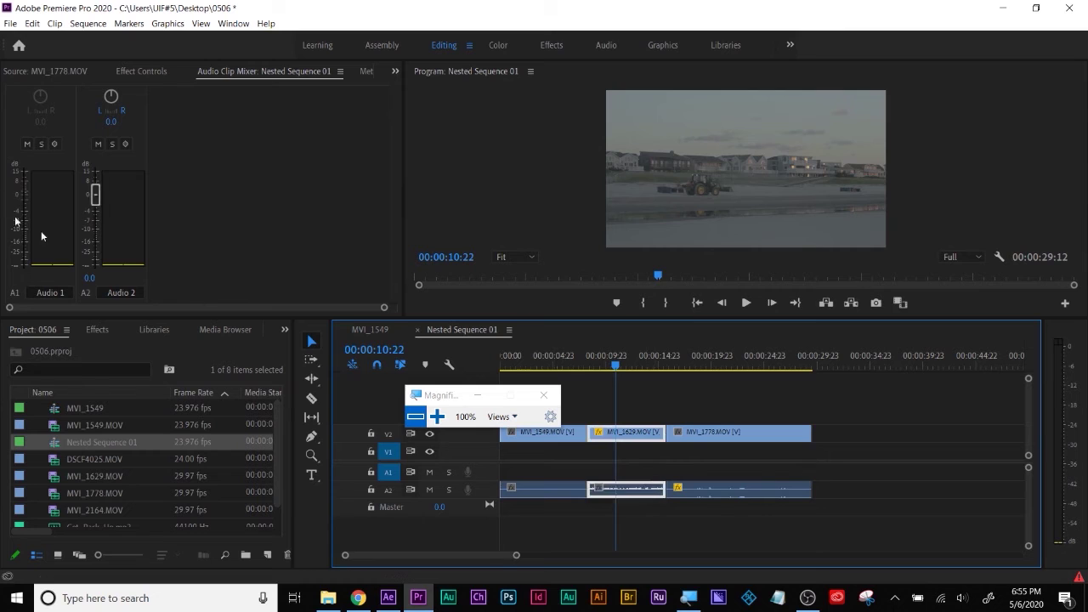
left_click(136, 71)
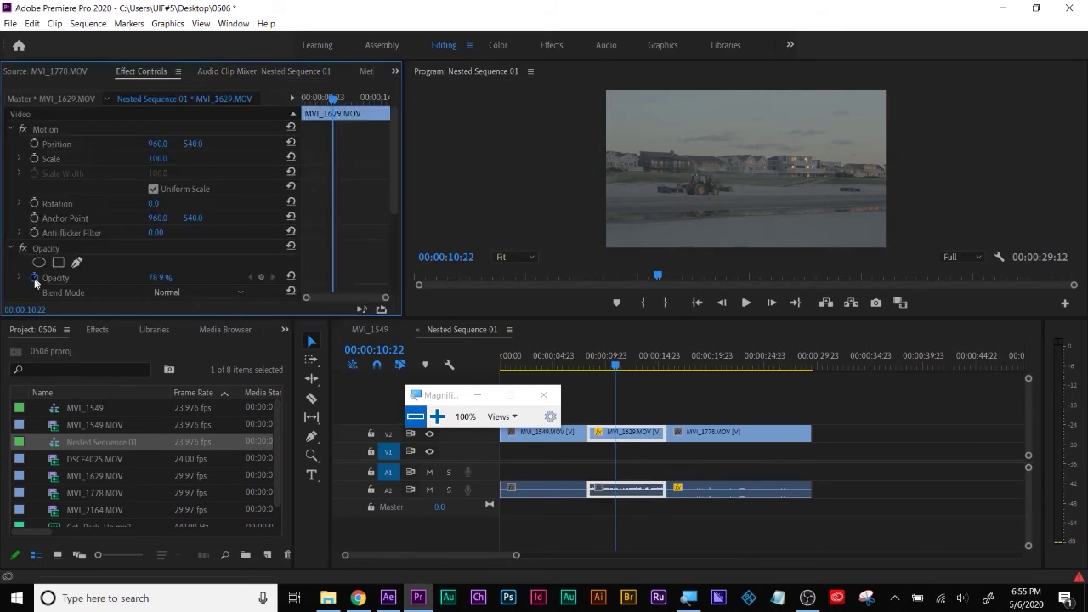
scroll(85, 241, "down", 2)
scroll(92, 245, "down", 2)
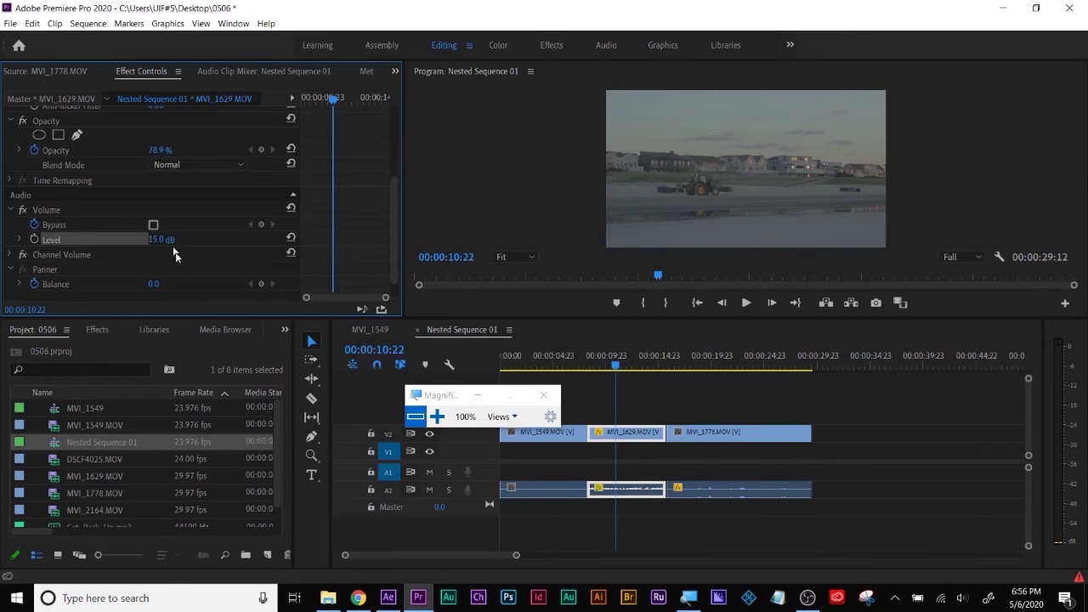
left_click(624, 463)
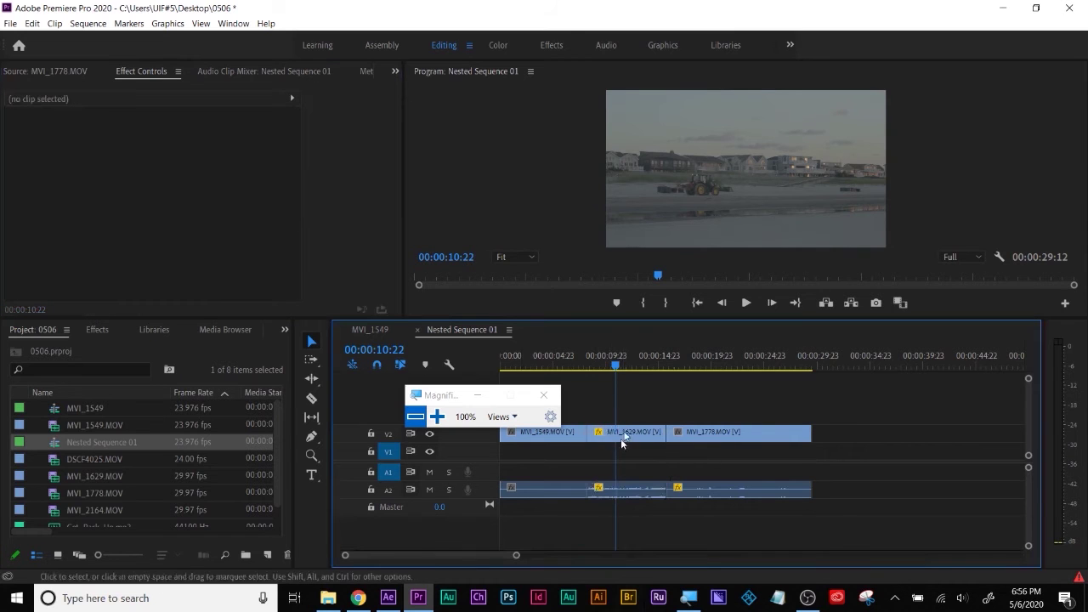
left_click(372, 329)
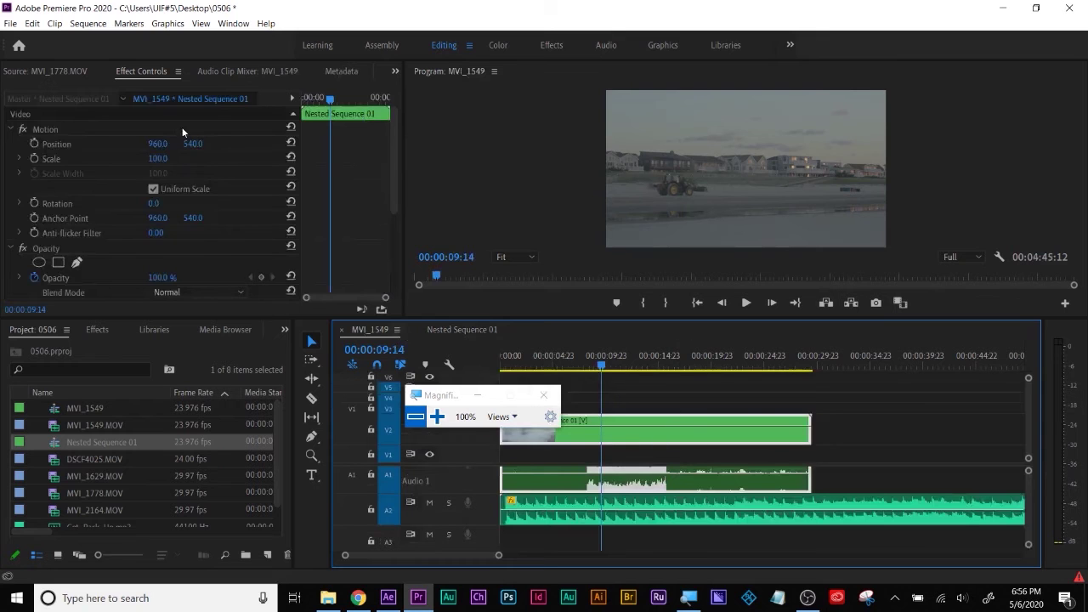
Step: Lower the nested clip's A1 audio to about -2 dB in the Audio Clip Mixer
left_click(230, 71)
mouse_move(25, 194)
left_mouse_down()
mouse_move(25, 172)
mouse_move(19, 207)
left_mouse_up()
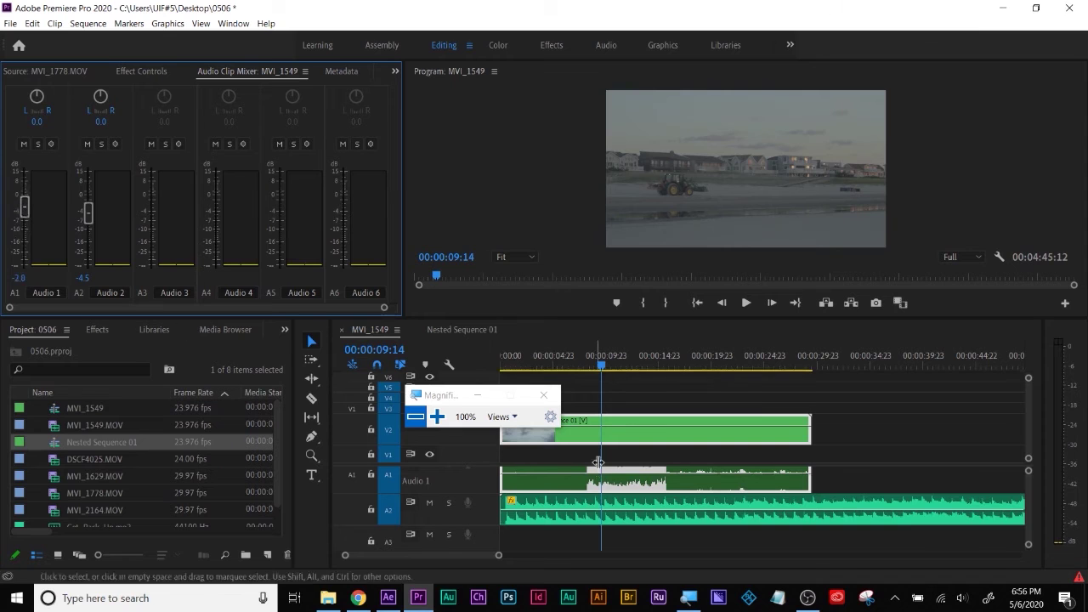
mouse_move(25, 208)
left_mouse_down()
mouse_move(23, 219)
mouse_move(24, 205)
left_mouse_up()
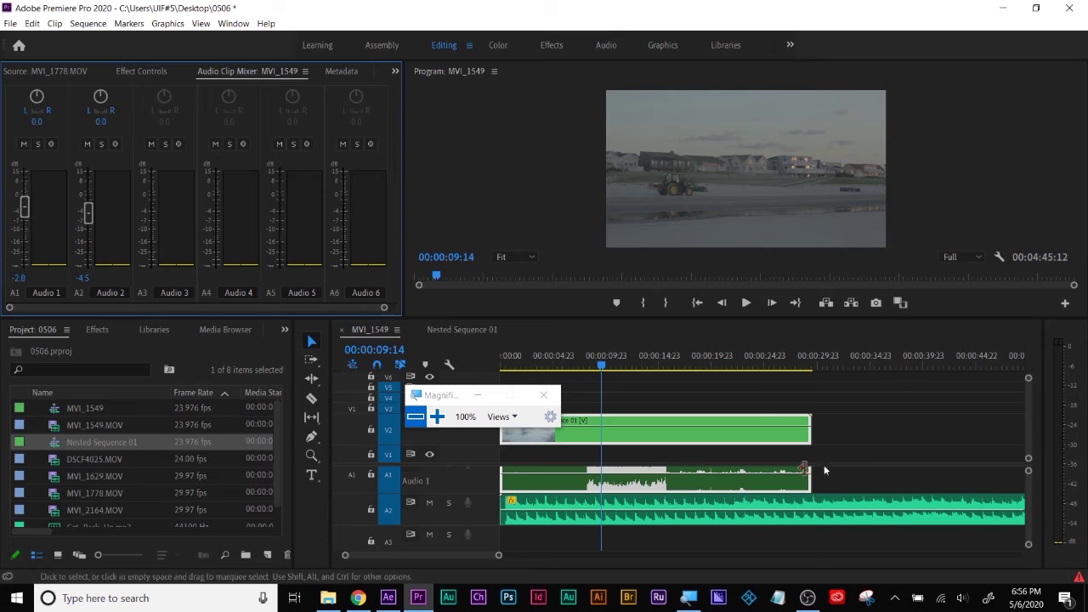
left_click_drag(25, 205, 25, 218)
Step: Inspect MVI_1629 inside Nested Sequence 01, then switch back to the MVI_1549 sequence
left_click(462, 329)
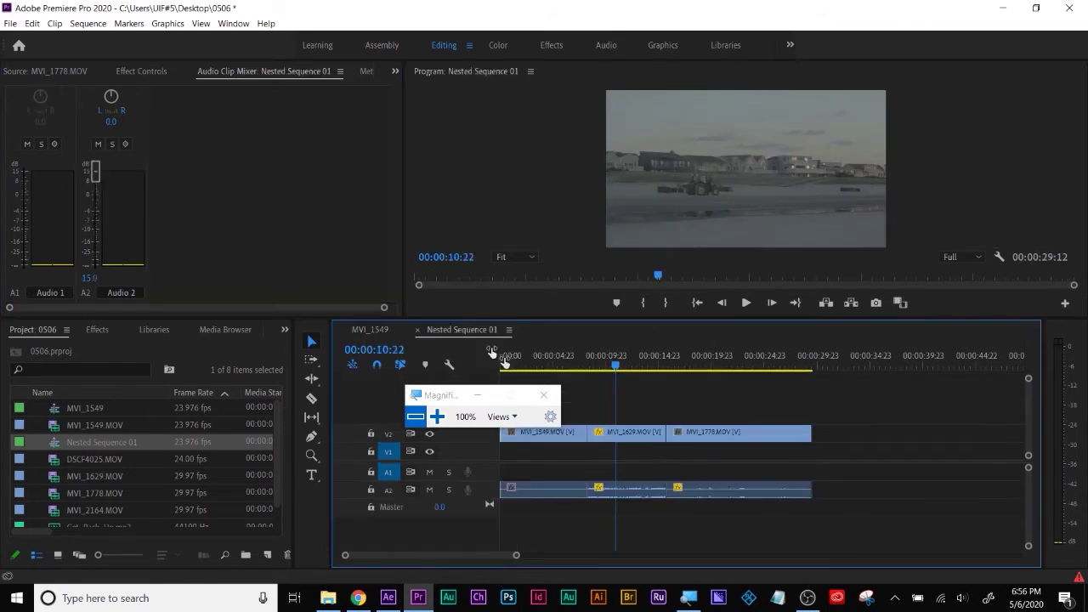
left_click(638, 495)
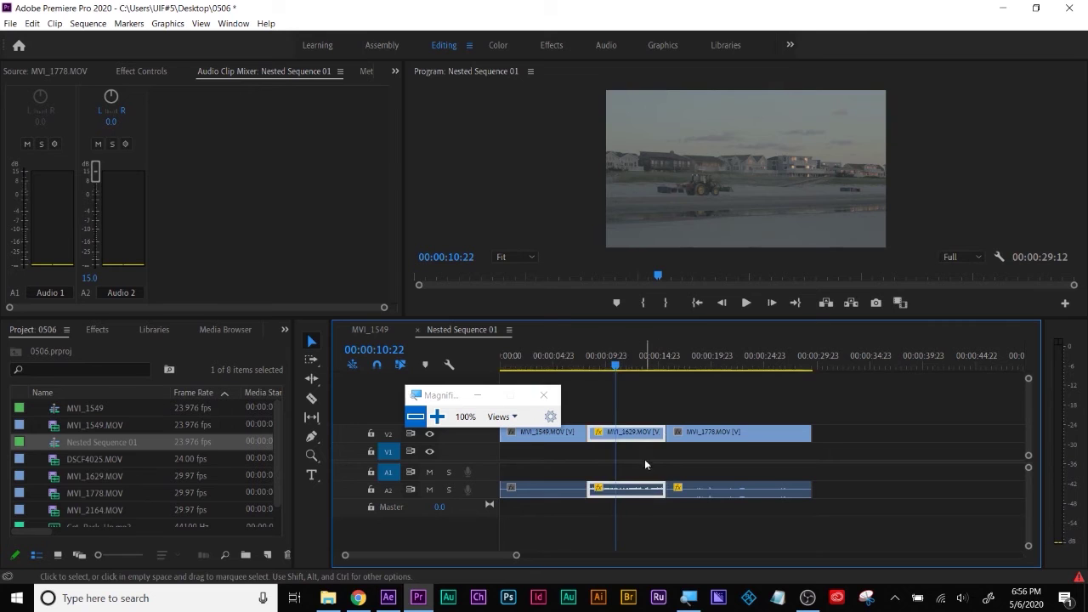
left_click(370, 329)
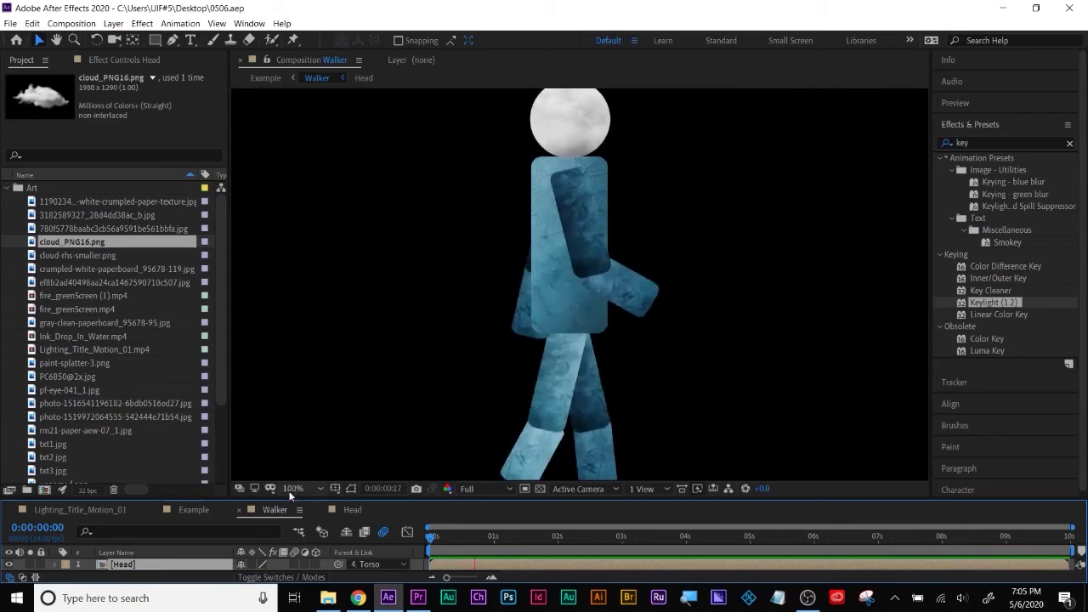
Step: Set the Walker viewer magnification to 200% and enlarge the timeline to show all ten layers
left_click(293, 489)
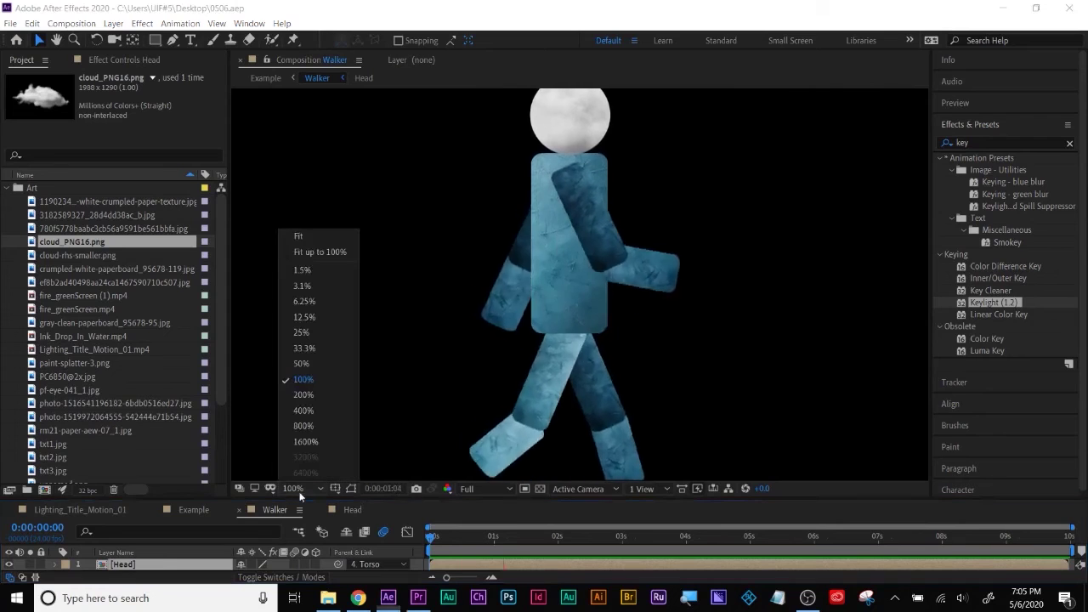
left_click(303, 395)
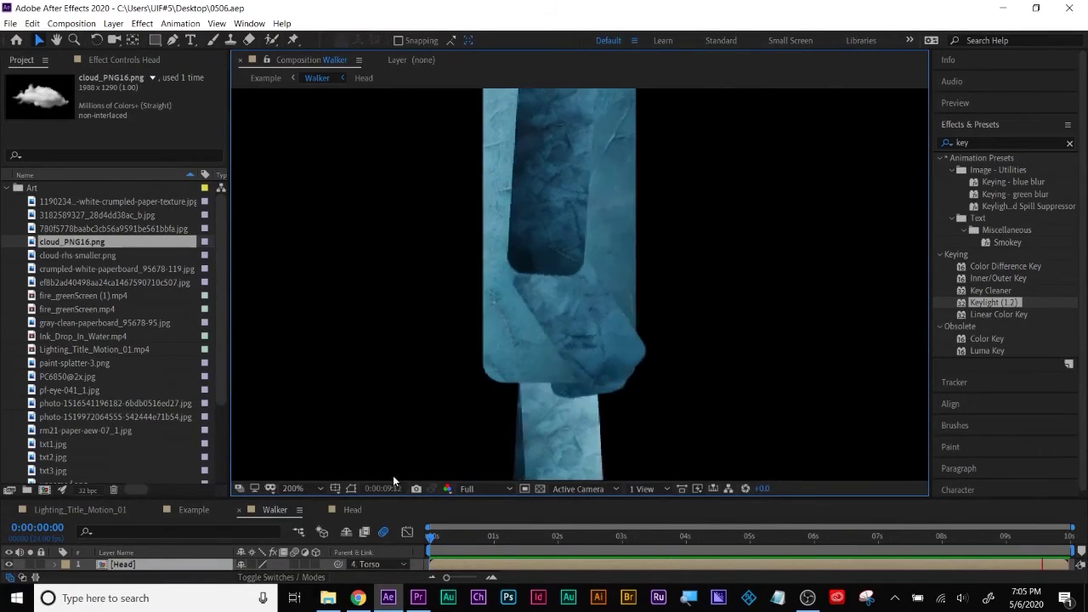
left_click_drag(395, 498, 387, 317)
Step: Move the Shoulder_Back and Forearm_Back layers below Calf_Back in the layer stack
left_click(124, 422)
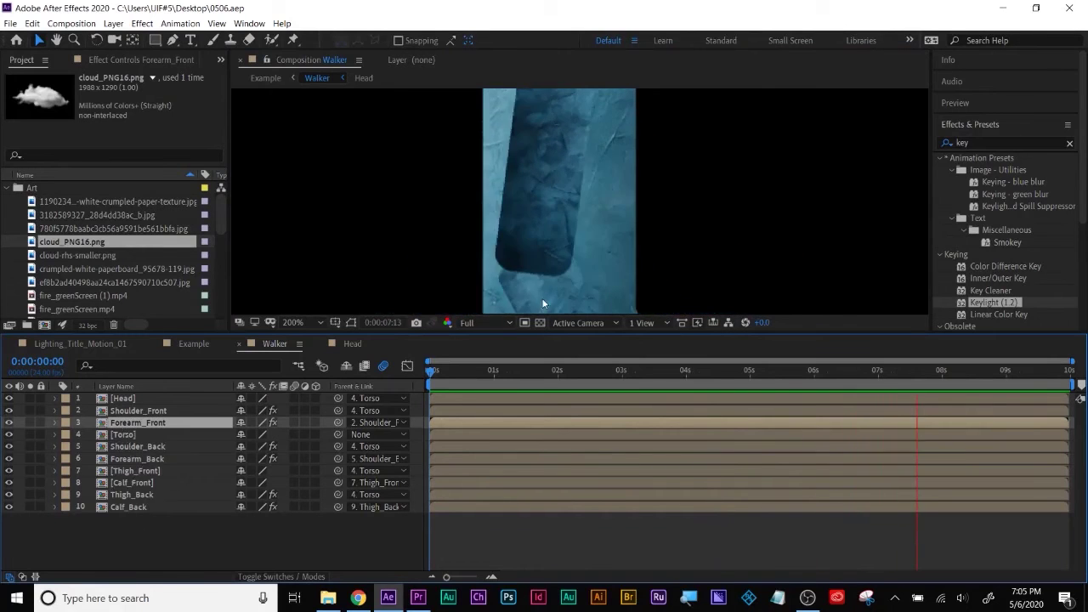
left_click(133, 448)
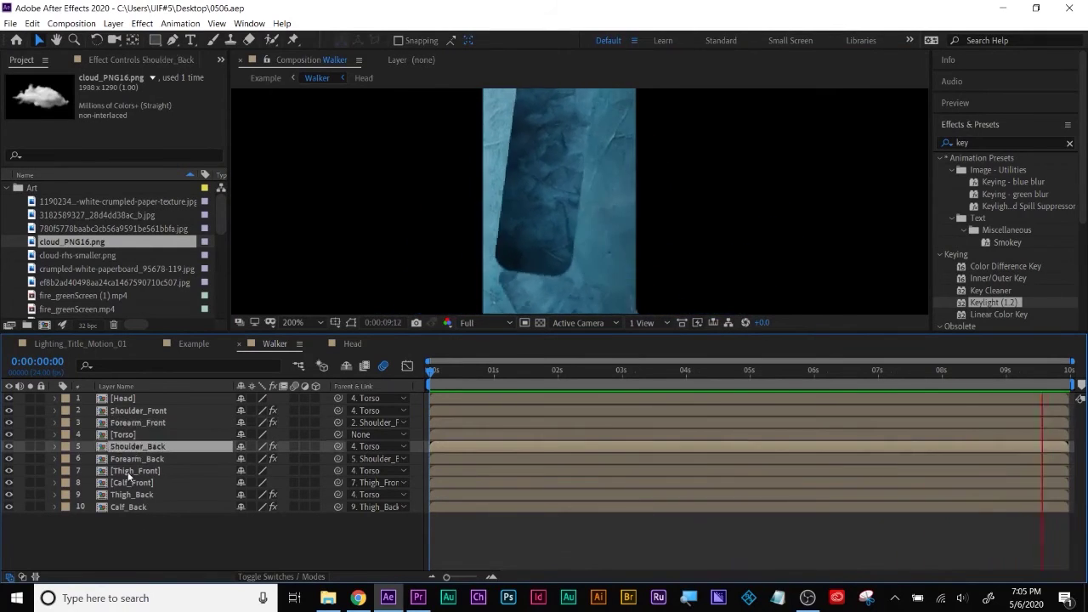
left_click(126, 460)
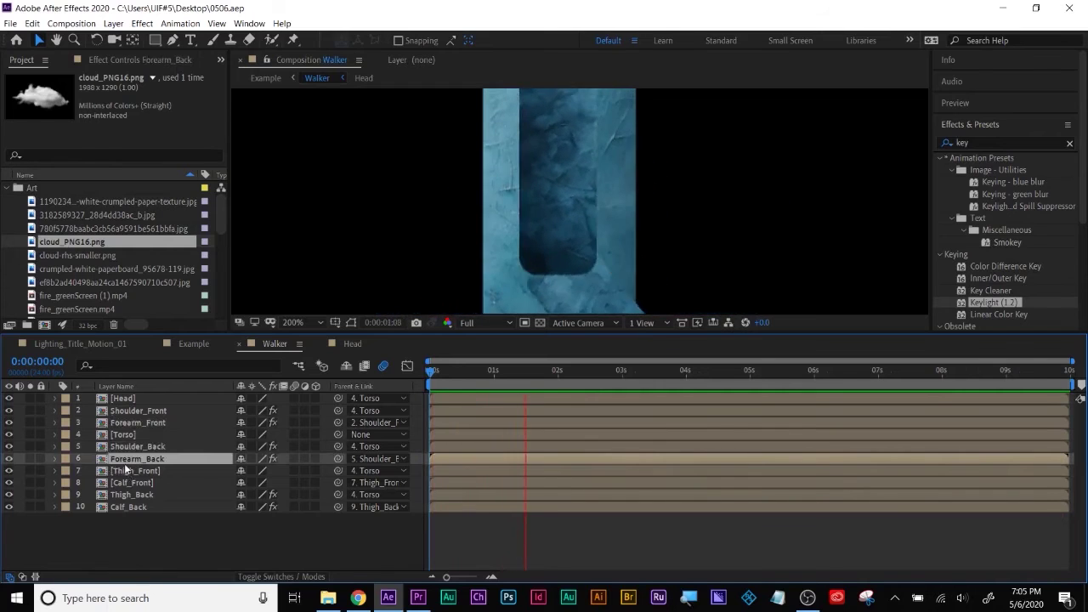
left_click(132, 459, "ctrl")
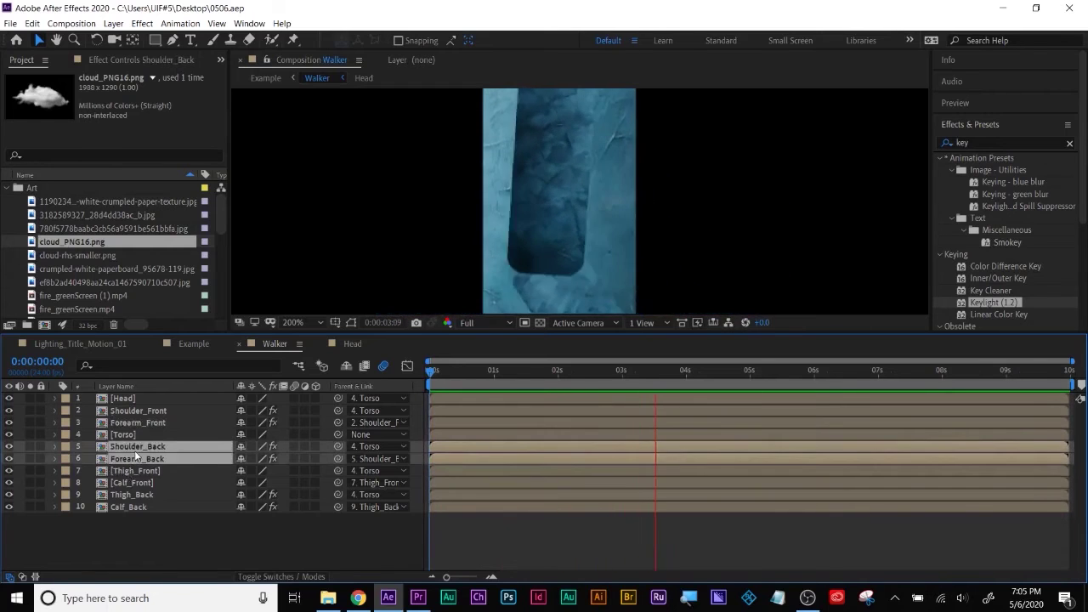
left_click_drag(132, 459, 140, 517)
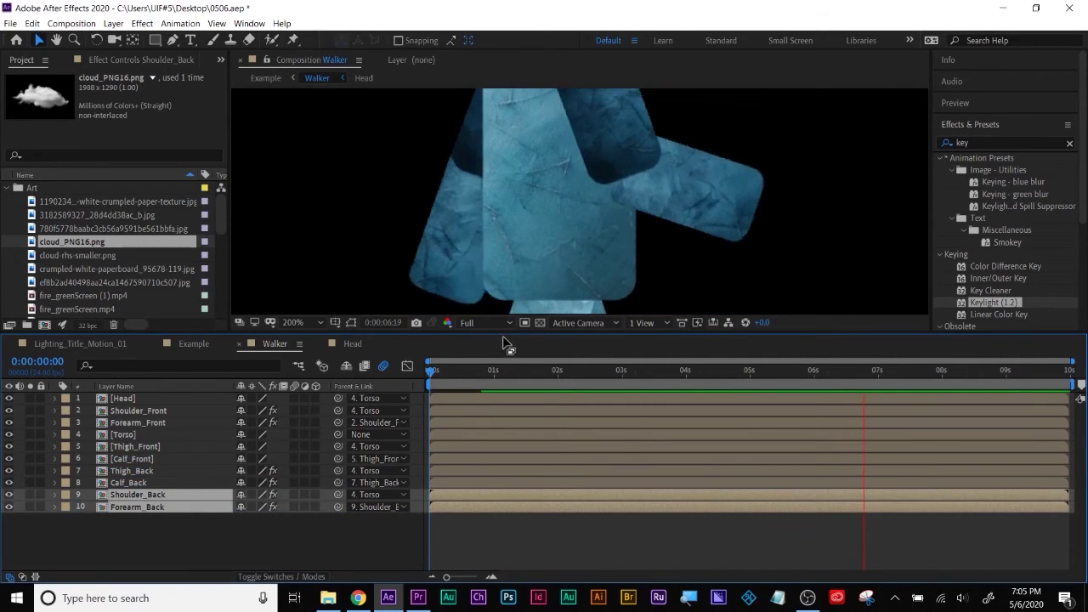
left_click_drag(503, 346, 507, 396)
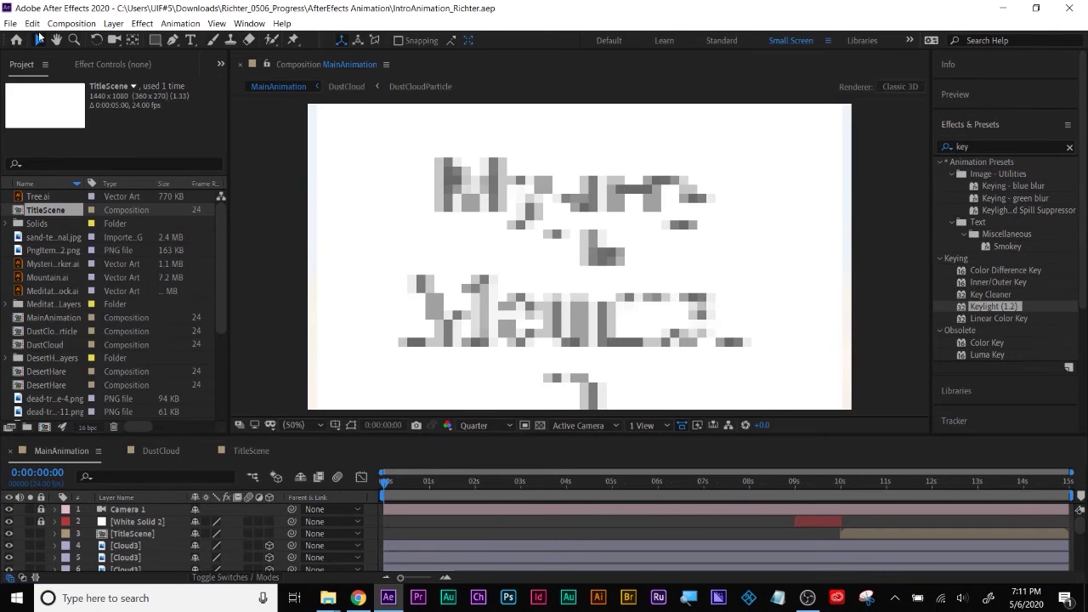
Step: Purge all memory and disk cache via Edit > Purge
left_click(31, 23)
mouse_move(126, 289)
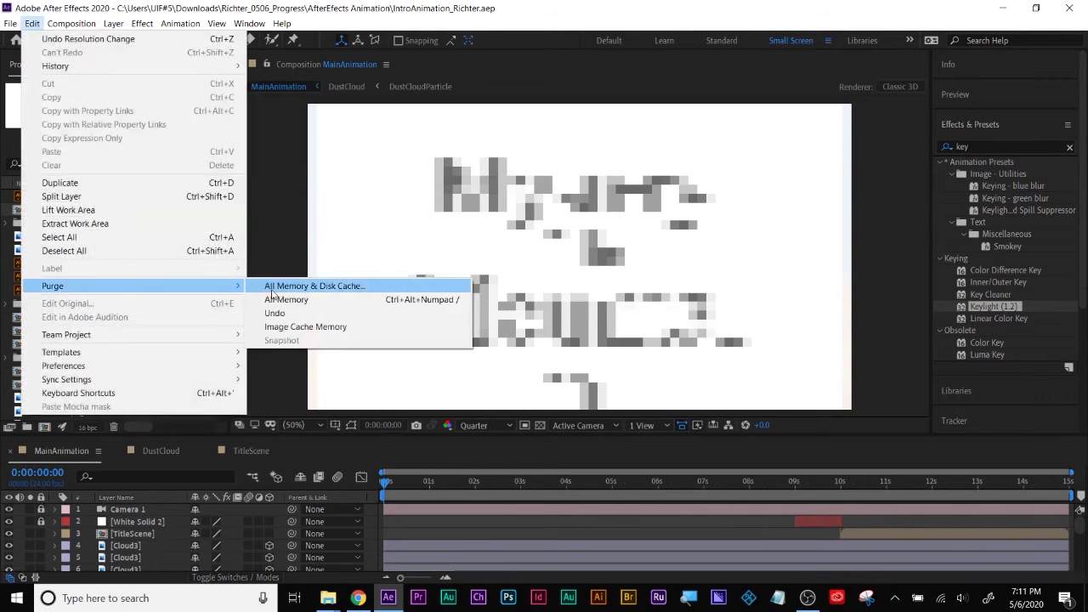
left_click(301, 287)
left_click(571, 330)
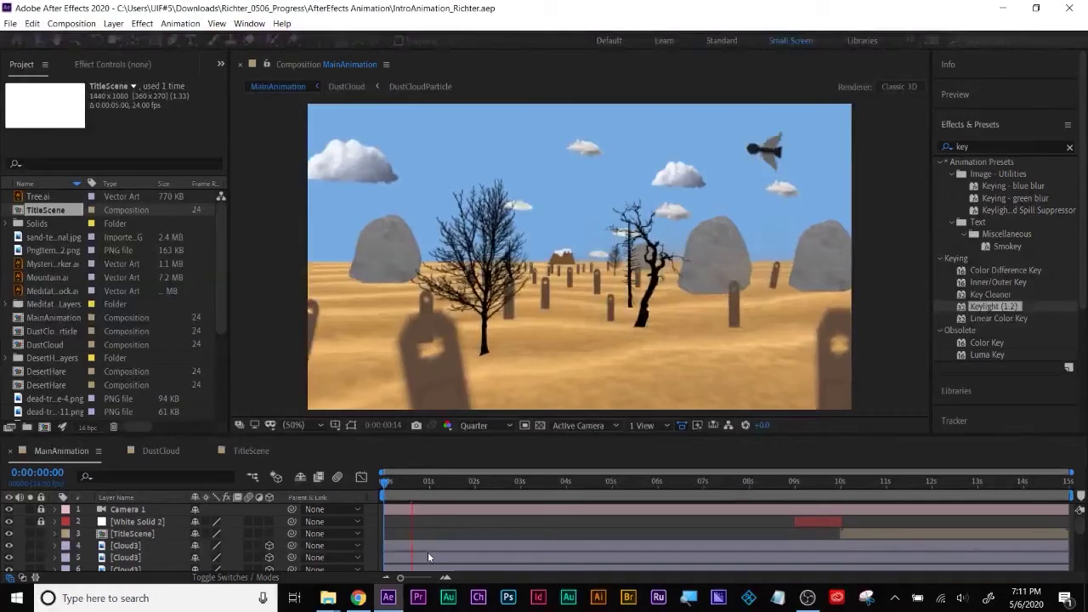
Step: Preview MainAnimation, stop, then play through to the 'Mystery of the Mountain' title
key("space")
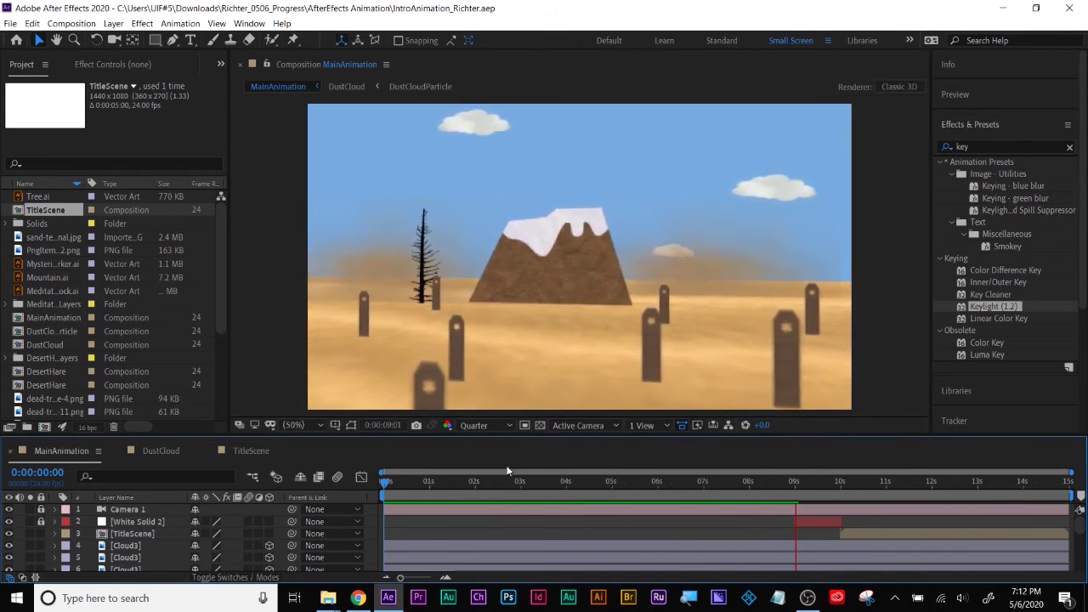
key("space")
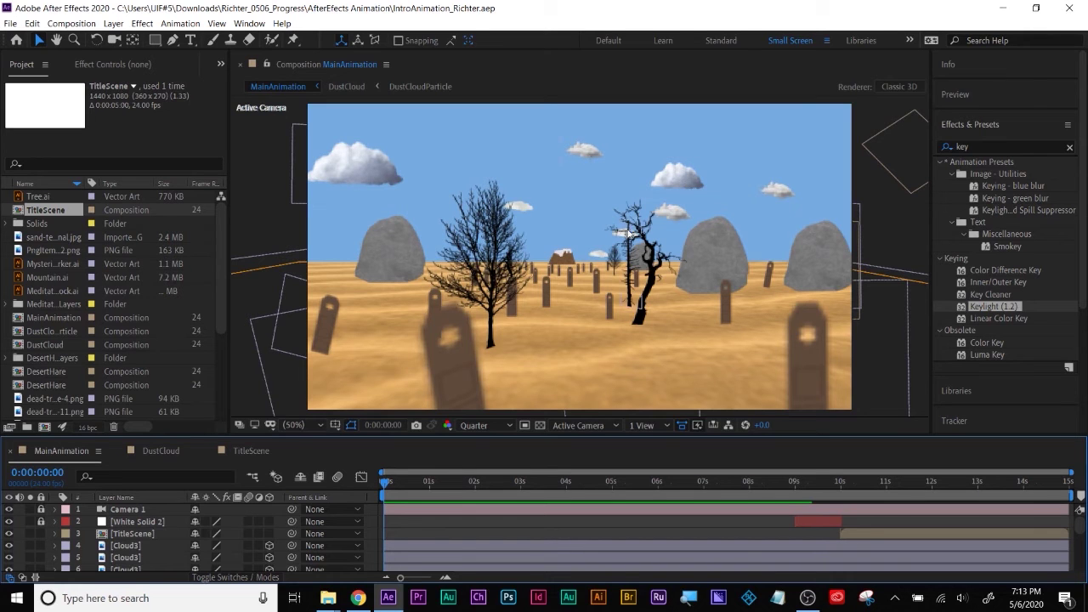
key("space")
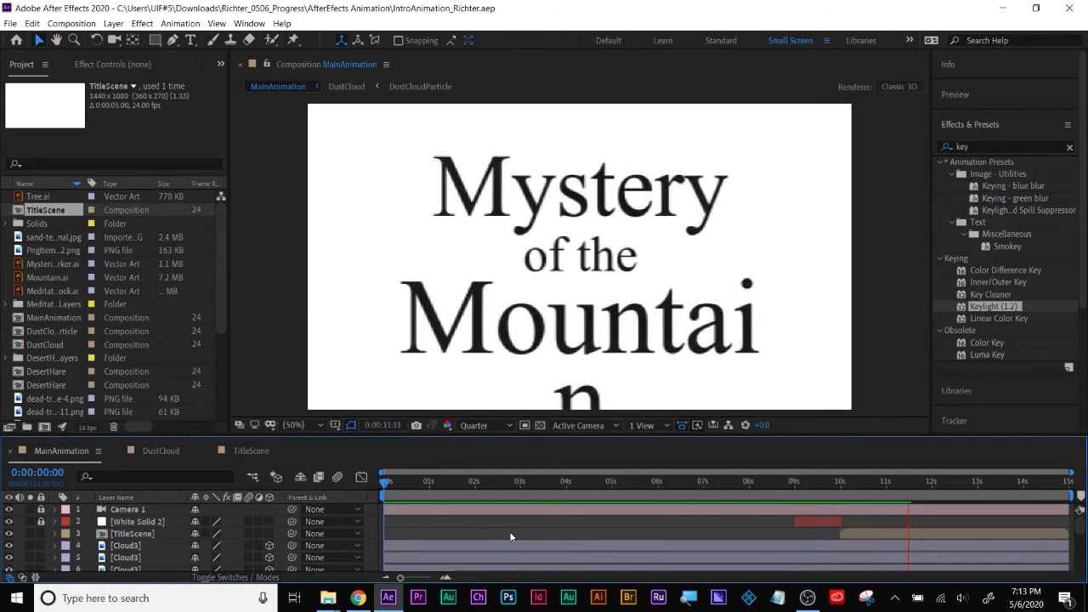
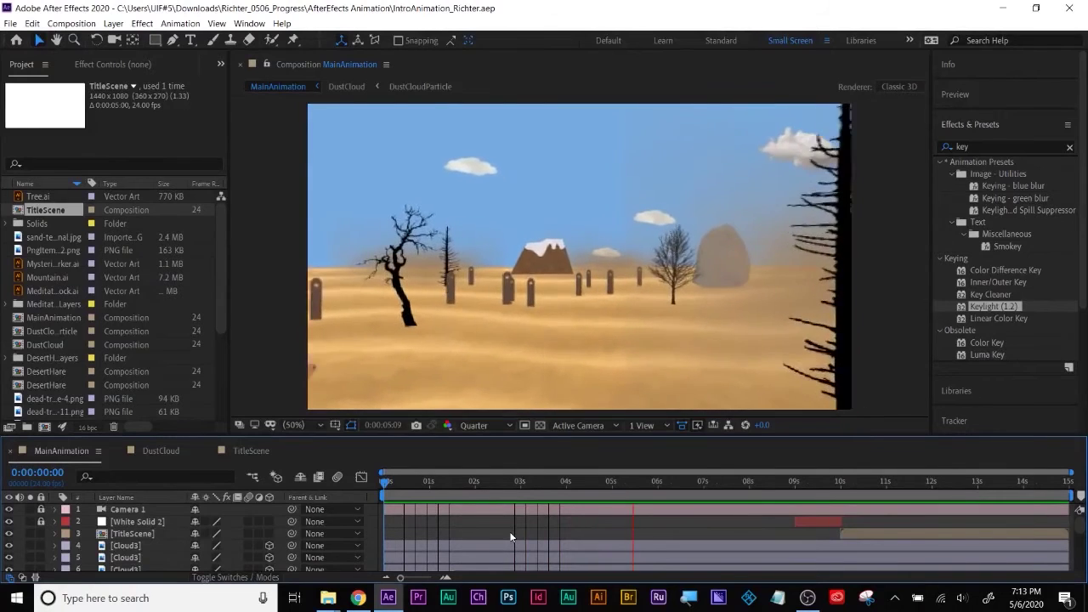
Step: Stop the preview, then play back and scrub through the desert camera move
left_click(514, 410)
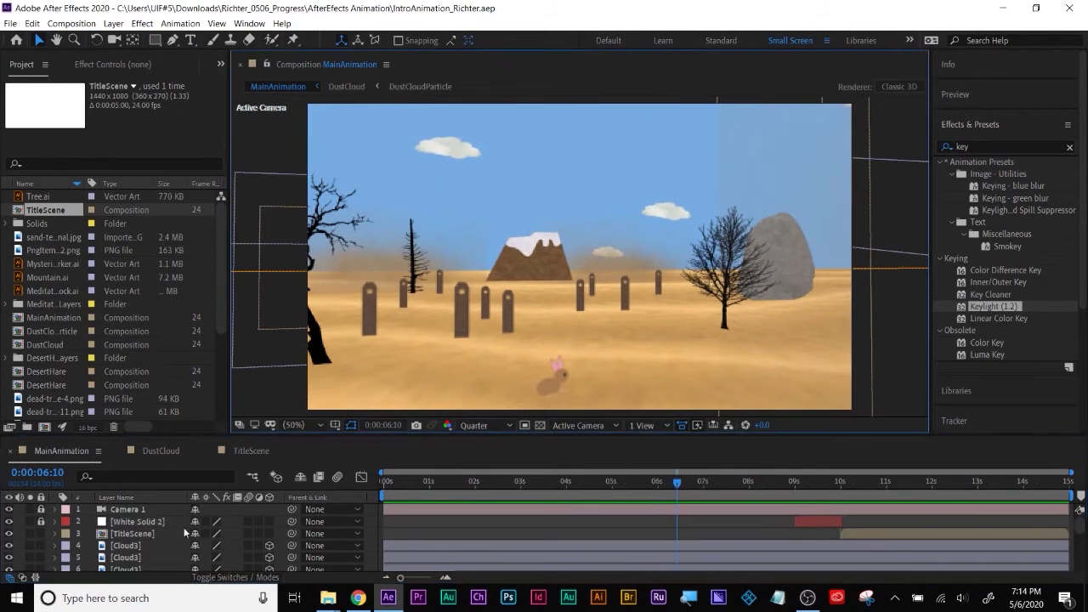
scroll(134, 534, "down", 2)
key("i")
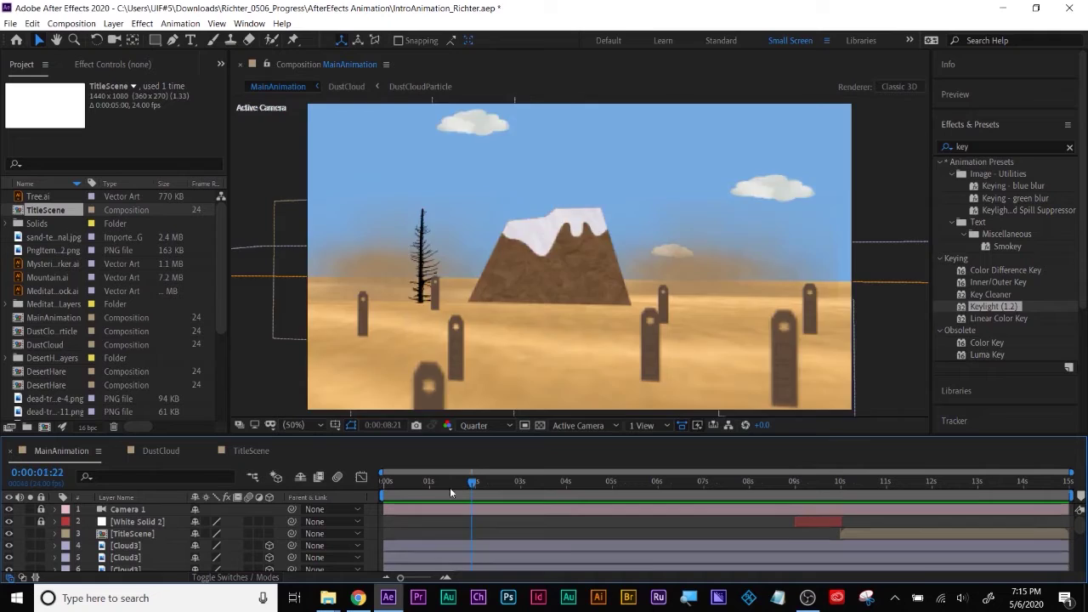
key("Home")
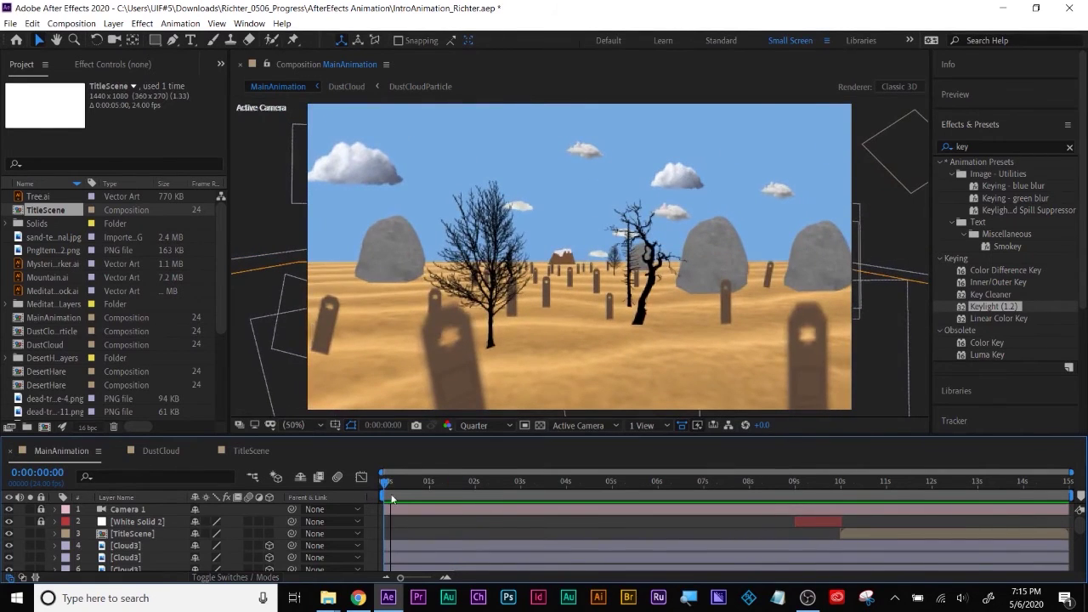
key("space")
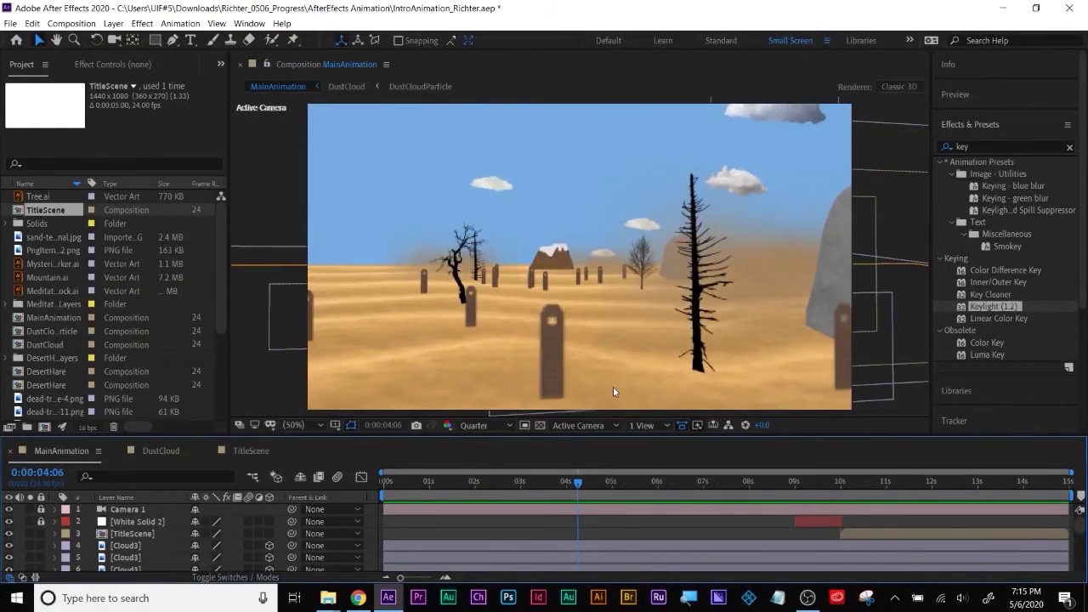
left_click_drag(531, 490, 338, 493)
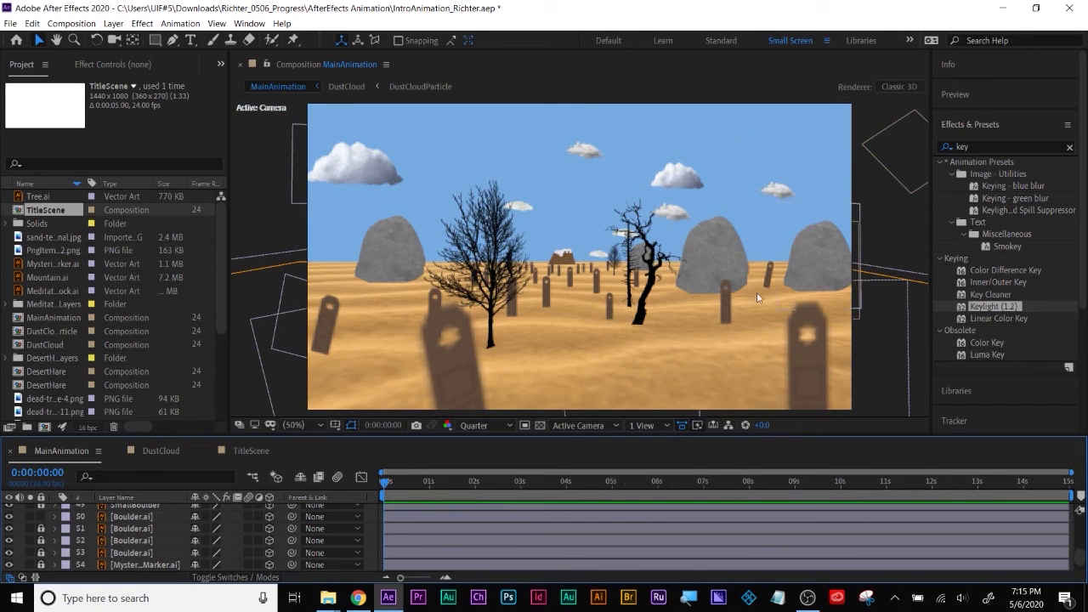
Step: Identify the right boulder layer and add a Drop Shadow layer style to it
left_click(125, 517)
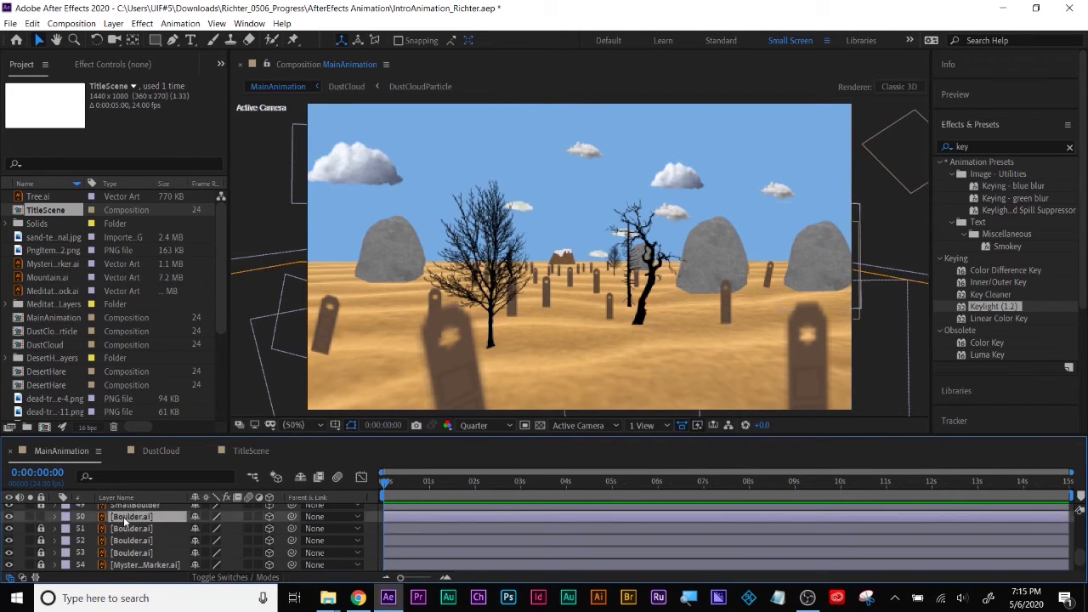
left_click(9, 517)
left_click(9, 517)
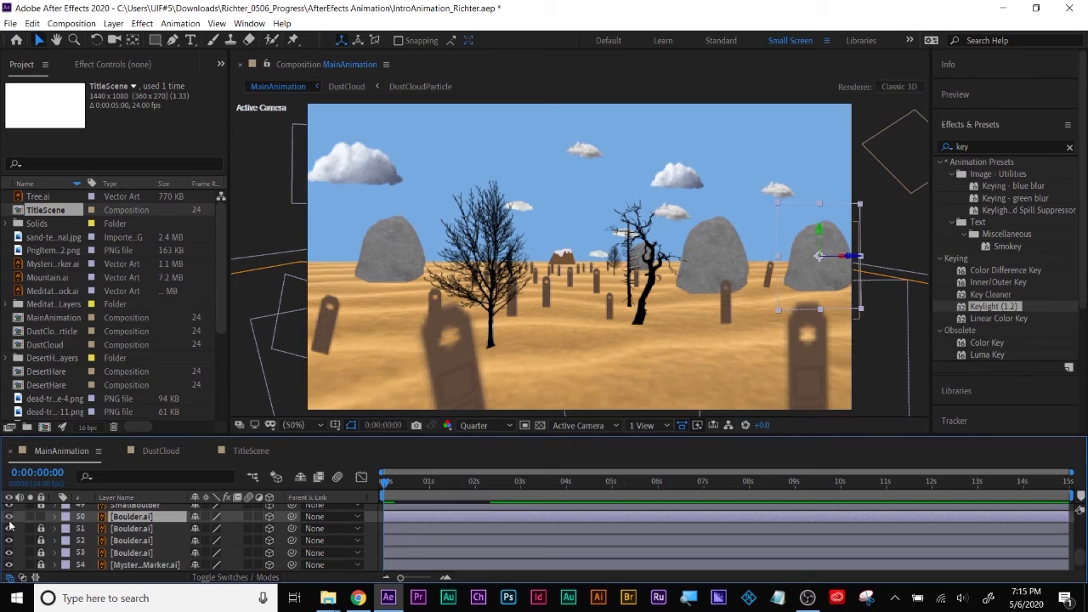
right_click(145, 524)
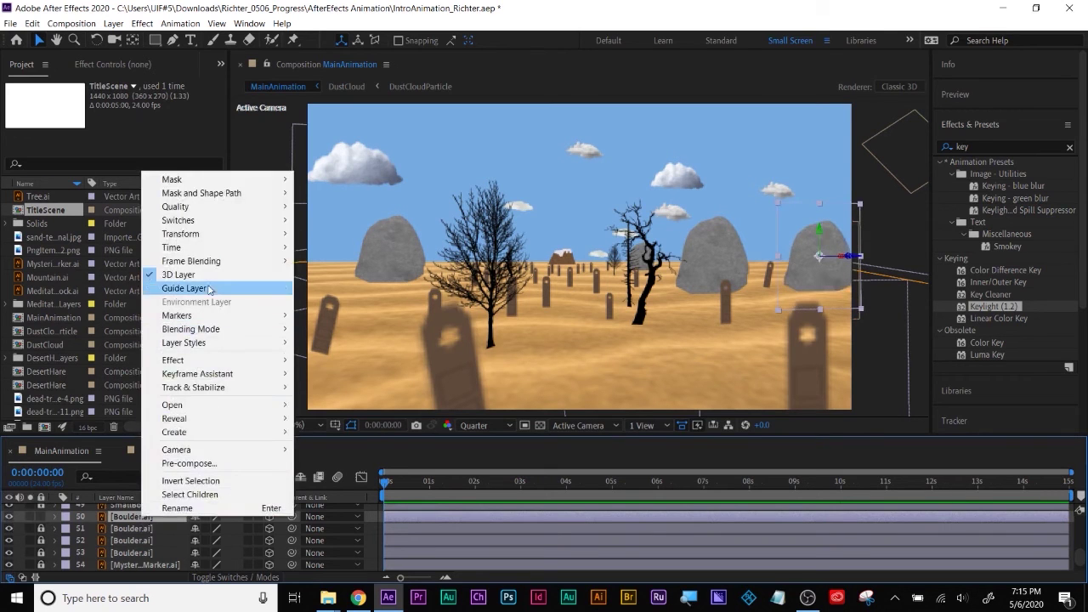
mouse_move(208, 239)
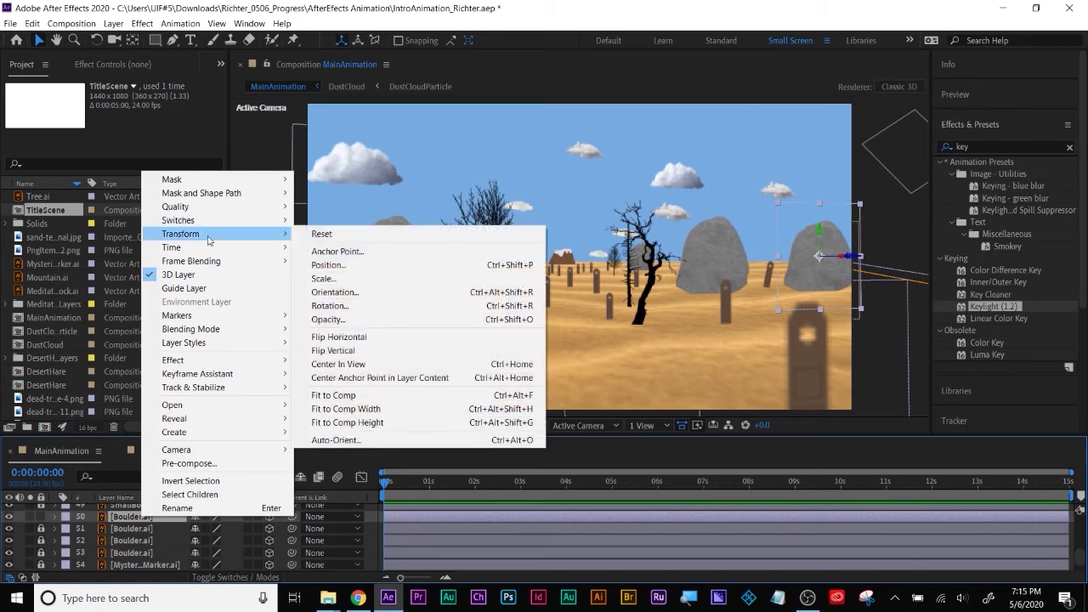
mouse_move(212, 345)
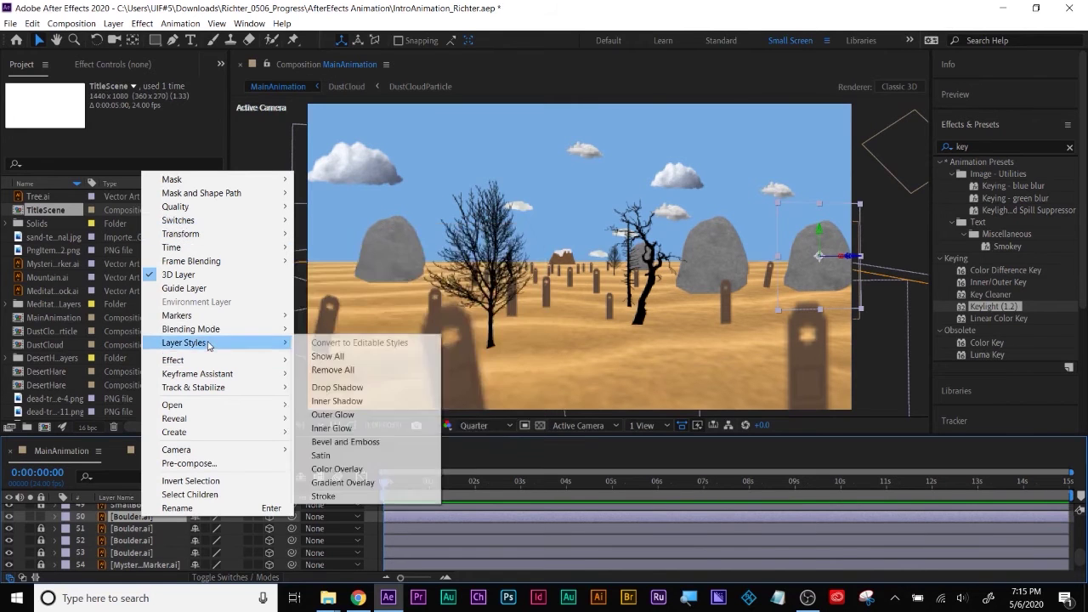
left_click(336, 386)
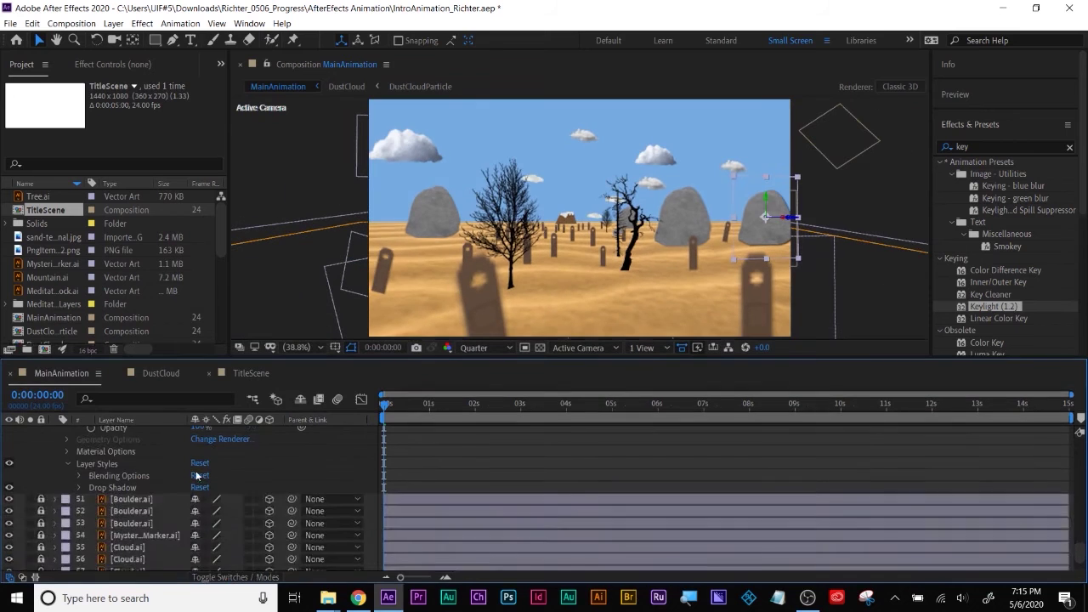
Step: Push the drop shadow's distance and spread, then delete the layer style
left_click(79, 487)
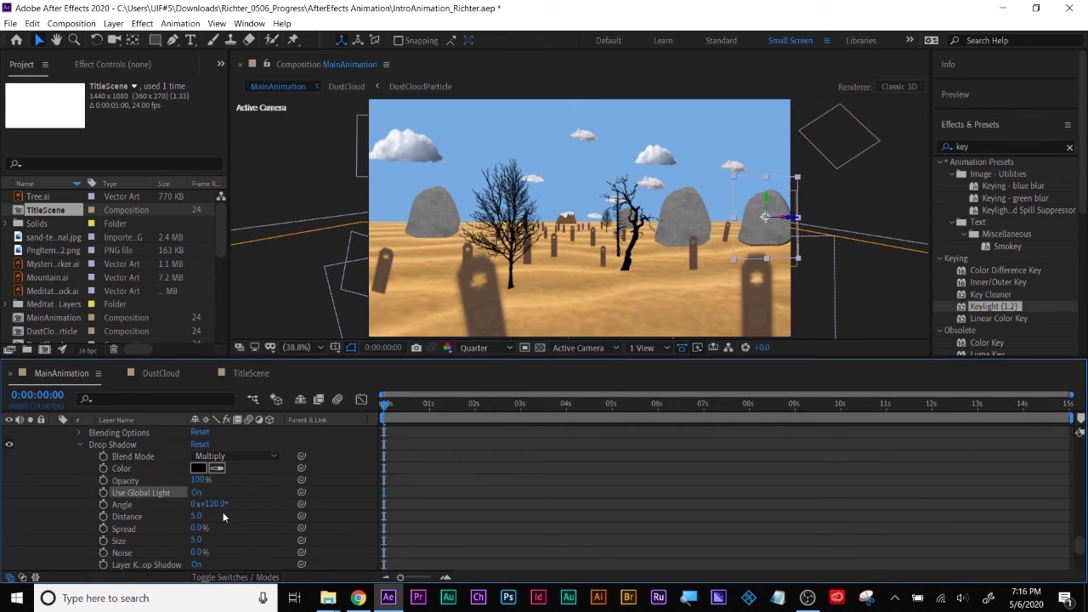
scroll(688, 258, "up", 3)
left_click_drag(196, 516, 218, 523)
scroll(218, 524, "up", 2)
left_click(111, 480)
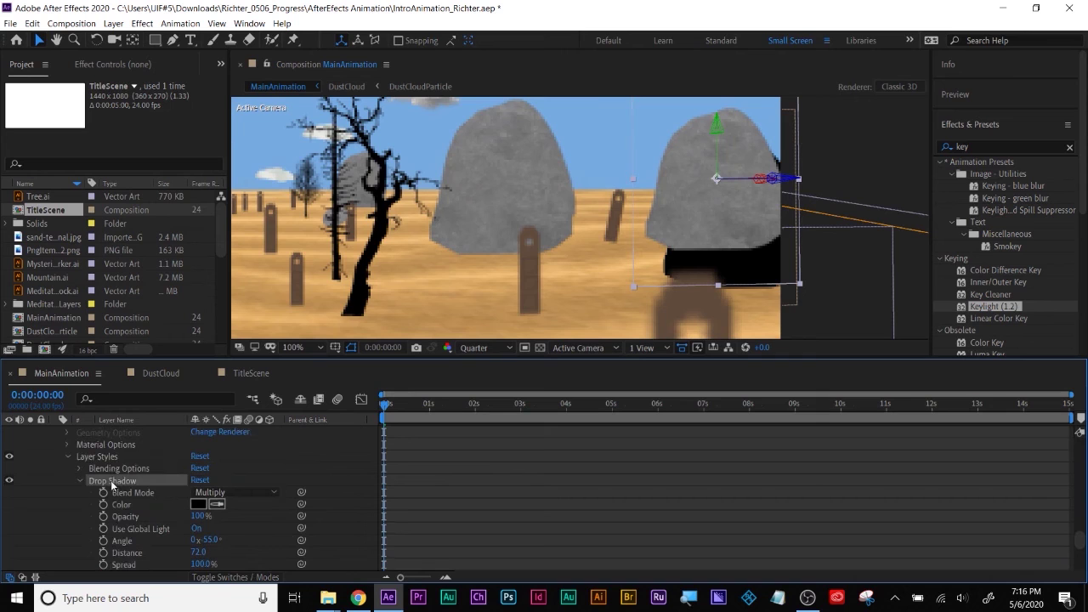
right_click(111, 481)
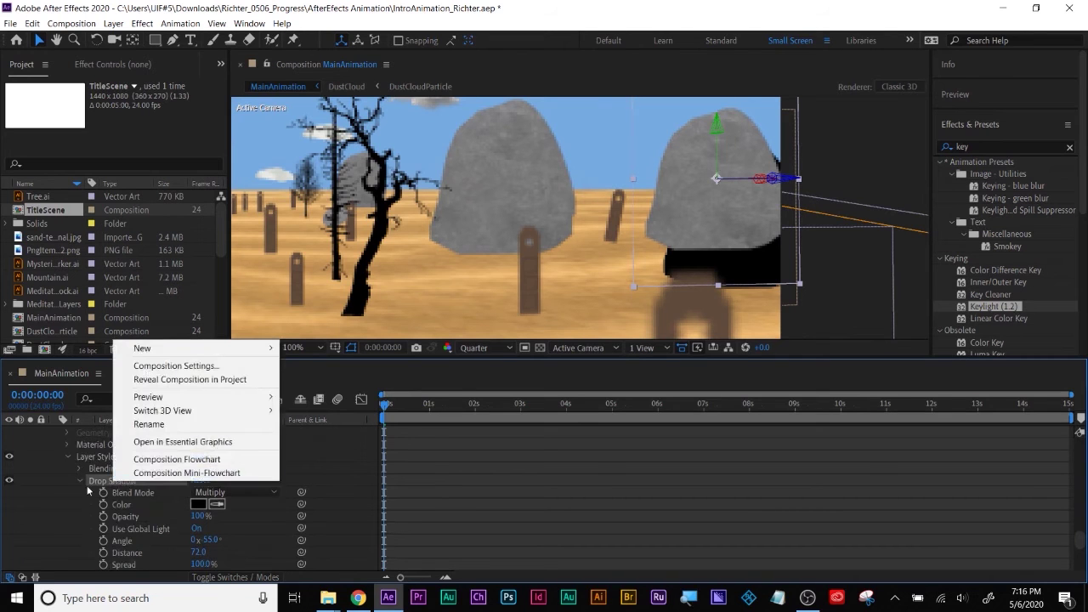
left_click(49, 525)
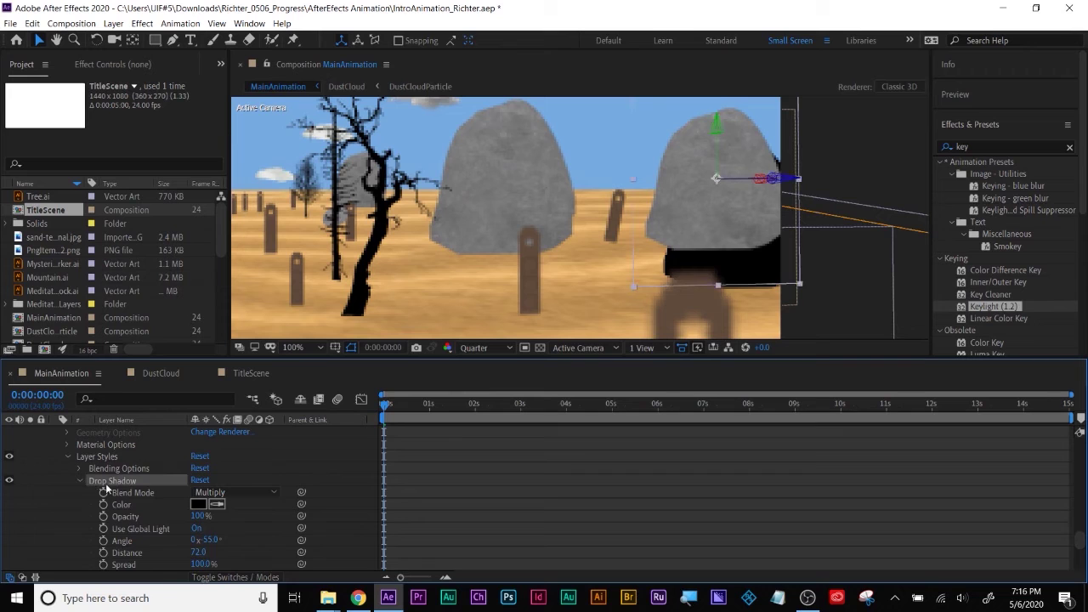
key("Delete")
Step: Try the Drop Shadow effect on the boulder, then remove it again
left_click(1003, 146)
type("drop")
left_click(984, 320)
left_click_drag(983, 321, 719, 457)
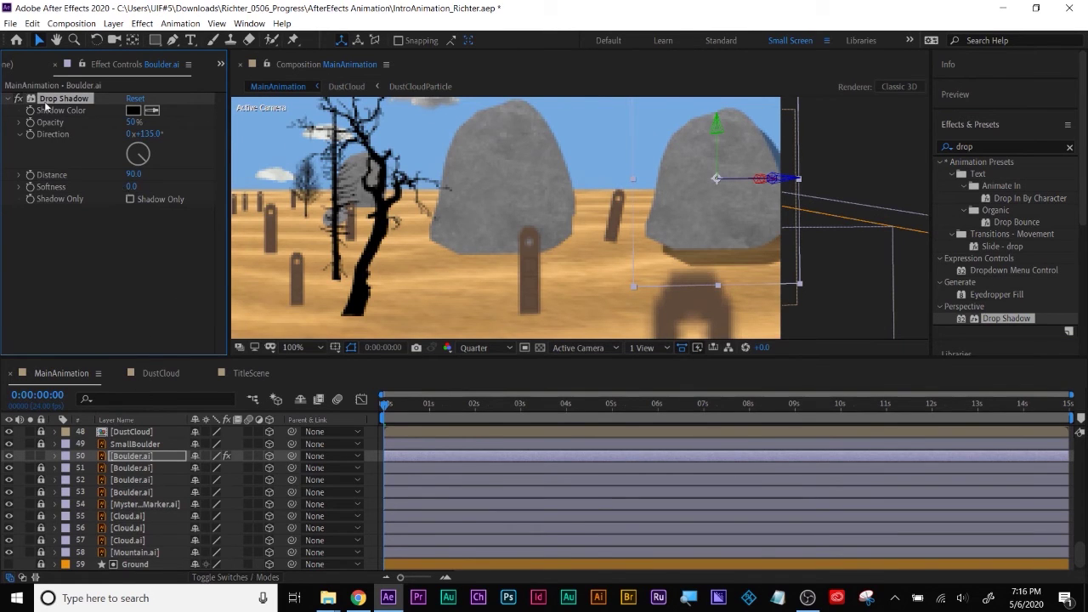
key("Delete")
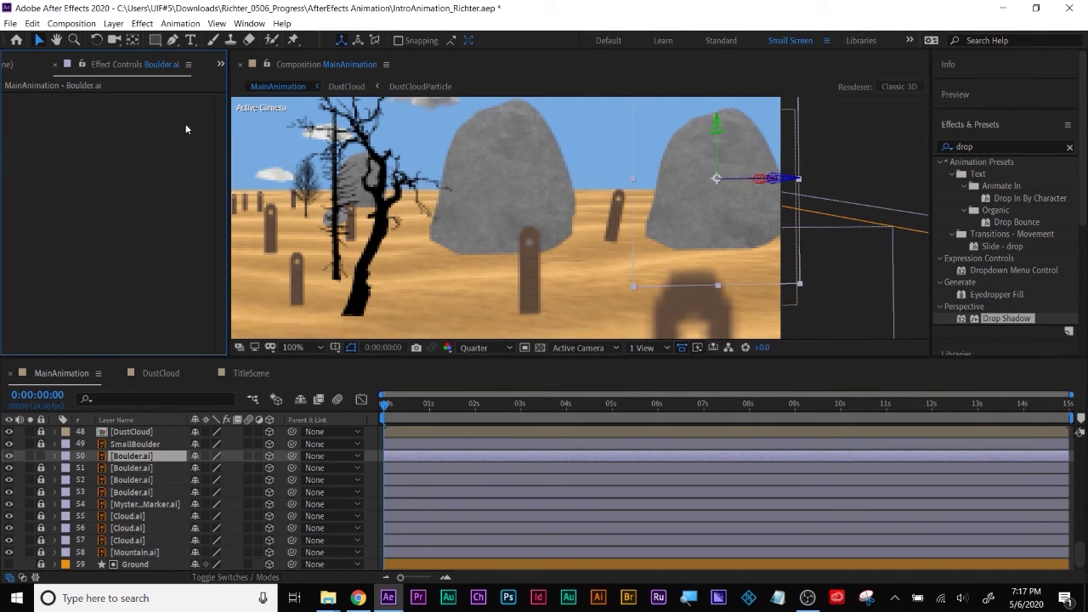
left_click(119, 460)
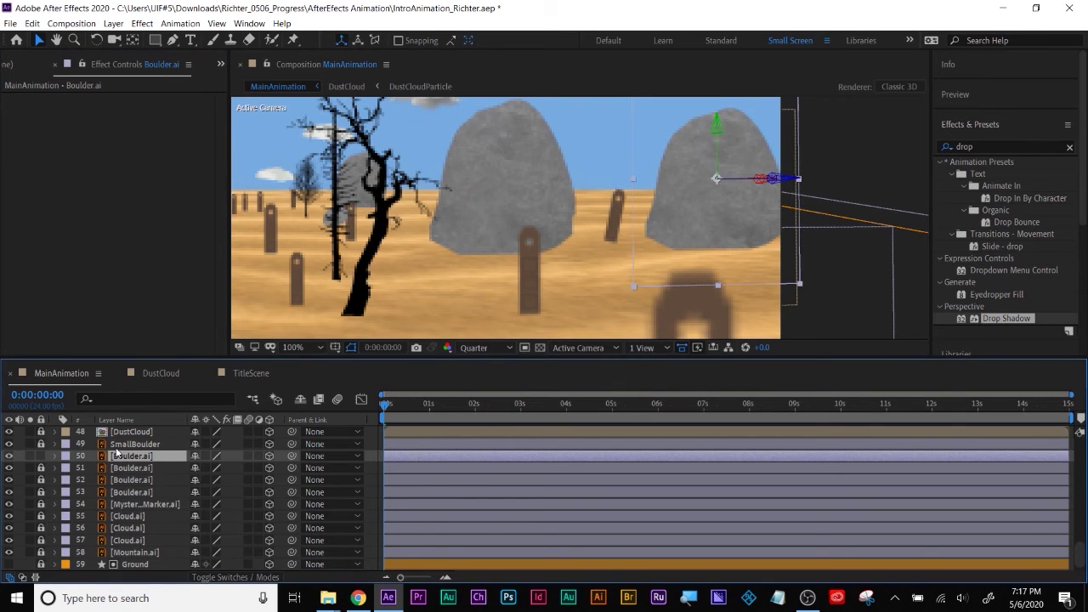
Step: Duplicate the boulder and give the copy a Fill effect in black (000000)
key("ctrl+d")
double_click(965, 146)
type("fill")
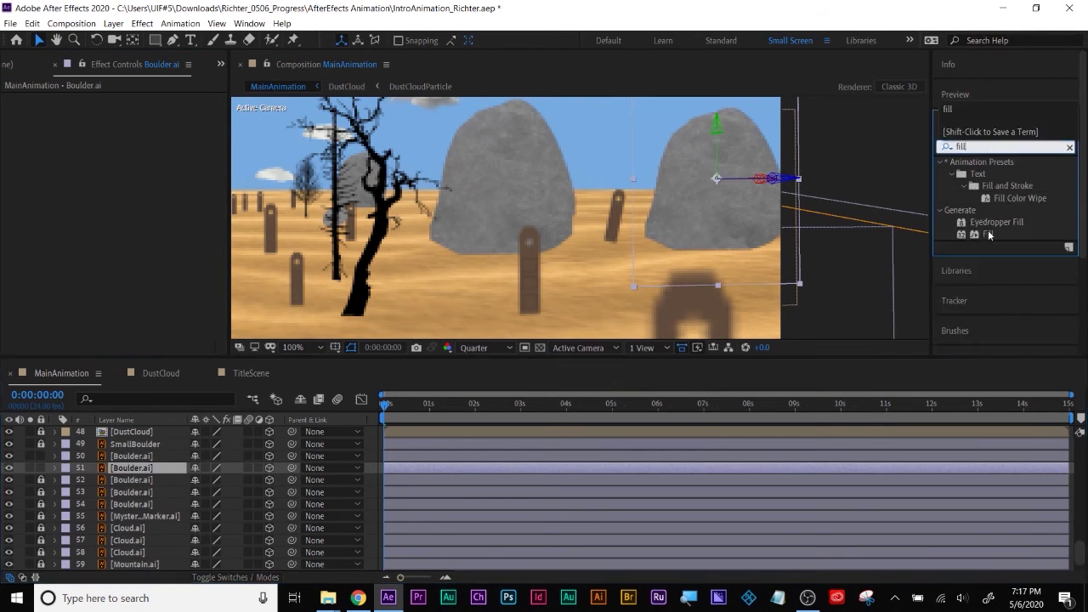
left_click_drag(988, 234, 667, 468)
left_click(133, 133)
left_click_drag(729, 136, 405, 114)
type("000000")
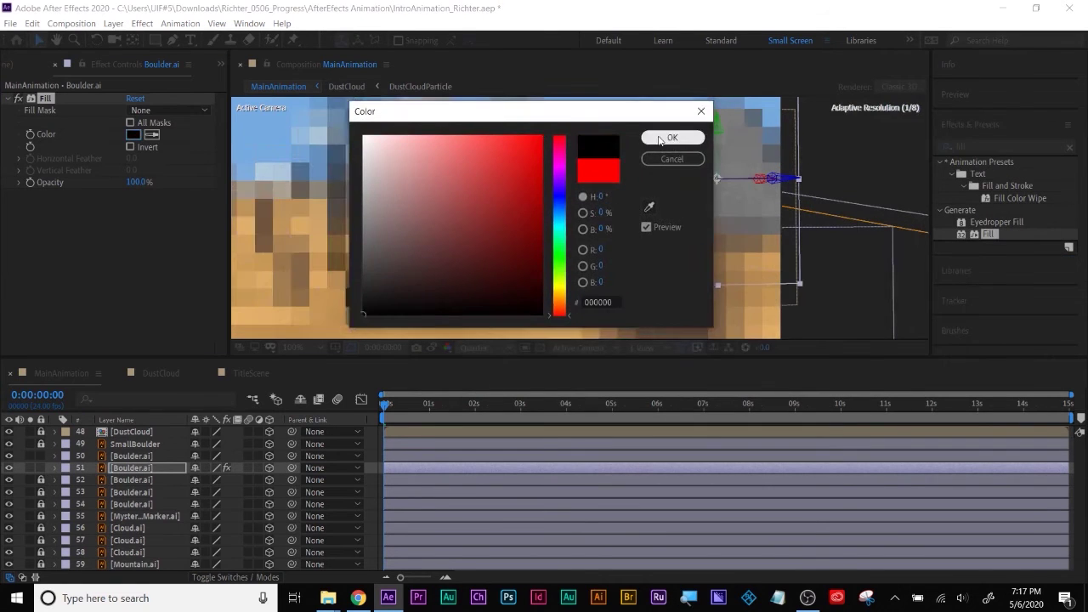
key("Return")
Step: Flip the copy vertically and move it down below the boulder, viewing at 50%
right_click(109, 119)
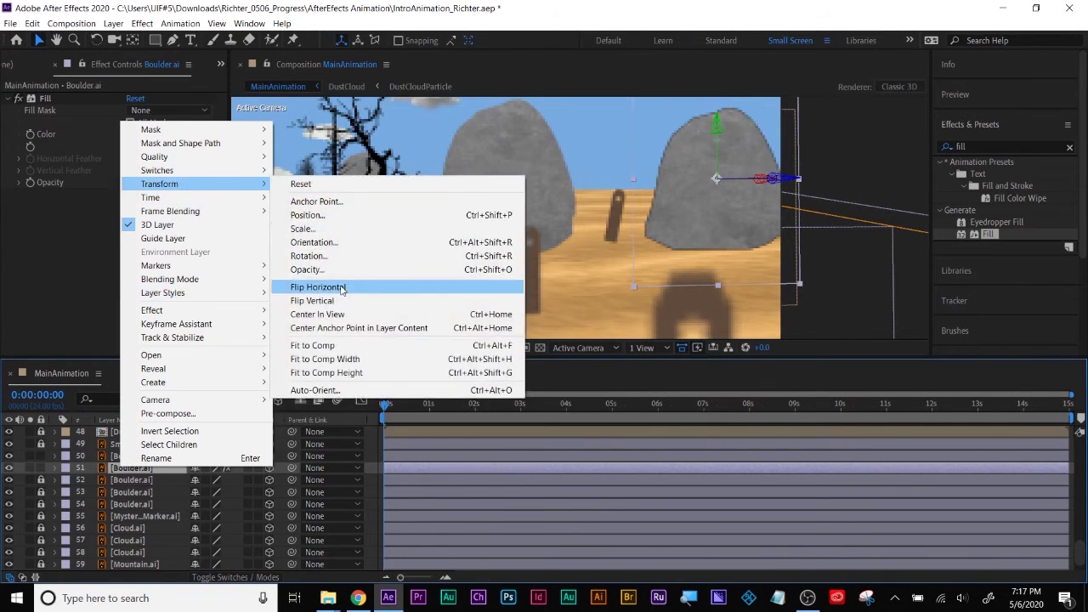
left_click(340, 302)
key("p")
left_click_drag(222, 479, 136, 481)
key("comma")
Step: Set the copy to Color Burn at about 35% opacity and rename it 'bouldr shadpw'
key("t")
left_click(254, 581)
left_click(213, 467)
left_click(243, 318)
left_click(213, 467)
left_click(286, 143)
left_click_drag(197, 480, 190, 482)
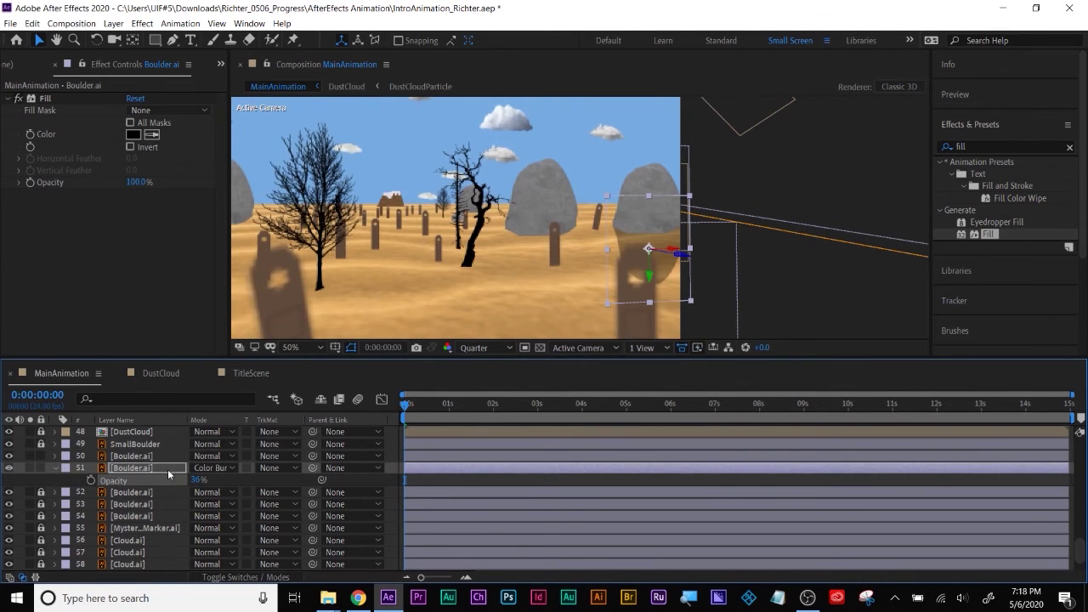
left_click(54, 467)
key("Return")
type("bouldr shadpw")
key("Return")
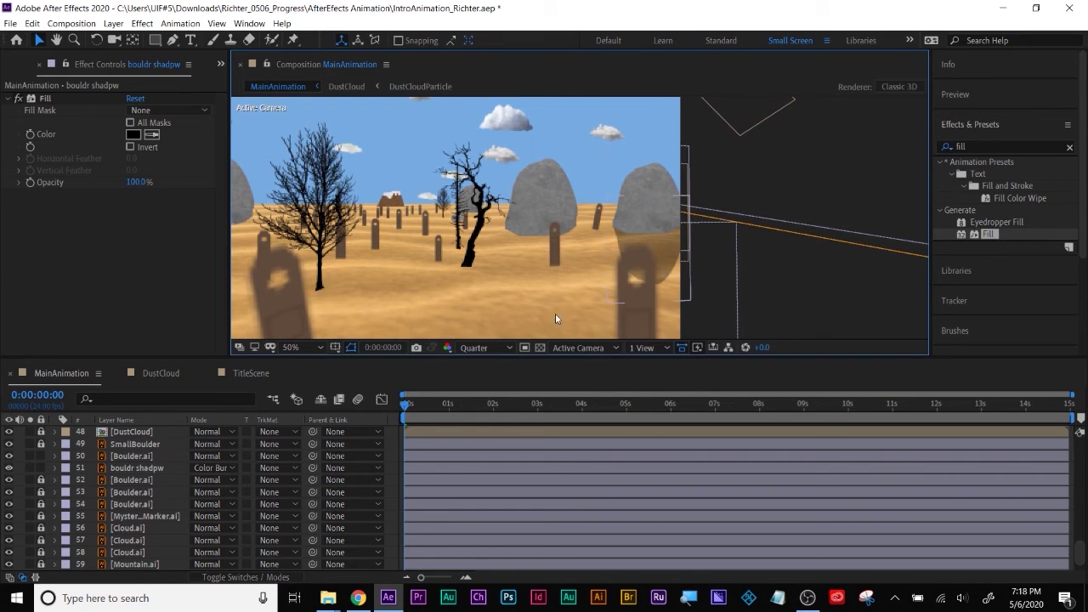
Step: Check the shadow layer's options, opacity, and switches versus blend-mode columns
right_click(124, 470)
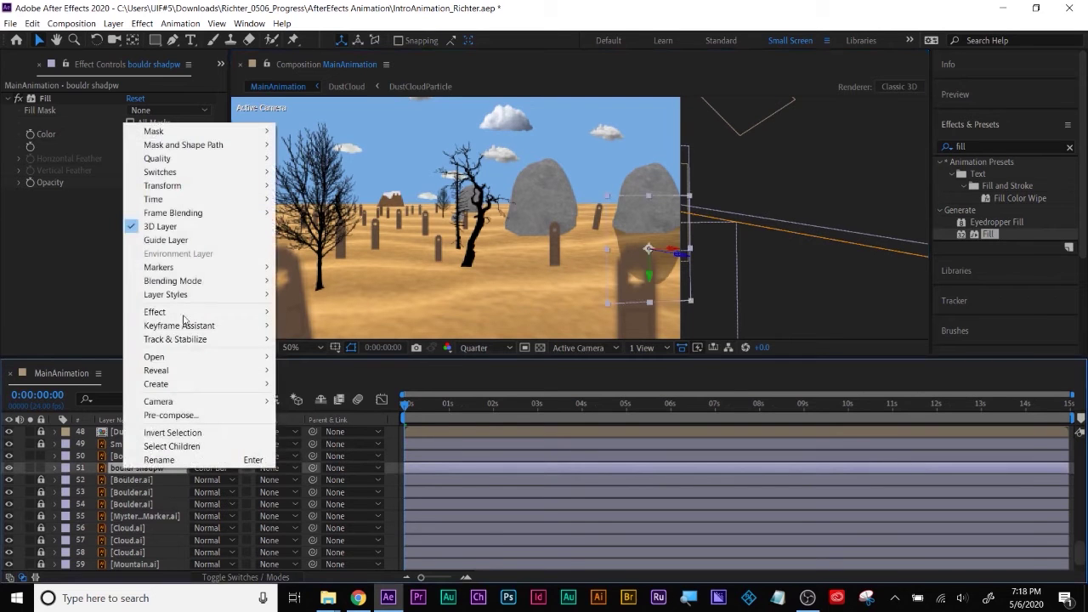
mouse_move(191, 204)
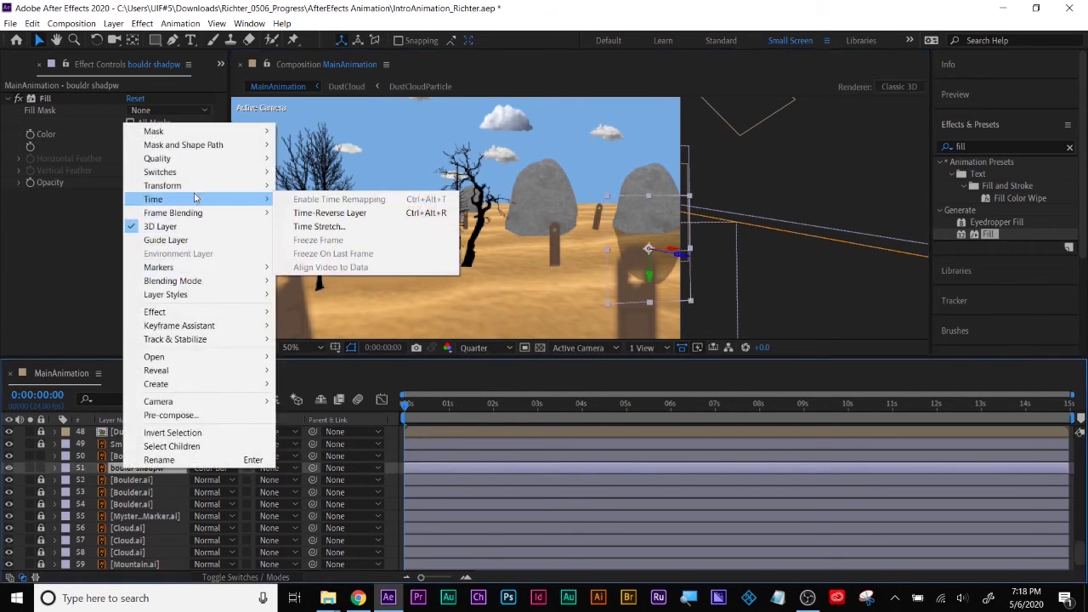
mouse_move(195, 185)
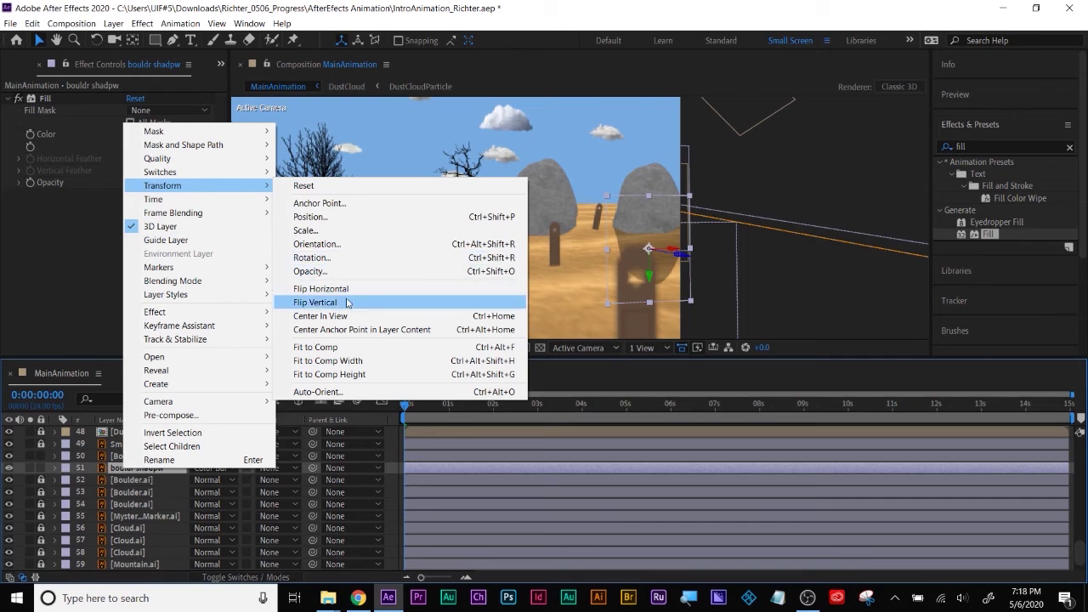
left_click(308, 61)
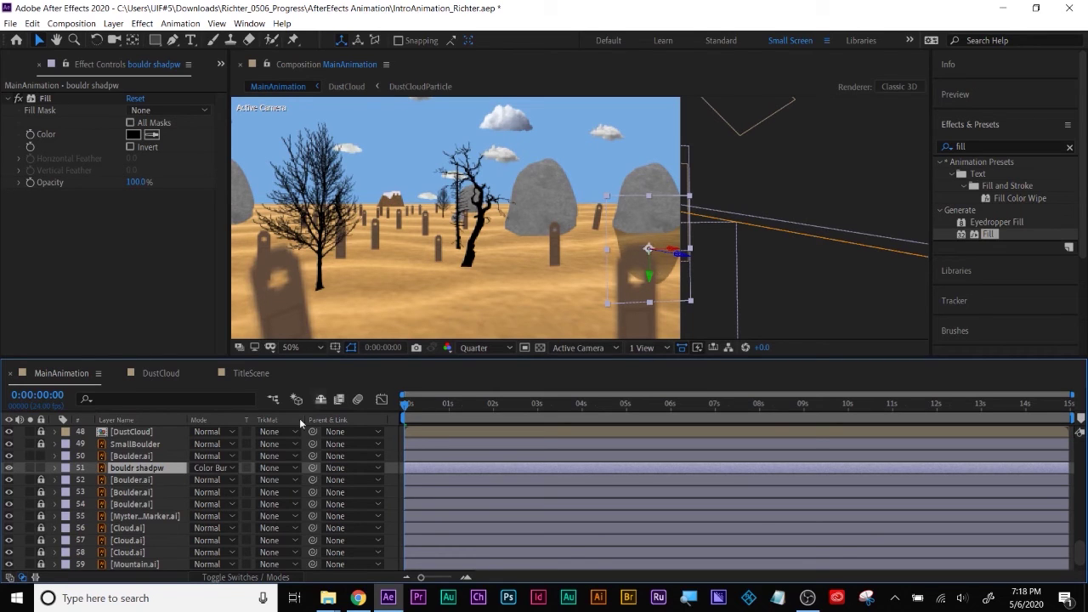
key("t")
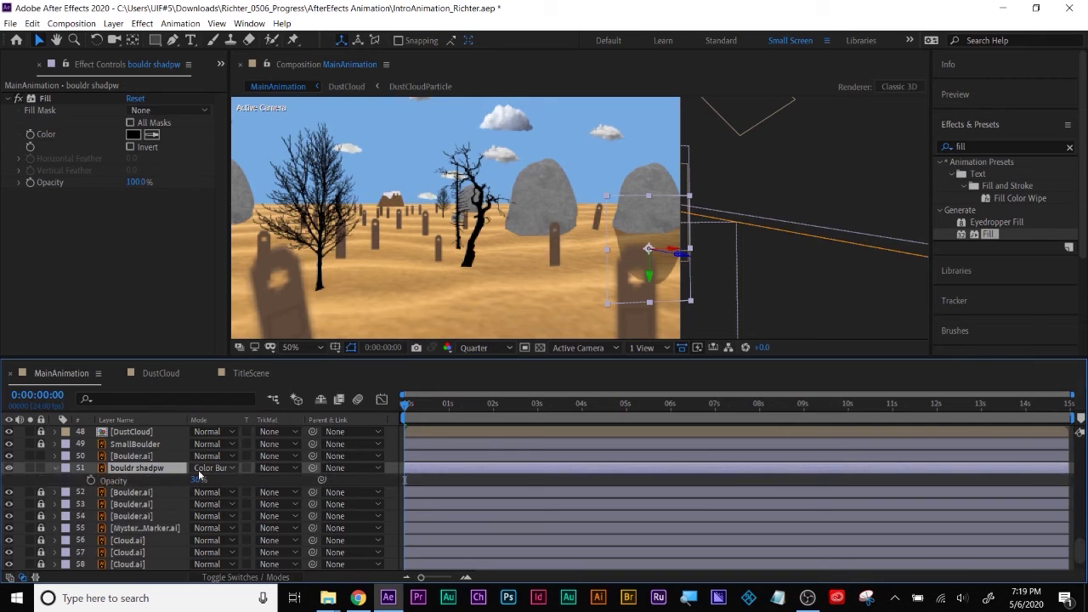
left_click(255, 578)
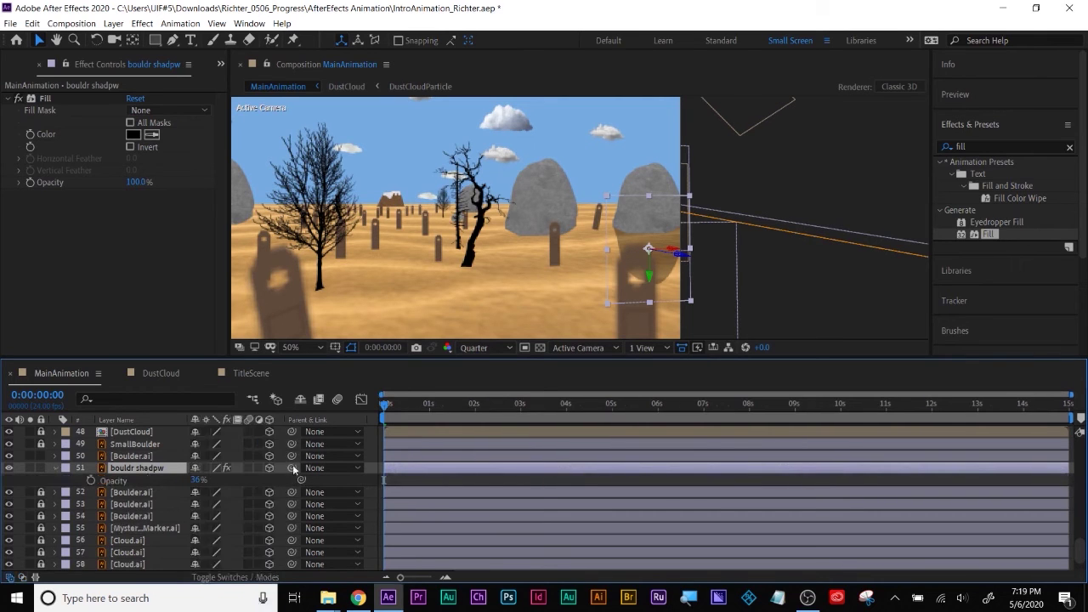
left_click(247, 578)
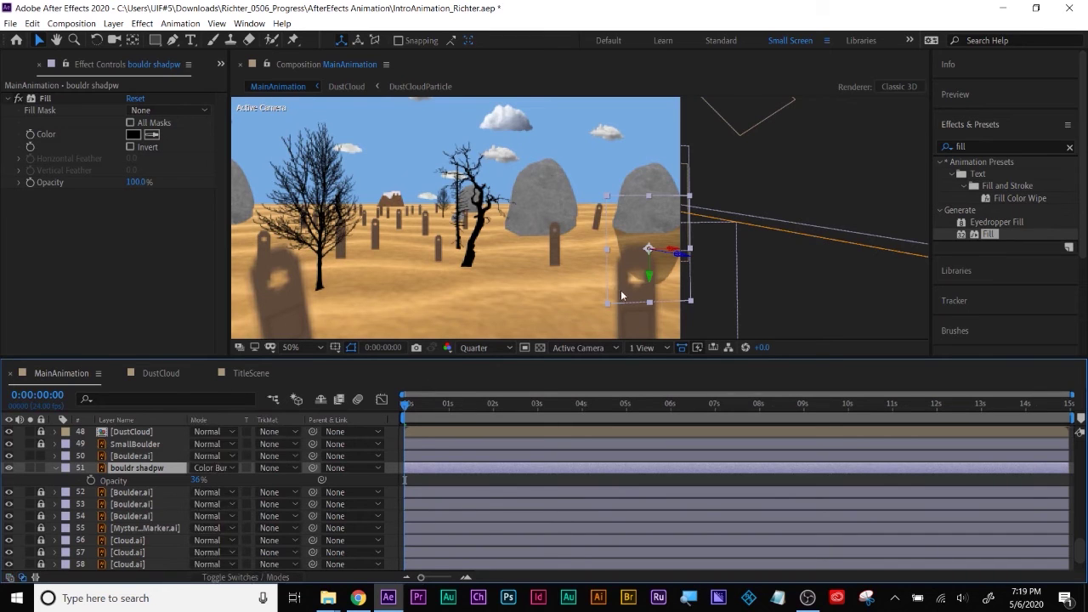
scroll(663, 247, "up", 2)
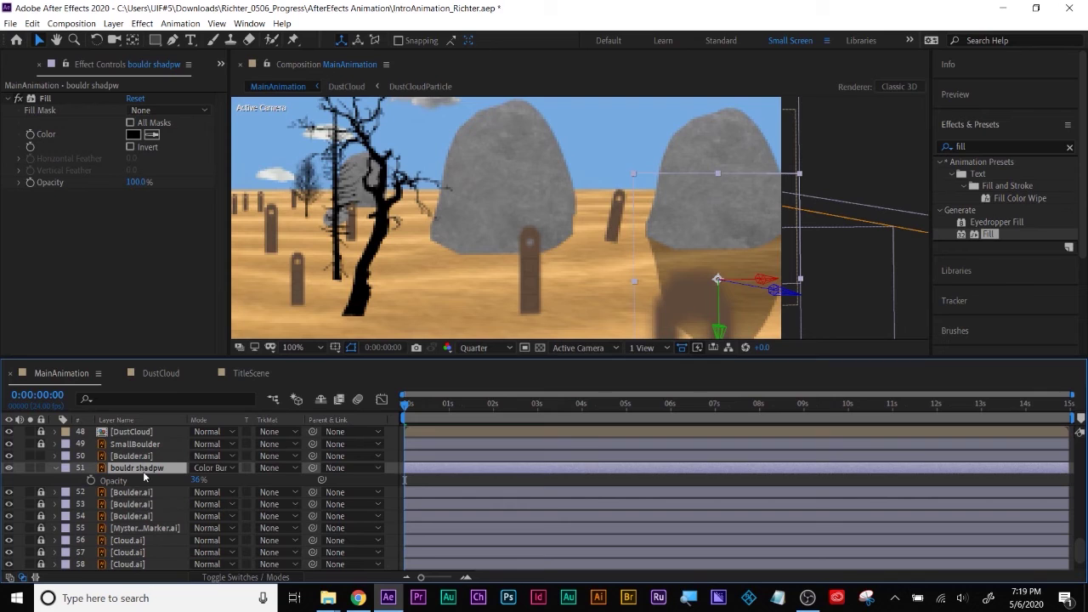
Step: Show the shadow's Scale and raise its anchor point to the top with Pan Behind
key("s")
left_click_drag(212, 480, 161, 481)
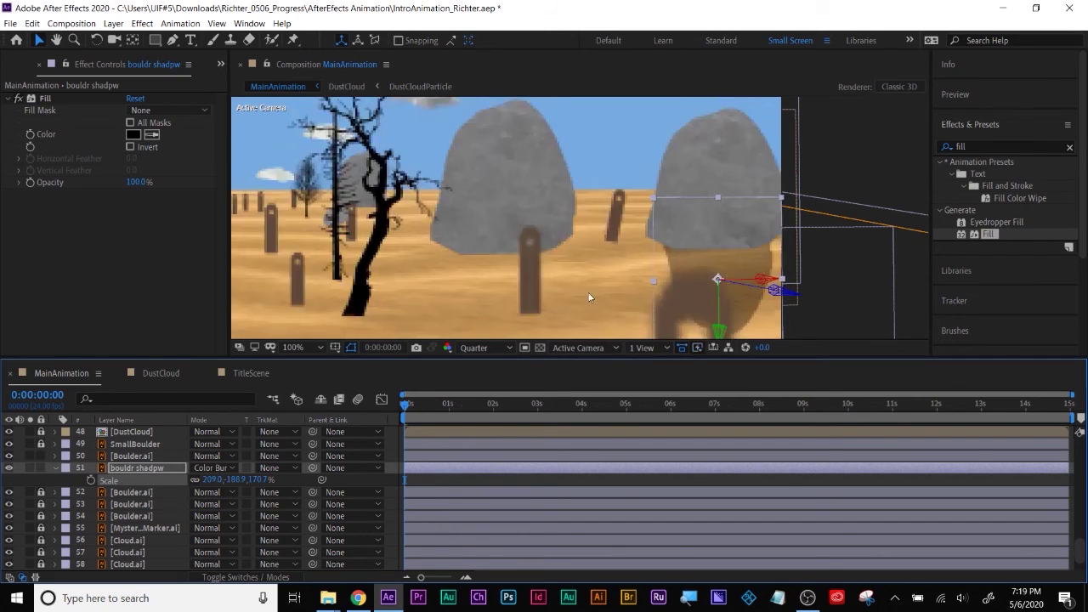
key("ctrl+z")
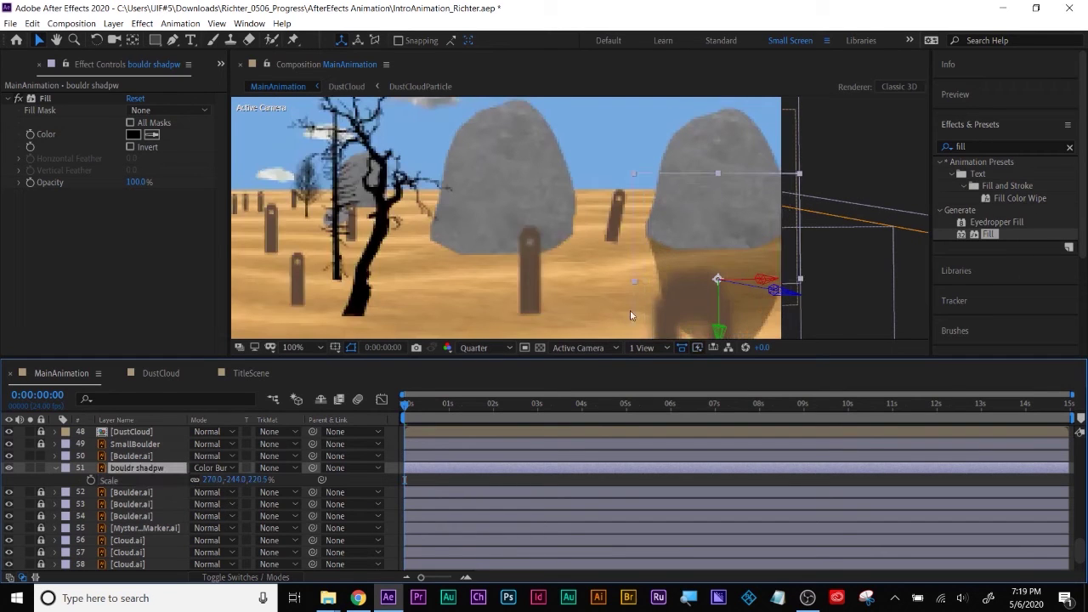
left_click_drag(718, 283, 718, 189)
key("y")
left_click_drag(718, 279, 718, 176)
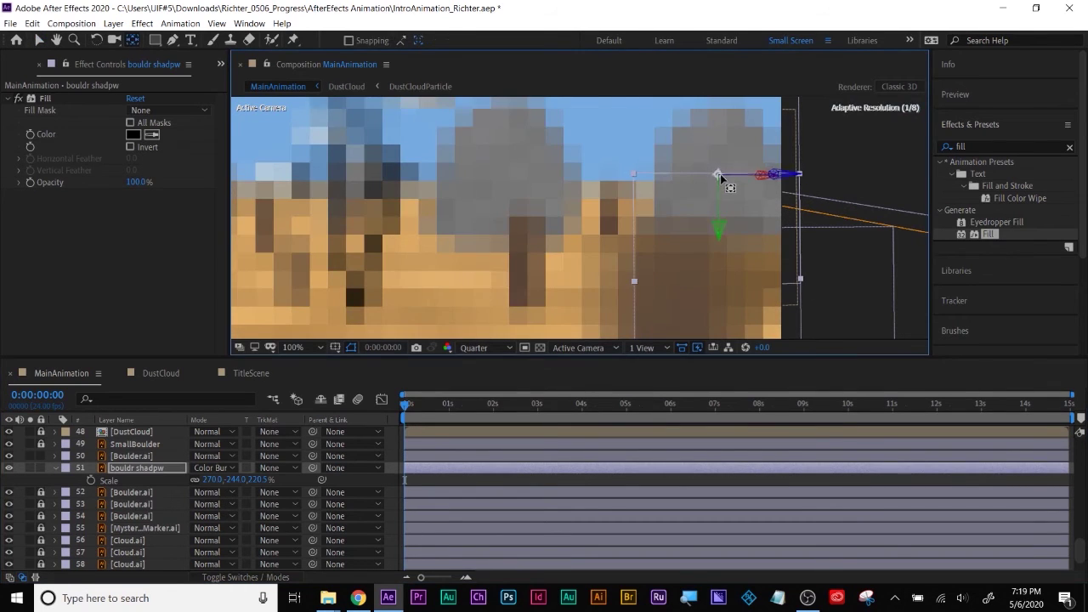
Step: Shorten the shadow to Y scale -181 and move it down beneath the boulder
mouse_move(244, 479)
left_mouse_down()
mouse_move(263, 481)
mouse_move(245, 484)
left_mouse_up()
key("v")
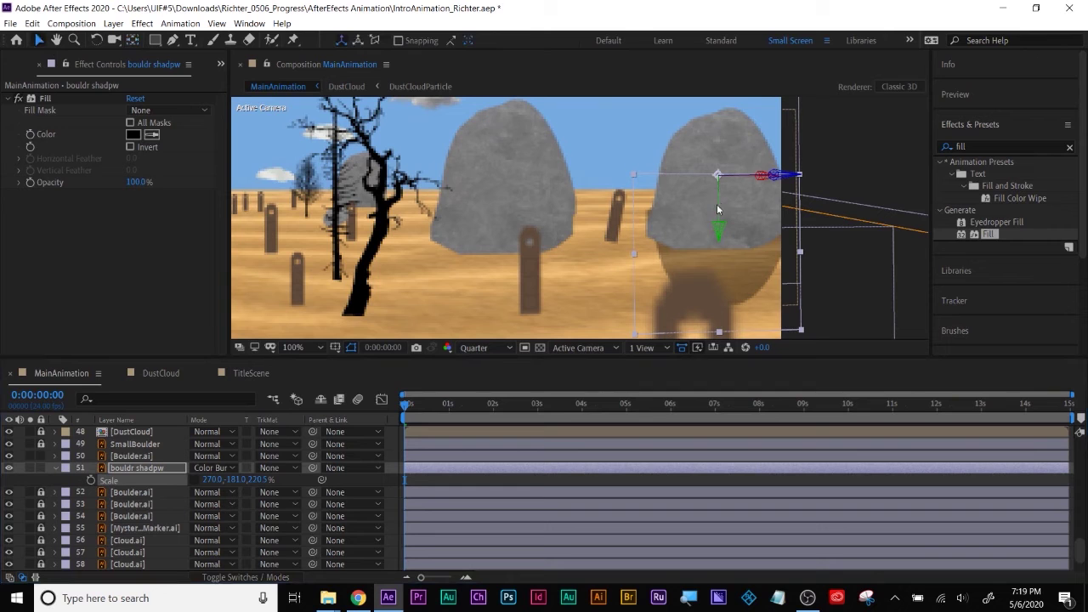
left_click_drag(718, 208, 718, 245)
key("comma")
key("comma")
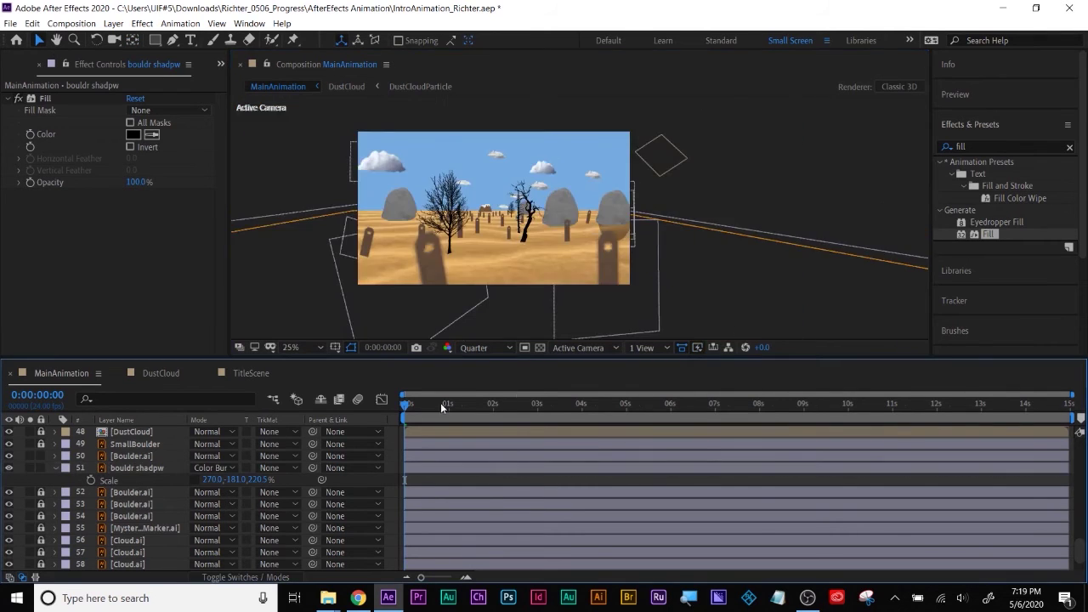
left_click(130, 466)
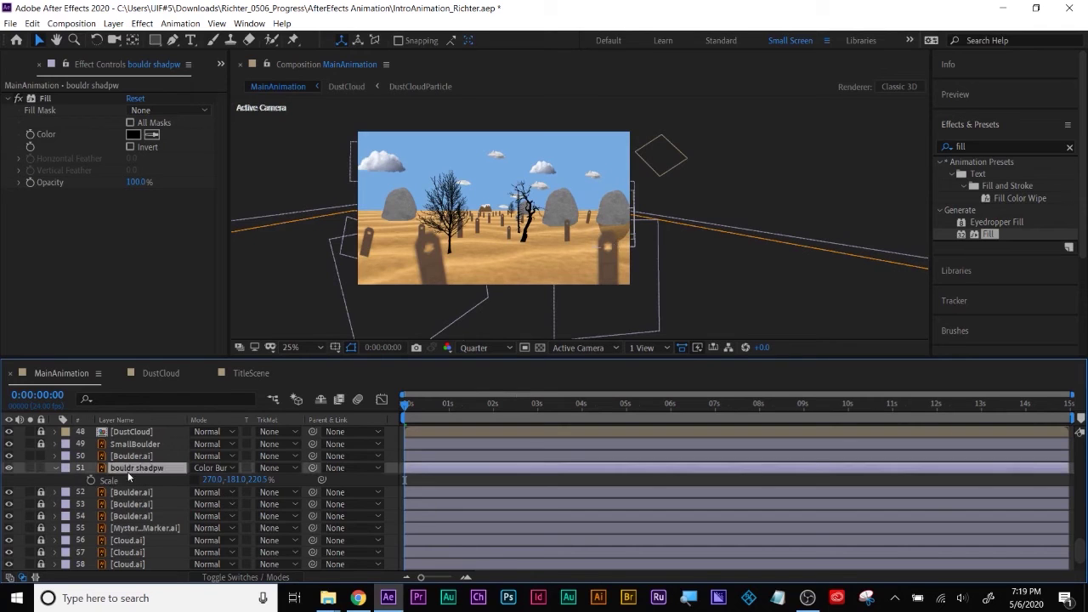
Step: Rotate the bouldr shadpw layer to -18° on Z and reframe the view
key("r")
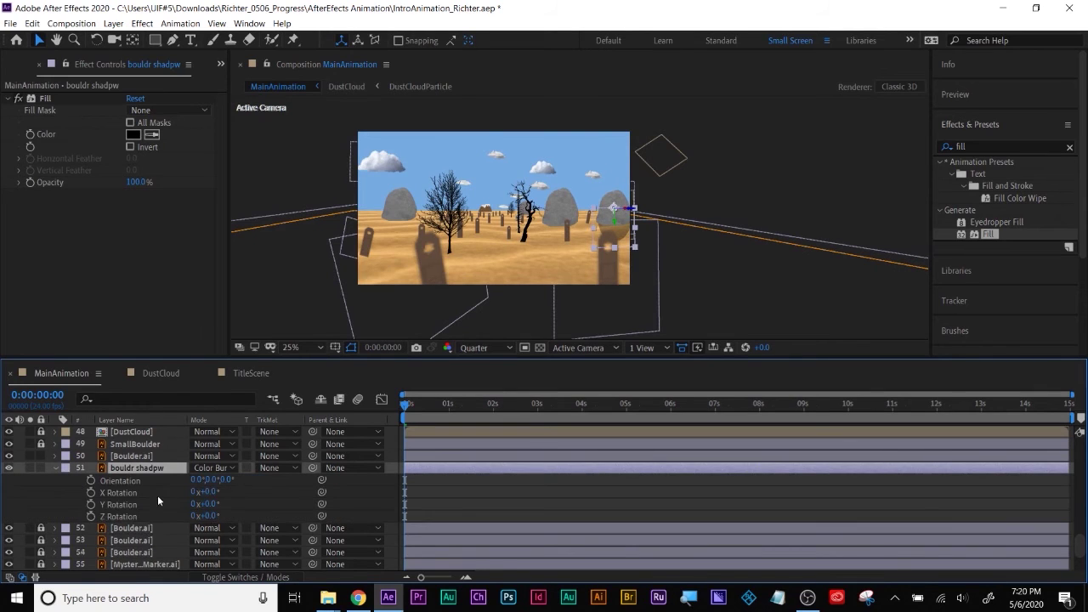
left_click_drag(205, 504, 202, 518)
scroll(651, 270, "up", 2)
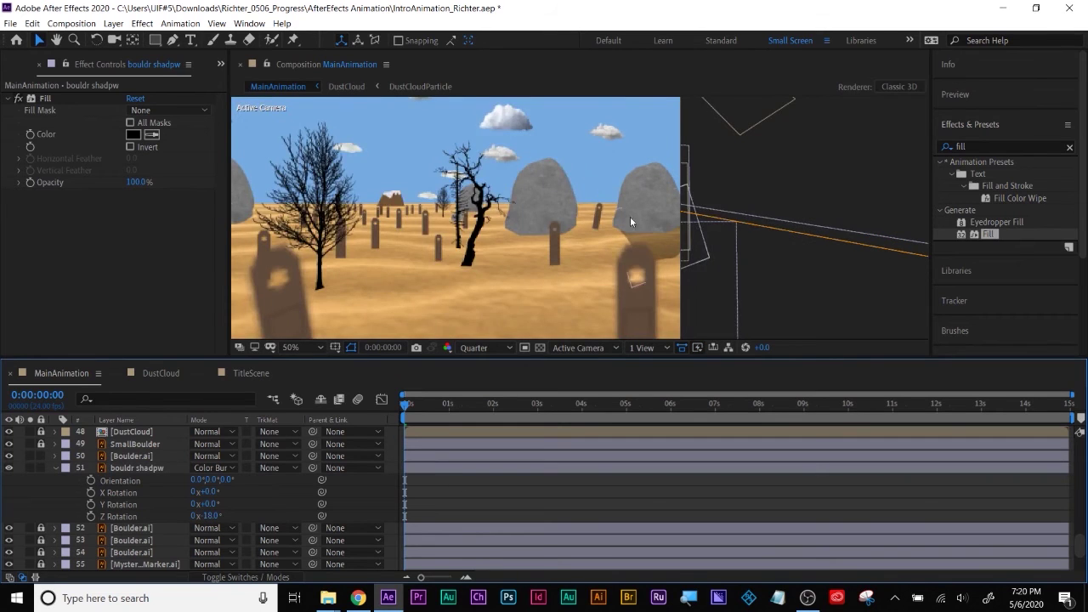
left_click_drag(630, 216, 628, 271)
key("v")
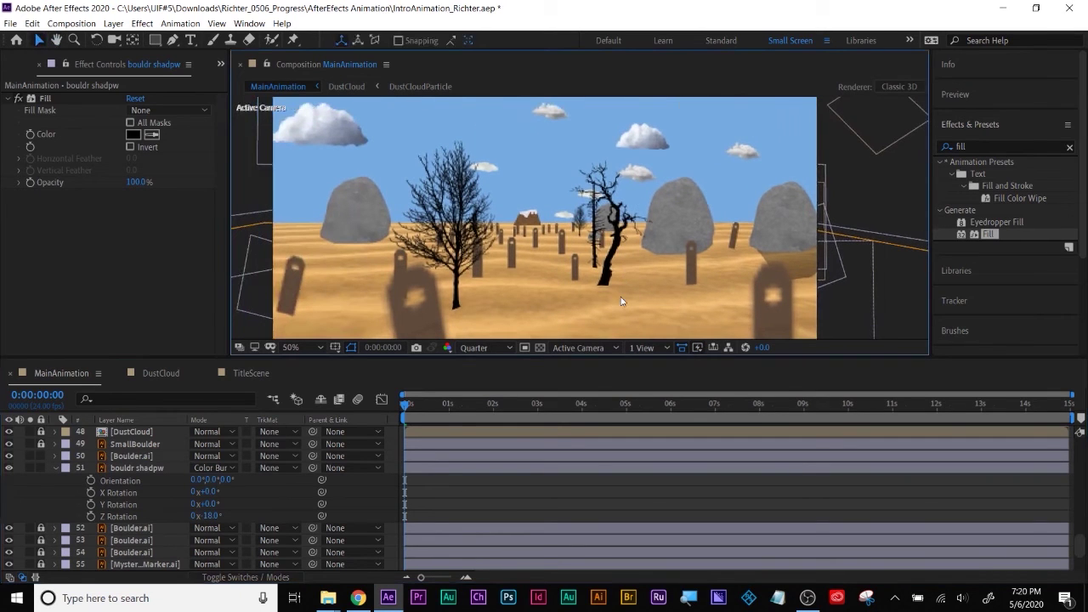
left_click(55, 469)
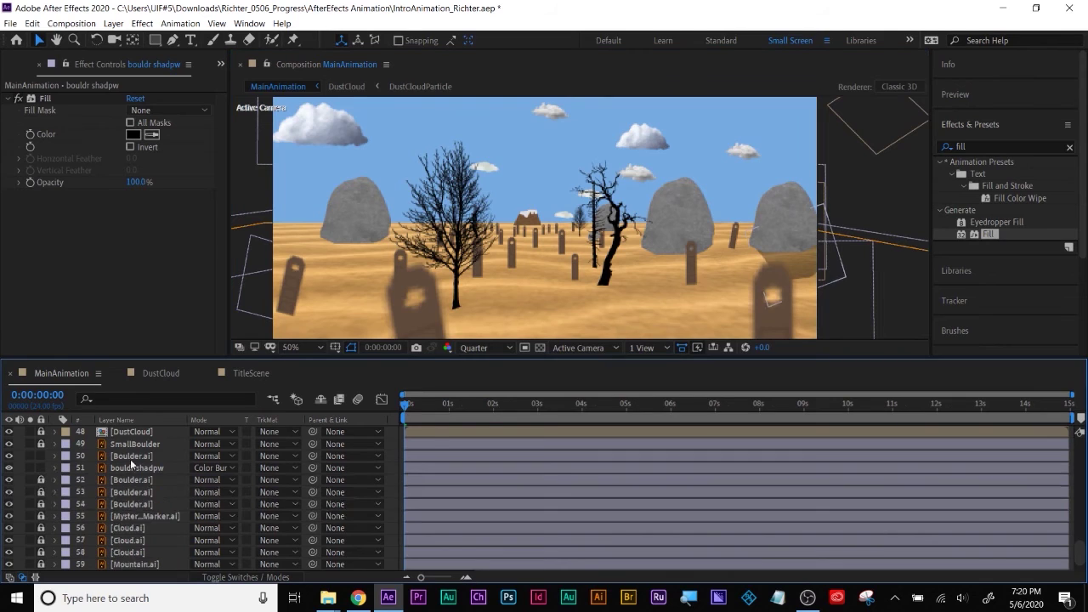
Step: Review the shadow's Scale and Rotation values, deselect all layers, and preview a later frame
left_click(136, 468)
key("s")
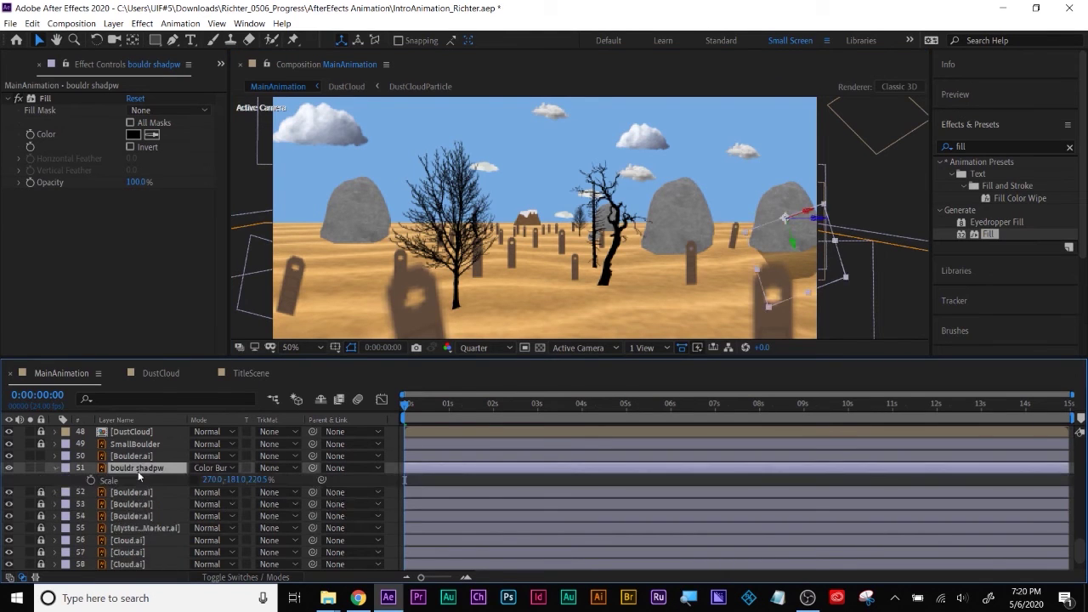
key("shift+r")
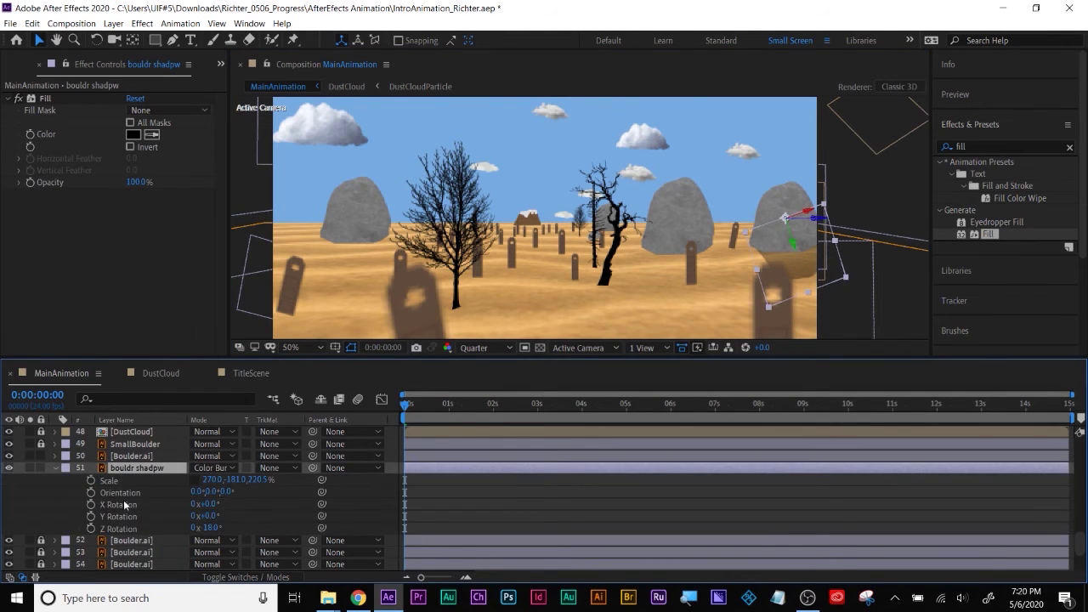
left_click(120, 495)
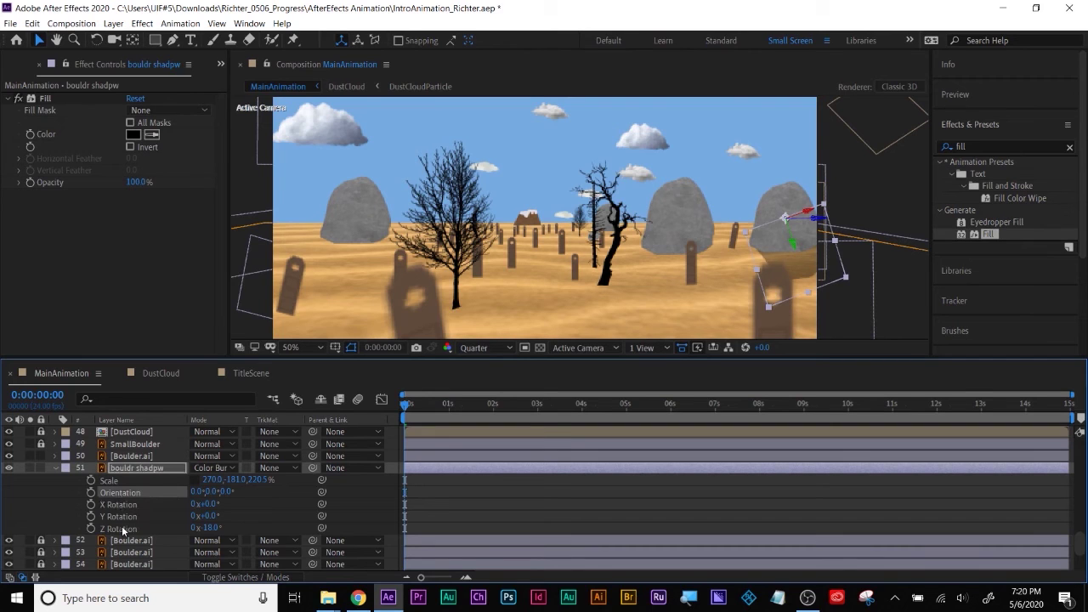
left_click(120, 529)
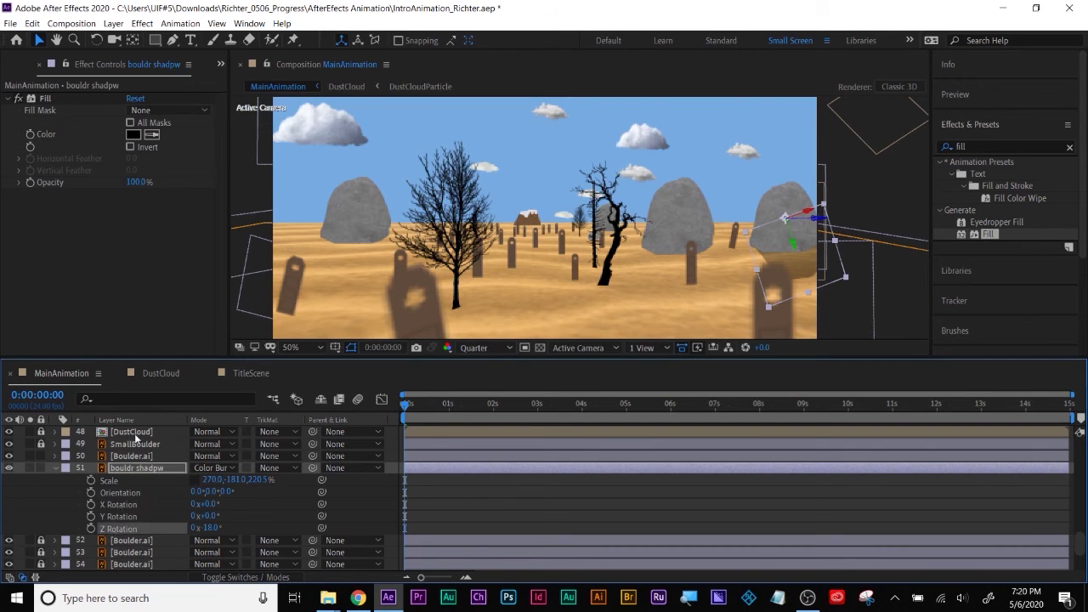
left_click(745, 524)
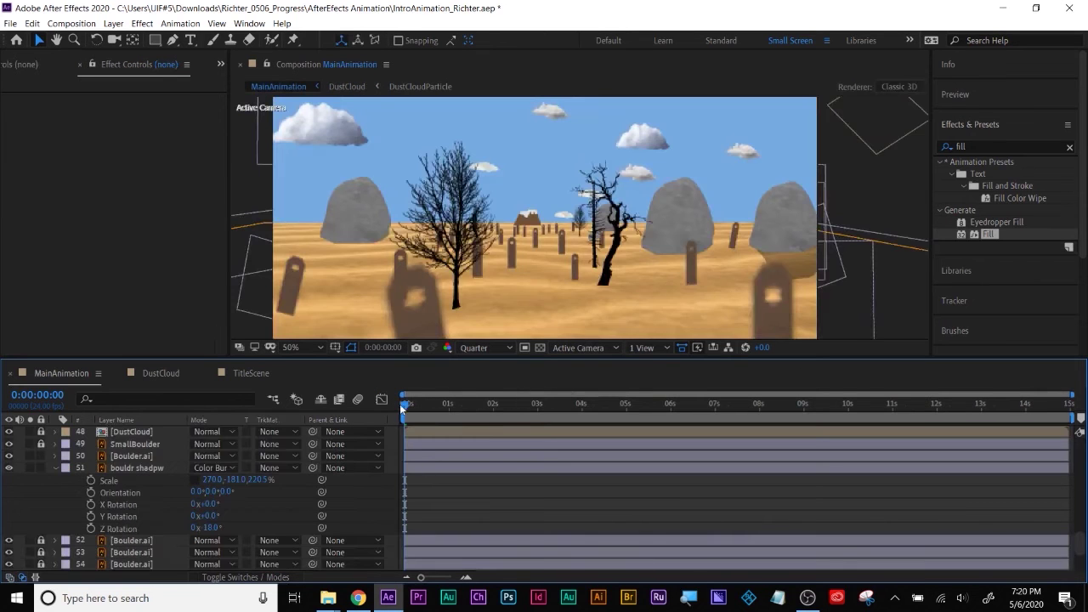
left_click_drag(404, 405, 283, 418)
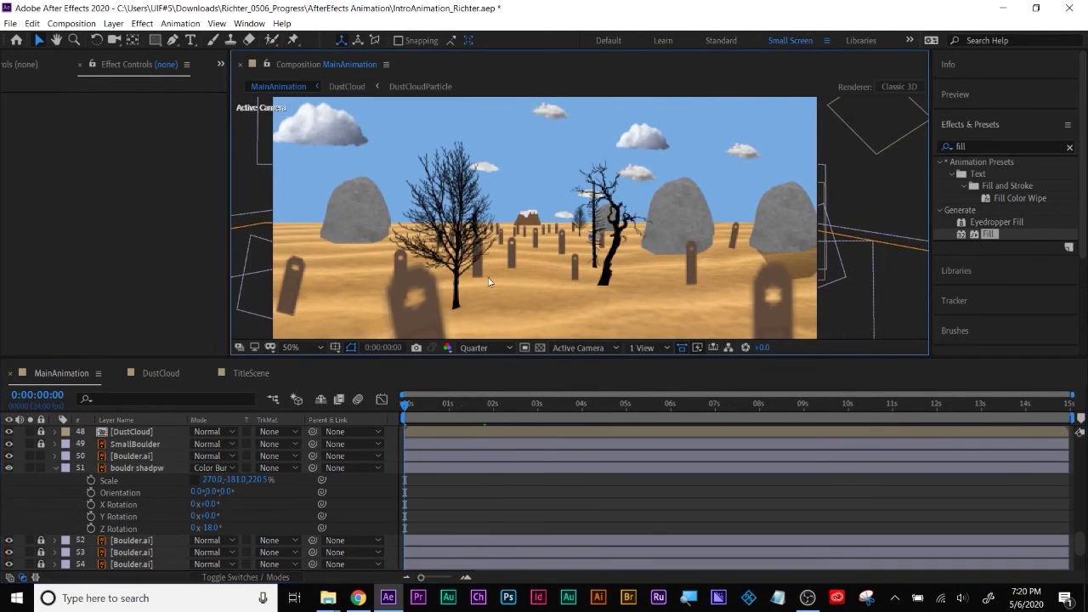
scroll(117, 487, "up", 6)
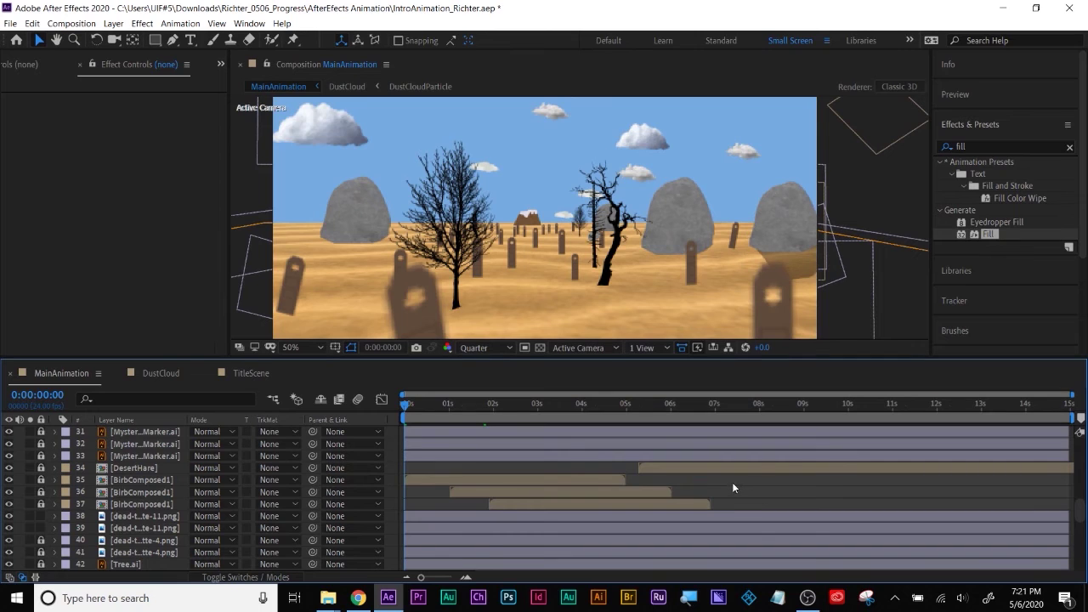
scroll(39, 489, "up", 1)
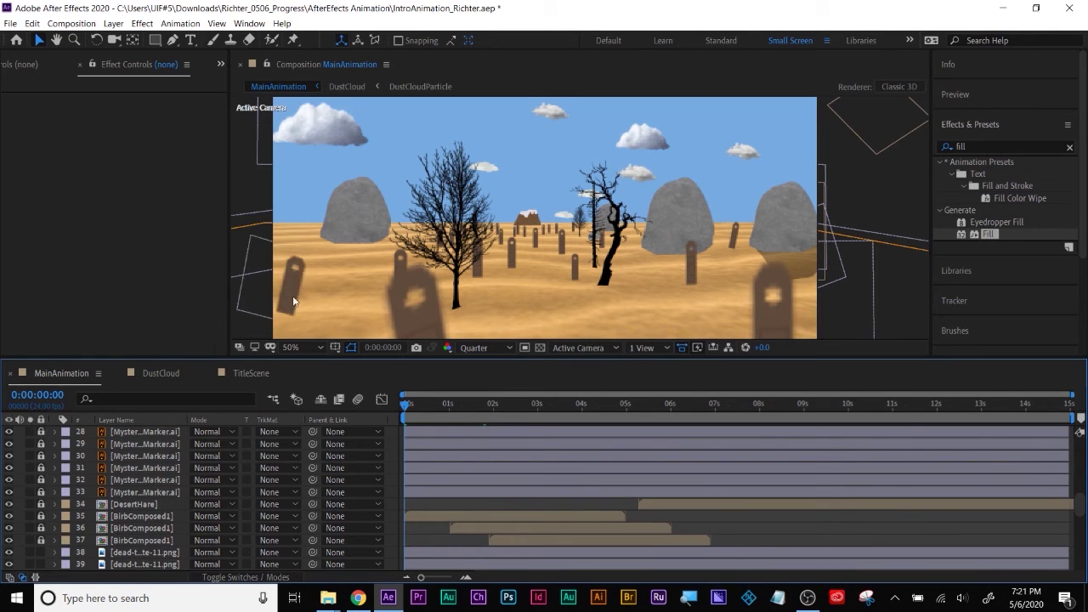
Step: Unlock and duplicate Mysterious Marker layer 33, flip the copy horizontally and move it lower
left_click(41, 492)
left_click(120, 493)
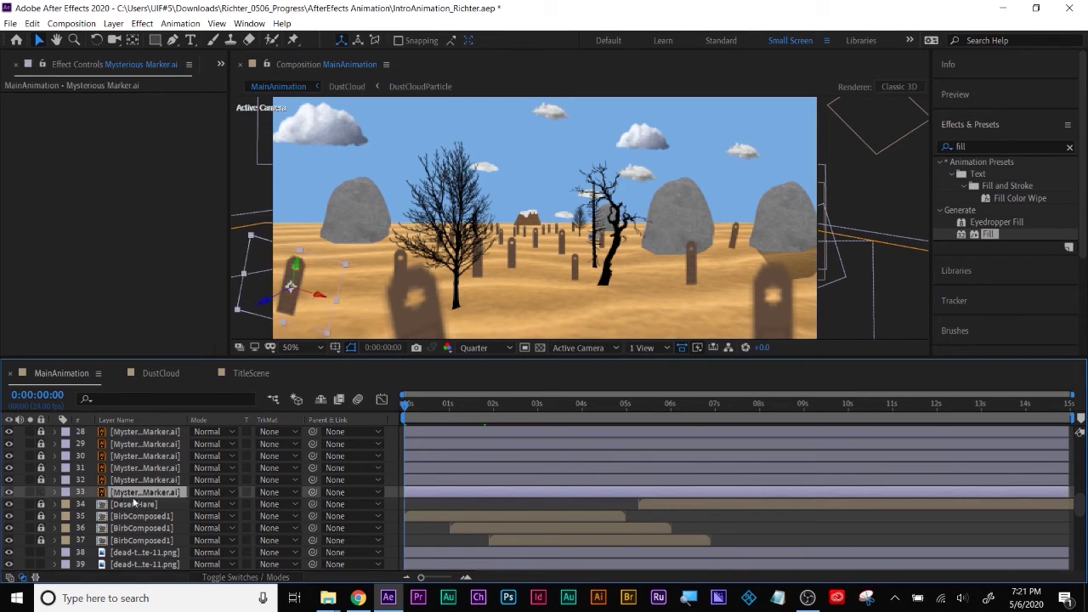
key("ctrl+d")
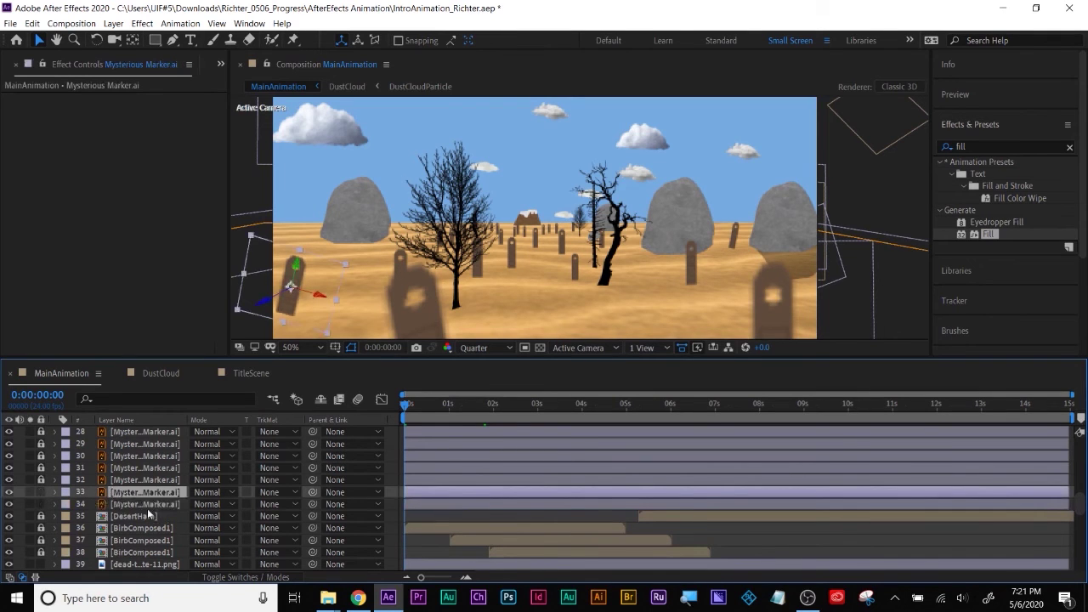
right_click(140, 503)
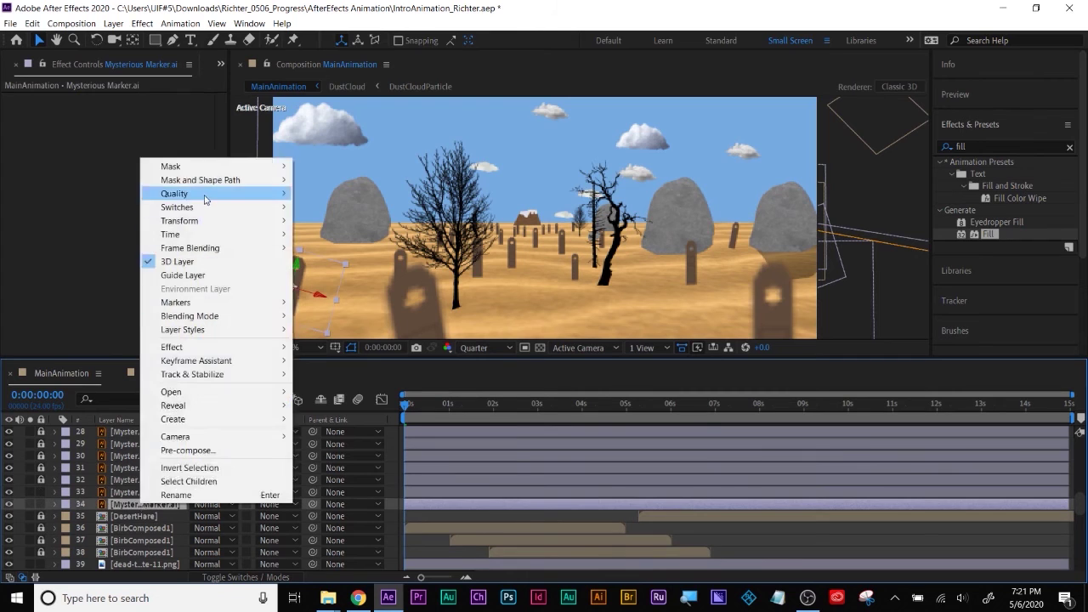
mouse_move(191, 221)
left_click(336, 321)
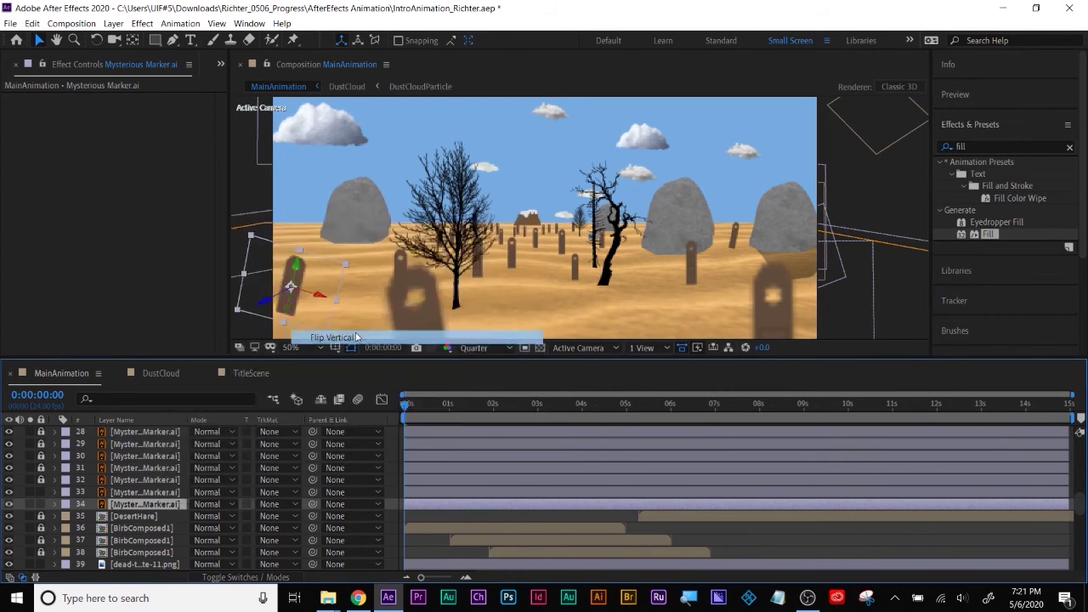
left_click_drag(296, 283, 272, 354)
Step: Select marker layer 34, then the bouldr shadpw layer's Fill effect
scroll(214, 507, "down", 1)
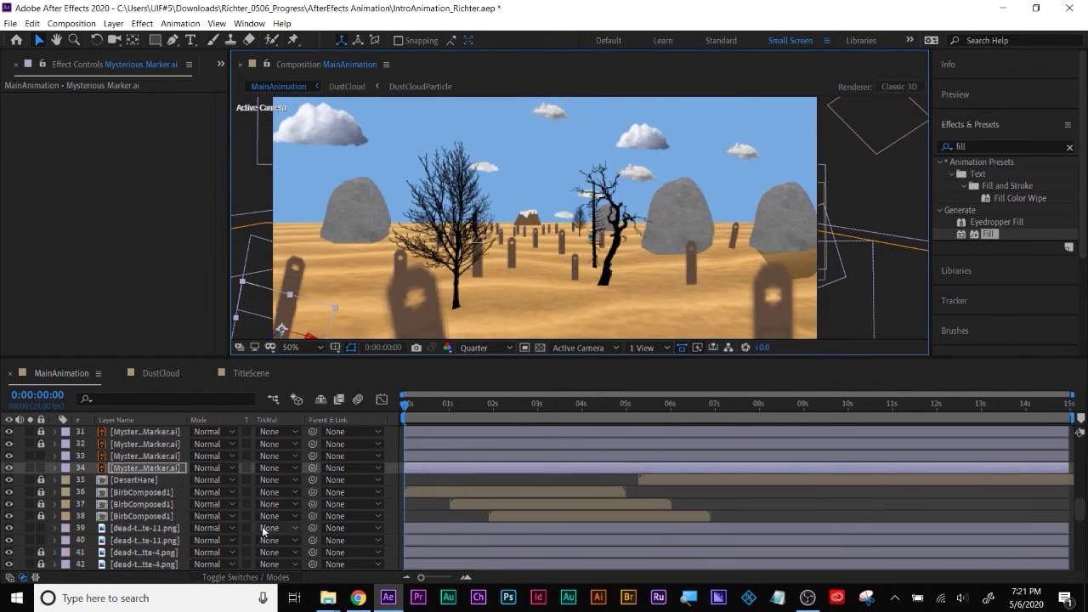
scroll(214, 508, "down", 2)
scroll(171, 500, "up", 5)
scroll(172, 503, "up", 7)
scroll(172, 503, "down", 4)
scroll(172, 503, "down", 5)
left_click(172, 503)
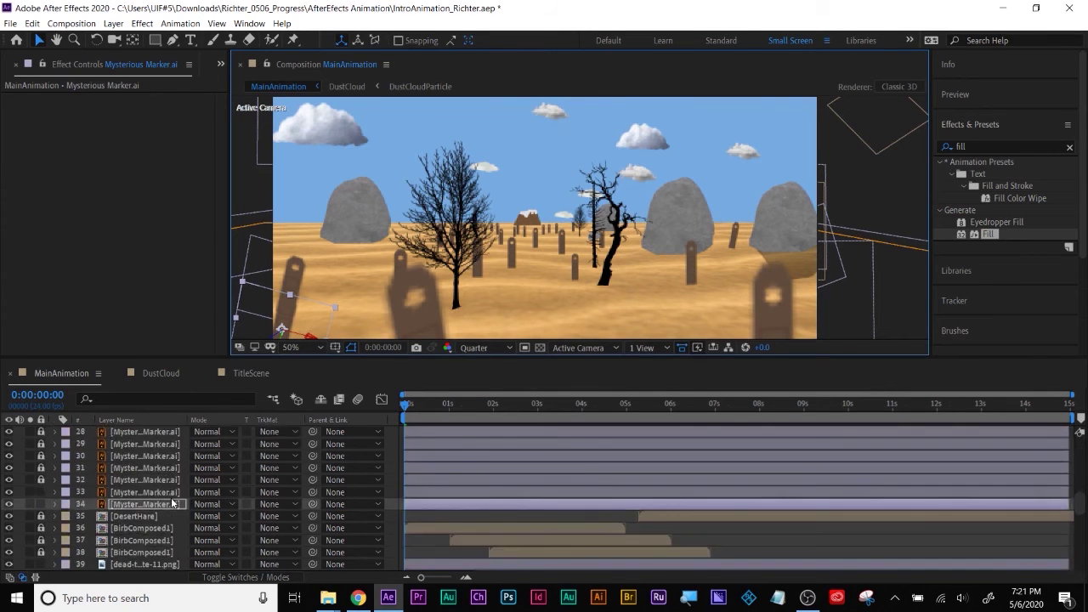
scroll(172, 503, "down", 1)
left_click(132, 540)
scroll(132, 537, "down", 4)
left_click(132, 540)
left_click(45, 100)
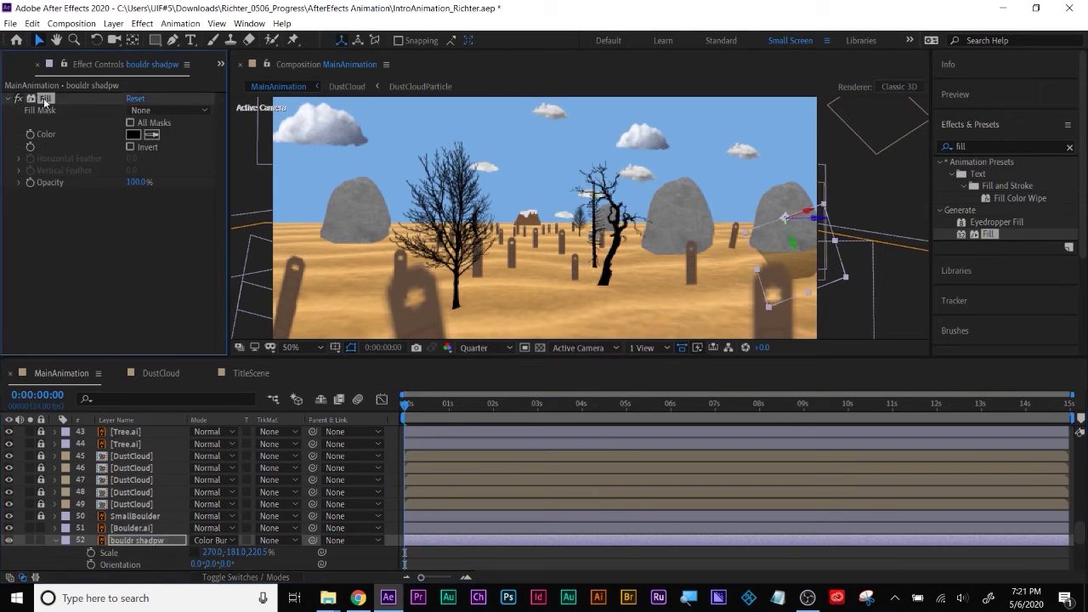
Step: Copy the shadow's black Fill effect and paste it onto marker layer 34
key("ctrl+c")
scroll(140, 493, "up", 5)
left_click(140, 504)
key("ctrl+v")
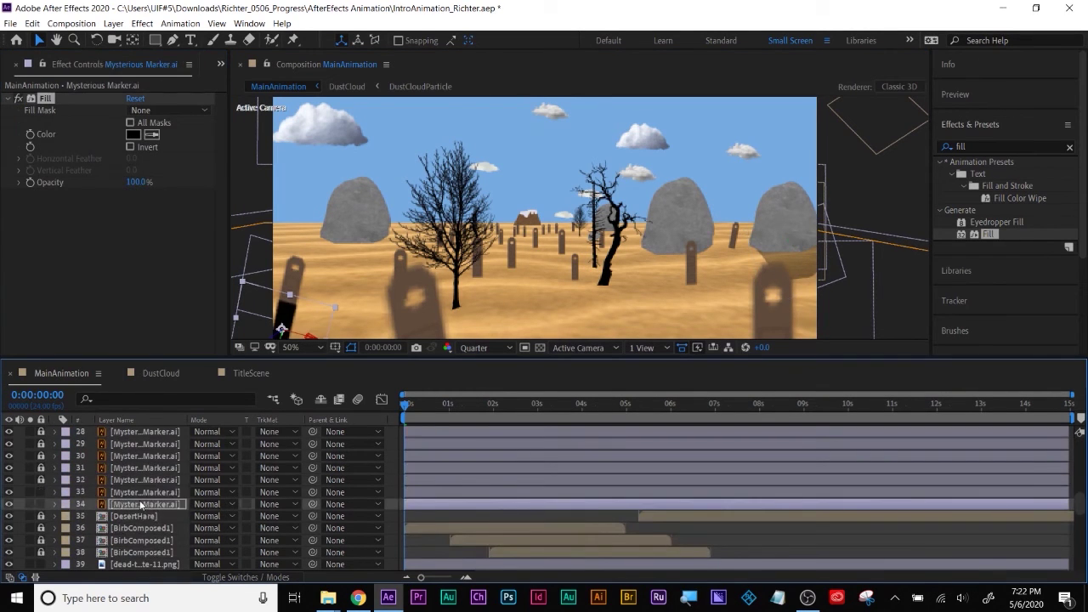
scroll(192, 514, "down", 1)
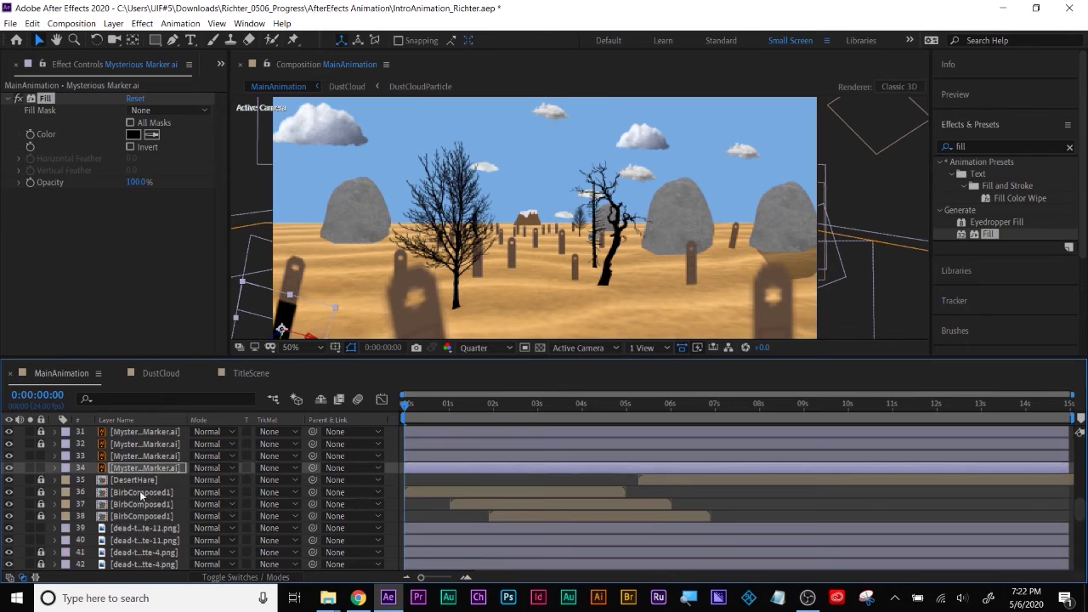
scroll(140, 509, "down", 1)
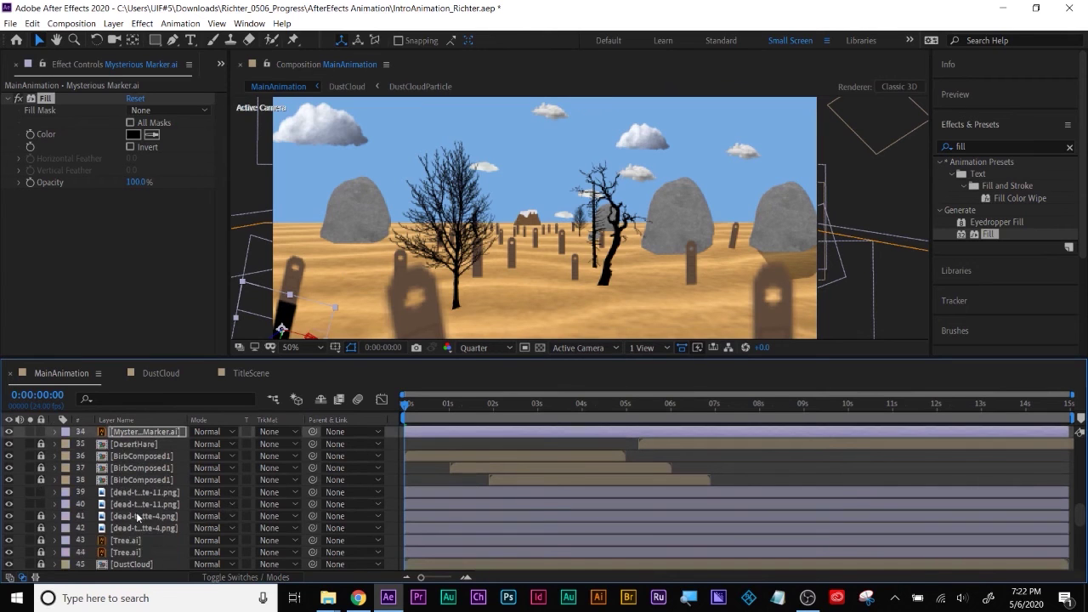
Step: Reveal the marker's rotation properties and pick the boulder shadow's -18° Z Rotation
key("r")
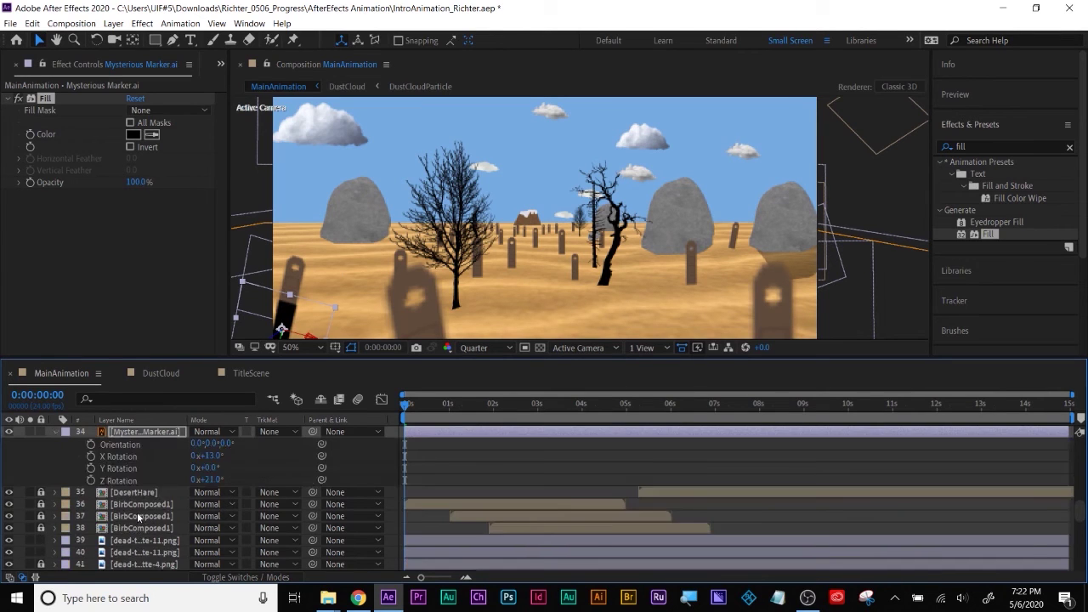
scroll(151, 499, "down", 5)
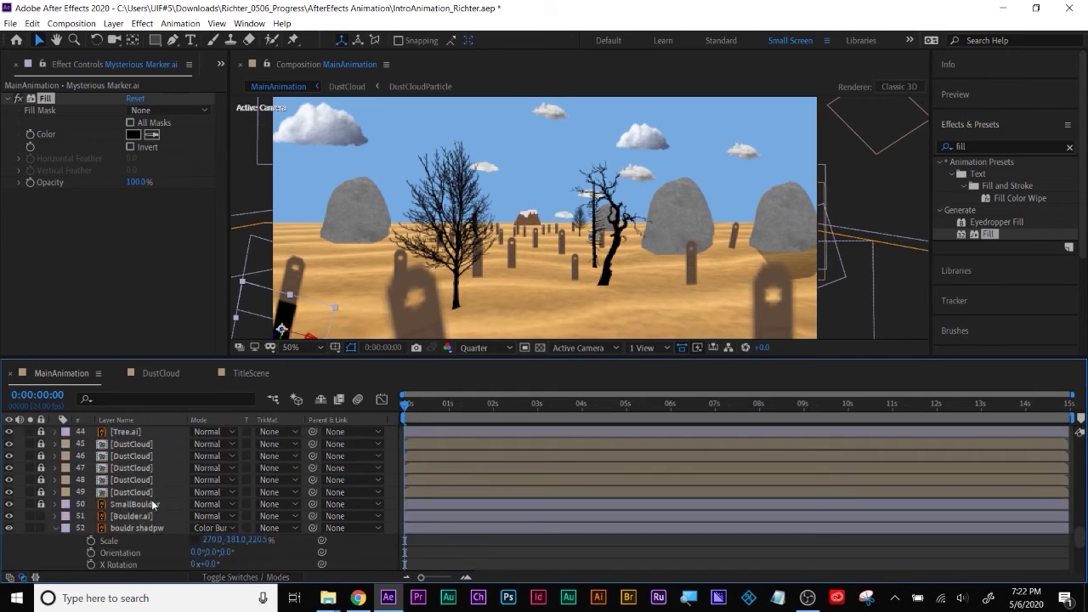
scroll(153, 505, "down", 1)
left_click(115, 529)
left_click(123, 552)
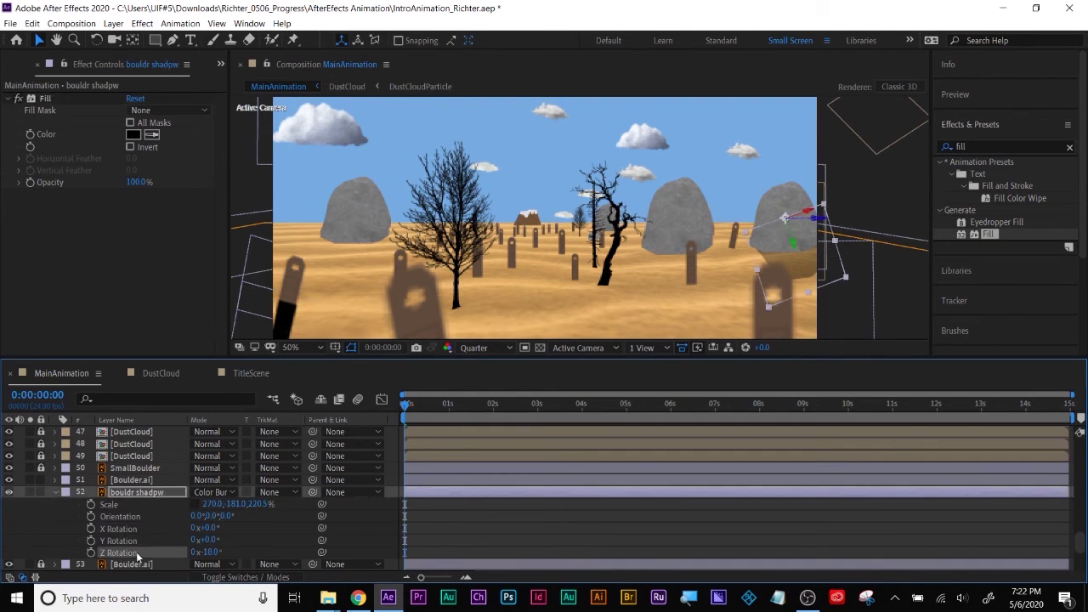
scroll(149, 524, "up", 5)
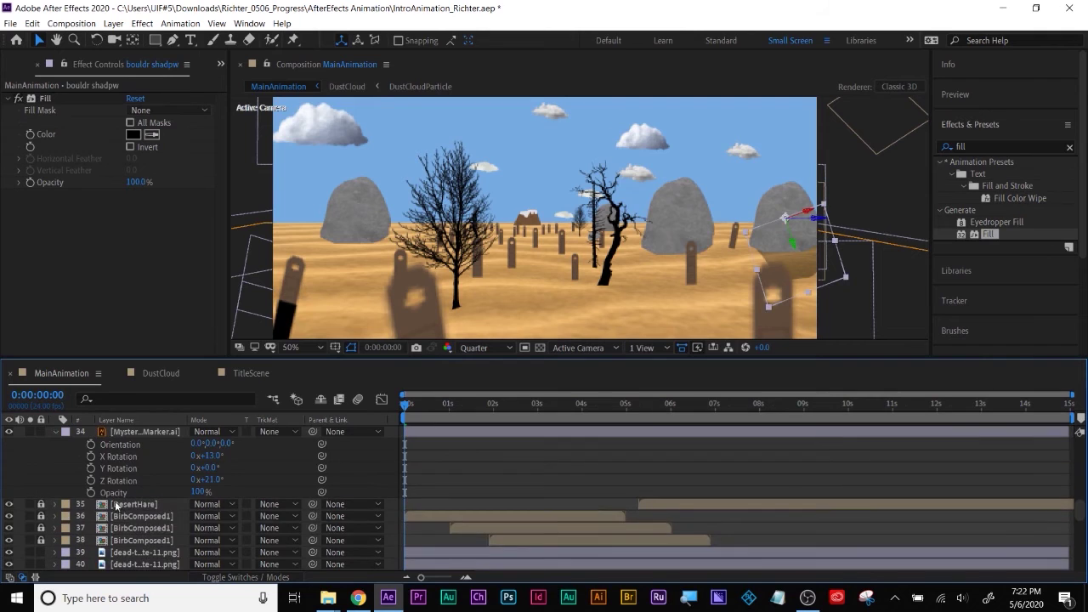
Step: Give the marker a -18° Z Rotation and move it up and to the right
left_click(198, 528)
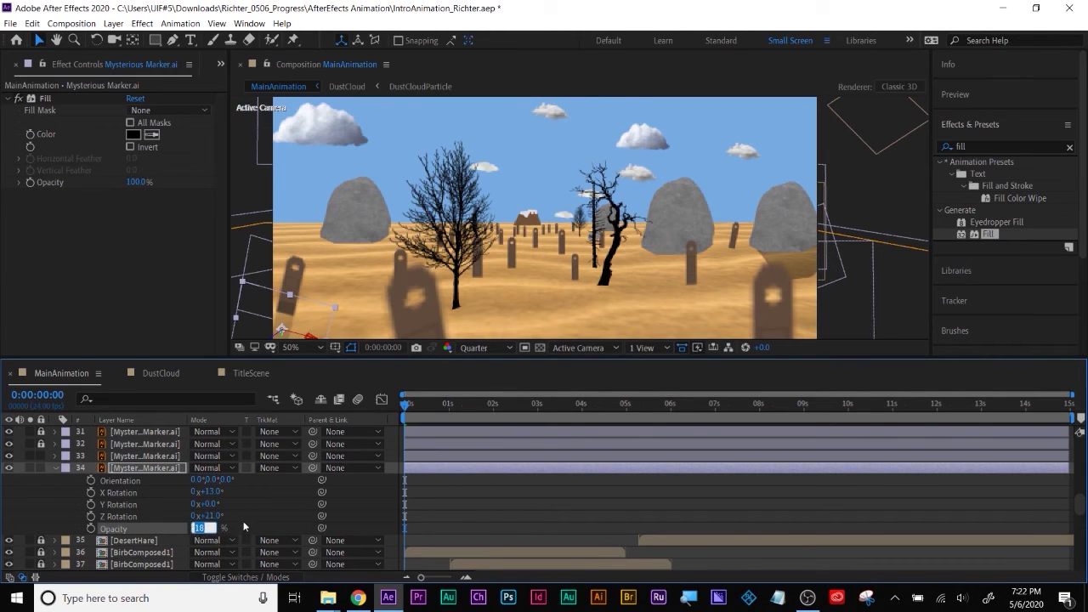
type("0")
key("Return")
key("ctrl+z")
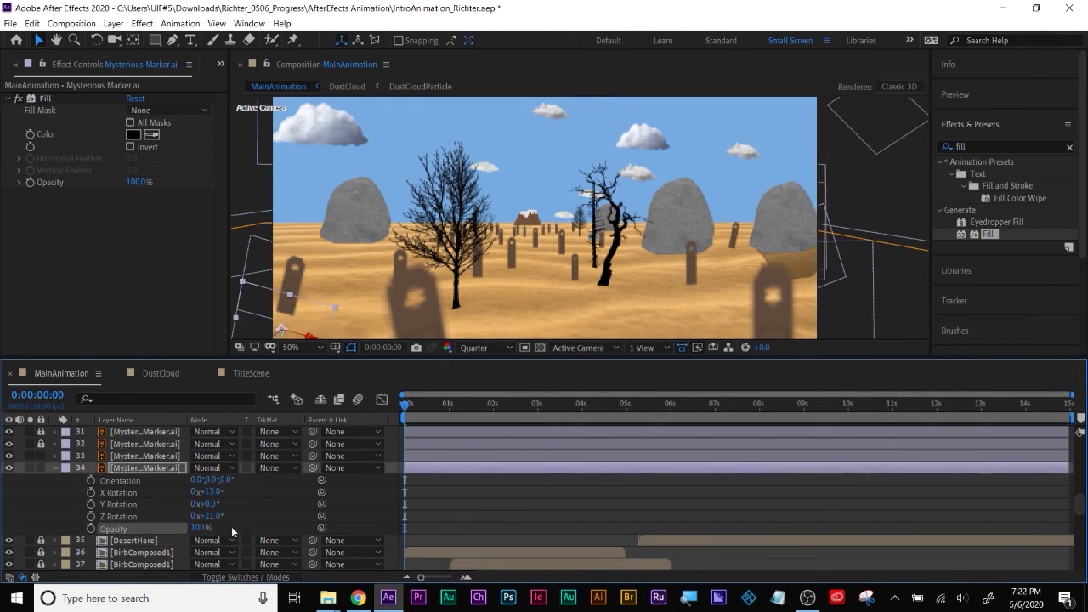
left_click(120, 517)
key("ctrl+z")
mouse_move(280, 323)
left_mouse_down()
mouse_move(336, 318)
mouse_move(288, 317)
mouse_move(299, 320)
left_mouse_up()
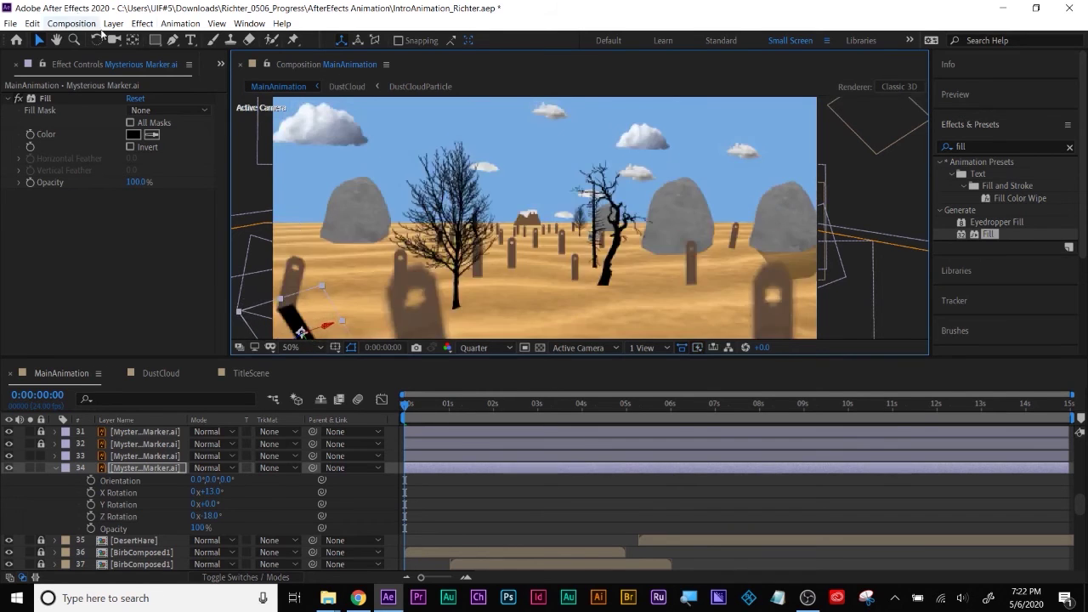
Step: Shift the marker's anchor point up-left and check the boulder shadow's 36% opacity
left_click(133, 40)
left_click_drag(318, 336, 291, 311)
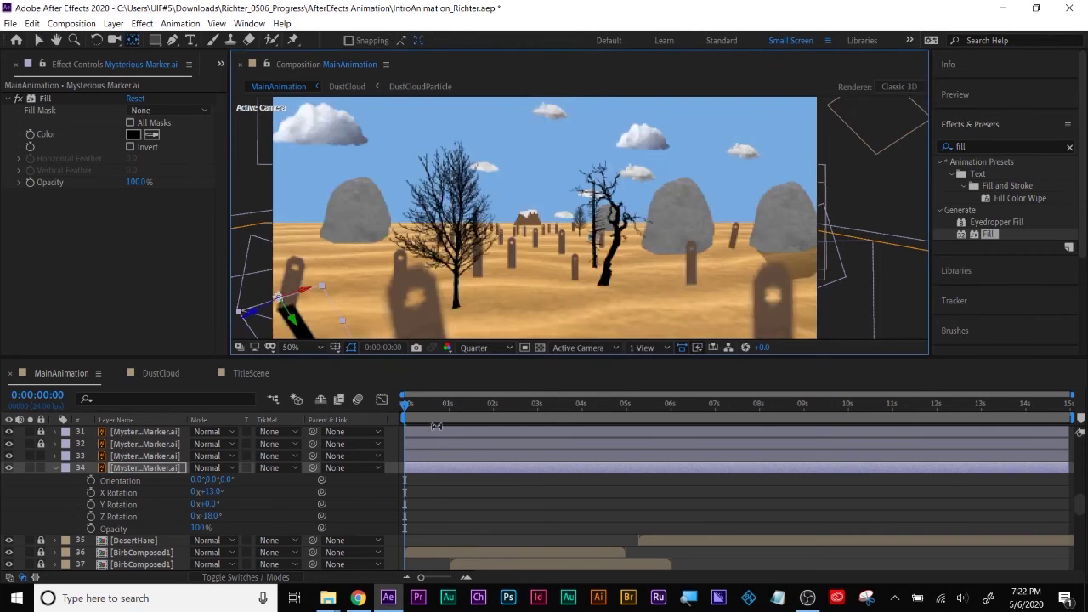
scroll(166, 504, "down", 6)
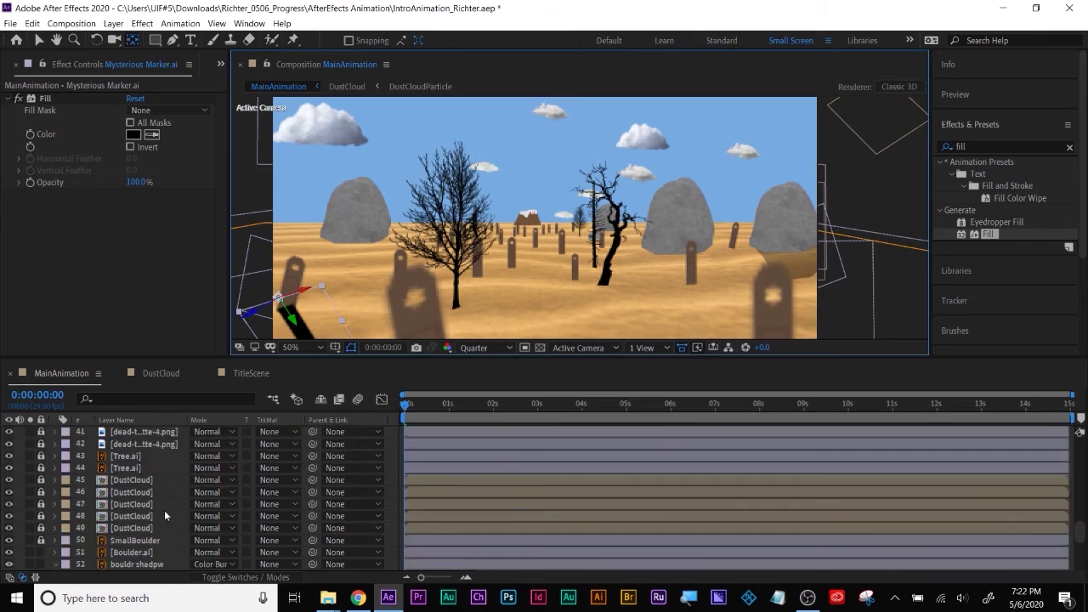
scroll(145, 522, "down", 2)
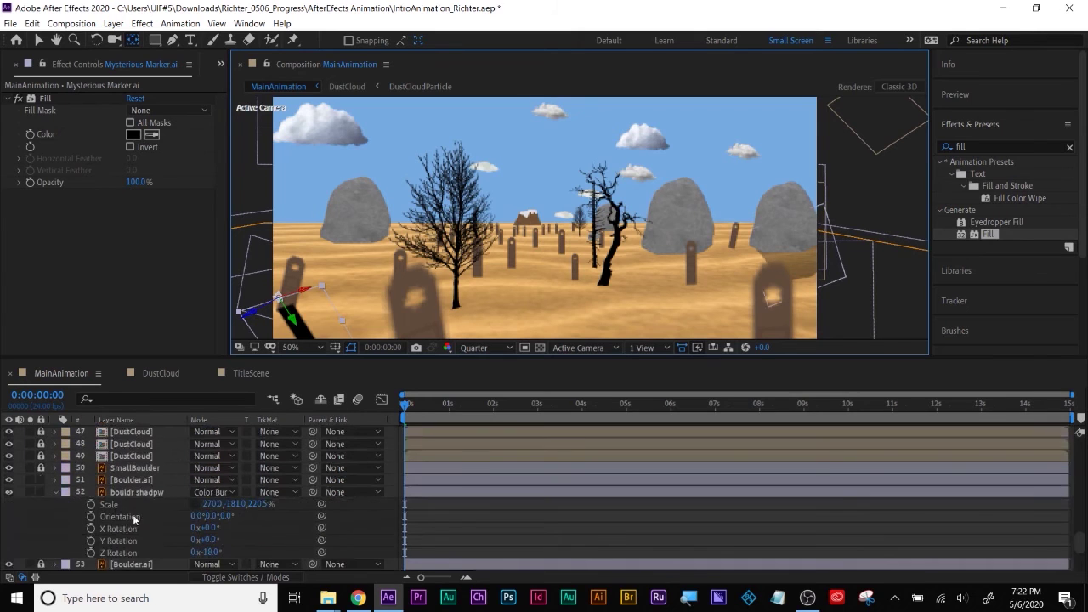
left_click(128, 494)
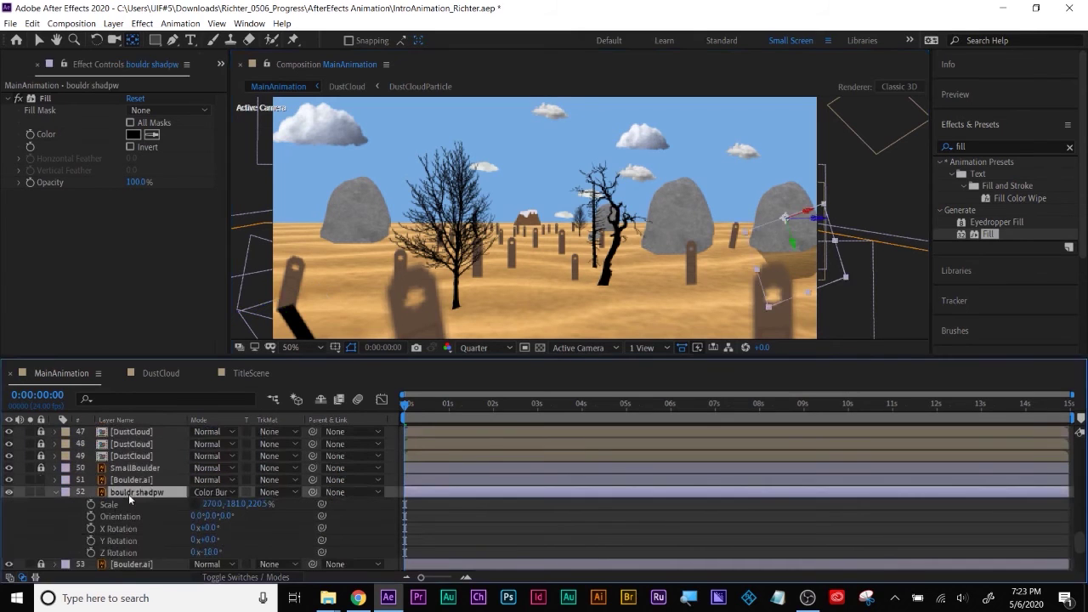
key("shift+t")
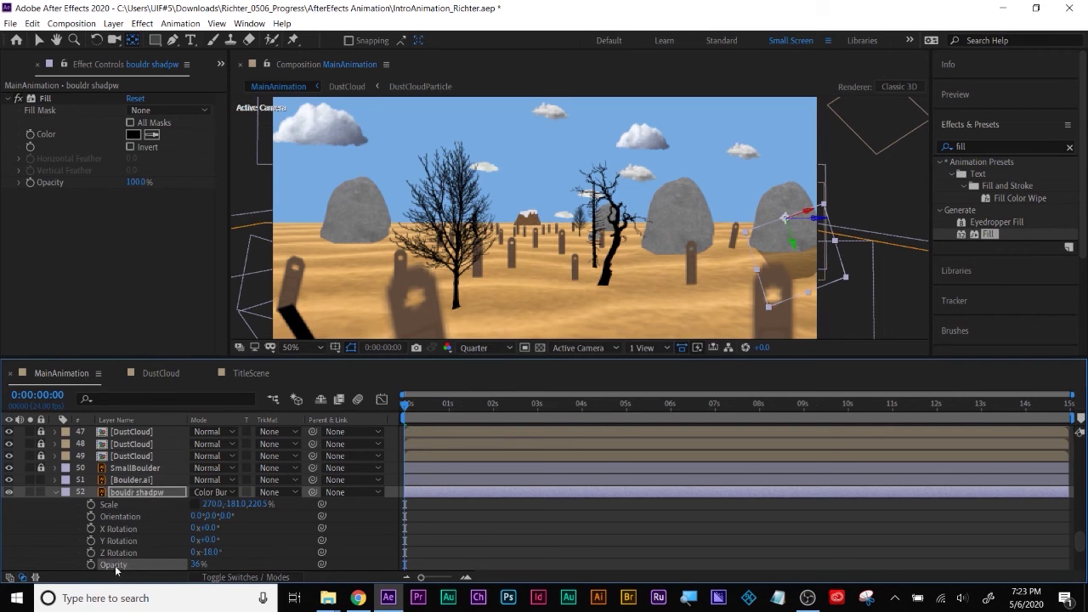
Step: Show the Mysterious Marker layer's Opacity and set its blending mode to Color Burn
scroll(167, 494, "up", 5)
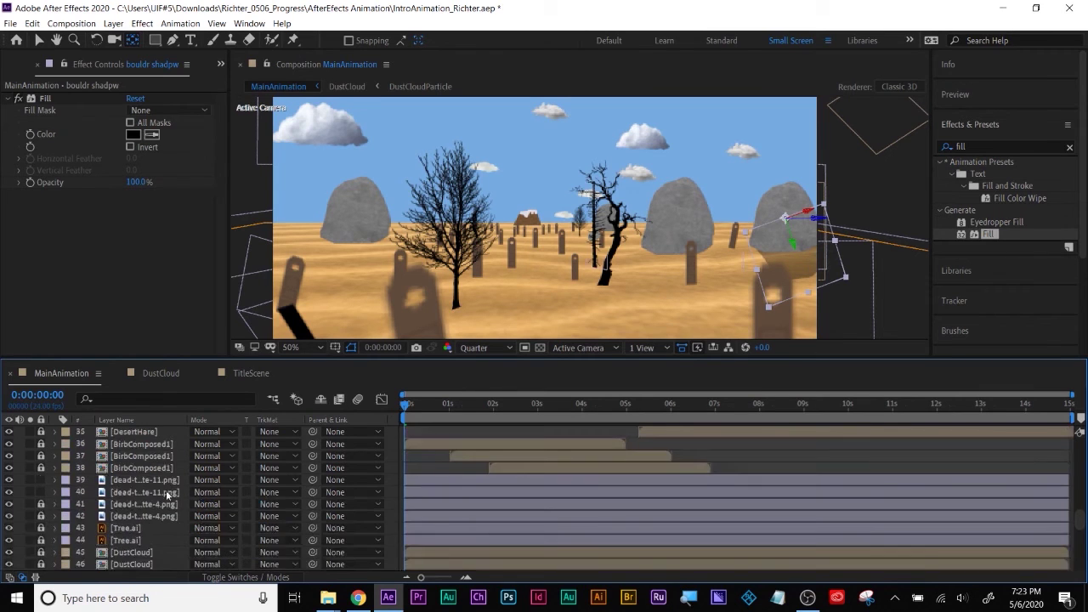
scroll(140, 507, "up", 2)
left_click(140, 430)
key("t")
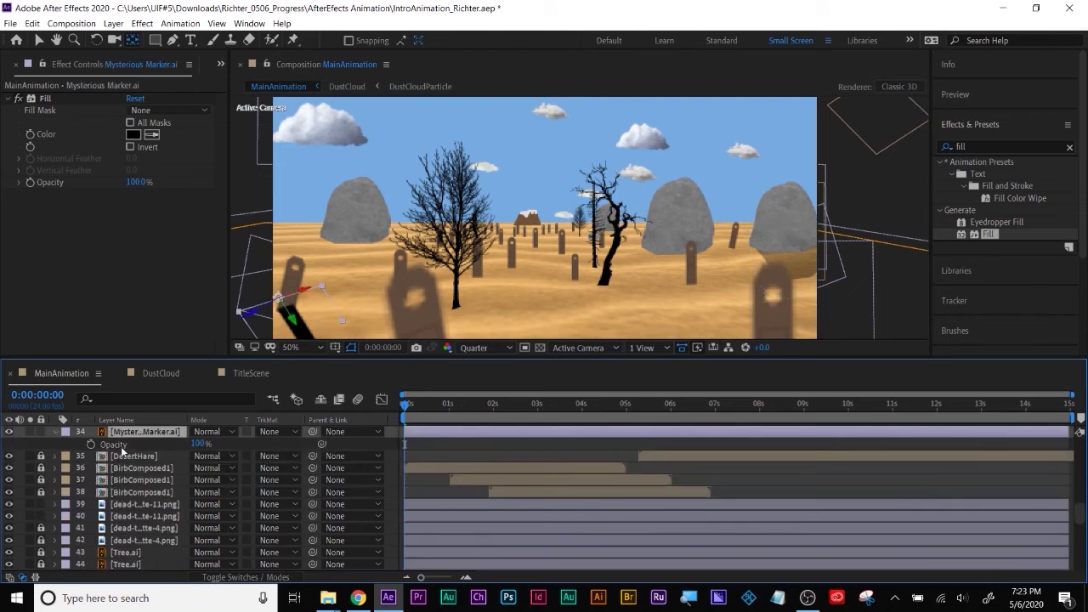
scroll(166, 480, "up", 3)
left_click(213, 504)
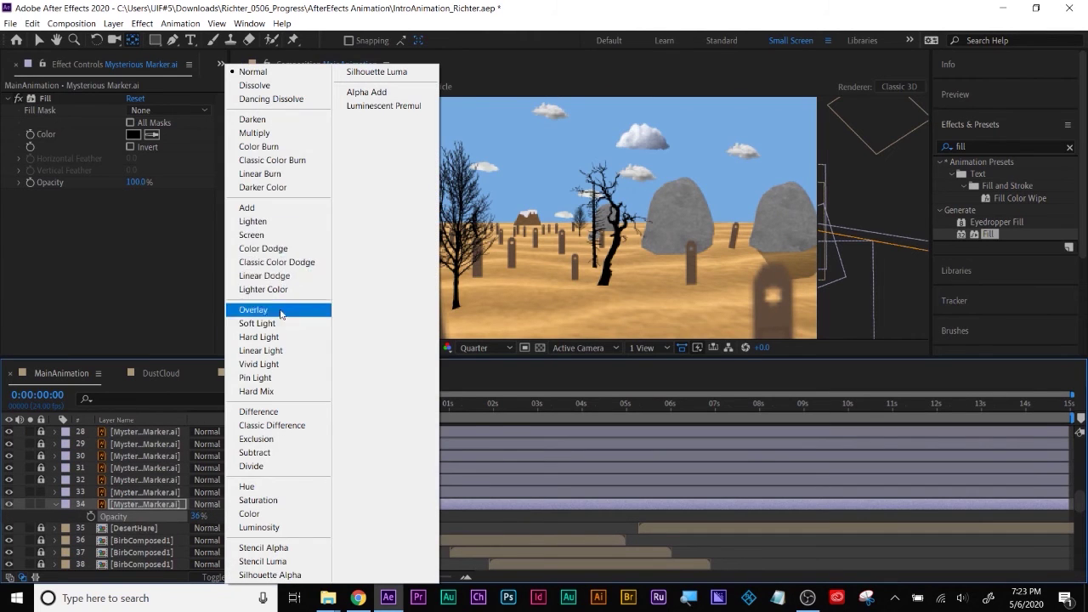
left_click(263, 173)
Step: Nudge the marker shadow into place in the scene and return to the Selection tool
left_click(285, 315)
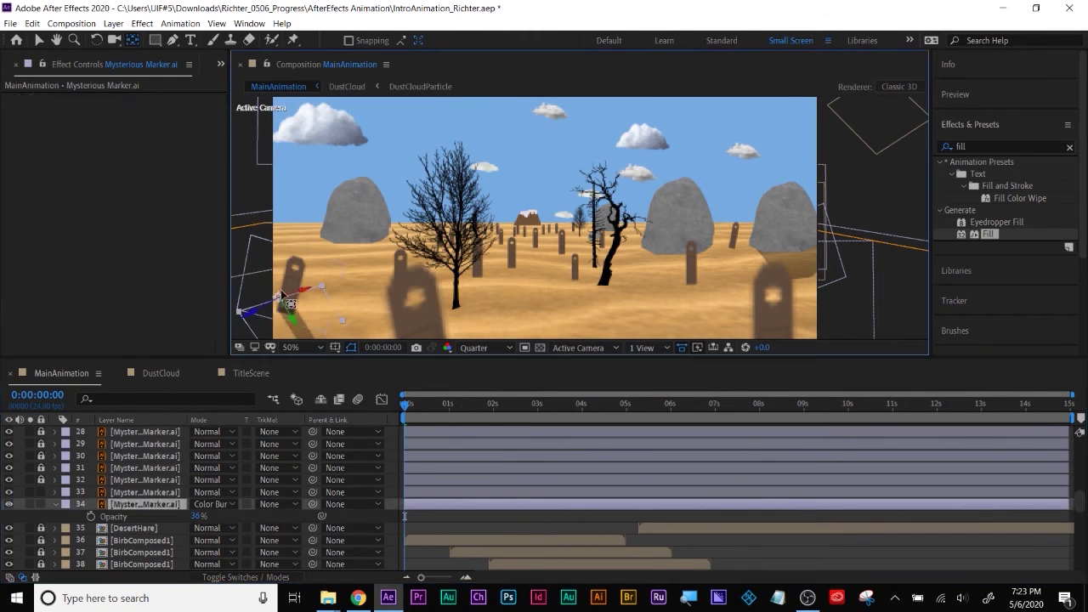
left_click(304, 339)
left_click_drag(290, 311, 293, 319)
key("v")
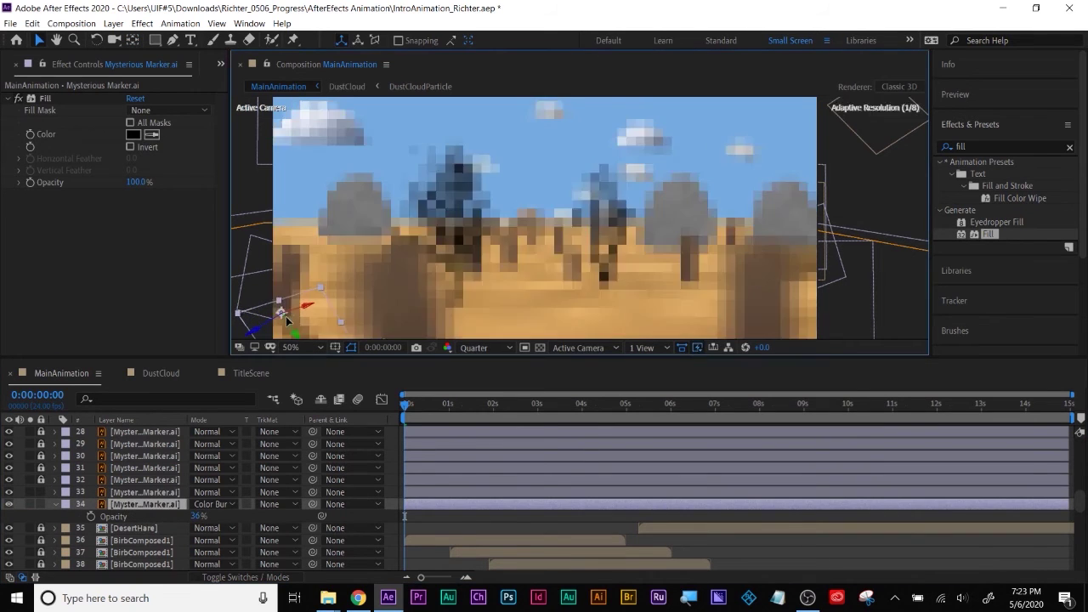
left_click(447, 515)
left_click(234, 577)
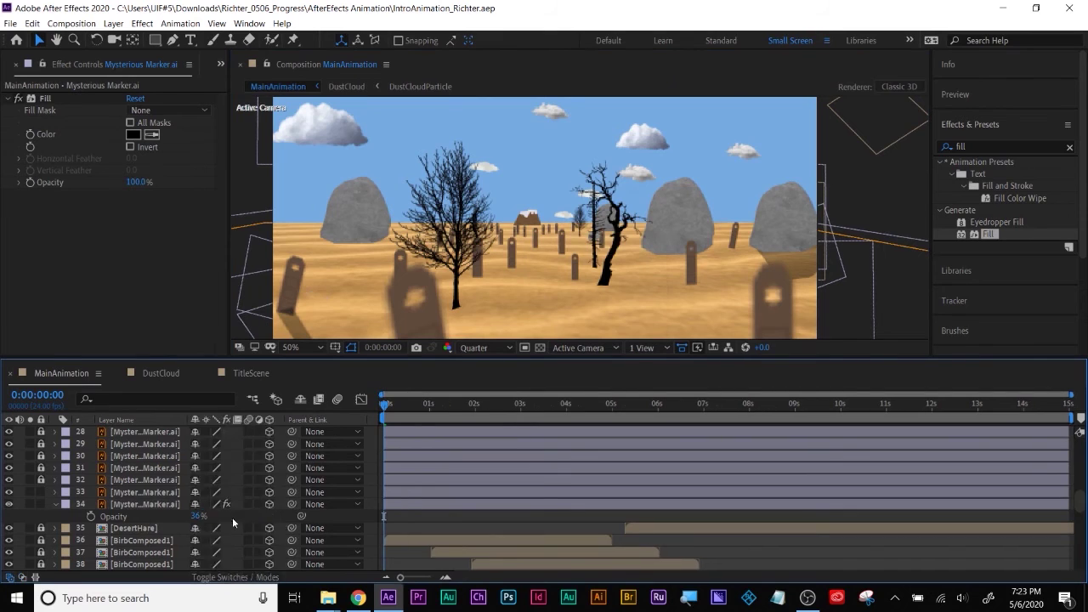
Step: Inspect Boulder.ai's Material Options, confirming Casts Shadows is Off, and collapse its properties
scroll(232, 517, "down", 5)
right_click(122, 507)
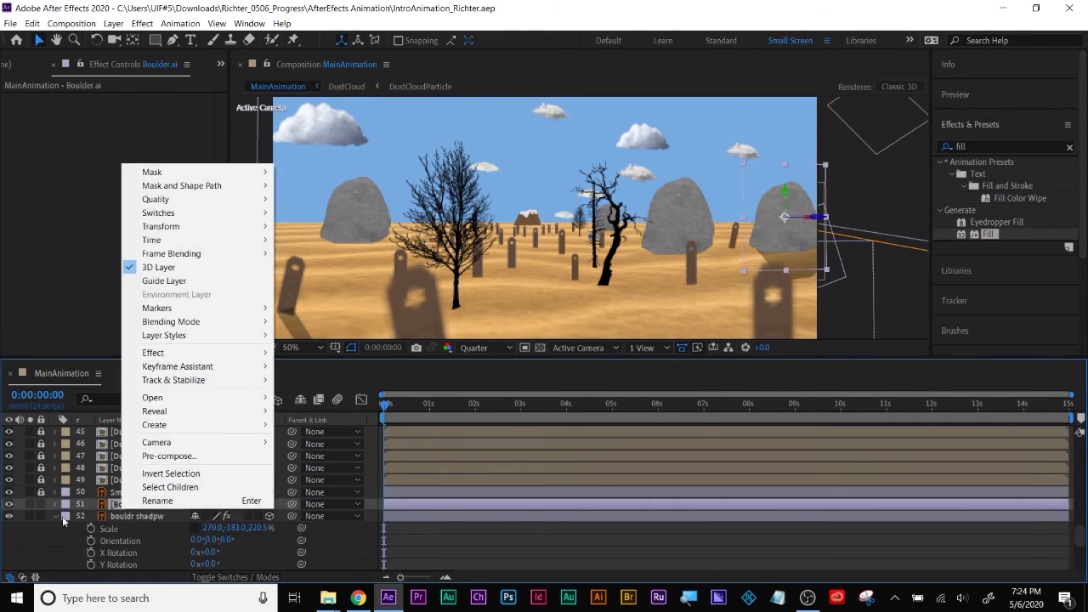
left_click(54, 504)
scroll(71, 491, "down", 2)
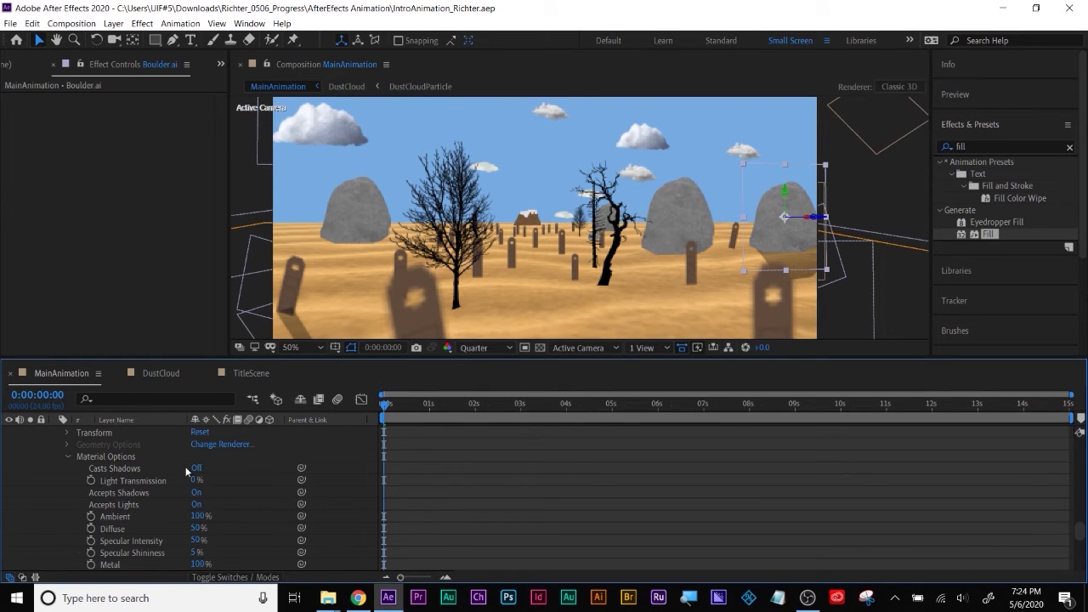
scroll(253, 481, "down", 2)
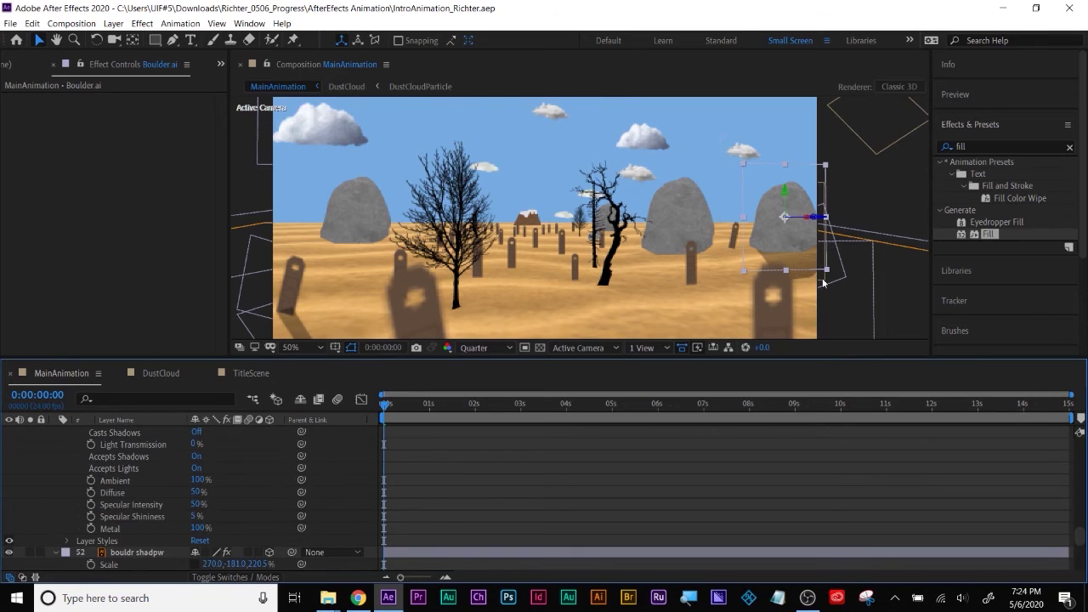
scroll(153, 502, "up", 5)
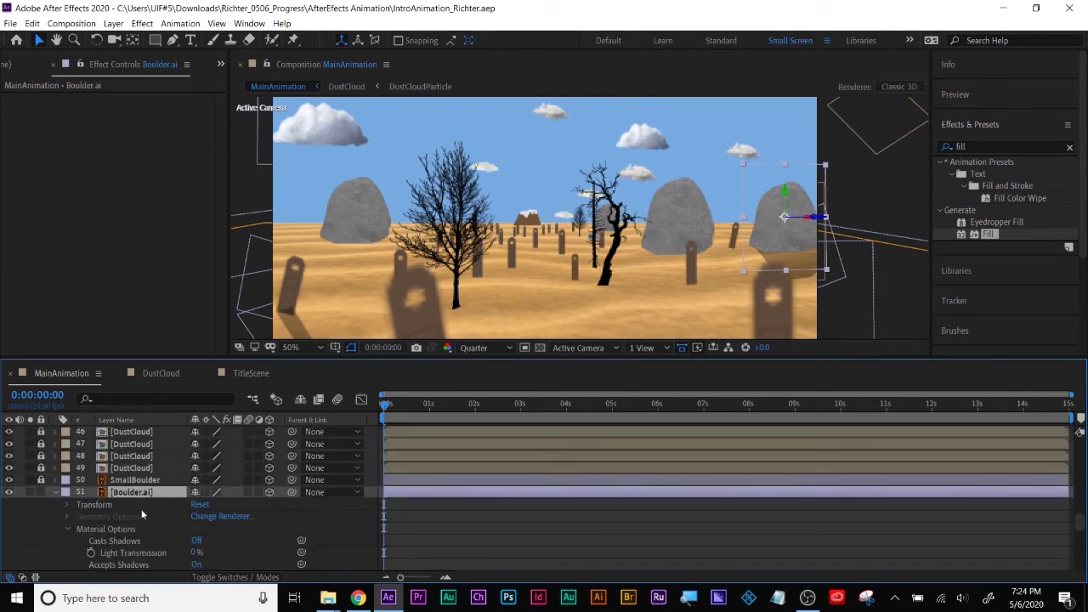
left_click(56, 493)
left_click(487, 533)
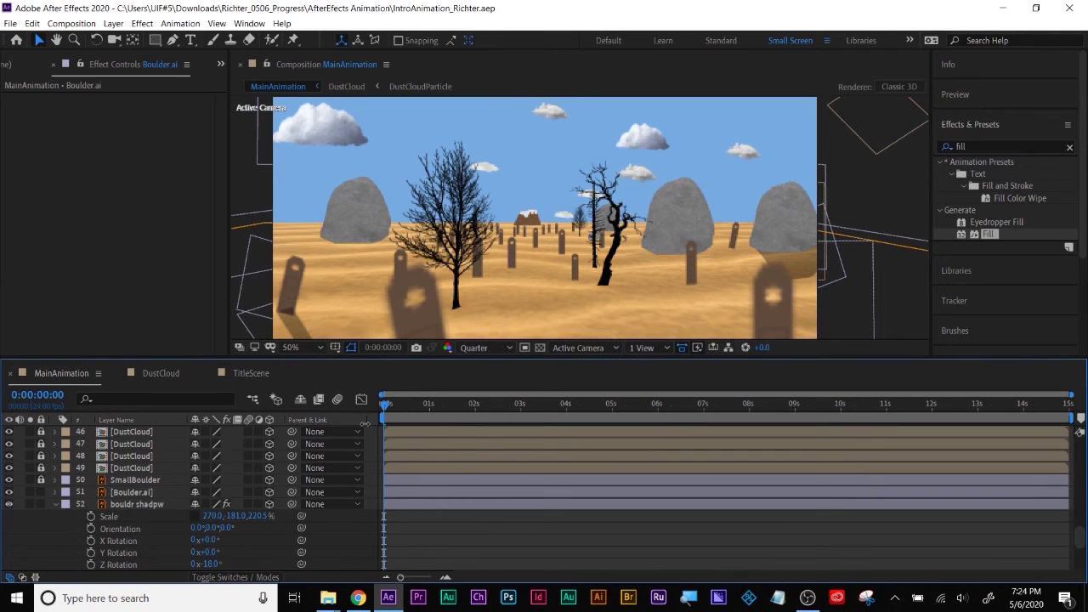
Step: Collapse the boulder shadow's properties and select and unlock dead-tree silhouette layer 42
scroll(70, 502, "down", 1)
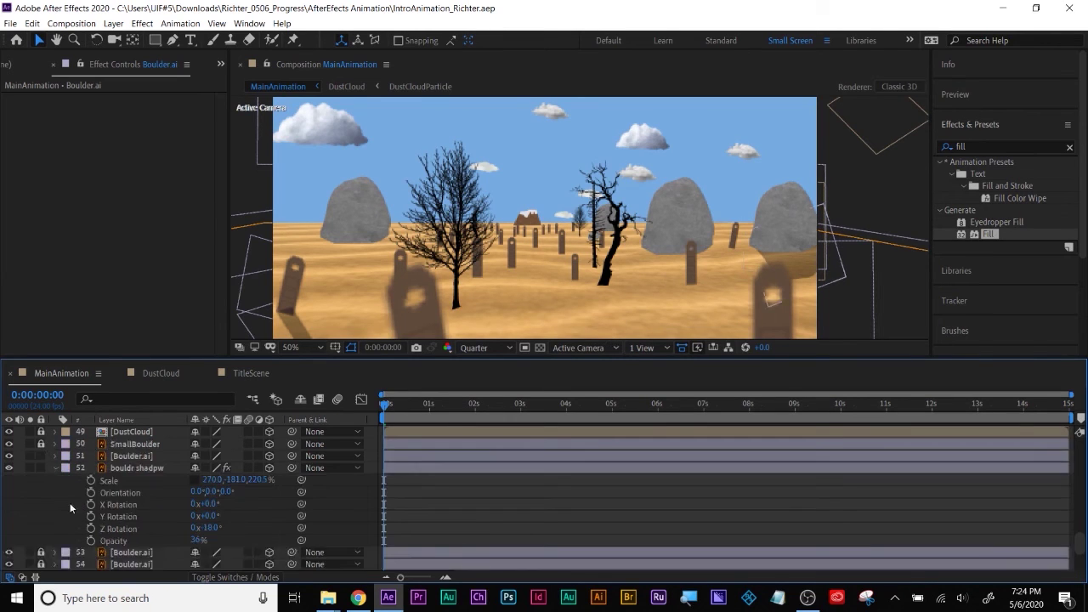
left_click(56, 469)
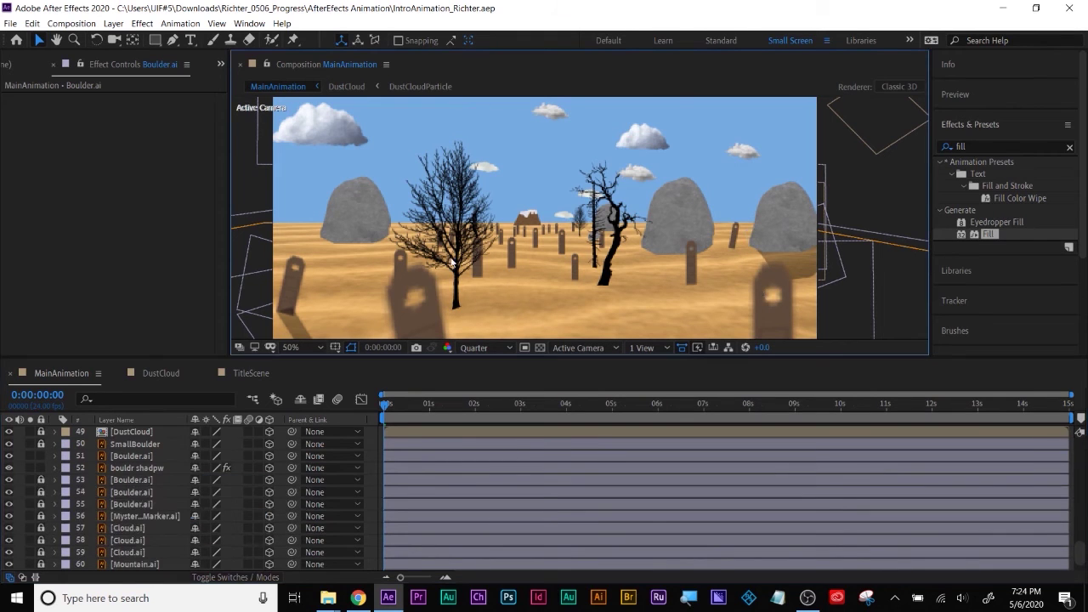
scroll(169, 488, "down", 1)
scroll(168, 490, "up", 15)
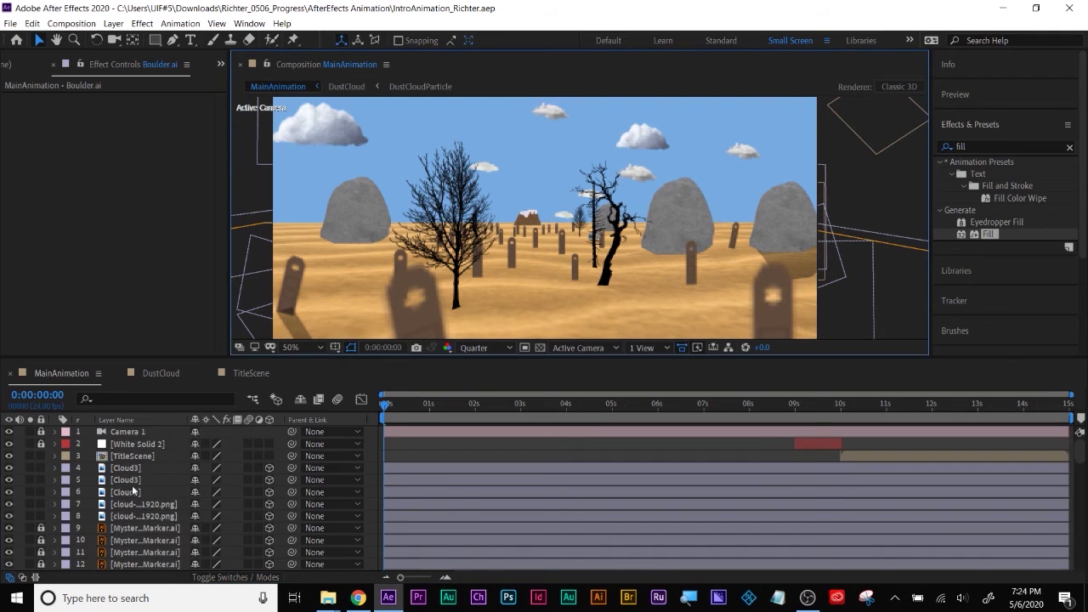
scroll(115, 522, "down", 10)
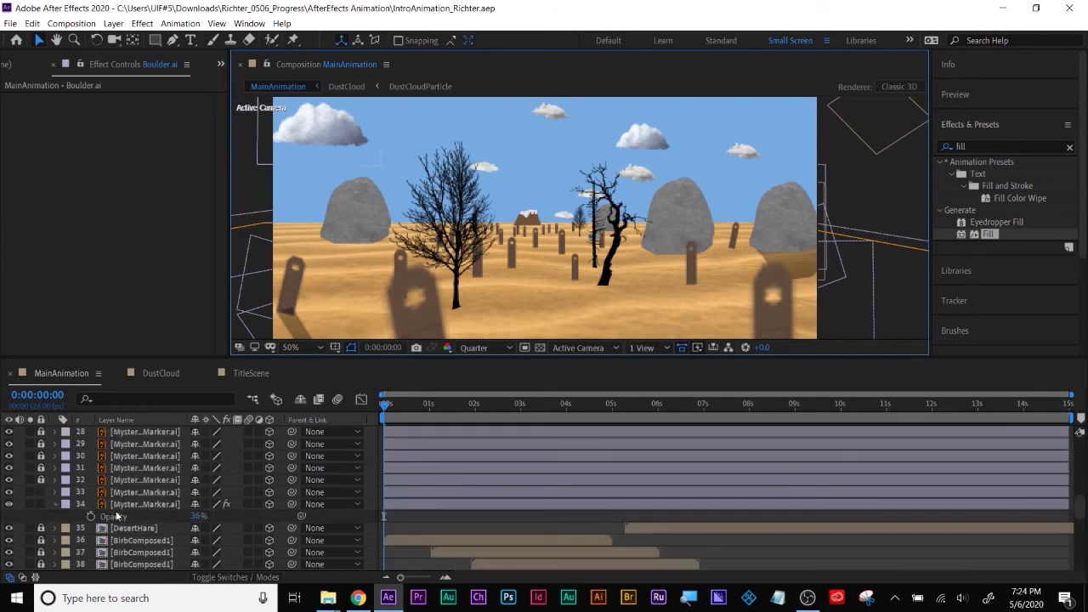
left_click(128, 504)
scroll(11, 530, "down", 1)
left_click(40, 504)
left_click(127, 504)
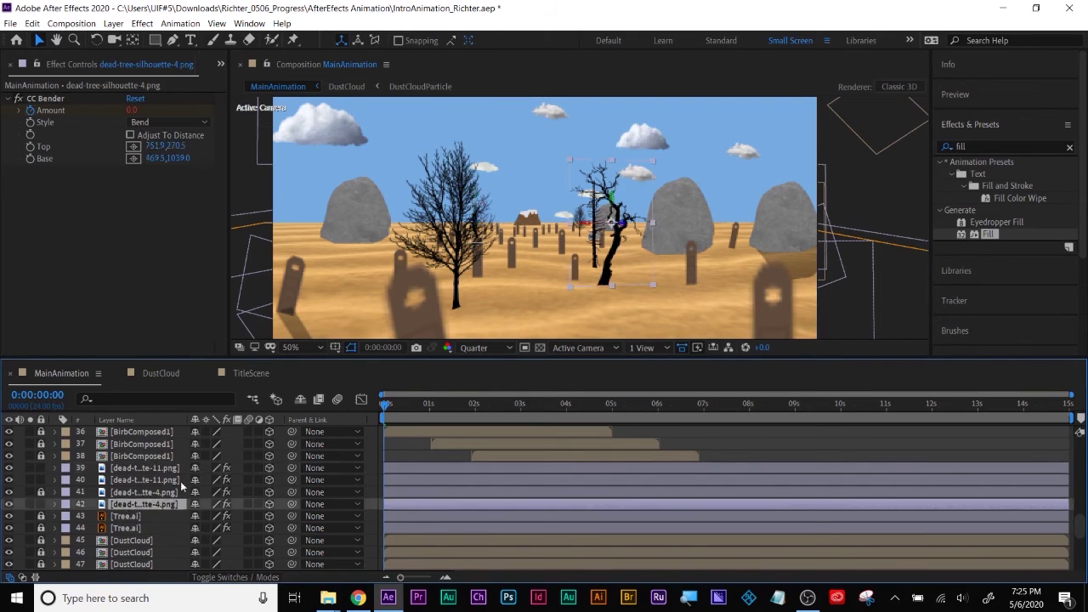
Step: Fold away dead-tree-silhouette-4's effects and turn its Casts Shadows material option On
left_click(54, 504)
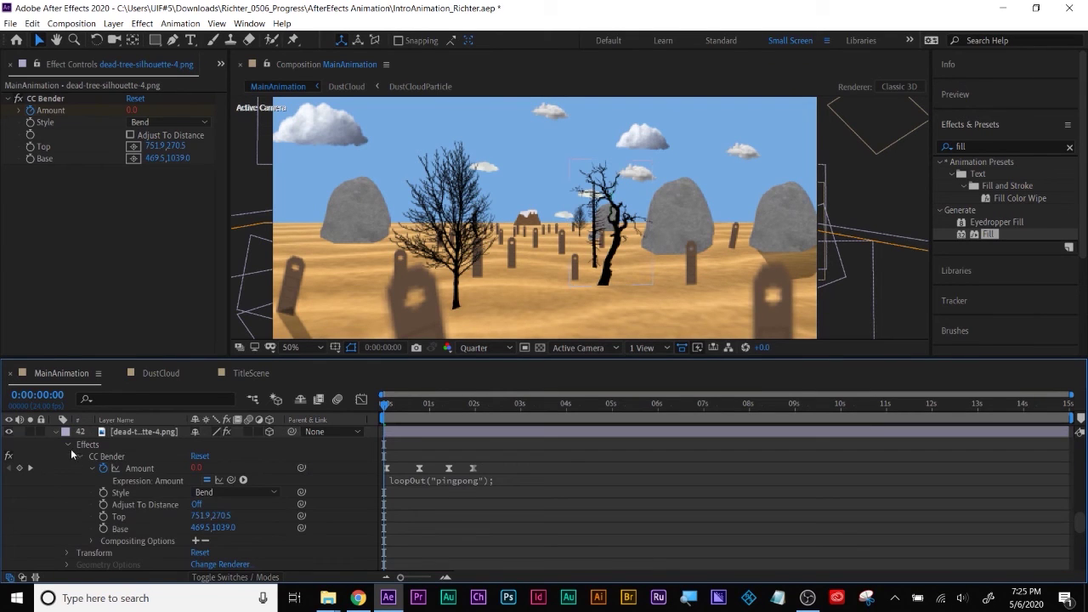
left_click(69, 447)
left_click(67, 481)
left_click(175, 469)
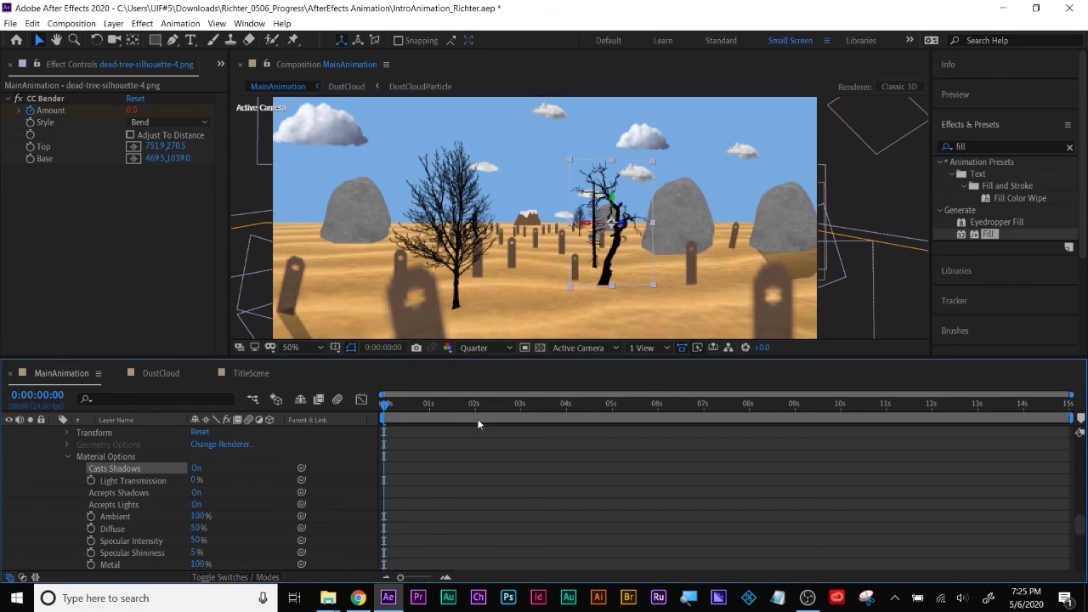
scroll(427, 453, "up", 1)
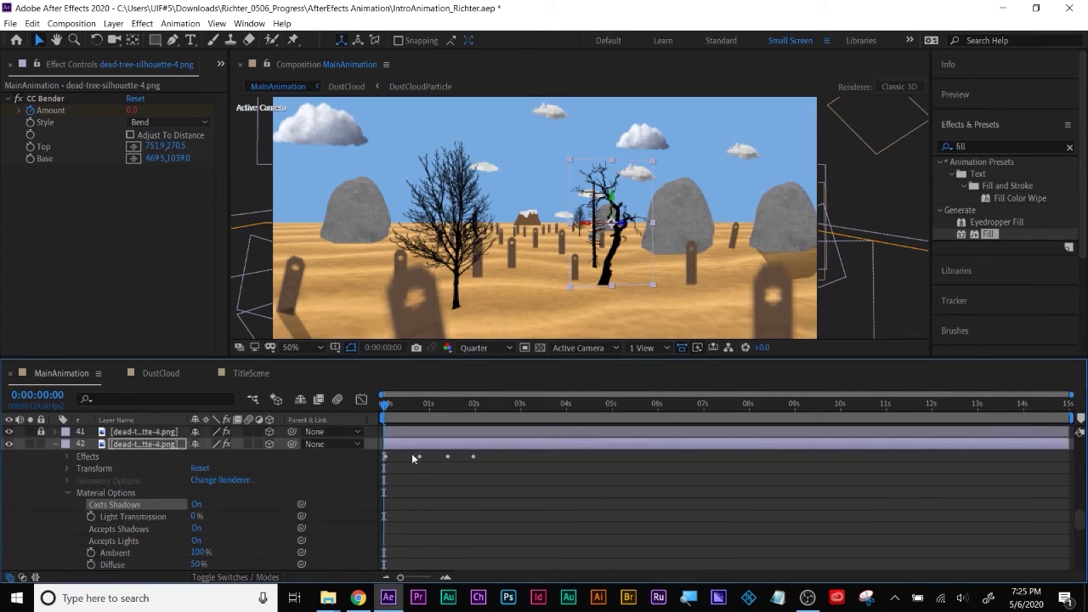
left_click(415, 456)
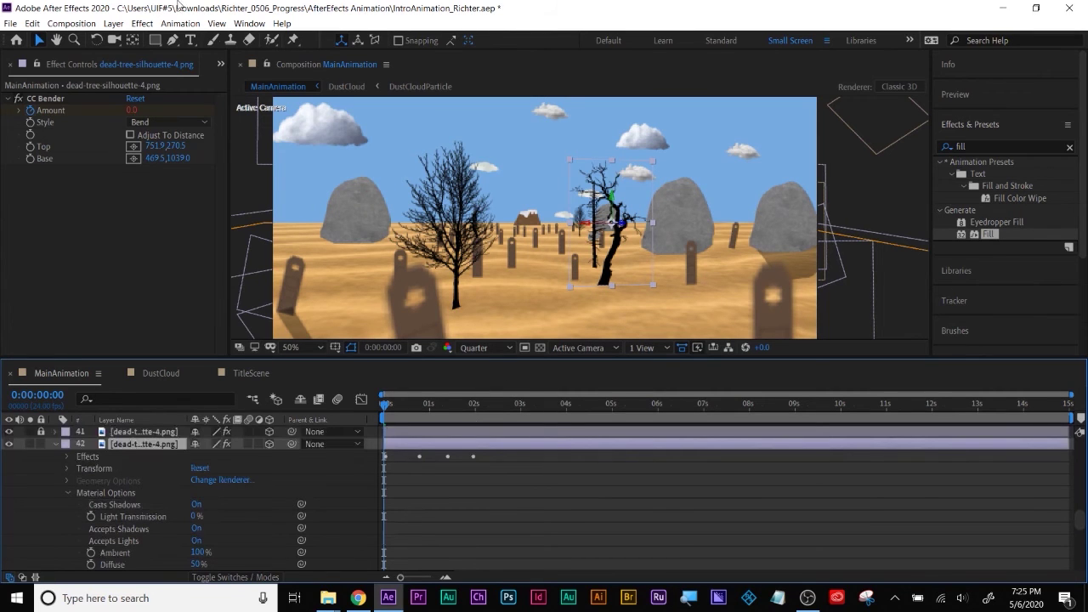
left_click(113, 23)
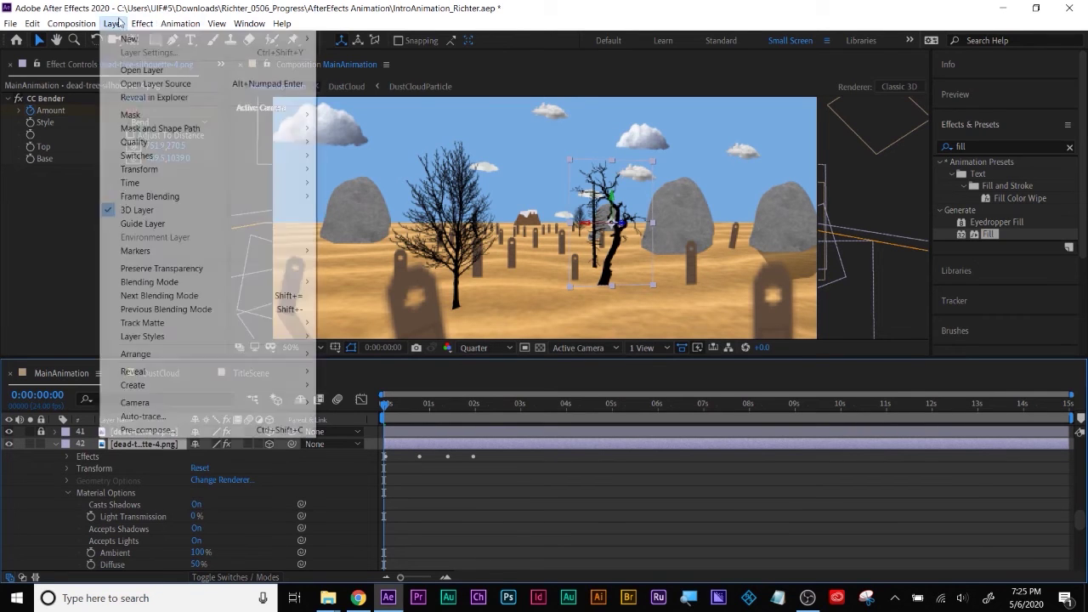
mouse_move(129, 38)
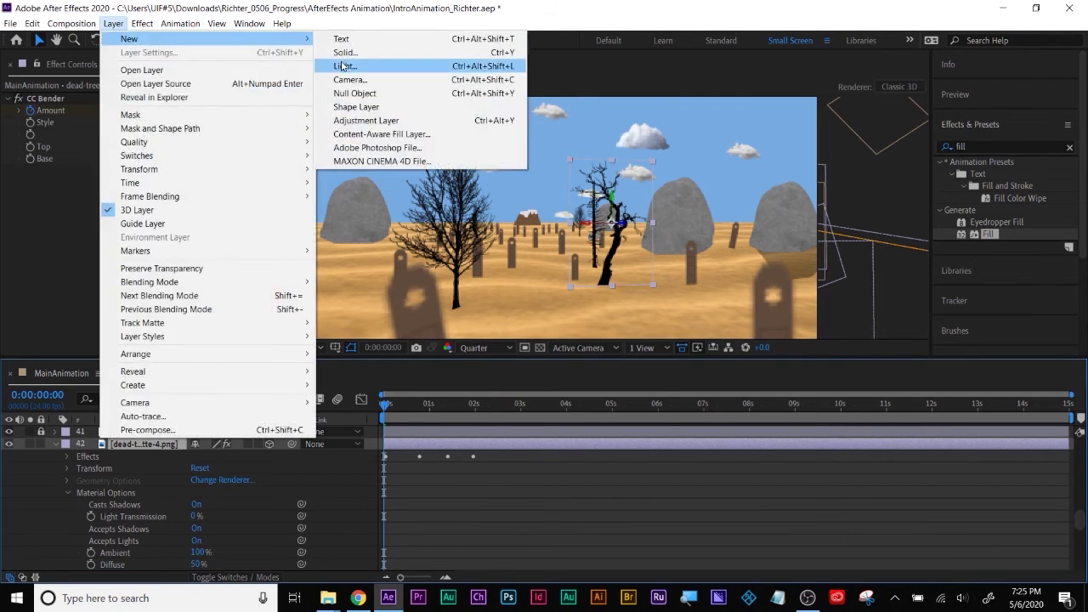
left_click(336, 71)
left_click(557, 167)
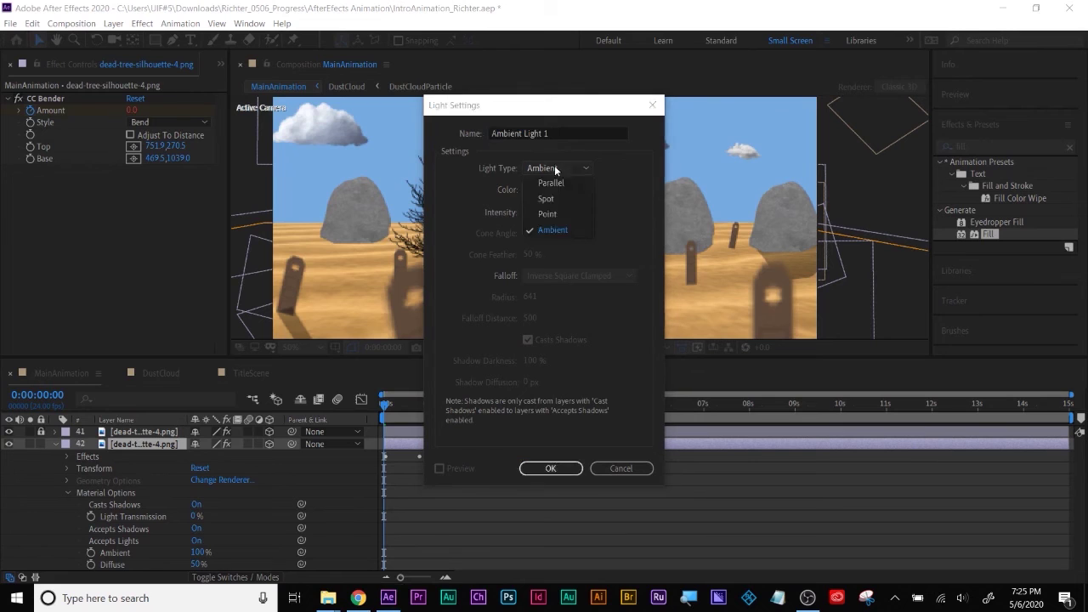
left_click(556, 231)
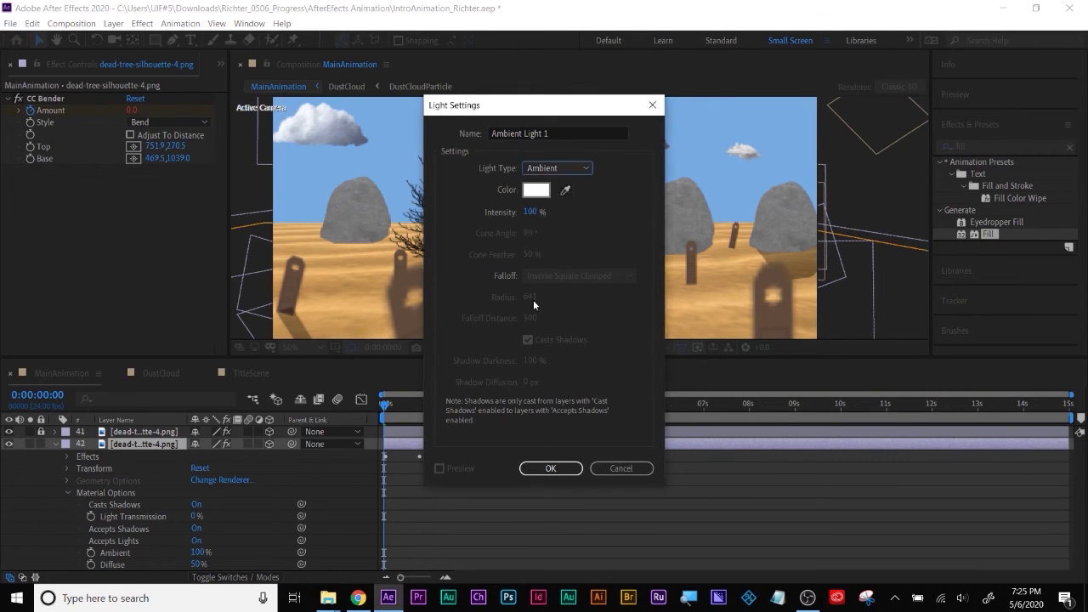
left_click(549, 169)
left_click(549, 198)
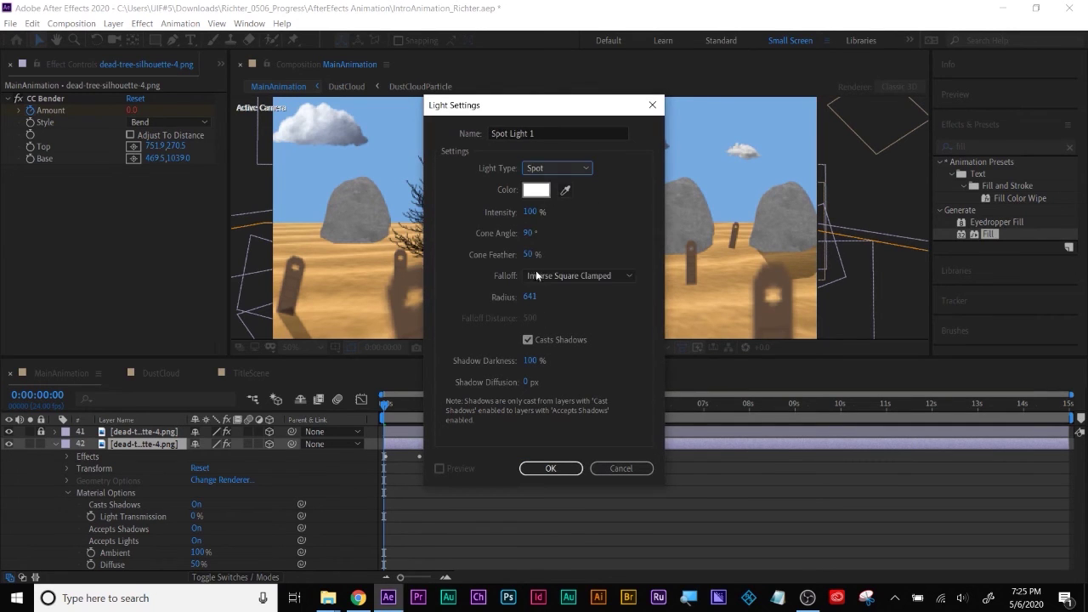
left_click(550, 467)
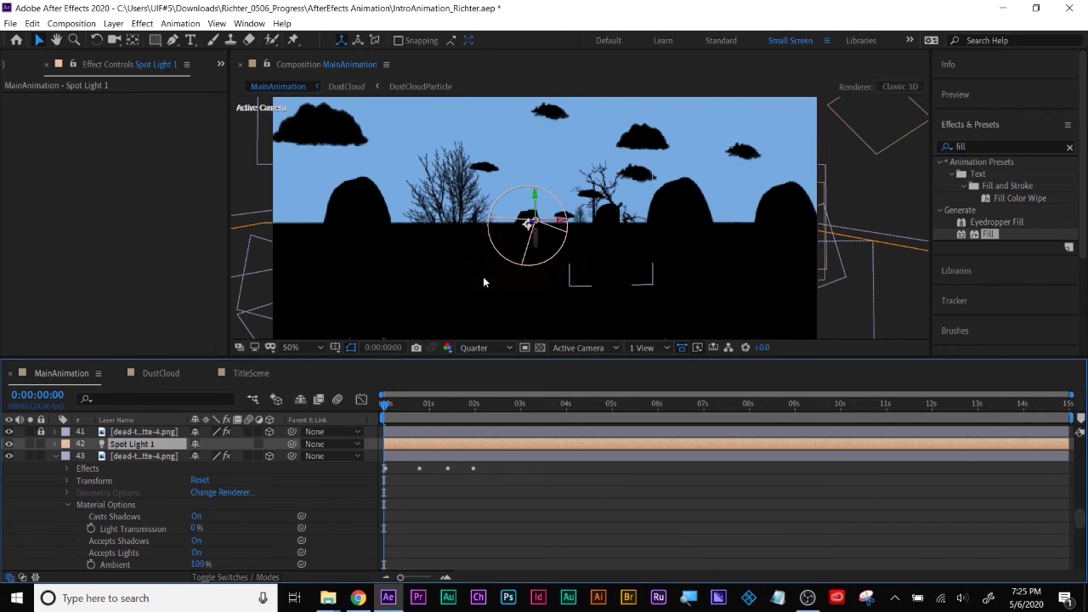
key("Delete")
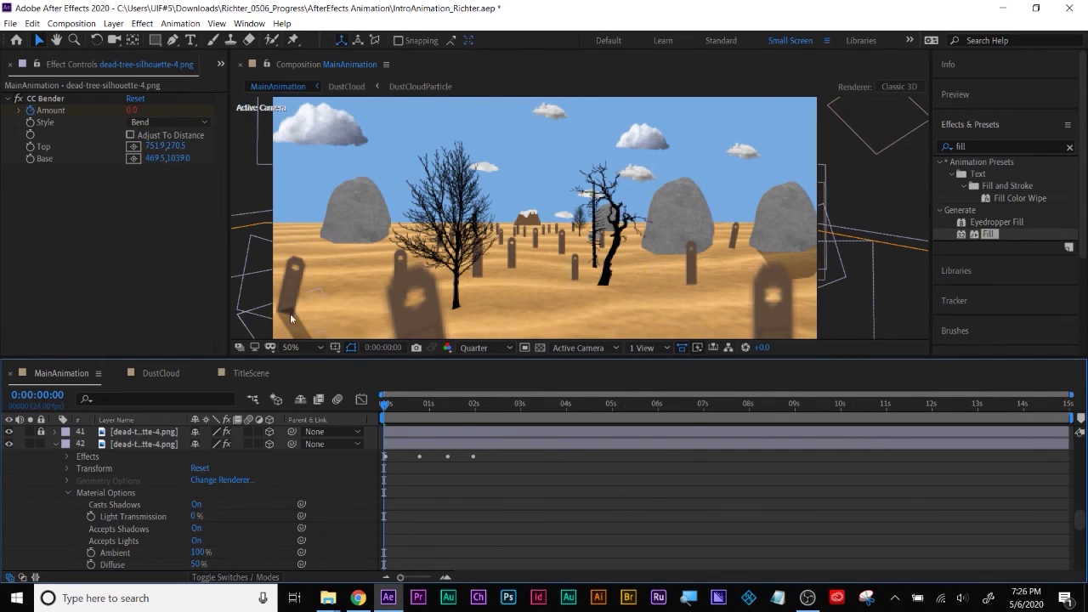
Step: Select the grave marker, collapse tree layer 42, and scroll the timeline to layers 51–62
left_click(292, 285)
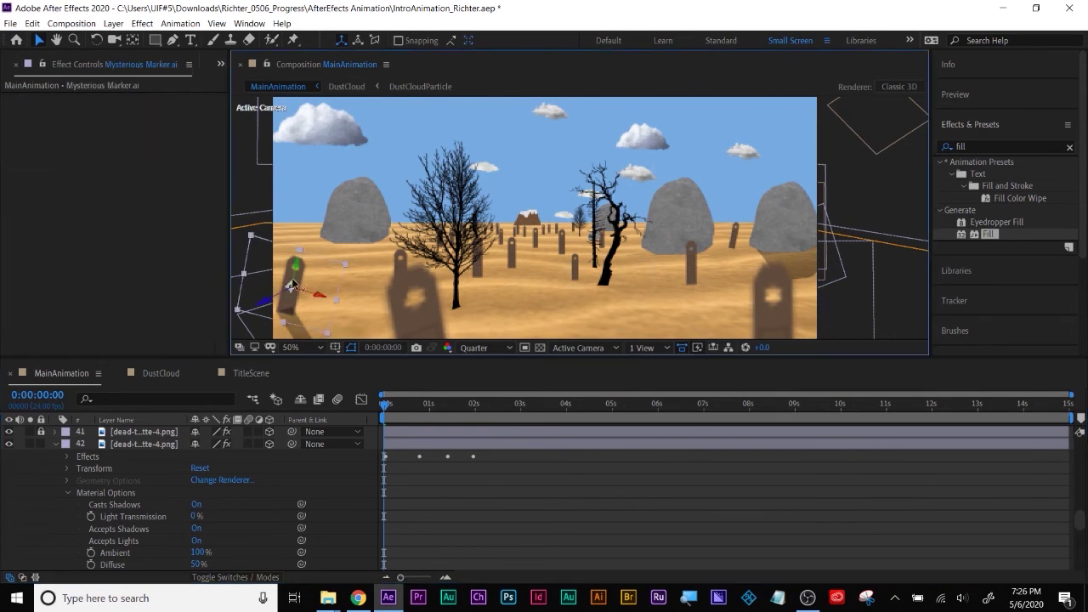
left_click(55, 444)
scroll(132, 486, "down", 2)
scroll(131, 486, "down", 1)
scroll(132, 486, "down", 1)
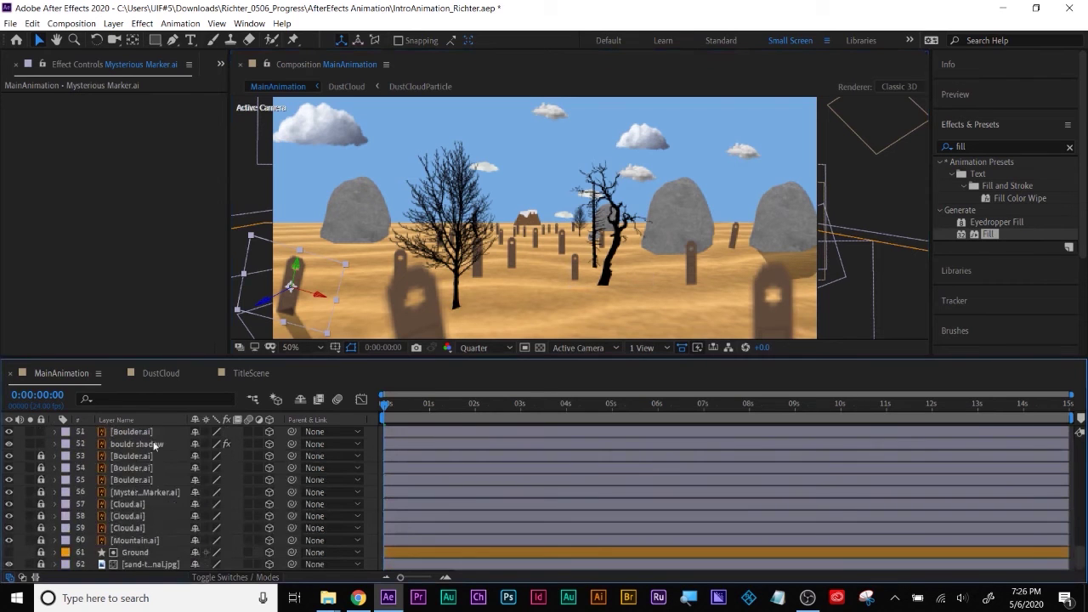
left_click(286, 282)
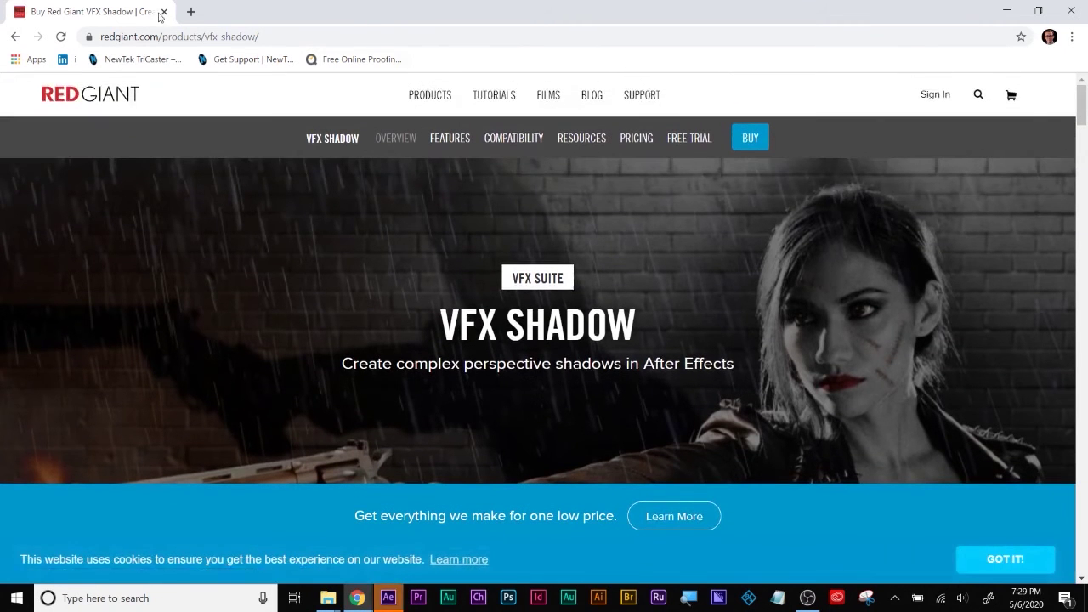
Step: Close the Red Giant VFX Shadow tab in Chrome
left_click(164, 13)
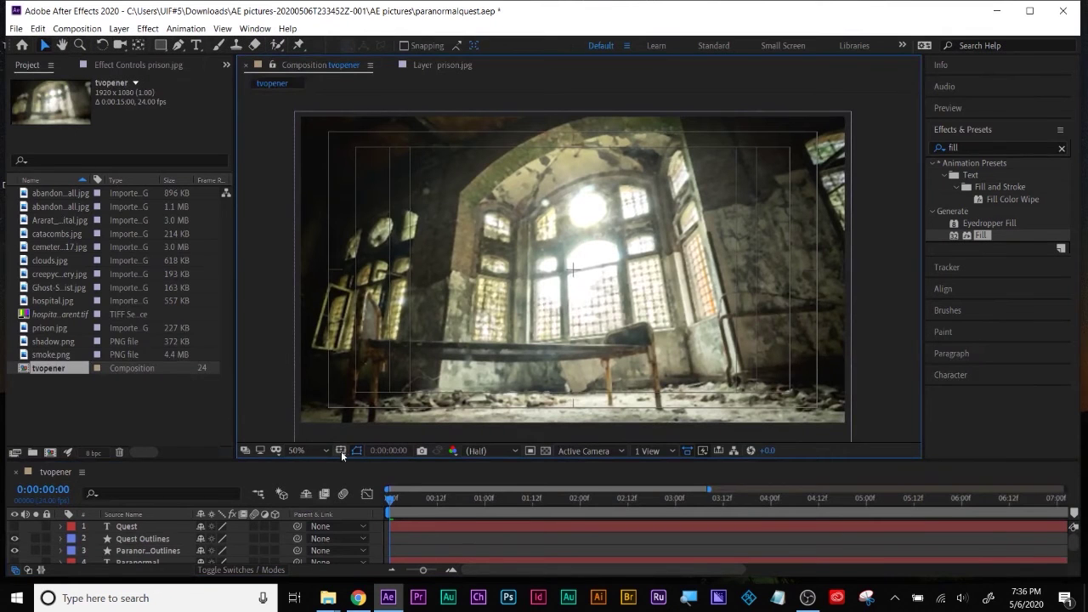
Step: Hide the Title/Action Safe guides, show the full 0–15 s timeline, and scrub through tvopener
left_click(340, 453)
left_click(391, 465)
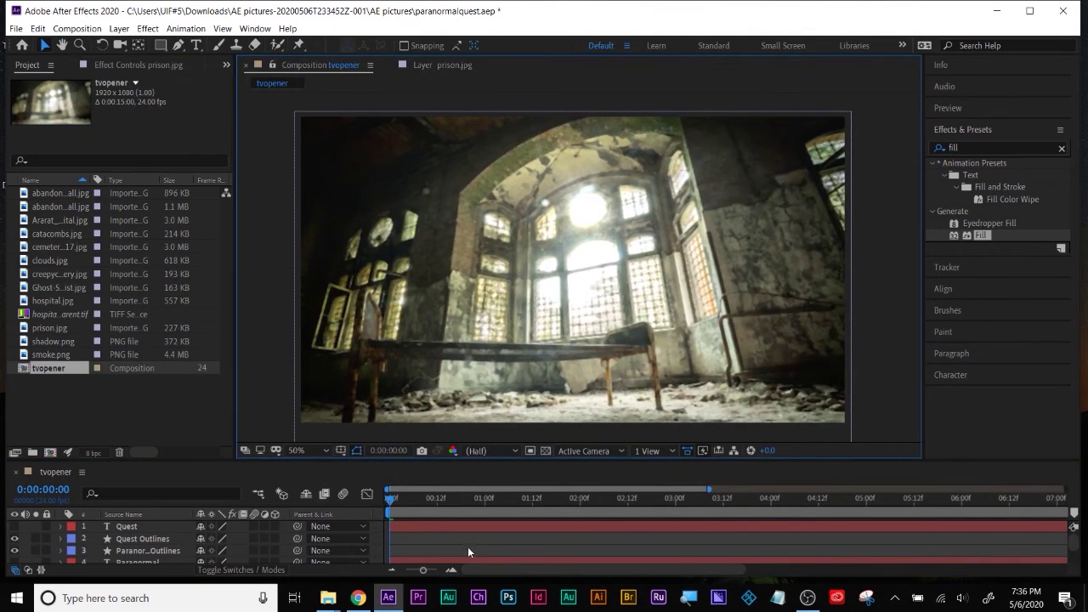
left_click(442, 502)
key(";")
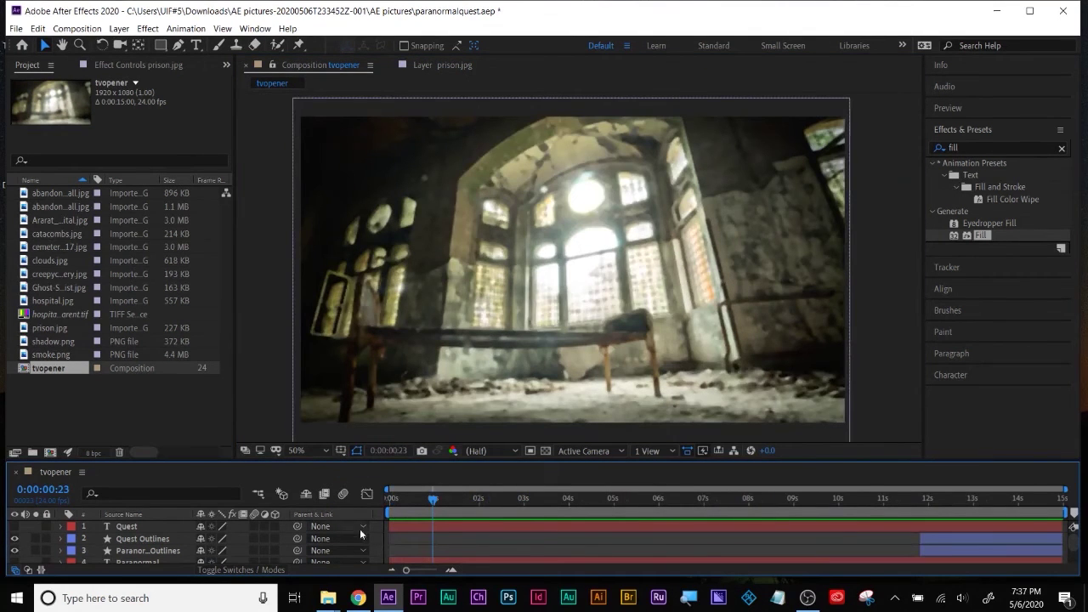
left_click_drag(433, 499, 419, 500)
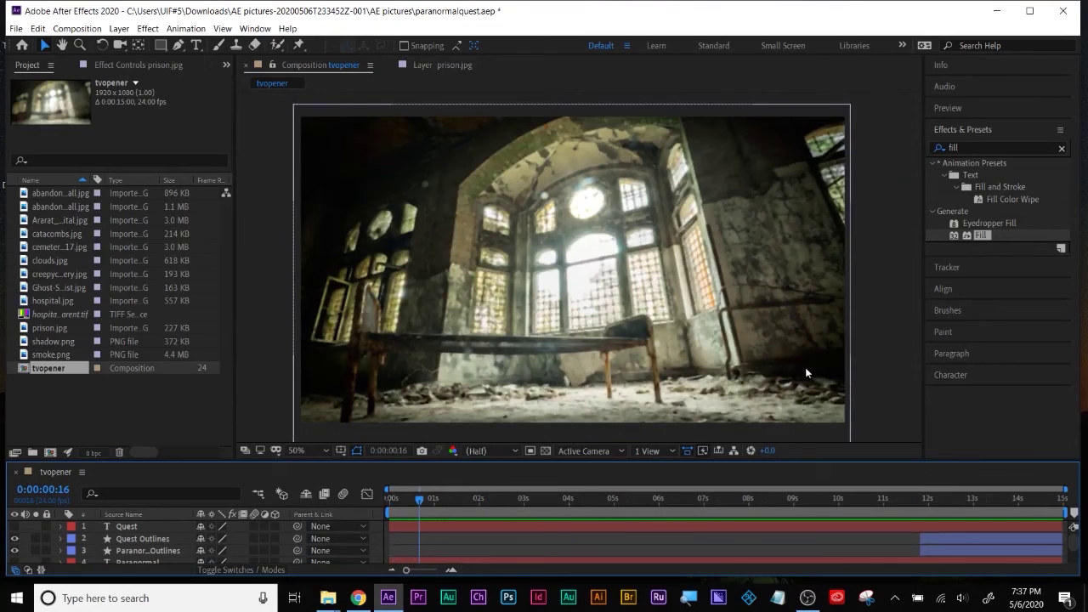
left_click_drag(422, 502, 685, 502)
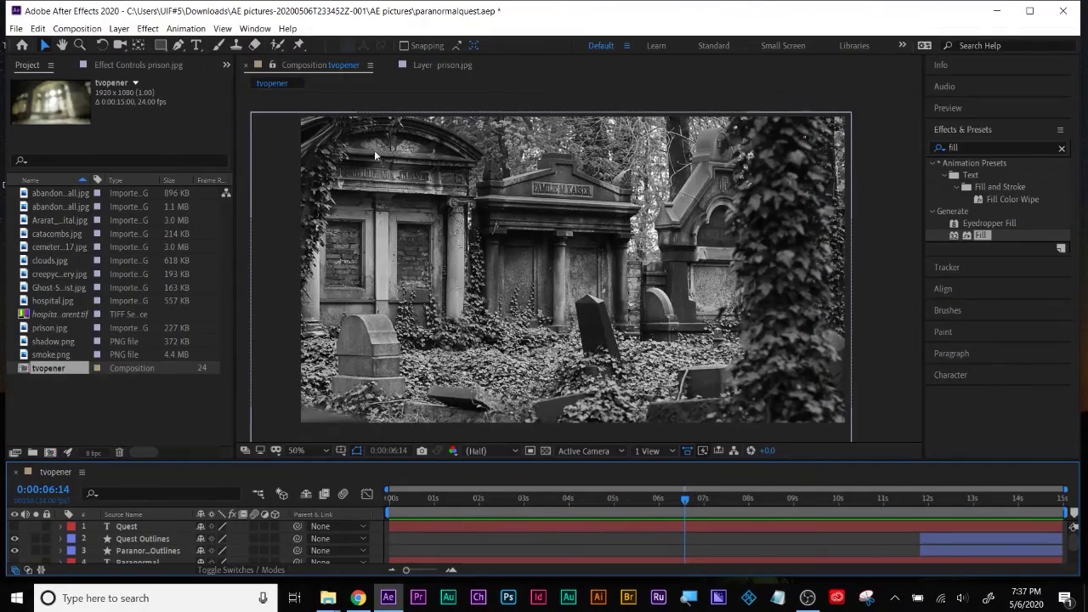
left_click_drag(686, 502, 839, 516)
key("space")
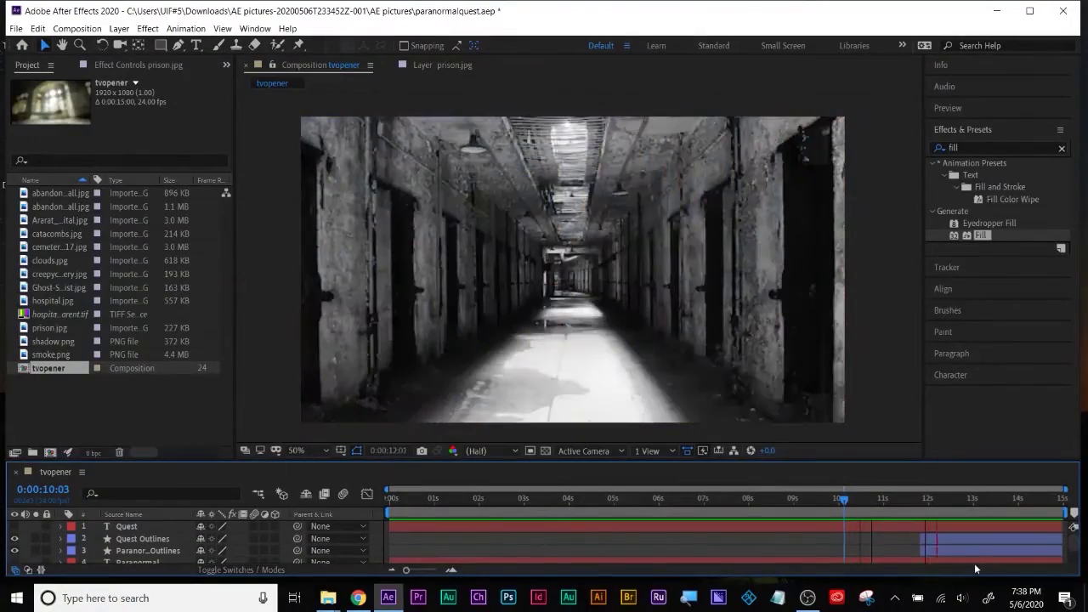
Step: Stop the preview at 0:00:11:02 and scrub to 0:00:14:19, where the red title is full size
left_click(888, 499)
left_click_drag(895, 503, 976, 502)
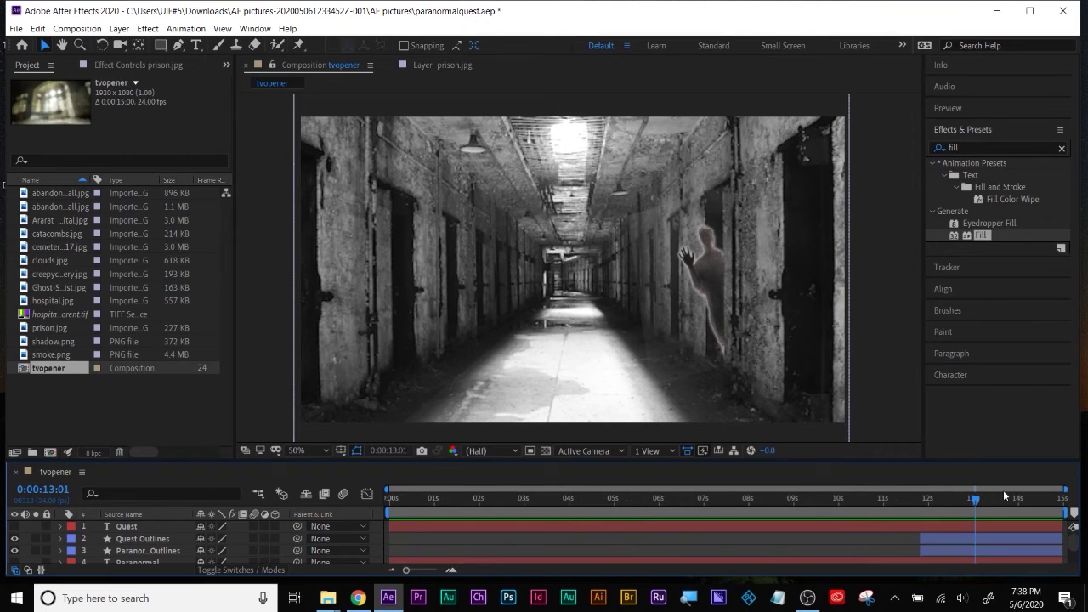
left_click_drag(986, 499, 1008, 499)
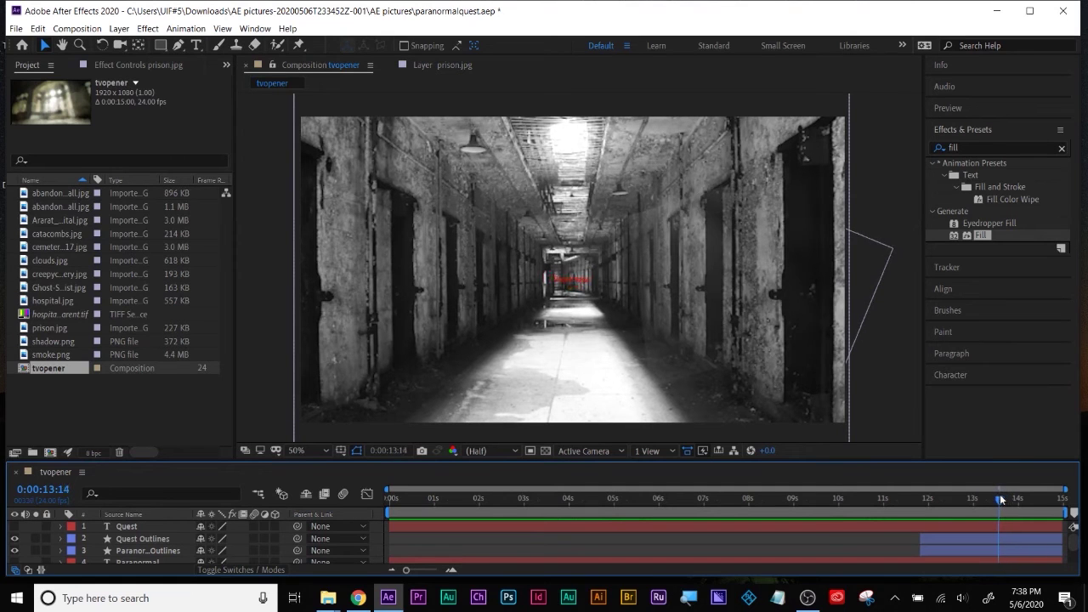
left_click_drag(1006, 499, 1054, 501)
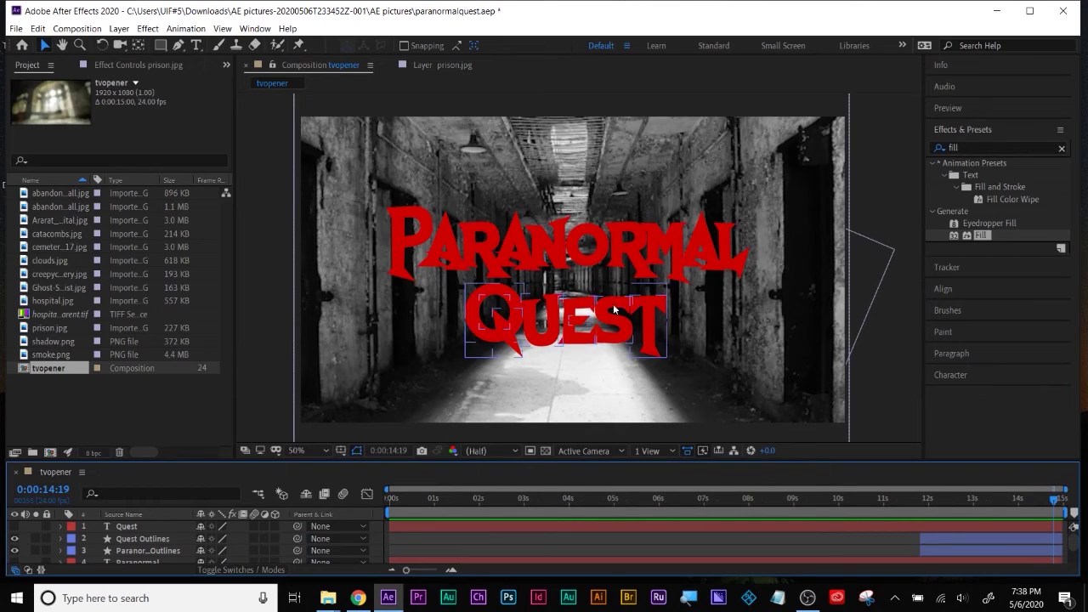
left_click(143, 539)
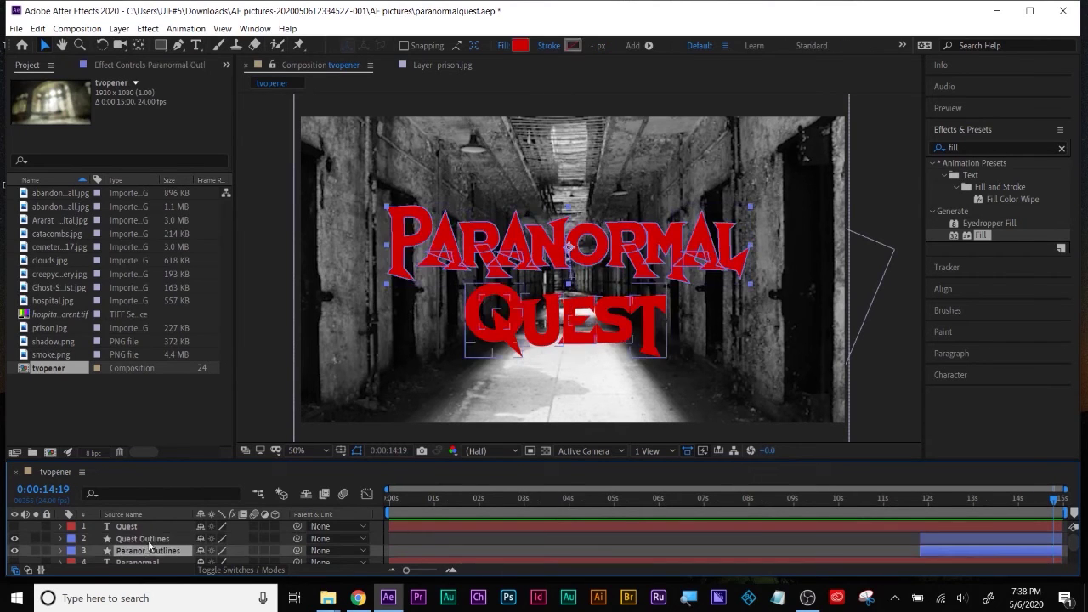
left_click(149, 549, "ctrl")
left_click(149, 550)
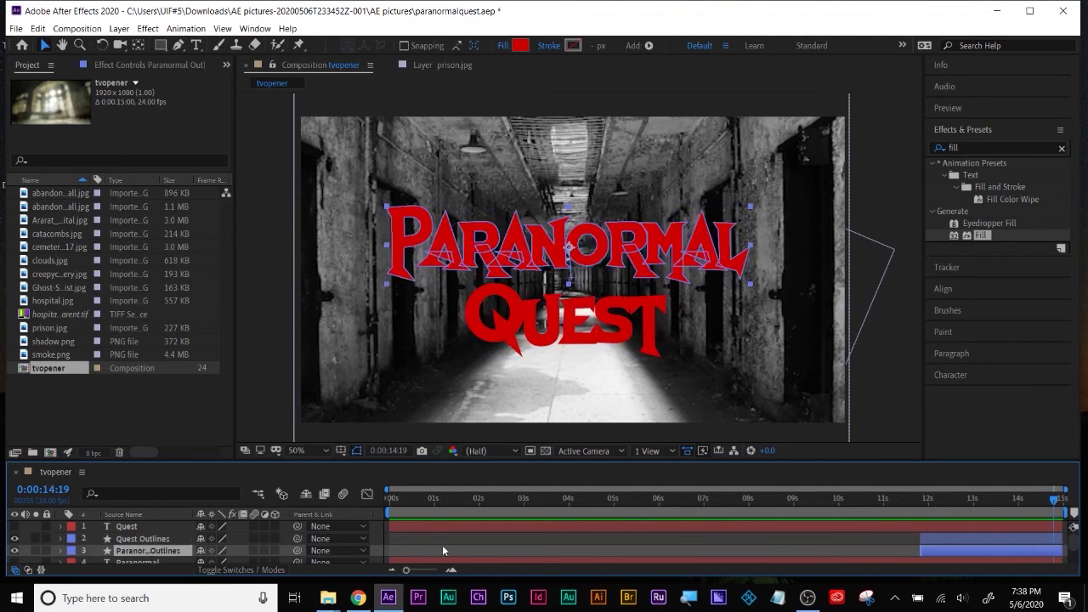
left_click_drag(1004, 504, 1057, 503)
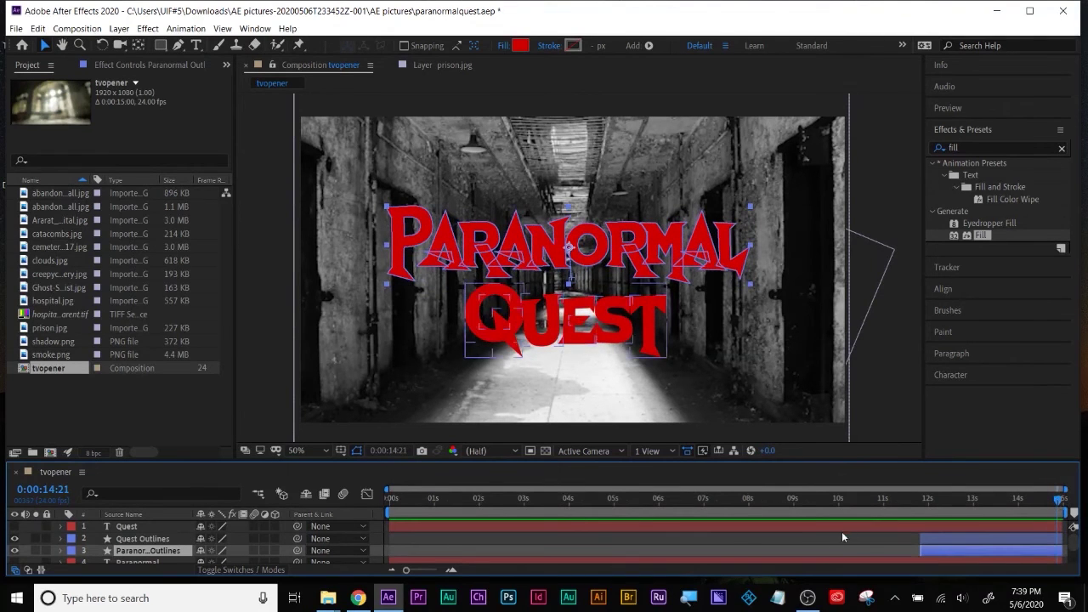
key("F2")
left_click(1006, 502)
left_click_drag(1015, 503, 1073, 511)
left_click(564, 249)
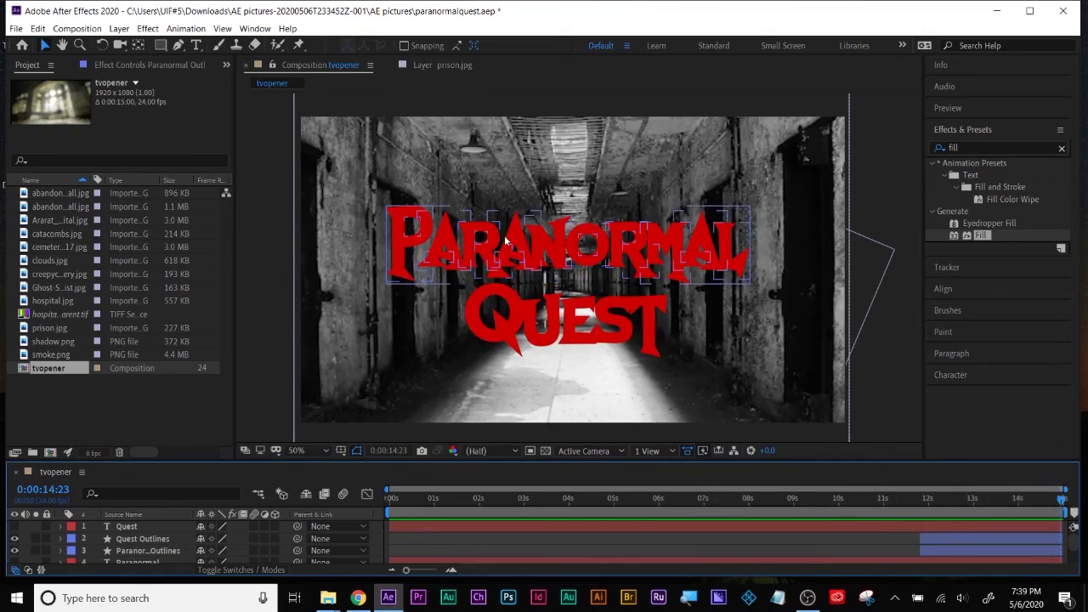
Step: Import txt2.jpg, add it to the tvopener comp, and scale it to 75%
key("ctrl+i")
double_click(854, 274)
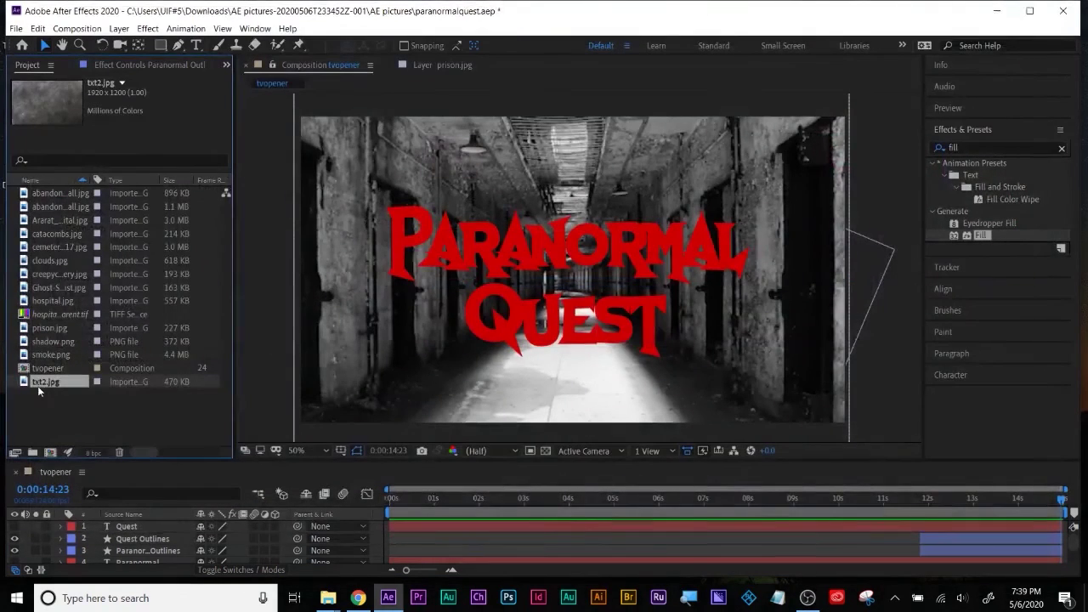
left_click_drag(35, 390, 132, 551)
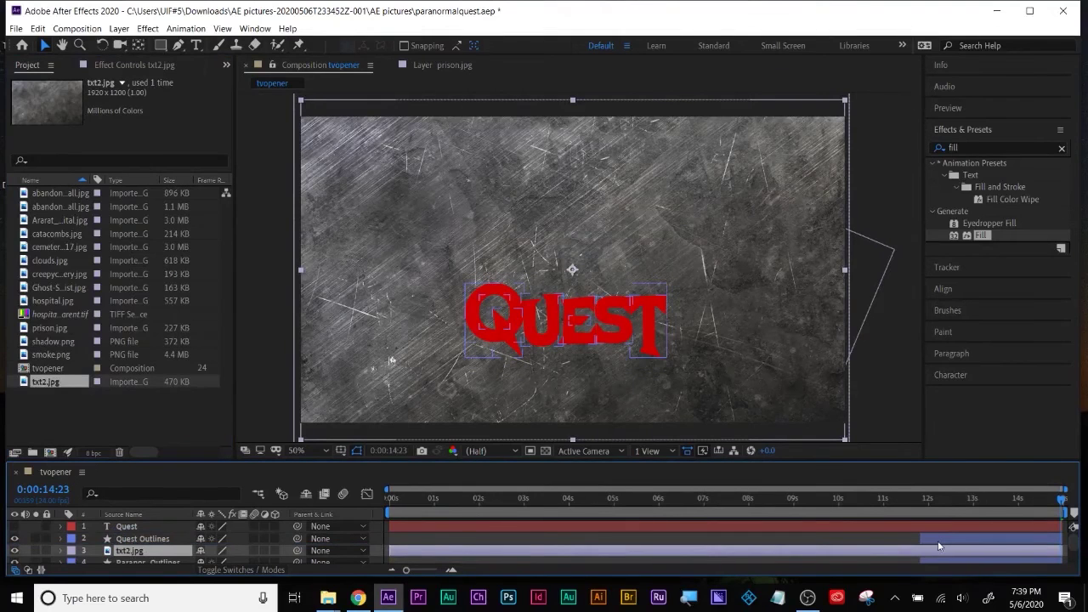
key("s")
left_click_drag(227, 556, 183, 557)
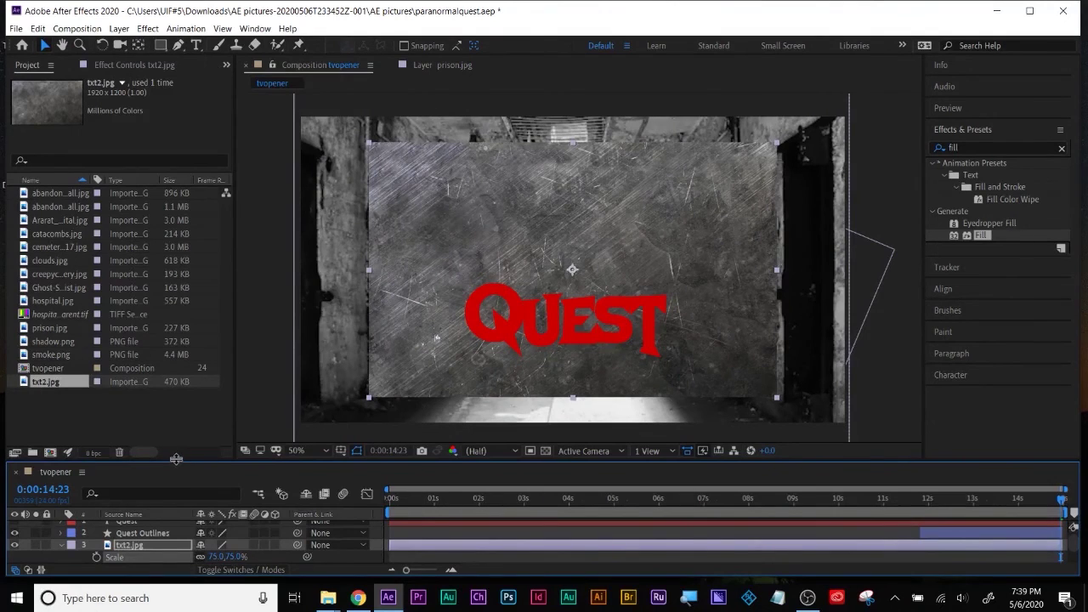
Step: Move txt2.jpg to layer 4, directly below the Paranormal Outlines layer
left_click_drag(176, 459, 182, 379)
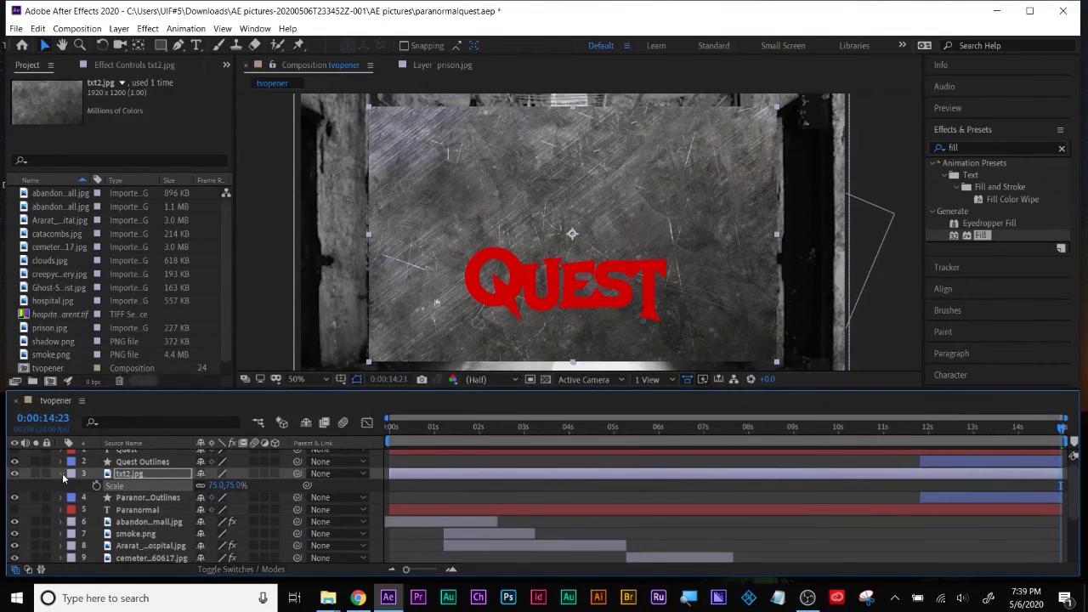
left_click(62, 473)
left_click_drag(128, 480, 129, 489)
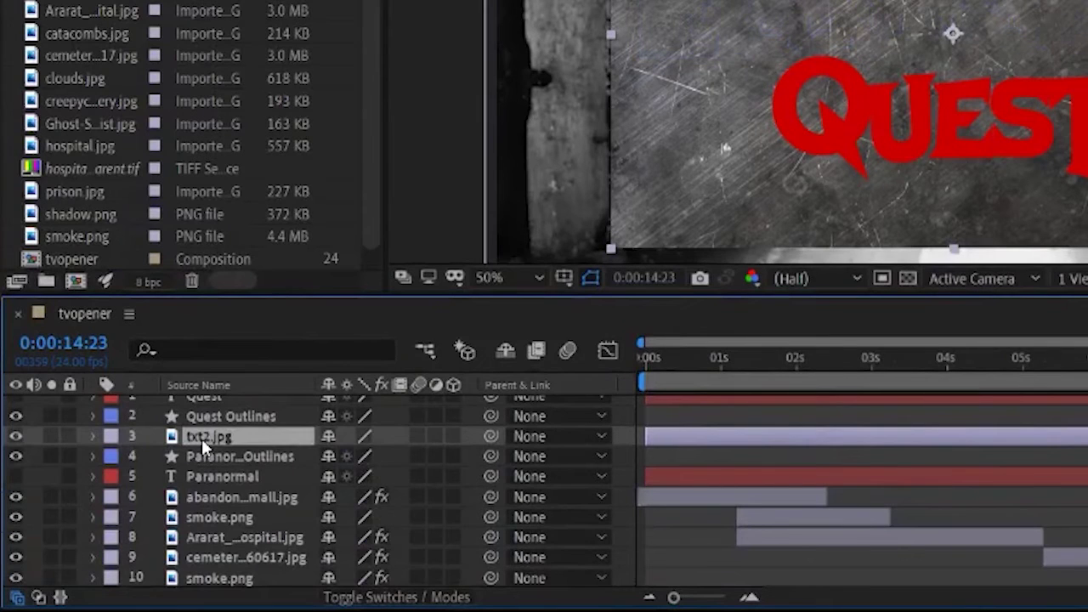
left_click_drag(208, 463, 209, 461)
left_click(223, 437)
left_click(212, 457)
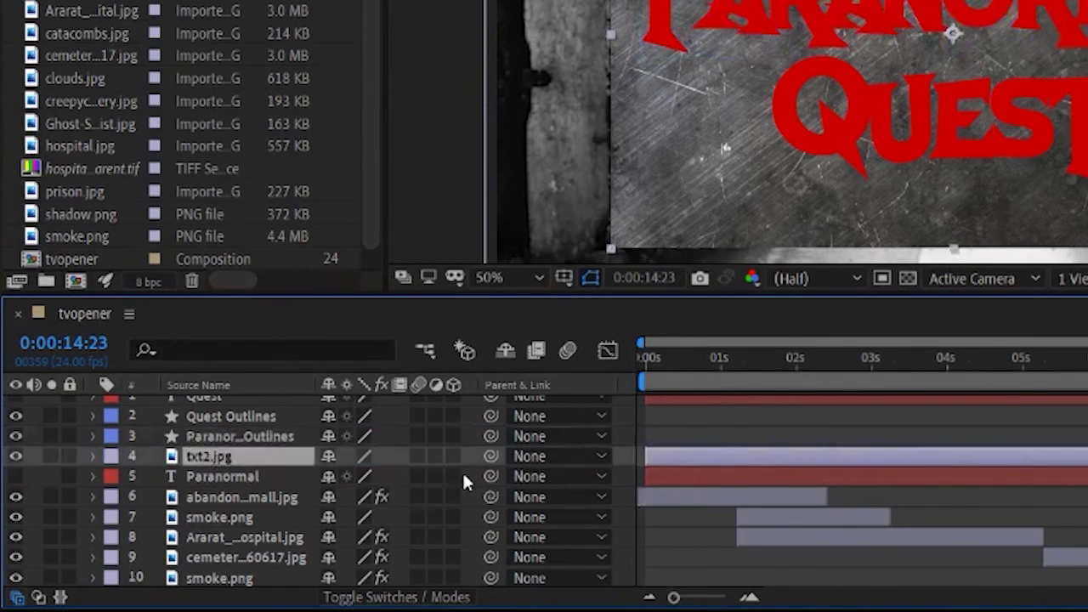
Step: Hide Quest Outlines and set txt2.jpg's track matte to Alpha Matte from Paranormal Outlines
left_click(396, 597)
left_click(15, 416)
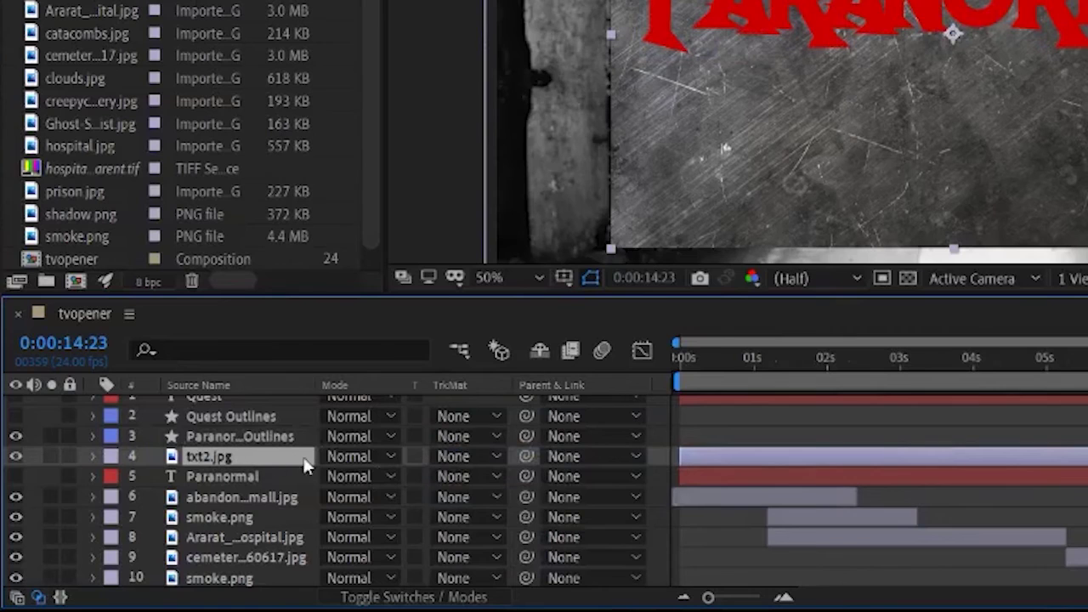
left_click(466, 456)
left_click(490, 510)
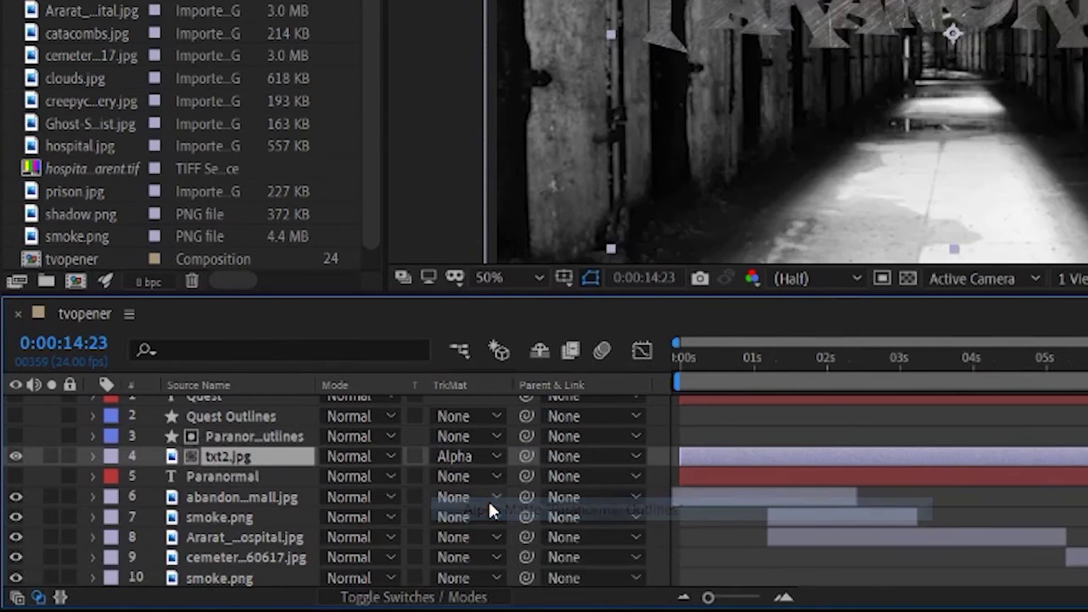
Step: Duplicate Paranormal Outlines, make the copy visible, and set its blending mode to Color Burn
left_click(235, 437)
key("ctrl+d")
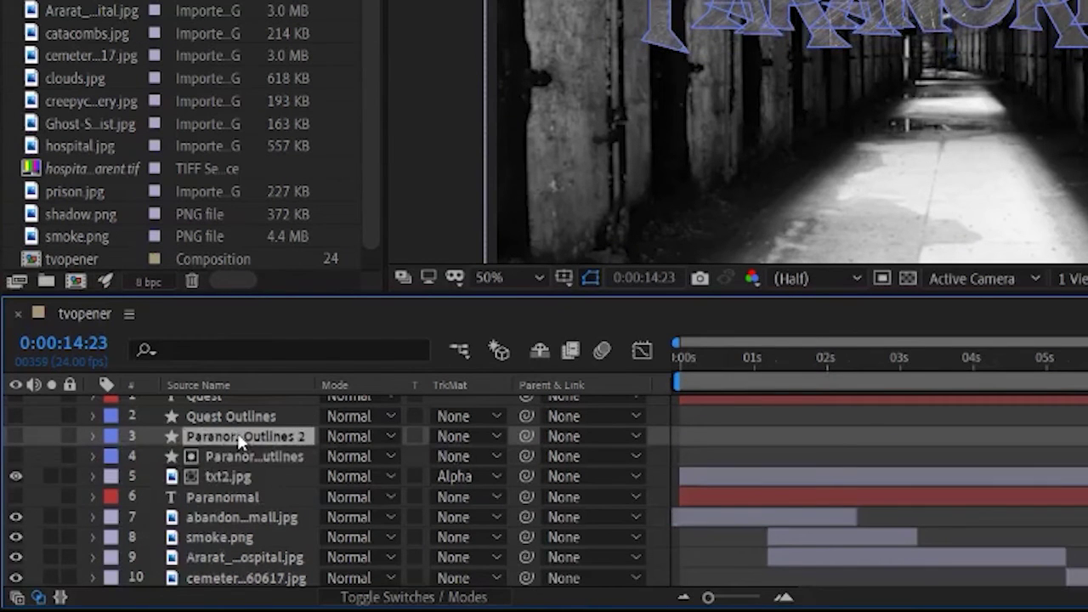
left_click(19, 436)
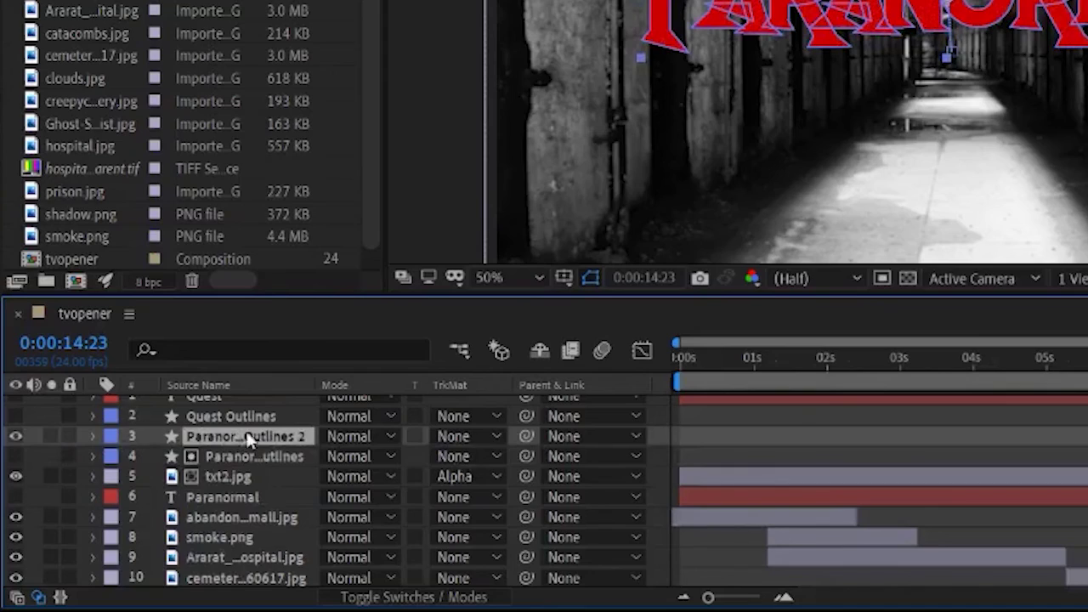
left_click(365, 436)
left_click(410, 62)
left_click(263, 480)
left_click(302, 73)
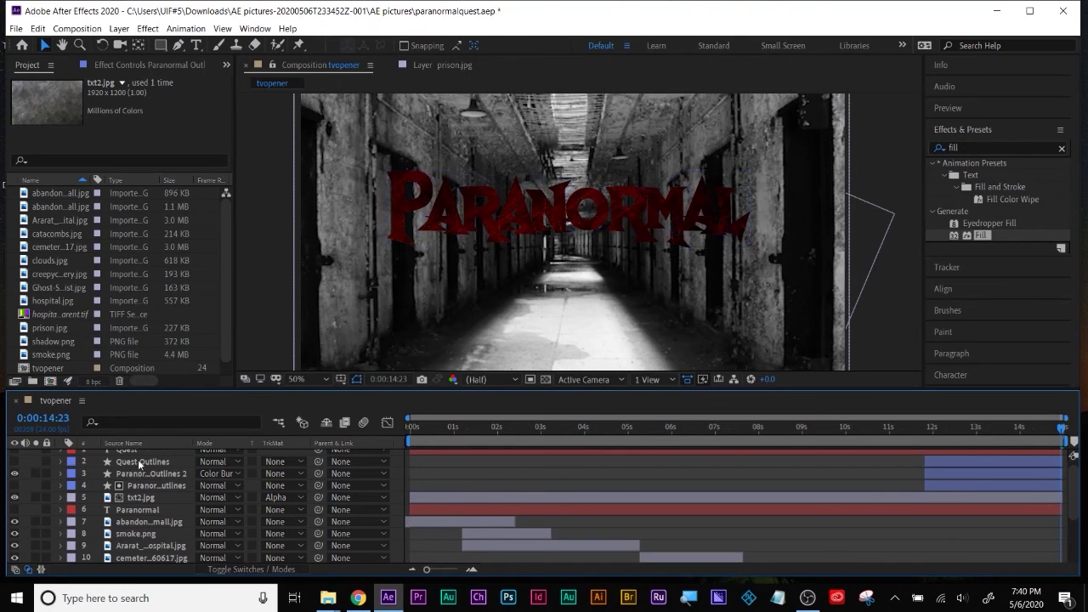
Step: Review the outline layers, ending with the txt2.jpg texture layer selected
left_click(138, 462)
left_click(140, 473)
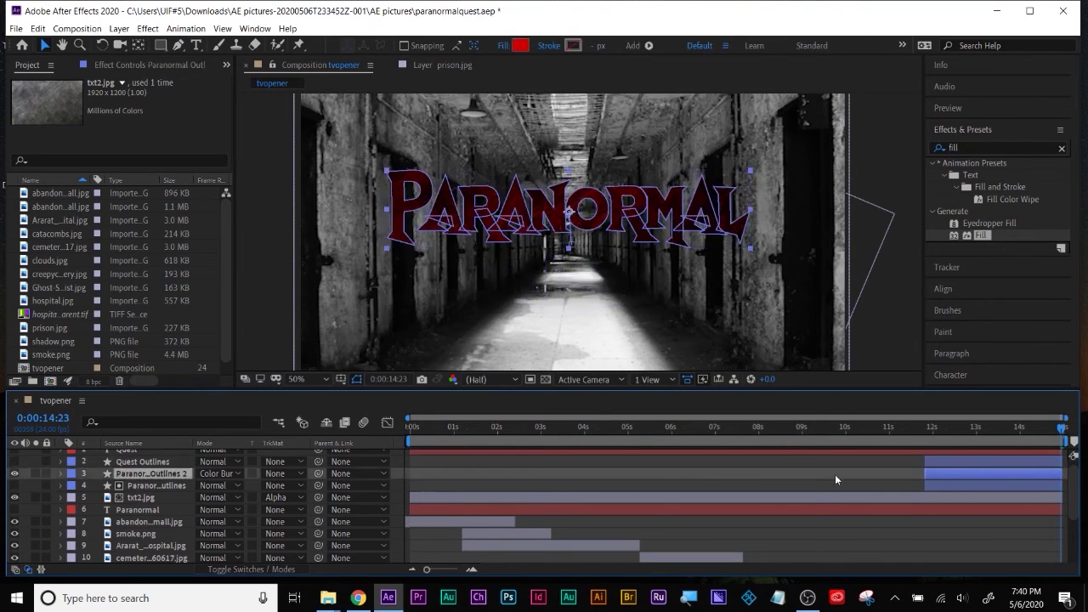
left_click(834, 480)
left_click(145, 490)
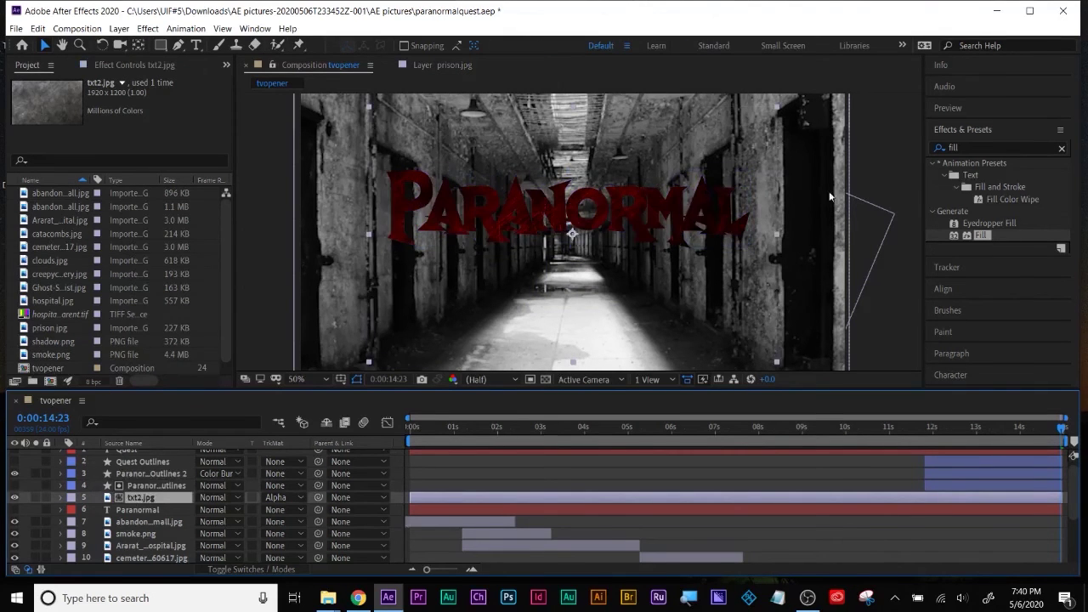
Step: Apply the Curves effect to txt2.jpg and bend the curve upward to brighten it
double_click(984, 147)
type("curv")
left_click_drag(984, 212, 151, 499)
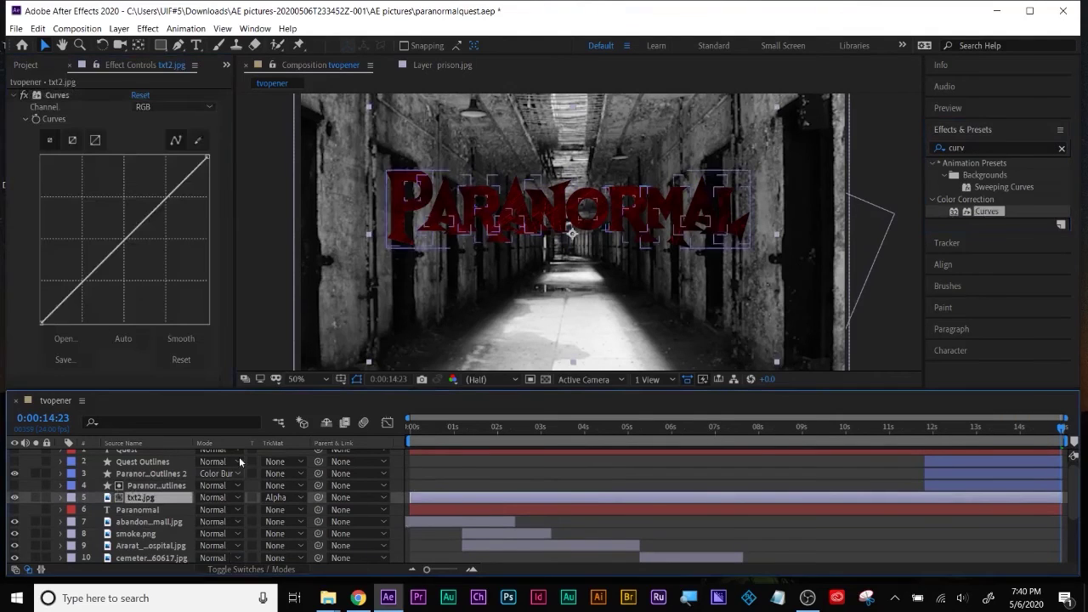
left_click_drag(123, 235, 111, 232)
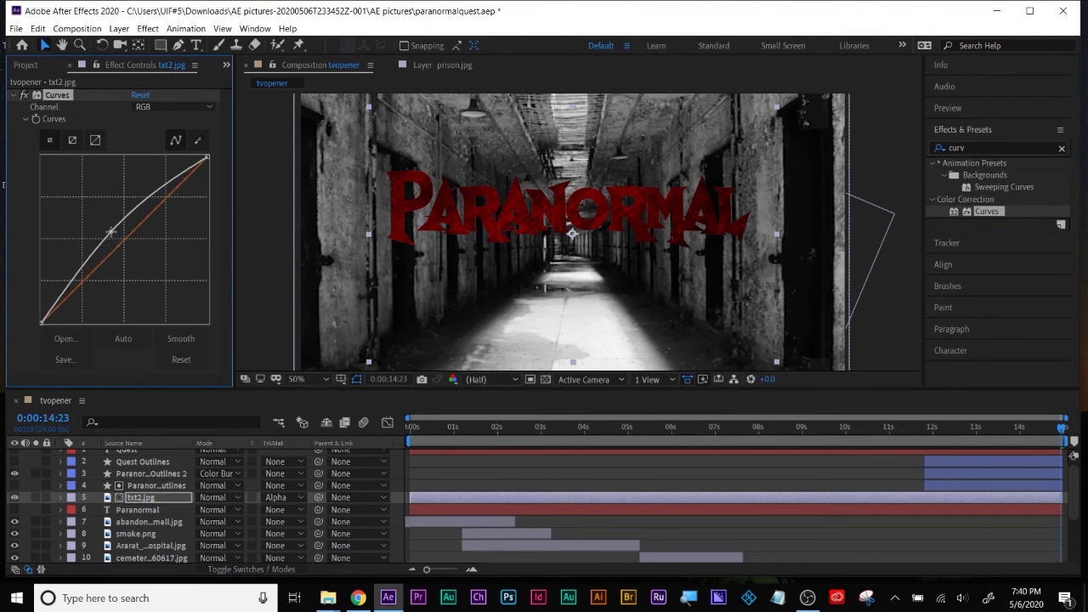
Step: Parent txt2.jpg to the Paranormal Outlines layer and scrub to check the title
left_click(137, 497)
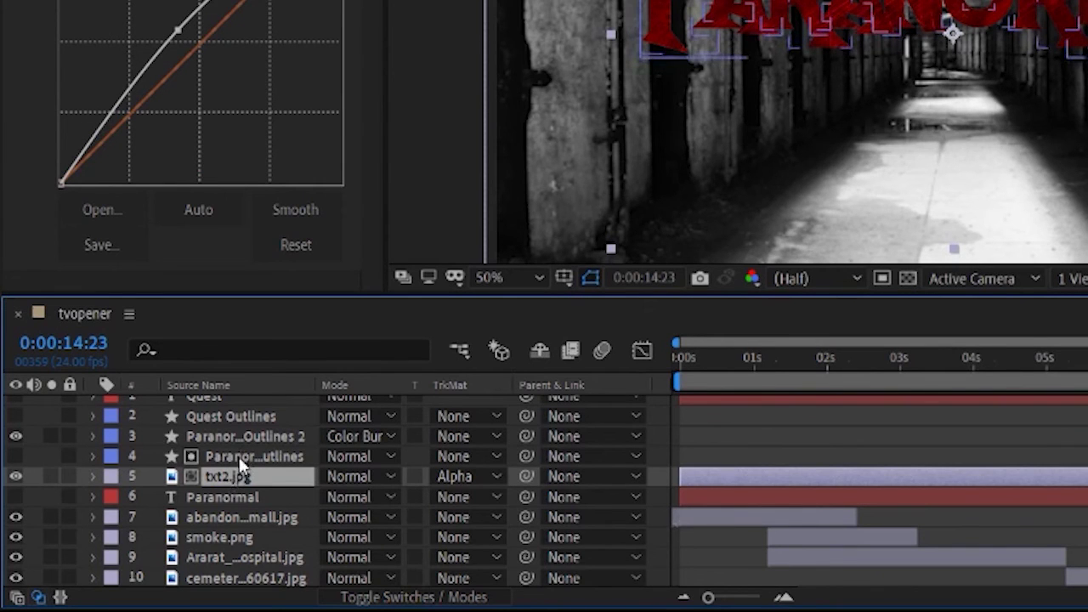
left_click(238, 458)
left_click(233, 473)
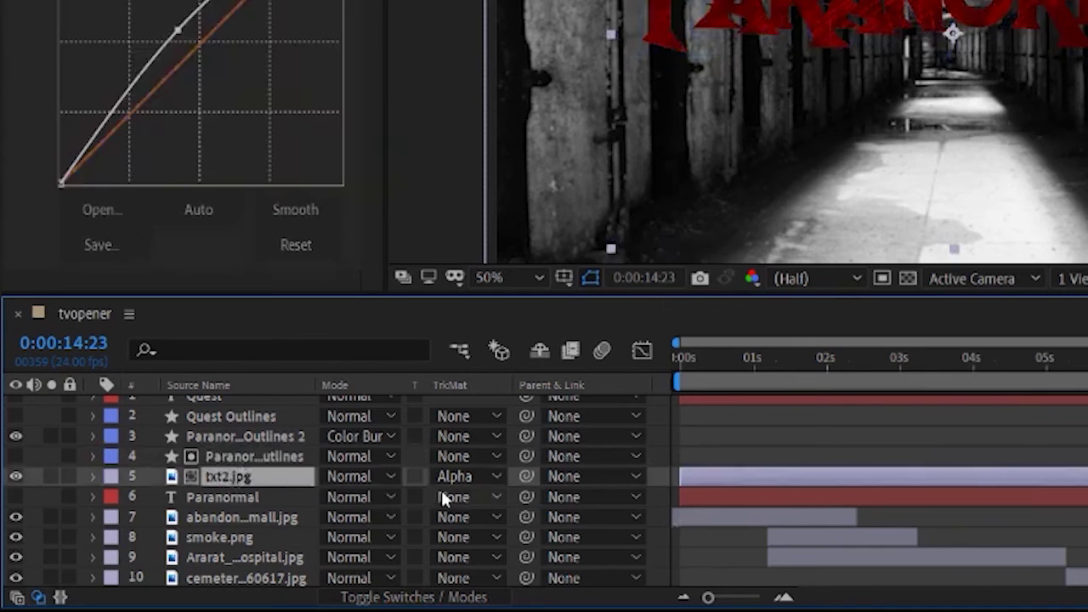
left_click_drag(527, 476, 204, 456)
left_click_drag(981, 432, 1062, 435)
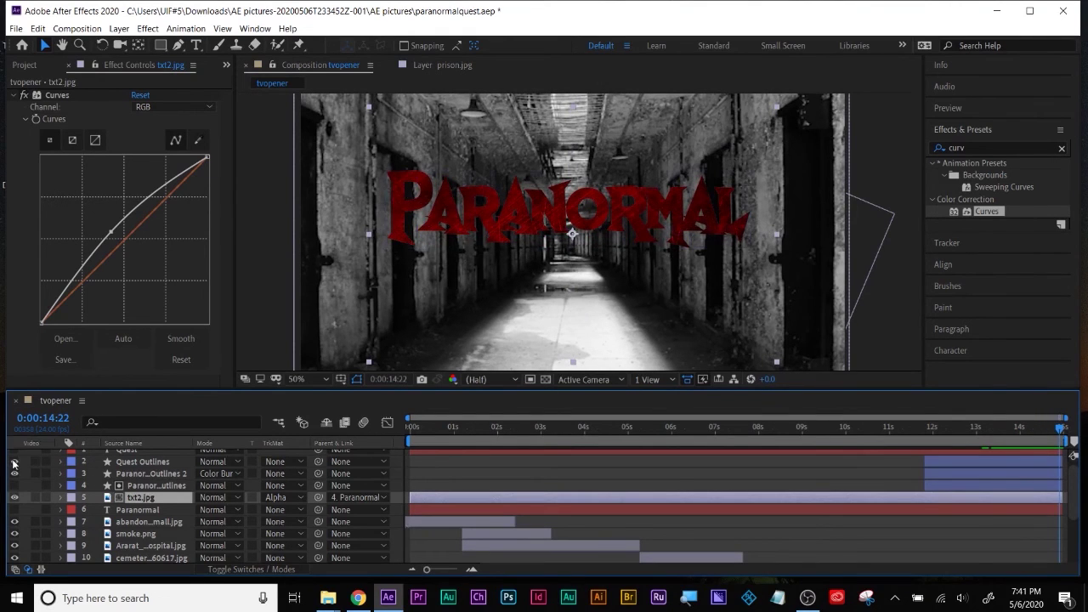
Step: Deselect the txt2.jpg layer and bring the playhead back to 0:00:09:06
left_click(860, 474)
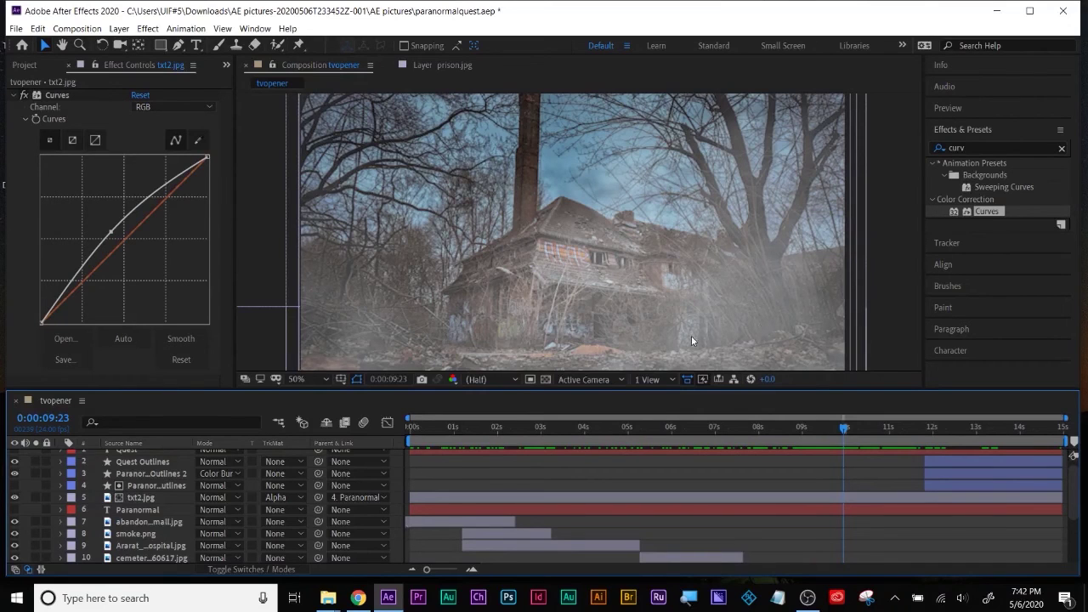
left_click_drag(851, 430, 813, 427)
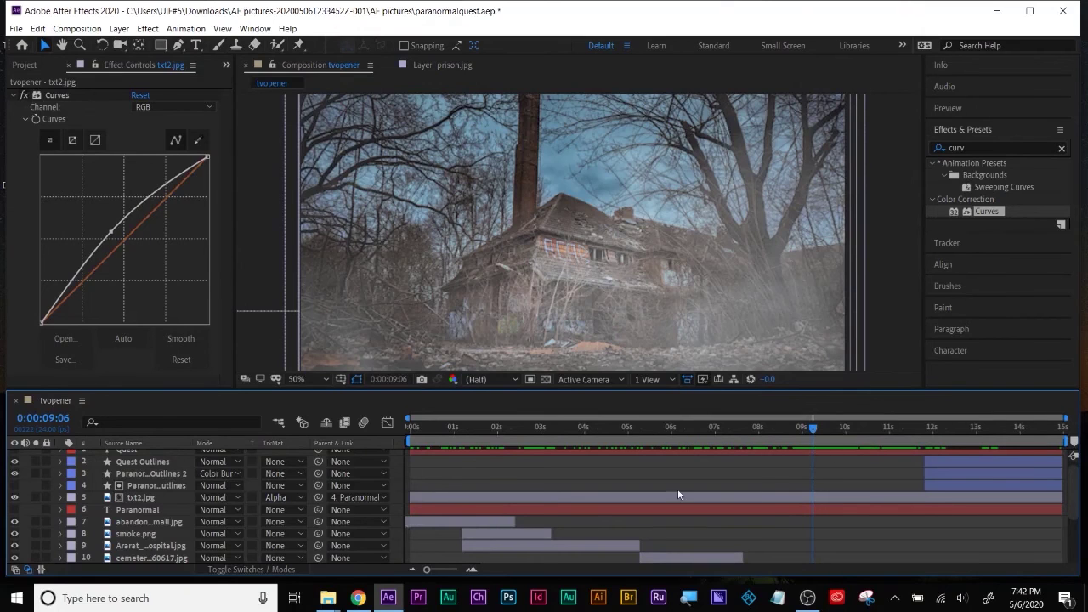
left_click(358, 598)
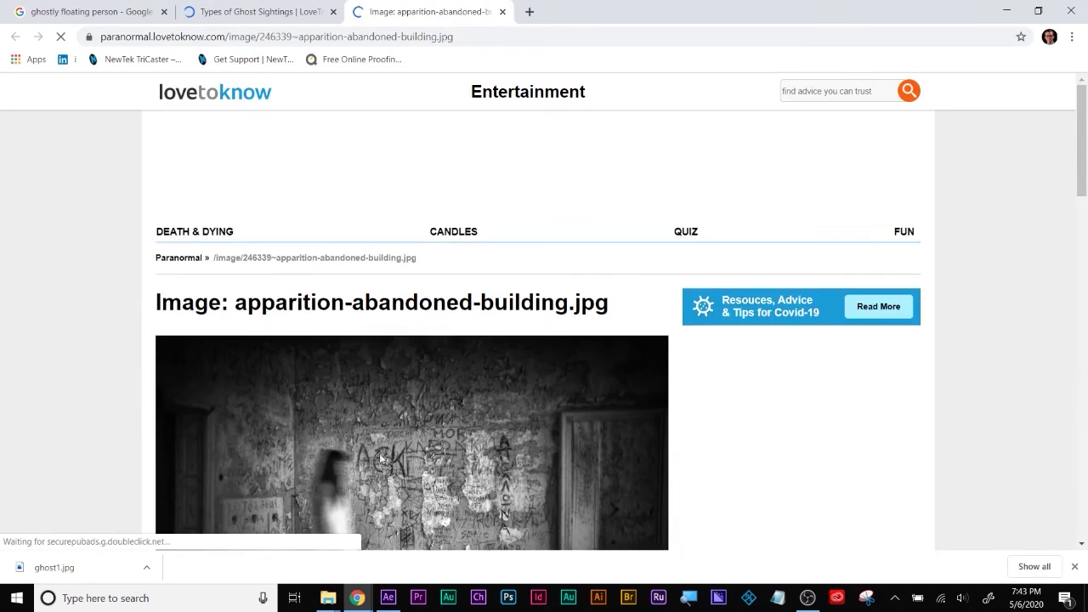
Step: Scroll the LoveToKnow page down to the apparition-abandoned-building ghost photo
scroll(378, 431, "down", 2)
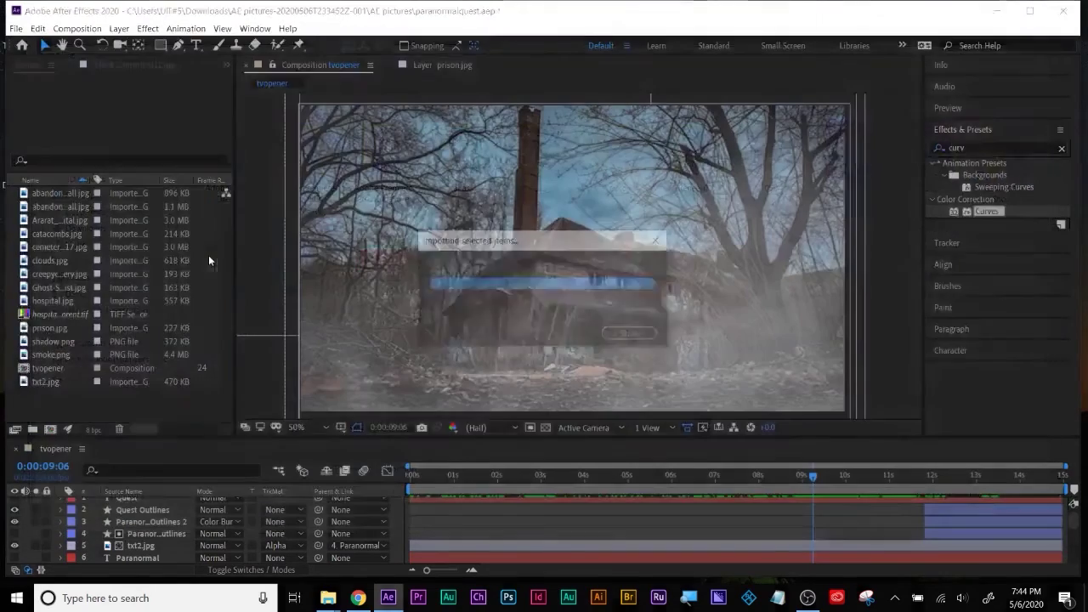
Step: Add ghost1.jpg to the composition above txt2.jpg and move it down-left over the house
left_click_drag(47, 289, 164, 539)
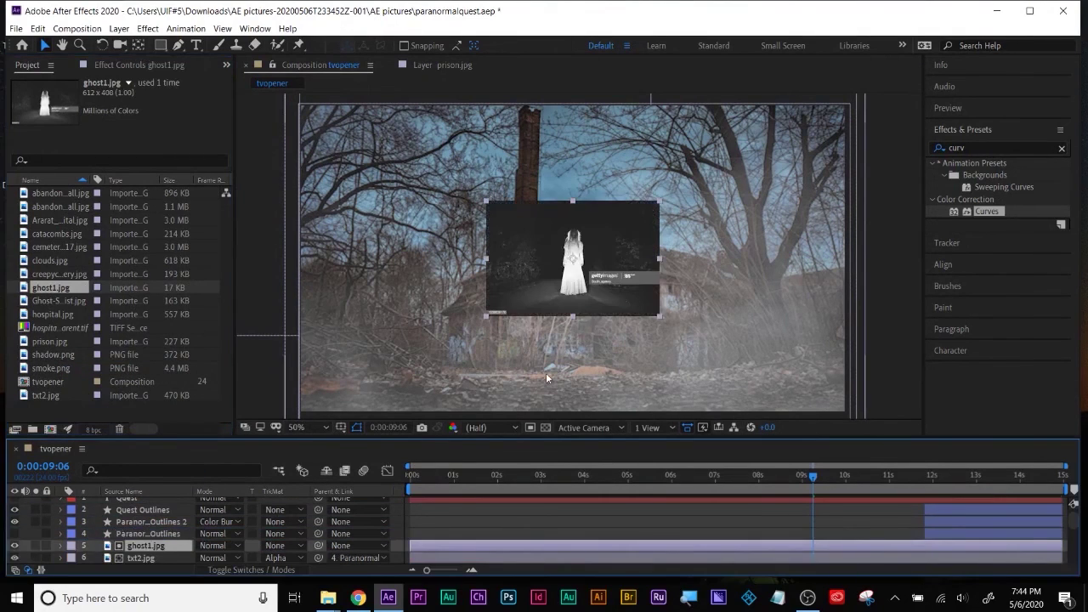
left_click(44, 396)
left_click(556, 266)
left_click_drag(557, 266, 517, 347)
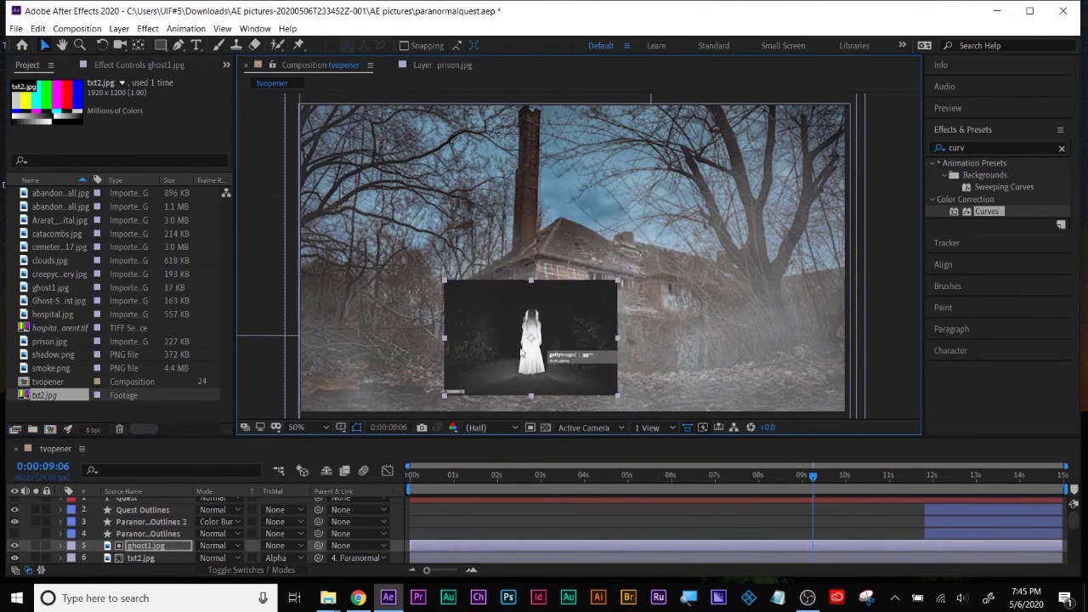
Step: Pan the view onto the ghost and open ghost1.jpg in its own Layer view
scroll(532, 369, "up", 4)
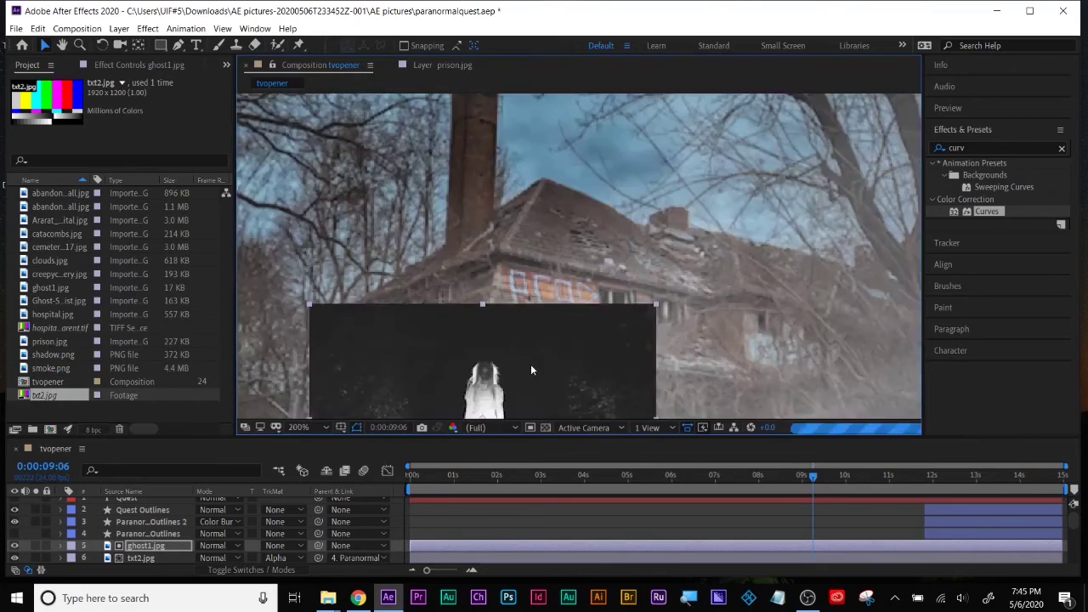
left_click_drag(497, 394, 700, 88)
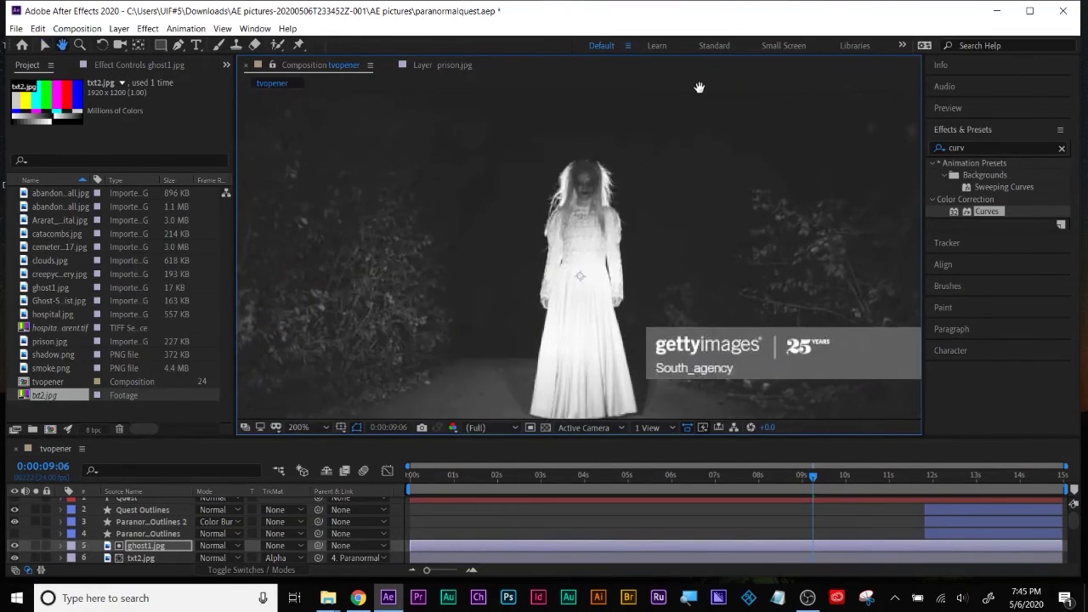
scroll(671, 238, "down", 2)
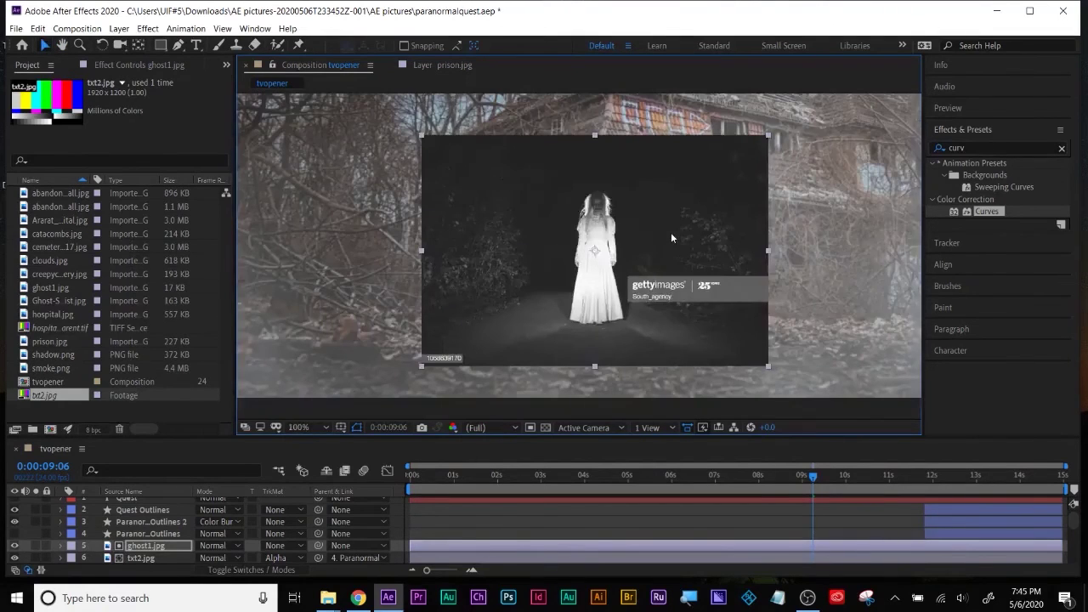
double_click(549, 548)
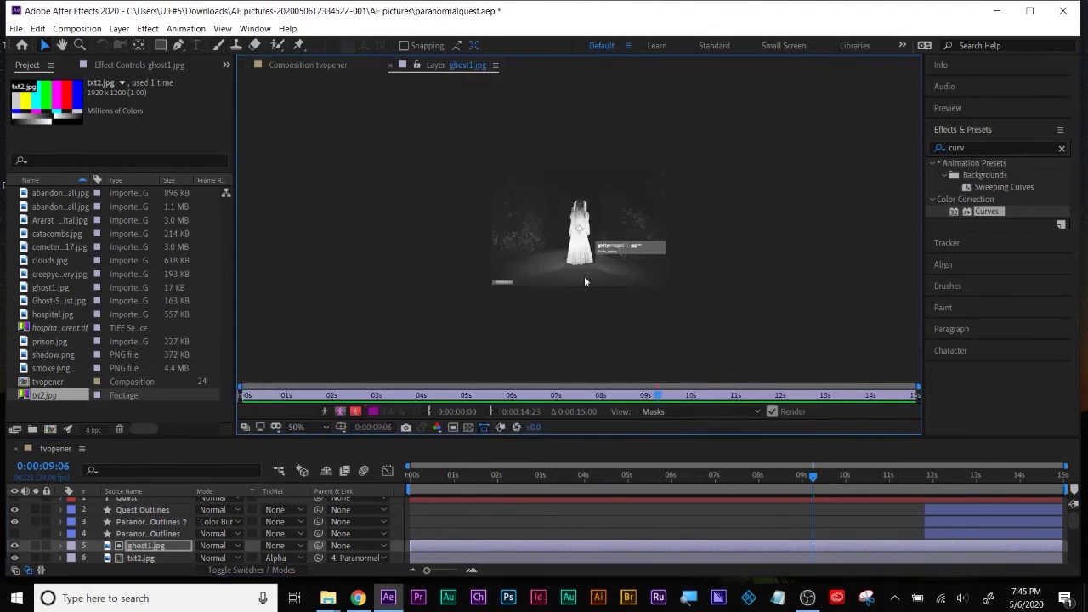
Step: Roto Brush the ghost's figure as foreground and freeze the propagation
scroll(584, 276, "up", 4)
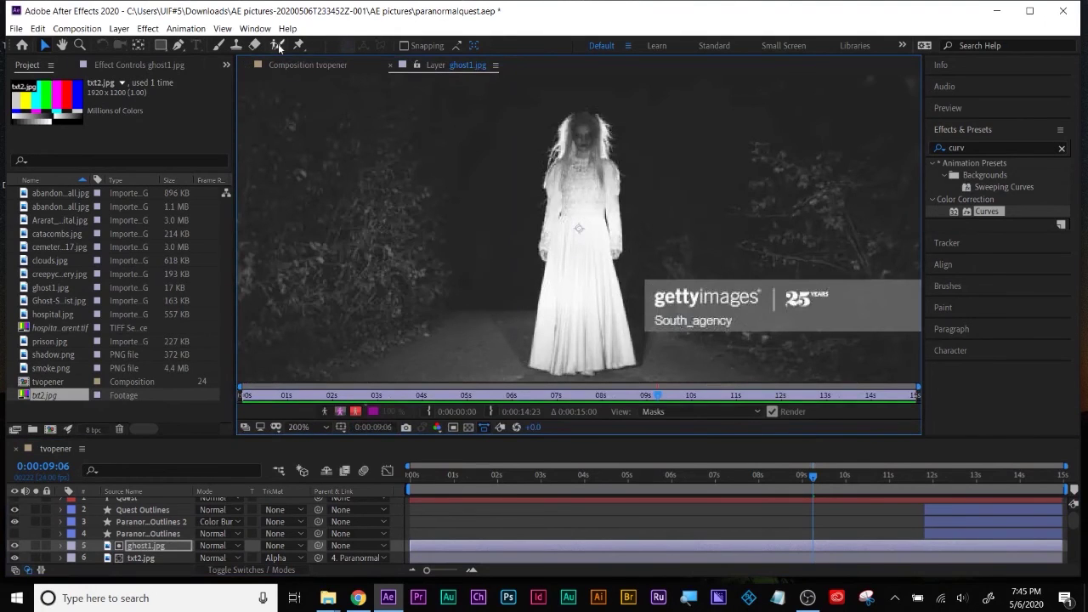
left_click(277, 44)
left_click_drag(469, 161, 450, 360)
left_click_drag(671, 361, 567, 83)
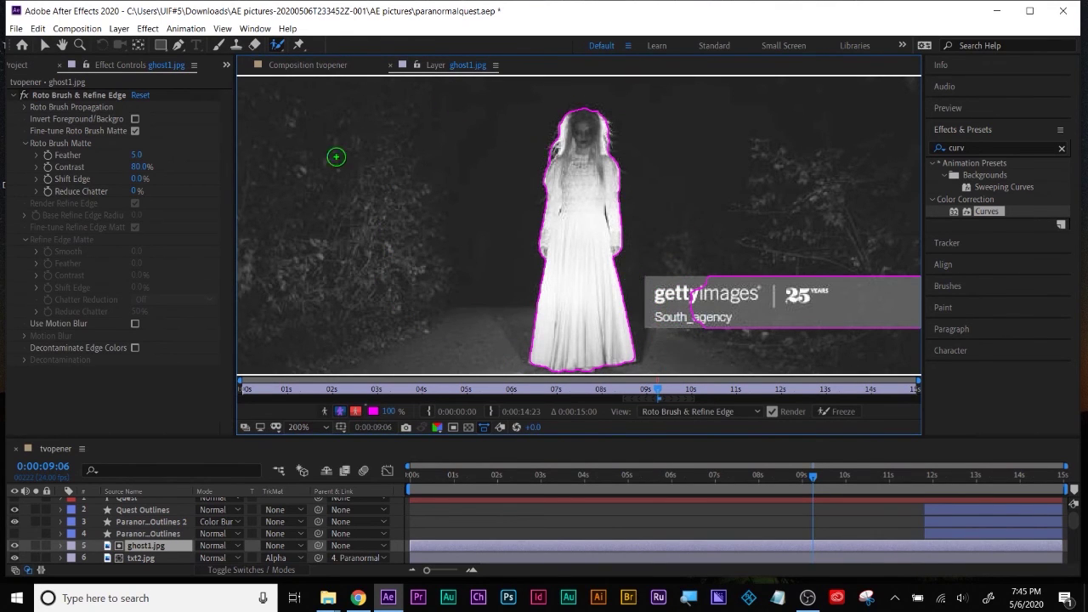
left_click(837, 411)
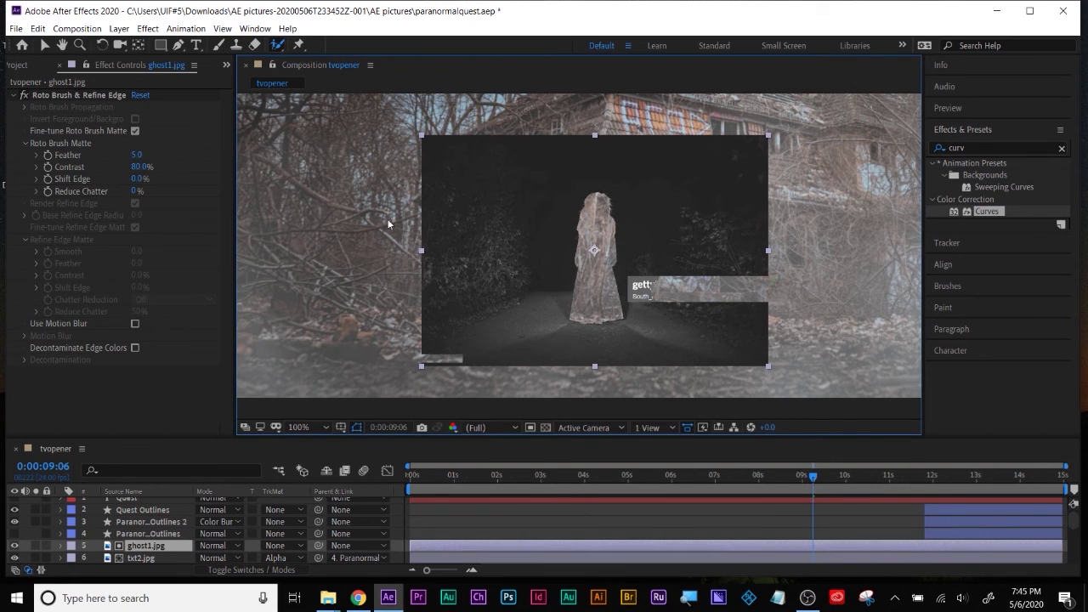
Step: Refine the matte, adding the torso and dress and excluding background beside the ghost
double_click(503, 547)
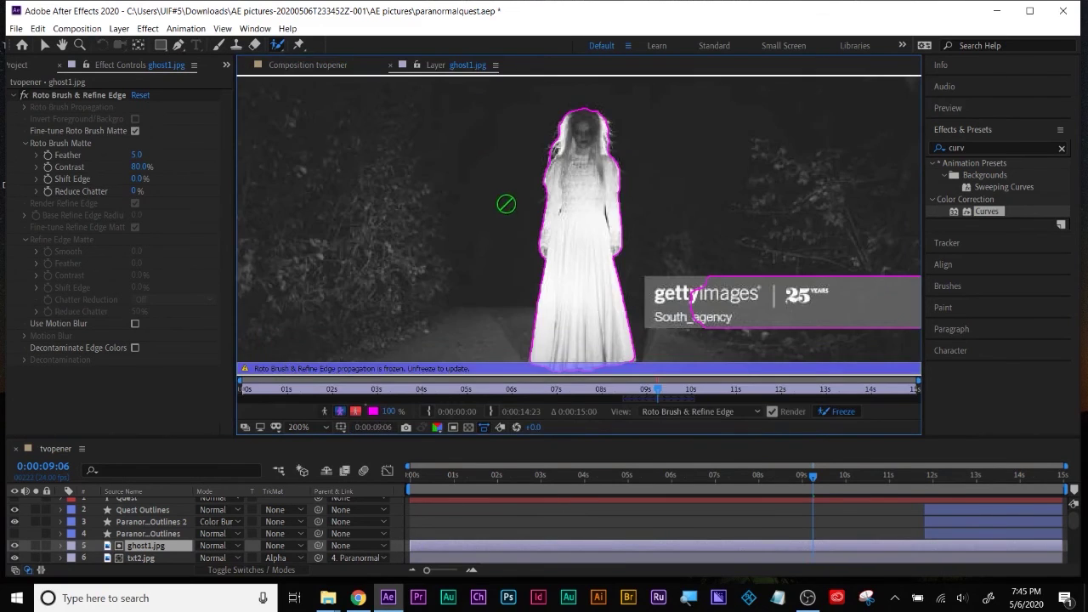
left_click_drag(583, 147, 587, 304)
left_click_drag(471, 149, 472, 277)
left_click_drag(504, 132, 504, 296)
left_click_drag(584, 246, 584, 309)
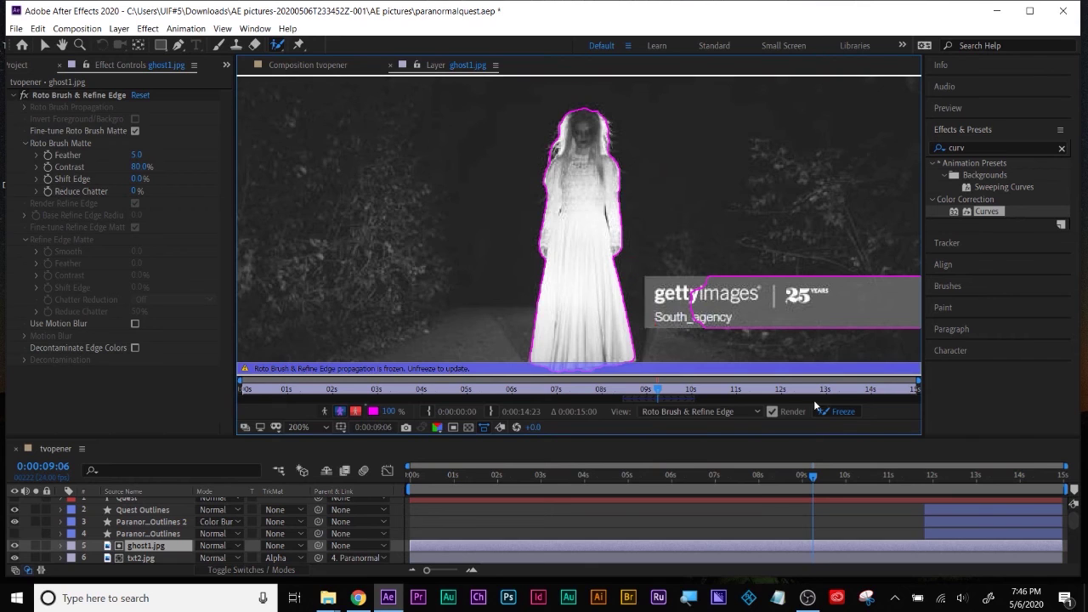
Step: Add the ghost's body and head, subtract dark background, refreeze the matte and close the Layer view
left_click(838, 413)
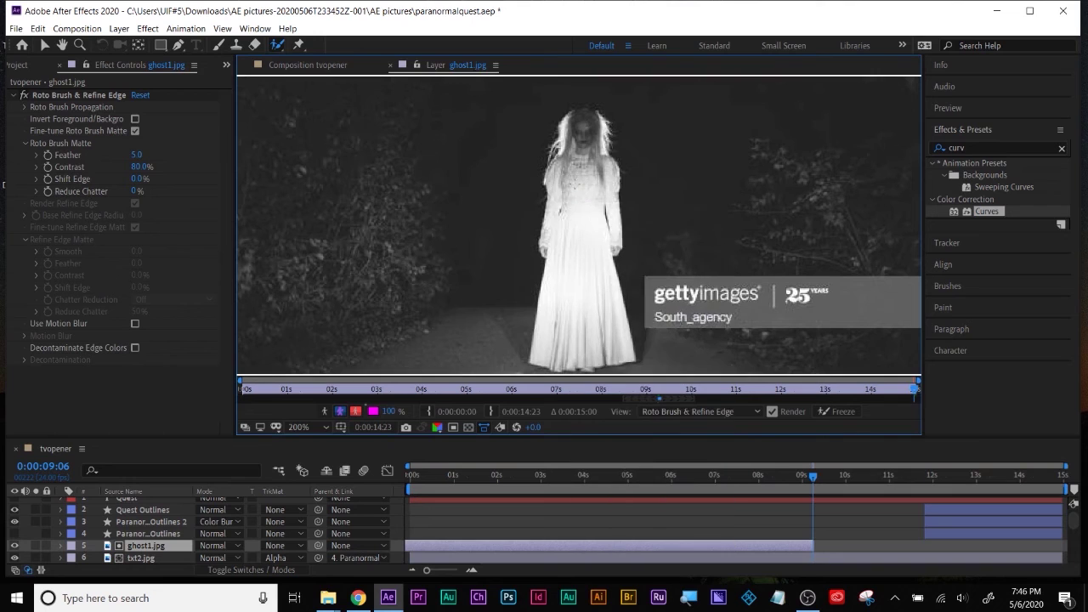
left_click_drag(588, 214, 576, 336)
left_click_drag(570, 94, 566, 197)
left_click(591, 137)
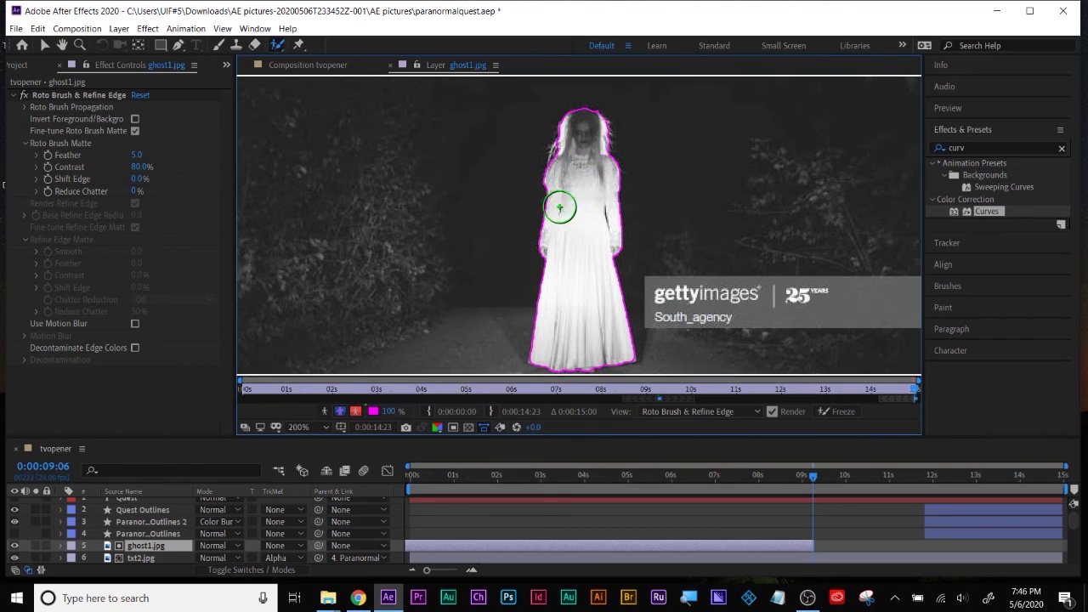
left_click_drag(487, 167, 488, 308)
left_click_drag(717, 123, 717, 250)
left_click(831, 412)
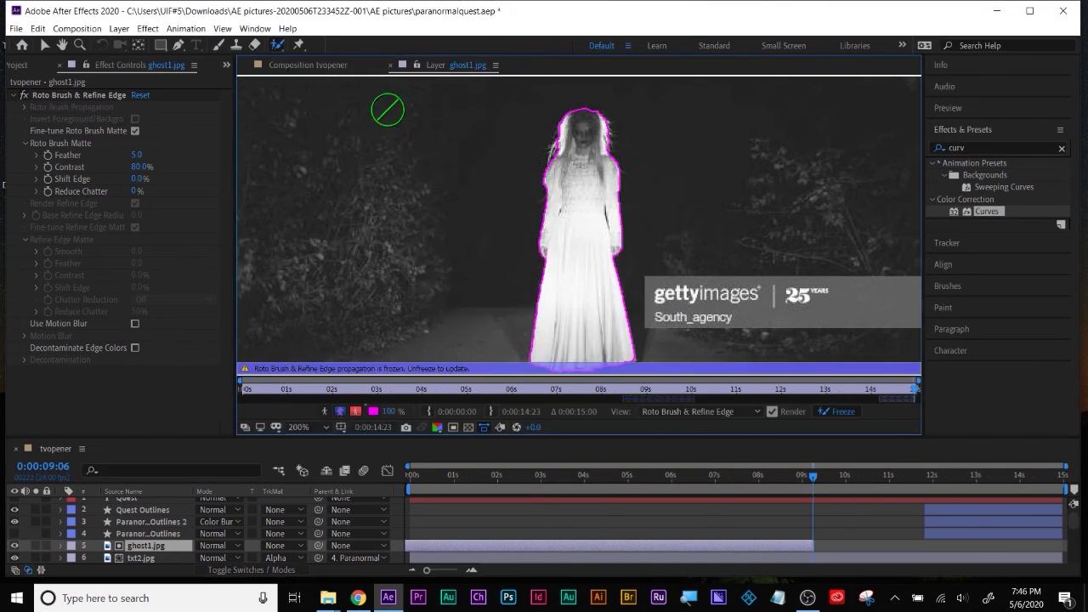
left_click(391, 65)
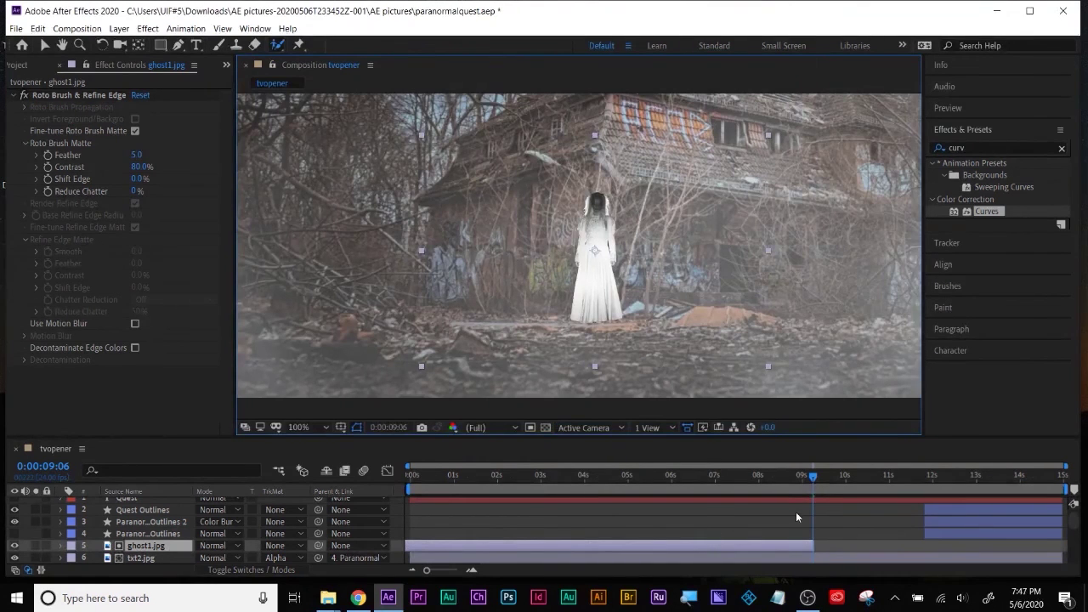
Step: Trim ghost1.jpg's in point to 0:00:08:15 with Alt+[
mouse_move(803, 482)
left_mouse_down()
mouse_move(722, 480)
mouse_move(796, 480)
mouse_move(785, 481)
left_mouse_up()
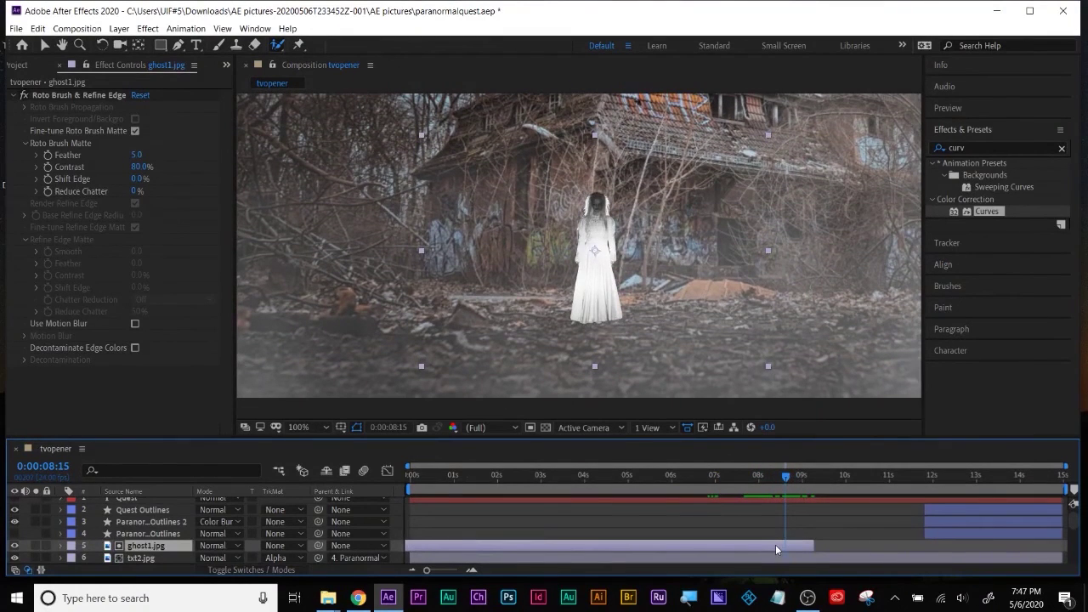
key("alt+bracketleft")
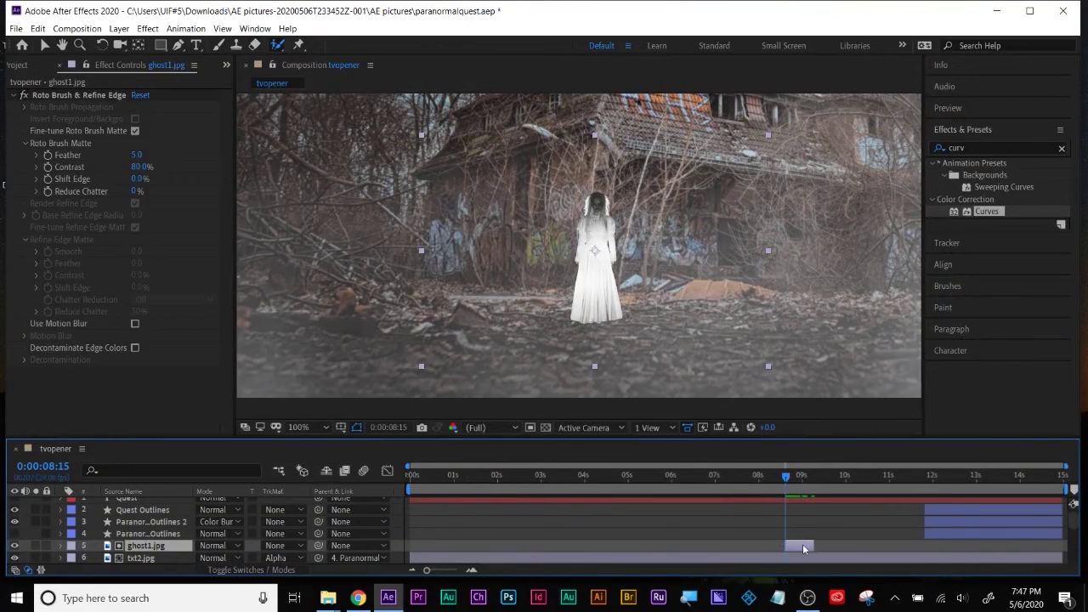
right_click(804, 548)
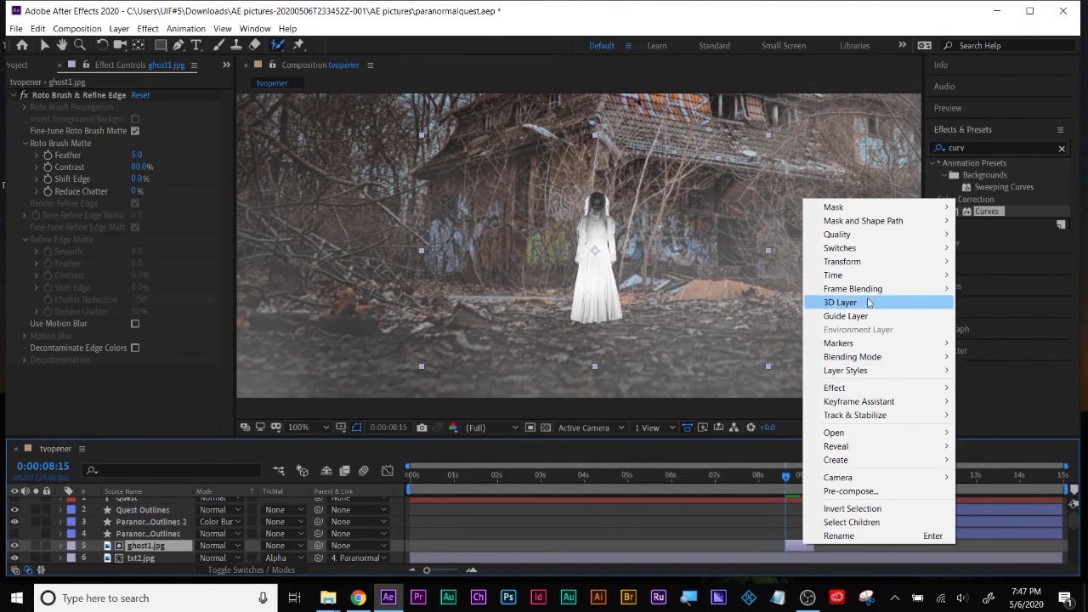
mouse_move(852, 277)
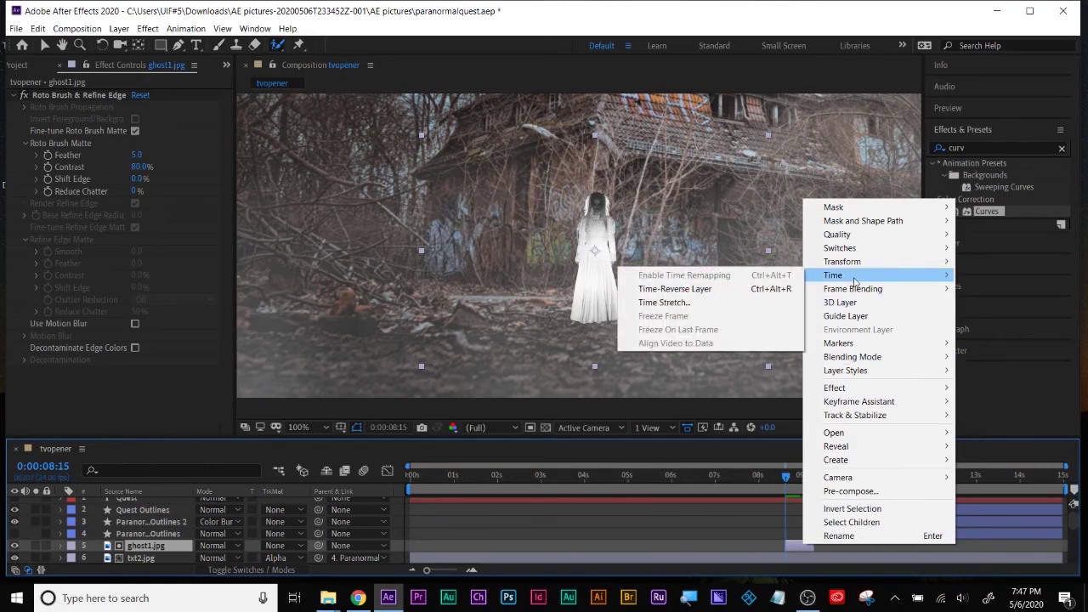
left_click(787, 477)
Step: Move the playhead to 0:00:08:23 with ghost1.jpg selected and enlarge the timeline
left_click_drag(787, 477, 800, 477)
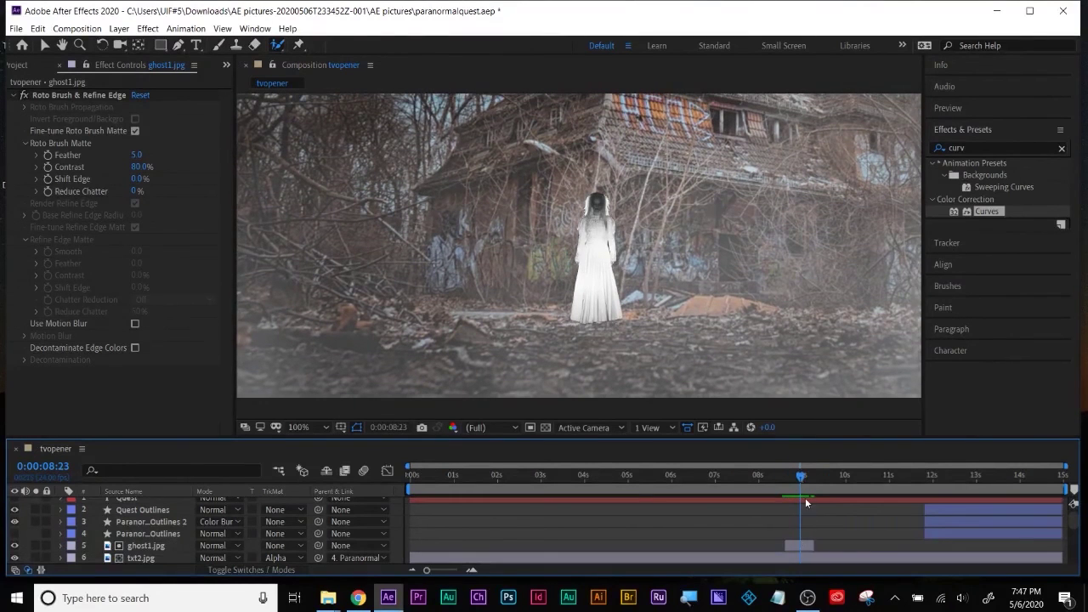
left_click(807, 546)
left_click_drag(835, 436, 835, 387)
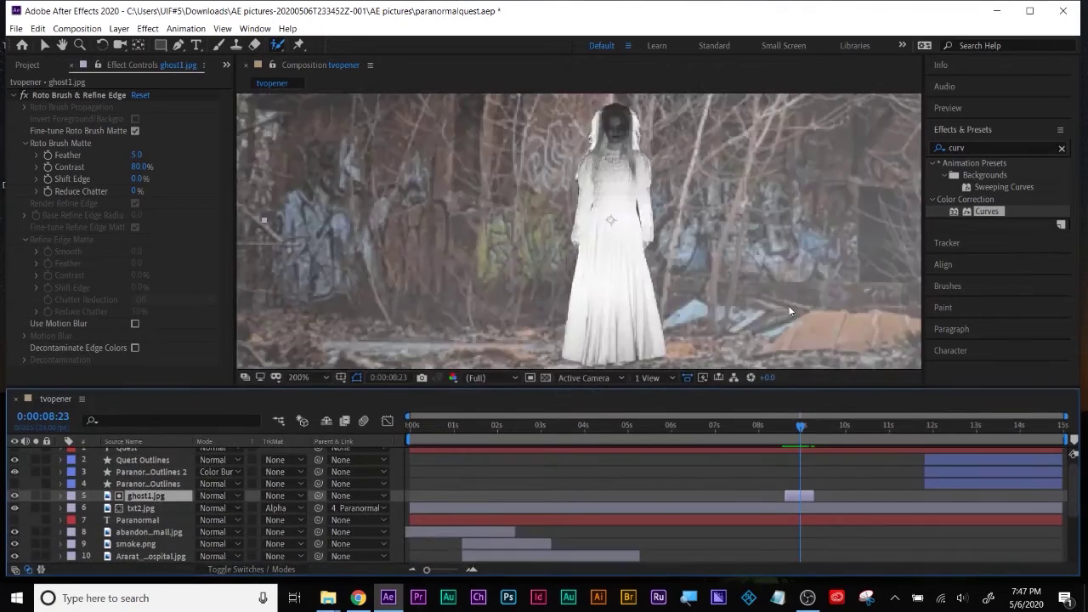
Step: Inspect the effects on the abandoned-house, hospital.jpg and prison.jpg layers, toggling the house image's visibility
scroll(722, 219, "down", 2)
left_click(51, 519)
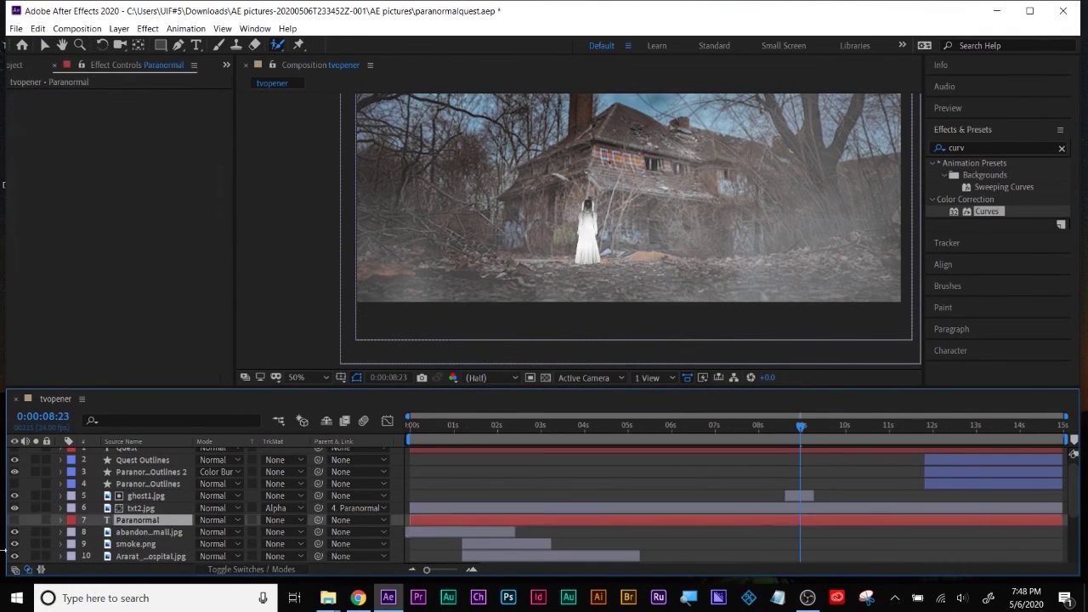
left_click(34, 532)
scroll(173, 499, "down", 3)
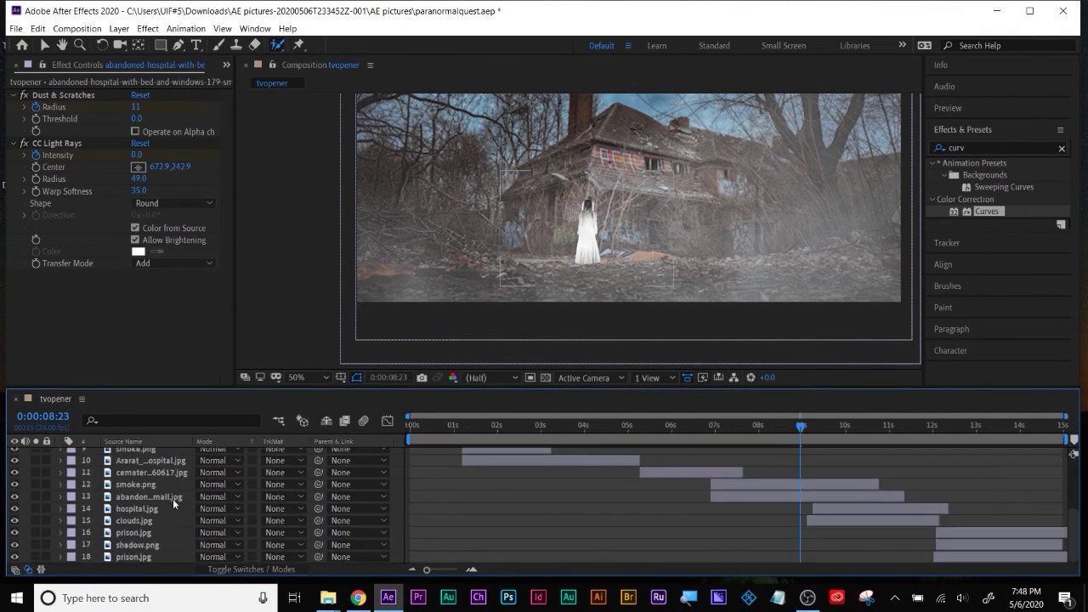
left_click(92, 509)
left_click(136, 556)
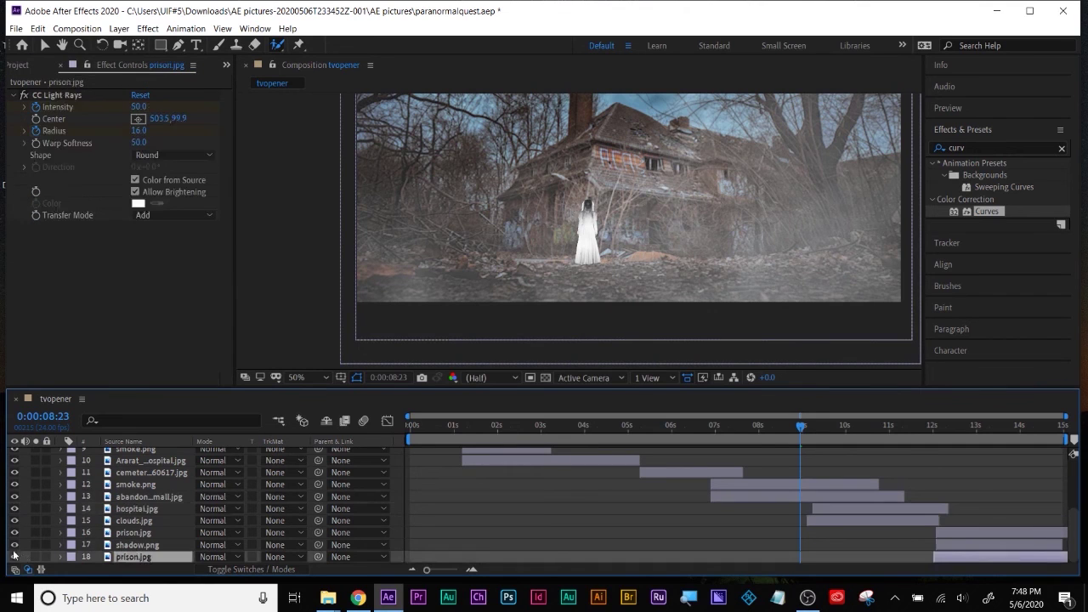
left_click(796, 497)
left_click(15, 498)
left_click(15, 499)
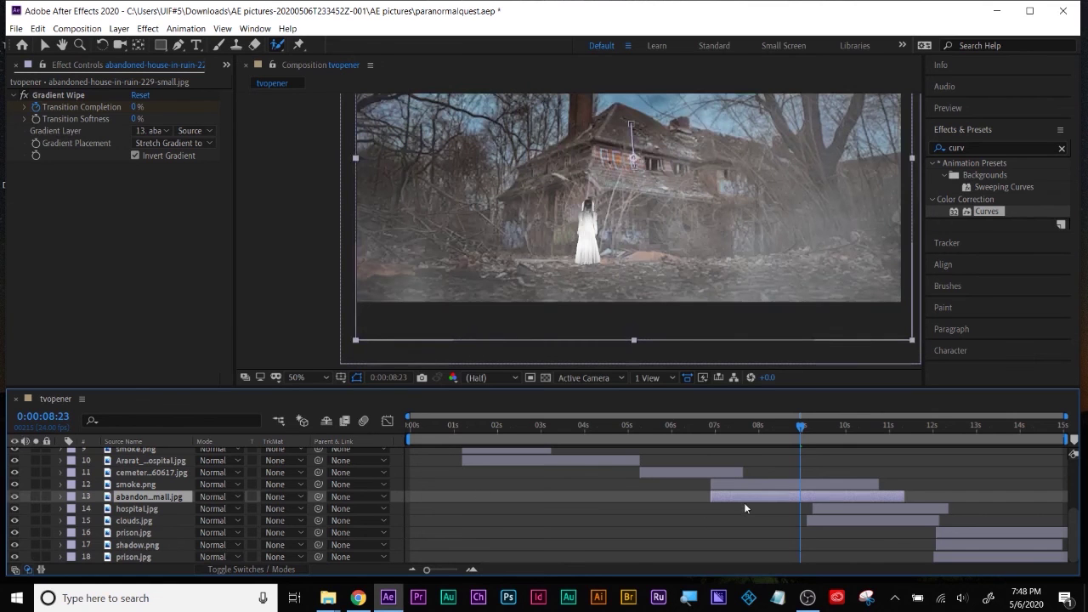
scroll(741, 507, "up", 4)
Step: Move ghost1.jpg down the stack to sit just above the abandoned-house image layer
left_click(799, 502)
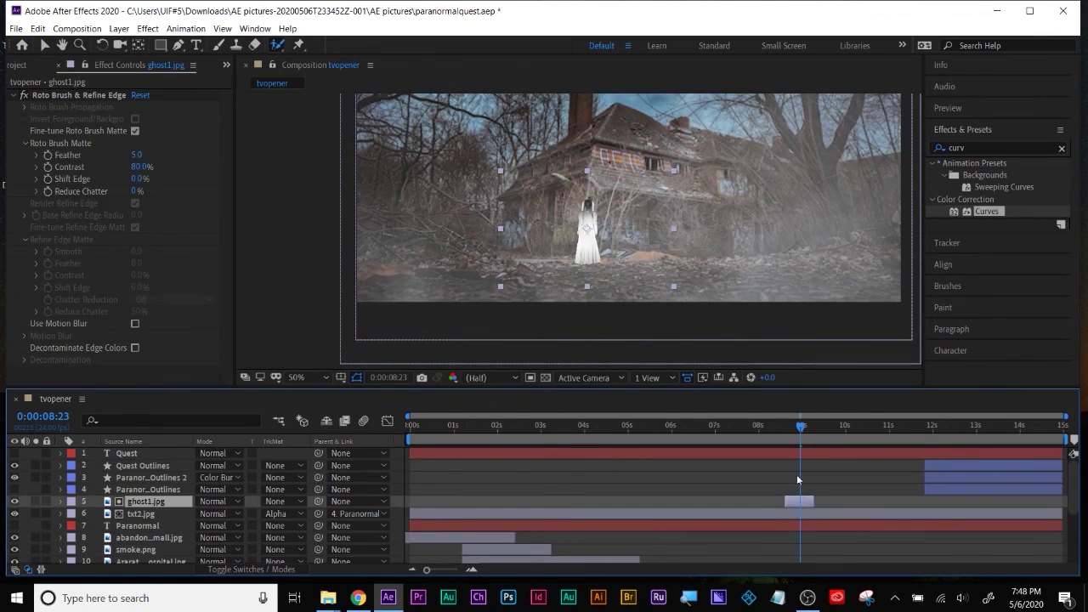
left_click_drag(136, 502, 151, 546)
scroll(150, 527, "up", 3)
left_click(145, 502)
scroll(510, 501, "down", 3)
left_click(797, 491)
Step: Parent ghost1.jpg to the abandoned-house image layer and check its timing around 0:00:08:18–0:00:09:10
right_click(797, 491)
mouse_move(850, 222)
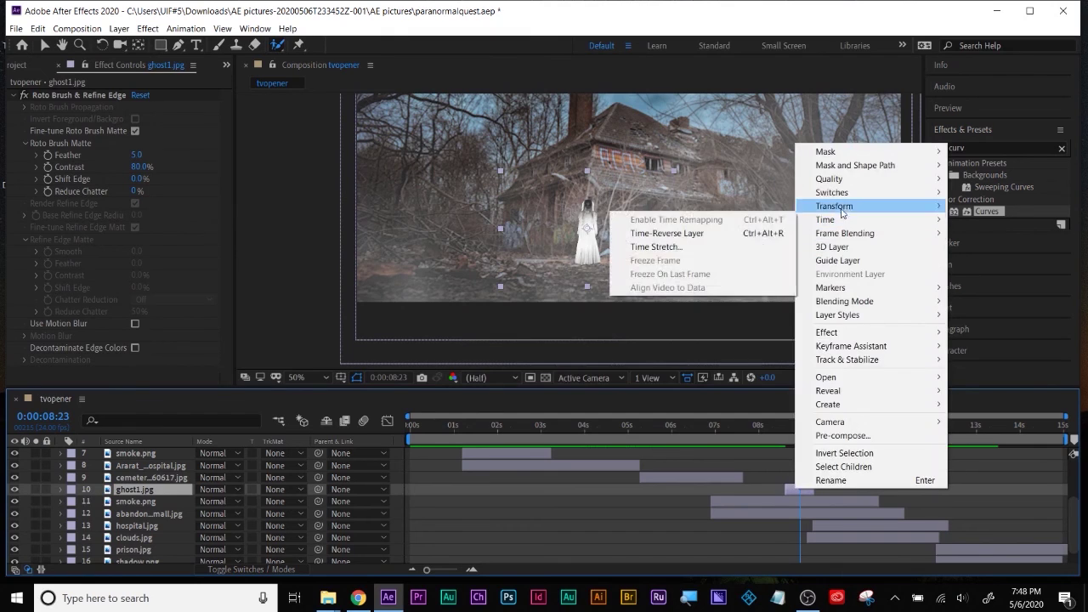
left_click(801, 427)
left_click_drag(800, 428, 789, 427)
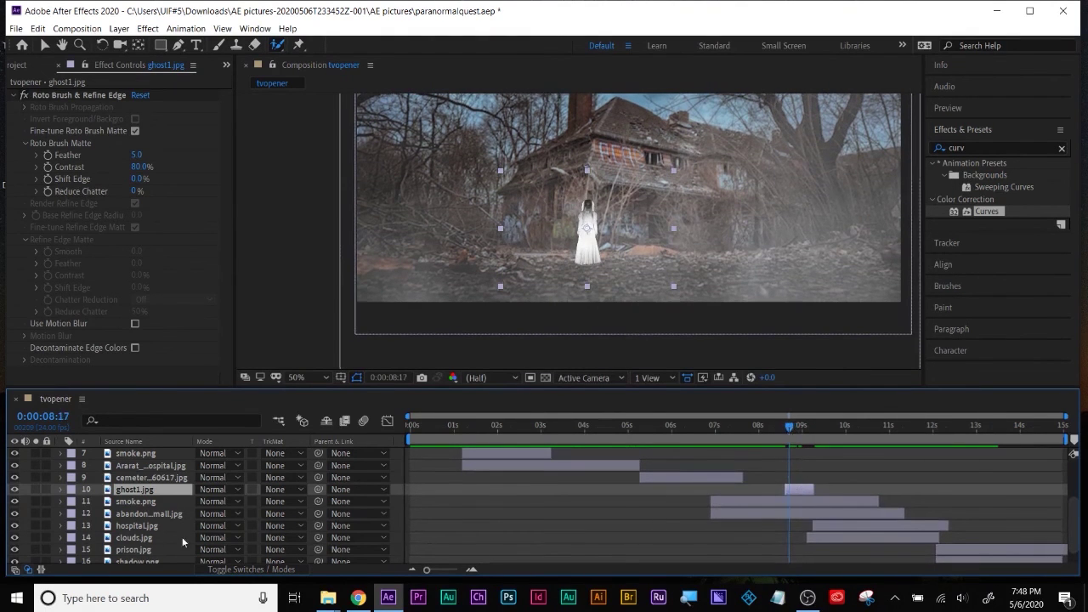
left_click_drag(318, 490, 132, 508)
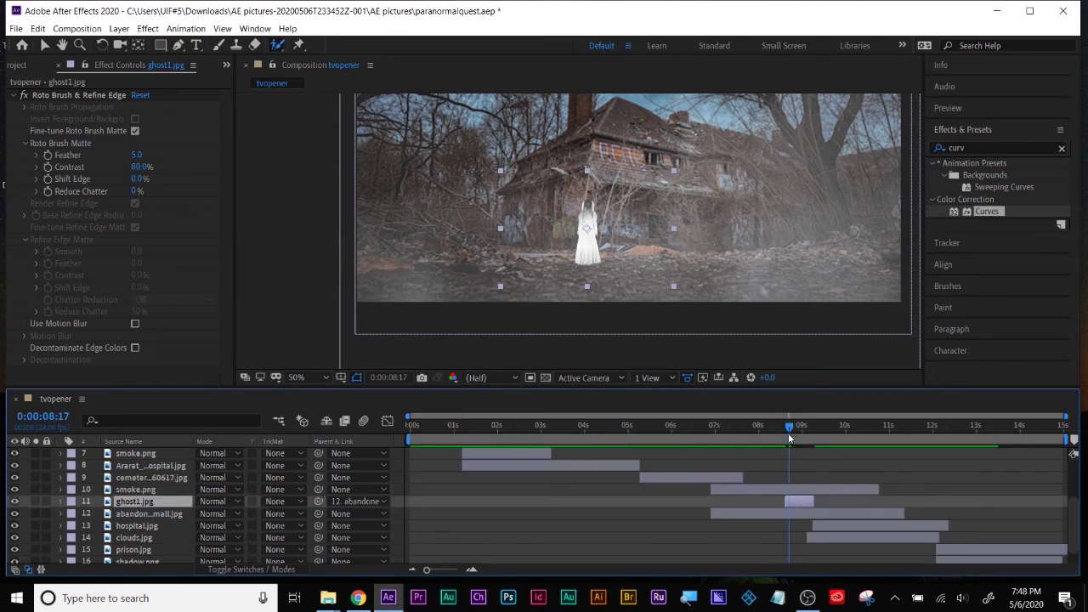
mouse_move(794, 429)
left_mouse_down()
mouse_move(823, 436)
mouse_move(792, 433)
left_mouse_up()
Step: Keyframe ghost1.jpg's Position at 0:00:08:17, then shift the ghost right at 0:00:09:01
key("p")
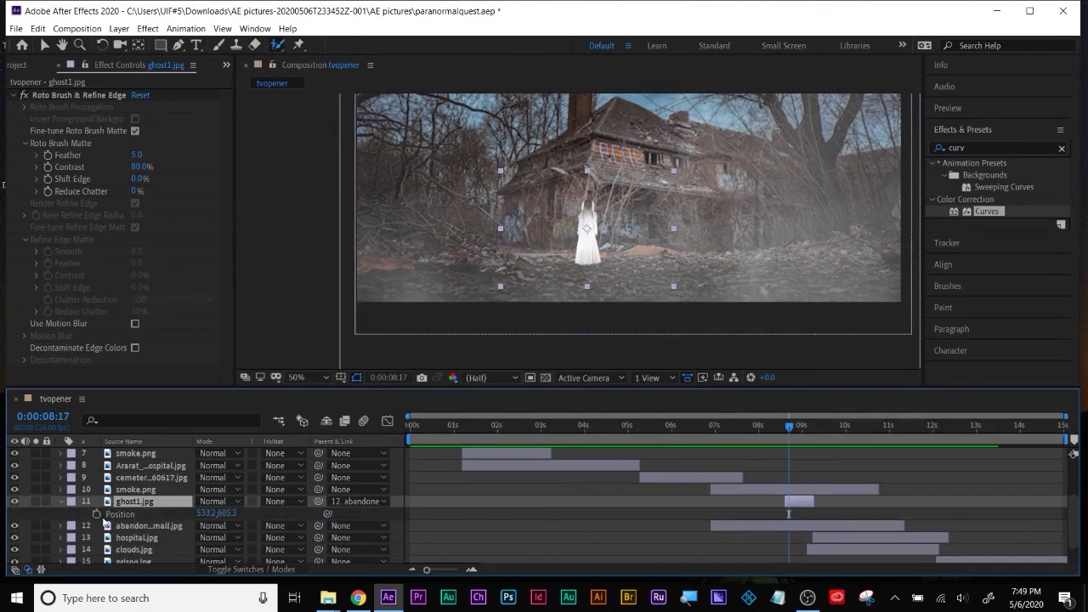
left_click(96, 515)
left_click_drag(788, 417, 802, 417)
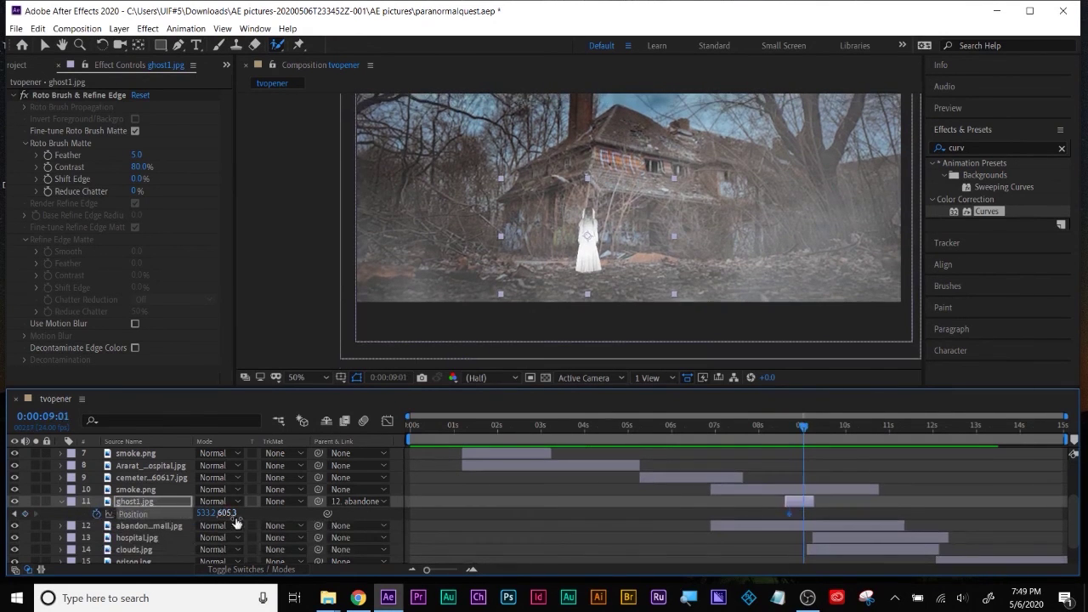
left_click_drag(205, 513, 238, 513)
Step: Adjust the 0:00:09:01 Position keyframe to 572.2, 580.3 and preview the drift
left_click_drag(802, 425, 790, 430)
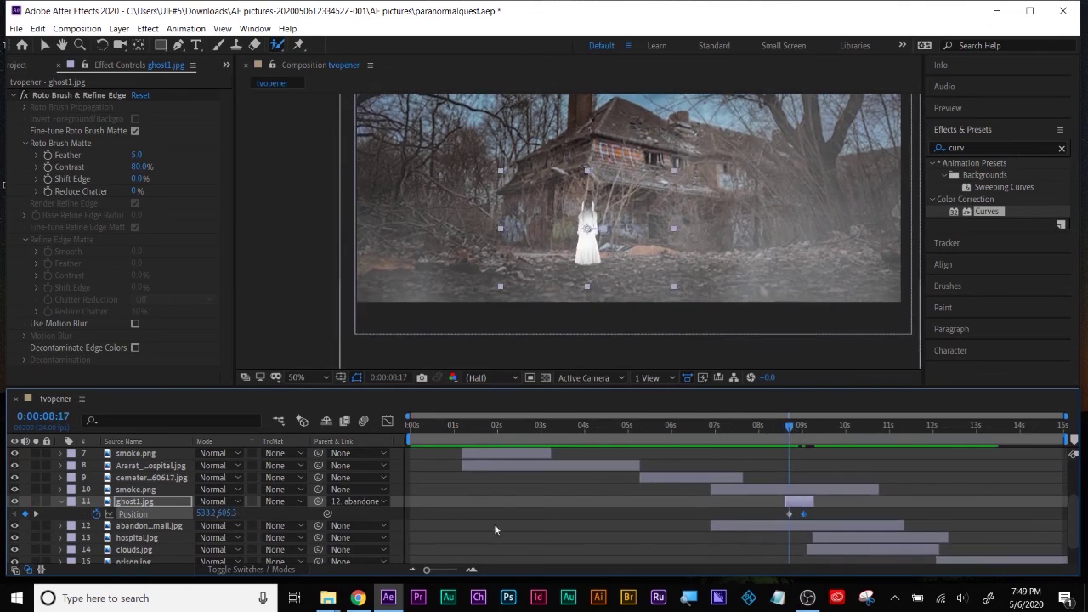
left_click(37, 515)
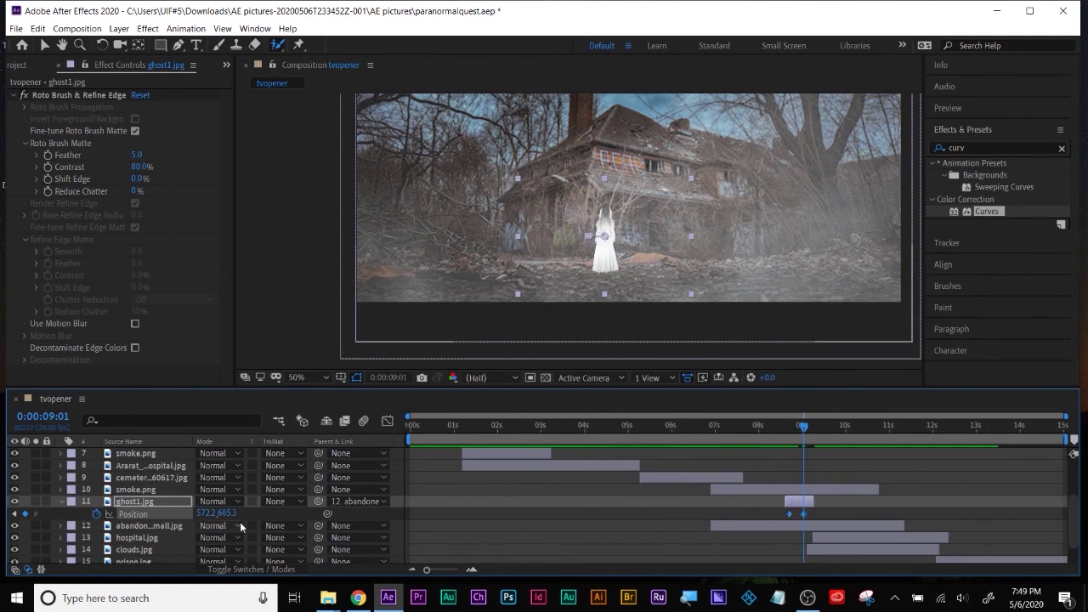
mouse_move(226, 514)
left_mouse_down()
mouse_move(209, 514)
mouse_move(226, 514)
left_mouse_up()
mouse_move(796, 431)
left_mouse_down()
mouse_move(783, 430)
mouse_move(805, 432)
left_mouse_up()
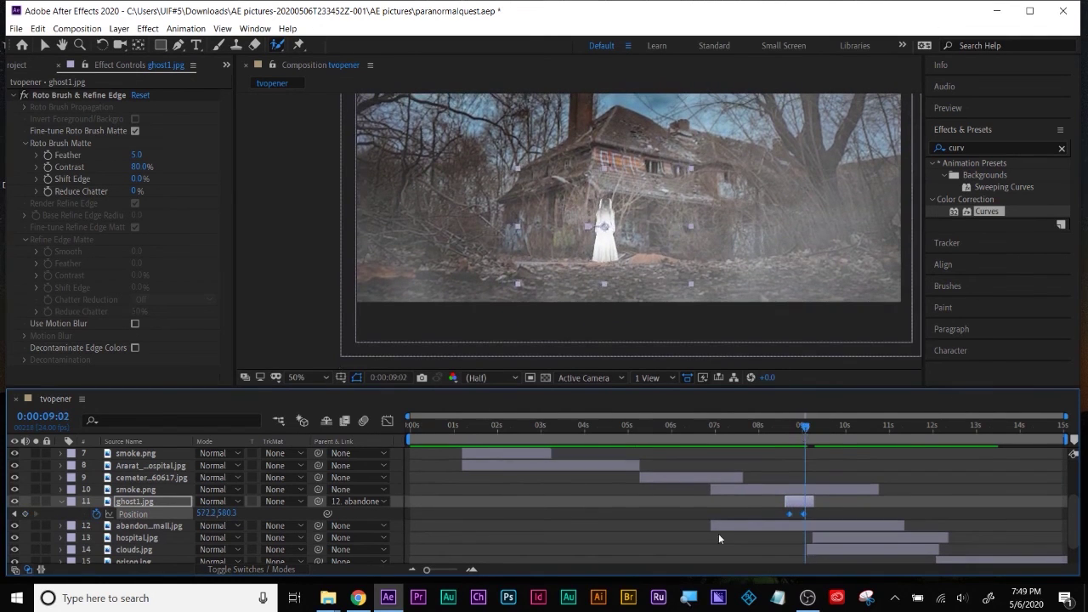
left_click(705, 513)
left_click(800, 500)
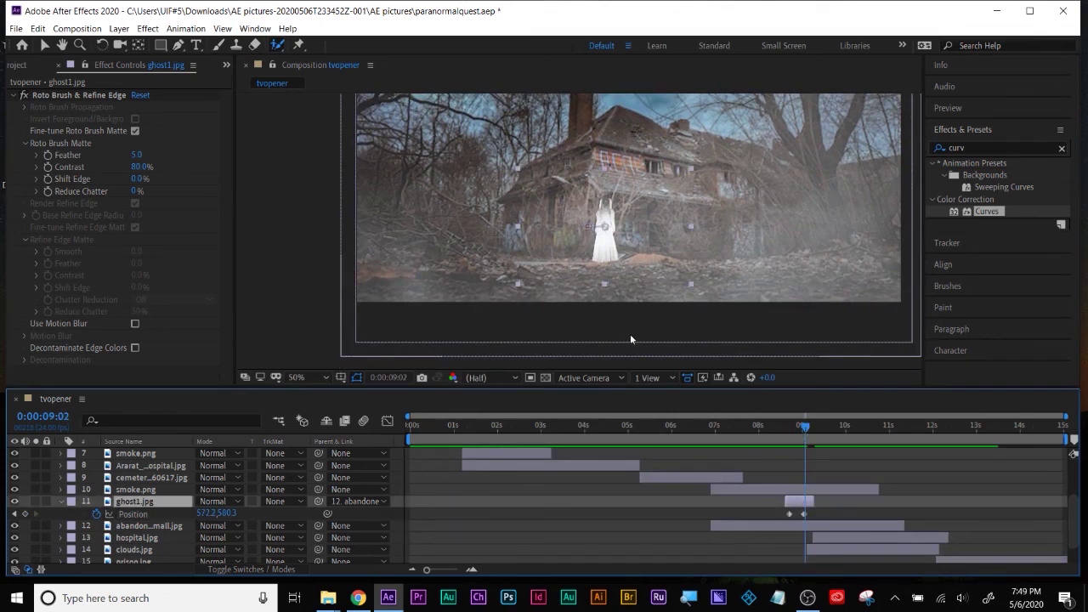
key("F2")
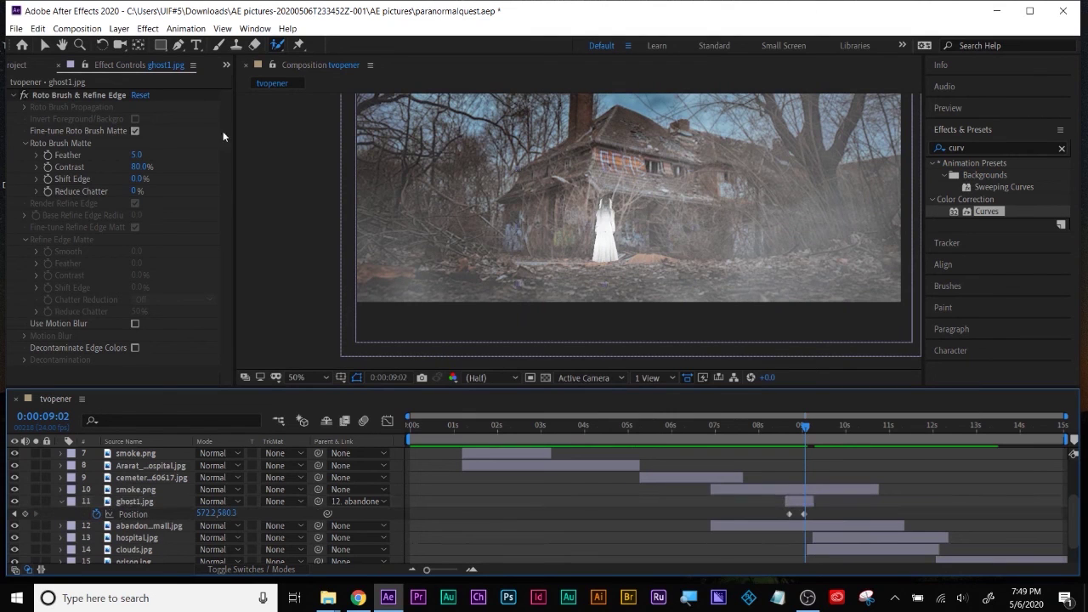
Step: Draw a small black-filled rectangle below the ghost
left_click(169, 48)
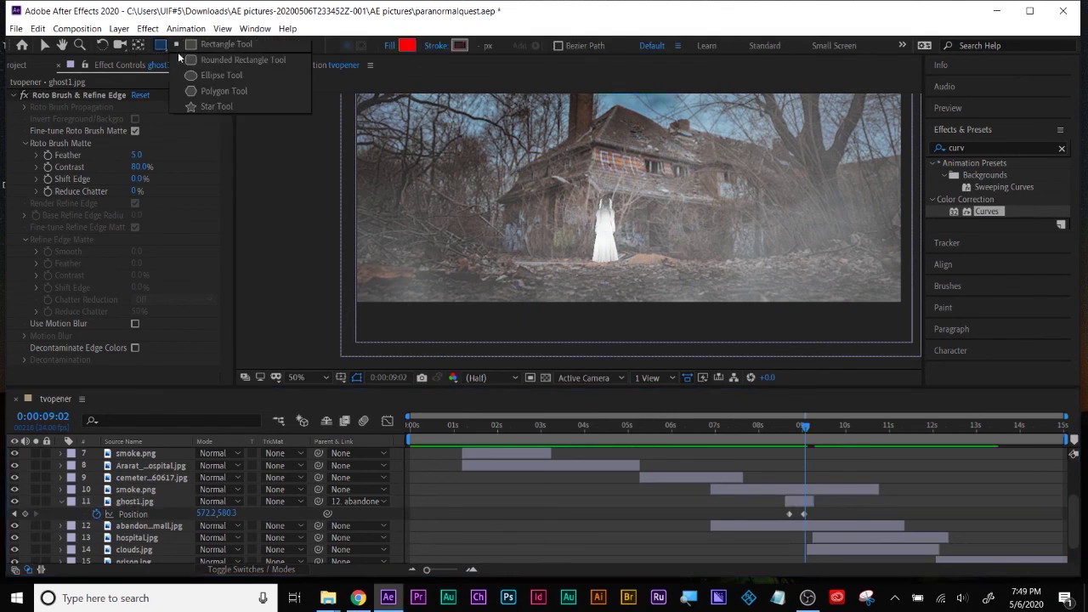
left_click_drag(586, 272, 628, 285)
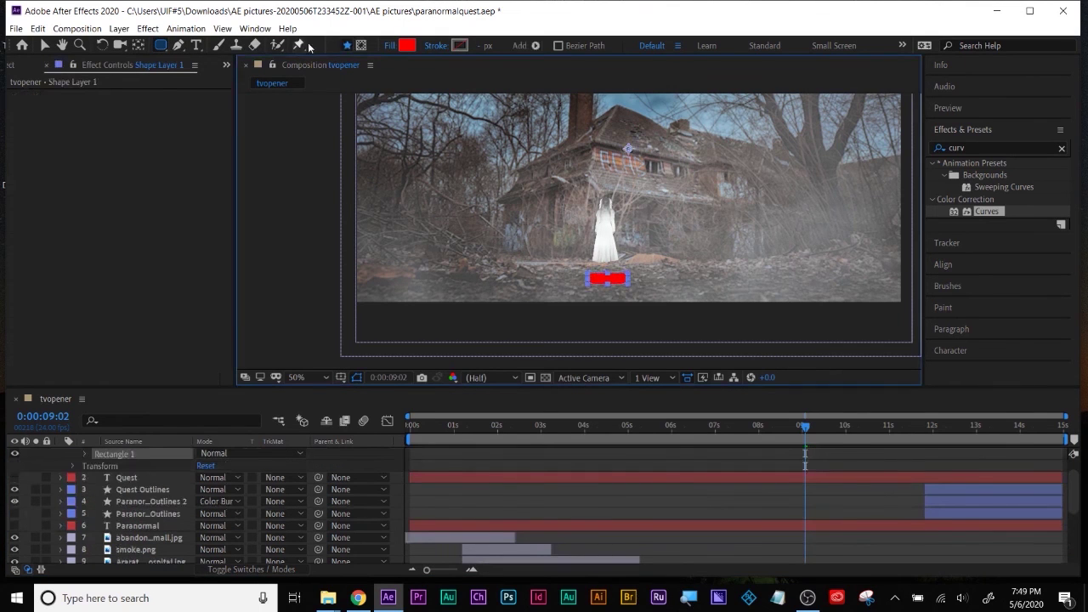
left_click(407, 46)
left_click_drag(401, 269, 364, 315)
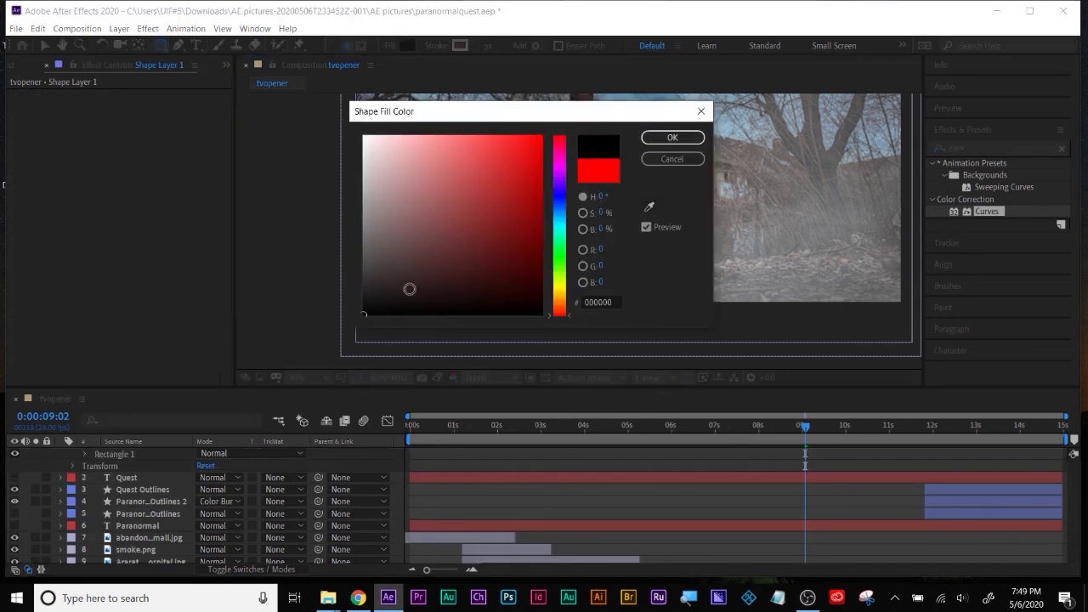
left_click(673, 138)
Step: Apply Gaussian Blur to the rectangle and raise its Blurriness to about 57
left_click(977, 148)
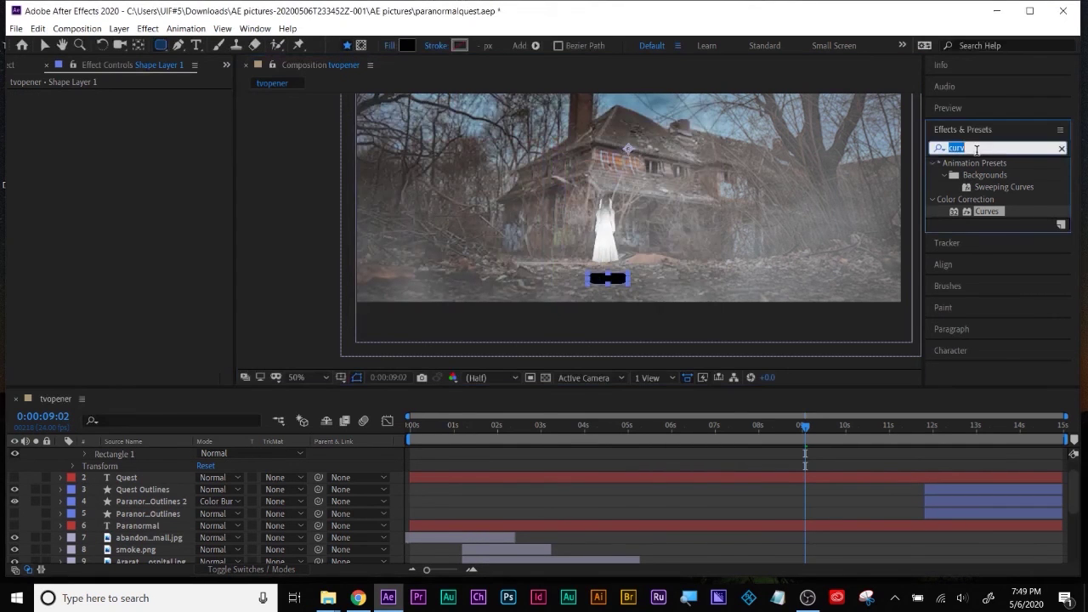
type("gau")
left_click_drag(991, 176, 592, 285)
key("v")
left_click_drag(136, 109, 518, 92)
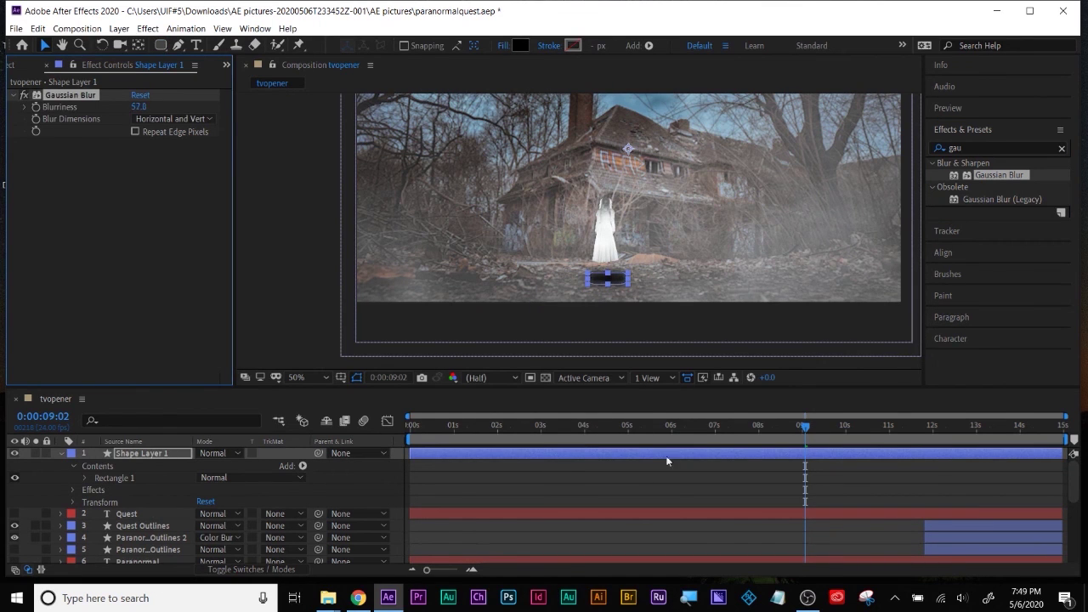
Step: Move the rectangle layer below ghost1.jpg and trim it to 0:00:08:15–0:00:09:06
left_click(676, 488)
left_click_drag(158, 452, 169, 497)
scroll(874, 490, "up", 1)
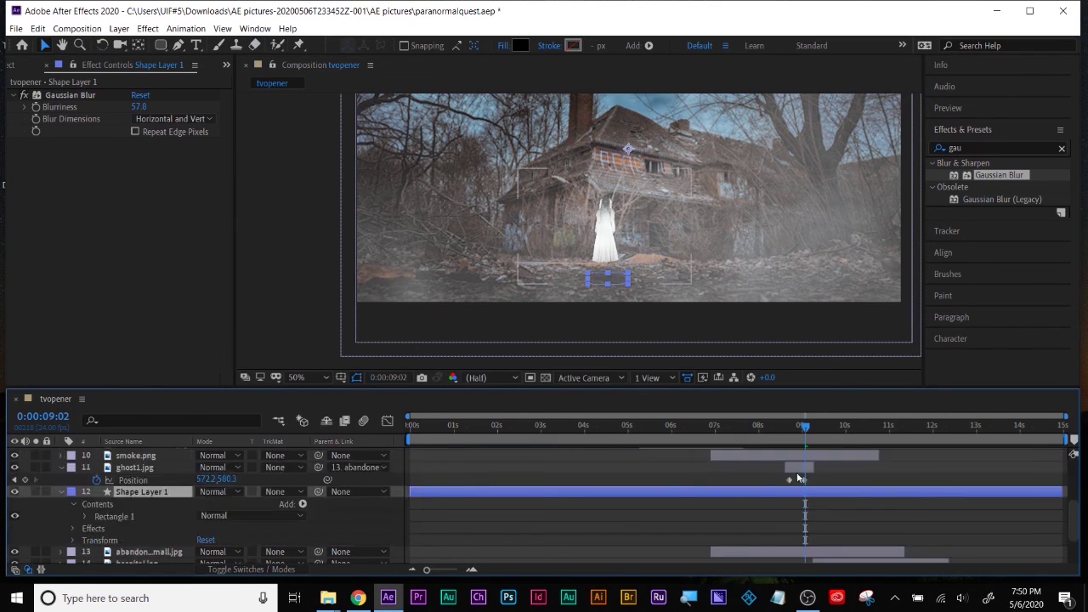
left_click_drag(806, 429, 788, 436)
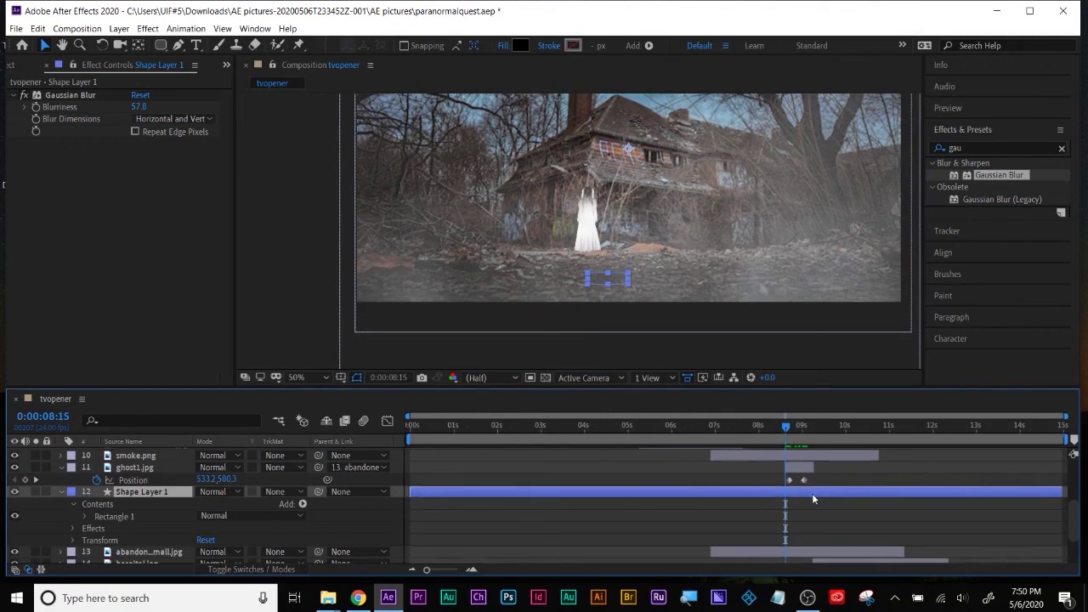
key("alt+bracketleft")
left_click_drag(790, 427, 813, 428)
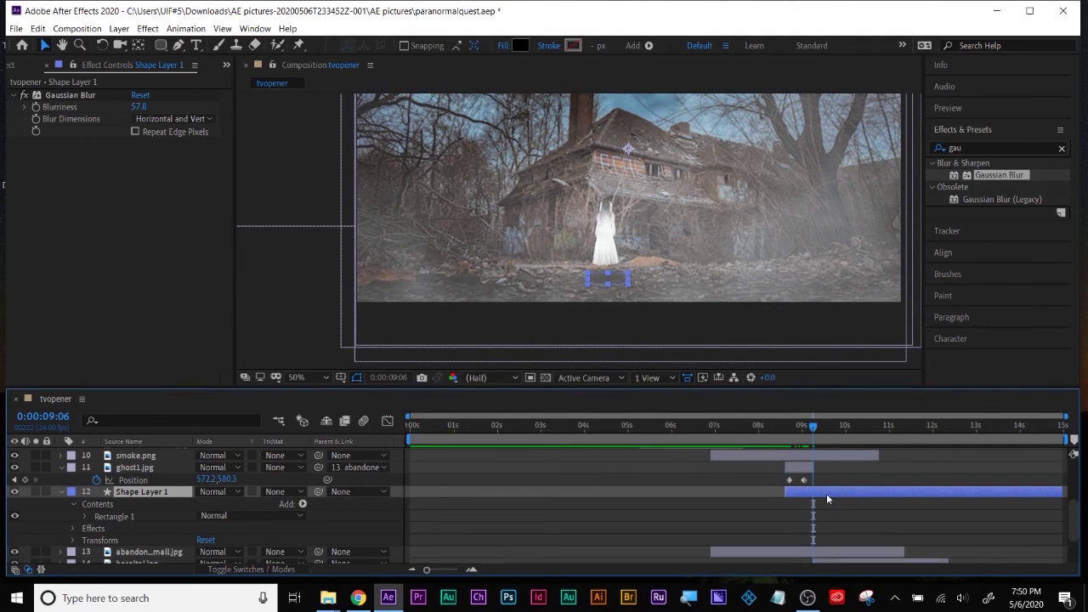
key("alt+bracketright")
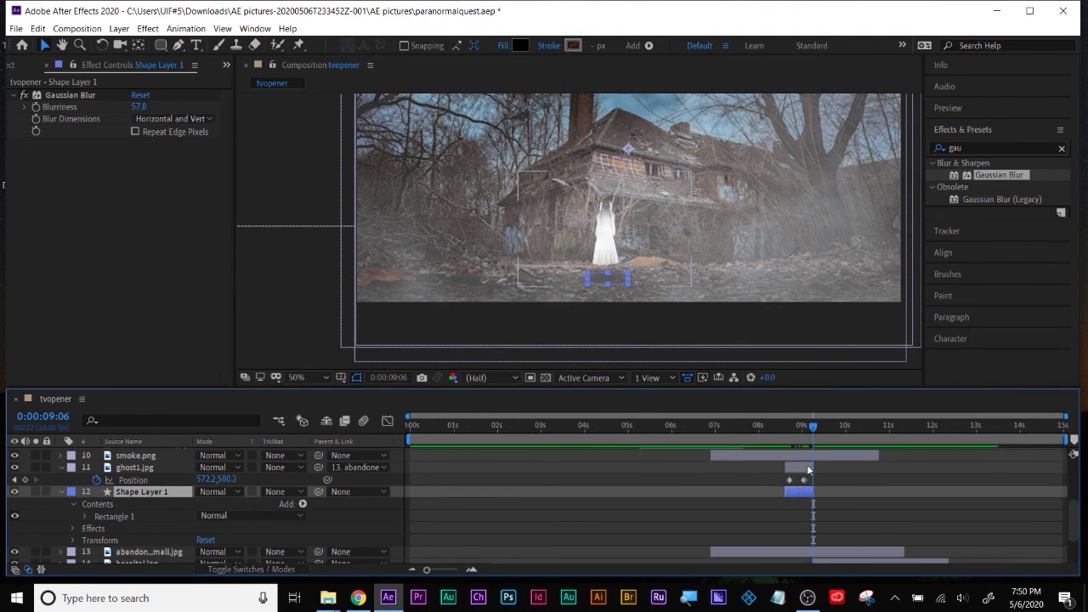
left_click_drag(809, 428, 804, 430)
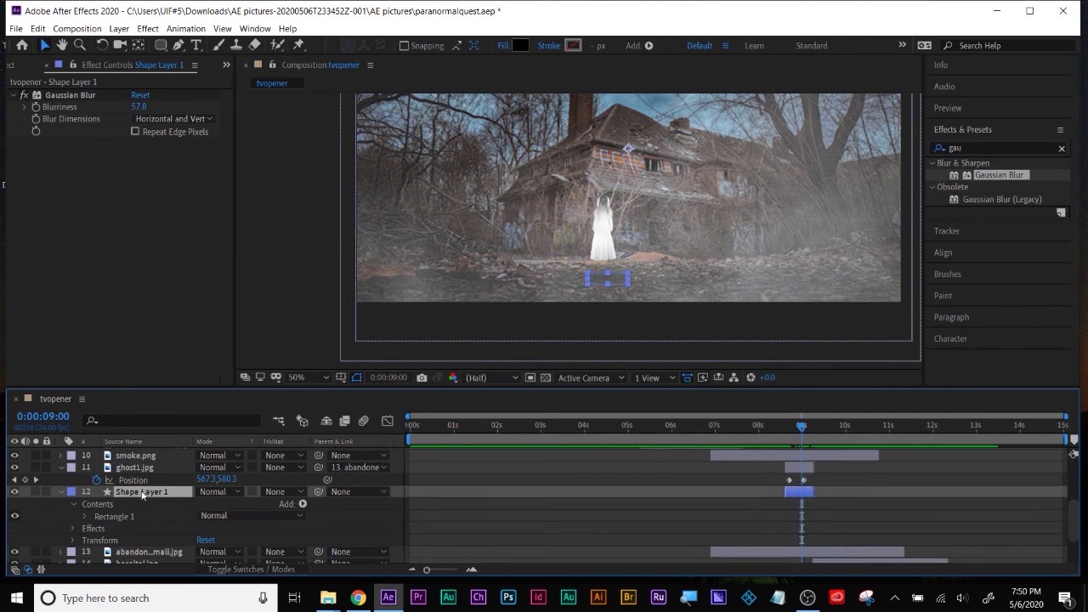
Step: Set the rectangle to Color Burn, shift it left under the ghost, and parent it to ghost1.jpg
key("shift+equal")
key("shift+equal")
key("shift+equal")
key("shift+equal")
key("shift+equal")
left_click(728, 502)
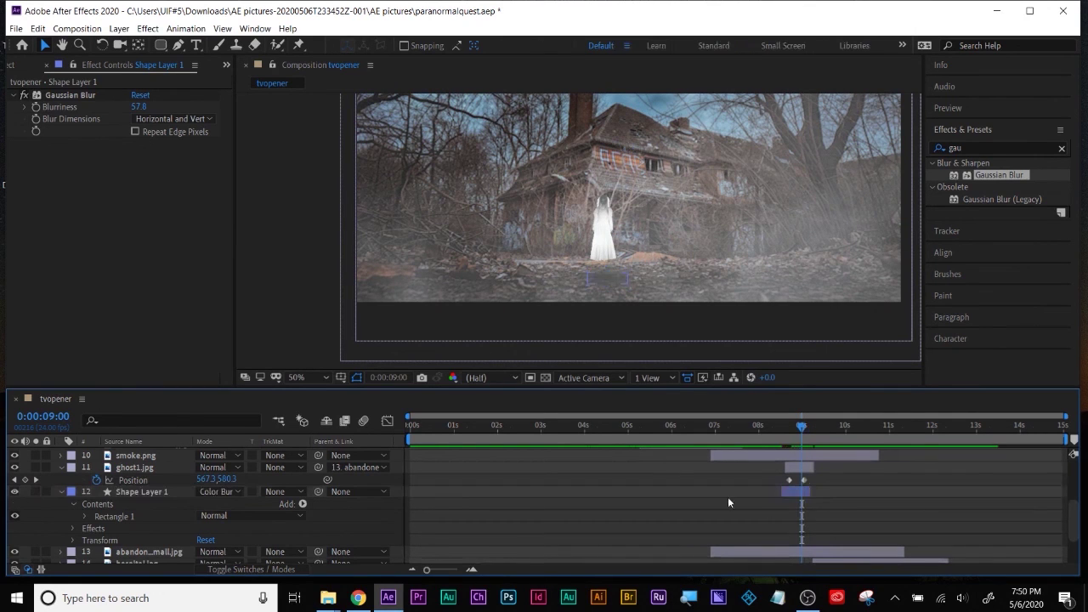
left_click(797, 492)
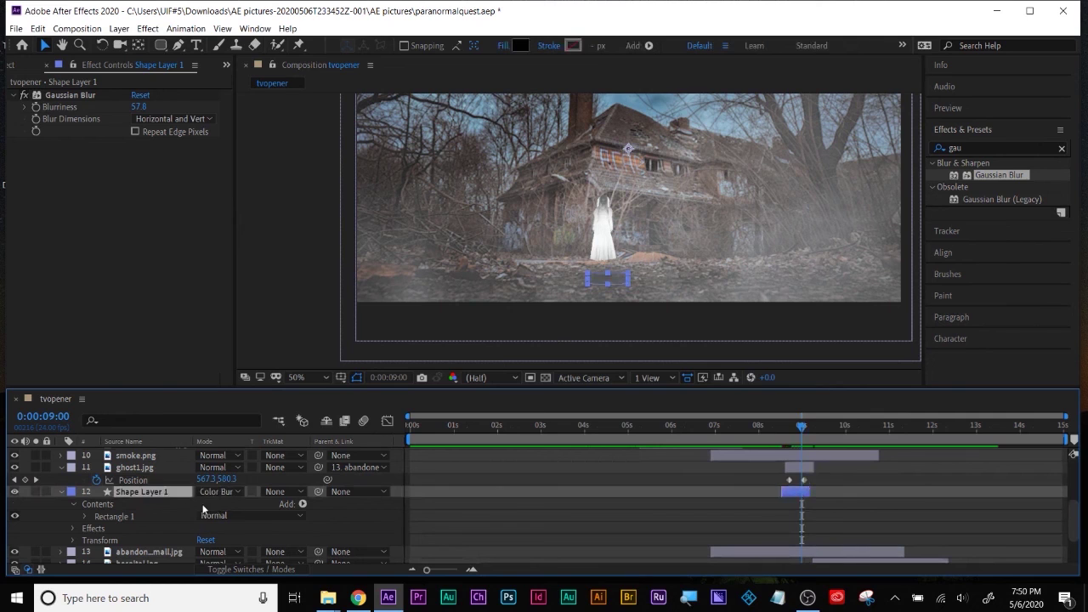
key("p")
left_click_drag(216, 503, 196, 502)
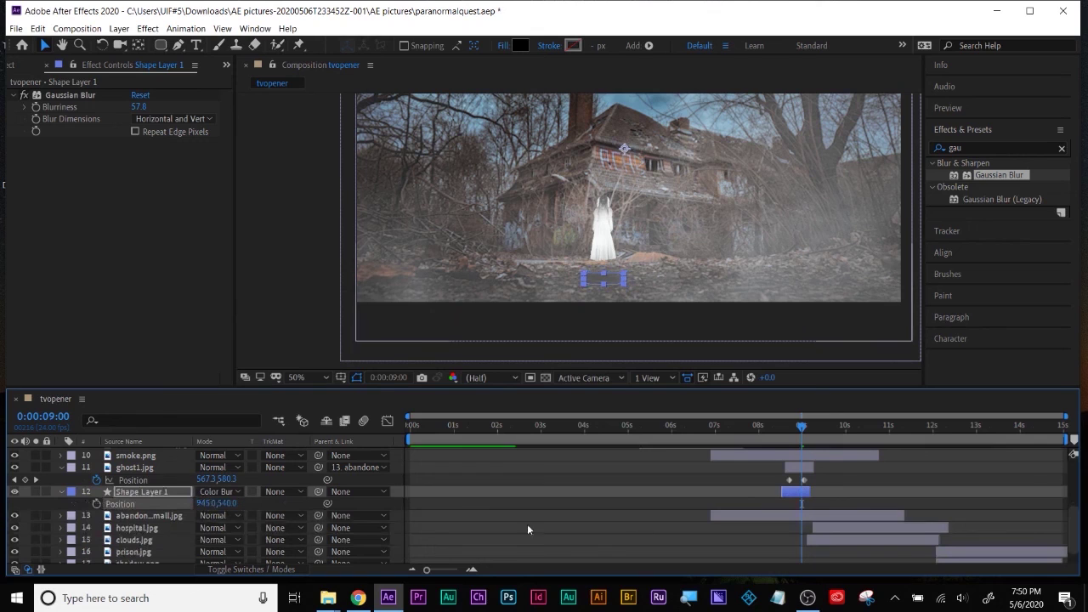
left_click(208, 481)
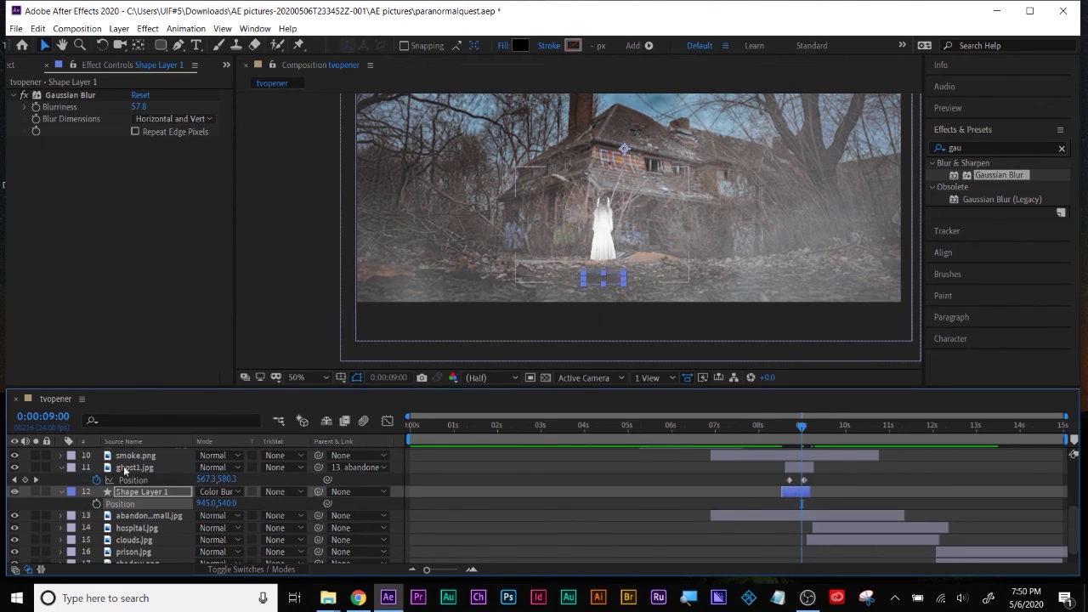
left_click_drag(328, 492, 143, 468)
key("Page_Down")
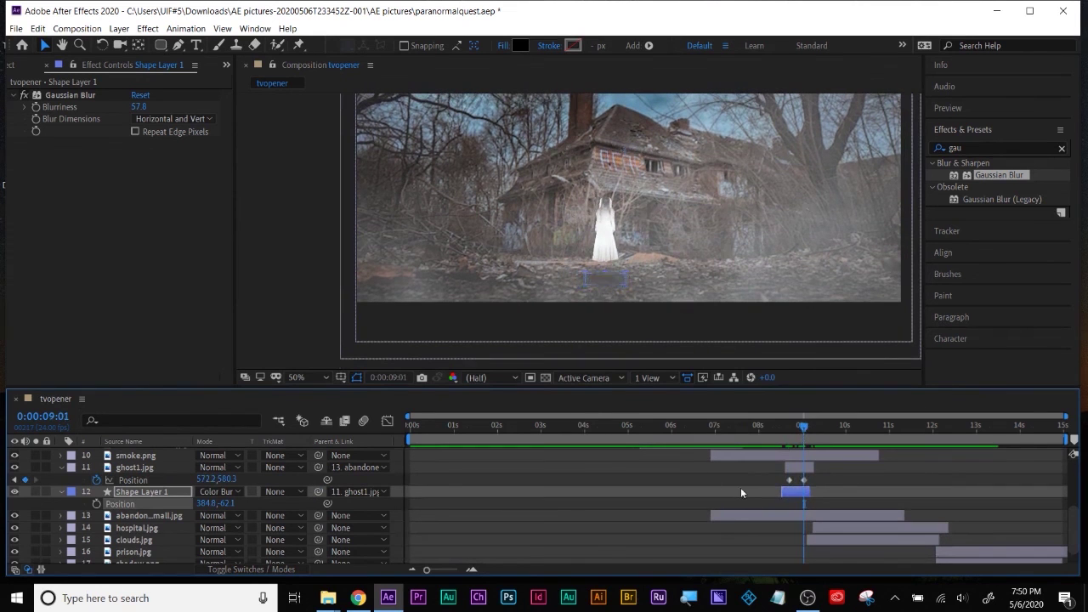
Step: Lower Shape Layer 1's Blurriness to 26.0 and set its blend mode to Normal
left_click(740, 490)
left_click(789, 492)
left_click_drag(144, 109, 98, 162)
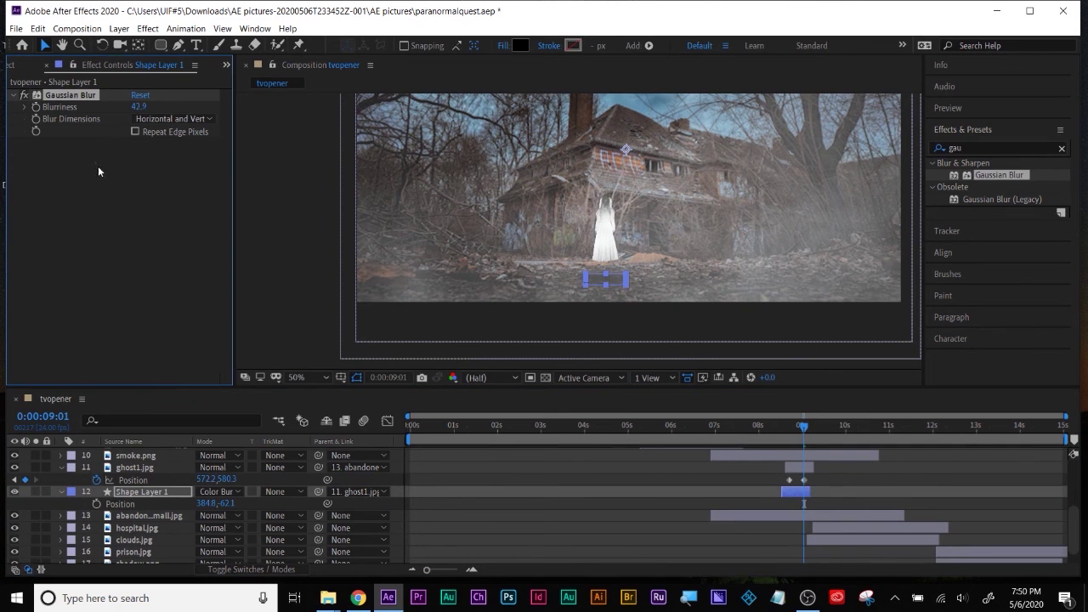
left_click_drag(143, 103, 106, 156)
left_click(231, 492)
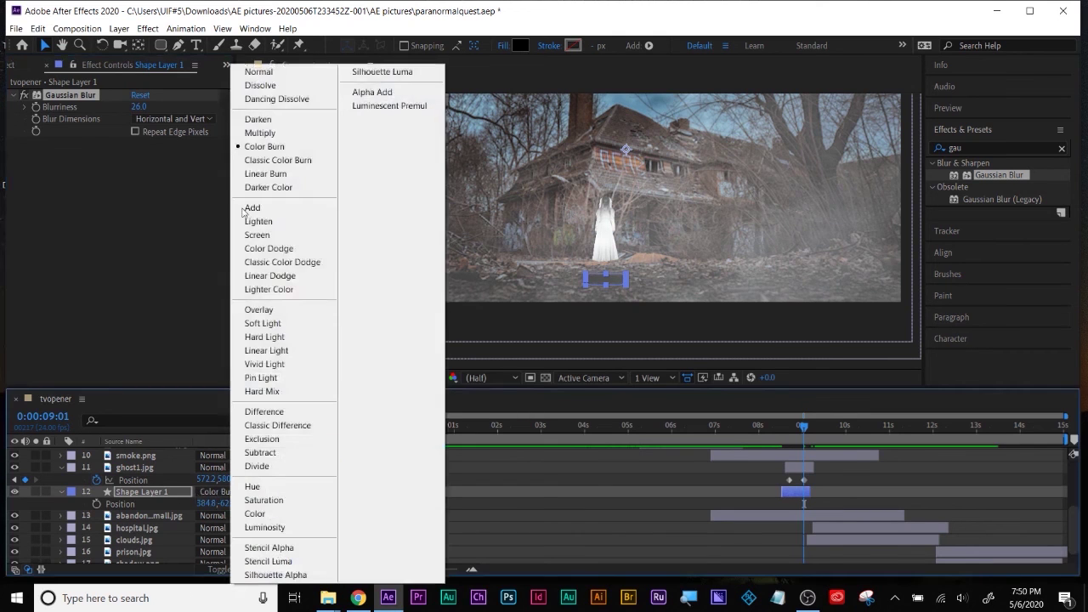
left_click(246, 71)
Step: View the composition at 100% and scrub around 9 s to review the ghost and shadow
left_click(778, 474)
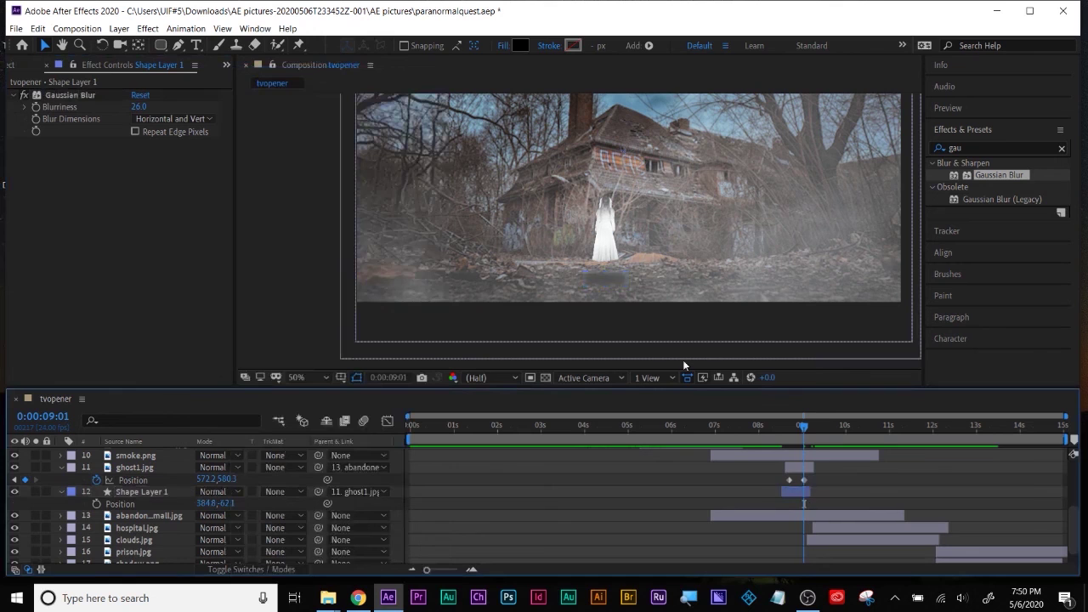
key("slash")
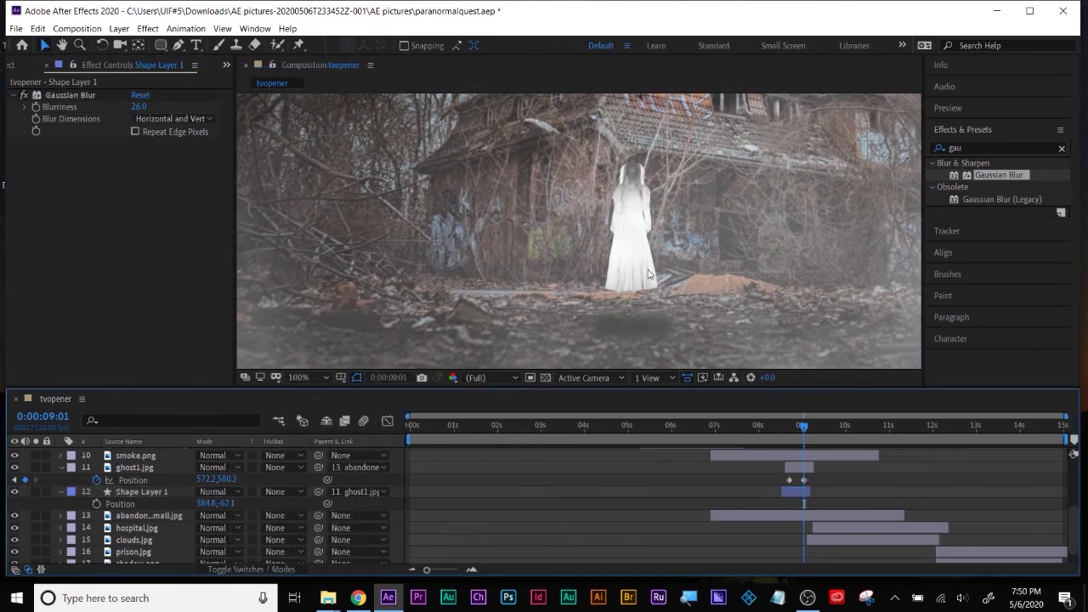
left_click(650, 324)
left_click_drag(806, 436, 798, 434)
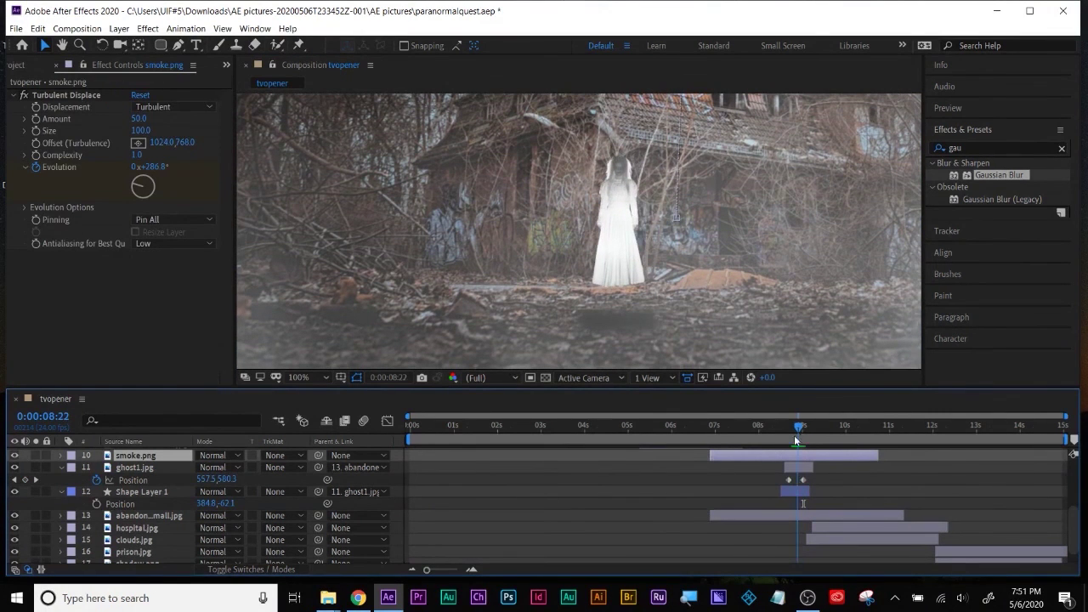
Step: Search 'blur' and apply Compound Blur to ghost1.jpg
left_click(135, 467)
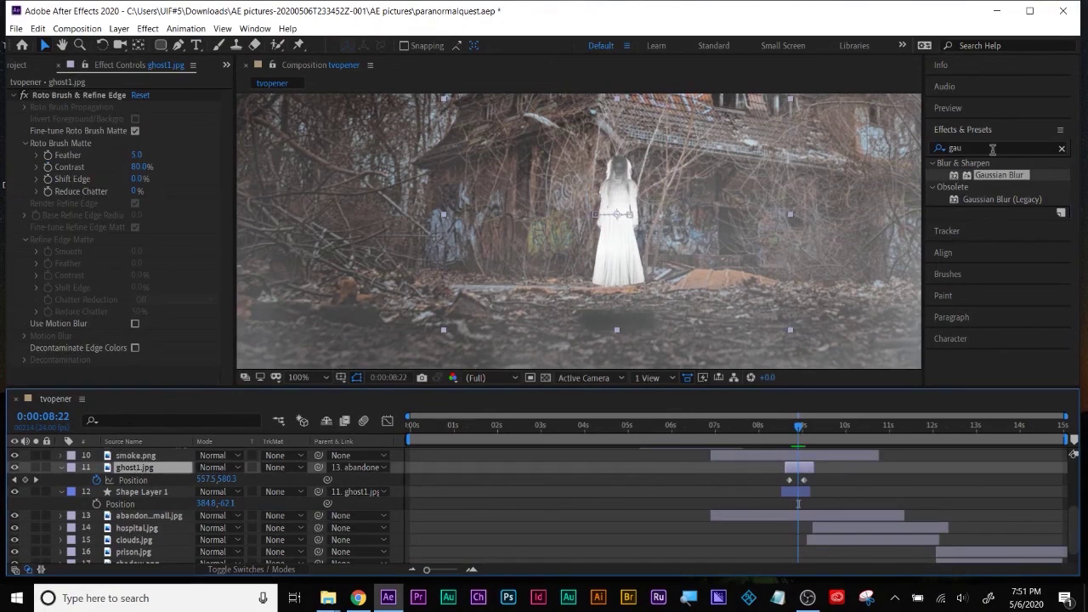
left_click(992, 149)
type("blur")
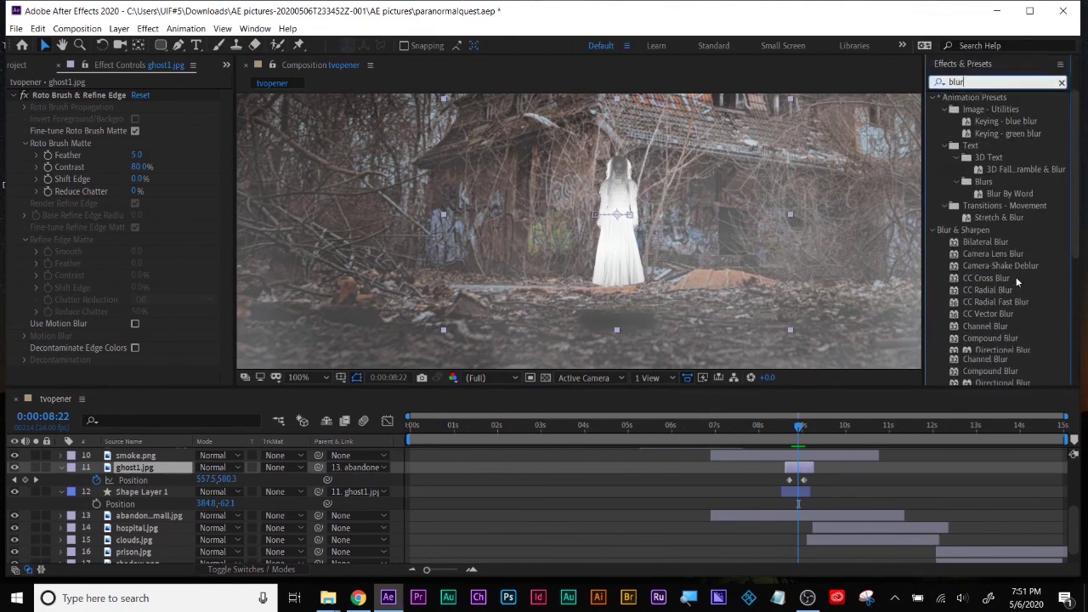
scroll(1027, 263, "down", 3)
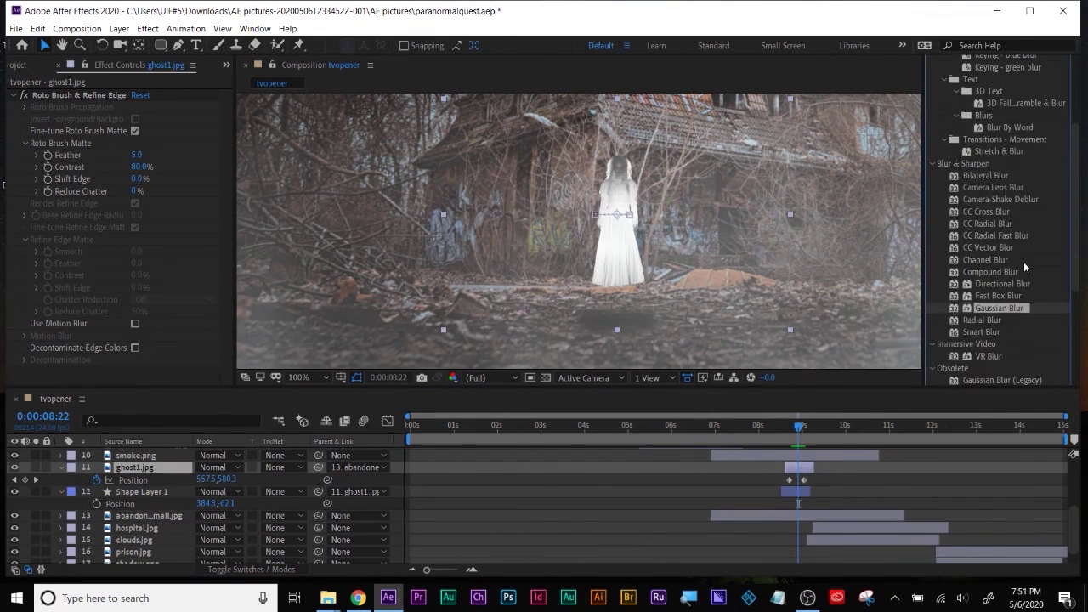
scroll(1042, 285, "down", 1)
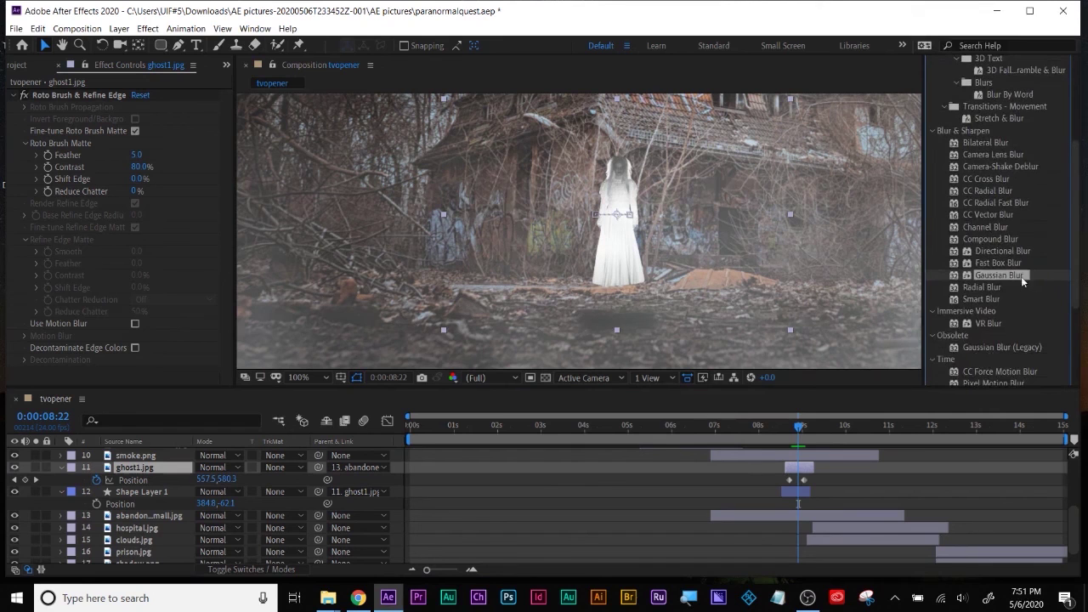
double_click(1006, 253)
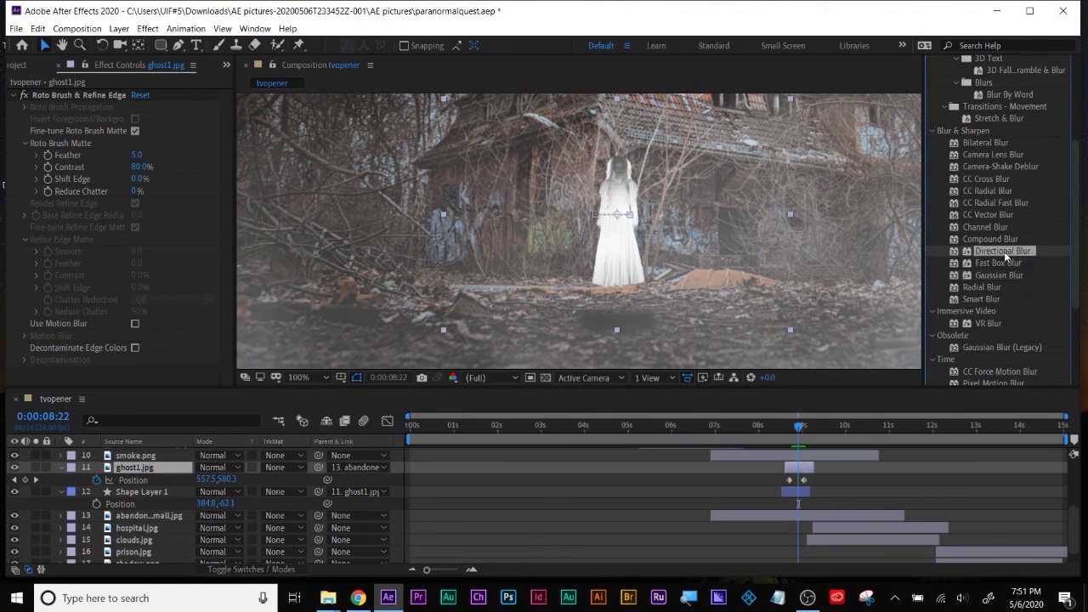
scroll(1003, 246, "down", 1)
double_click(998, 208)
left_click(784, 457)
left_click(798, 467)
left_click(345, 351)
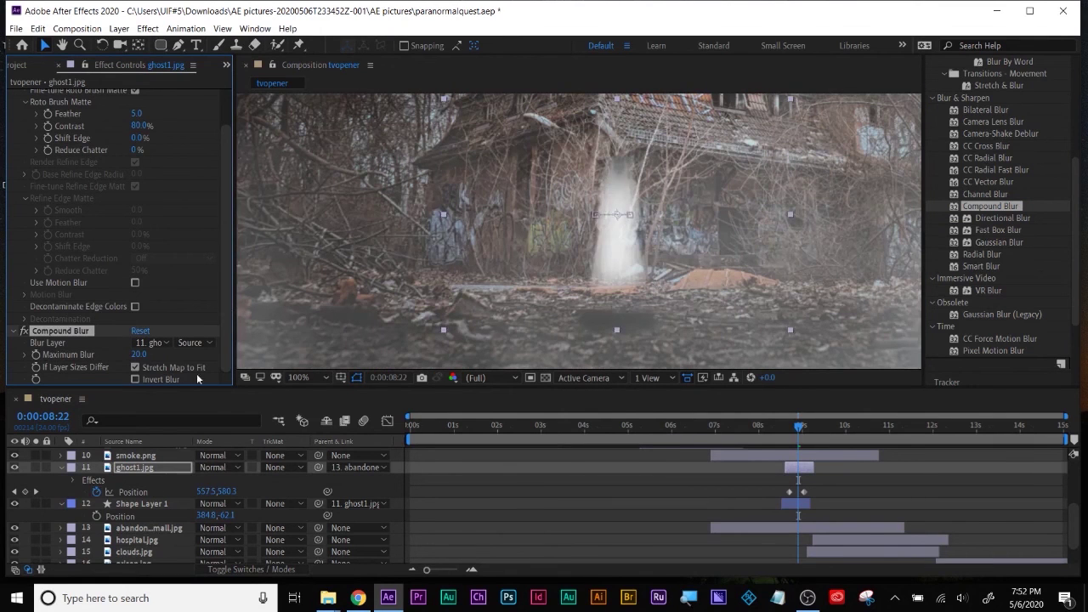
Step: Keyframe Maximum Blur at 20 (8:15), 33 (8:20) and 8 (9:01), then preview
left_click(139, 354)
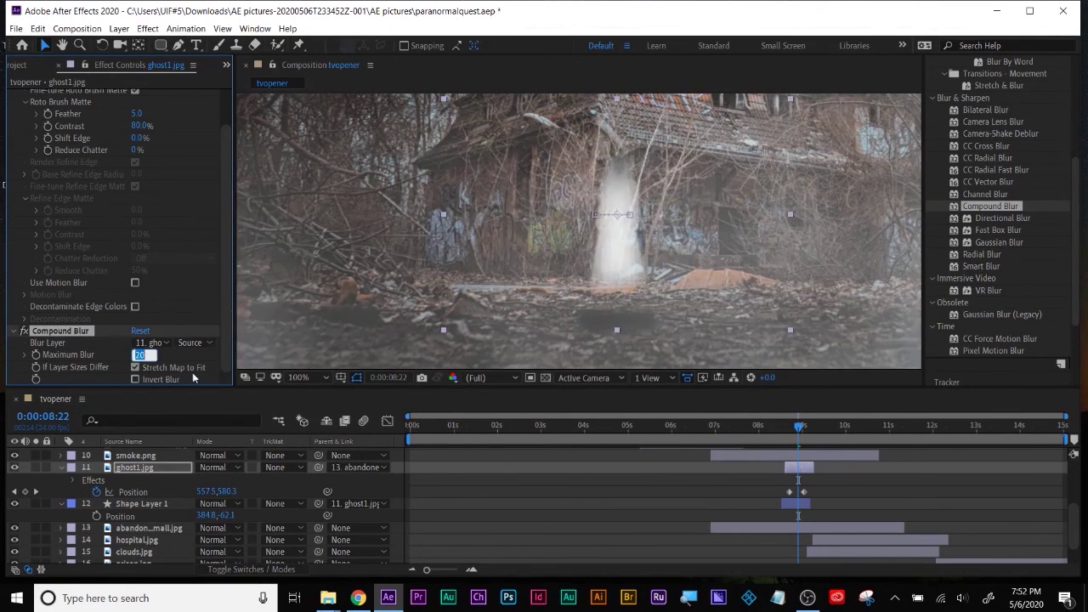
left_click(786, 435)
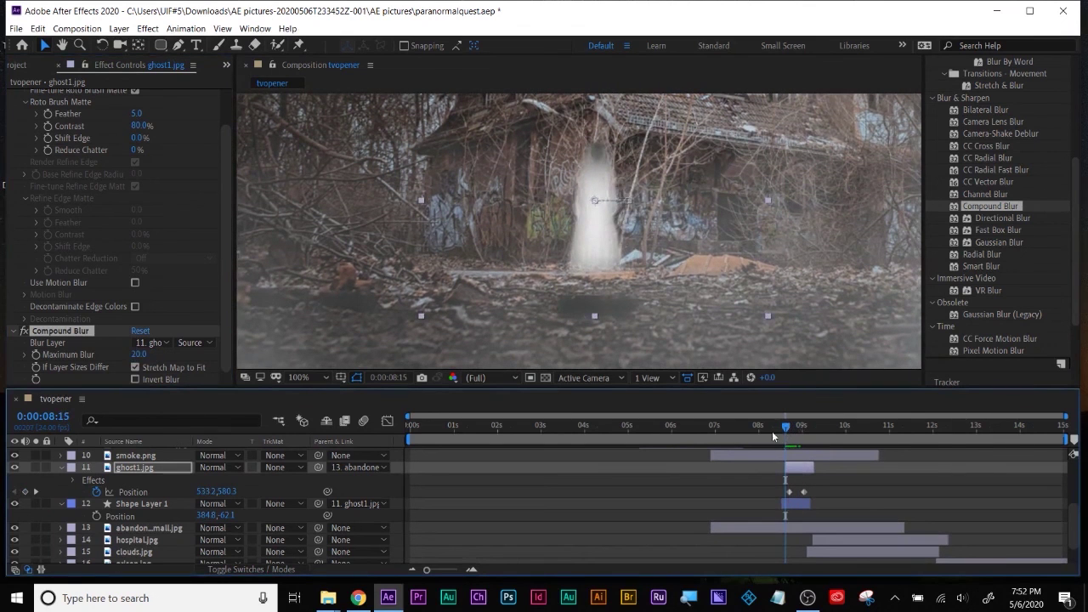
left_click(36, 354)
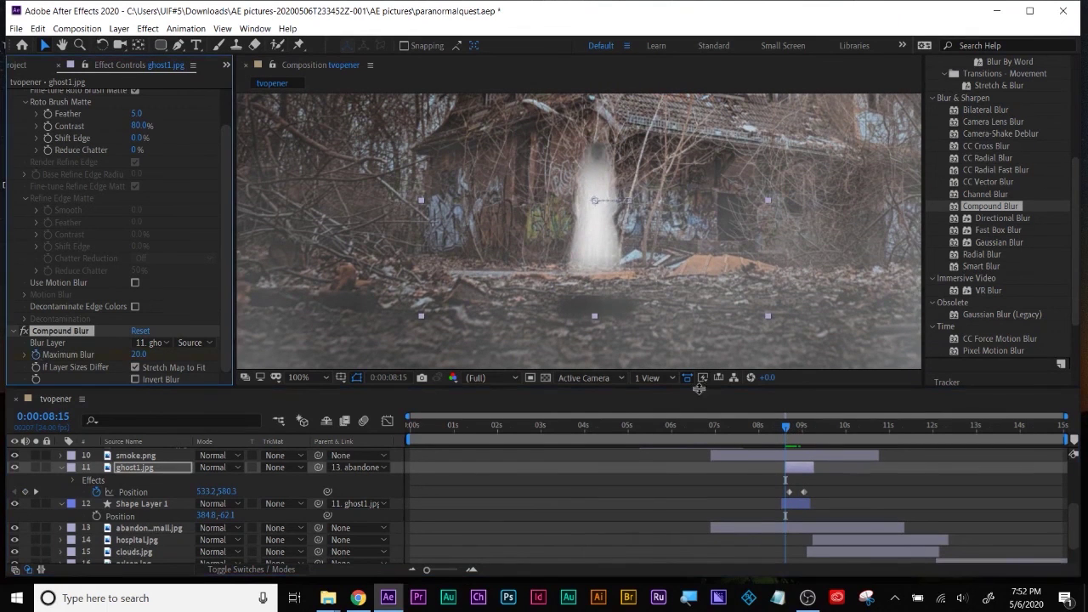
left_click(795, 425)
mouse_move(137, 354)
left_mouse_down()
mouse_move(147, 354)
mouse_move(129, 355)
left_mouse_up()
left_click(803, 425)
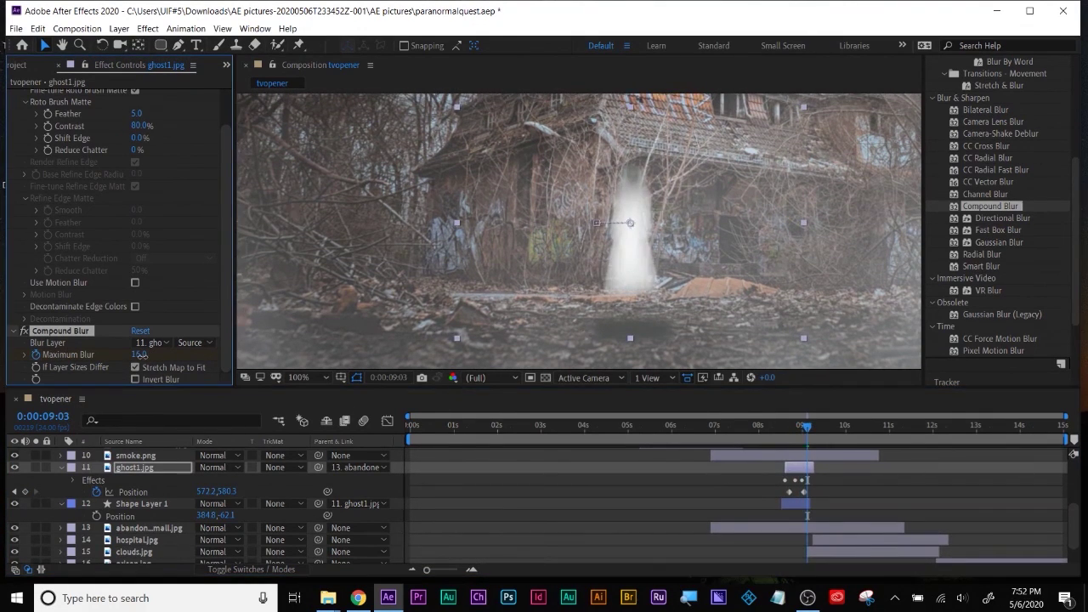
left_click(784, 425)
key("space")
left_click(785, 425)
left_click(788, 504)
key("space")
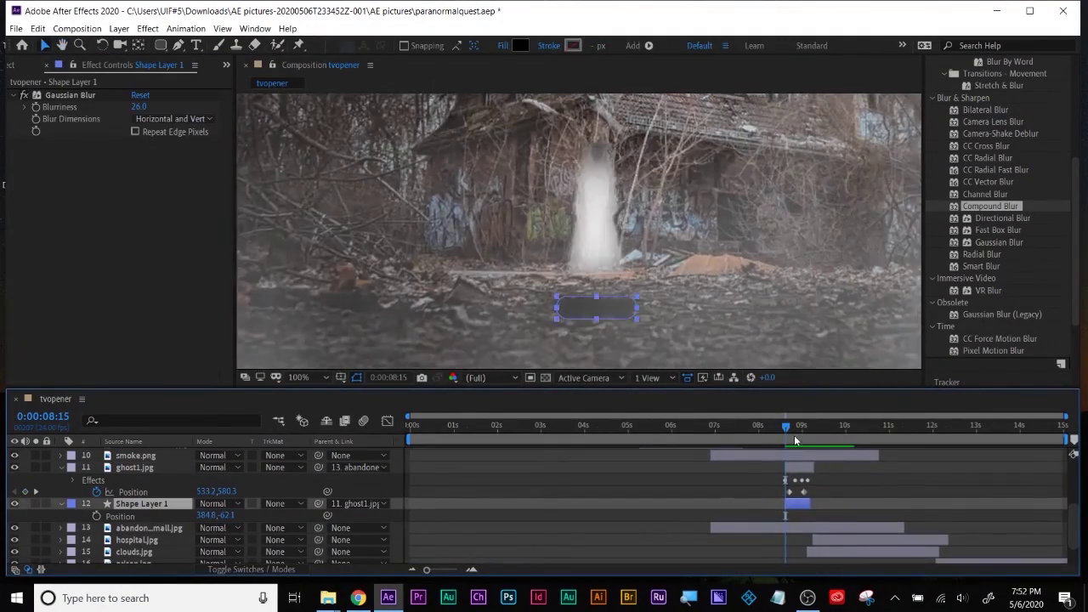
Step: Stop the preview and inspect the ghost, smoke and Shape Layer 1 effects around 0:00:08:18–0:00:09:06
key("space")
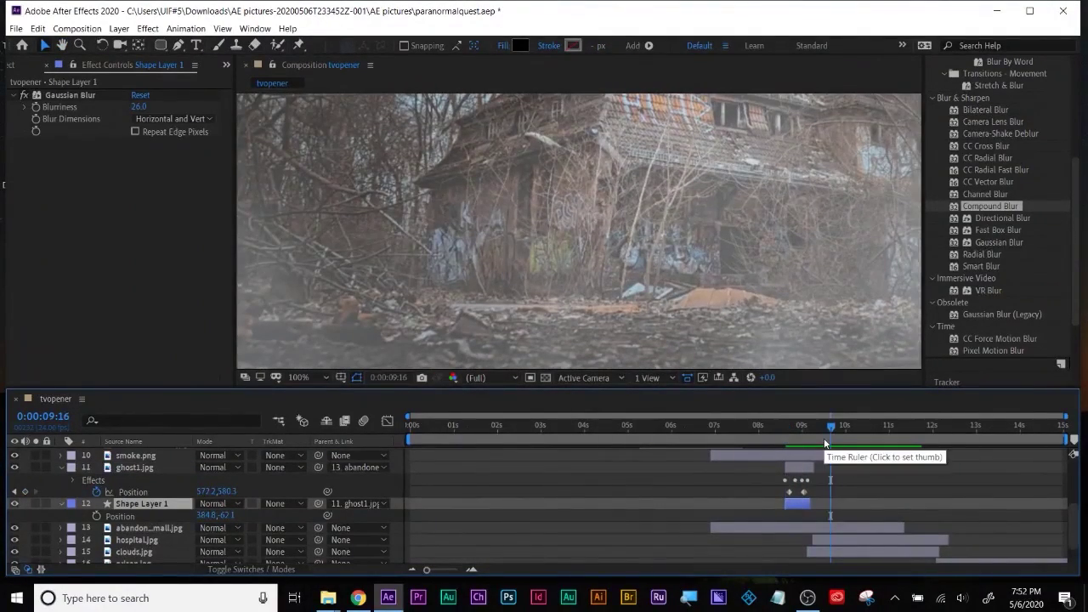
mouse_move(796, 425)
left_mouse_down()
mouse_move(785, 428)
mouse_move(802, 433)
left_mouse_up()
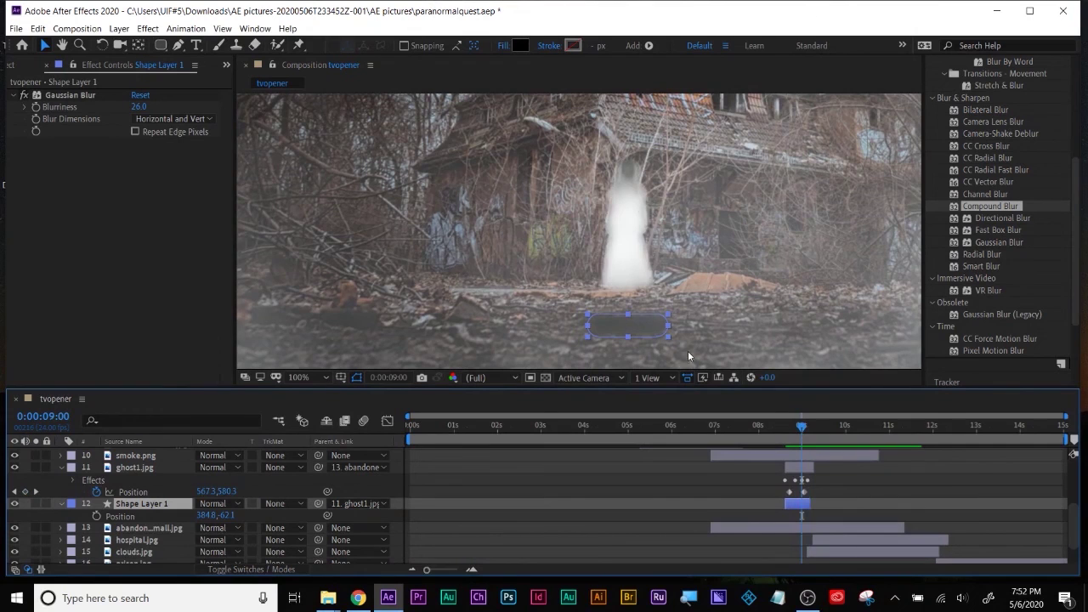
left_click_drag(805, 429, 794, 426)
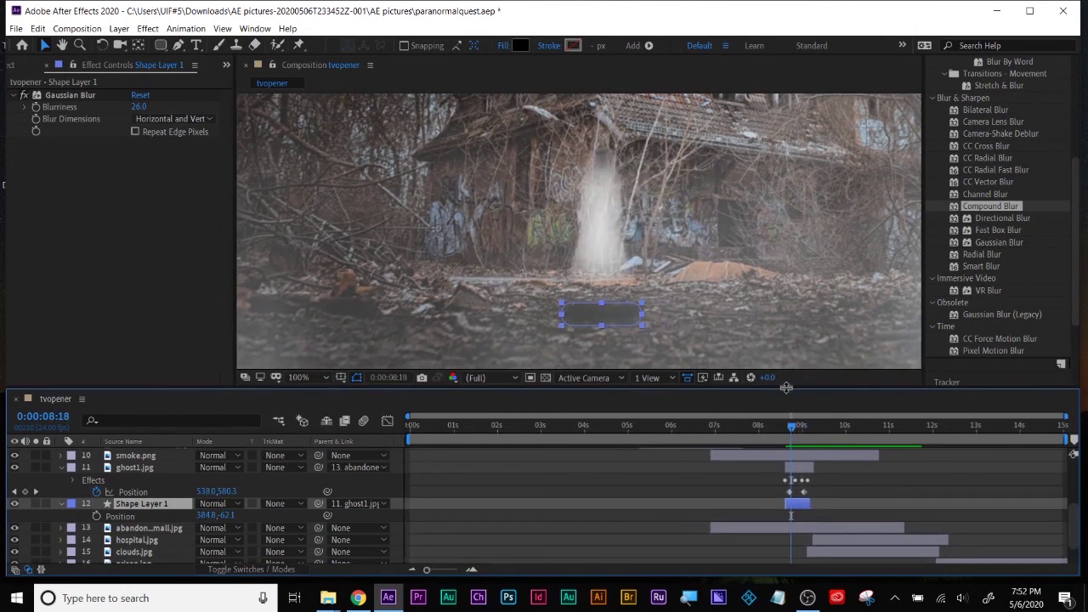
left_click(139, 528)
scroll(143, 528, "up", 1)
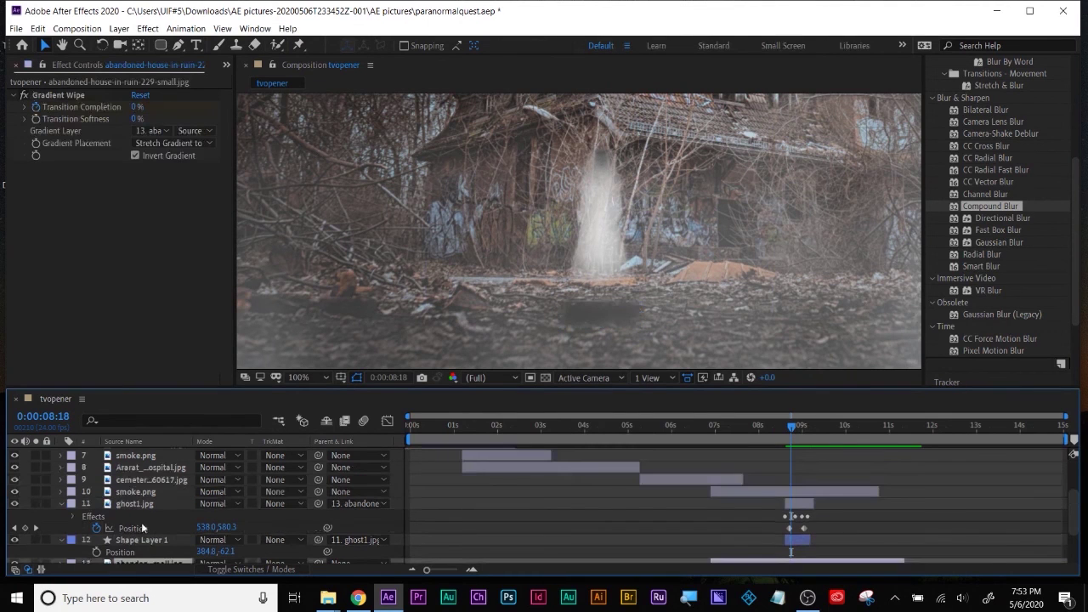
left_click(132, 493)
left_click_drag(791, 425, 813, 427)
left_click(812, 541)
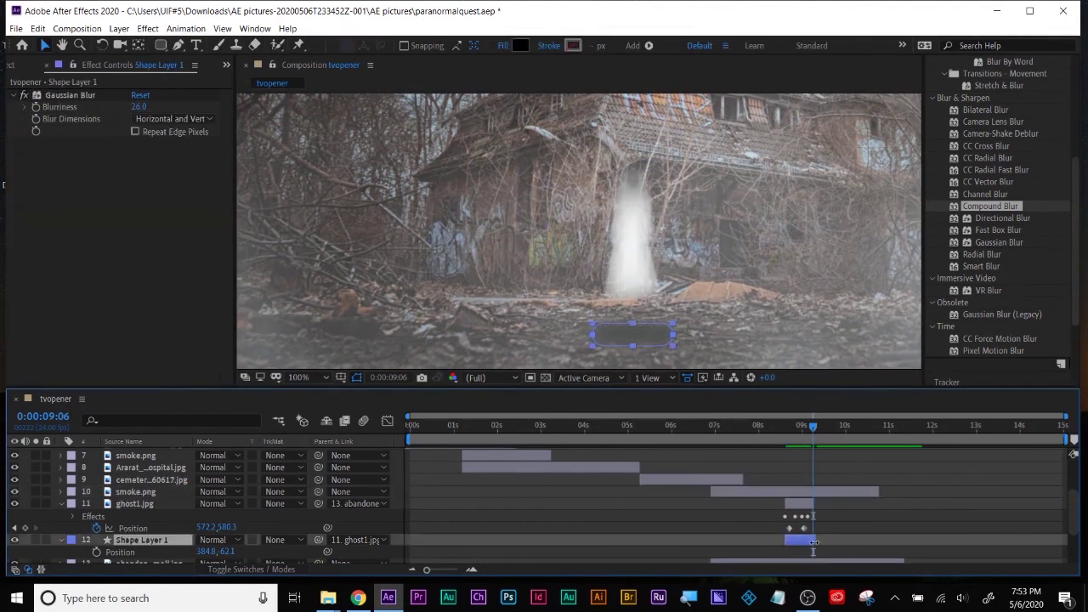
Step: Save the haunted-house project and reset the playhead to the start
key("ctrl+s")
left_click_drag(450, 426, 400, 432)
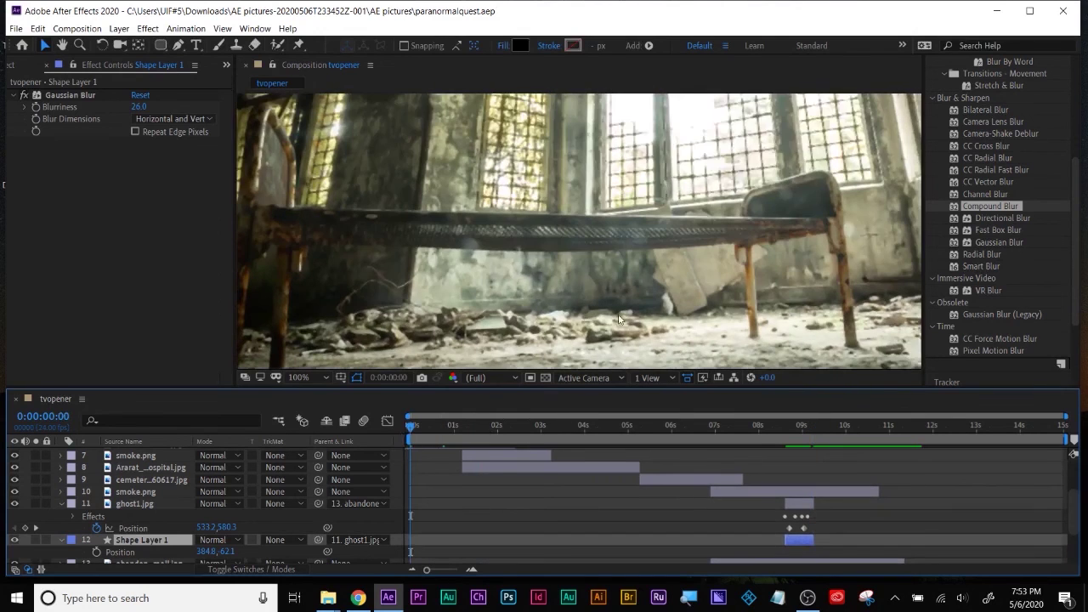
scroll(619, 320, "down", 2)
left_click_drag(744, 206, 706, 254)
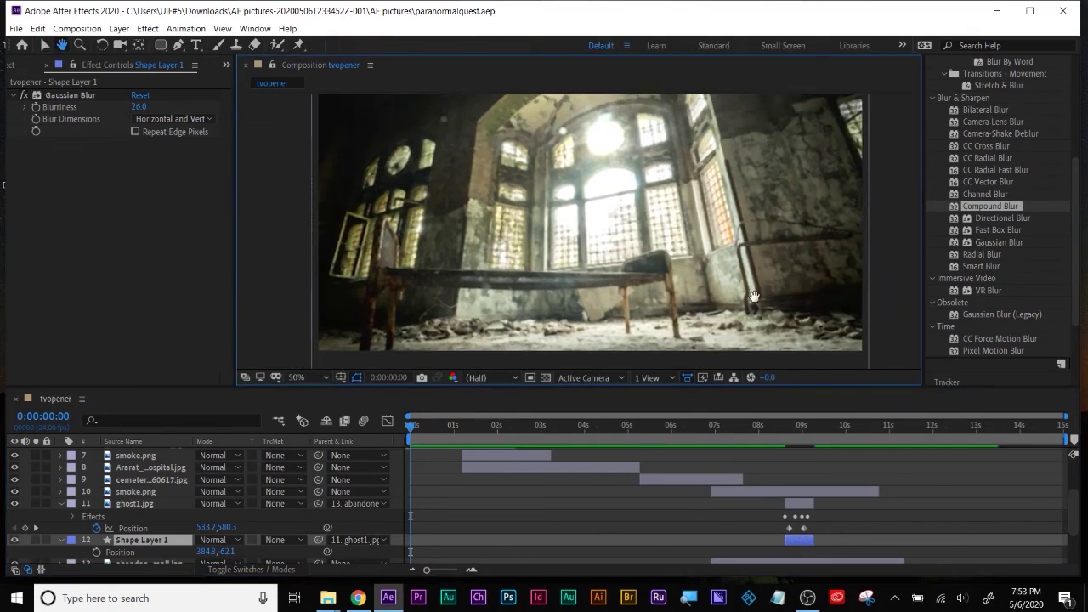
left_click(713, 526)
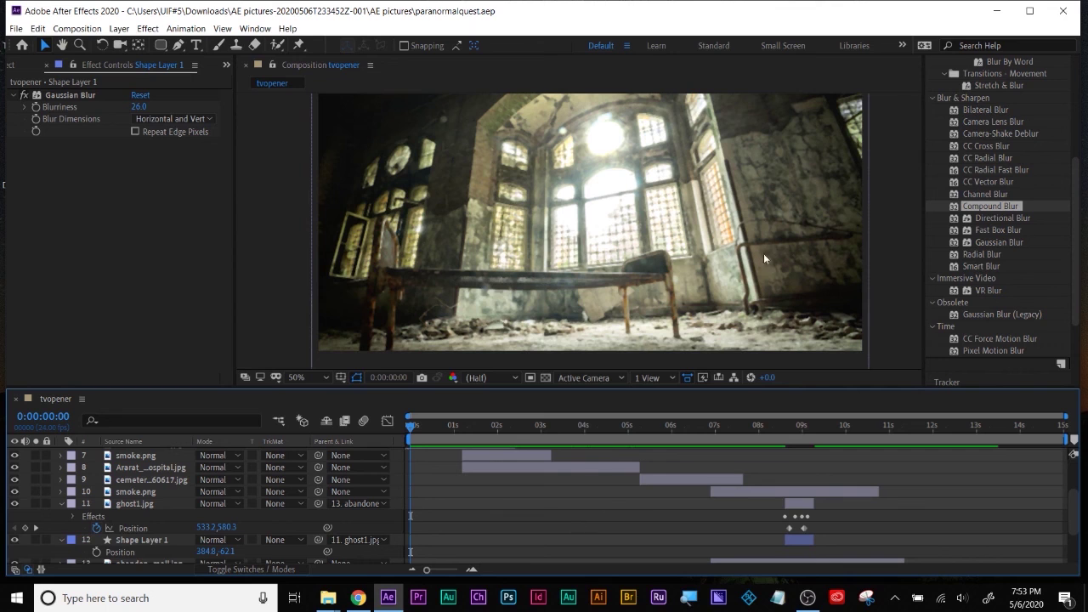
Step: Close the paranormalquest project via File > Close Project and minimize After Effects
left_click(16, 28)
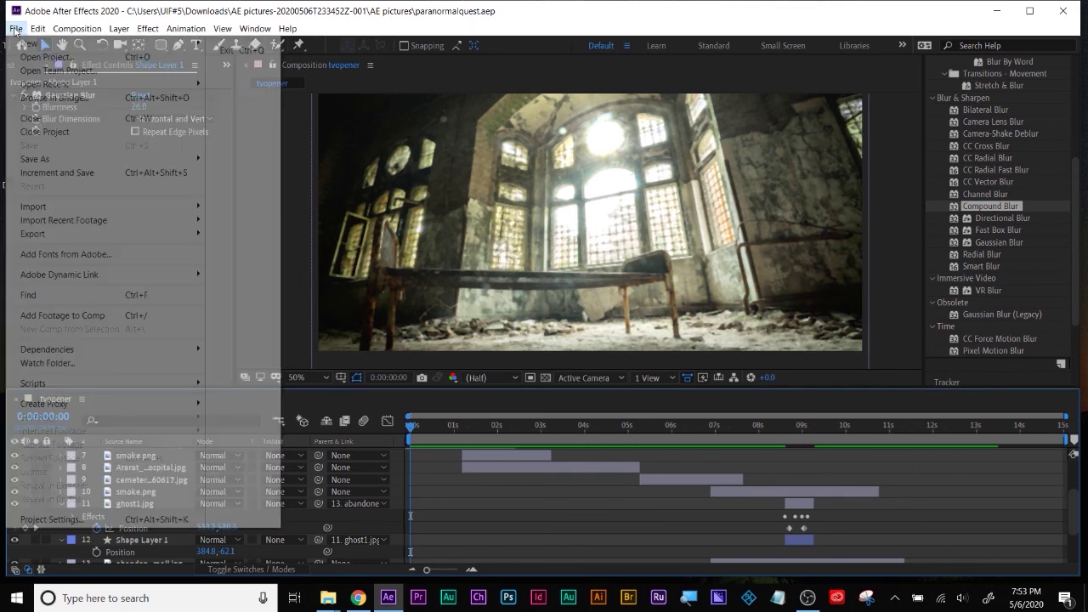
left_click(61, 133)
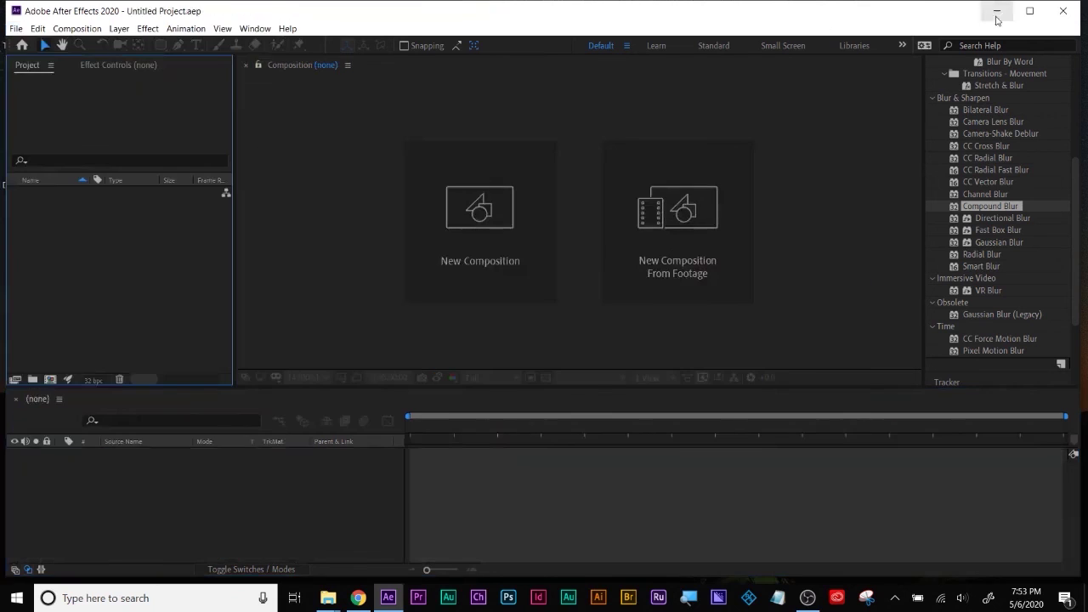
left_click(992, 11)
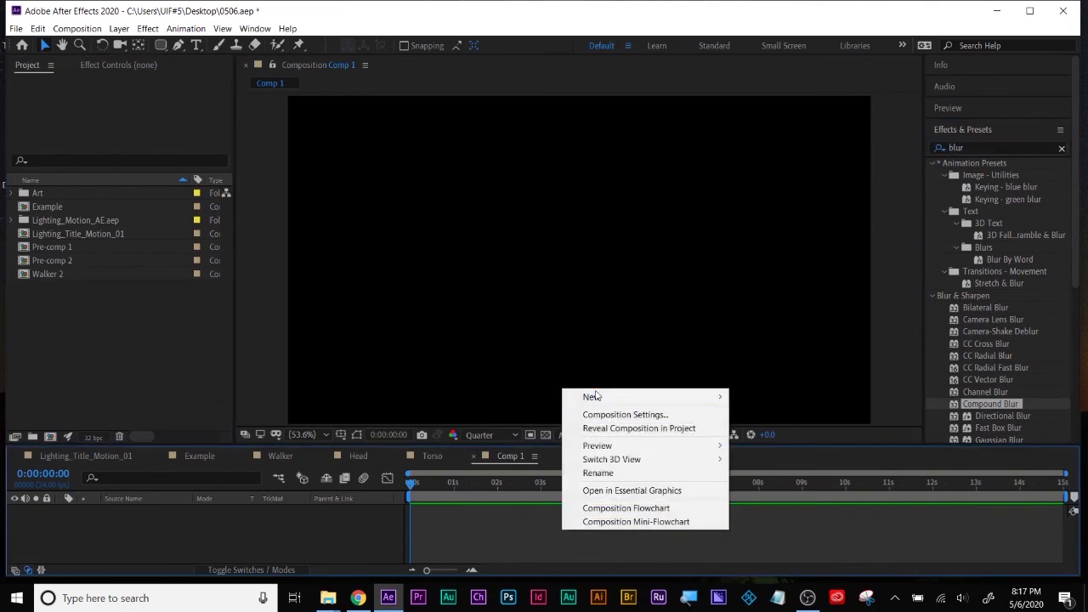
Step: Create a gray solid in Comp 1 and apply the Turbulent Noise effect to it
mouse_move(595, 396)
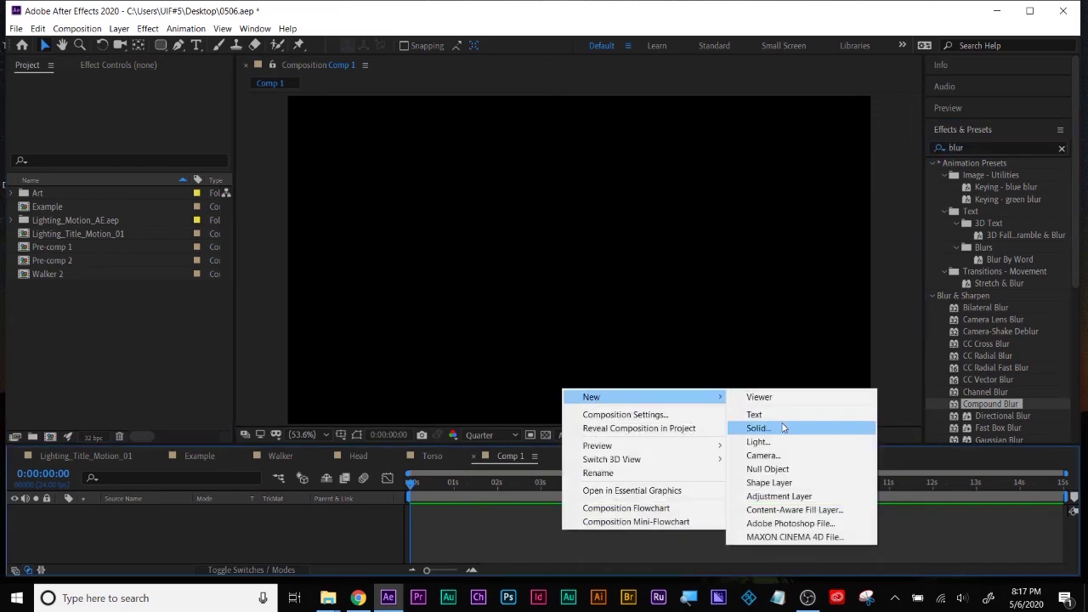
left_click(780, 426)
left_click(429, 336)
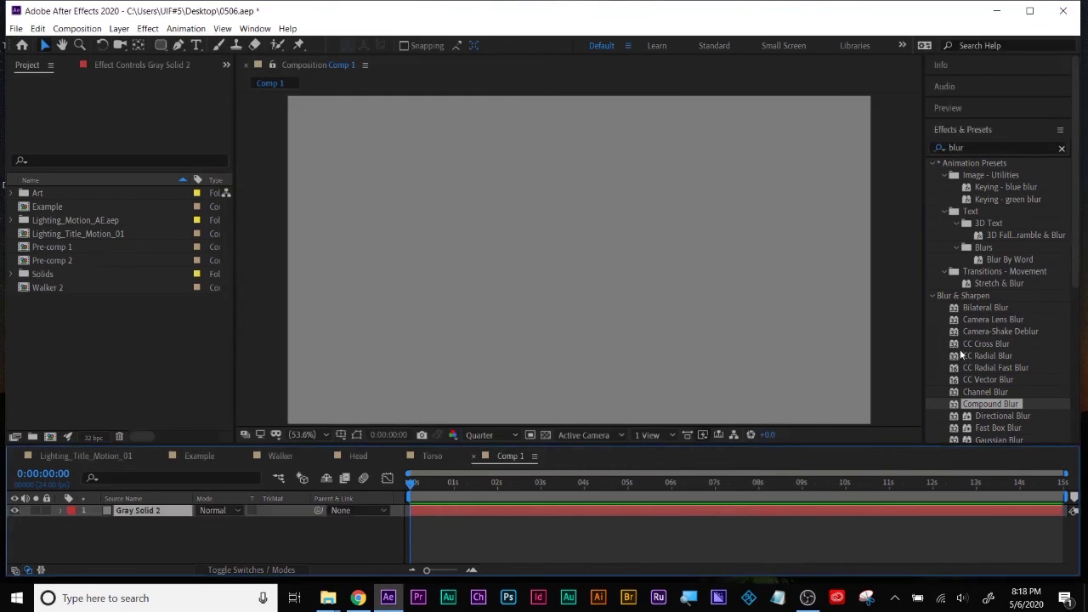
type("noise")
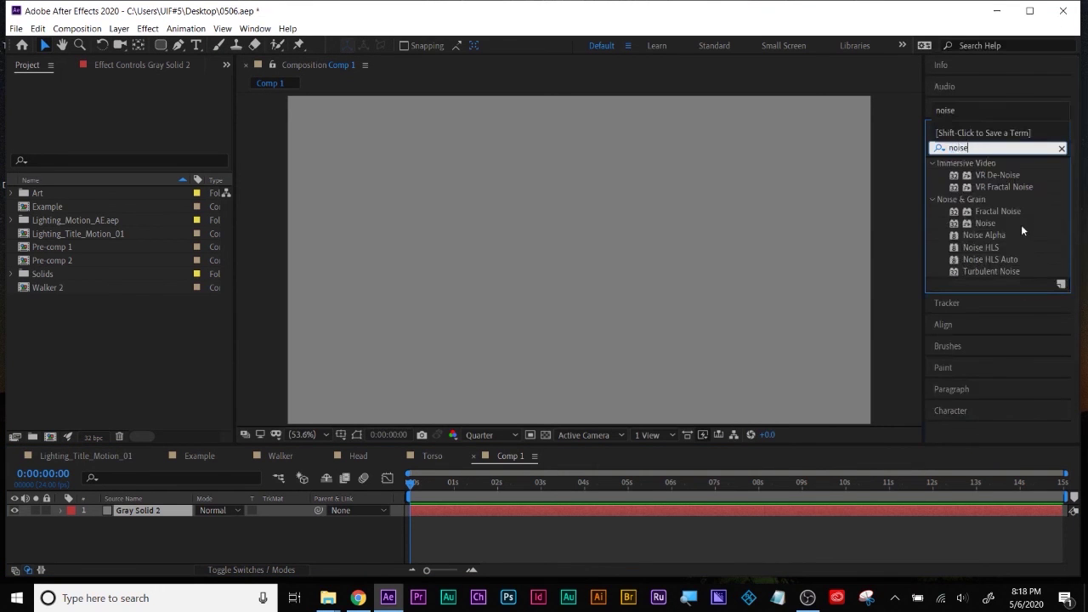
key("Return")
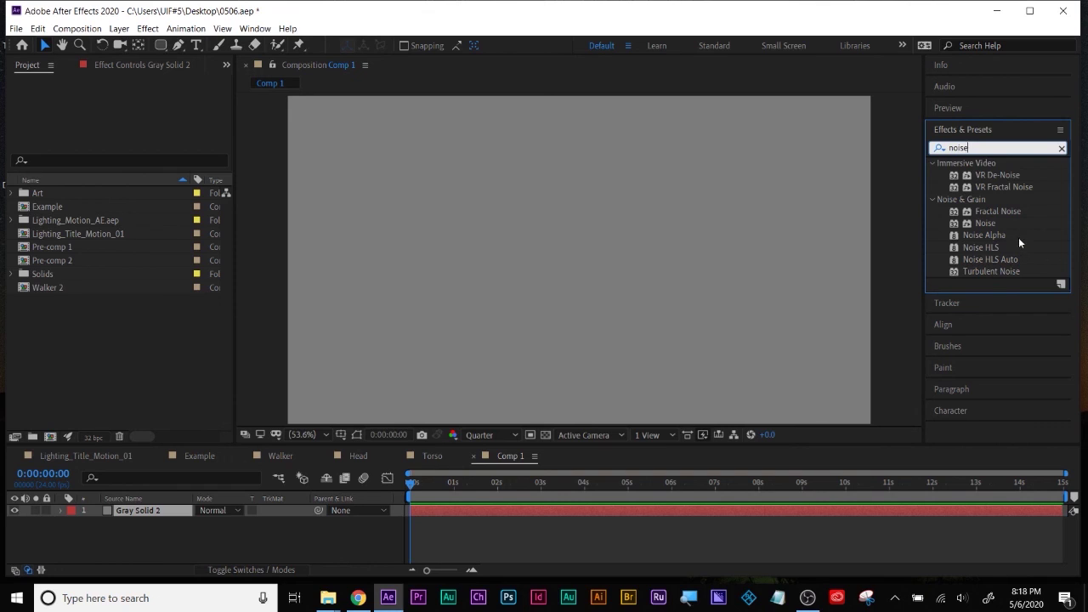
left_click(987, 270)
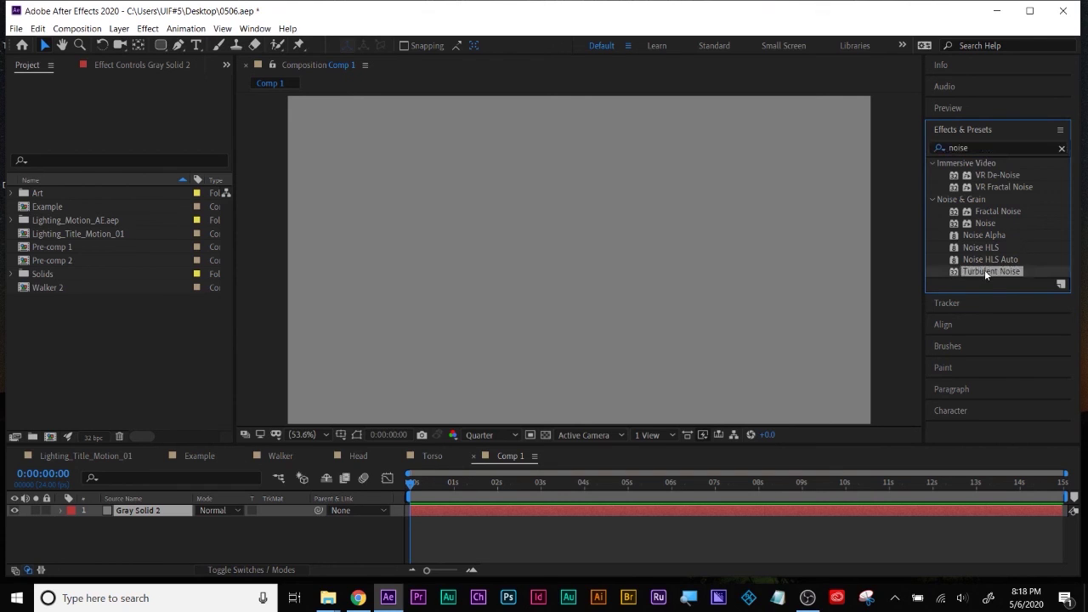
left_click(988, 213)
left_click_drag(973, 272, 720, 493)
left_click_drag(717, 508, 716, 510)
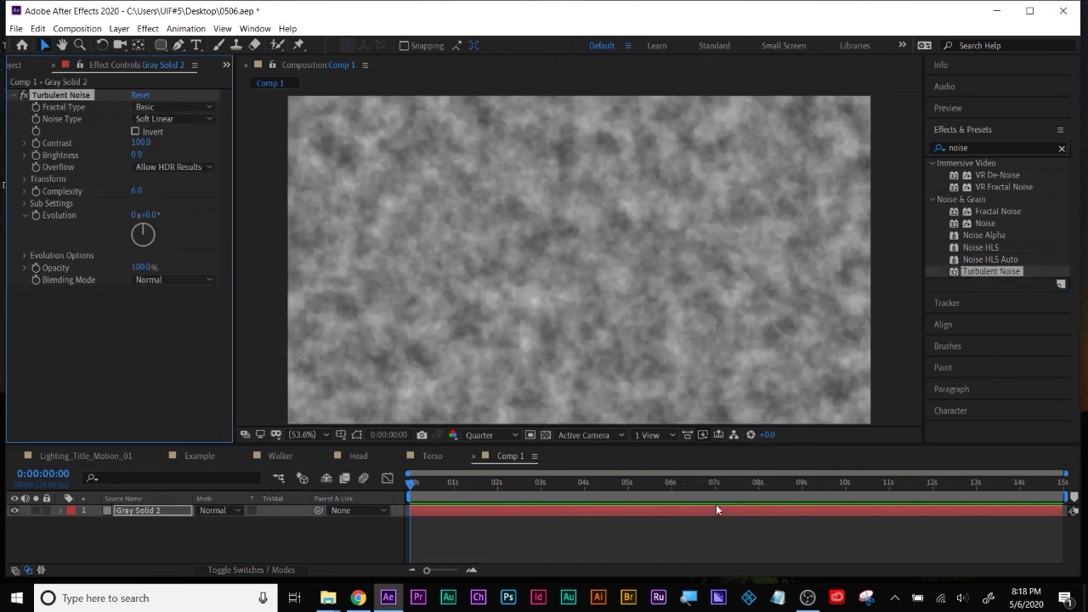
Step: Set the noise to Smeary and Spline with raised Contrast, lower Complexity and Scale 376
left_click(172, 107)
mouse_move(142, 142)
left_mouse_down()
mouse_move(170, 142)
mouse_move(119, 143)
mouse_move(162, 154)
left_mouse_up()
left_click(153, 243)
left_click_drag(136, 190, 165, 191)
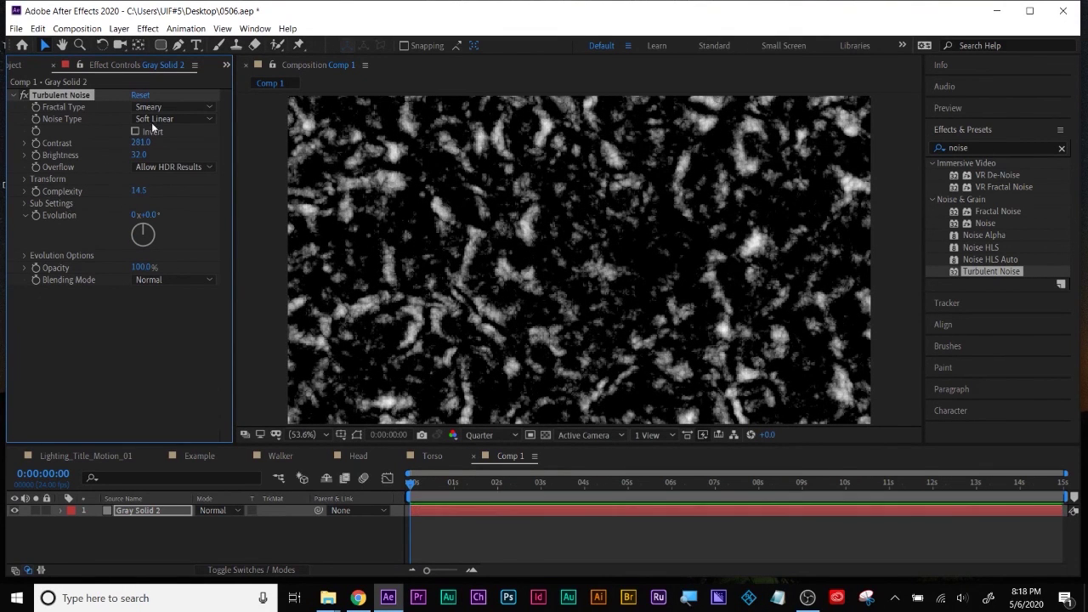
left_click(172, 119)
left_click(157, 174)
left_click_drag(138, 190, 44, 337)
left_click(24, 179)
left_click_drag(140, 215, 134, 294)
left_click_drag(412, 482, 1067, 485)
Step: Animate Evolution to 3 revolutions at the last frame and set Brightness to 50
left_click(135, 318)
key("Return")
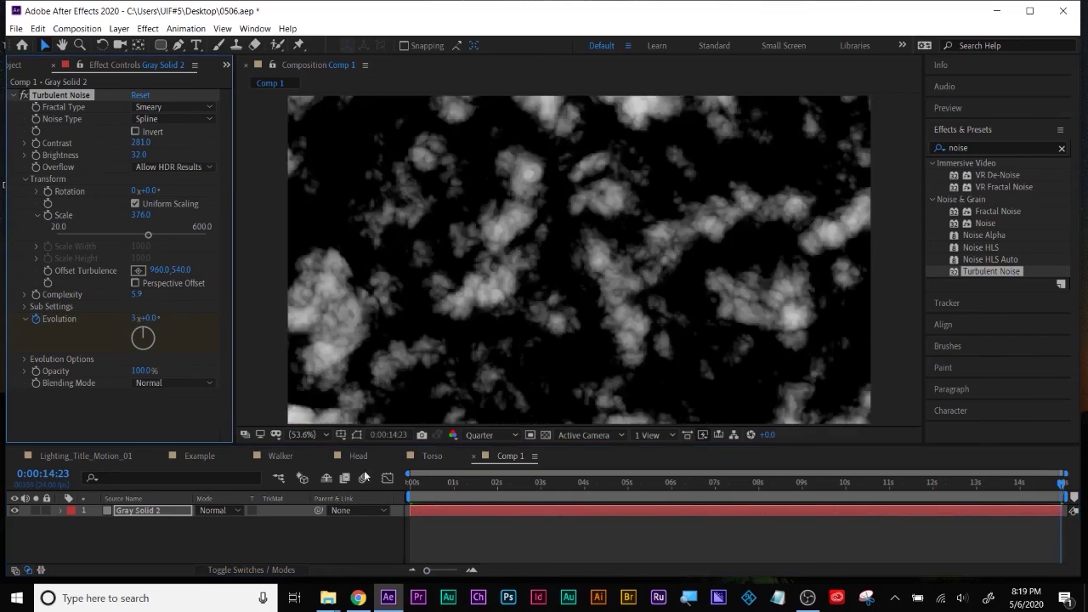
mouse_move(423, 483)
left_mouse_down()
mouse_move(385, 483)
mouse_move(1020, 495)
mouse_move(411, 483)
left_mouse_up()
left_click_drag(139, 155, 149, 143)
Step: Pre-compose the noise solid as 'map' with all attributes moved, and hide it
right_click(125, 510)
left_click(176, 458)
type("ma")
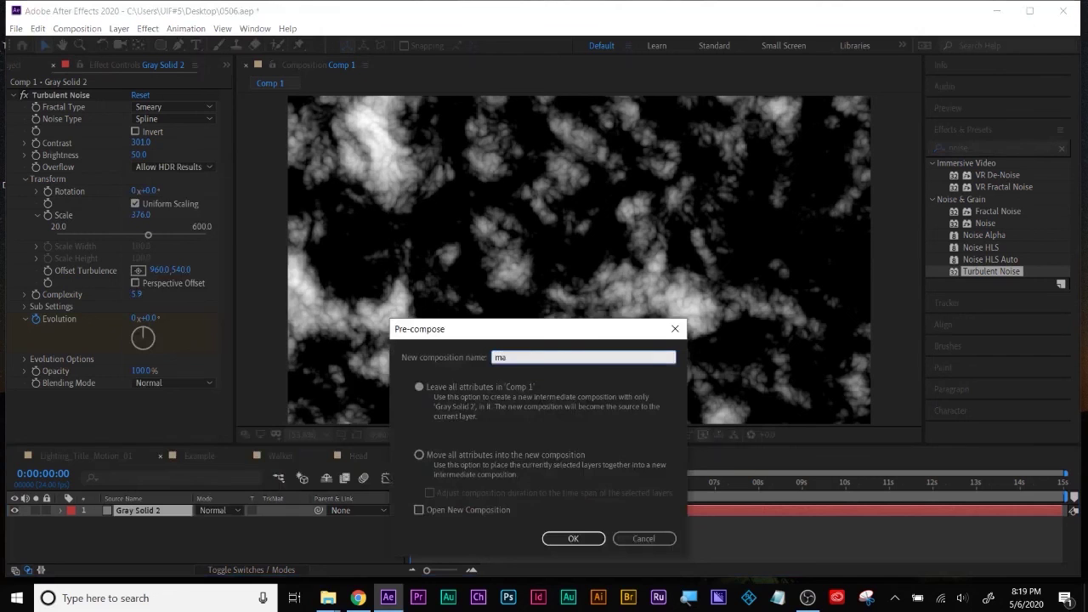
type("p")
left_click(435, 458)
left_click(573, 538)
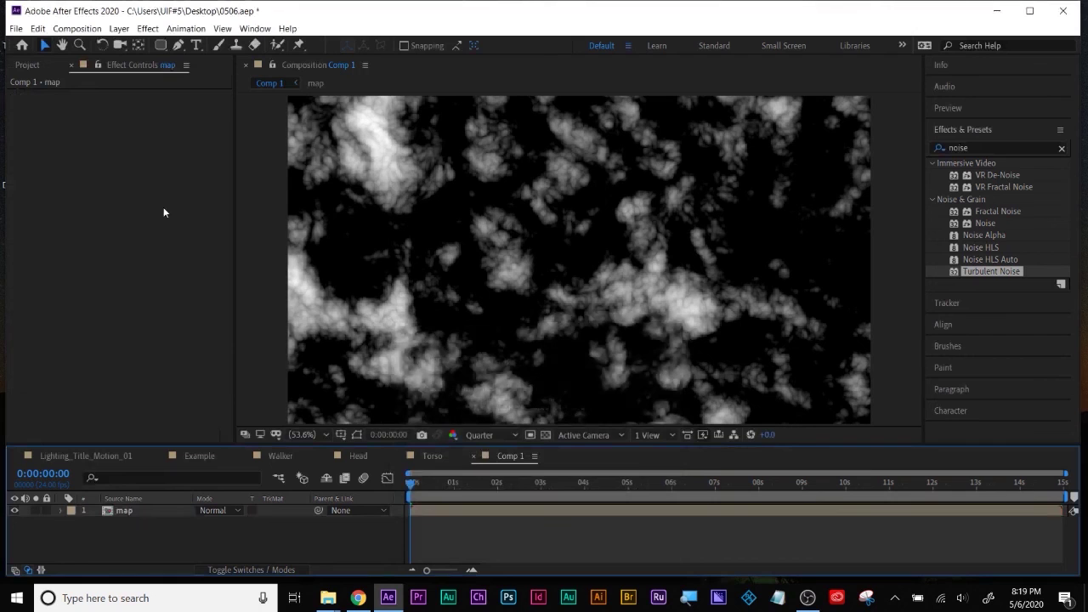
left_click(15, 511)
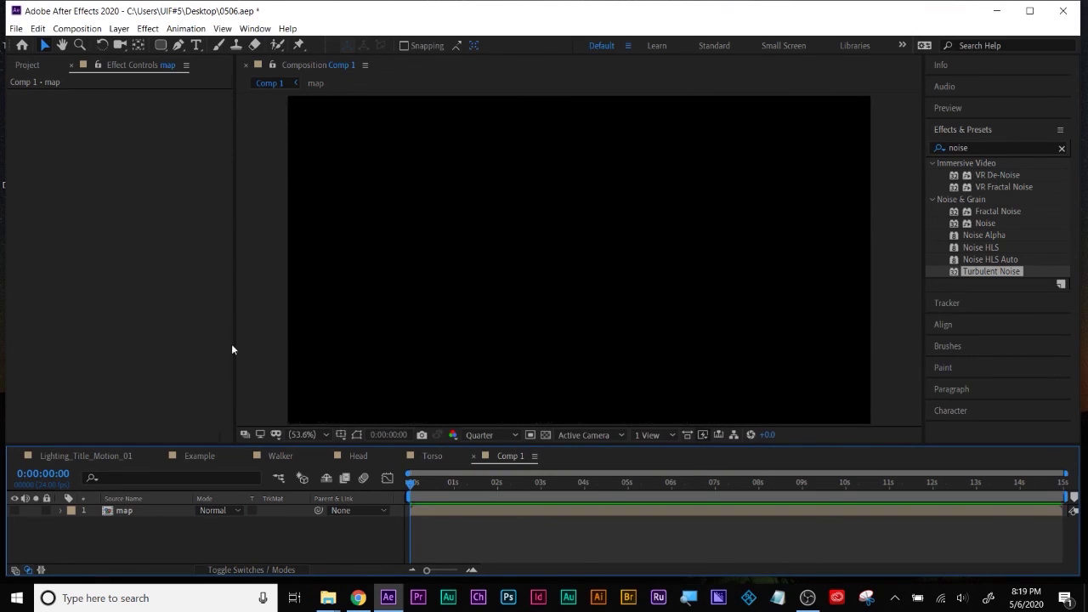
Step: Add a white Times New Roman text layer reading 'TEXT' in the middle of the comp
left_click(196, 44)
left_click(453, 270)
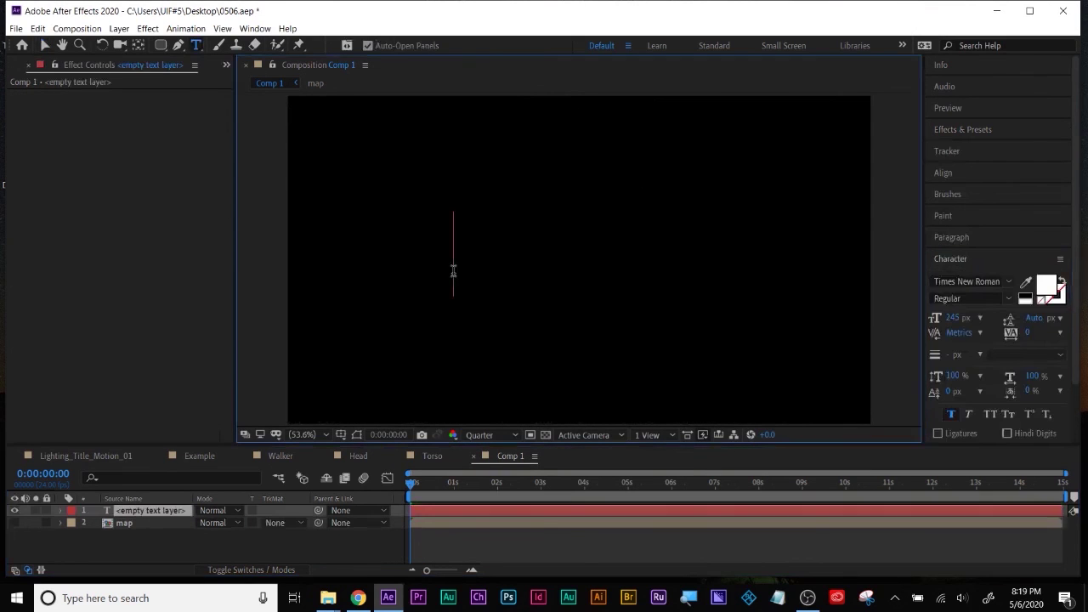
type("TEXT")
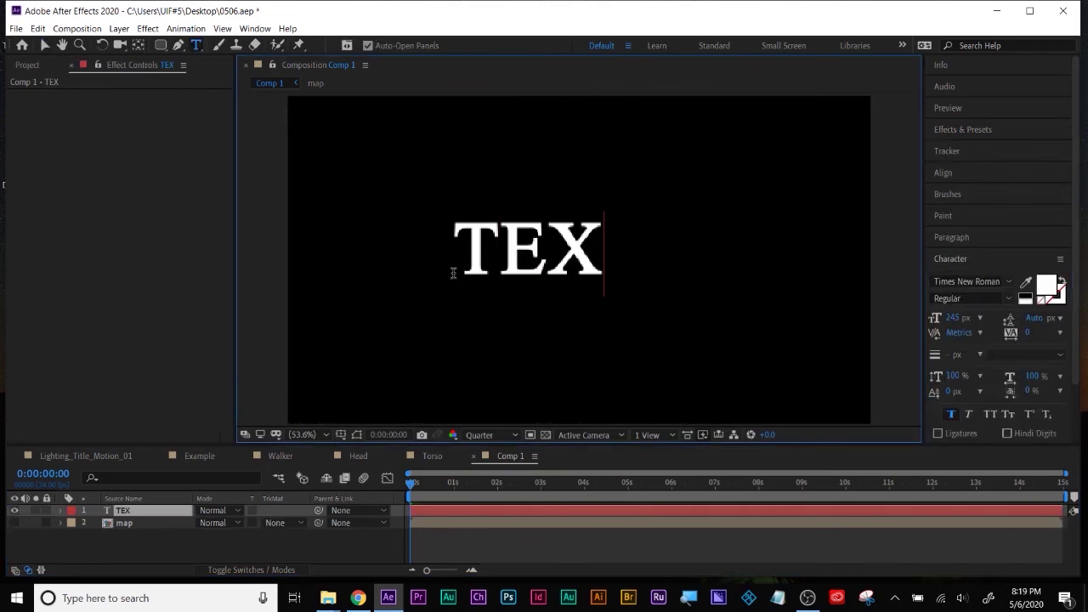
left_click(203, 546)
key("ctrl+5")
Step: Apply Displacement Map to TEXT, using the map layer as the displacement source
left_click_drag(980, 222, 604, 510)
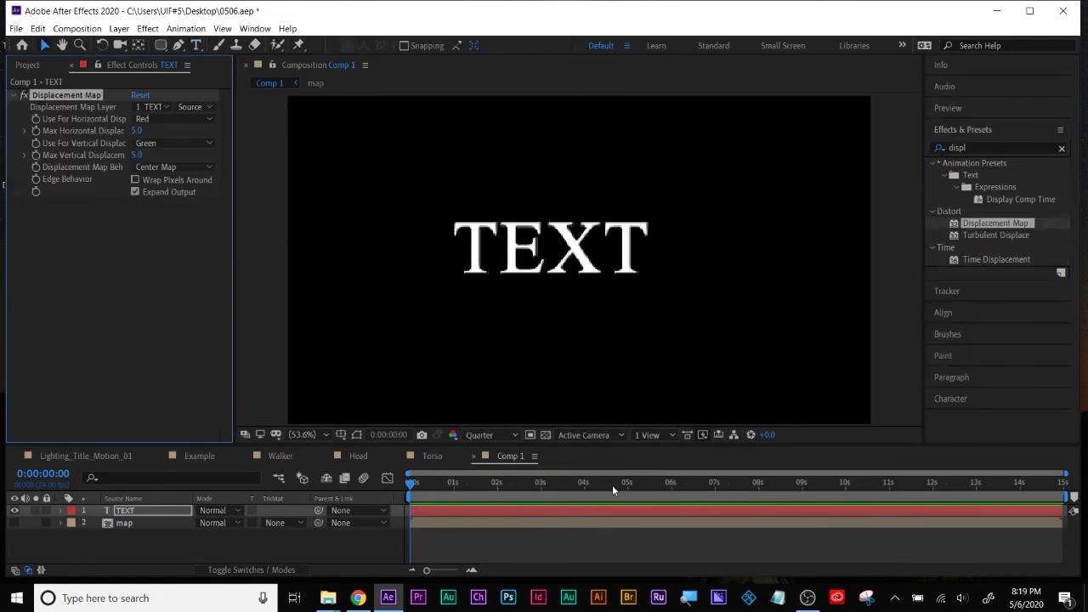
left_click(529, 523)
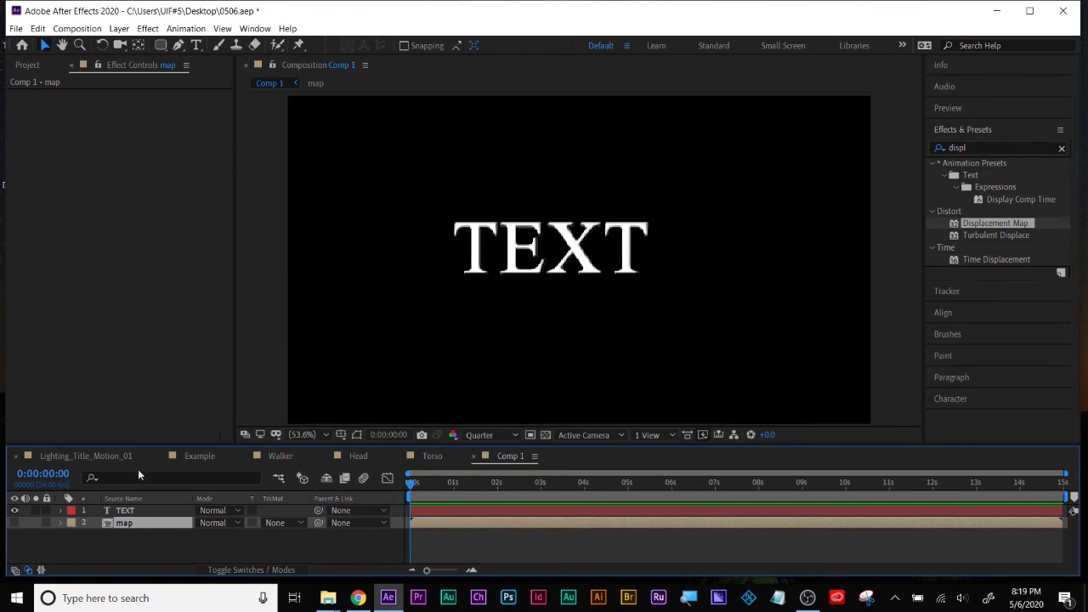
left_click(125, 511)
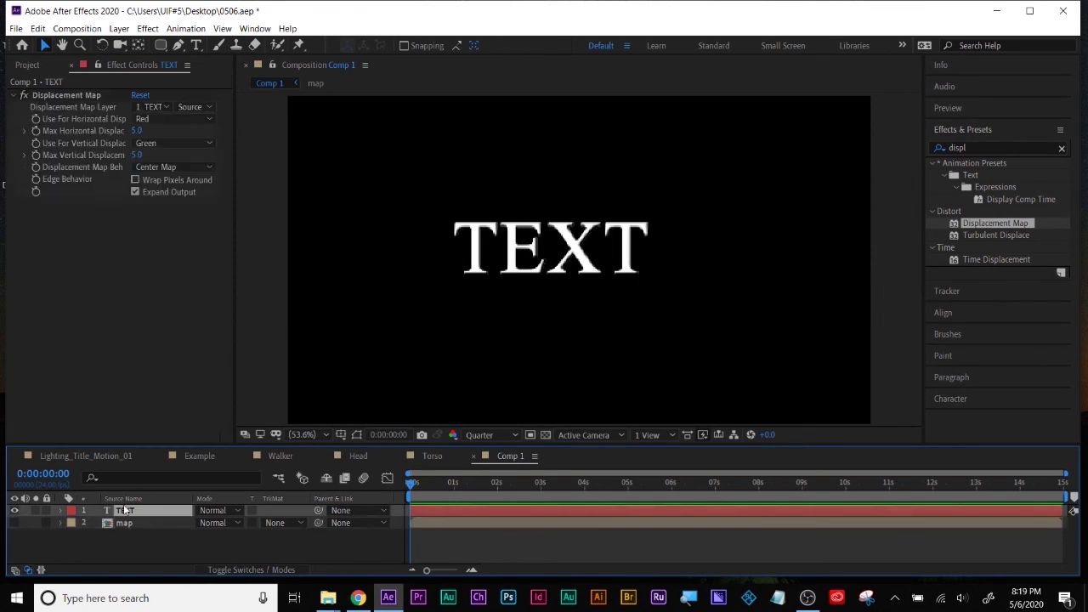
left_click(149, 106)
left_click(149, 153)
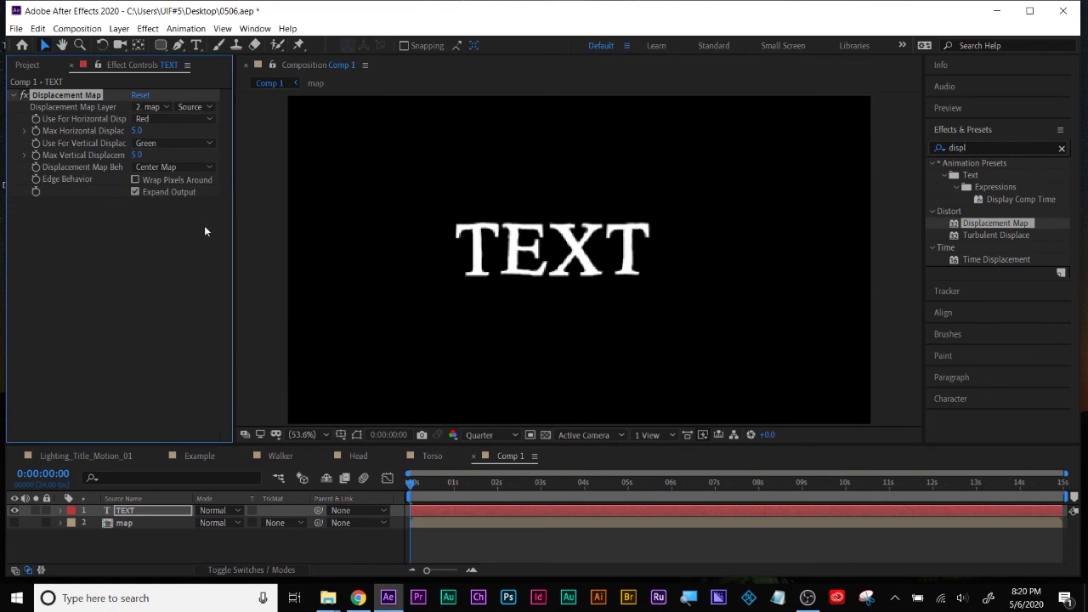
Step: View at 100% and full resolution, and set the displacement to 18 horizontal and 6 vertical
left_click_drag(408, 488, 697, 482)
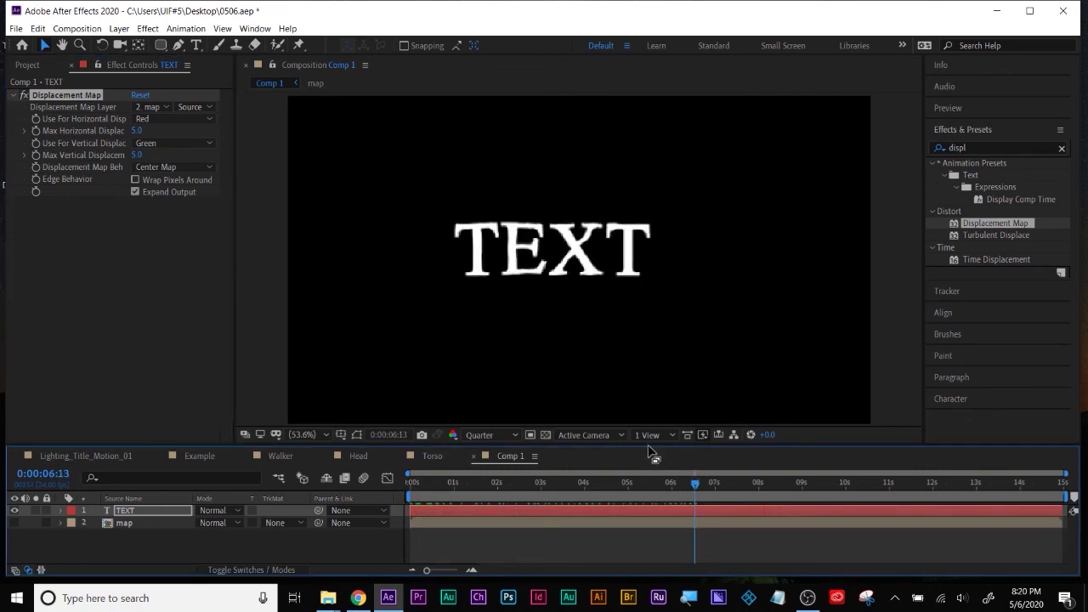
left_click_drag(649, 443, 650, 445)
key("slash")
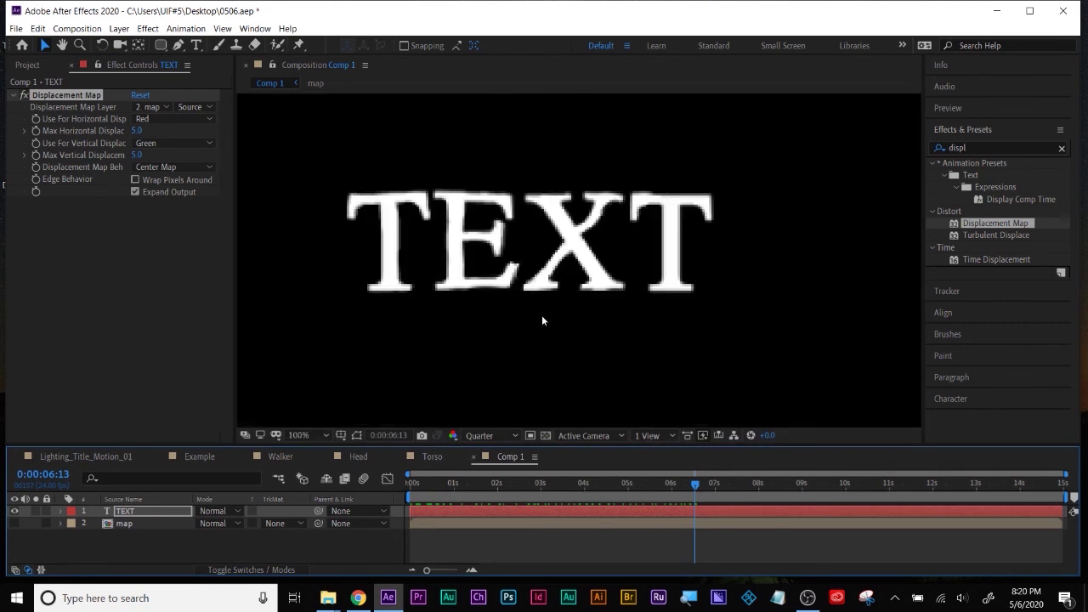
key("Home")
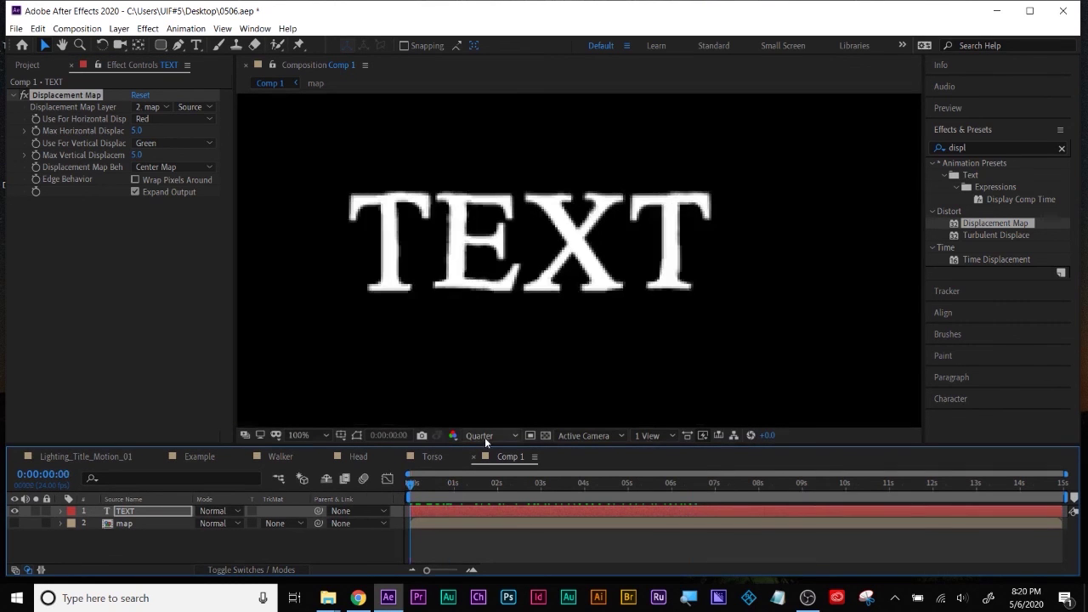
left_click(485, 436)
left_click(488, 469)
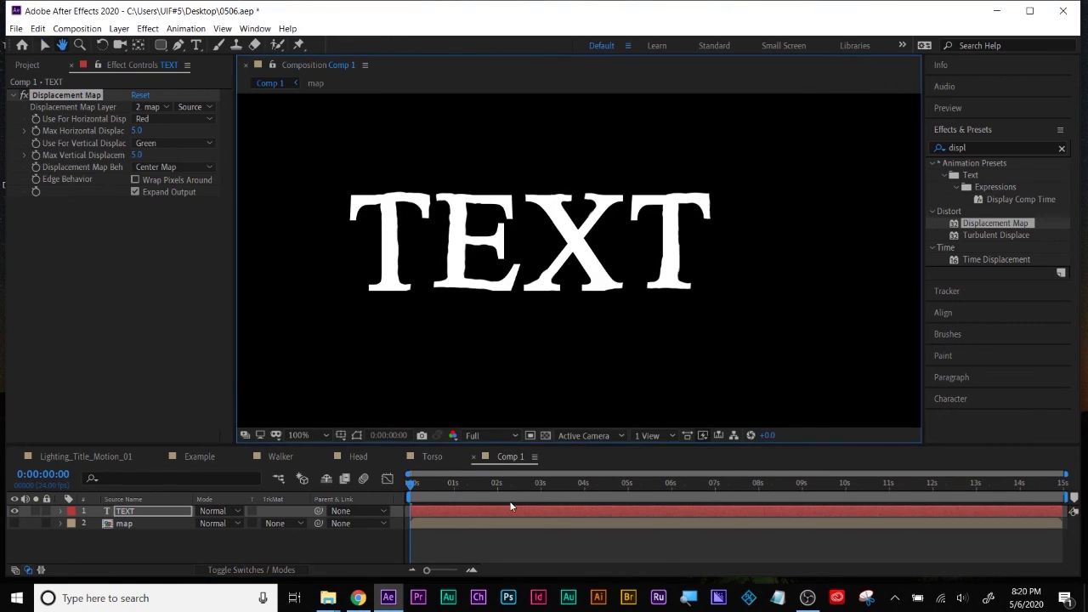
left_click_drag(529, 486, 695, 492)
left_click_drag(136, 130, 136, 154)
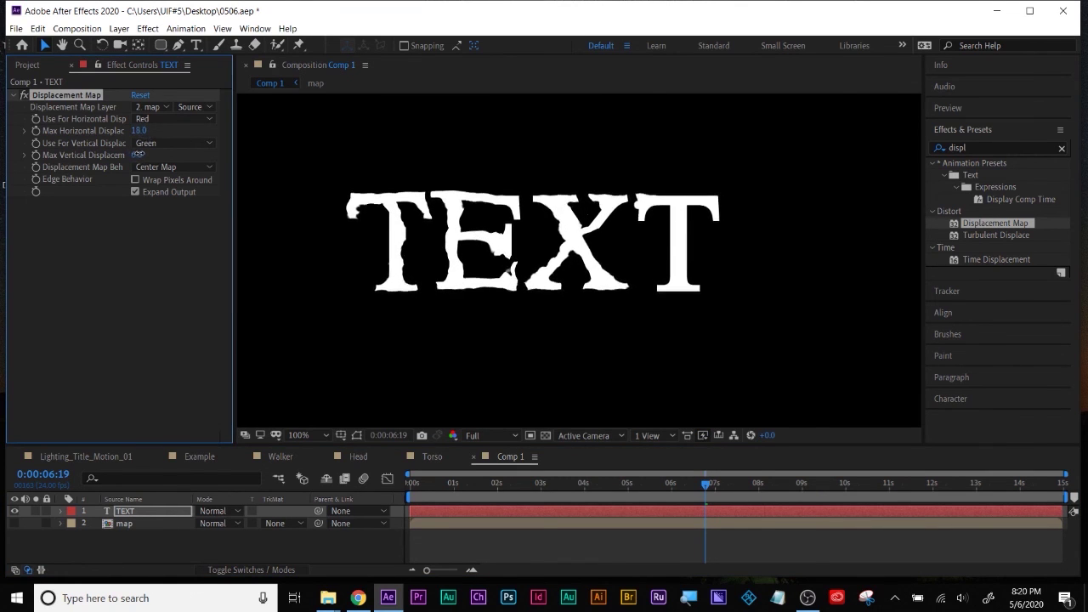
Step: Preview the distortion from the first frame, then open the map precomp
left_click_drag(455, 486, 370, 486)
key("space")
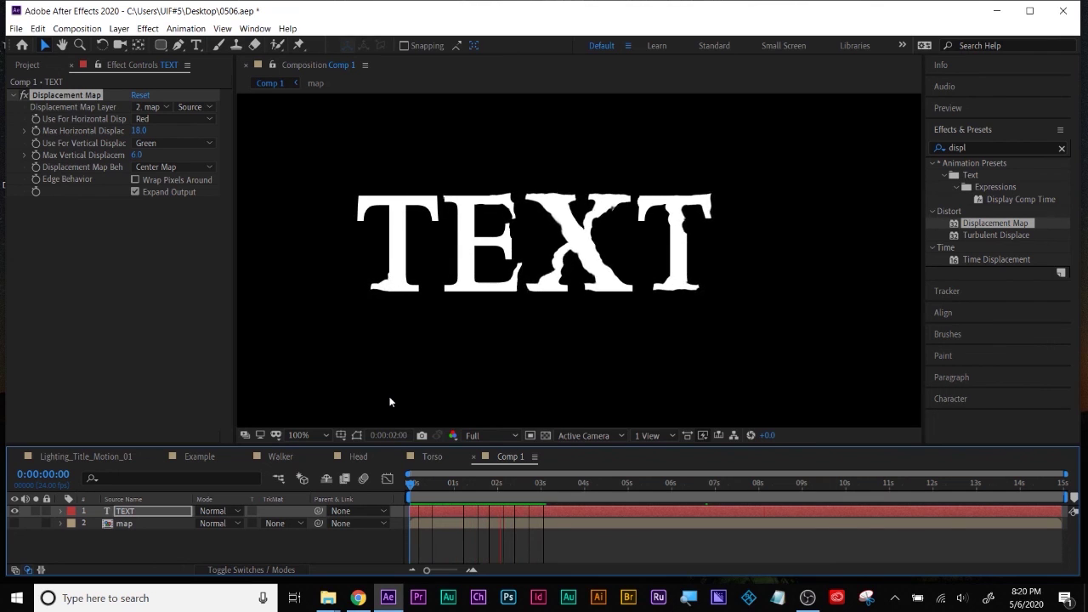
left_click_drag(488, 483, 516, 489)
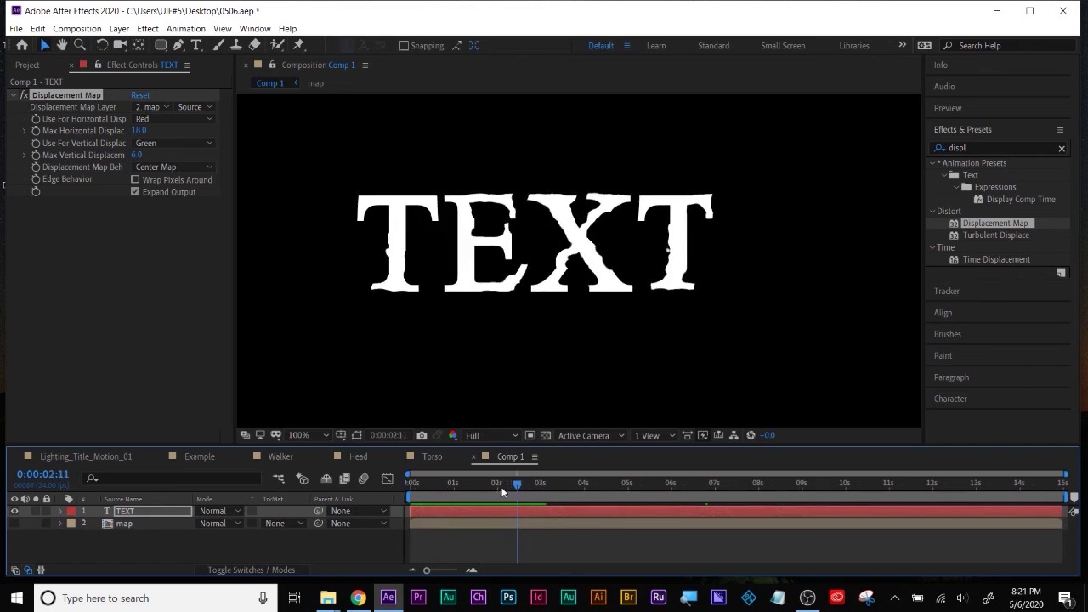
double_click(122, 524)
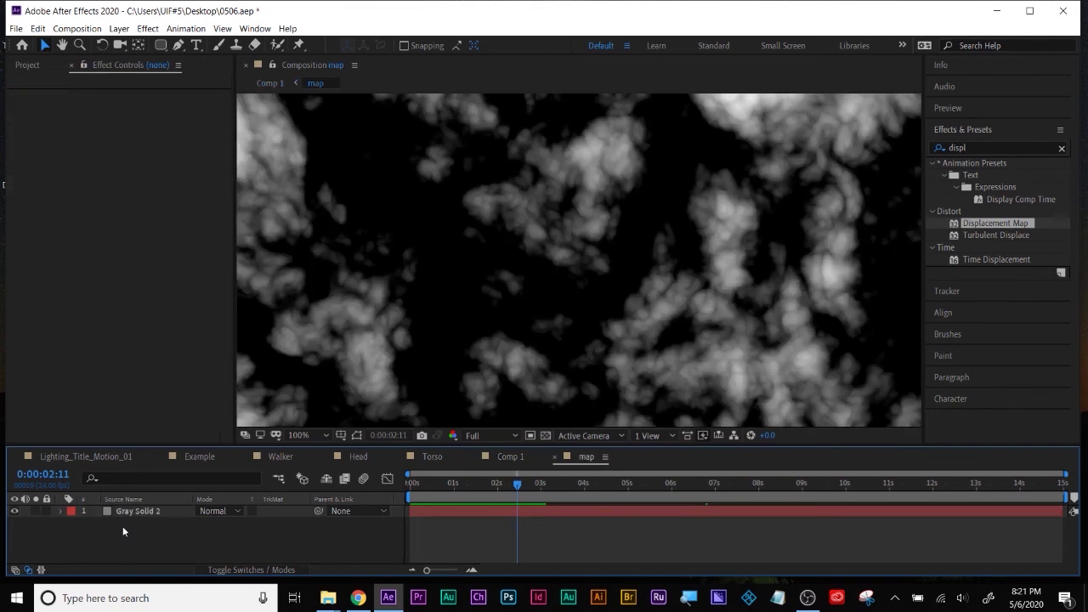
Step: Select Gray Solid 2 inside map, bring up its Turbulent Noise controls, and return to Comp 1
left_click(124, 511)
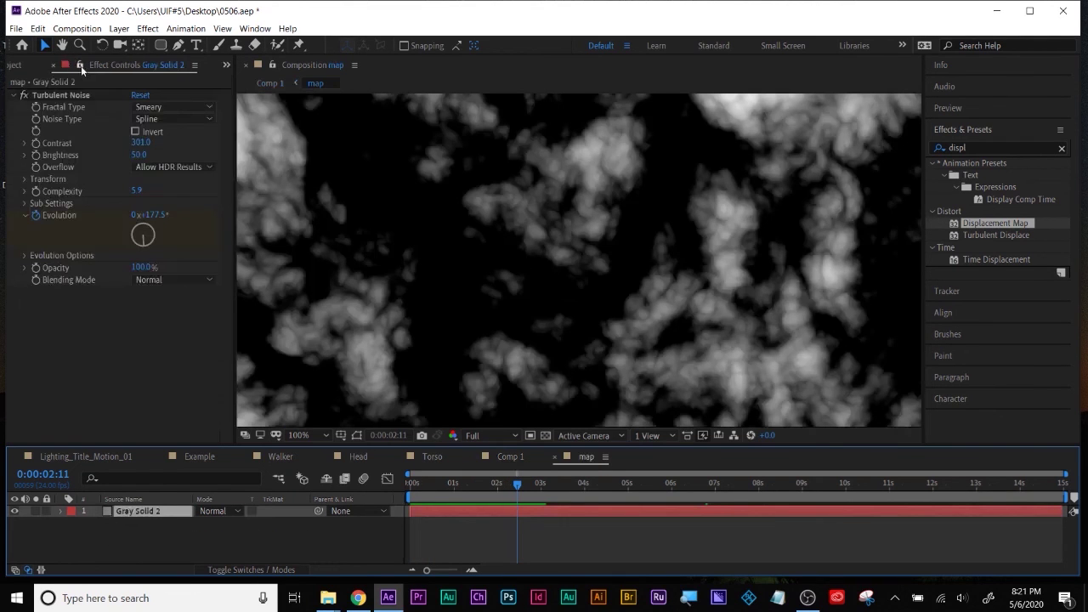
left_click(80, 66)
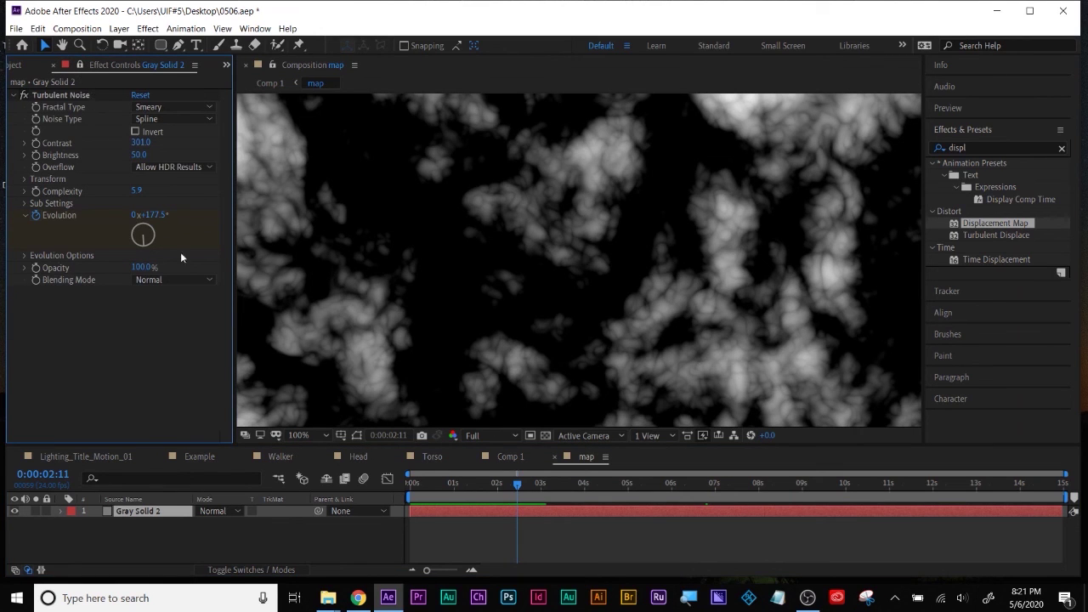
left_click(515, 458)
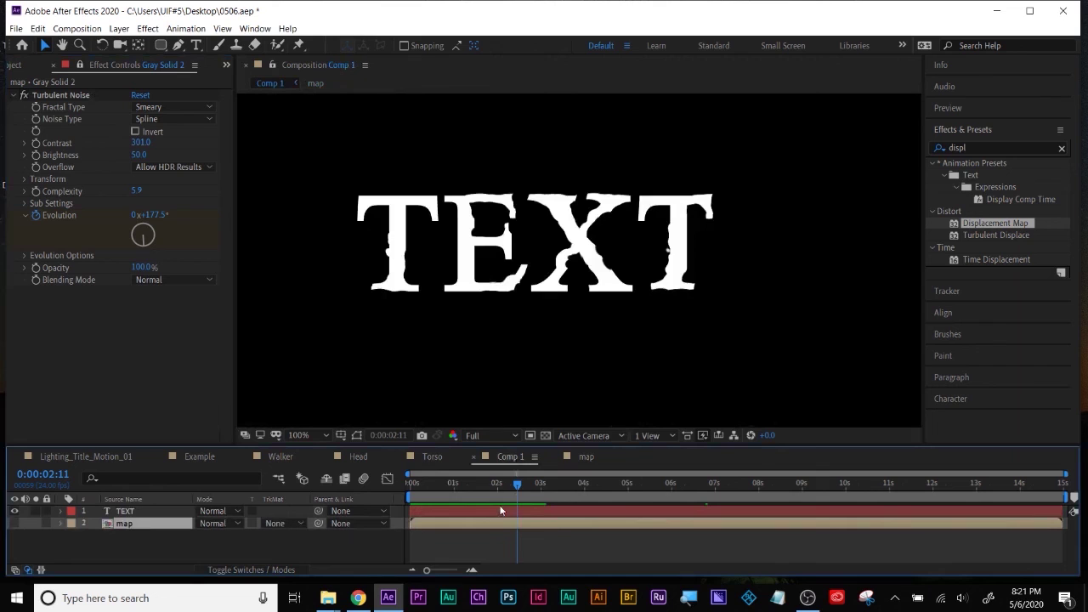
Step: Expand the noise Transform settings and set Scale to about 252
left_click(31, 181)
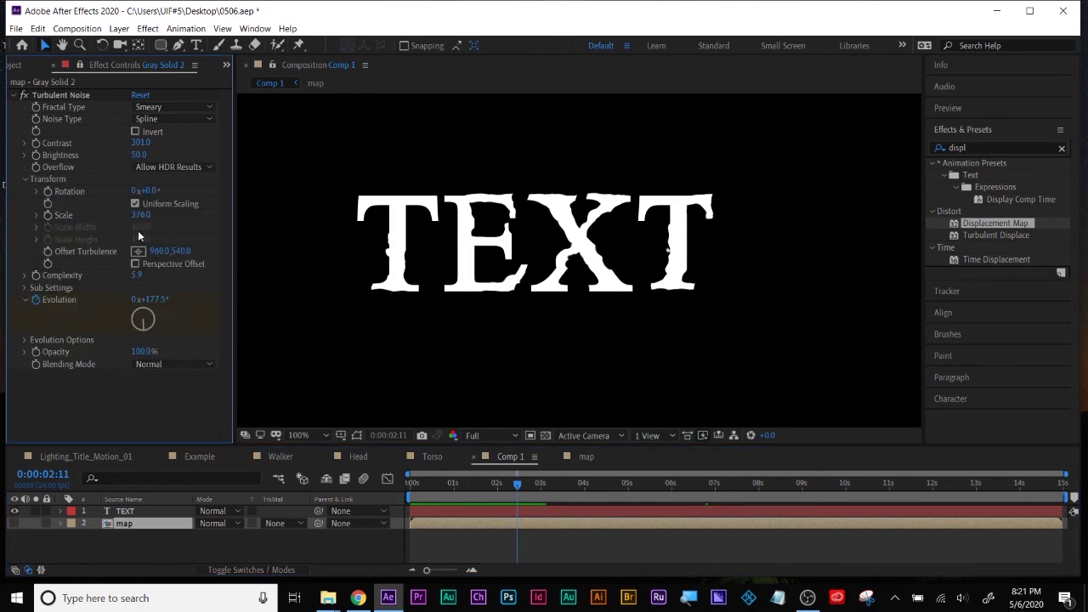
left_click_drag(141, 219, 39, 332)
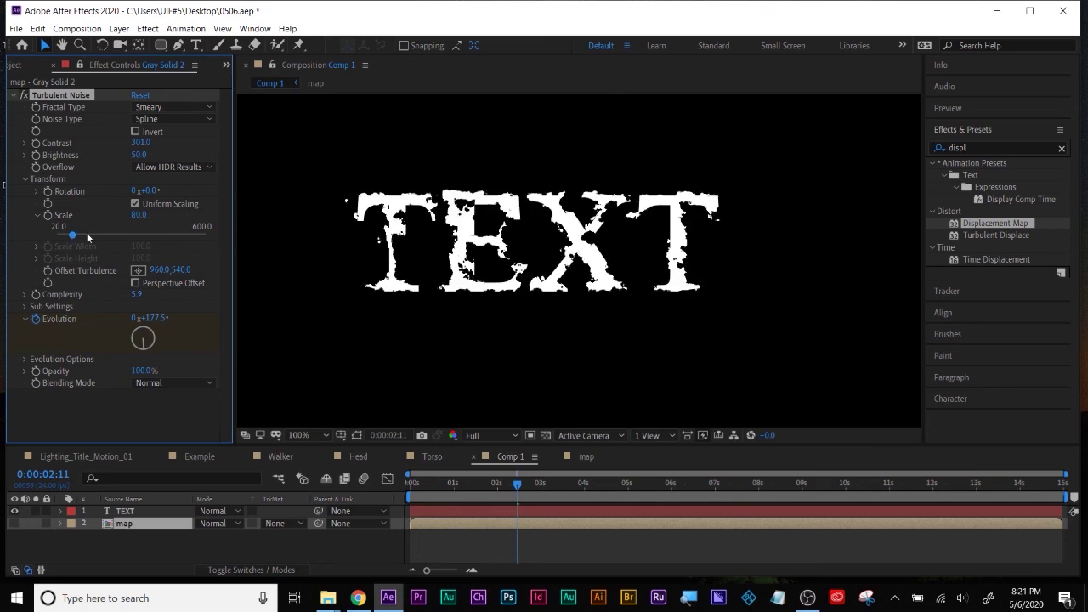
left_click_drag(71, 233, 78, 232)
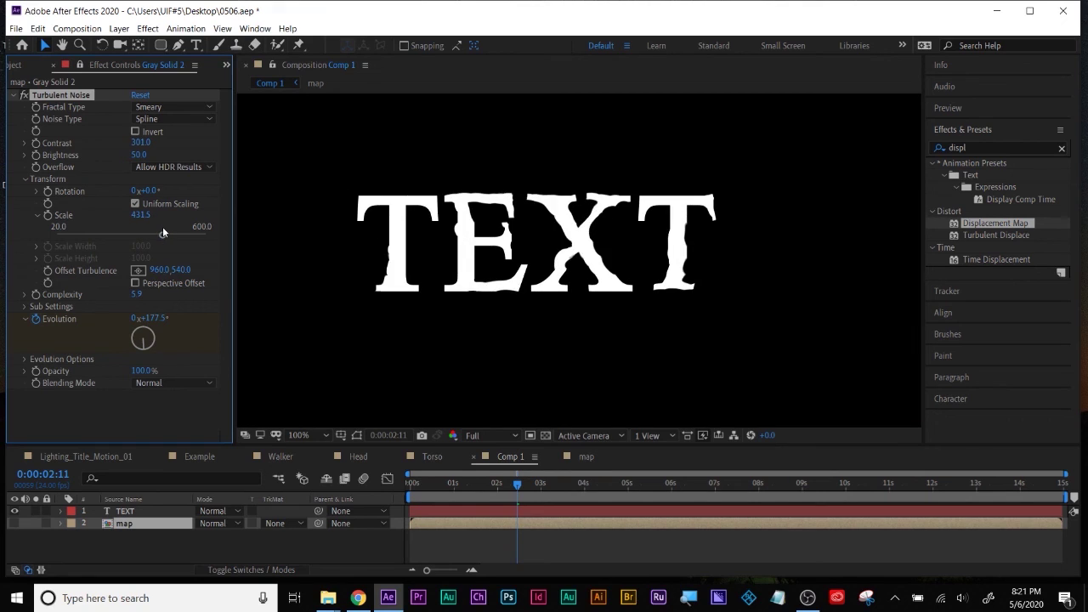
left_click(115, 233)
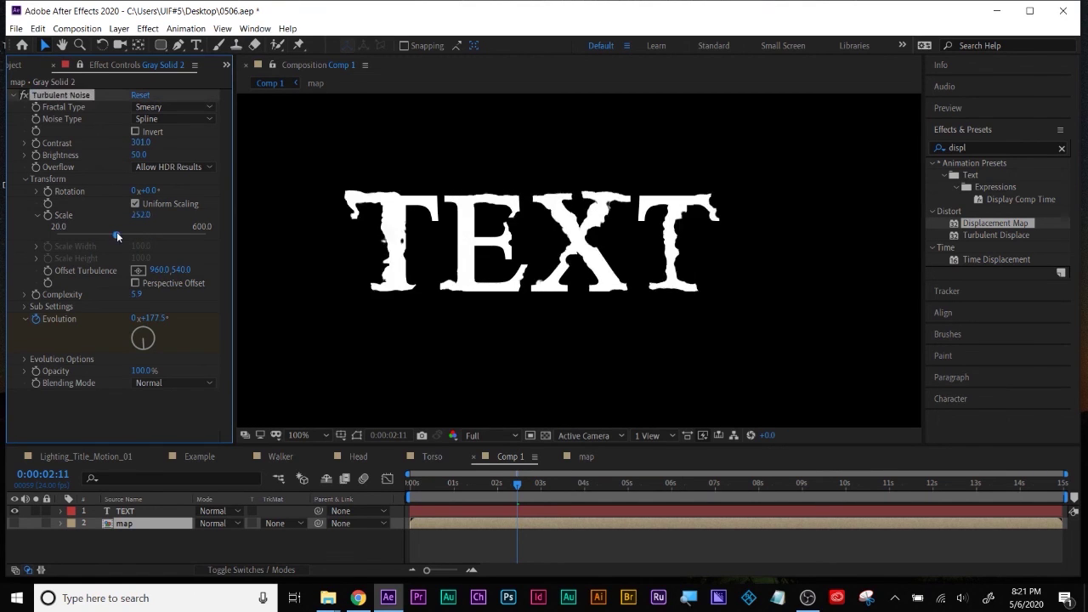
Step: Set noise Contrast to 311 and Complexity to 7.8, undoing trial brightness and invert changes
left_click_drag(138, 155, 206, 147)
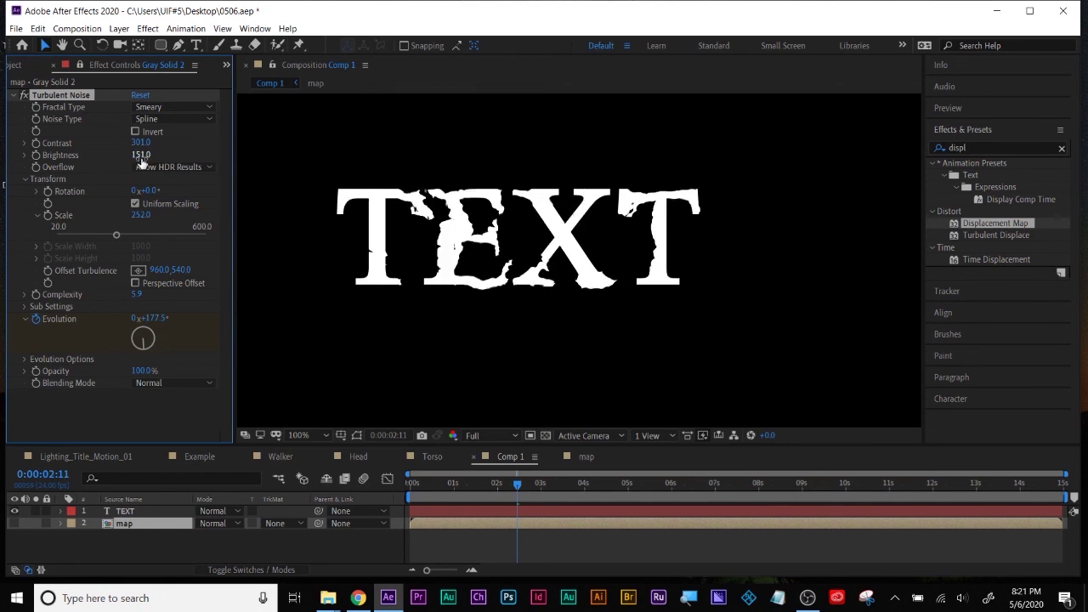
key("ctrl+z")
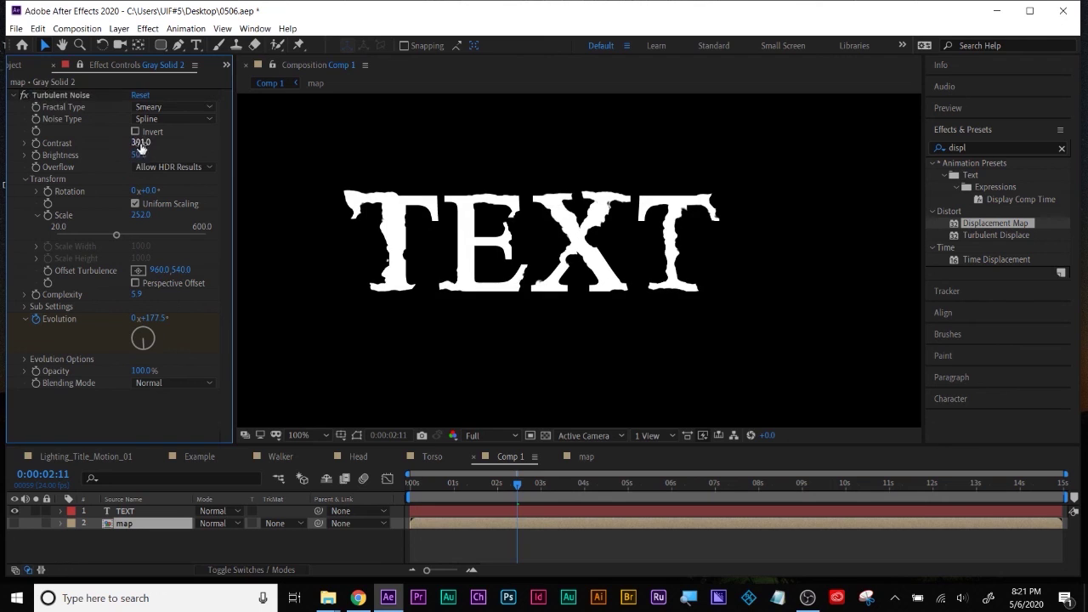
left_click_drag(140, 143, 187, 139)
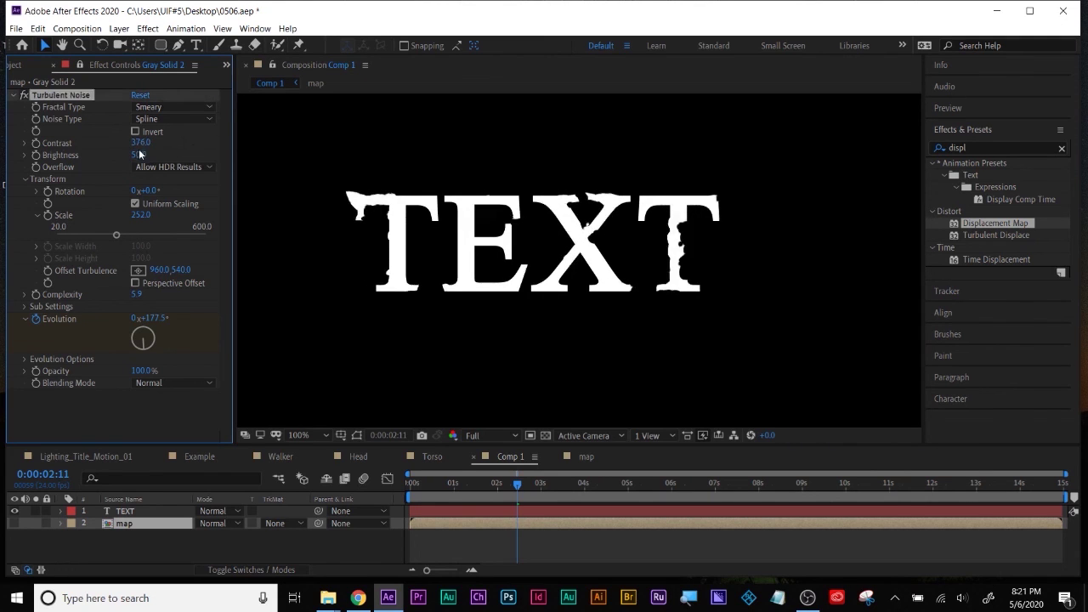
key("ctrl+z")
left_click_drag(140, 143, 134, 133)
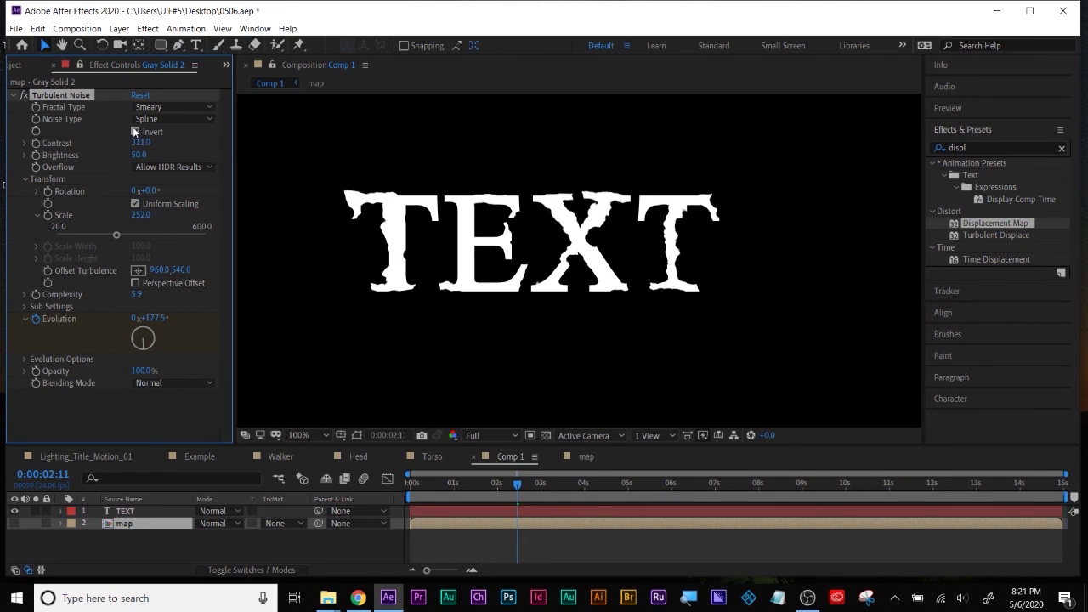
left_click(134, 132)
left_click(134, 132)
left_click_drag(133, 304, 196, 275)
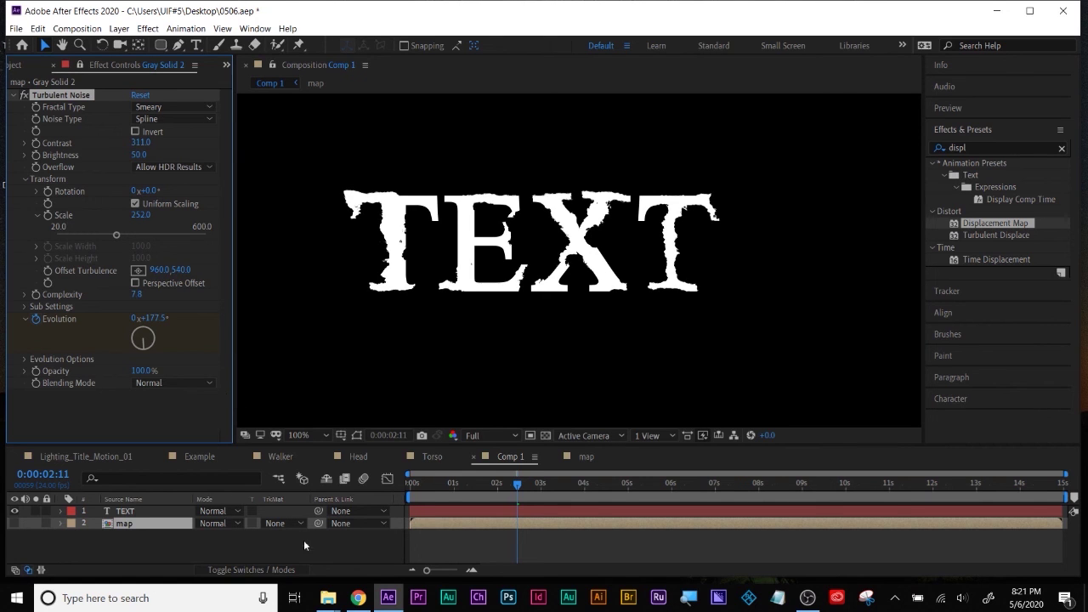
left_click(586, 456)
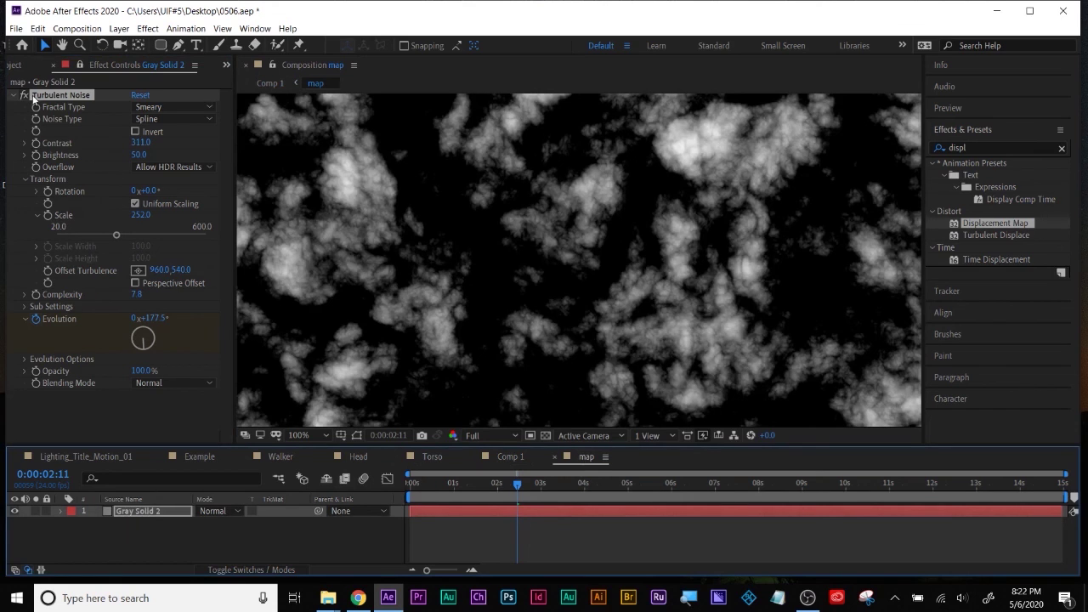
Step: Return to Comp 1 and preview the animated TEXT from around 0:00:01:13
left_click(79, 67)
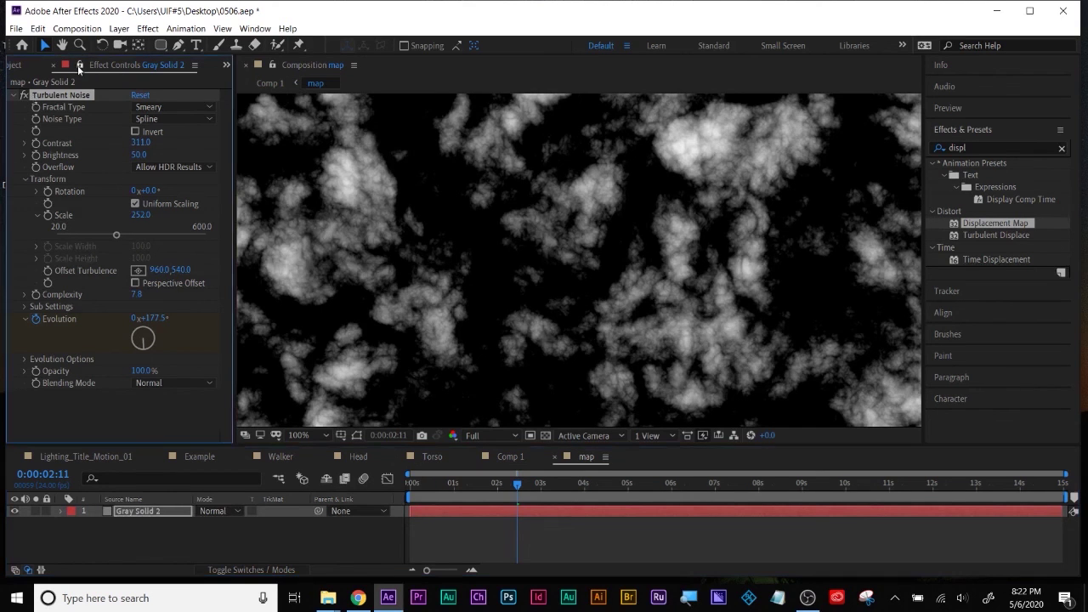
left_click(508, 456)
left_click_drag(452, 493, 410, 483)
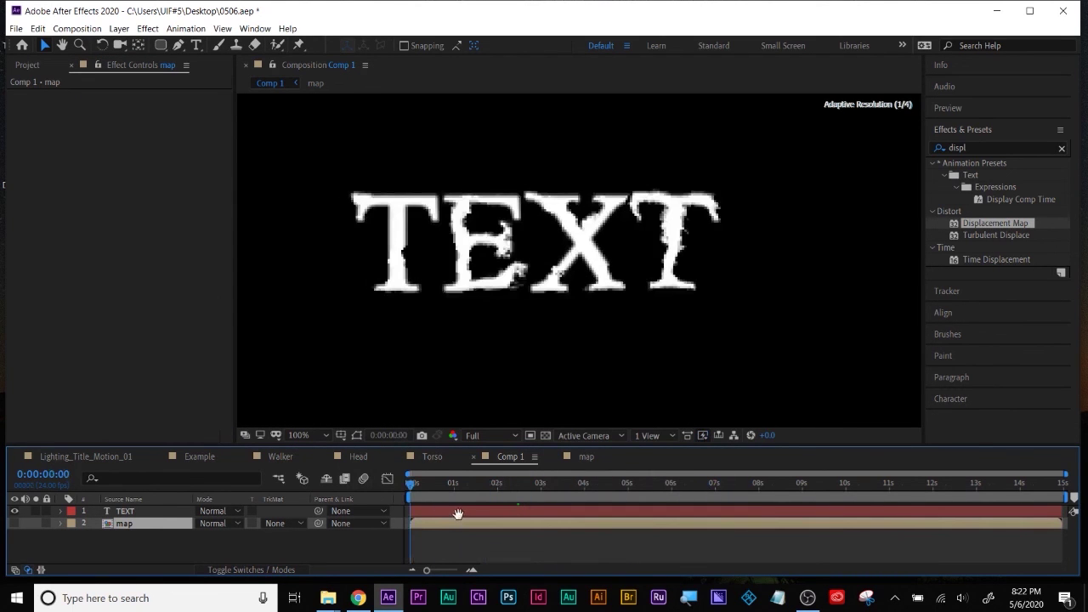
key("space")
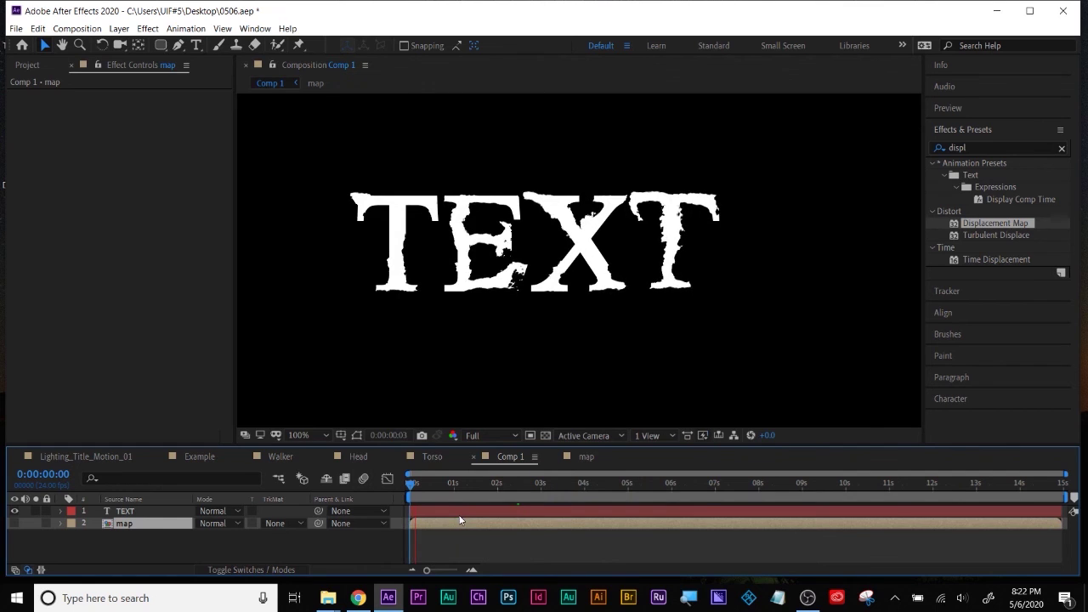
Step: In map, change Gray Solid 2's last Evolution keyframe to 1 revolution (1x+180.0°)
double_click(460, 521)
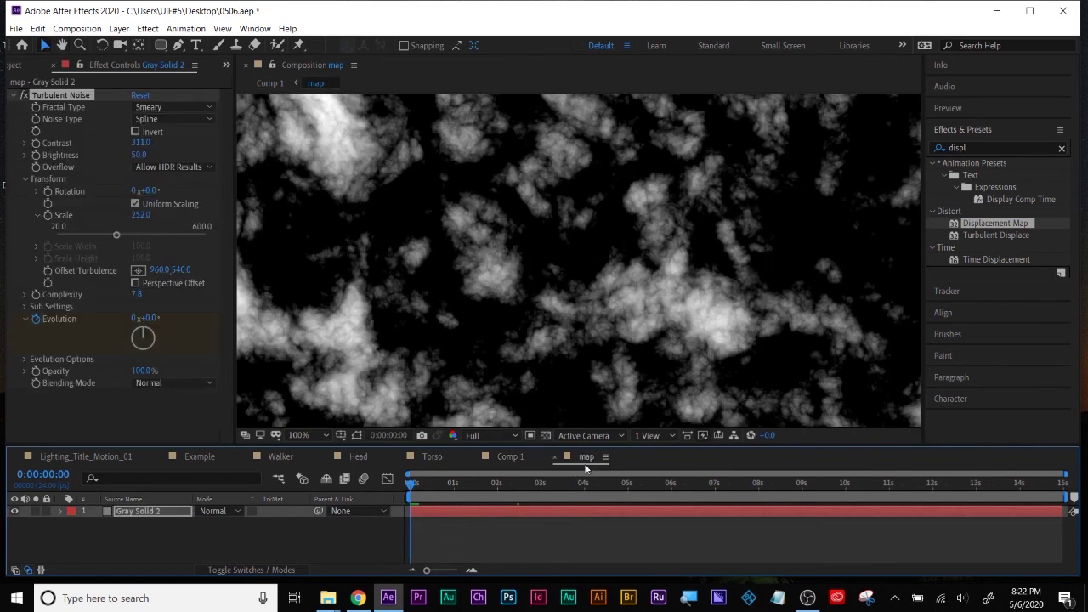
left_click(463, 510)
key("u")
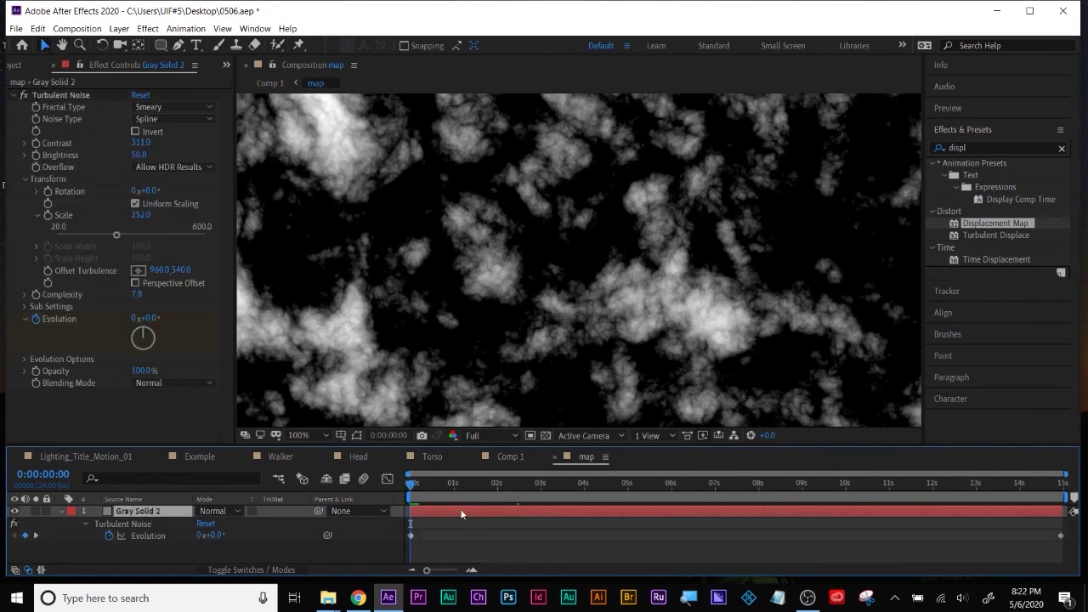
left_click(37, 536)
left_click(204, 535)
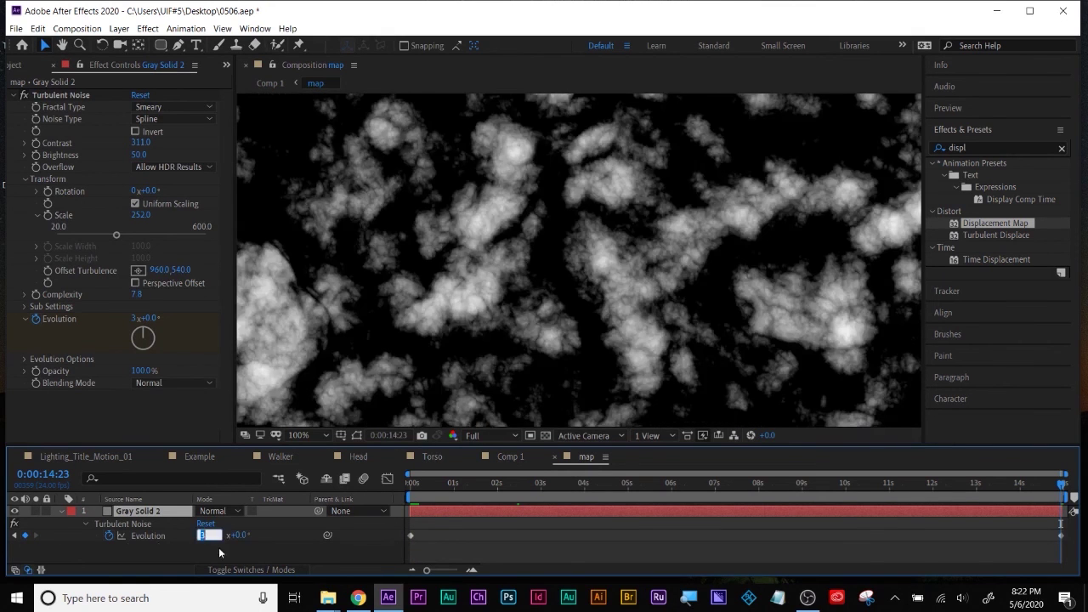
type("1")
key("Return")
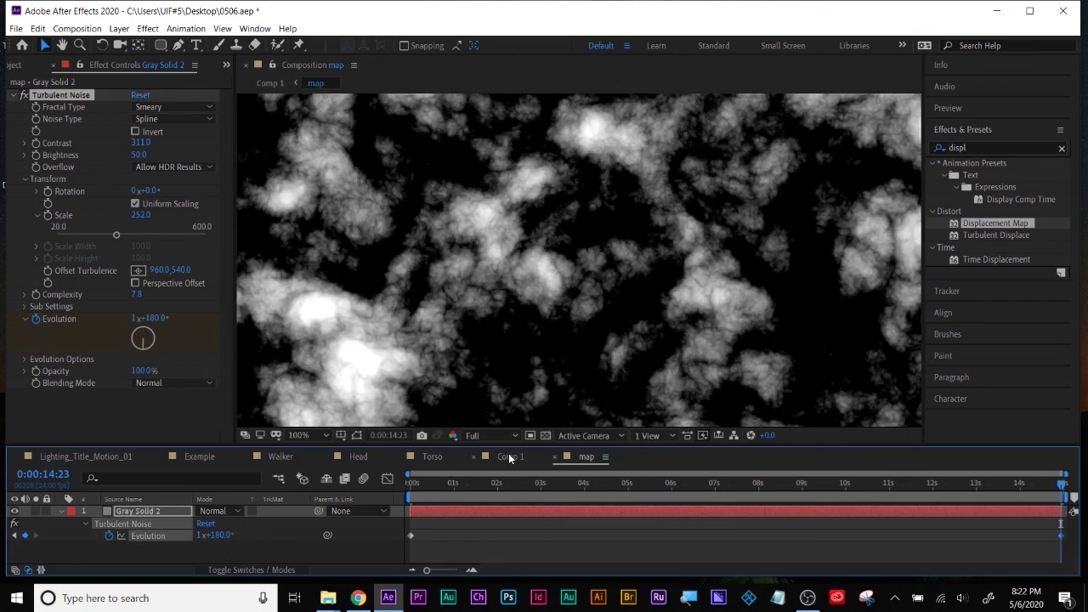
Step: Switch back to Comp 1 and return the playhead to the first frame
left_click(512, 457)
left_click_drag(476, 483, 655, 485)
key("Home")
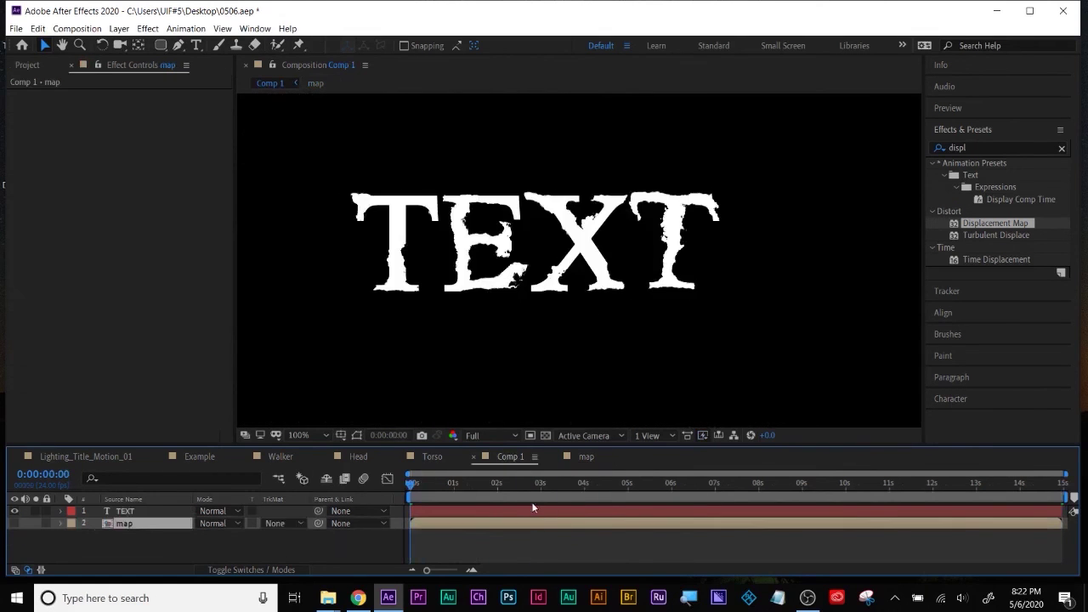